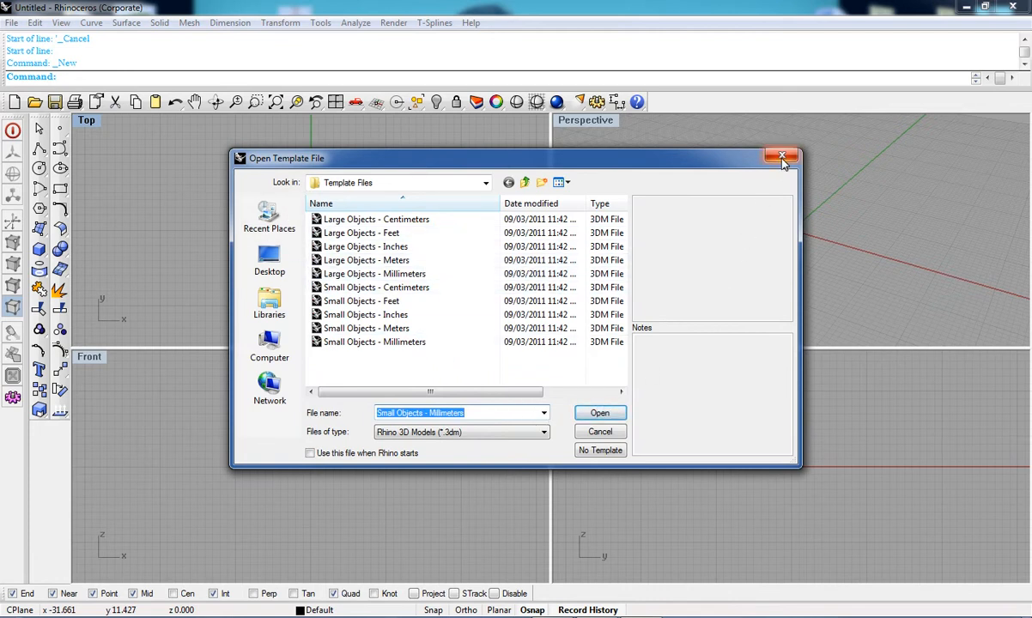
Step: Start a new model from the Small Objects - Millimeters template
{"action": "left_click", "coordinate": [780, 156]}
{"action": "left_click", "coordinate": [16, 102]}
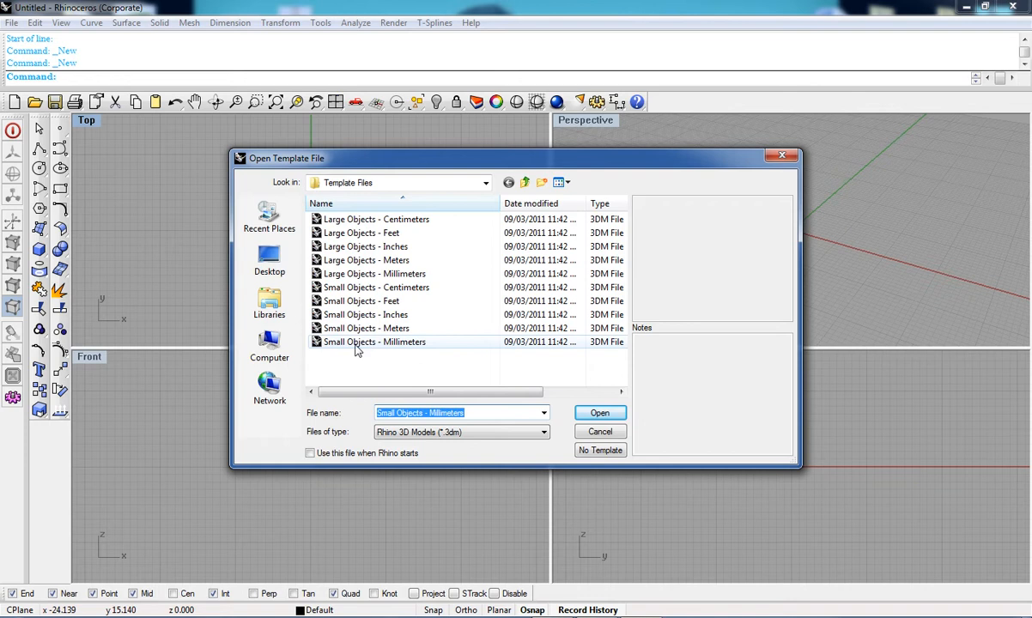
{"action": "left_click", "coordinate": [394, 344]}
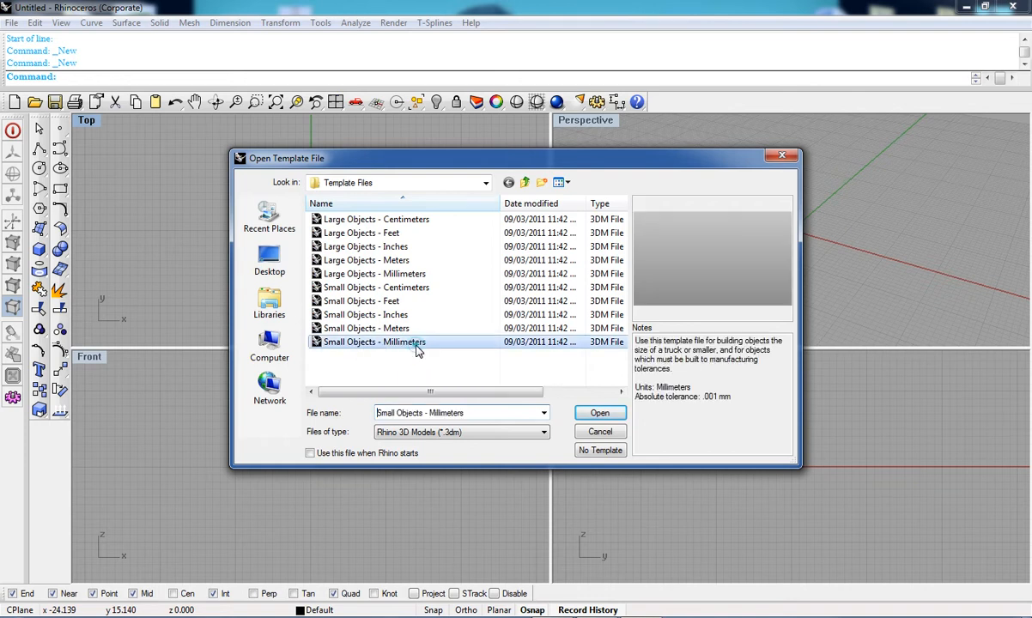
{"action": "left_click", "coordinate": [599, 416]}
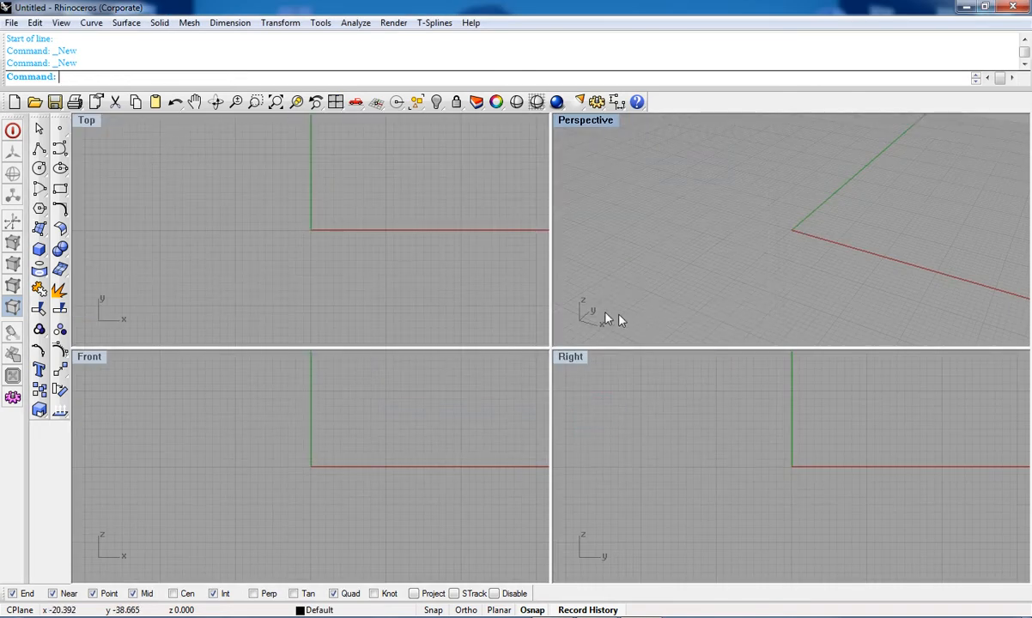
Step: Open the Open and Save file dialogs and close each without choosing a file
{"action": "left_click", "coordinate": [33, 102]}
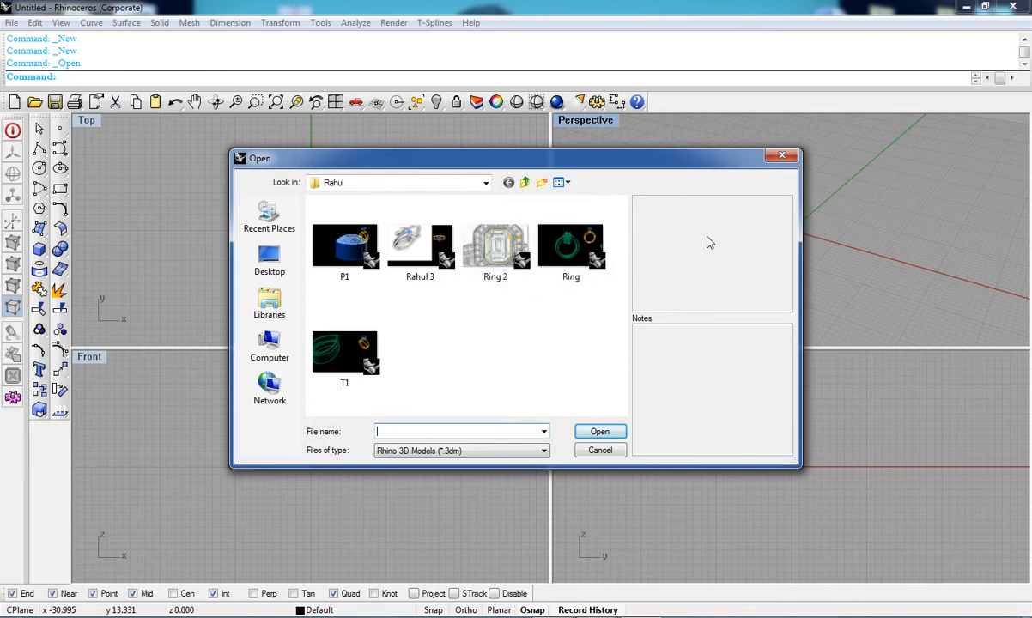
{"action": "left_click", "coordinate": [780, 161]}
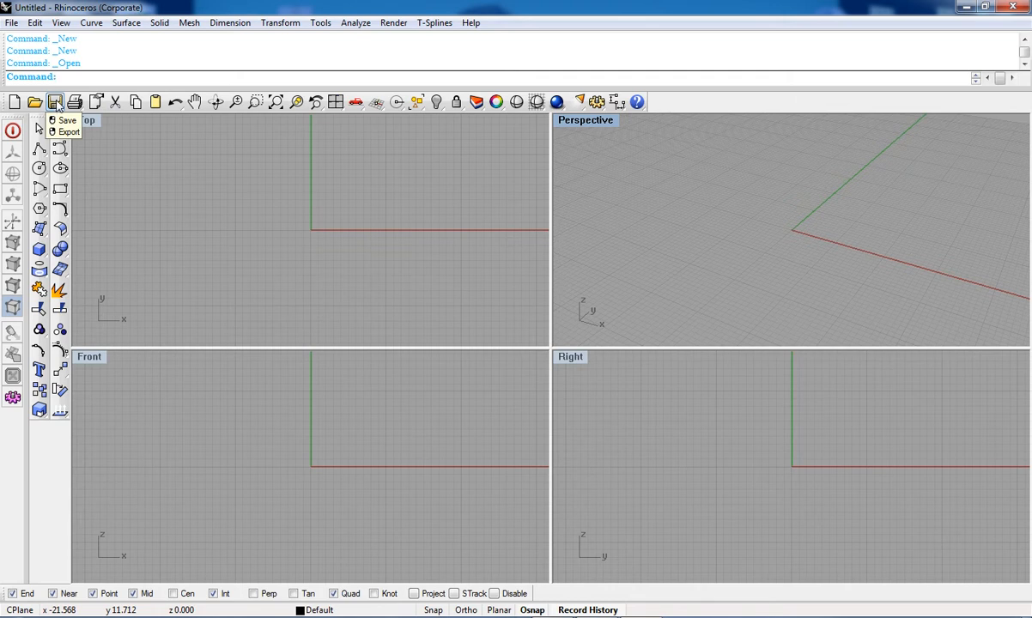
{"action": "left_click", "coordinate": [55, 104]}
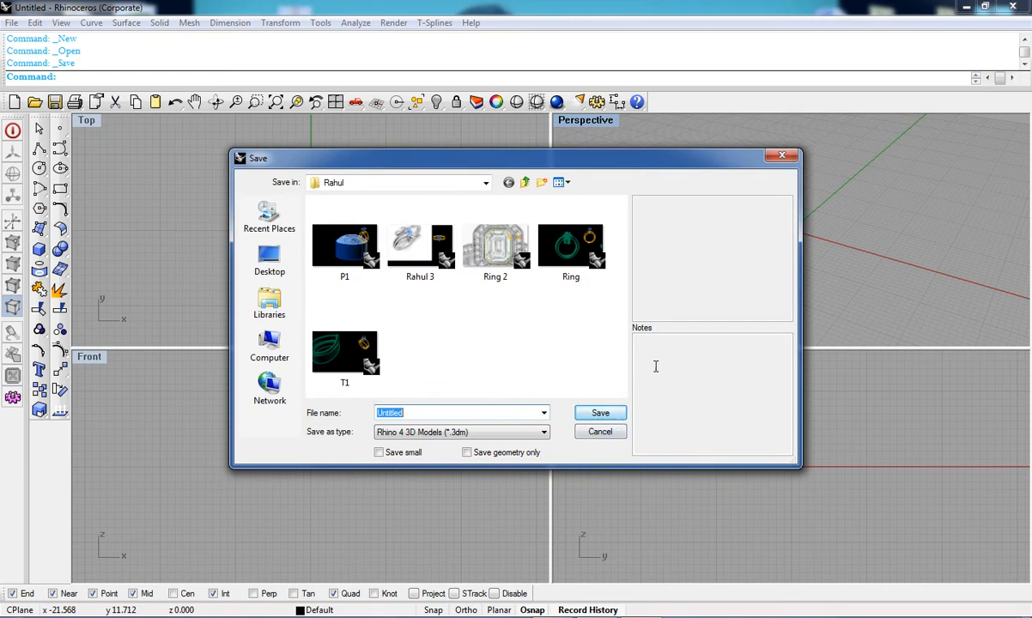
{"action": "left_click", "coordinate": [780, 155]}
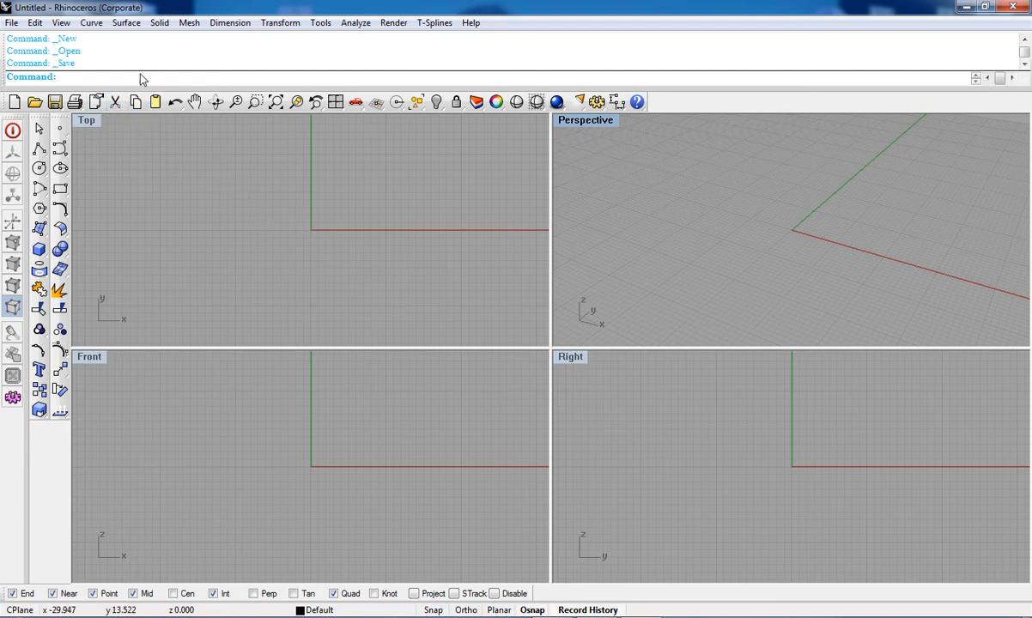
Step: Pan the Top viewport with the Pan tool
{"action": "left_click", "coordinate": [136, 102]}
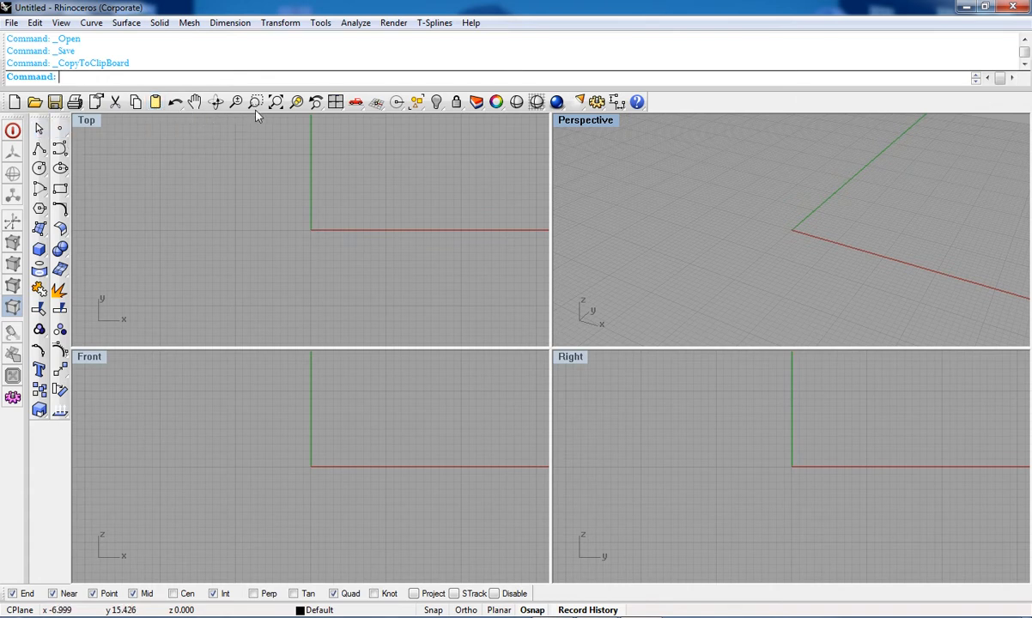
{"action": "left_click", "coordinate": [195, 102]}
{"action": "left_click_drag", "start_coordinate": [159, 168], "coordinate": [220, 225]}
{"action": "left_click", "coordinate": [195, 102]}
{"action": "left_click_drag", "start_coordinate": [296, 159], "coordinate": [189, 277]}
{"action": "left_click", "coordinate": [196, 102]}
{"action": "key", "text": "Escape"}
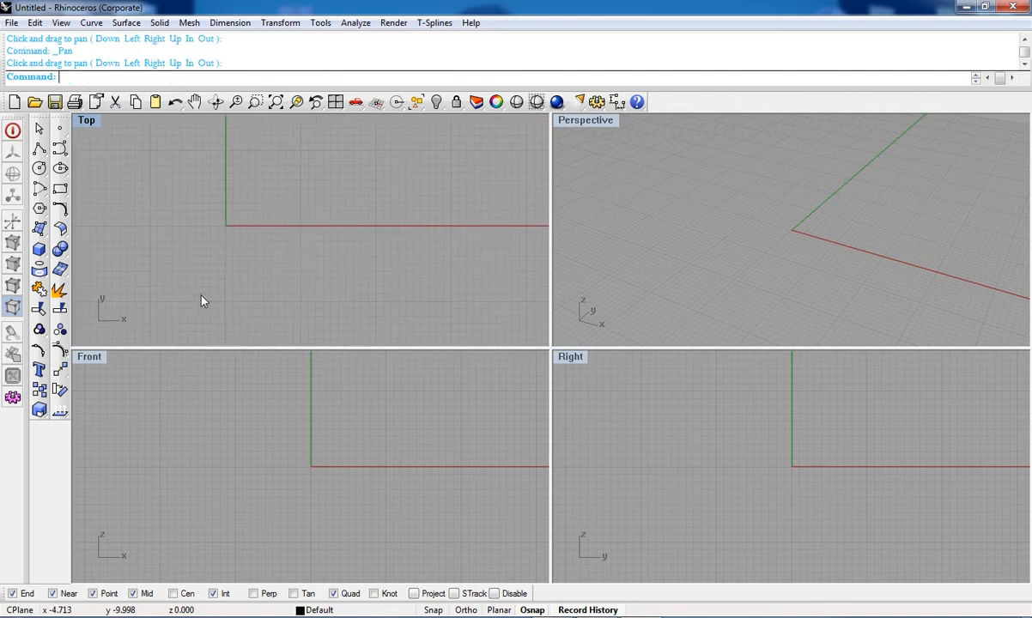
Step: Rotate the Top view and zoom the Perspective view dynamically
{"action": "left_click", "coordinate": [216, 102]}
{"action": "left_click_drag", "start_coordinate": [362, 243], "coordinate": [242, 158]}
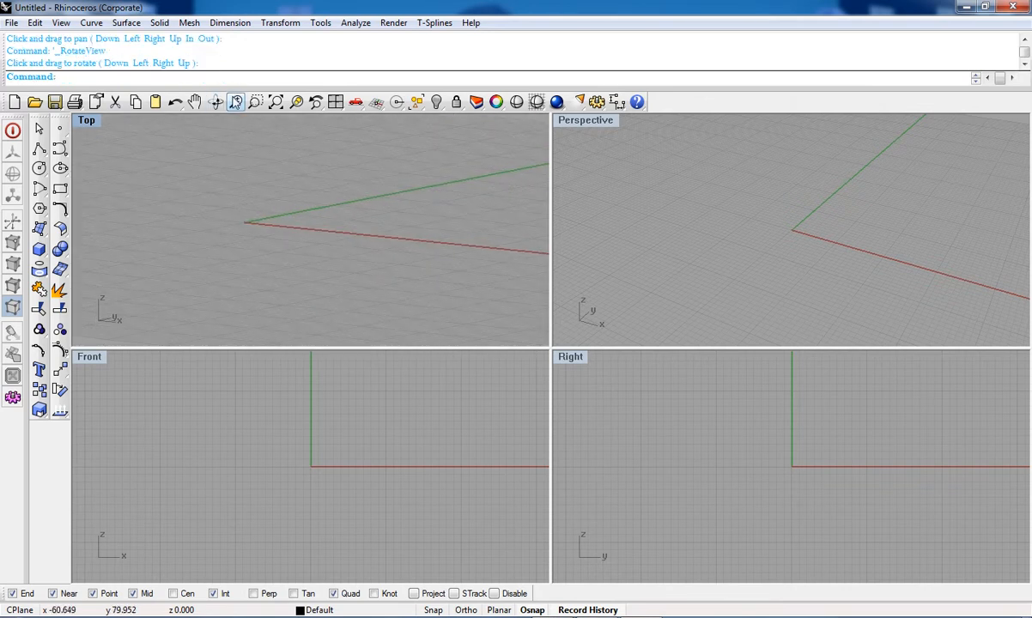
{"action": "left_click", "coordinate": [235, 102]}
{"action": "left_click_drag", "start_coordinate": [271, 268], "coordinate": [290, 315]}
{"action": "right_click", "coordinate": [650, 203]}
{"action": "left_click_drag", "start_coordinate": [712, 206], "coordinate": [747, 292]}
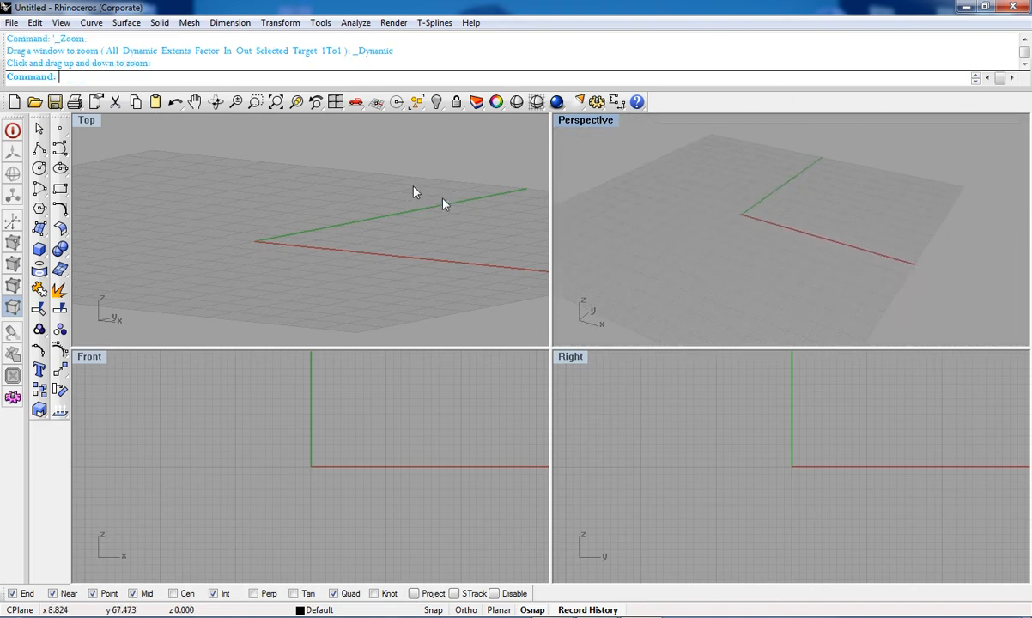
Step: Zoom into window regions of the Top and Perspective viewports
{"action": "left_click", "coordinate": [255, 102]}
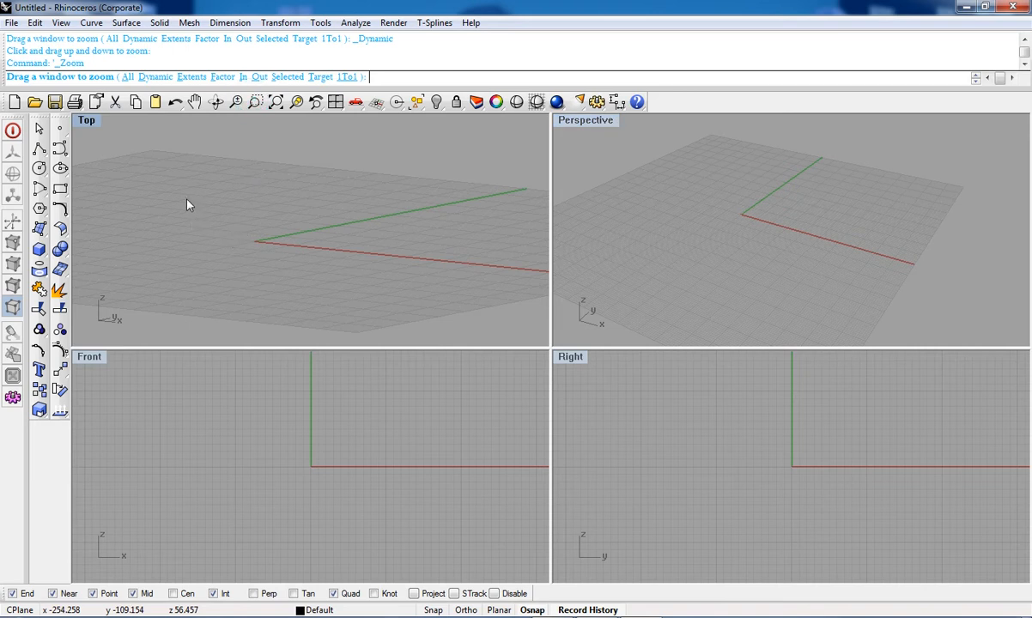
{"action": "left_click", "coordinate": [255, 102]}
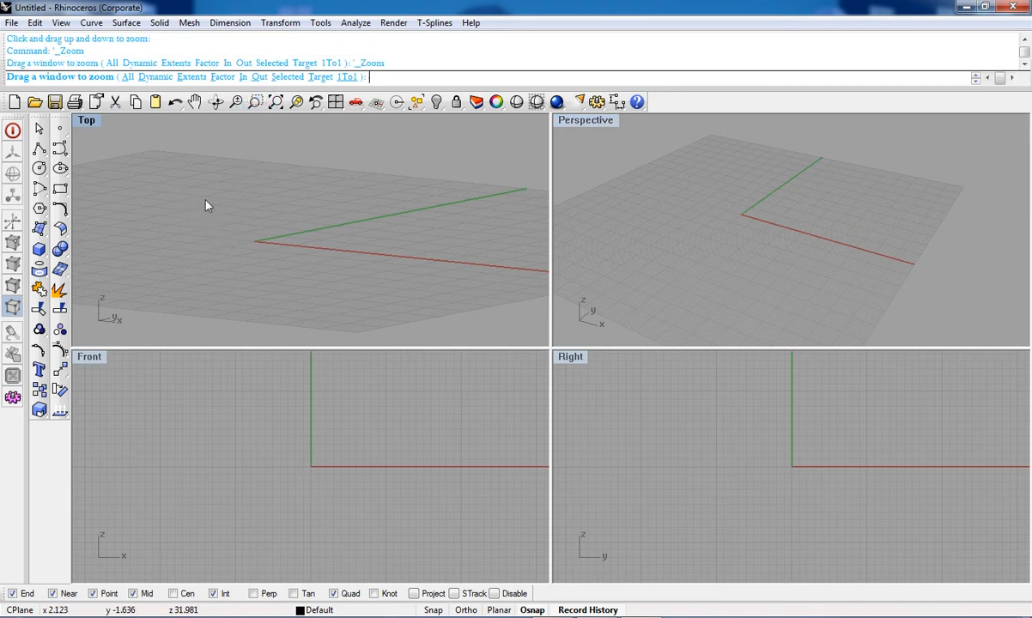
{"action": "left_click", "coordinate": [255, 102]}
{"action": "left_click", "coordinate": [255, 102]}
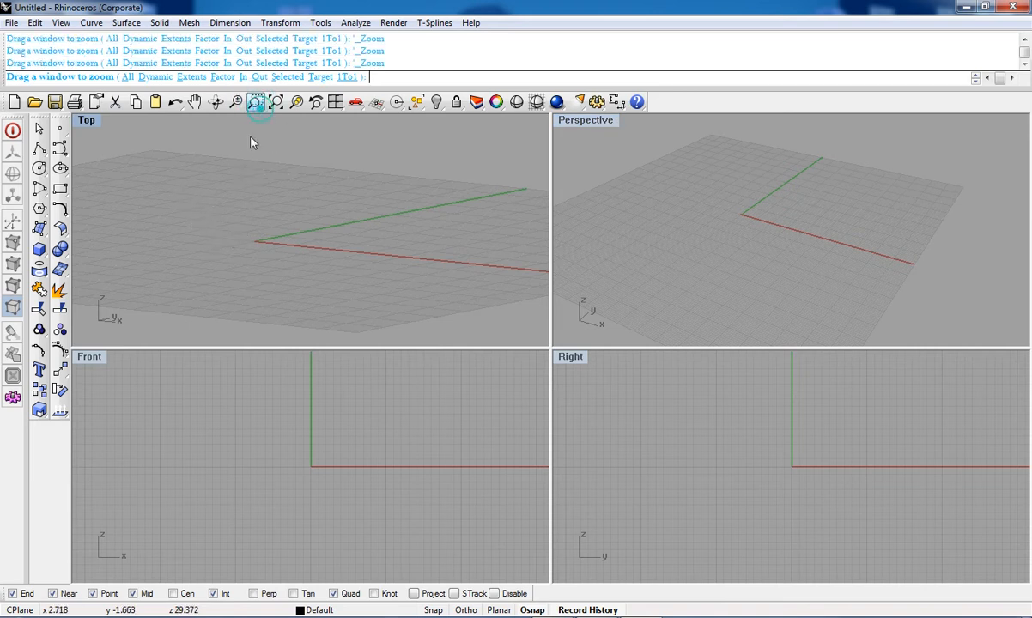
{"action": "left_click_drag", "start_coordinate": [177, 183], "coordinate": [370, 299]}
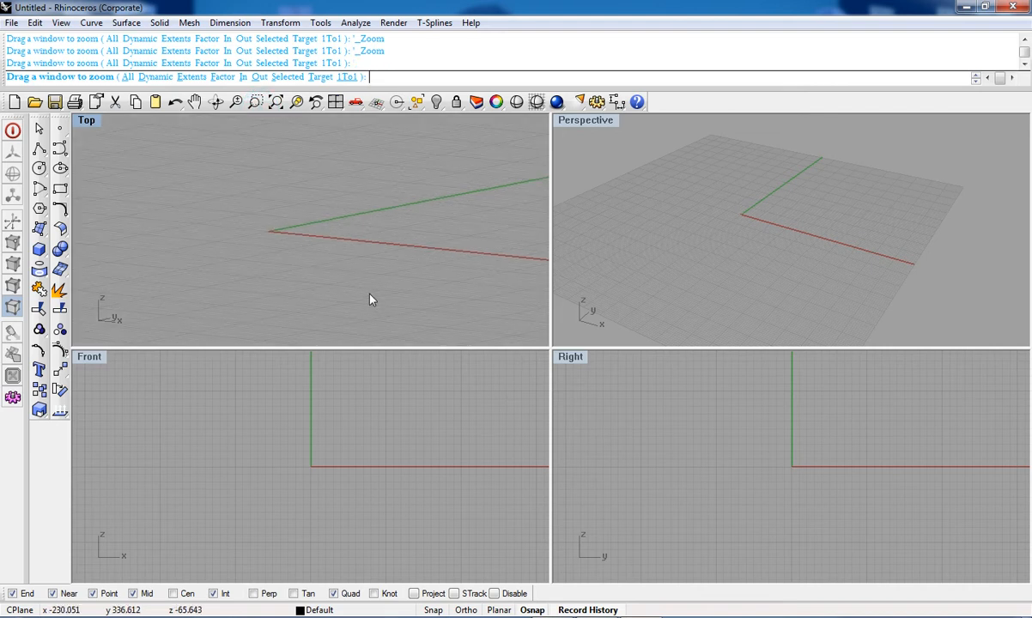
{"action": "left_click", "coordinate": [255, 102]}
{"action": "left_click_drag", "start_coordinate": [183, 187], "coordinate": [369, 298]}
{"action": "left_click", "coordinate": [256, 102]}
{"action": "left_click_drag", "start_coordinate": [219, 148], "coordinate": [357, 259]}
{"action": "left_click", "coordinate": [256, 102]}
{"action": "left_click_drag", "start_coordinate": [232, 151], "coordinate": [344, 248]}
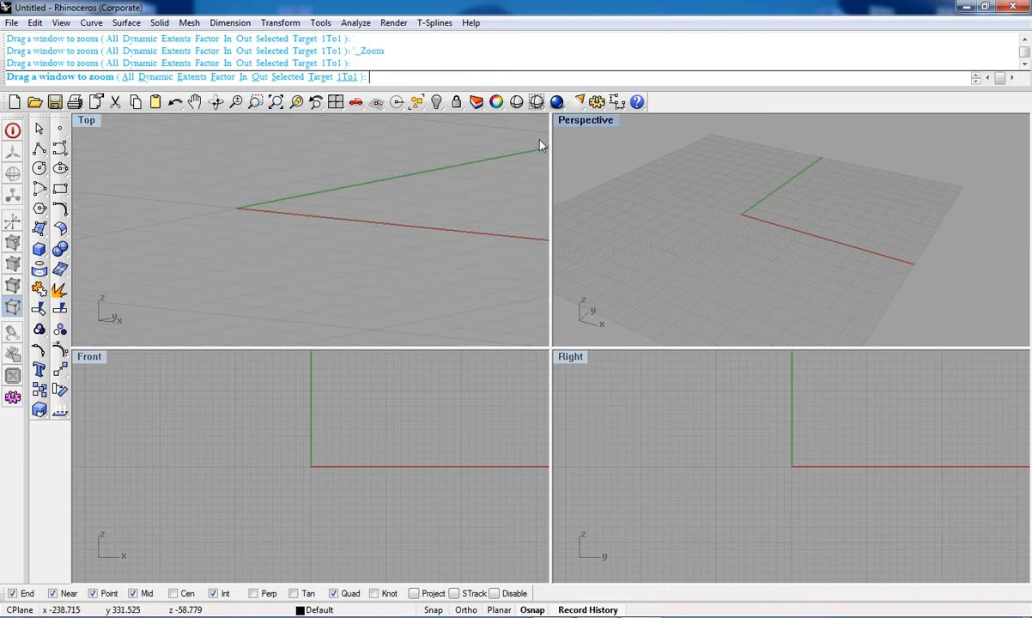
{"action": "left_click", "coordinate": [255, 102]}
{"action": "left_click_drag", "start_coordinate": [700, 182], "coordinate": [812, 266]}
{"action": "left_click_drag", "start_coordinate": [682, 170], "coordinate": [771, 240]}
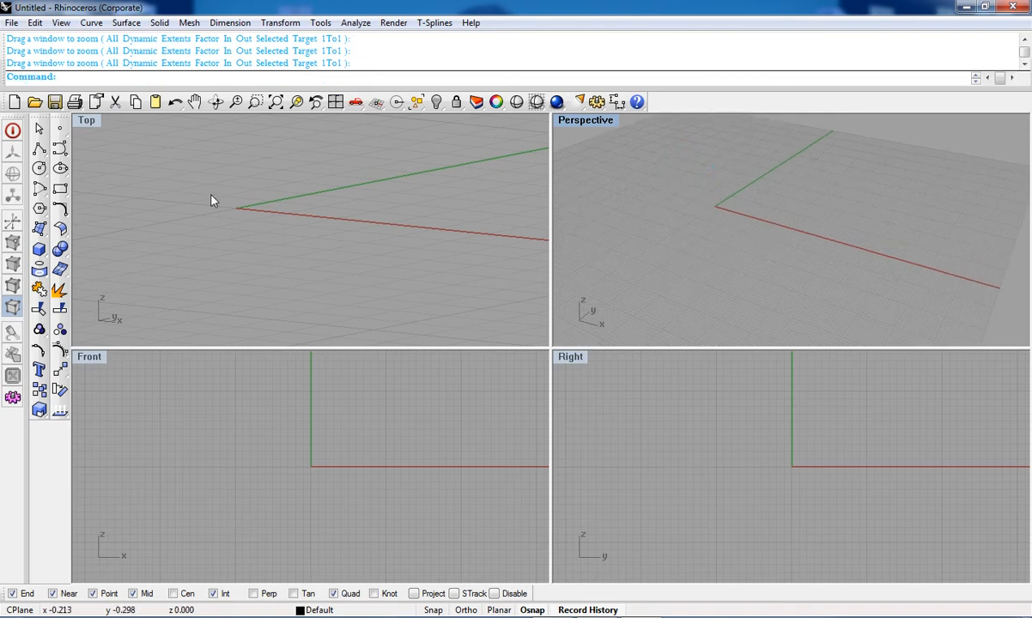
Step: Zoom to extents and reset the standard four-viewport layout
{"action": "left_click", "coordinate": [276, 103]}
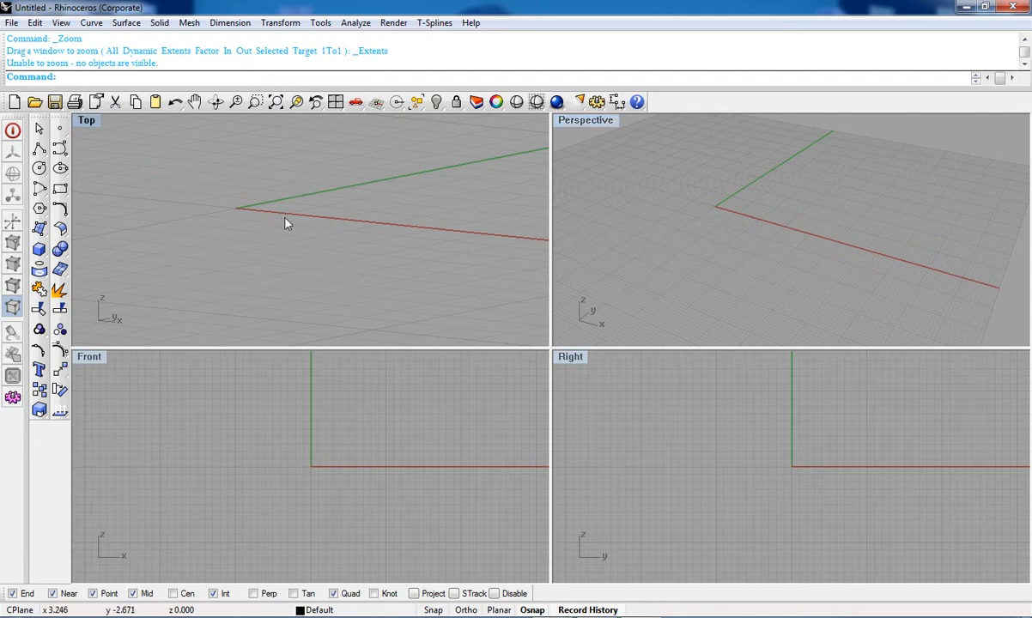
{"action": "left_click", "coordinate": [336, 102]}
{"action": "left_click", "coordinate": [336, 102]}
{"action": "left_click", "coordinate": [336, 102]}
{"action": "left_click", "coordinate": [336, 103]}
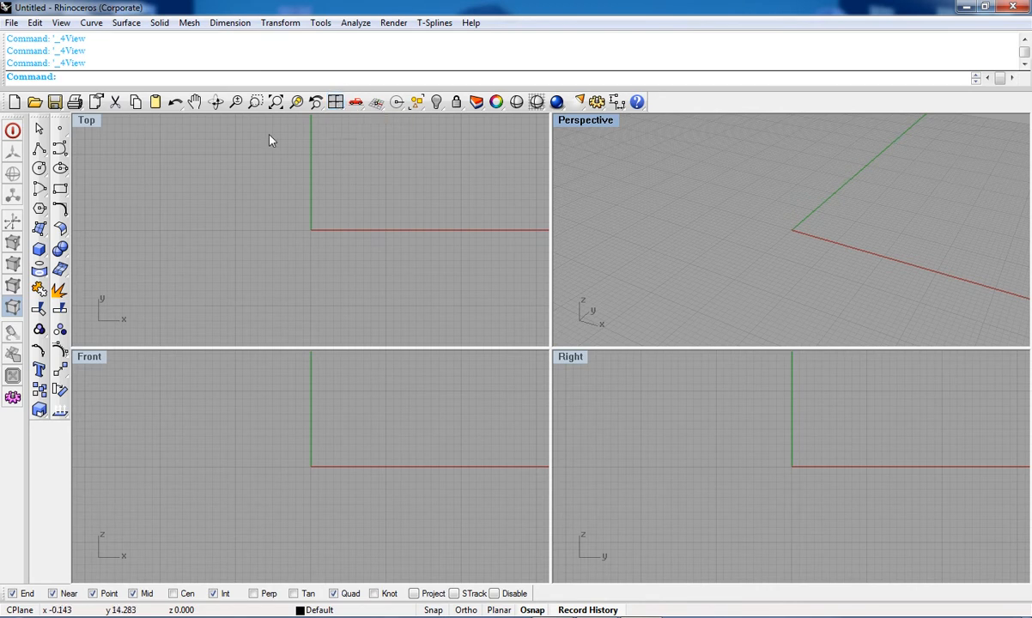
Step: Maximize the Top viewport and restore the four-viewport layout
{"action": "double_click", "coordinate": [87, 120]}
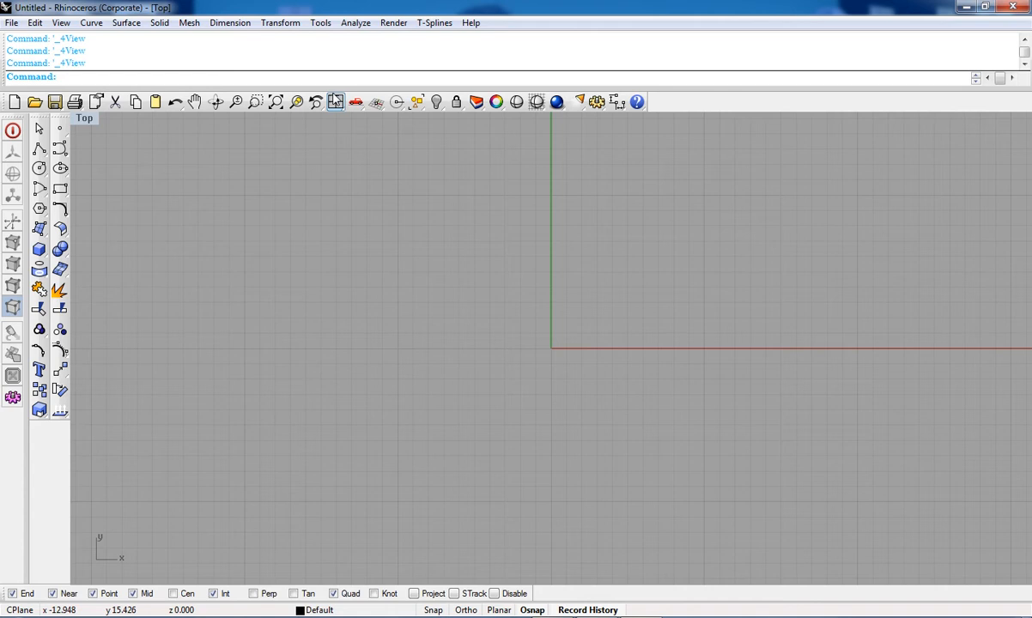
{"action": "left_click", "coordinate": [335, 102]}
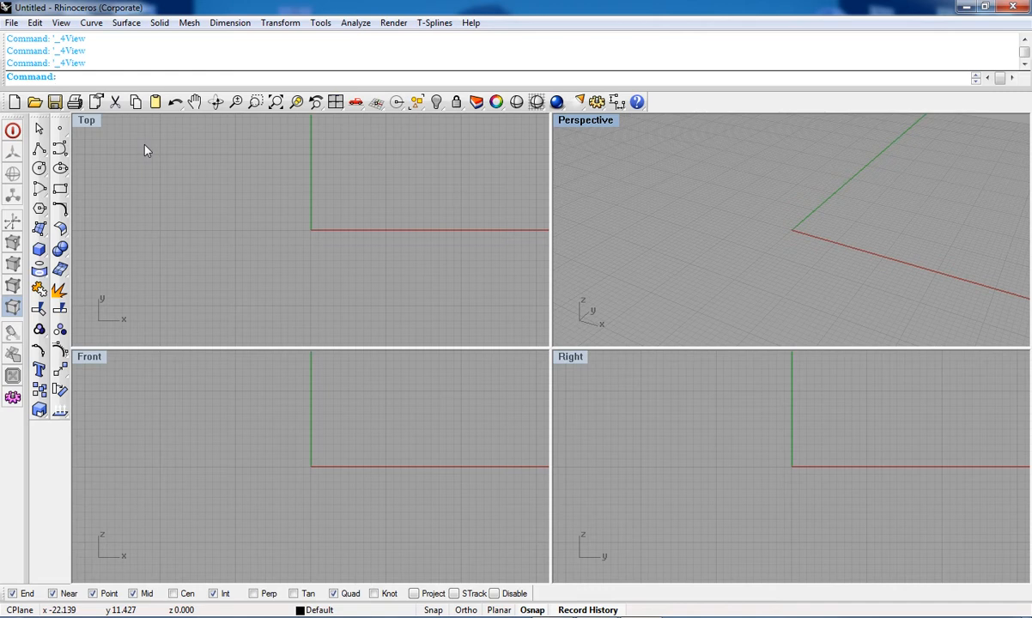
Step: Switch the Perspective viewport to Top, Bottom, Left and Front views in turn
{"action": "left_click", "coordinate": [359, 110]}
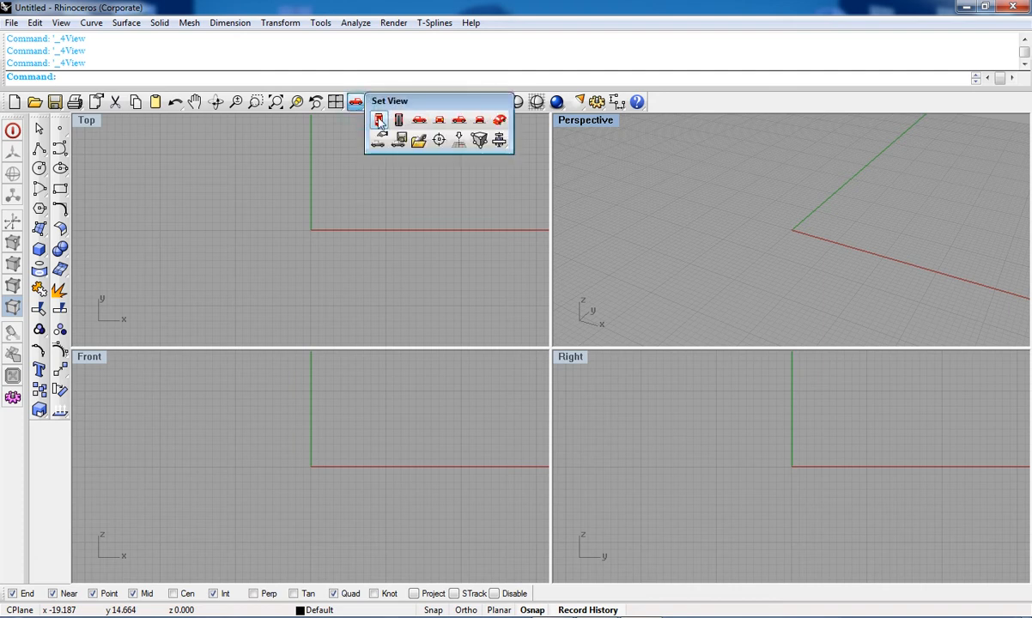
{"action": "left_click", "coordinate": [379, 121]}
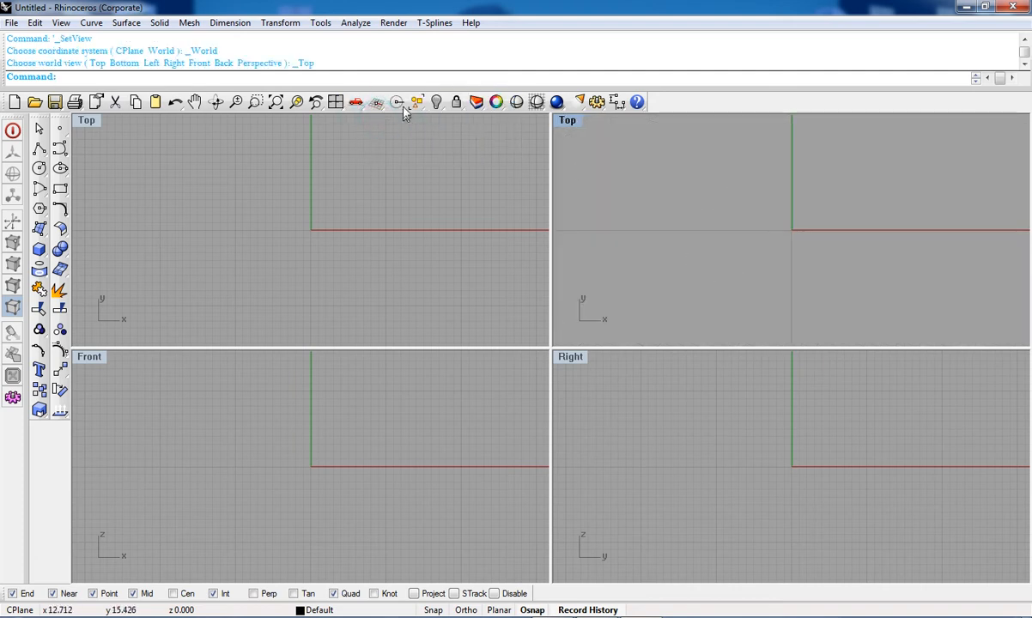
{"action": "left_click", "coordinate": [356, 103]}
{"action": "left_click", "coordinate": [398, 120]}
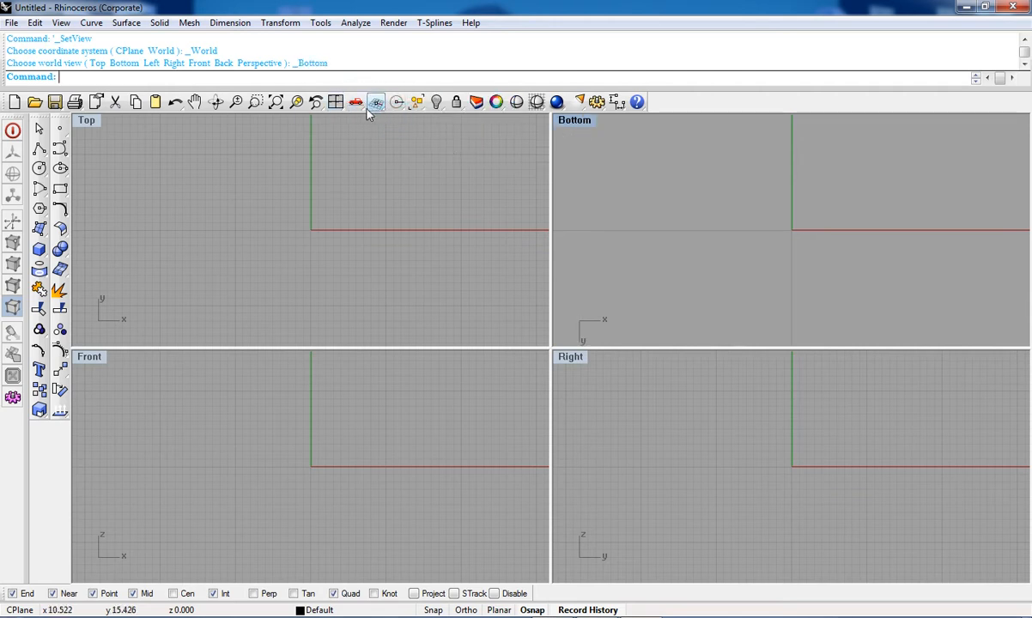
{"action": "left_click", "coordinate": [369, 109]}
{"action": "left_click", "coordinate": [418, 124]}
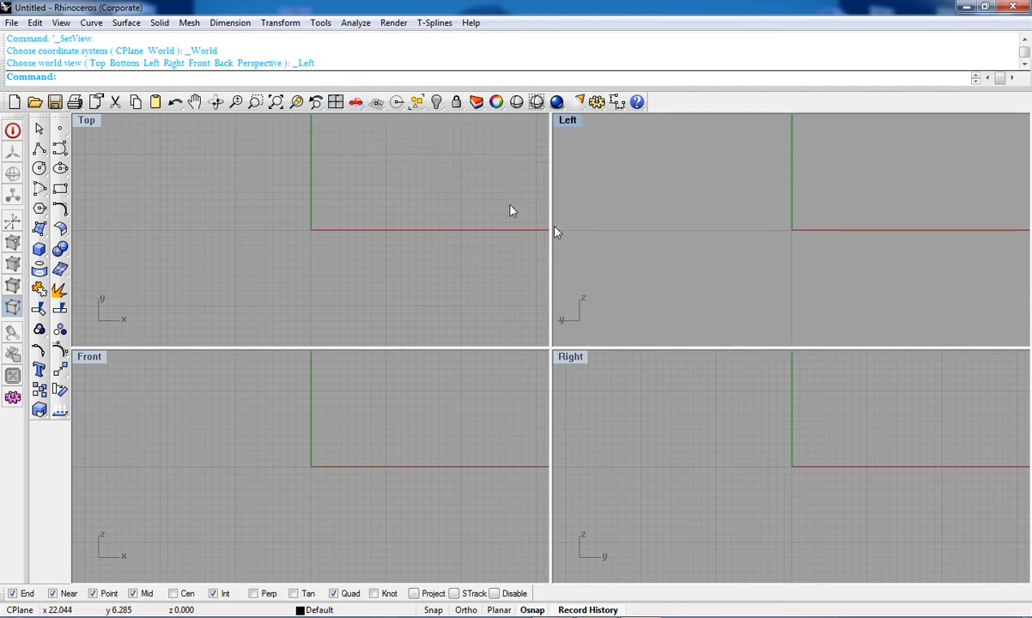
{"action": "left_click", "coordinate": [356, 102]}
{"action": "left_click", "coordinate": [439, 123]}
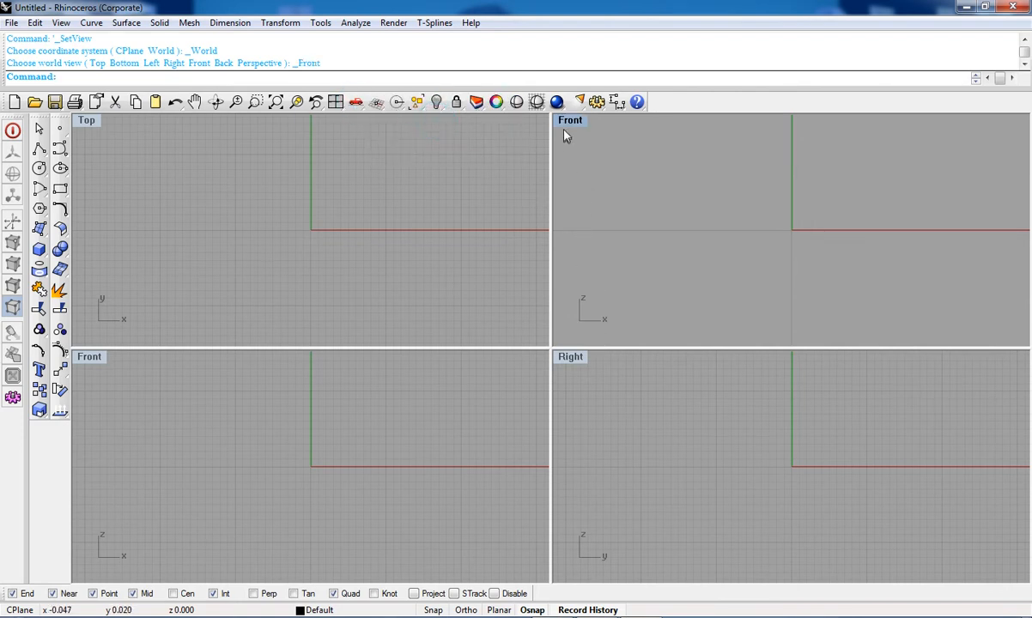
Step: Set that viewport back to Perspective and orbit it
{"action": "left_click", "coordinate": [355, 102]}
{"action": "left_click", "coordinate": [355, 102]}
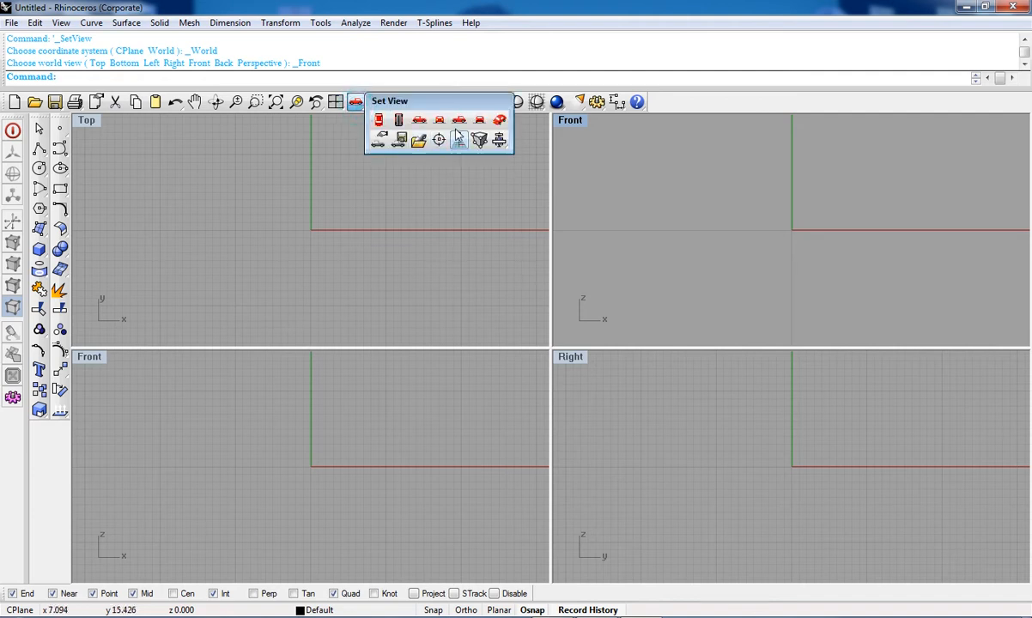
{"action": "left_click", "coordinate": [498, 122]}
{"action": "right_click_drag", "start_coordinate": [769, 249], "coordinate": [786, 146]}
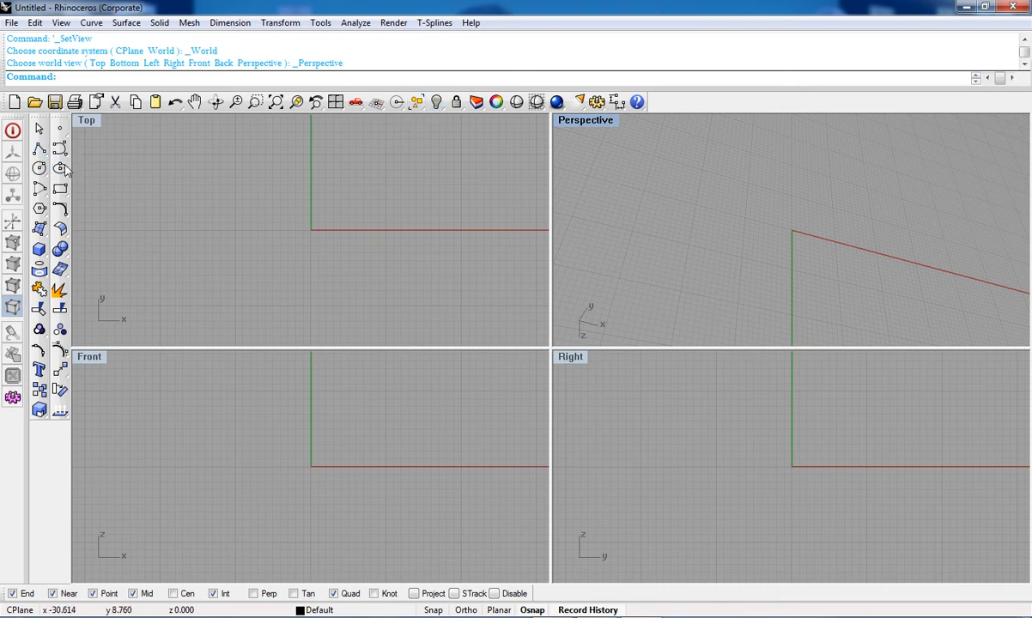
Step: Draw an open polyline of several segments in the Top viewport
{"action": "left_click", "coordinate": [39, 148]}
{"action": "left_click", "coordinate": [231, 161]}
{"action": "left_click", "coordinate": [300, 230]}
{"action": "left_click", "coordinate": [399, 190]}
{"action": "left_click", "coordinate": [284, 261]}
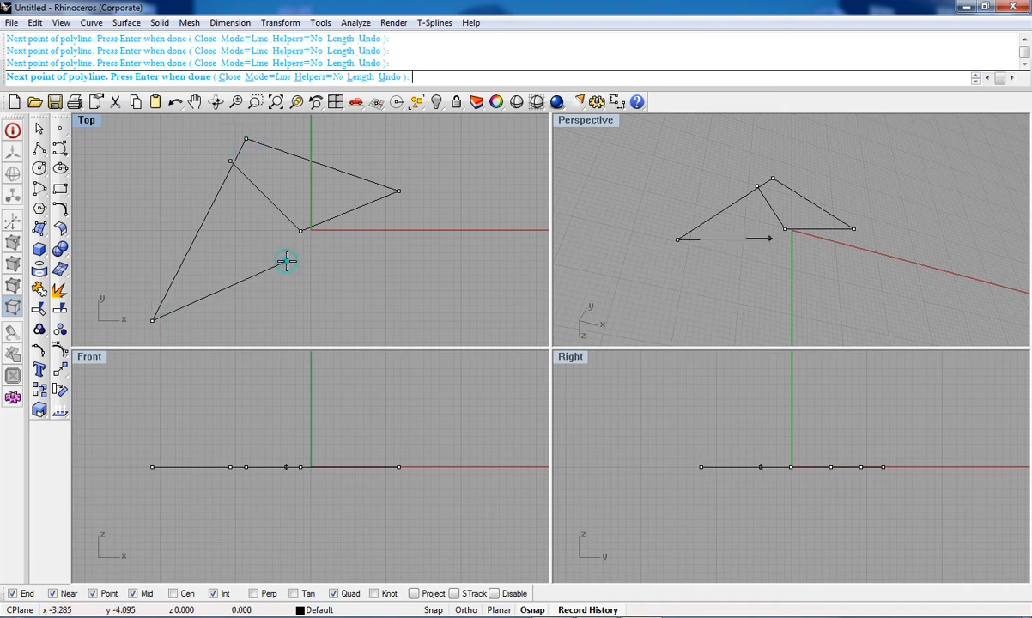
{"action": "key", "text": "Return"}
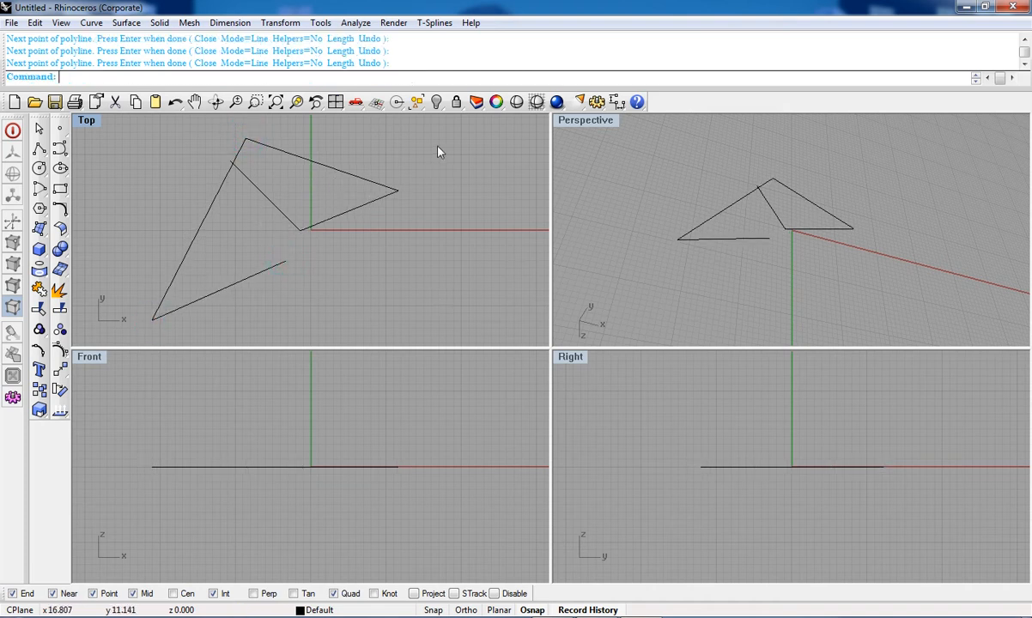
Step: Hide the polyline and show it again
{"action": "left_click_drag", "start_coordinate": [170, 294], "coordinate": [170, 292]}
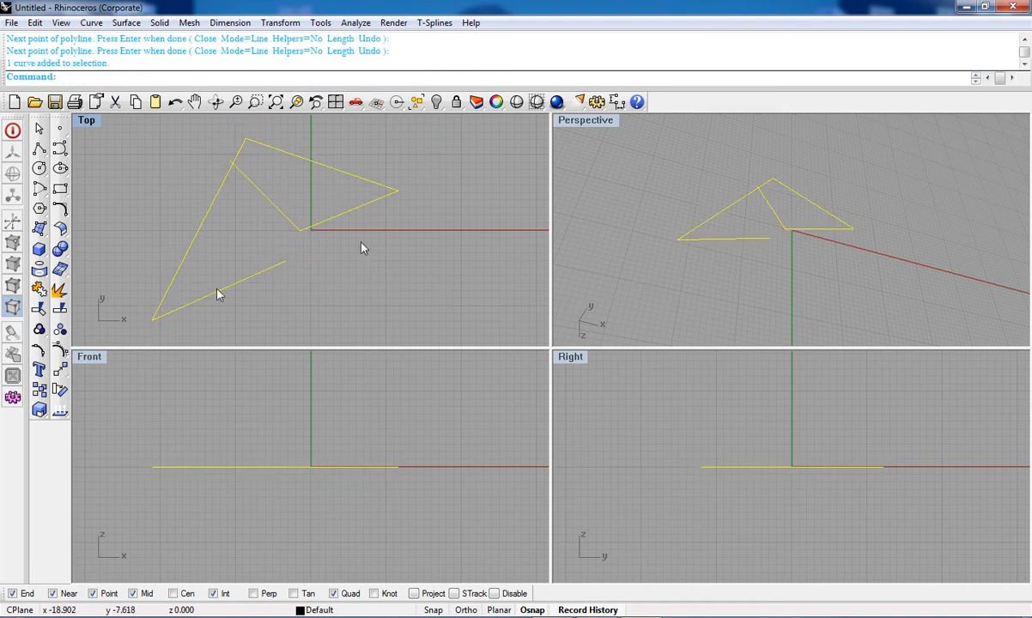
{"action": "left_click", "coordinate": [437, 101]}
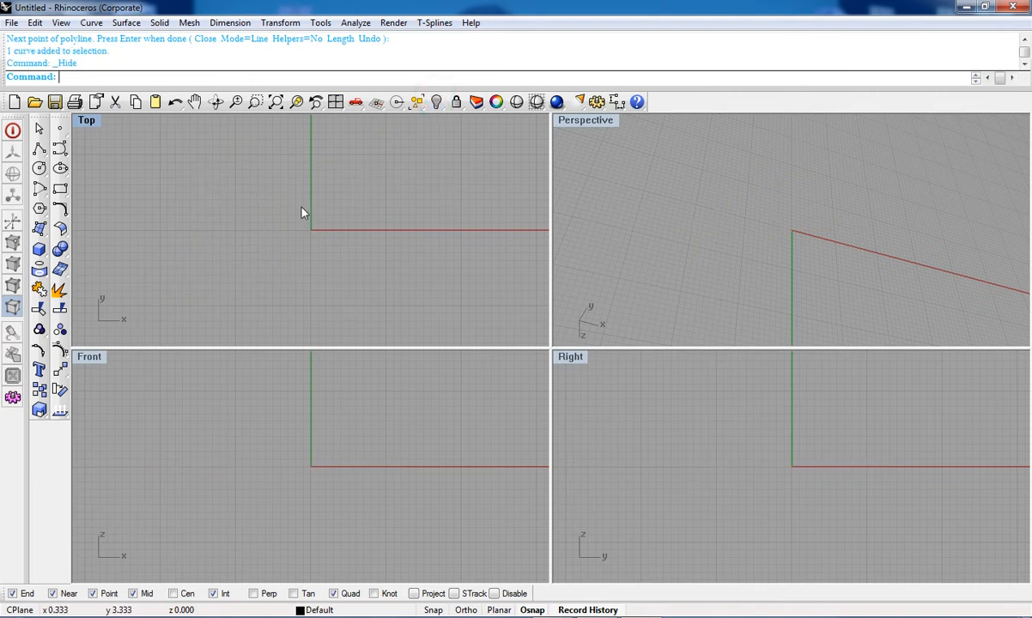
{"action": "right_click", "coordinate": [437, 102]}
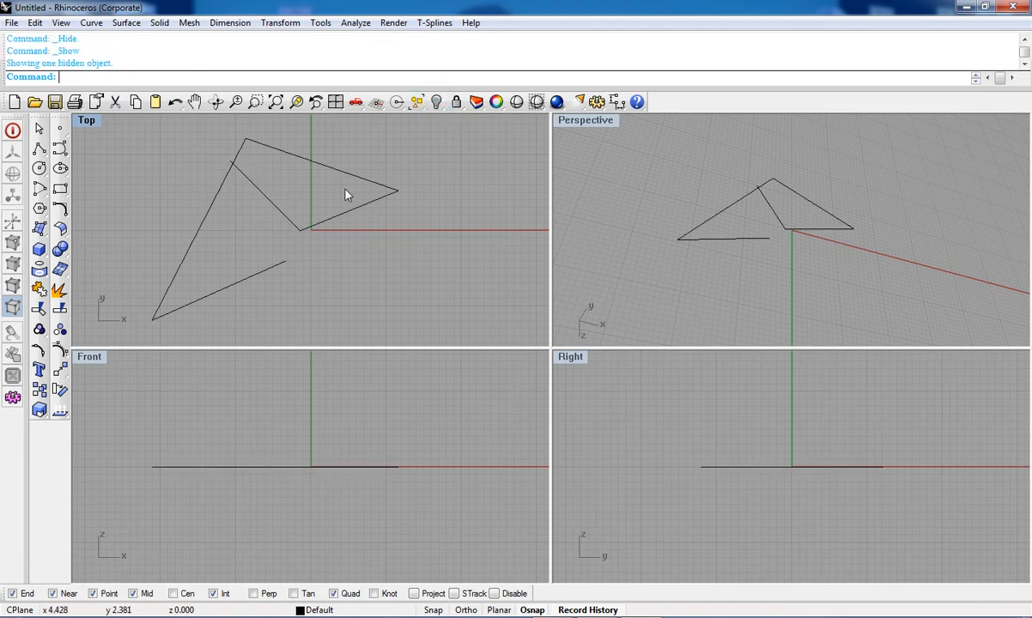
Step: Select the polyline in the Top viewport and delete it
{"action": "right_click_drag", "start_coordinate": [400, 241], "coordinate": [361, 228]}
{"action": "scroll", "coordinate": [417, 262], "scroll_direction": "down", "scroll_amount": 6}
{"action": "scroll", "coordinate": [361, 208], "scroll_direction": "down", "scroll_amount": 6}
{"action": "scroll", "coordinate": [382, 205], "scroll_direction": "up", "scroll_amount": 4}
{"action": "left_click", "coordinate": [291, 255]}
{"action": "key", "text": "Delete"}
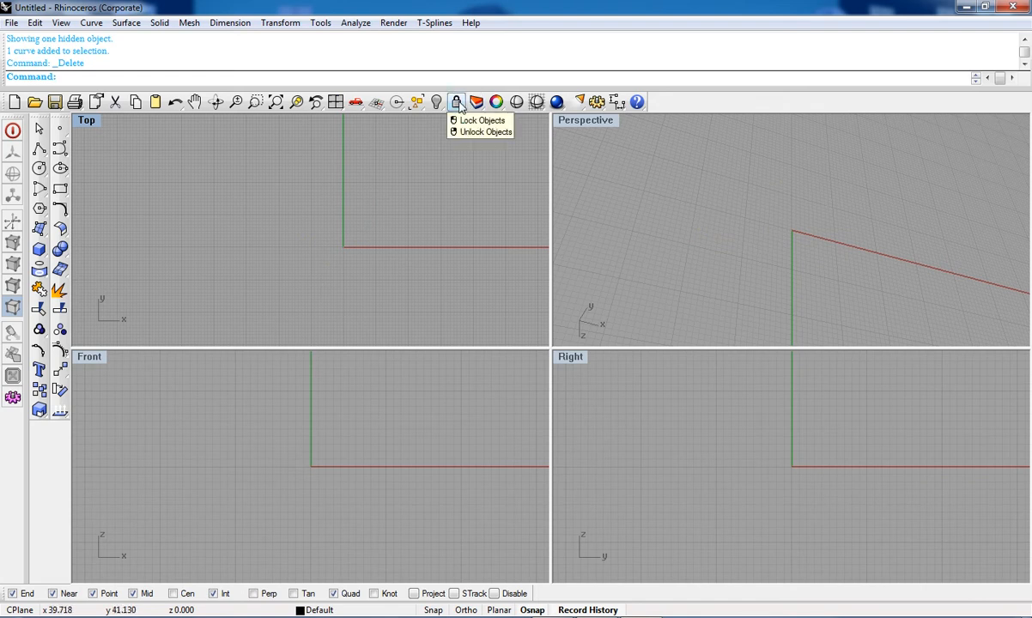
Step: Draw a new open polyline with eight vertices in the Top viewport
{"action": "left_click", "coordinate": [39, 149]}
{"action": "left_click", "coordinate": [243, 162]}
{"action": "left_click", "coordinate": [255, 277]}
{"action": "left_click", "coordinate": [364, 258]}
{"action": "left_click", "coordinate": [384, 175]}
{"action": "left_click", "coordinate": [447, 216]}
{"action": "left_click", "coordinate": [419, 277]}
{"action": "left_click", "coordinate": [344, 209]}
{"action": "left_click", "coordinate": [305, 240]}
{"action": "right_click", "coordinate": [313, 251]}
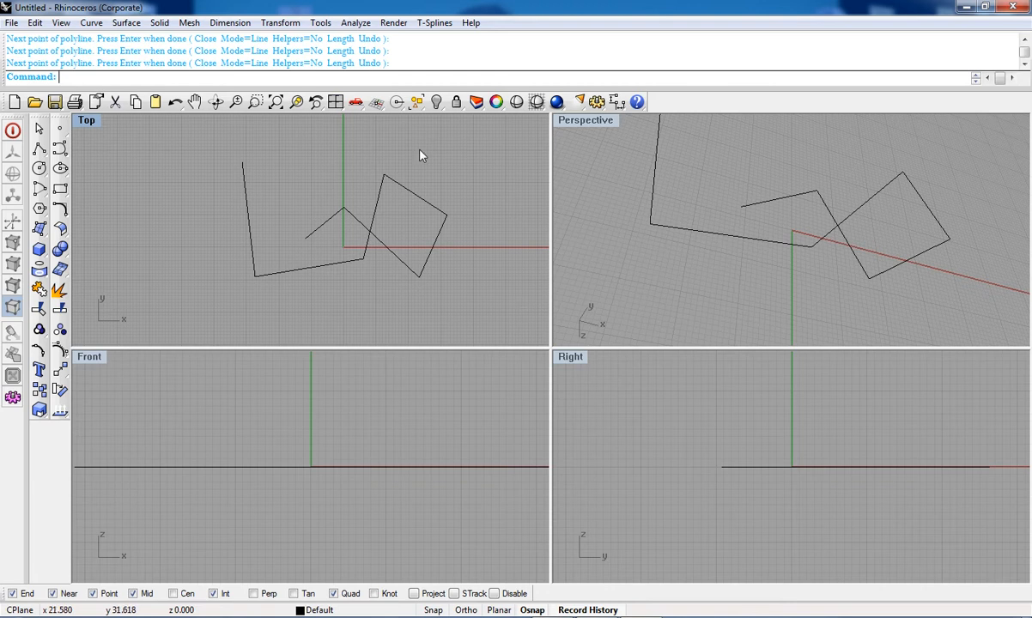
Step: Select the polyline in the Top viewport, lock it, and unlock it again
{"action": "left_click_drag", "start_coordinate": [438, 148], "coordinate": [343, 315]}
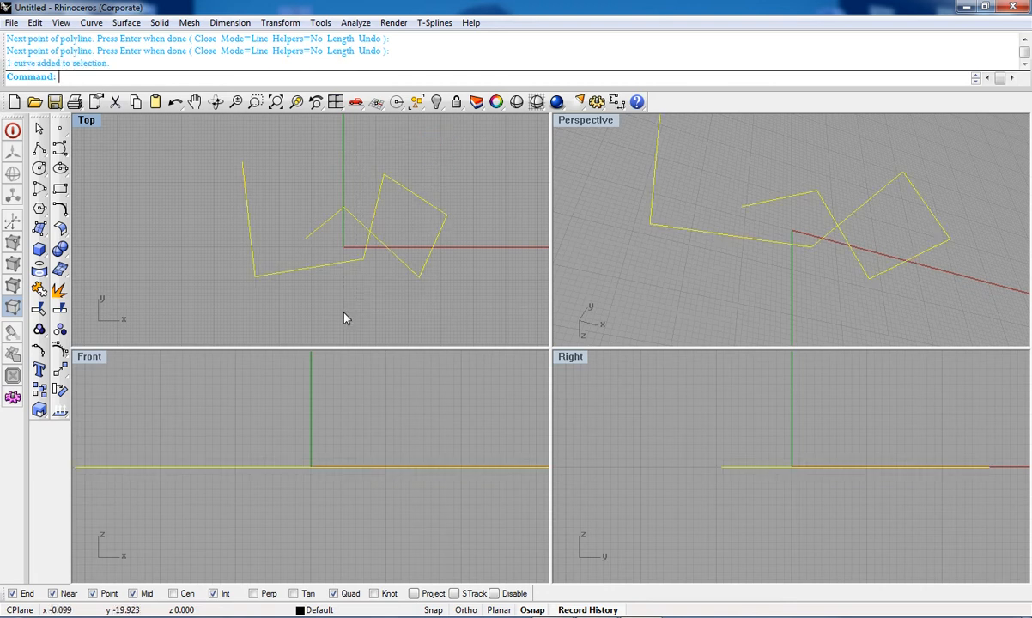
{"action": "left_click", "coordinate": [456, 102]}
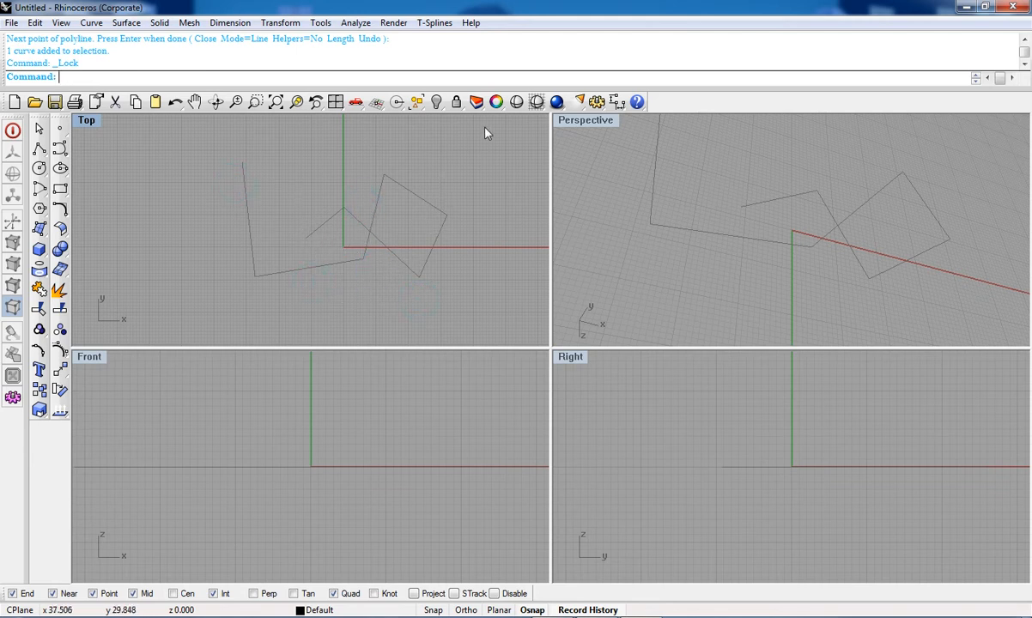
{"action": "right_click", "coordinate": [456, 102]}
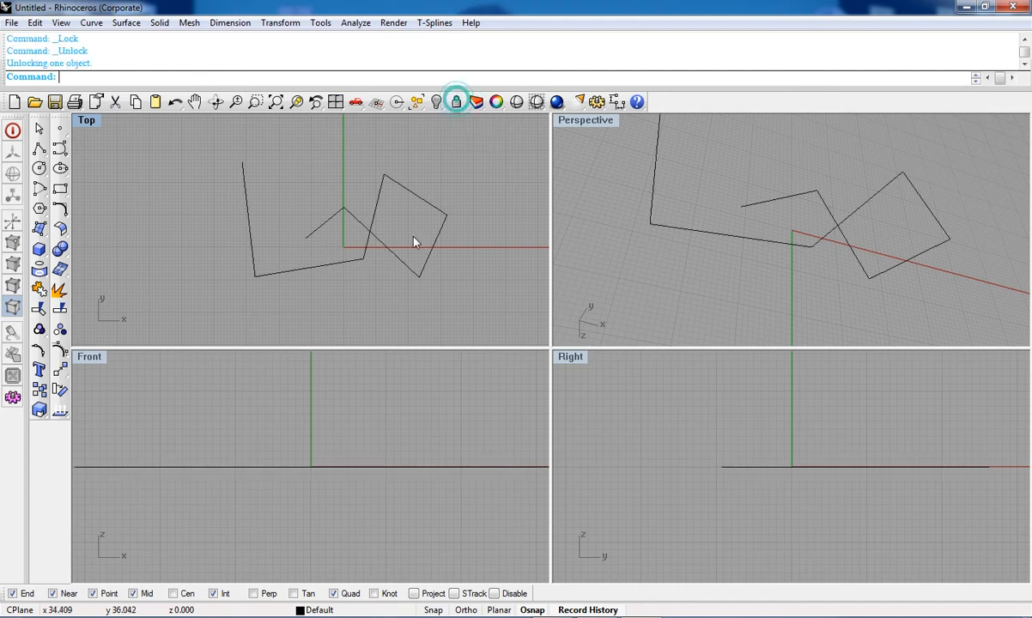
Step: Select the polyline in the Top viewport and delete it
{"action": "right_click_drag", "start_coordinate": [346, 271], "coordinate": [390, 288]}
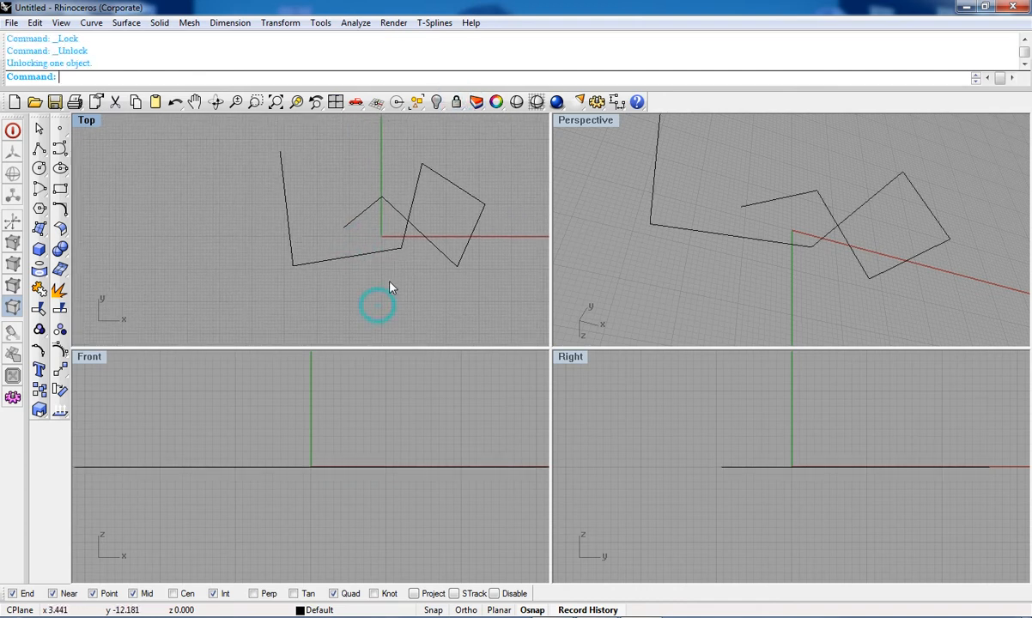
{"action": "left_click", "coordinate": [363, 252]}
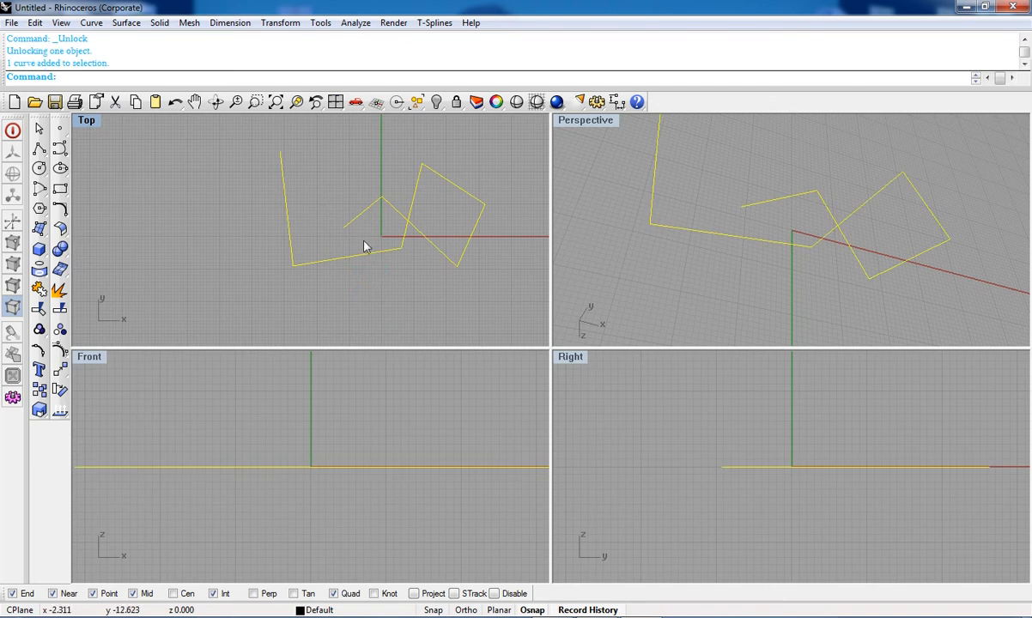
{"action": "key", "text": "Delete"}
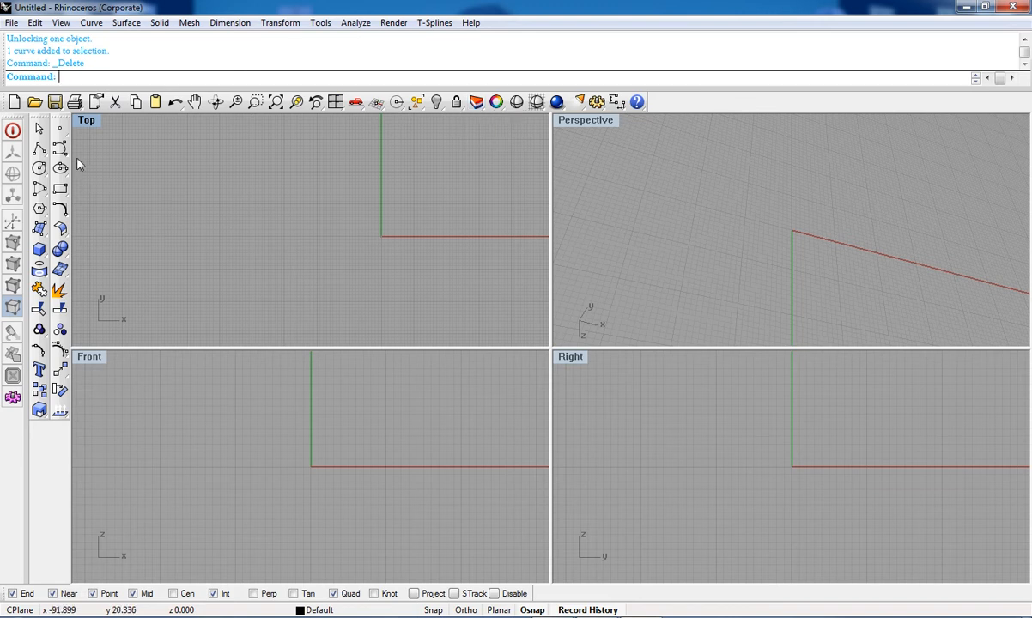
Step: Create a rectangular plane surface by two corners in the Top viewport, straddling the y-axis
{"action": "left_click", "coordinate": [39, 229]}
{"action": "left_click", "coordinate": [125, 243]}
{"action": "left_click", "coordinate": [295, 185]}
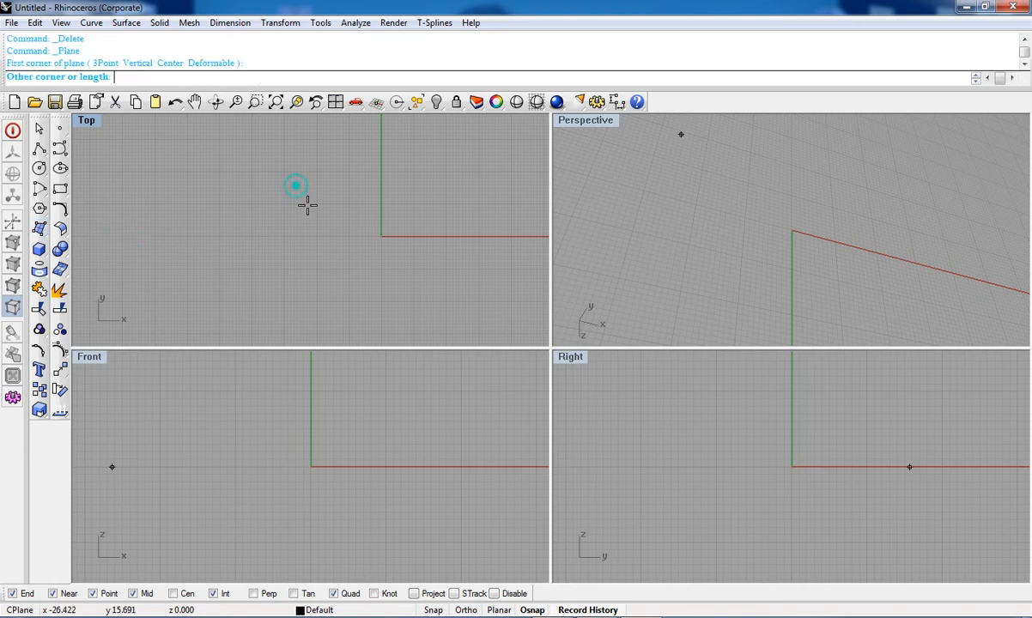
{"action": "left_click", "coordinate": [434, 291]}
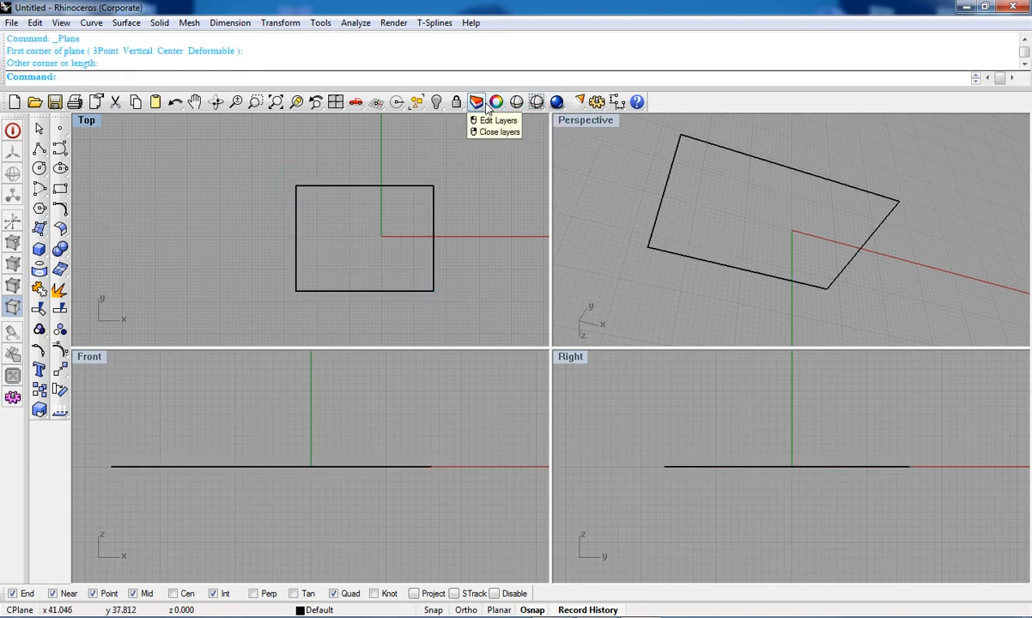
Step: Switch the Top viewport to shaded display, select the plane and open the Layers panel
{"action": "left_click", "coordinate": [536, 102]}
{"action": "mouse_move", "coordinate": [417, 176]}
{"action": "right_mouse_down"}
{"action": "mouse_move", "coordinate": [432, 206]}
{"action": "mouse_move", "coordinate": [423, 171]}
{"action": "right_mouse_up"}
{"action": "left_click", "coordinate": [414, 224]}
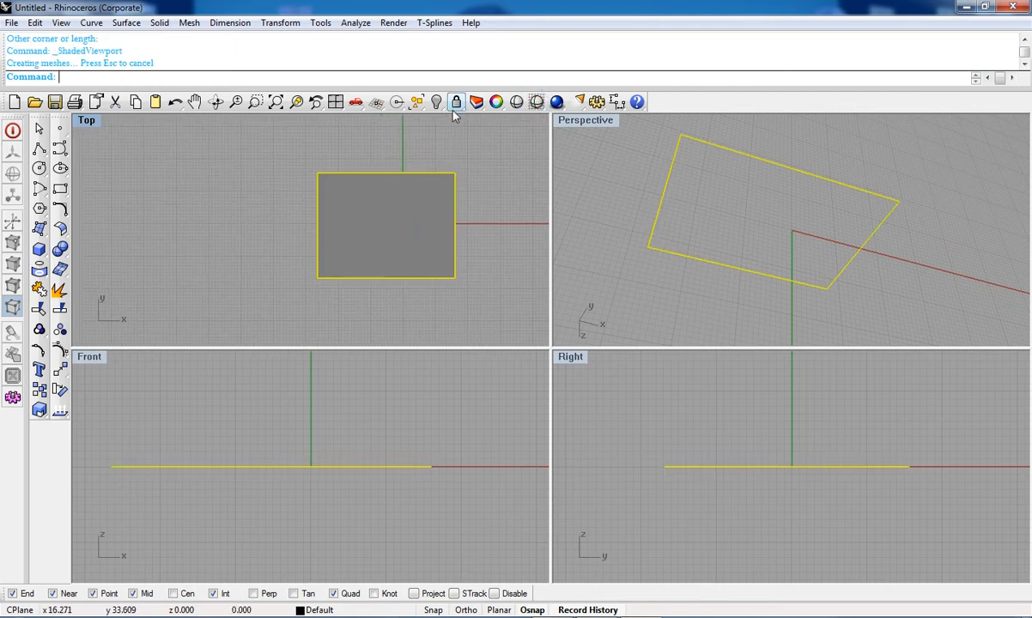
{"action": "left_click", "coordinate": [478, 102]}
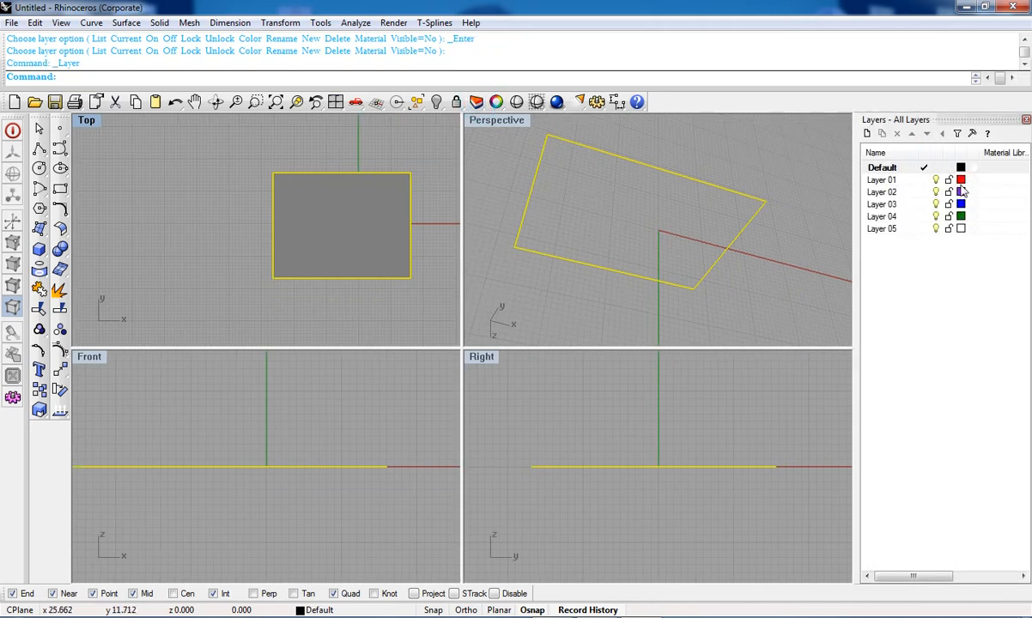
Step: Make Layer 01 the current layer, then make Default current again
{"action": "left_click", "coordinate": [925, 179]}
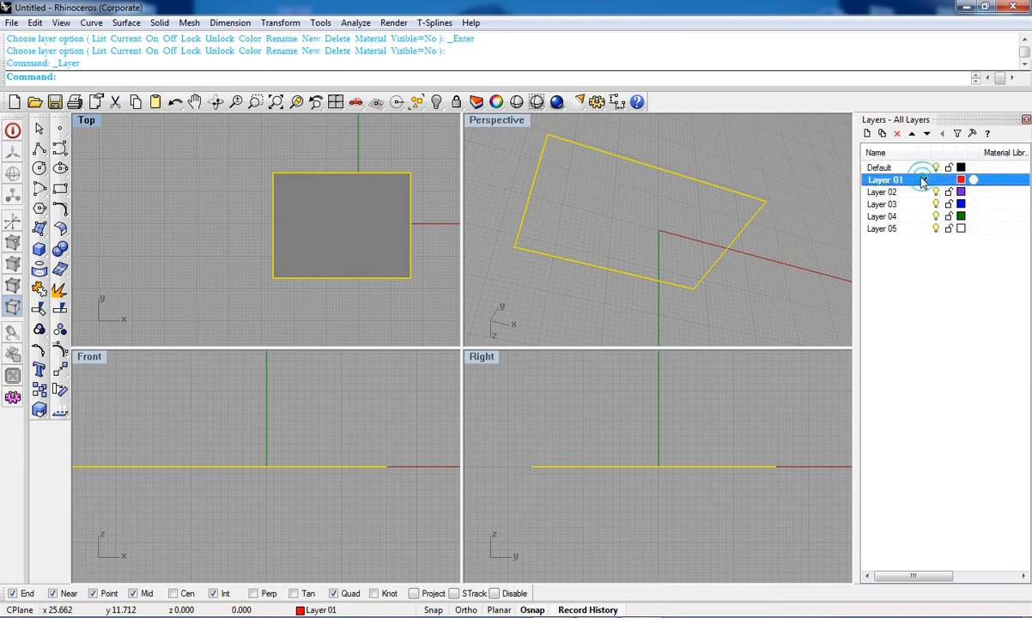
{"action": "left_click", "coordinate": [920, 168]}
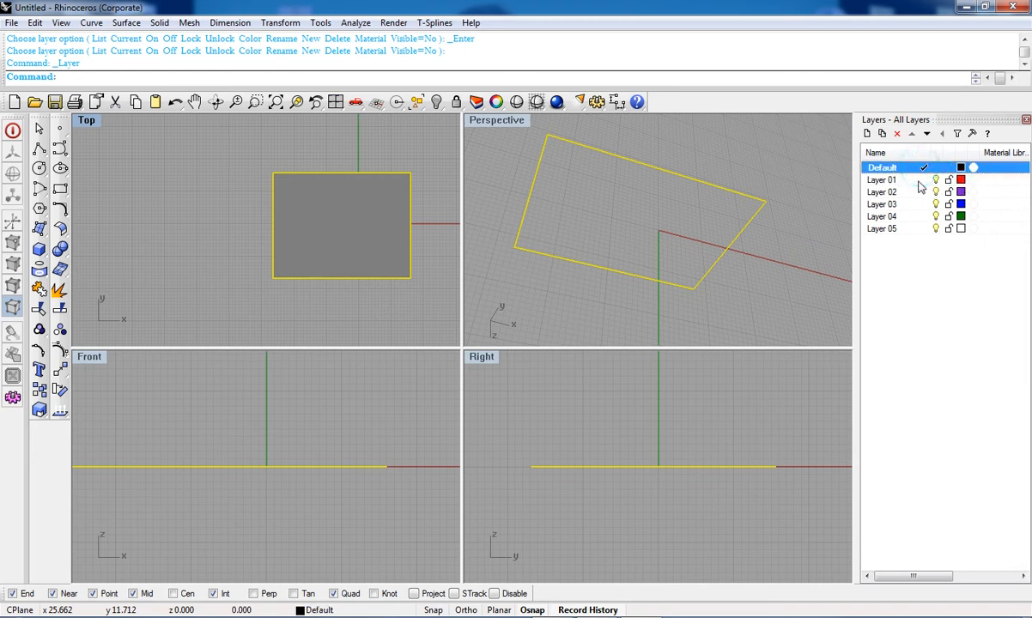
{"action": "right_click", "coordinate": [920, 182]}
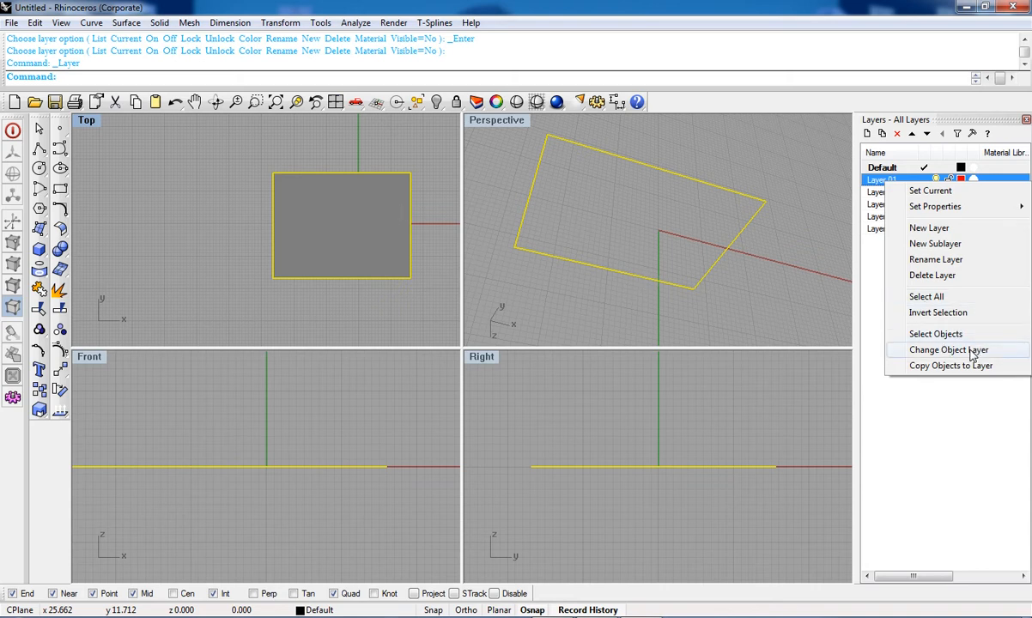
{"action": "left_click", "coordinate": [479, 104]}
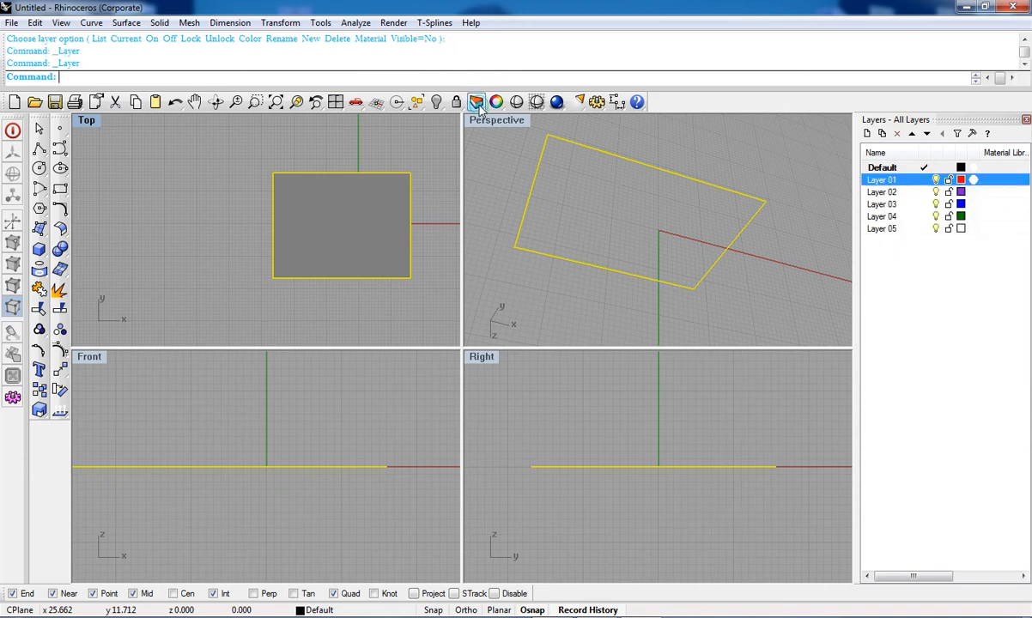
Step: Move the selected plane to Layer 02 with Change Object Layer
{"action": "right_click", "coordinate": [886, 192]}
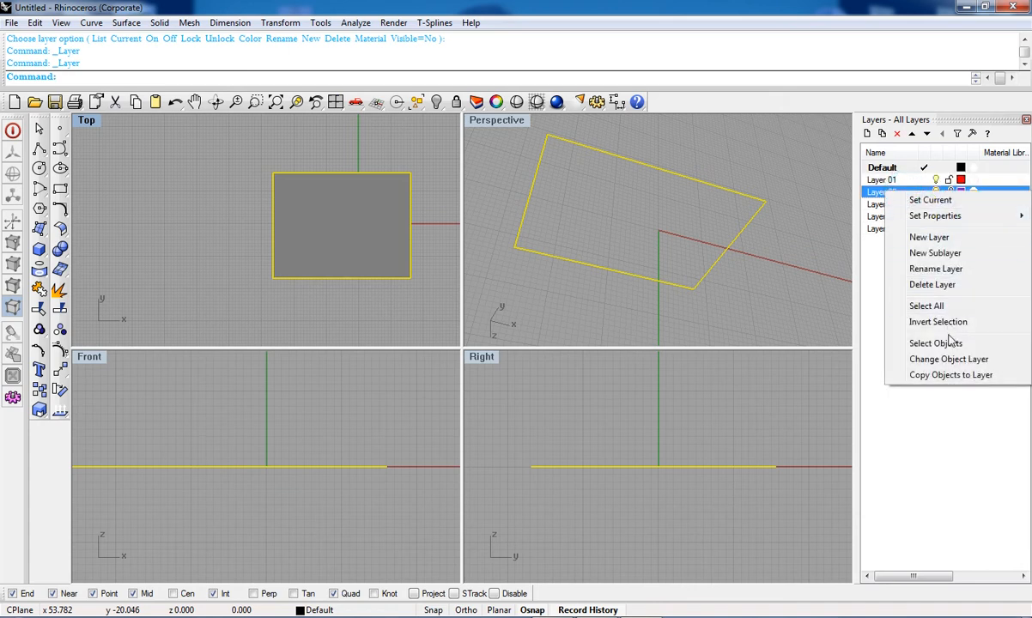
{"action": "left_click", "coordinate": [986, 363]}
{"action": "left_click", "coordinate": [365, 306]}
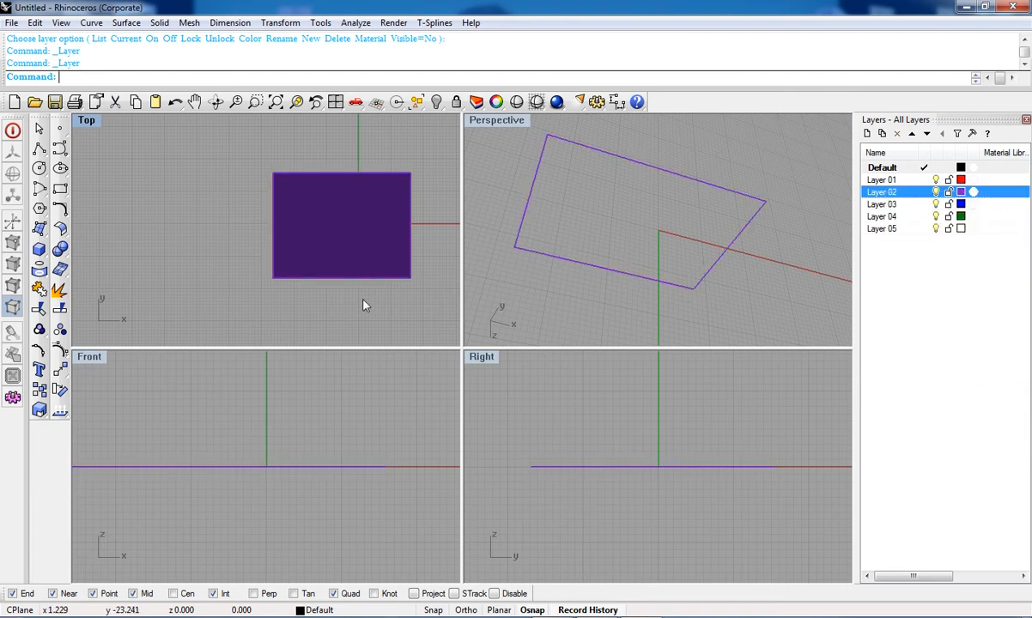
Step: Drag the plane slightly lower in the Top viewport
{"action": "right_click_drag", "start_coordinate": [374, 314], "coordinate": [361, 234]}
{"action": "right_click_drag", "start_coordinate": [357, 182], "coordinate": [357, 246]}
{"action": "left_click_drag", "start_coordinate": [357, 236], "coordinate": [342, 257]}
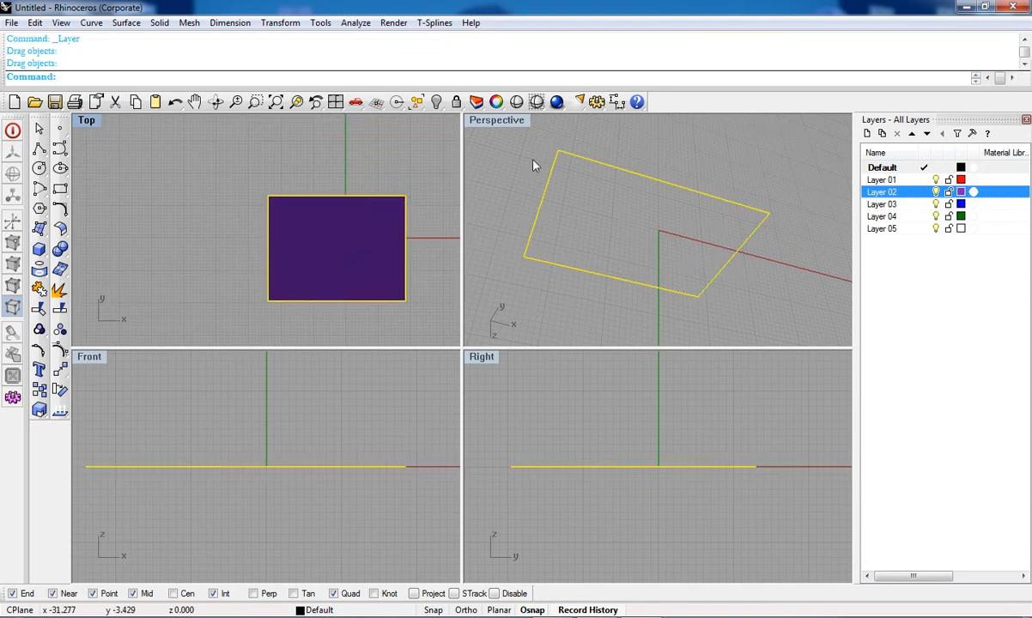
Step: Open the plane's Properties and set its layer to Layer 01
{"action": "left_click", "coordinate": [498, 104]}
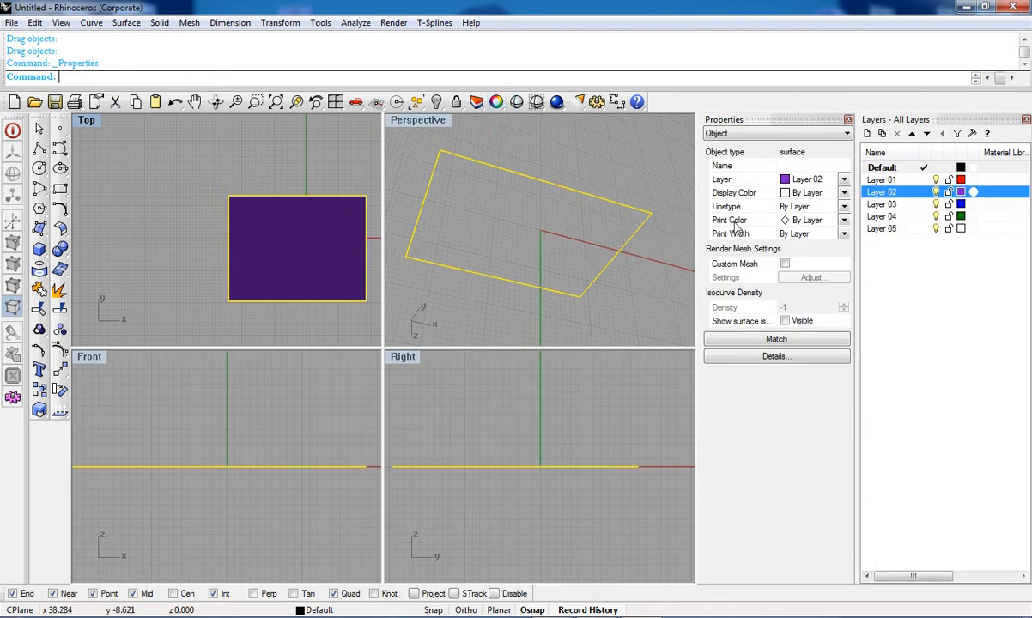
{"action": "left_click", "coordinate": [803, 179]}
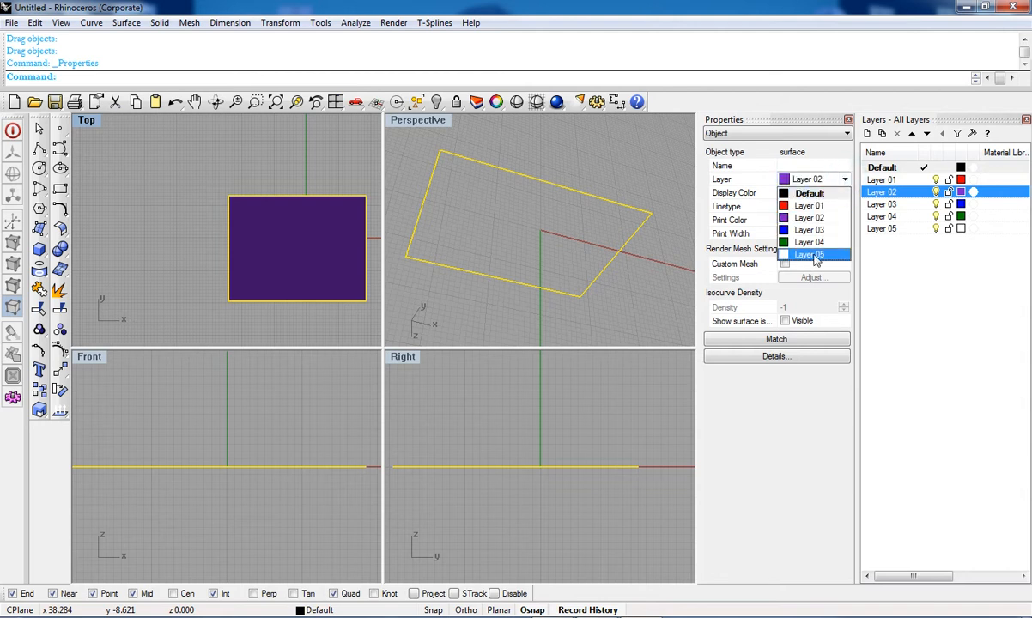
{"action": "left_click", "coordinate": [807, 206]}
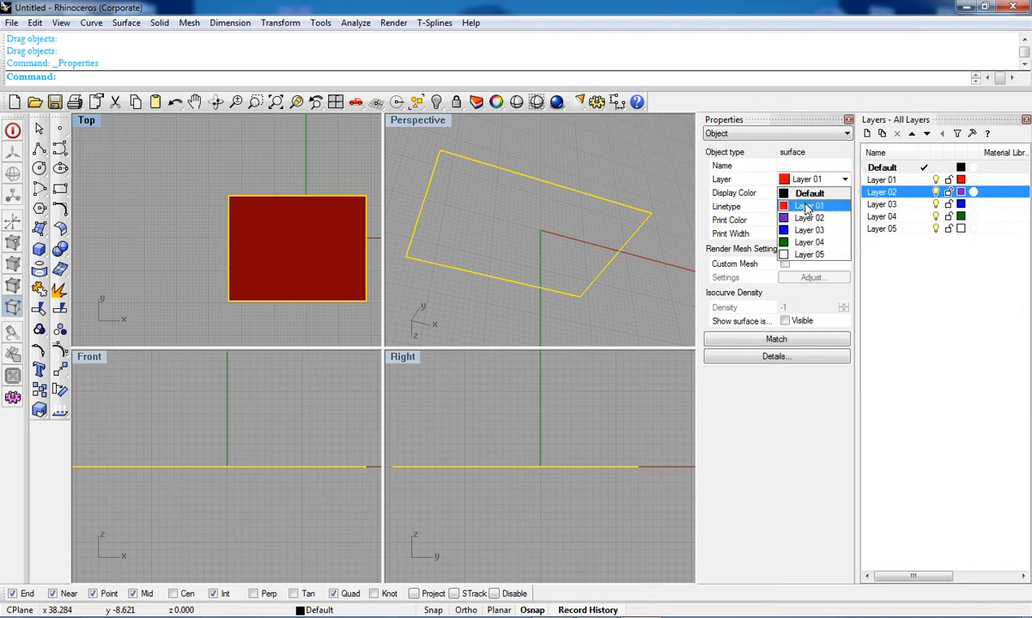
{"action": "left_click", "coordinate": [333, 168]}
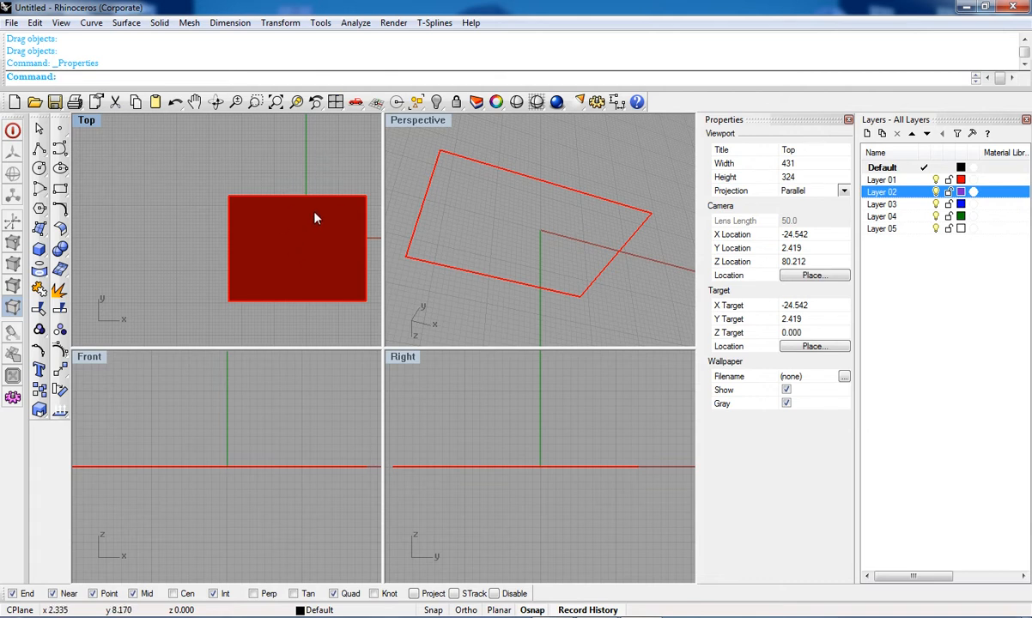
Step: Preview rendered shading in the Top viewport and drag the plane slightly up and right
{"action": "left_click", "coordinate": [516, 102]}
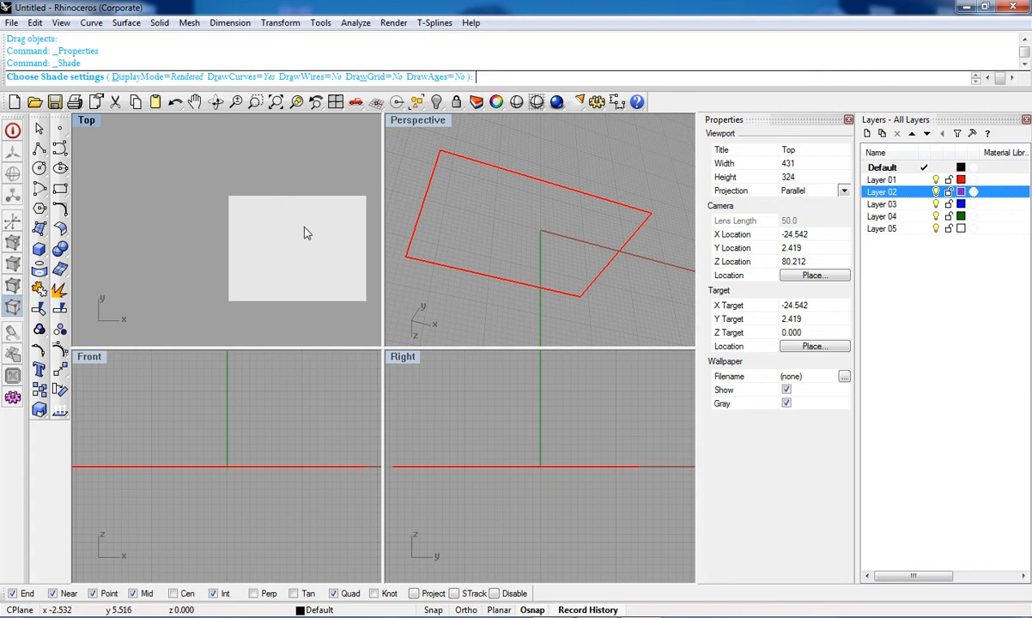
{"action": "mouse_move", "coordinate": [303, 243]}
{"action": "left_mouse_down"}
{"action": "mouse_move", "coordinate": [255, 216]}
{"action": "mouse_move", "coordinate": [270, 225]}
{"action": "left_mouse_up"}
{"action": "mouse_move", "coordinate": [283, 243]}
{"action": "left_mouse_down"}
{"action": "mouse_move", "coordinate": [305, 209]}
{"action": "mouse_move", "coordinate": [330, 234]}
{"action": "left_mouse_up"}
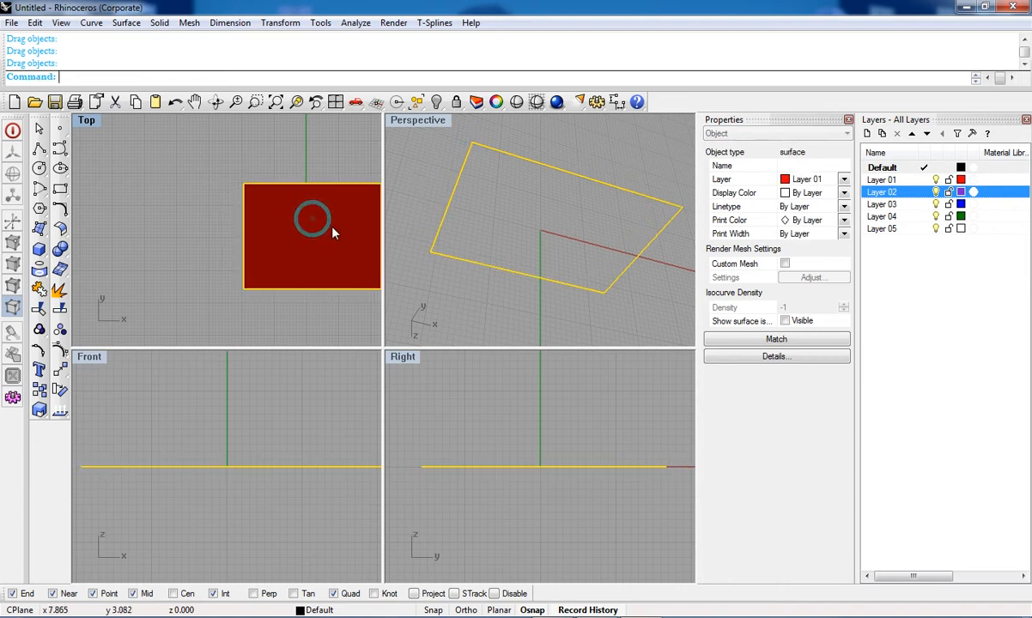
Step: Switch the Top viewport to wireframe display and back to shaded
{"action": "left_click", "coordinate": [539, 106]}
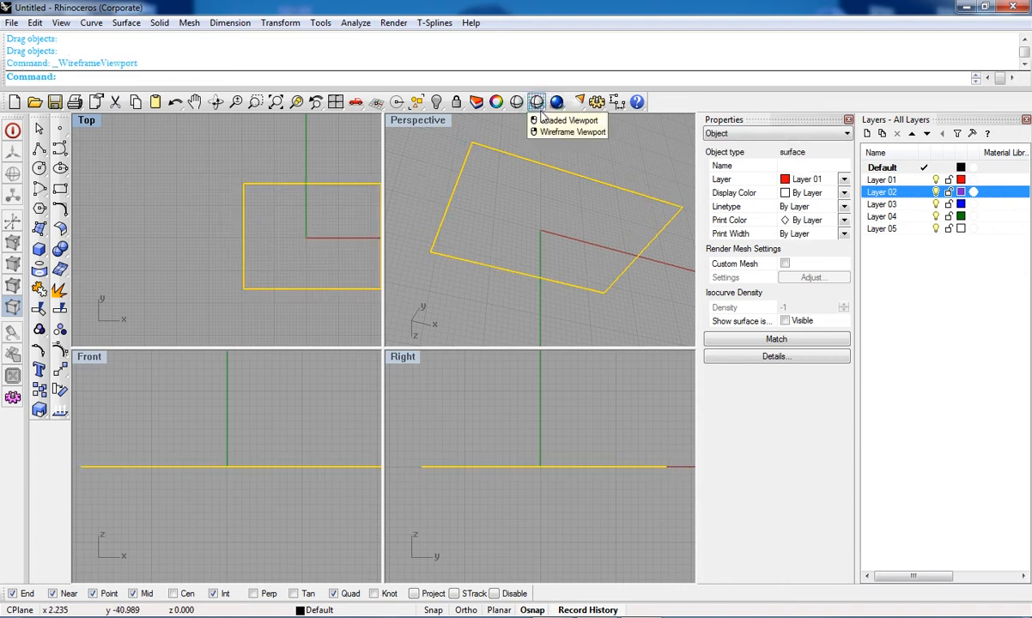
{"action": "left_click", "coordinate": [537, 103]}
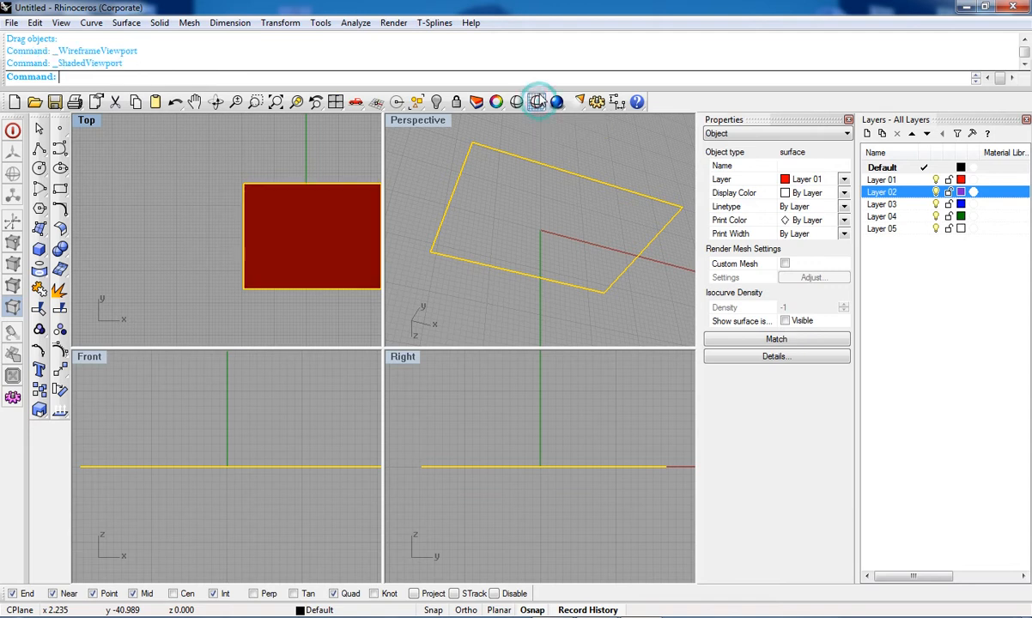
{"action": "left_click", "coordinate": [538, 103]}
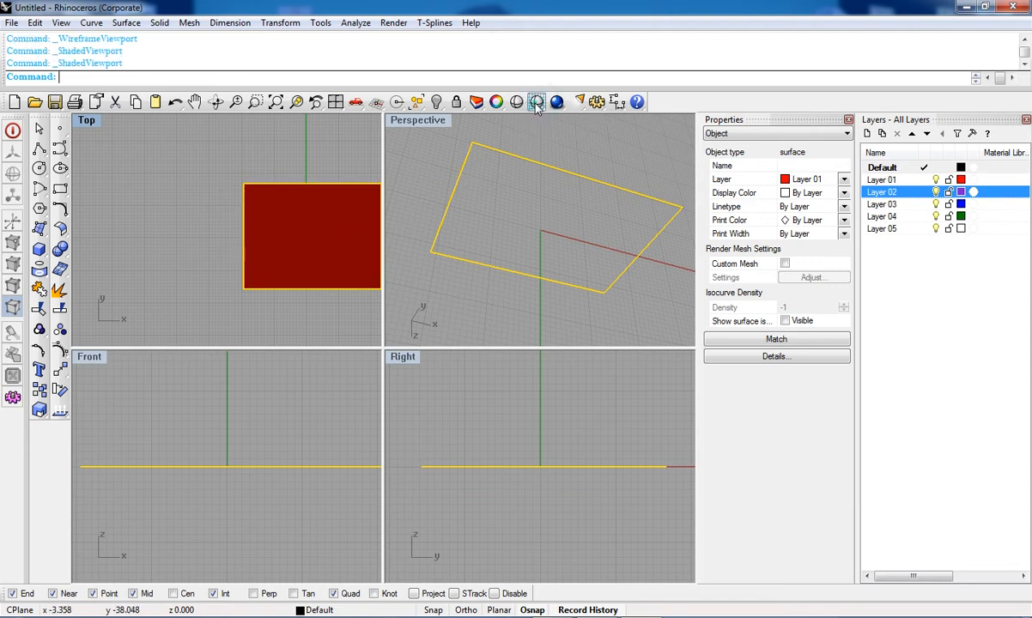
{"action": "left_click", "coordinate": [182, 174]}
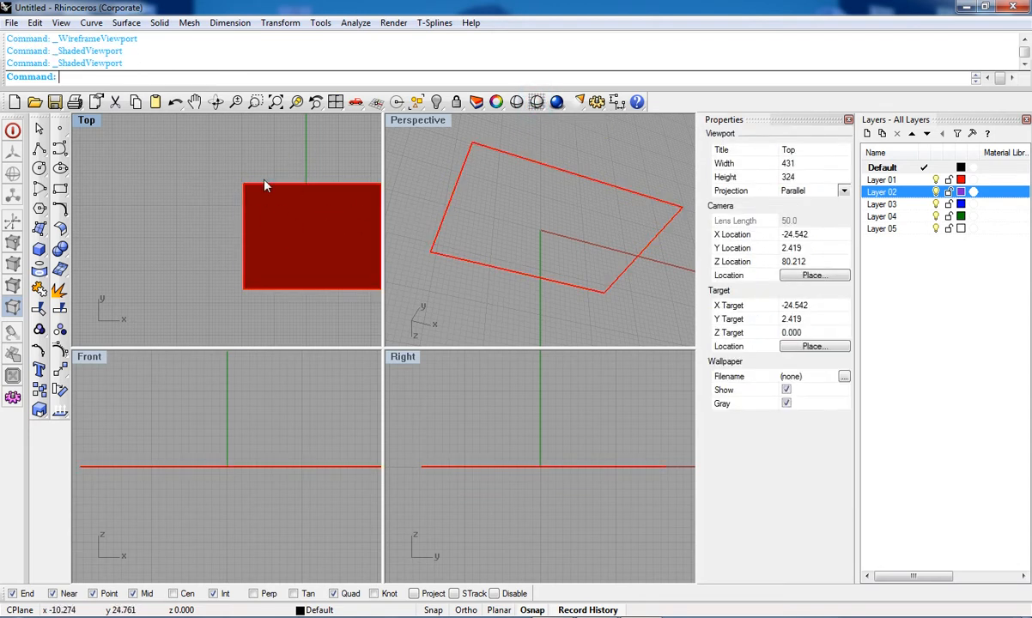
Step: Pan the Top view while toggling between wireframe and shaded display
{"action": "left_click", "coordinate": [537, 102]}
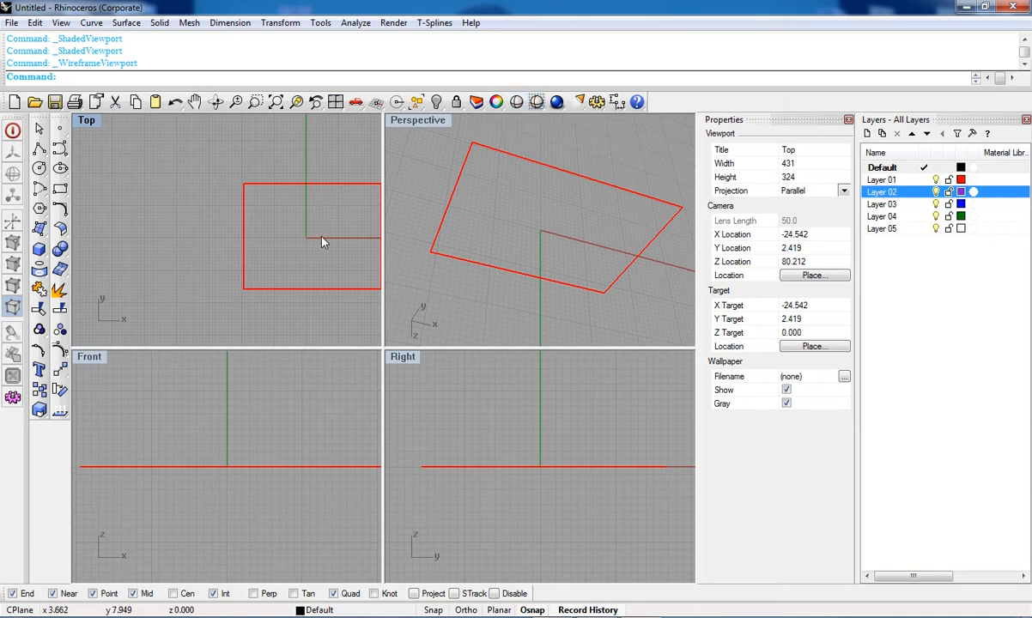
{"action": "right_click_drag", "start_coordinate": [326, 216], "coordinate": [275, 211]}
{"action": "mouse_move", "coordinate": [287, 200]}
{"action": "right_mouse_down"}
{"action": "mouse_move", "coordinate": [274, 253]}
{"action": "mouse_move", "coordinate": [275, 239]}
{"action": "right_mouse_up"}
{"action": "left_click", "coordinate": [536, 102]}
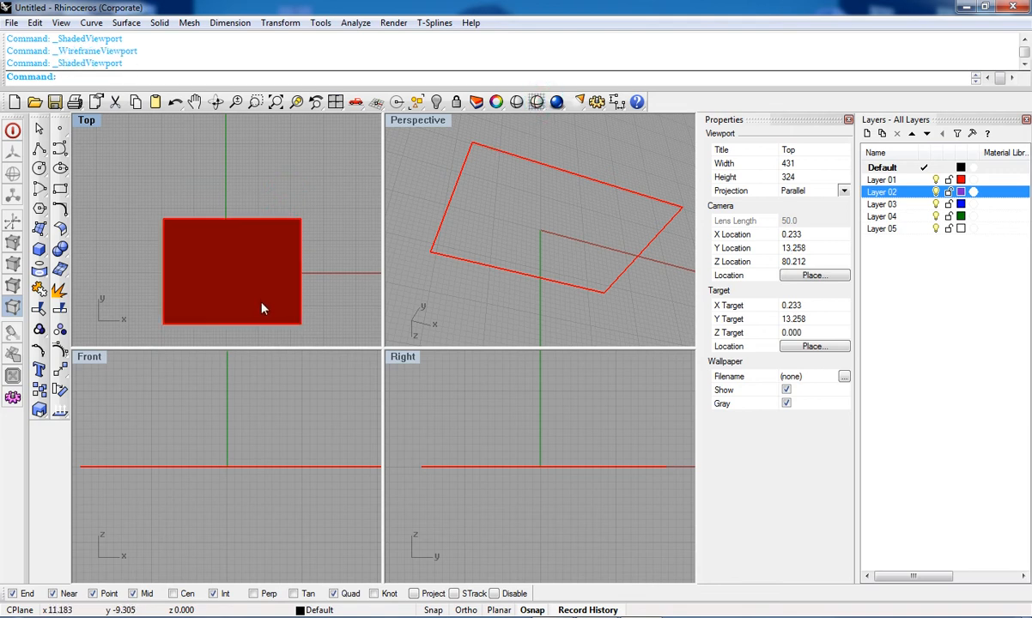
{"action": "right_click_drag", "start_coordinate": [260, 307], "coordinate": [266, 257]}
{"action": "left_click", "coordinate": [536, 101]}
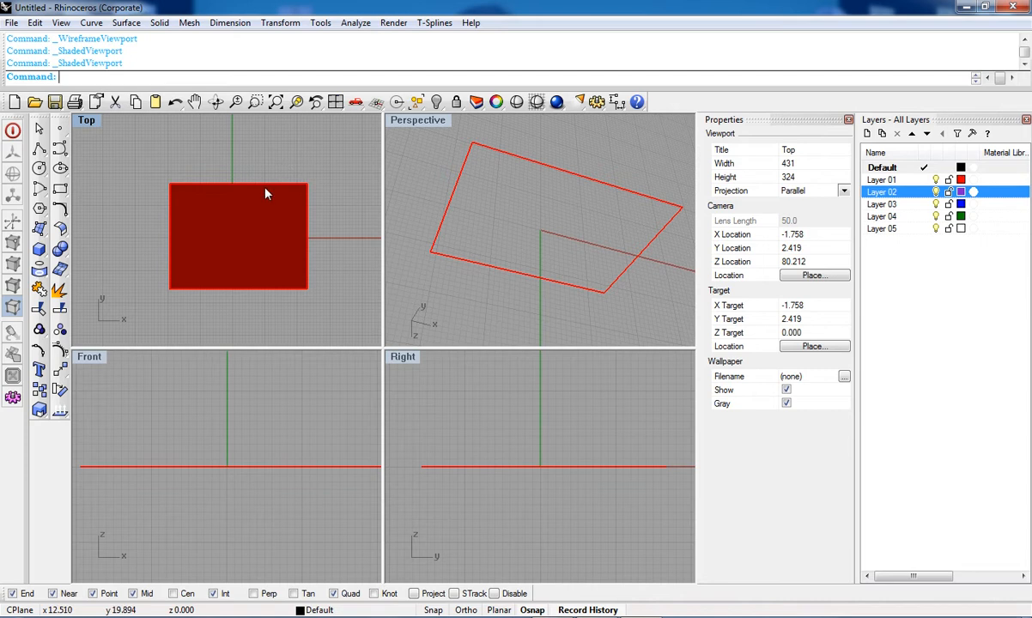
Step: Set the Top viewport to wireframe display and recentre the plane in view
{"action": "left_click", "coordinate": [516, 102]}
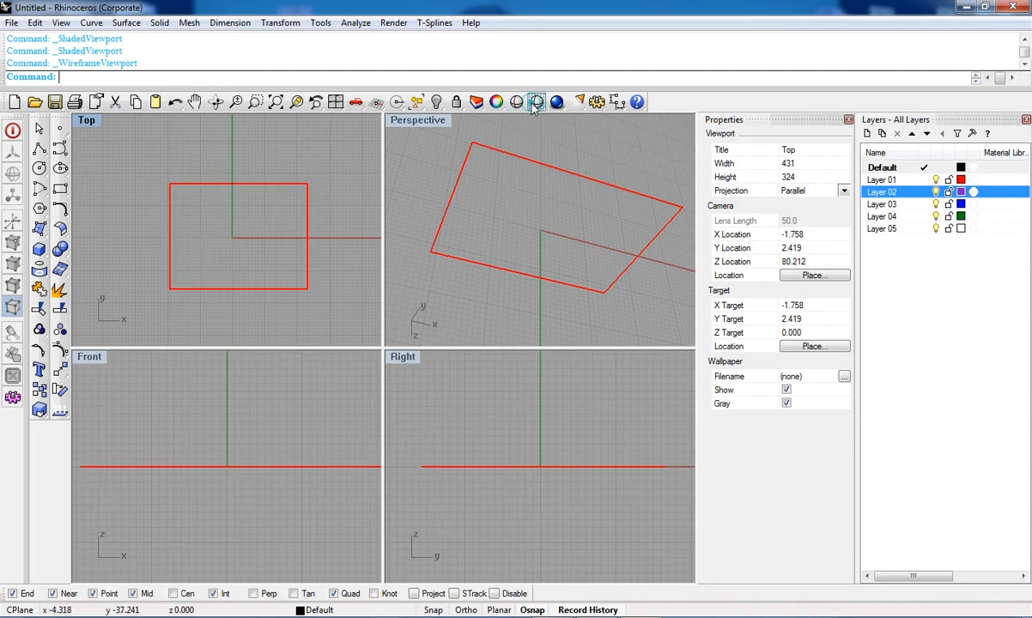
{"action": "right_click_drag", "start_coordinate": [325, 244], "coordinate": [336, 194]}
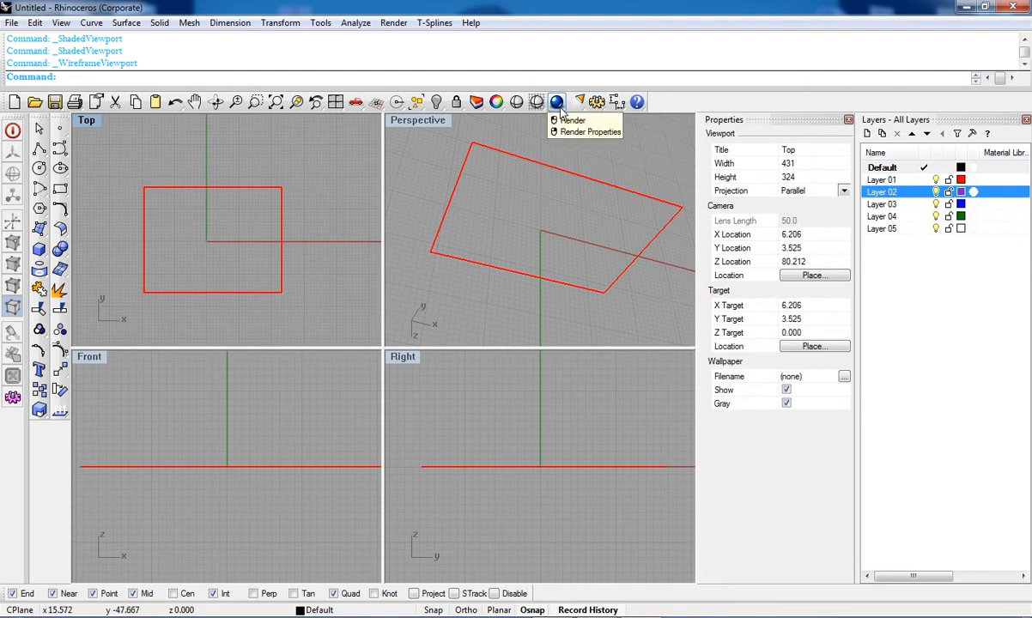
{"action": "right_click_drag", "start_coordinate": [291, 228], "coordinate": [357, 206]}
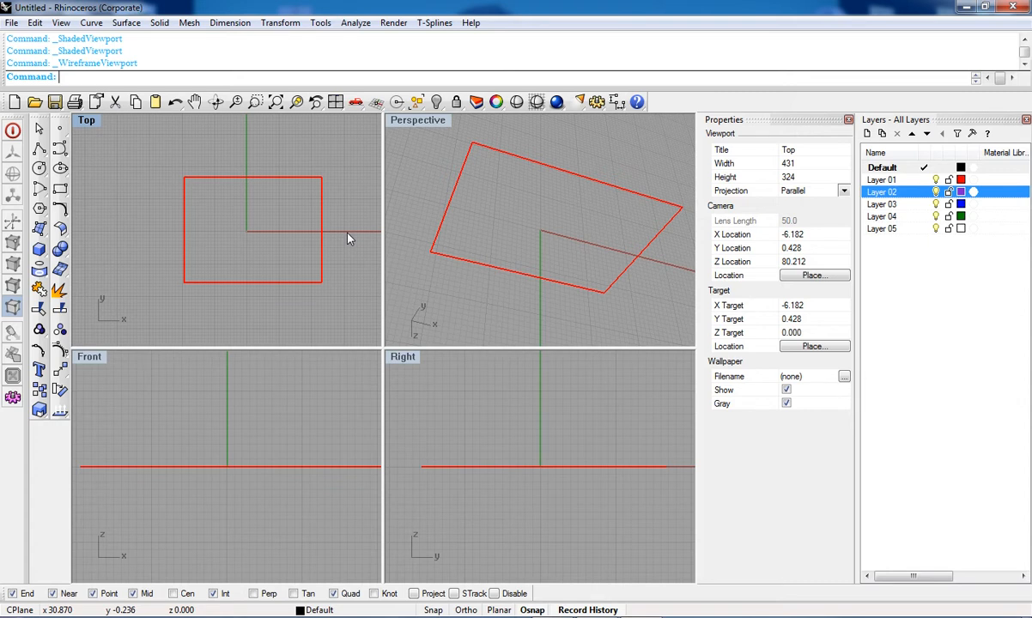
Step: Draw a circle about 52 in diameter centred at the origin in the Top viewport, then select it
{"action": "left_click", "coordinate": [587, 145]}
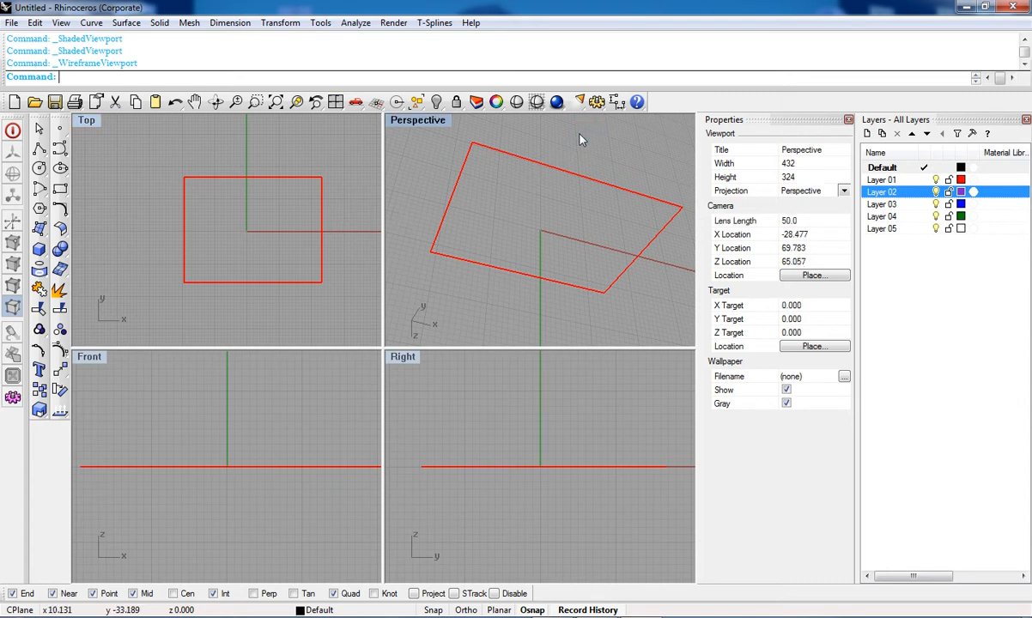
{"action": "left_click", "coordinate": [616, 102]}
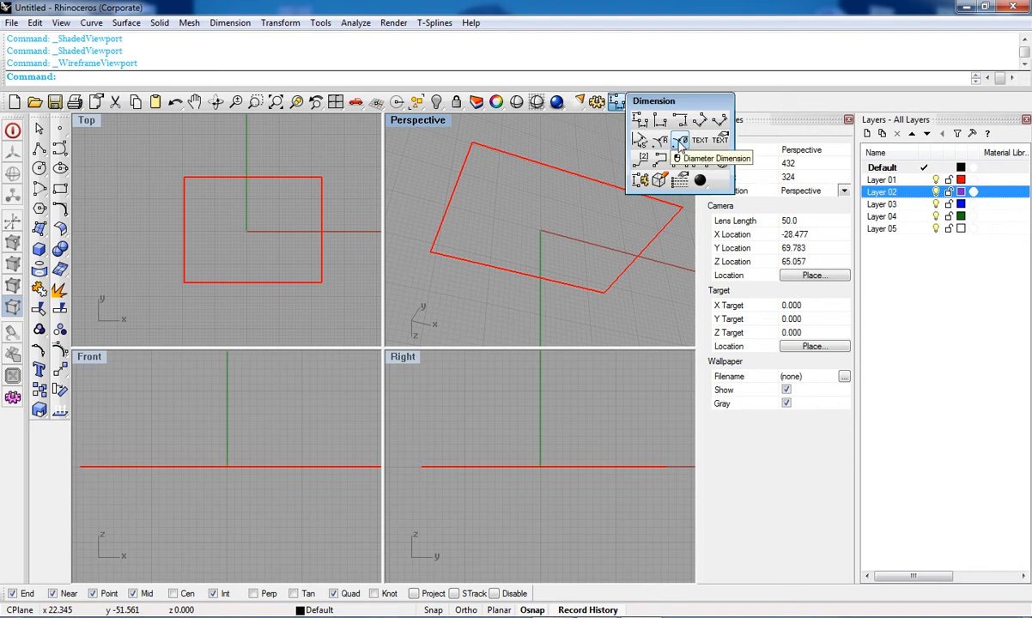
{"action": "left_click", "coordinate": [39, 169]}
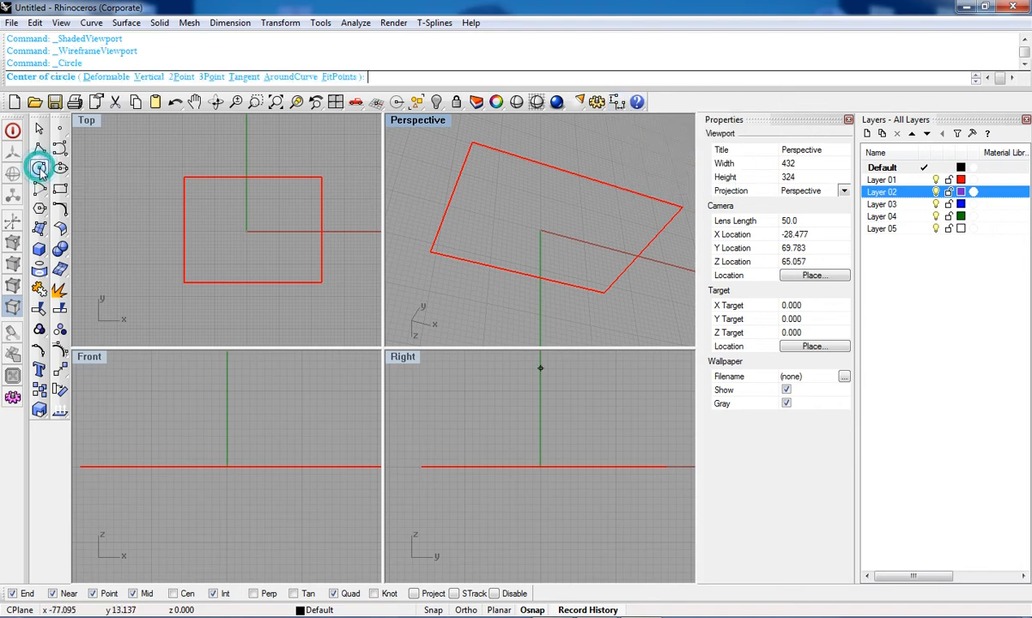
{"action": "left_click", "coordinate": [246, 230]}
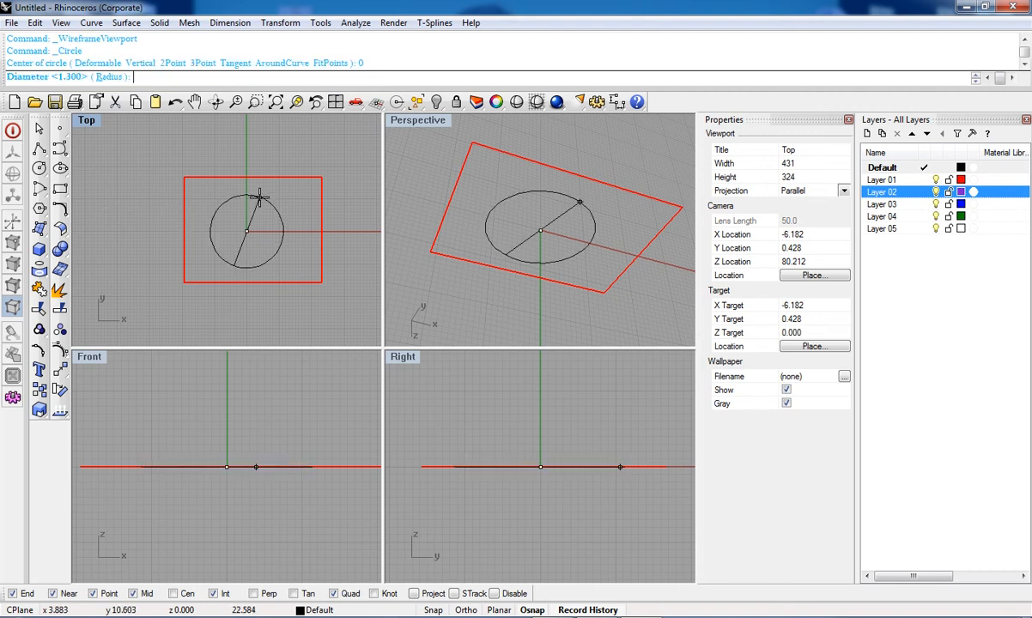
{"action": "left_click", "coordinate": [248, 147]}
{"action": "left_click", "coordinate": [278, 151]}
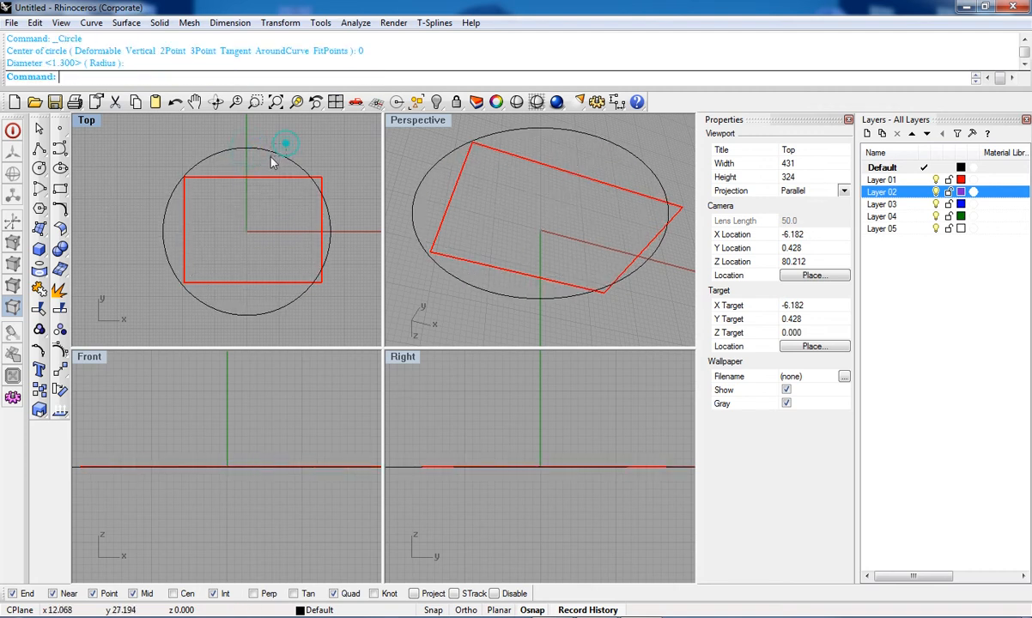
Step: Add a diameter dimension to the circle, placing its label above the circle's upper-right edge
{"action": "left_click", "coordinate": [618, 104]}
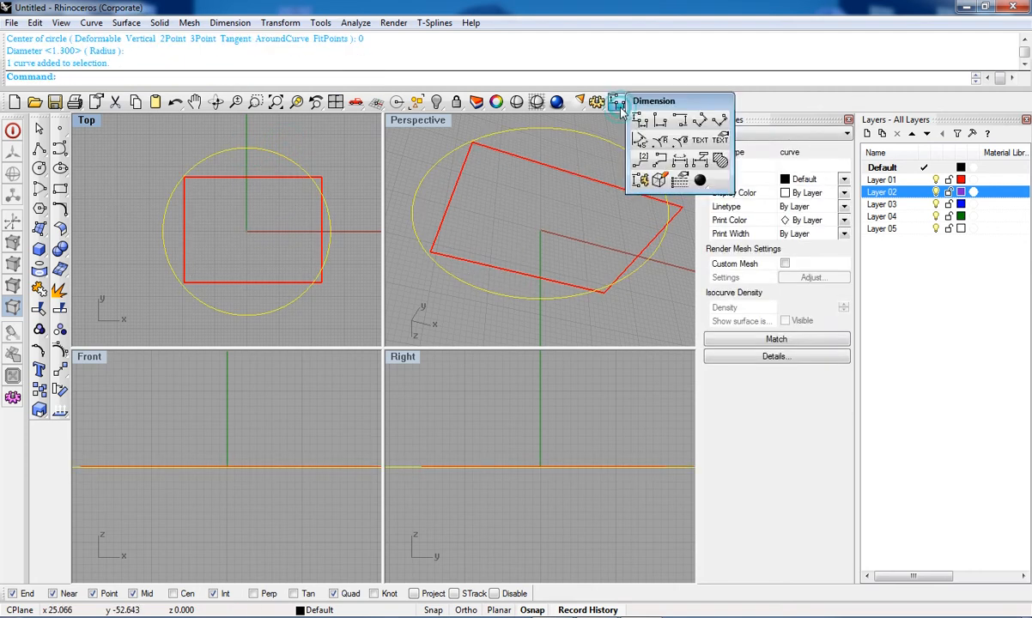
{"action": "left_click", "coordinate": [681, 140]}
{"action": "scroll", "coordinate": [341, 184], "scroll_direction": "down", "scroll_amount": 2}
{"action": "scroll", "coordinate": [335, 194], "scroll_direction": "up", "scroll_amount": 5}
{"action": "scroll", "coordinate": [319, 195], "scroll_direction": "up", "scroll_amount": 2}
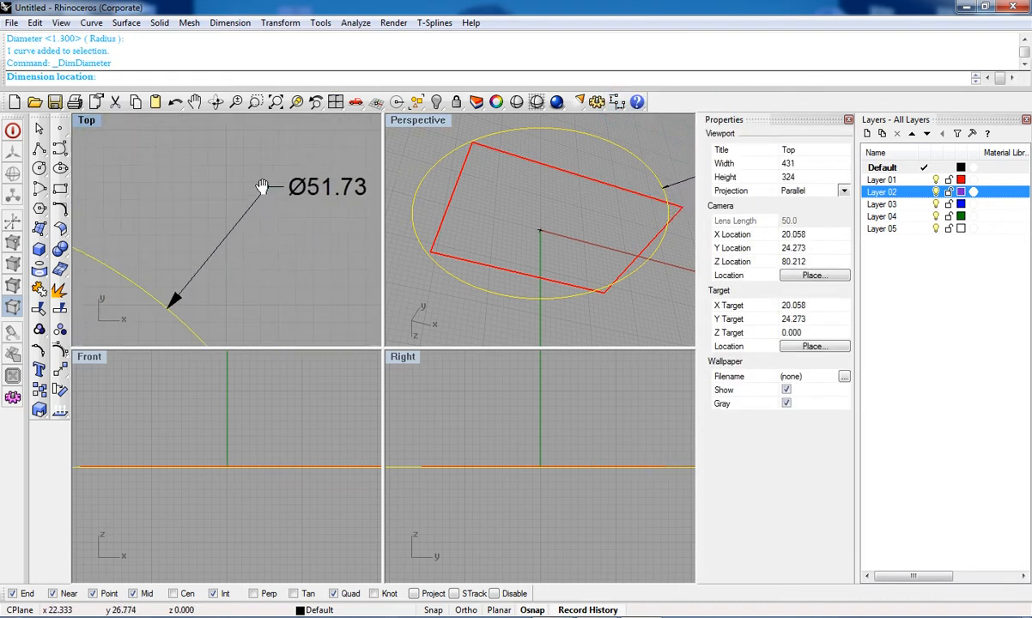
{"action": "left_click", "coordinate": [218, 179]}
{"action": "left_click_drag", "start_coordinate": [255, 192], "coordinate": [275, 212]}
{"action": "scroll", "coordinate": [331, 192], "scroll_direction": "down", "scroll_amount": 10}
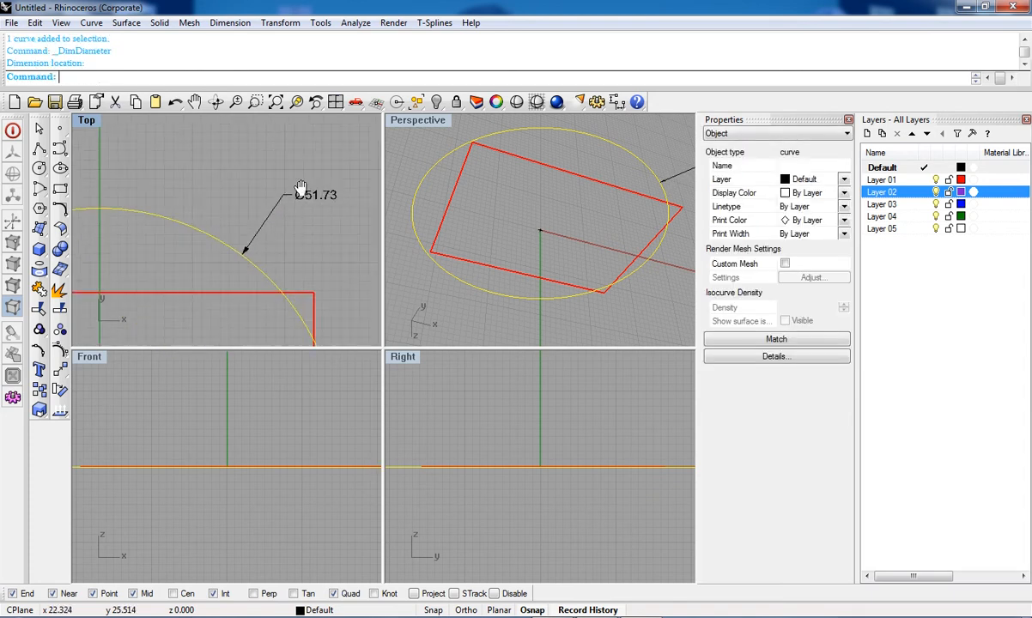
Step: Add a radius dimension to the circle, placed just above the diameter dimension
{"action": "left_click", "coordinate": [616, 102]}
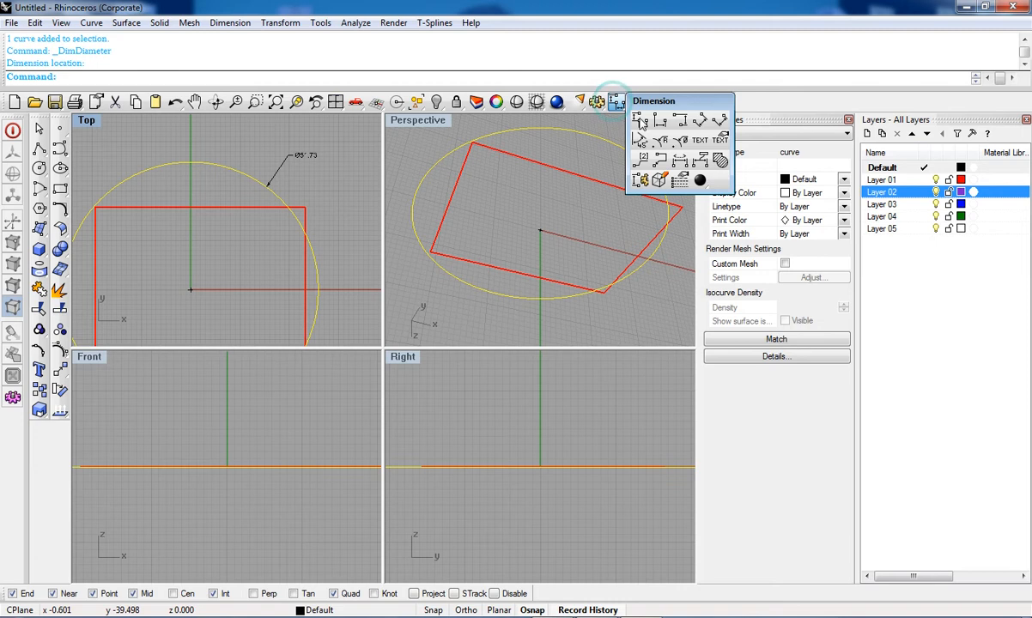
{"action": "left_click", "coordinate": [659, 143]}
{"action": "scroll", "coordinate": [253, 152], "scroll_direction": "up", "scroll_amount": 5}
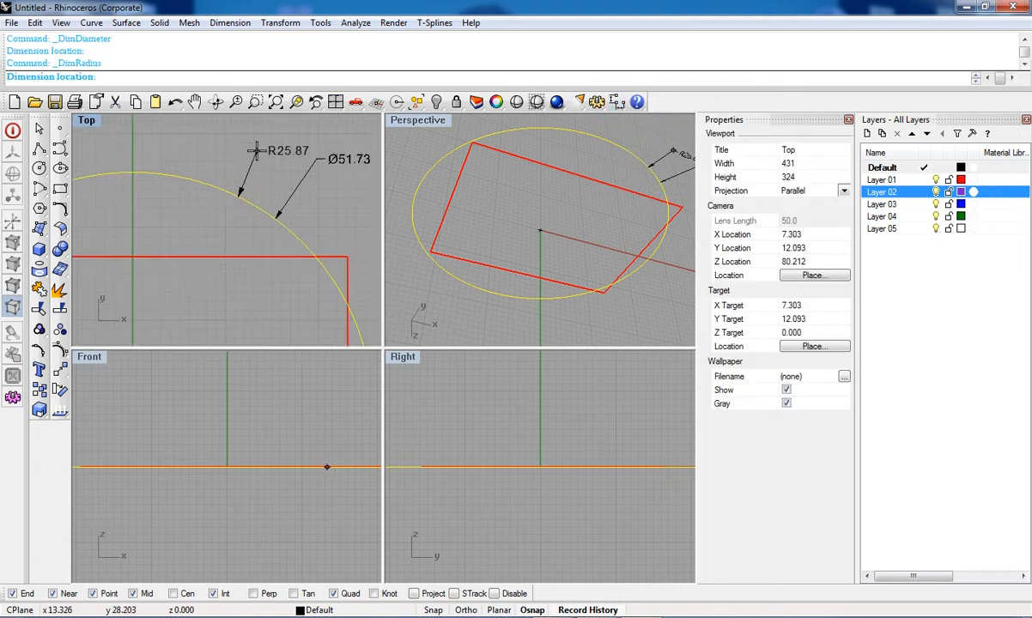
{"action": "right_click_drag", "start_coordinate": [254, 153], "coordinate": [209, 181]}
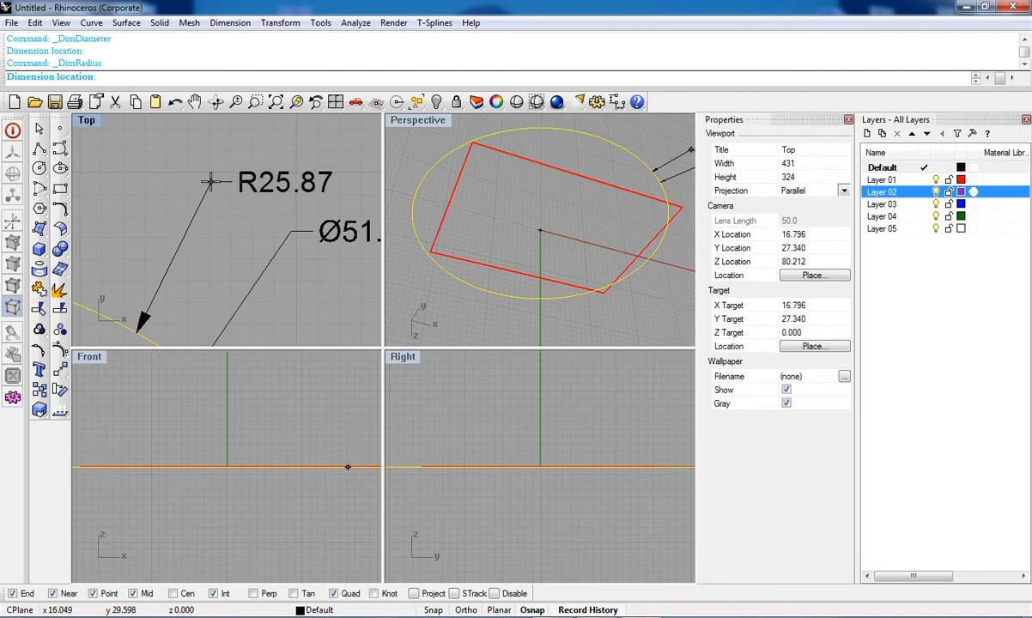
{"action": "left_click", "coordinate": [209, 181]}
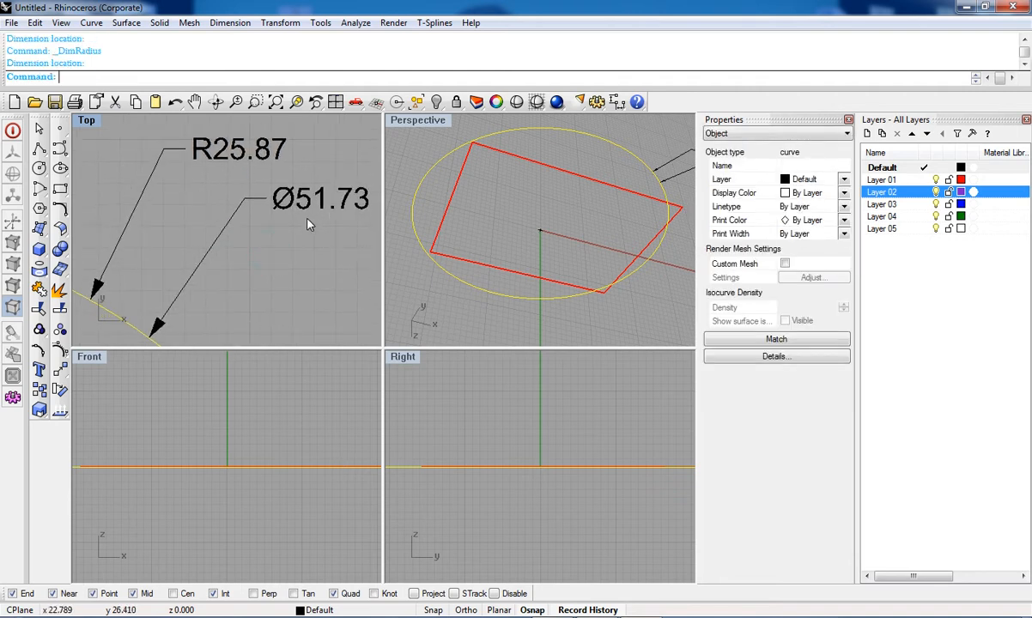
{"action": "scroll", "coordinate": [311, 211], "scroll_direction": "down", "scroll_amount": 5}
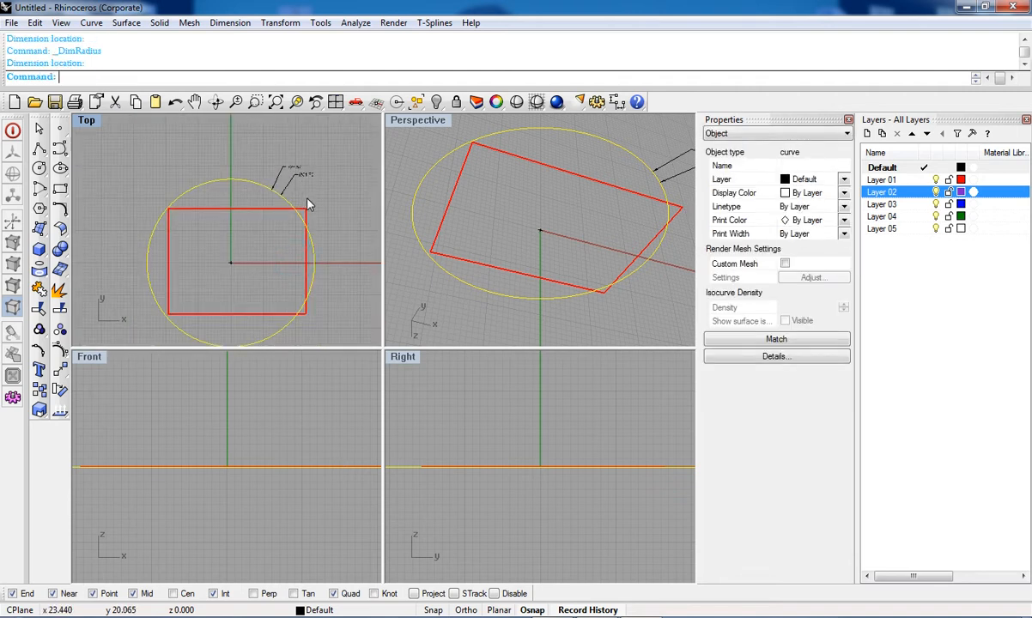
{"action": "left_click", "coordinate": [616, 102]}
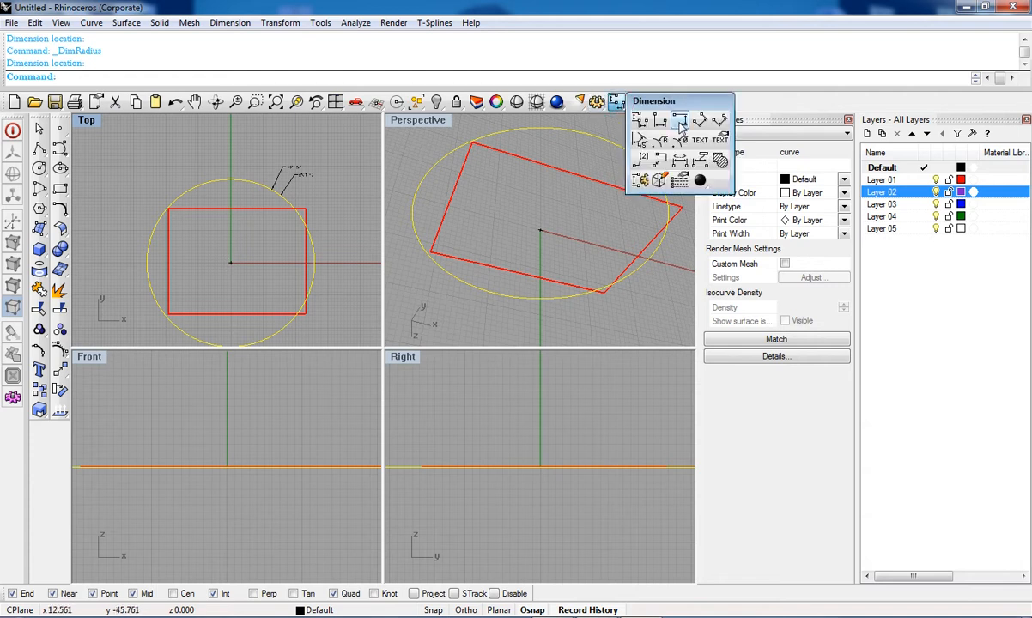
{"action": "left_click", "coordinate": [680, 120]}
{"action": "right_click_drag", "start_coordinate": [246, 254], "coordinate": [273, 241]}
{"action": "scroll", "coordinate": [216, 184], "scroll_direction": "up", "scroll_amount": 4}
{"action": "right_click_drag", "start_coordinate": [157, 216], "coordinate": [99, 226]}
{"action": "scroll", "coordinate": [98, 226], "scroll_direction": "down", "scroll_amount": 4}
{"action": "scroll", "coordinate": [146, 227], "scroll_direction": "up", "scroll_amount": 6}
{"action": "scroll", "coordinate": [99, 227], "scroll_direction": "down", "scroll_amount": 2}
{"action": "left_click", "coordinate": [98, 227]}
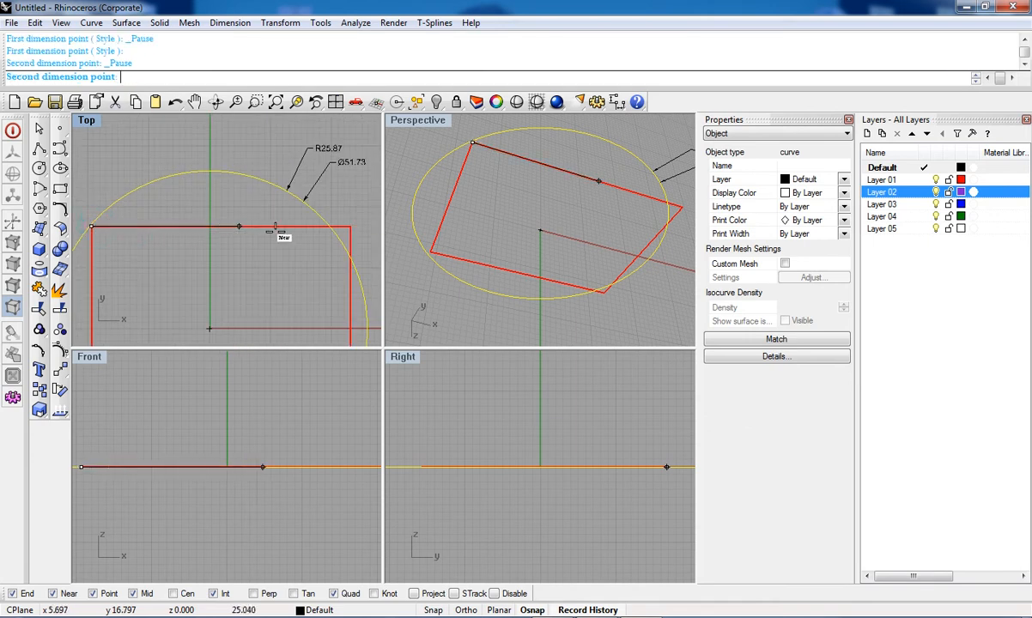
{"action": "left_click", "coordinate": [350, 226]}
{"action": "scroll", "coordinate": [346, 226], "scroll_direction": "down", "scroll_amount": 2}
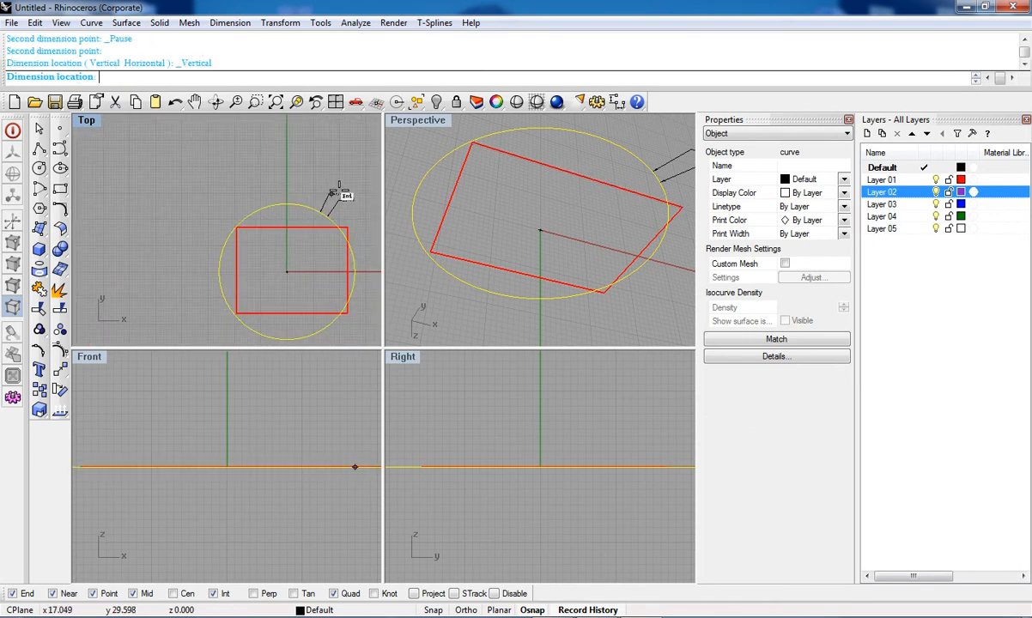
{"action": "scroll", "coordinate": [345, 228], "scroll_direction": "up", "scroll_amount": 4}
{"action": "scroll", "coordinate": [284, 195], "scroll_direction": "down", "scroll_amount": 4}
{"action": "key", "text": "Escape"}
{"action": "key", "text": "Escape"}
Step: Draw a polyline along the rectangle's top edge from its upper-left to upper-right corner
{"action": "right_click_drag", "start_coordinate": [297, 247], "coordinate": [369, 249]}
{"action": "right_click_drag", "start_coordinate": [228, 233], "coordinate": [229, 307]}
{"action": "right_click_drag", "start_coordinate": [172, 293], "coordinate": [79, 237]}
{"action": "left_click", "coordinate": [39, 148]}
{"action": "left_click", "coordinate": [127, 233]}
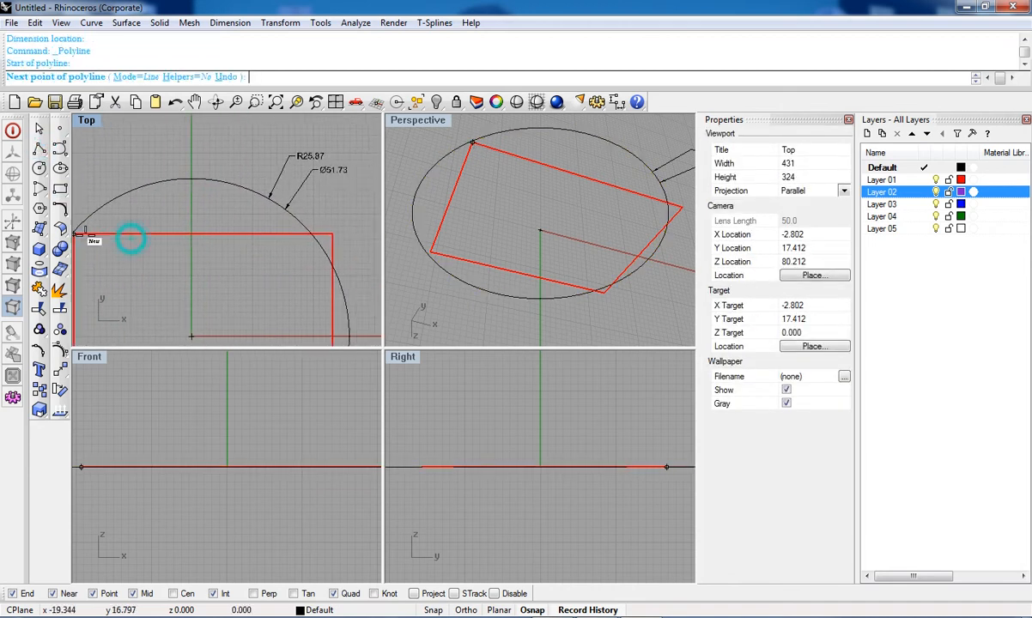
{"action": "left_click", "coordinate": [333, 235]}
{"action": "right_click", "coordinate": [326, 255]}
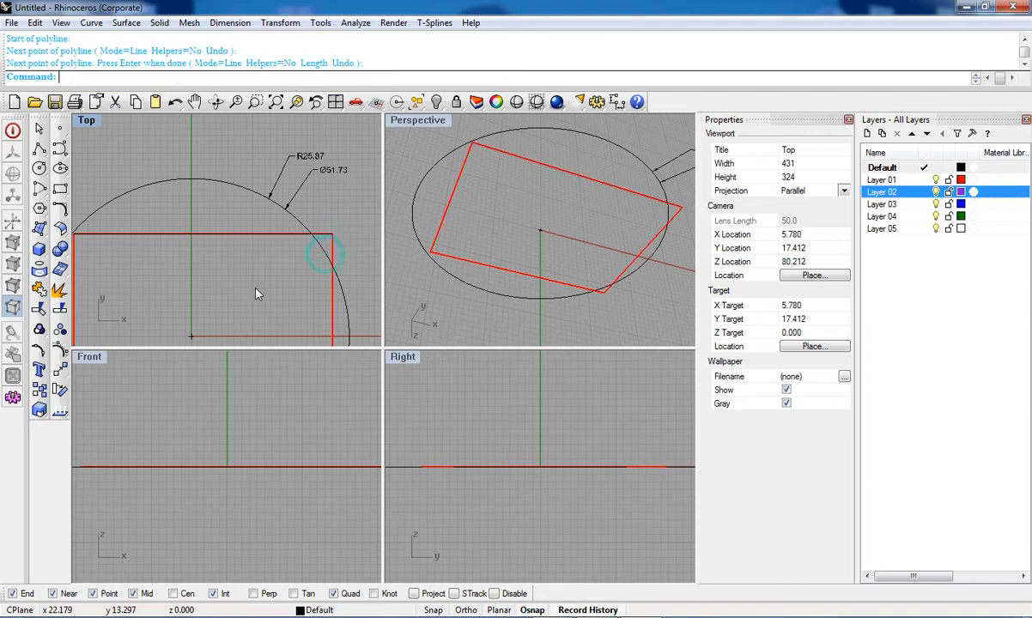
Step: Select the new polyline and add a linear dimension along the rectangle's top edge
{"action": "right_click_drag", "start_coordinate": [213, 279], "coordinate": [253, 288]}
{"action": "left_click", "coordinate": [262, 243]}
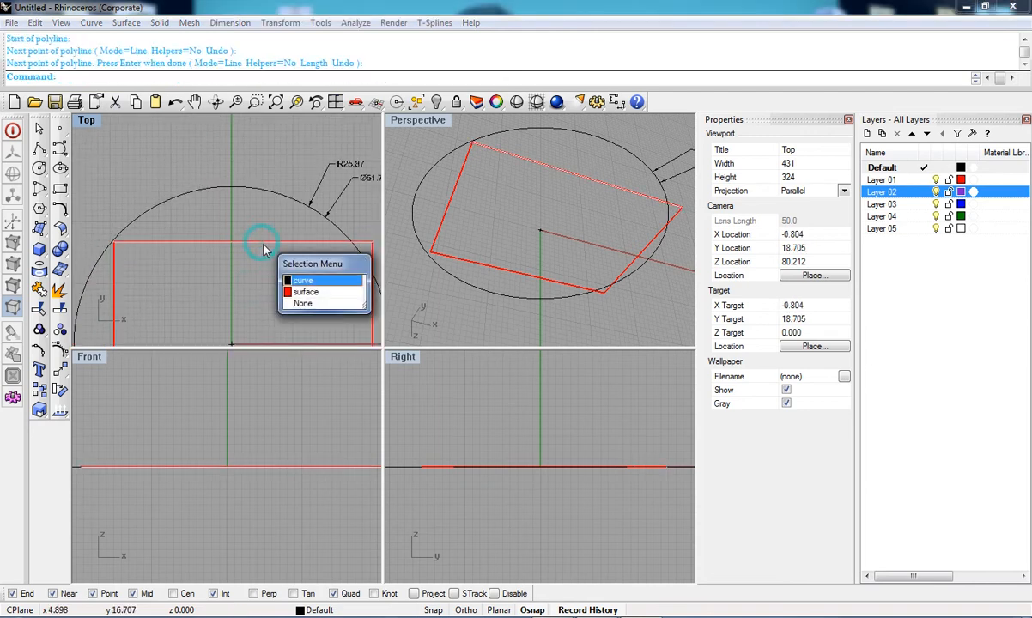
{"action": "left_click", "coordinate": [303, 282]}
{"action": "left_click", "coordinate": [616, 102]}
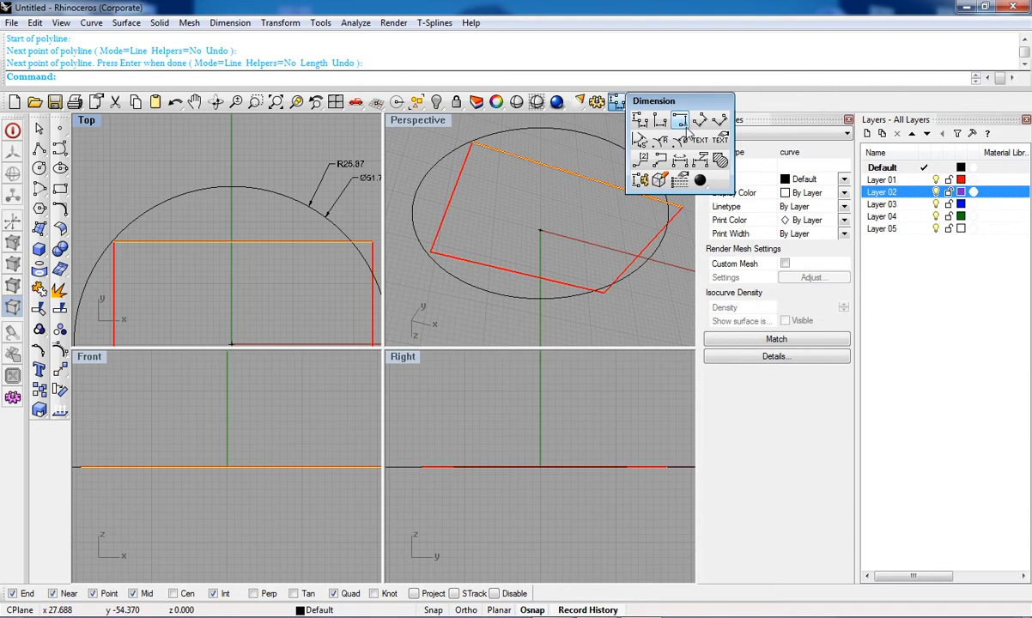
{"action": "left_click", "coordinate": [679, 121]}
{"action": "left_click", "coordinate": [114, 240]}
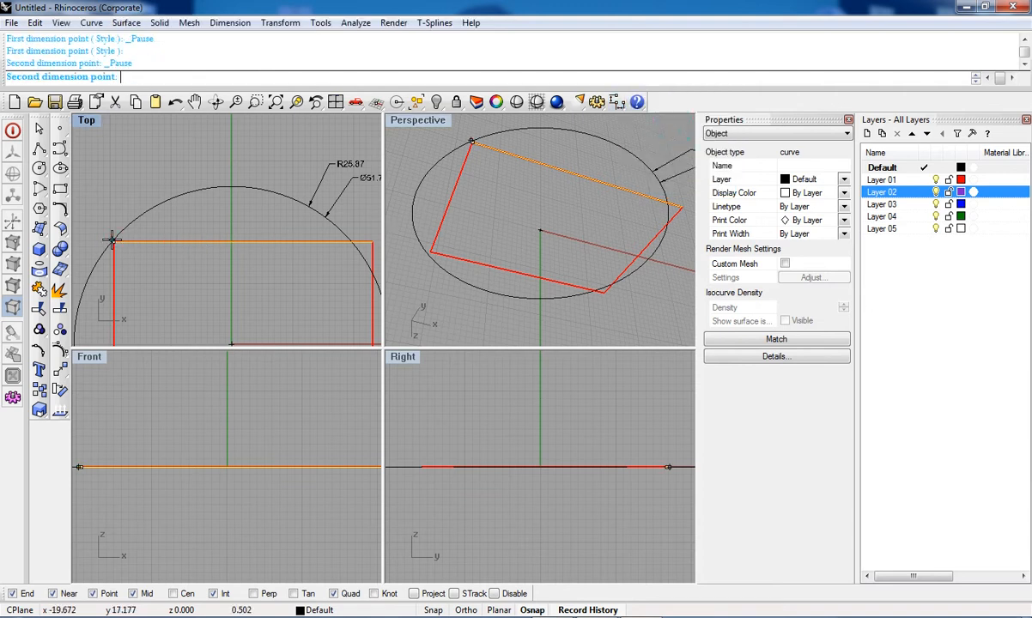
{"action": "right_click_drag", "start_coordinate": [279, 239], "coordinate": [250, 240]}
{"action": "left_click", "coordinate": [341, 240]}
{"action": "scroll", "coordinate": [336, 232], "scroll_direction": "down", "scroll_amount": 3}
{"action": "scroll", "coordinate": [330, 230], "scroll_direction": "up", "scroll_amount": 5}
{"action": "scroll", "coordinate": [331, 233], "scroll_direction": "up", "scroll_amount": 2}
{"action": "scroll", "coordinate": [334, 239], "scroll_direction": "down", "scroll_amount": 4}
{"action": "left_click", "coordinate": [333, 246]}
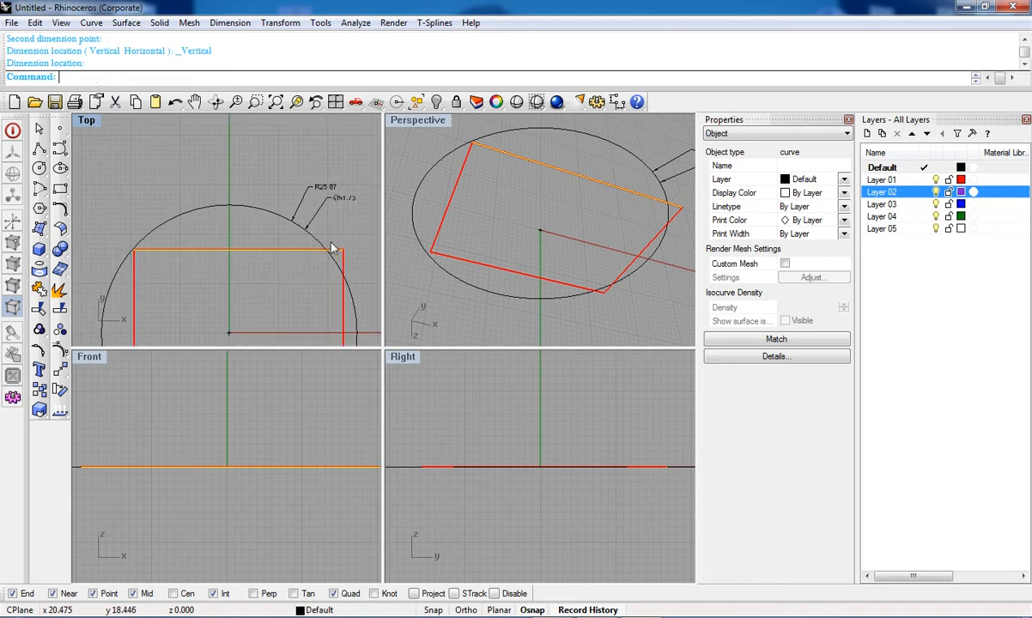
Step: Add an aligned dimension across the rectangle's top edge, placed above the circle
{"action": "left_click", "coordinate": [617, 101]}
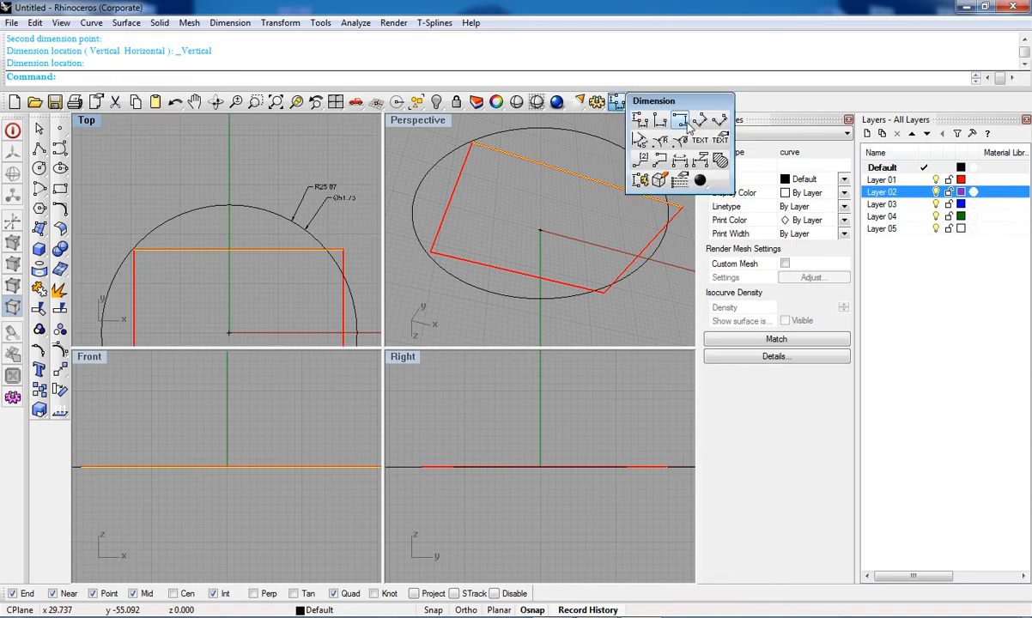
{"action": "left_click", "coordinate": [701, 116]}
{"action": "scroll", "coordinate": [142, 247], "scroll_direction": "up", "scroll_amount": 3}
{"action": "left_click", "coordinate": [116, 245]}
{"action": "scroll", "coordinate": [115, 244], "scroll_direction": "down", "scroll_amount": 5}
{"action": "scroll", "coordinate": [166, 253], "scroll_direction": "up", "scroll_amount": 3}
{"action": "scroll", "coordinate": [229, 225], "scroll_direction": "up", "scroll_amount": 3}
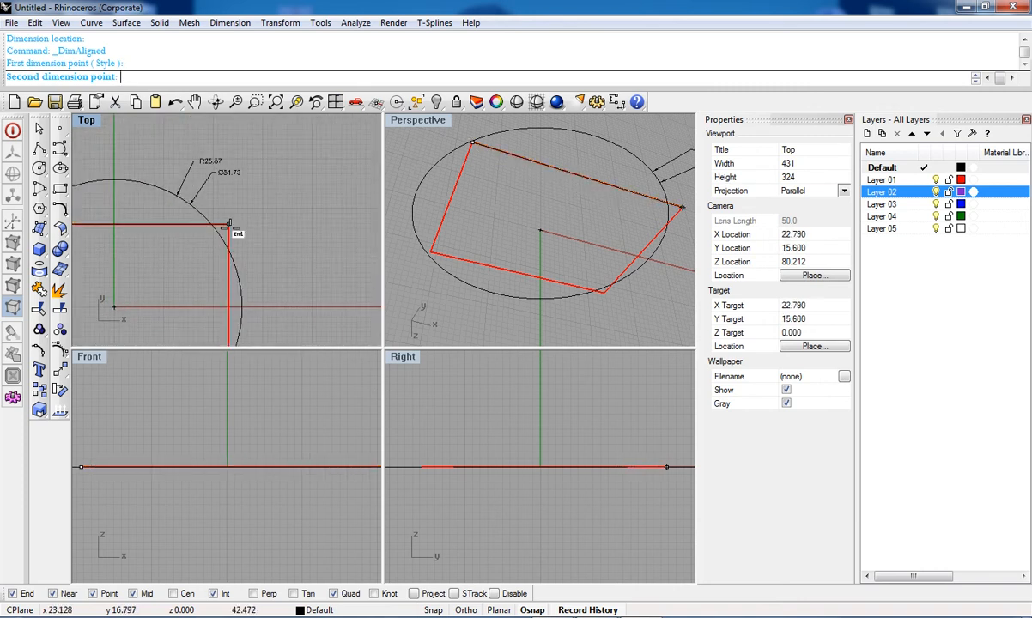
{"action": "left_click", "coordinate": [228, 225]}
{"action": "right_click_drag", "start_coordinate": [228, 225], "coordinate": [269, 277]}
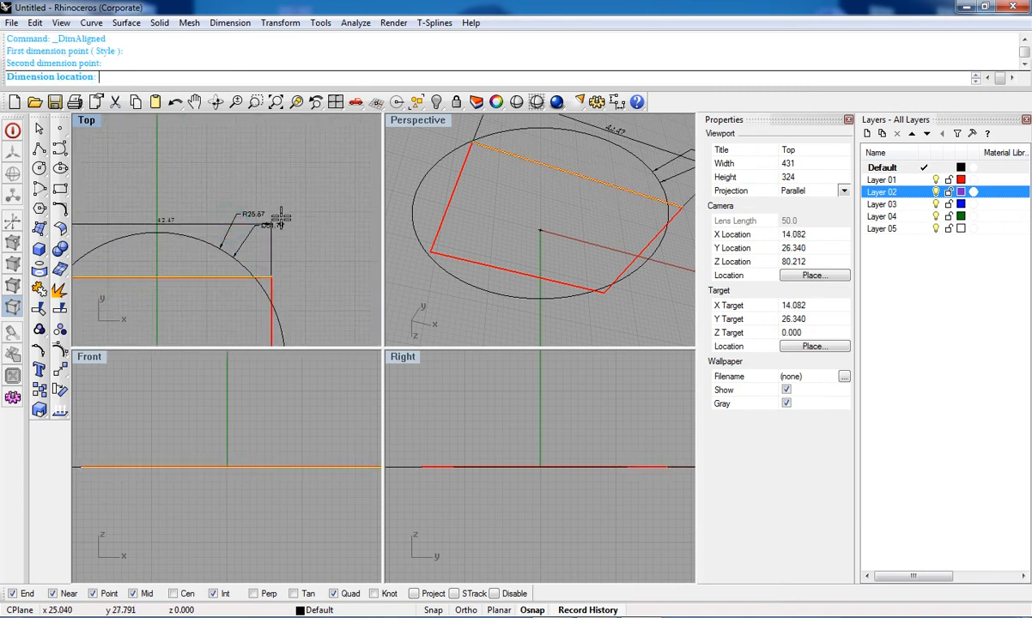
{"action": "scroll", "coordinate": [288, 179], "scroll_direction": "down", "scroll_amount": 2}
{"action": "left_click", "coordinate": [338, 198]}
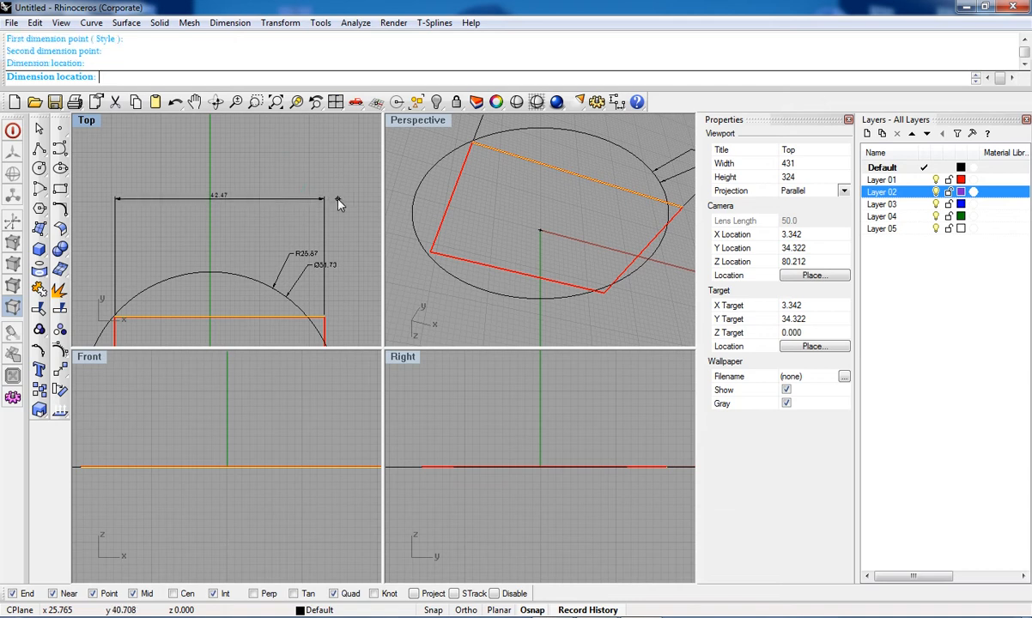
Step: Zoom in and pan around the Top viewport to examine the aligned dimension's text
{"action": "scroll", "coordinate": [222, 205], "scroll_direction": "up", "scroll_amount": 6}
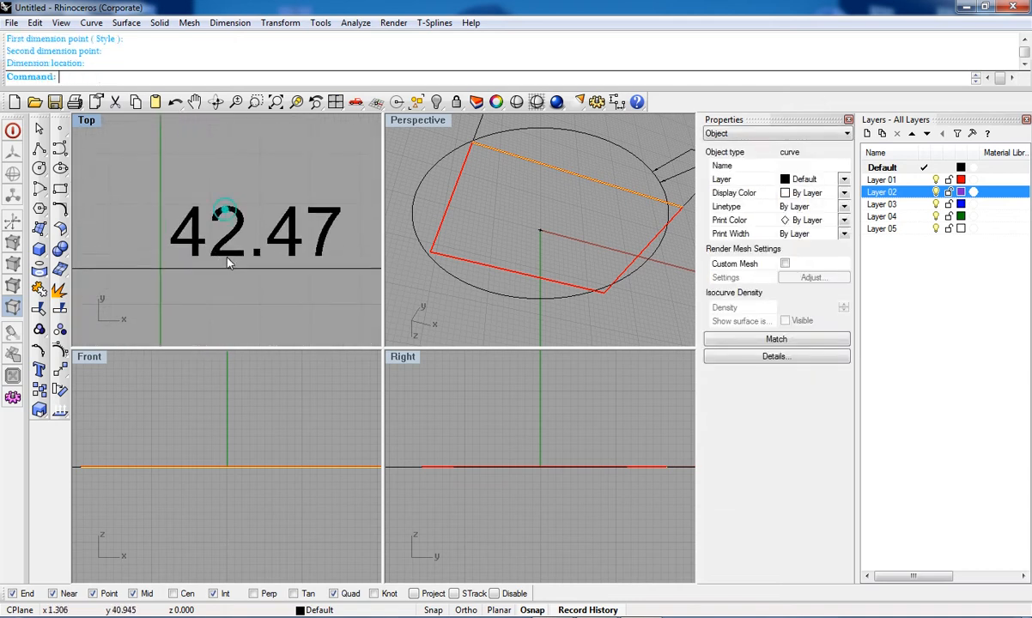
{"action": "scroll", "coordinate": [225, 230], "scroll_direction": "down", "scroll_amount": 2}
{"action": "right_click_drag", "start_coordinate": [222, 229], "coordinate": [235, 202]}
{"action": "scroll", "coordinate": [241, 264], "scroll_direction": "down", "scroll_amount": 4}
{"action": "scroll", "coordinate": [235, 202], "scroll_direction": "down", "scroll_amount": 7}
{"action": "right_click_drag", "start_coordinate": [224, 288], "coordinate": [227, 213]}
{"action": "scroll", "coordinate": [226, 214], "scroll_direction": "down", "scroll_amount": 6}
{"action": "right_click_drag", "start_coordinate": [231, 265], "coordinate": [224, 346]}
{"action": "scroll", "coordinate": [237, 186], "scroll_direction": "up", "scroll_amount": 6}
{"action": "scroll", "coordinate": [221, 238], "scroll_direction": "up", "scroll_amount": 6}
{"action": "right_click_drag", "start_coordinate": [218, 194], "coordinate": [238, 199]}
{"action": "scroll", "coordinate": [241, 240], "scroll_direction": "up", "scroll_amount": 2}
{"action": "scroll", "coordinate": [237, 240], "scroll_direction": "down", "scroll_amount": 8}
{"action": "left_click", "coordinate": [618, 103]}
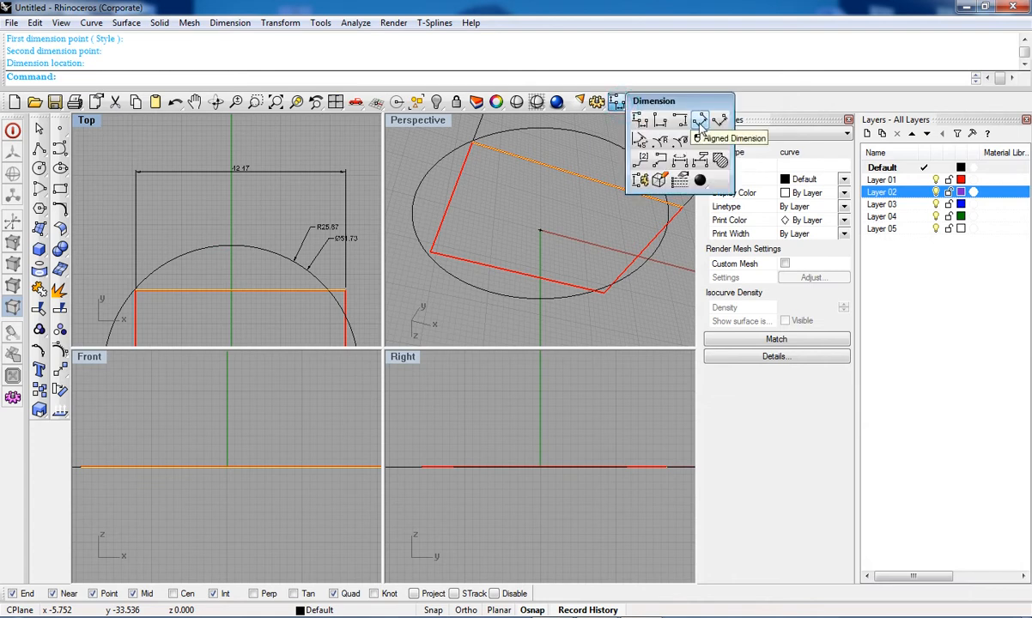
{"action": "left_click", "coordinate": [235, 256]}
{"action": "right_click_drag", "start_coordinate": [236, 257], "coordinate": [240, 207]}
{"action": "scroll", "coordinate": [240, 207], "scroll_direction": "down", "scroll_amount": 6}
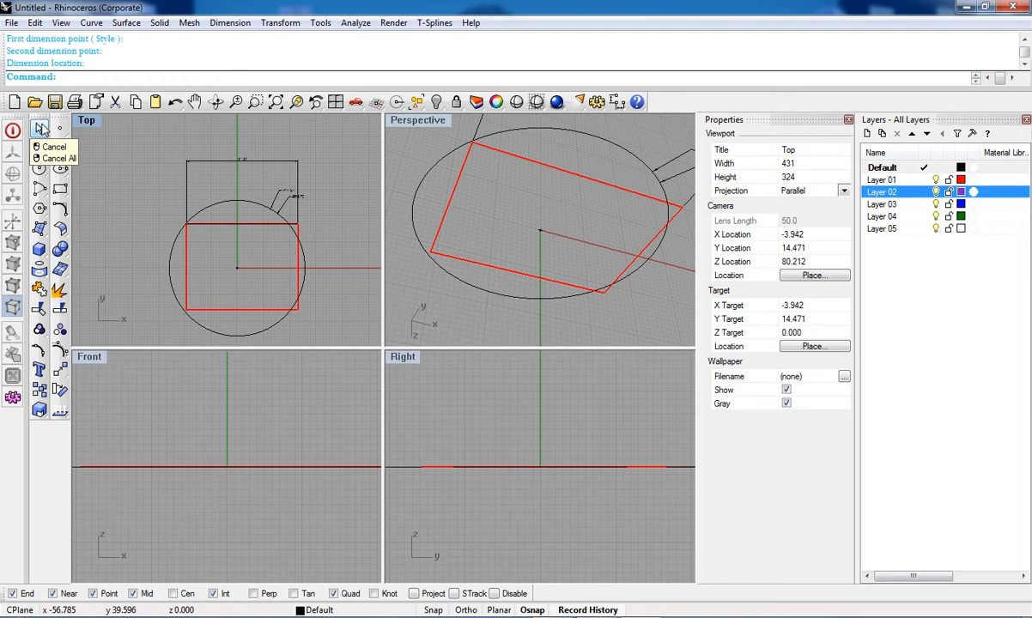
{"action": "scroll", "coordinate": [237, 185], "scroll_direction": "down", "scroll_amount": 5}
{"action": "right_click_drag", "start_coordinate": [206, 262], "coordinate": [221, 220]}
{"action": "left_click", "coordinate": [59, 208]}
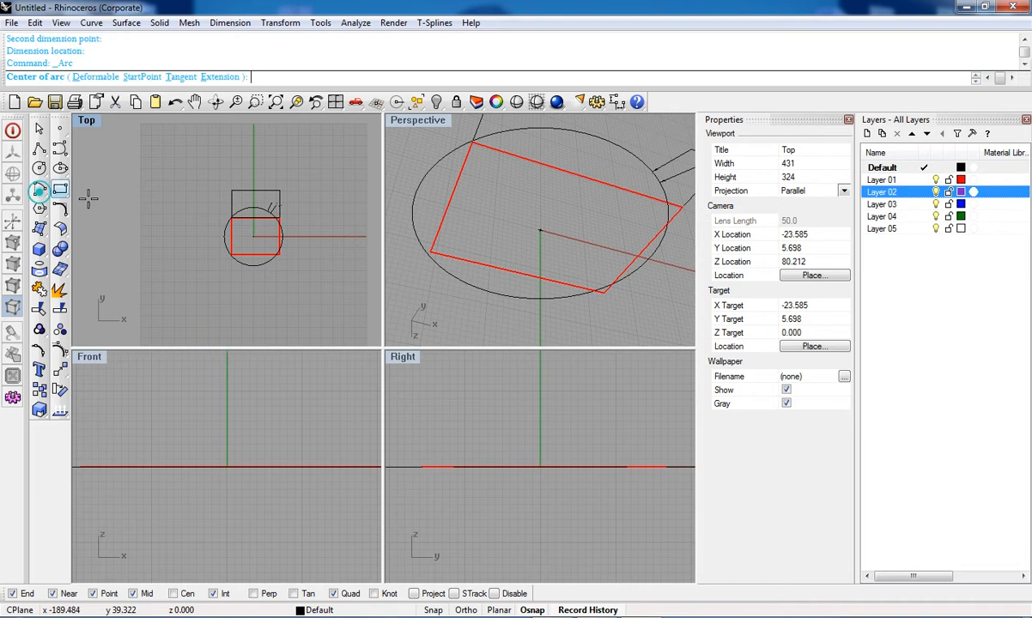
{"action": "left_click", "coordinate": [177, 162]}
{"action": "left_click", "coordinate": [185, 220]}
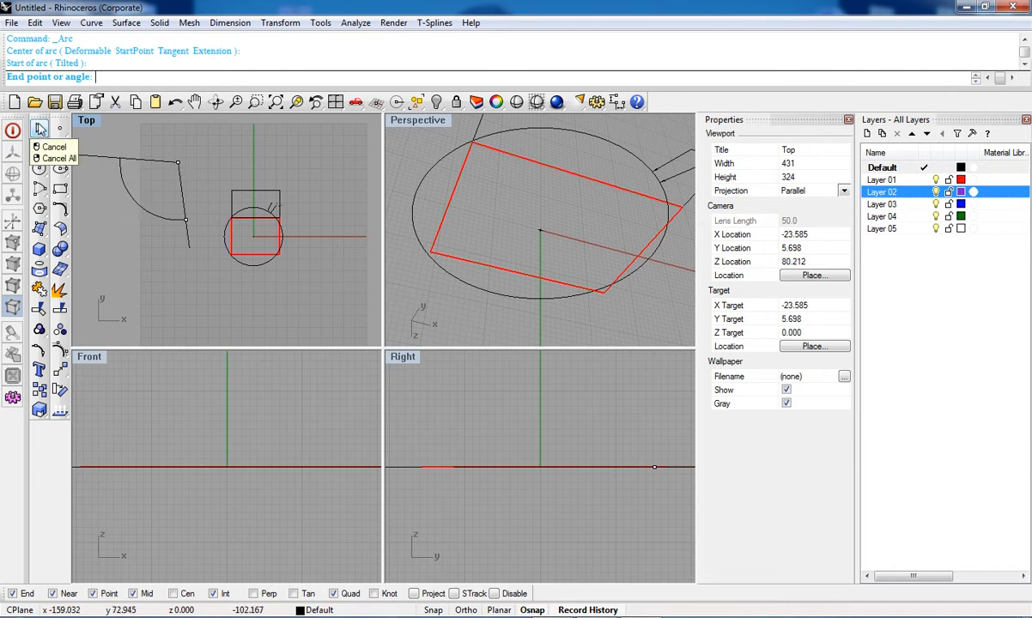
{"action": "left_click", "coordinate": [38, 127]}
{"action": "right_click_drag", "start_coordinate": [170, 184], "coordinate": [188, 213]}
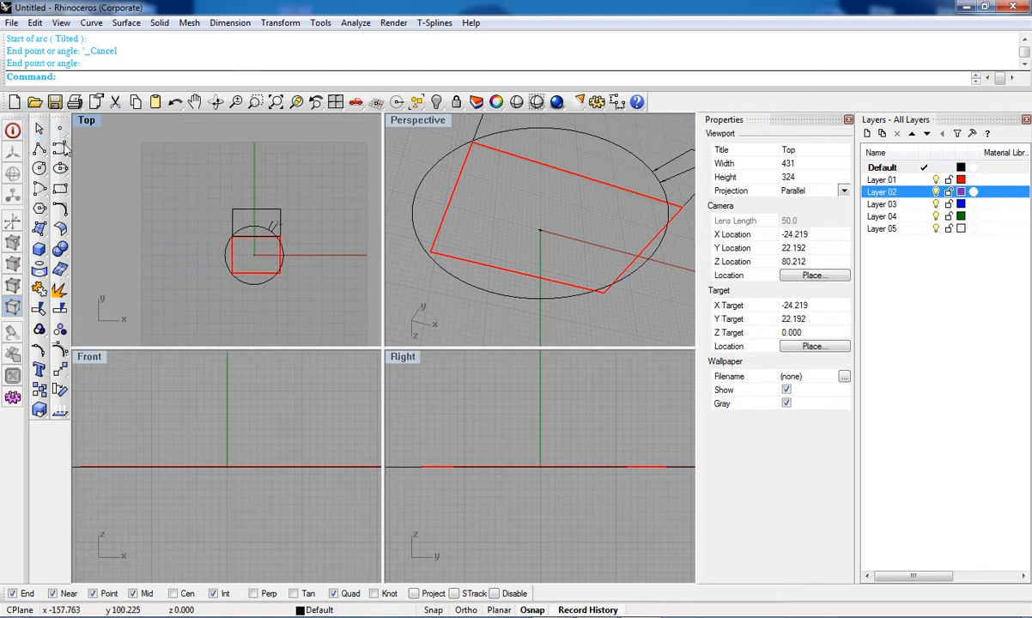
Step: Draw an arc by start point, end point and a point on the arc, left of the rectangle
{"action": "left_click", "coordinate": [60, 207]}
{"action": "left_click", "coordinate": [79, 208]}
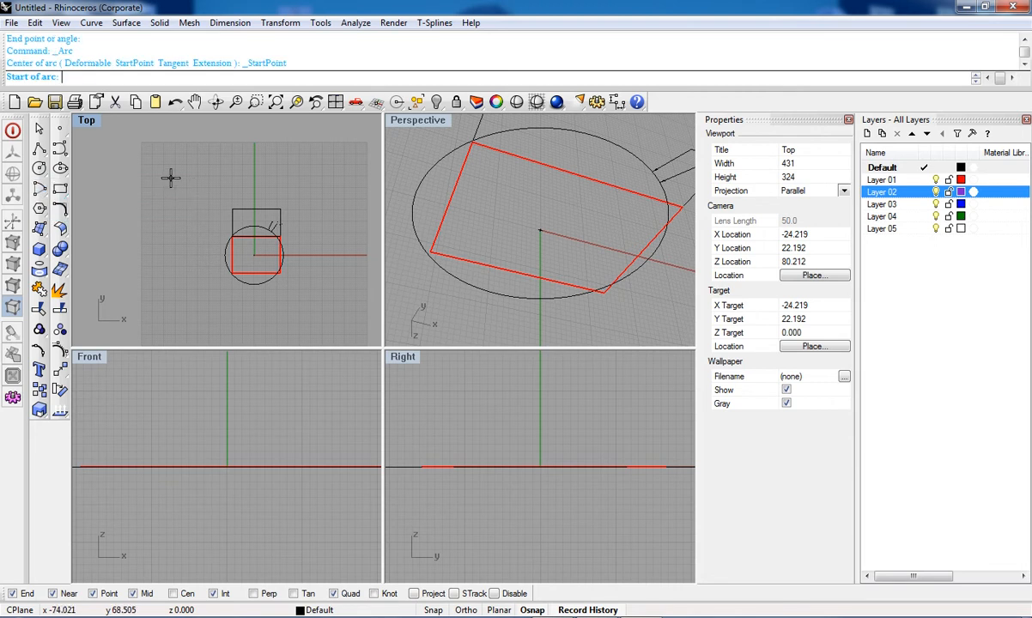
{"action": "left_click", "coordinate": [170, 178]}
{"action": "left_click", "coordinate": [180, 249]}
{"action": "left_click", "coordinate": [161, 223]}
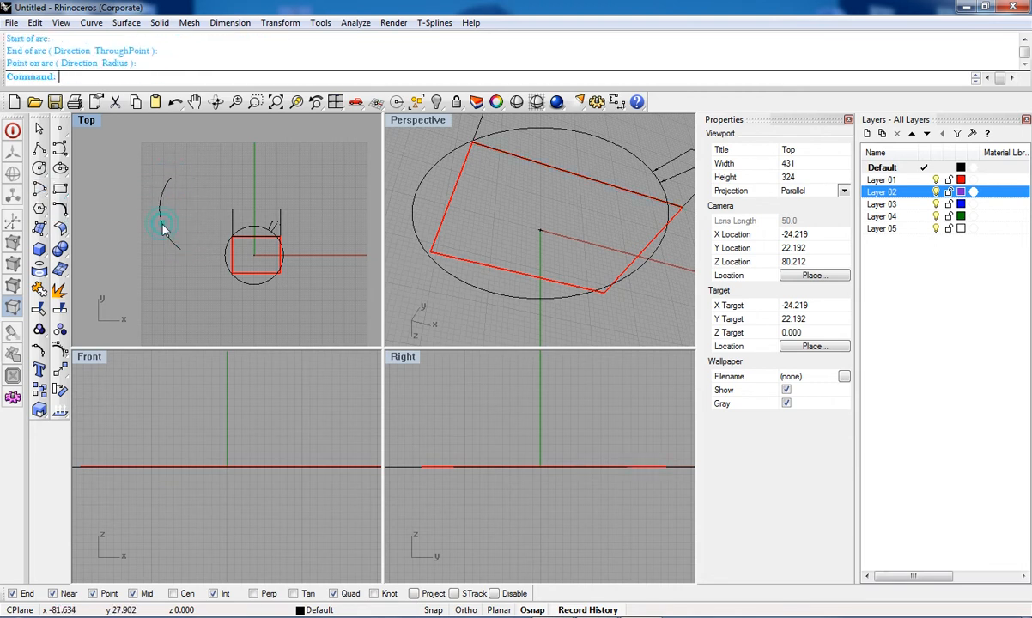
Step: Window-select all the curves and dimensions in the Top viewport
{"action": "left_click", "coordinate": [38, 128]}
{"action": "left_click_drag", "start_coordinate": [116, 136], "coordinate": [305, 287]}
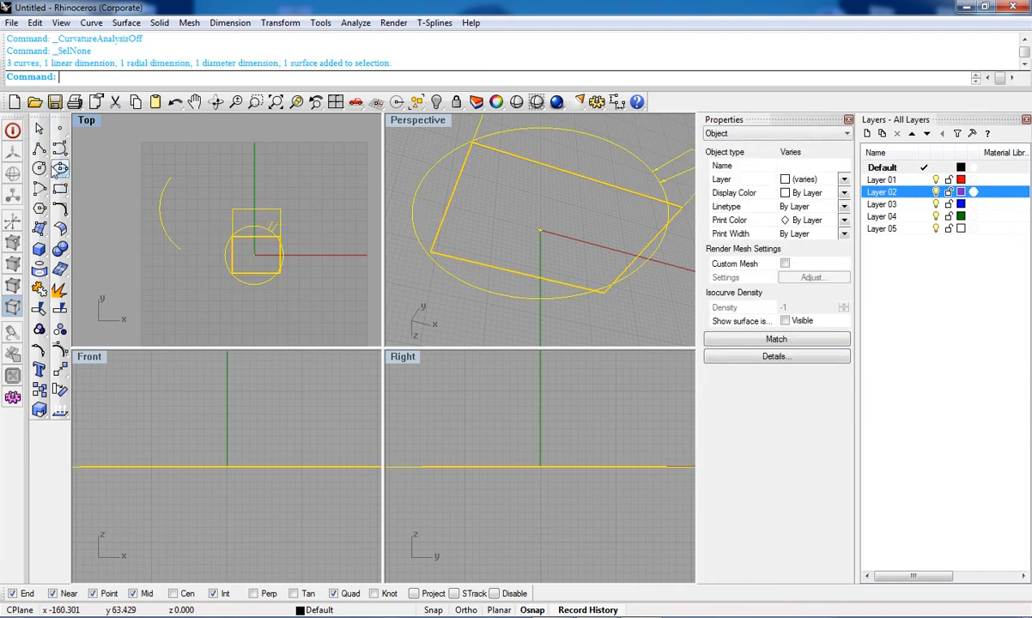
Step: Deselect everything and undo the arc drawn left of the rectangle
{"action": "left_click", "coordinate": [39, 128]}
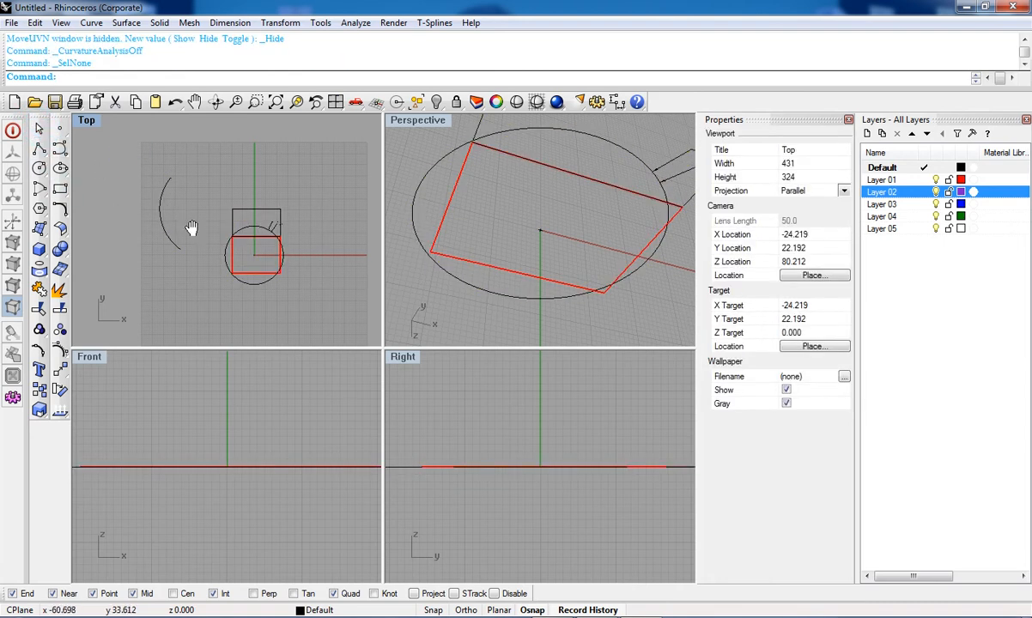
{"action": "scroll", "coordinate": [191, 226], "scroll_direction": "up", "scroll_amount": 2}
{"action": "right_click_drag", "start_coordinate": [207, 277], "coordinate": [203, 251]}
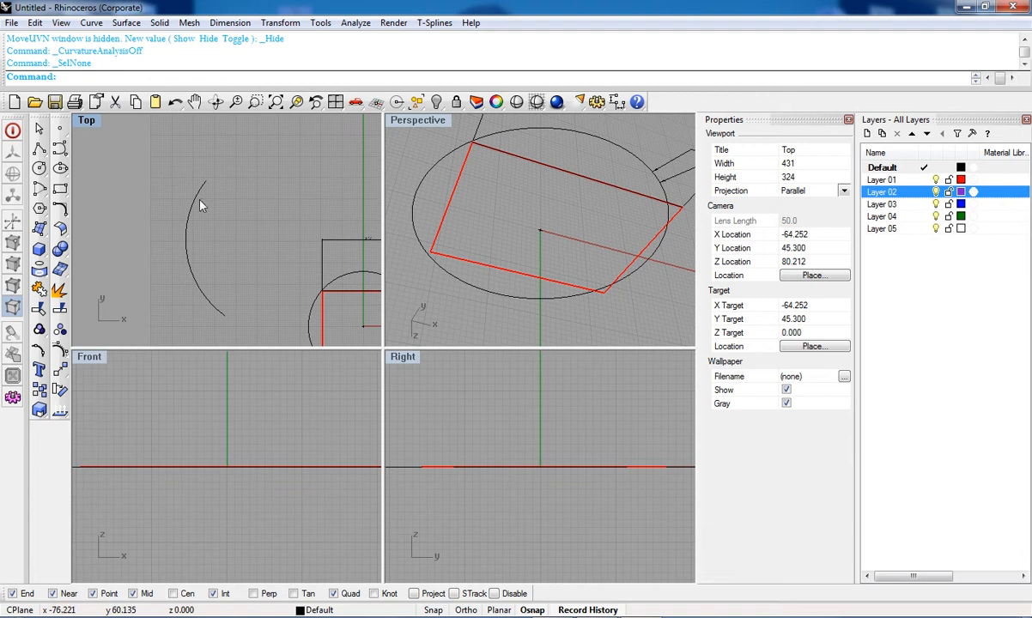
{"action": "key", "text": "ctrl+z"}
{"action": "left_click", "coordinate": [39, 129]}
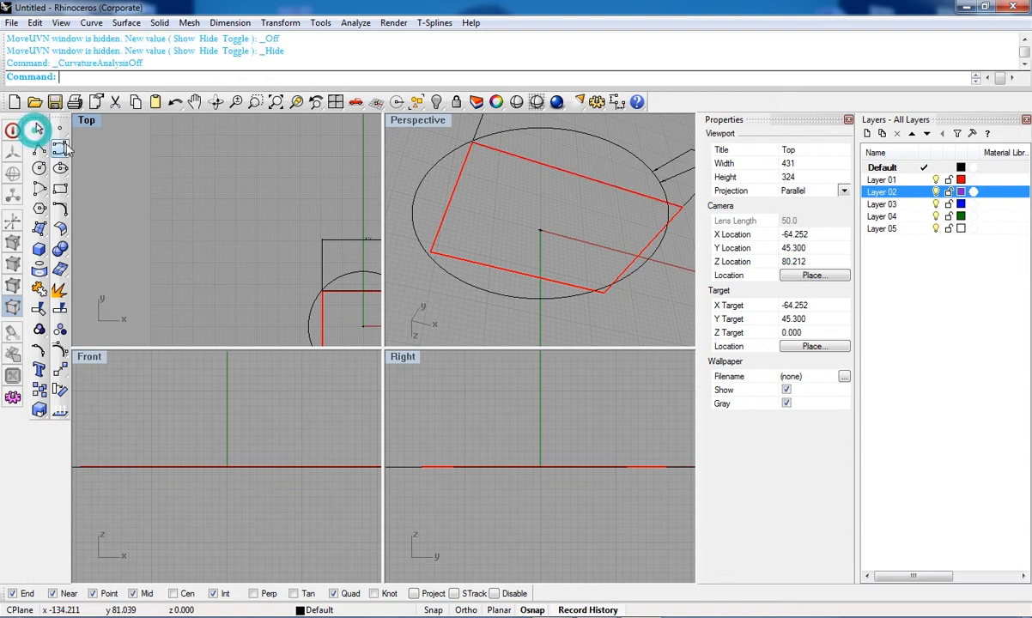
{"action": "left_click", "coordinate": [38, 191]}
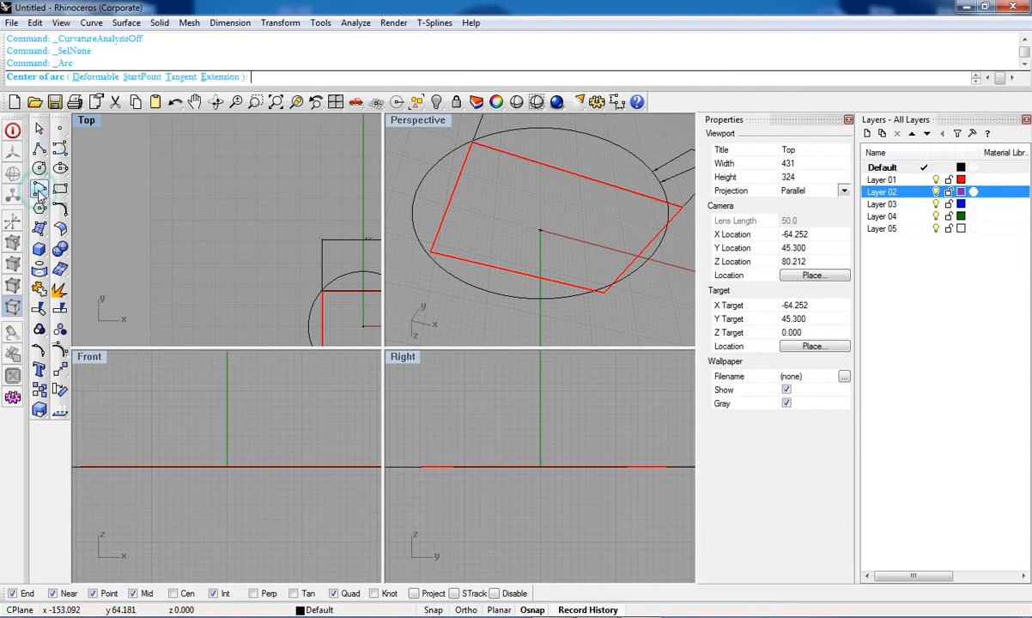
{"action": "scroll", "coordinate": [219, 270], "scroll_direction": "down", "scroll_amount": 3}
{"action": "key", "text": "Escape"}
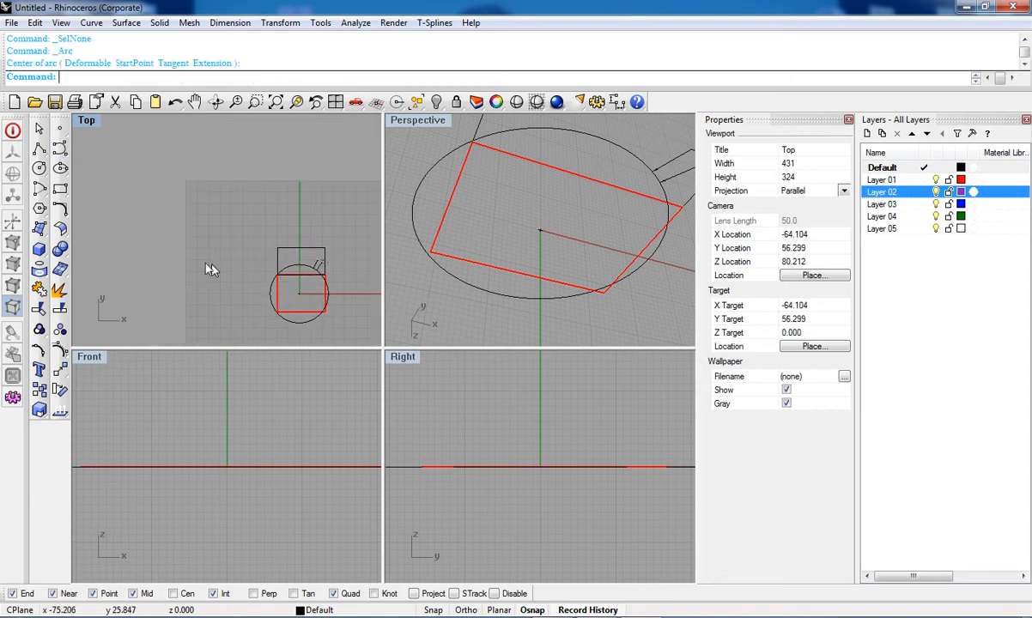
Step: Place a point at the origin in the Top viewport
{"action": "scroll", "coordinate": [59, 214], "scroll_direction": "up", "scroll_amount": 6}
{"action": "right_click_drag", "start_coordinate": [128, 255], "coordinate": [148, 205]}
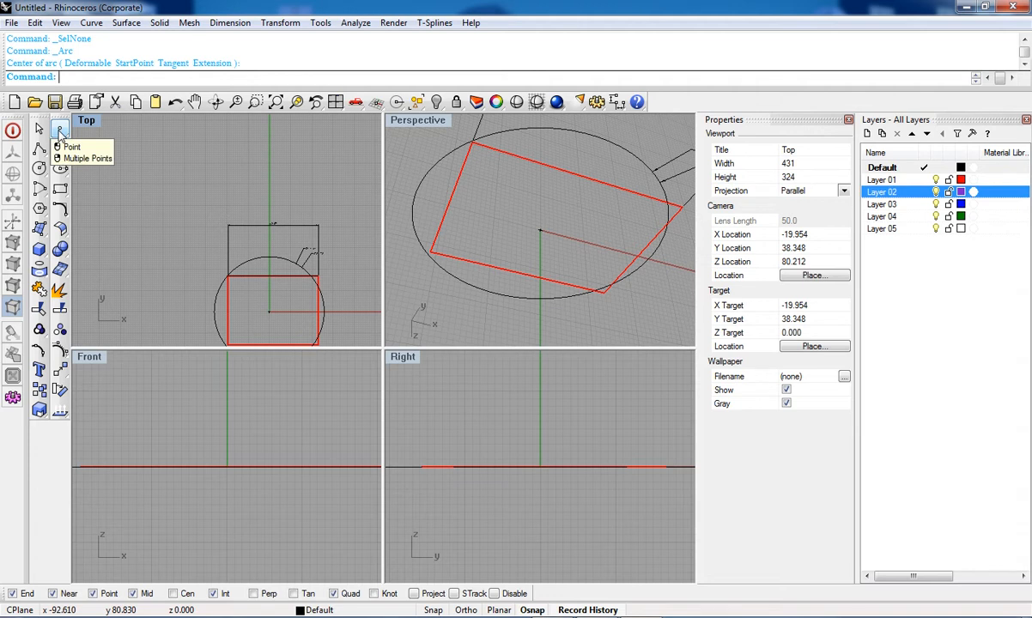
{"action": "left_click", "coordinate": [60, 128]}
{"action": "right_click_drag", "start_coordinate": [260, 294], "coordinate": [227, 247]}
{"action": "scroll", "coordinate": [227, 244], "scroll_direction": "up", "scroll_amount": 5}
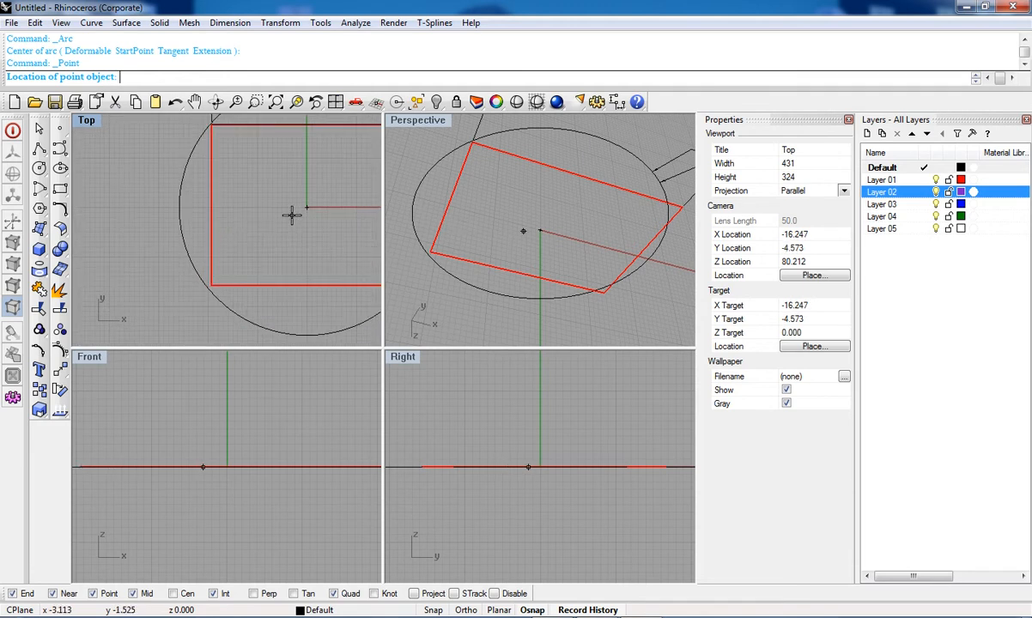
{"action": "scroll", "coordinate": [283, 228], "scroll_direction": "up", "scroll_amount": 5}
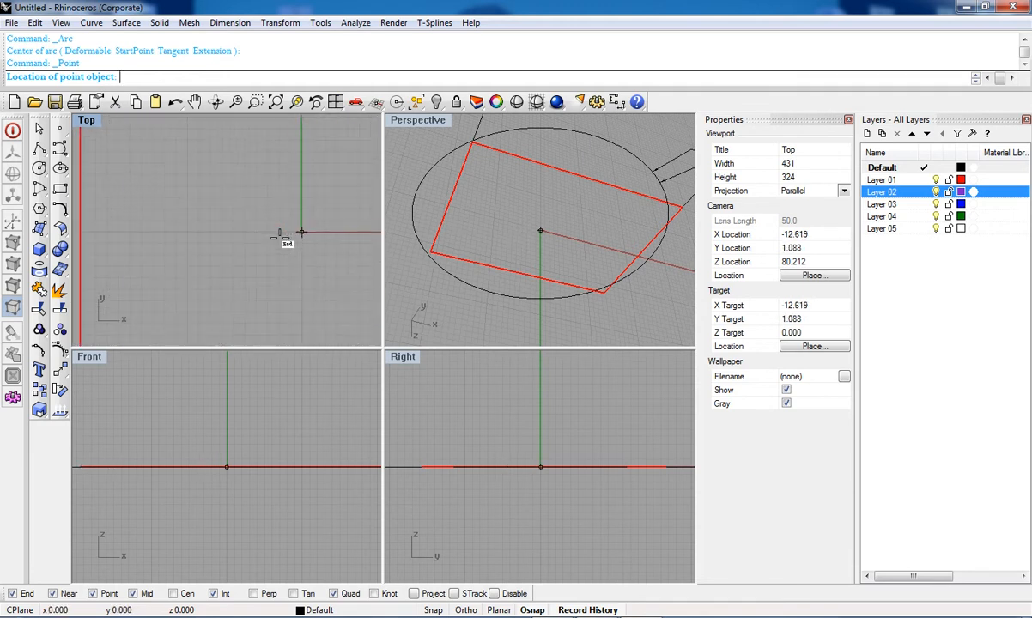
{"action": "scroll", "coordinate": [251, 247], "scroll_direction": "up", "scroll_amount": 5}
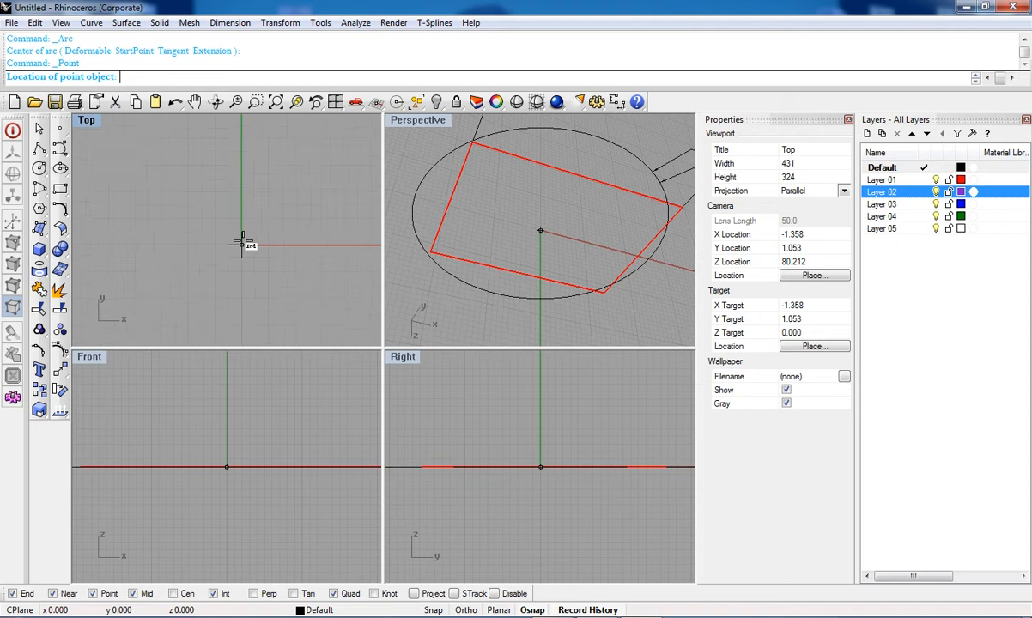
{"action": "scroll", "coordinate": [247, 243], "scroll_direction": "up", "scroll_amount": 3}
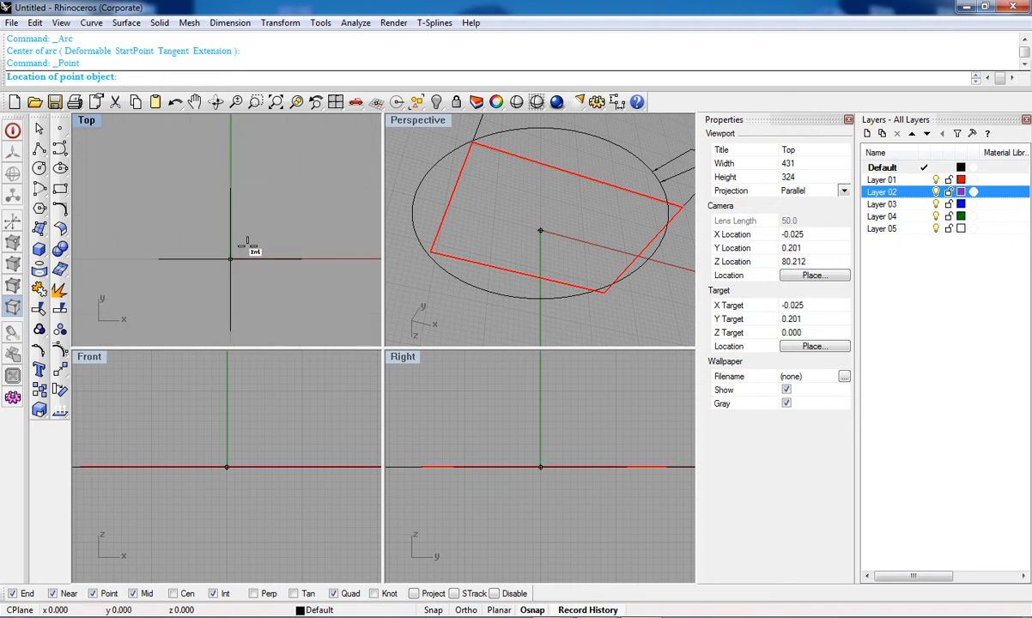
{"action": "right_click_drag", "start_coordinate": [239, 247], "coordinate": [293, 246]}
{"action": "scroll", "coordinate": [300, 246], "scroll_direction": "up", "scroll_amount": 2}
{"action": "left_click", "coordinate": [298, 250]}
{"action": "right_click_drag", "start_coordinate": [300, 249], "coordinate": [325, 245]}
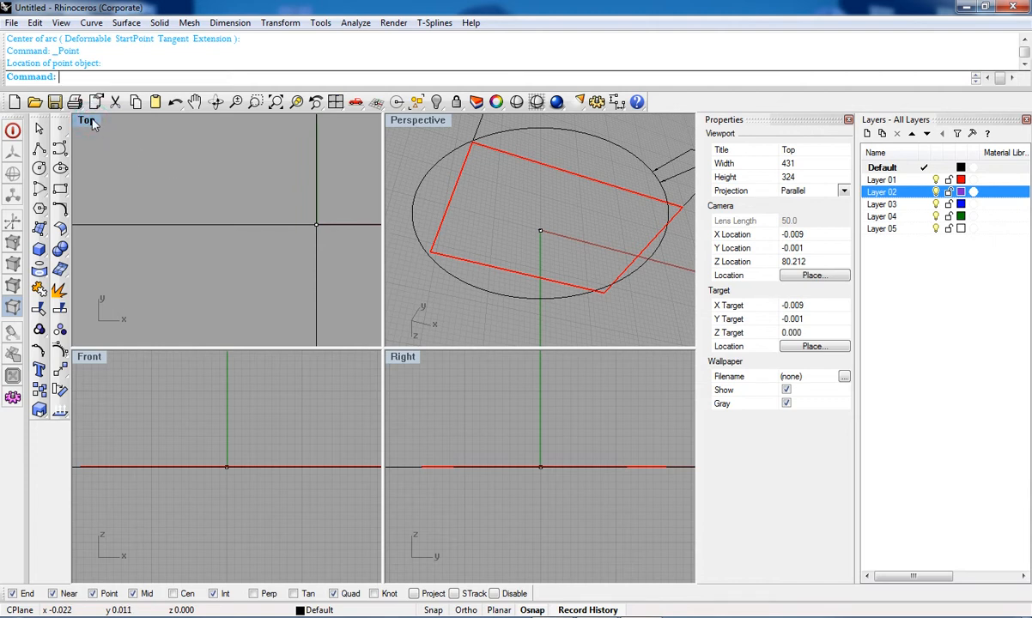
Step: Maximize the Top viewport, then select and delete the point at the origin
{"action": "double_click", "coordinate": [88, 120]}
{"action": "left_click_drag", "start_coordinate": [452, 281], "coordinate": [547, 377]}
{"action": "right_click_drag", "start_coordinate": [492, 326], "coordinate": [455, 344]}
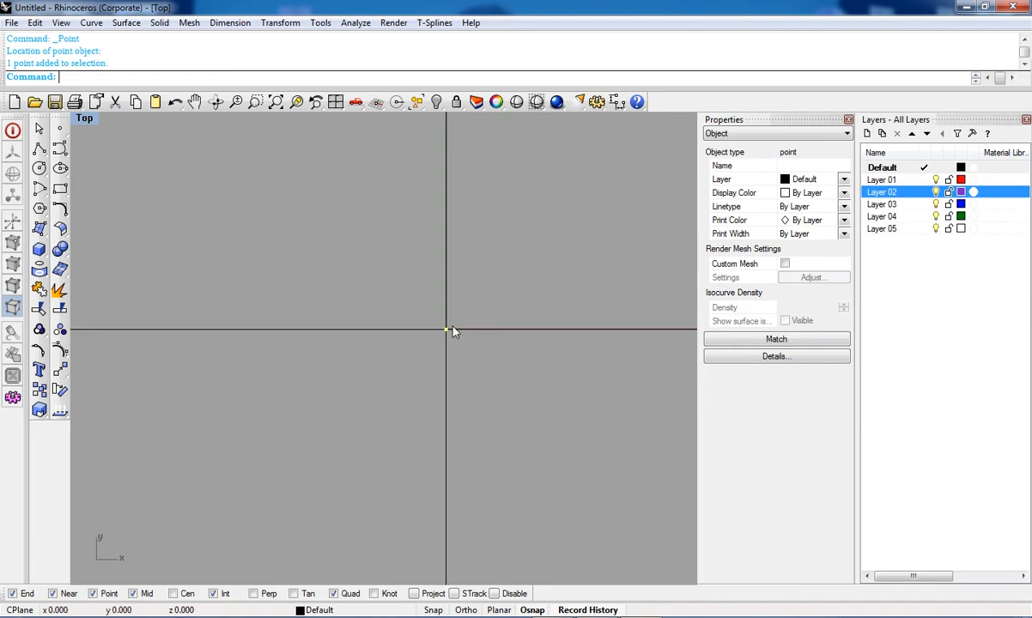
{"action": "key", "text": "Delete"}
Step: Draw a single diagonal line just left of the origin in the Top viewport
{"action": "right_click_drag", "start_coordinate": [381, 387], "coordinate": [367, 287]}
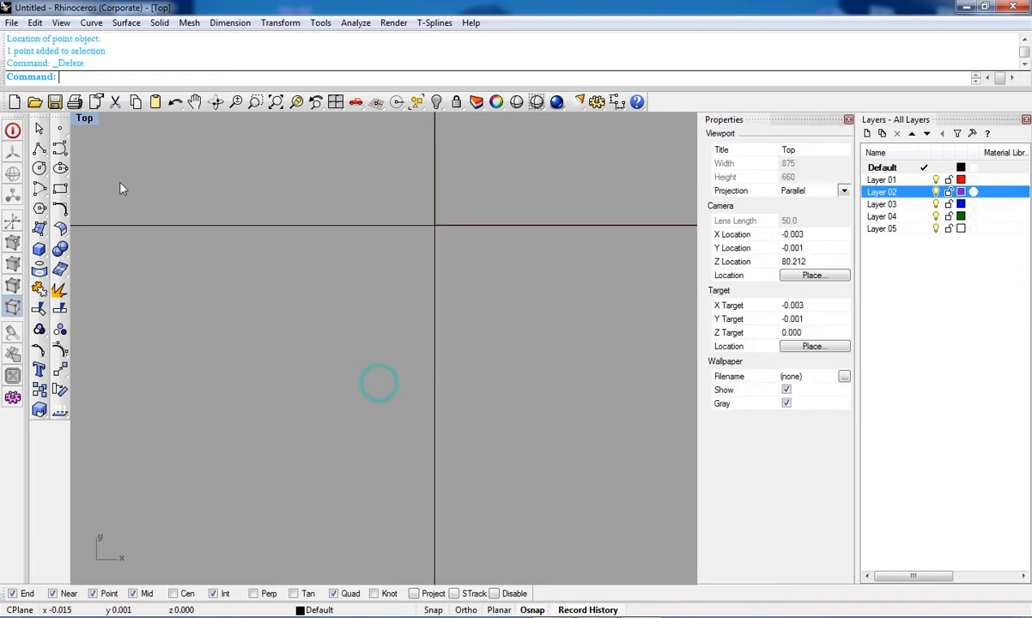
{"action": "left_click", "coordinate": [41, 155]}
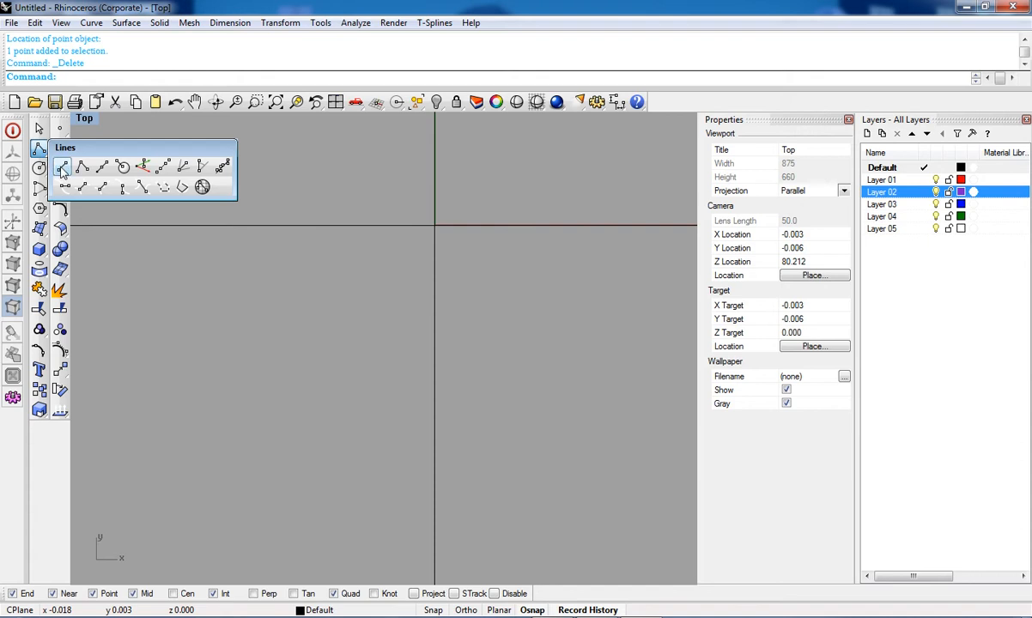
{"action": "left_click", "coordinate": [62, 166]}
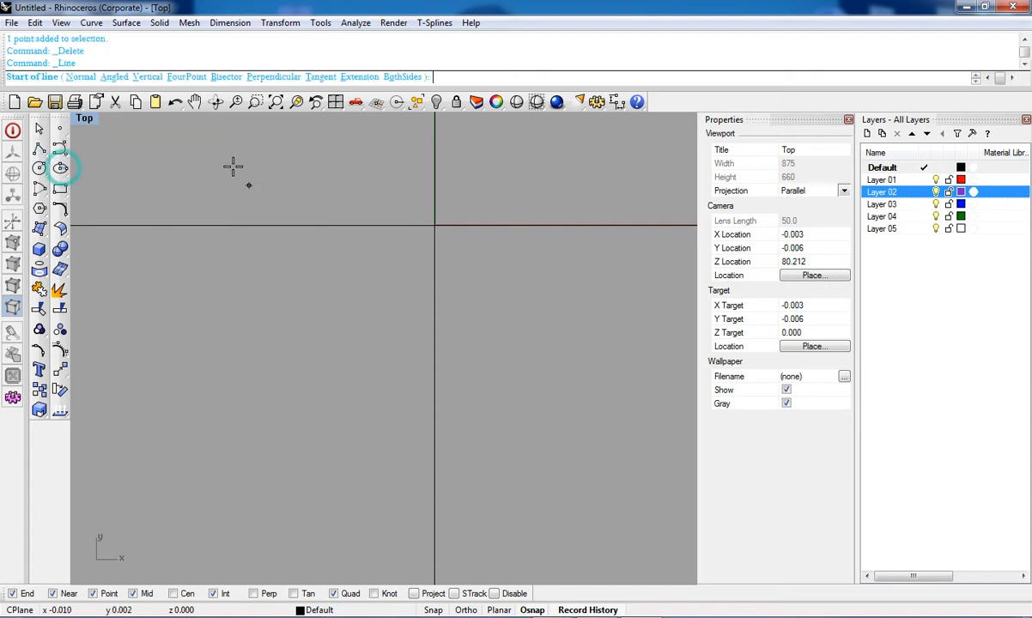
{"action": "left_click", "coordinate": [204, 157]}
{"action": "scroll", "coordinate": [215, 260], "scroll_direction": "down", "scroll_amount": 16}
{"action": "right_click_drag", "start_coordinate": [214, 260], "coordinate": [441, 275]}
{"action": "left_click", "coordinate": [365, 337]}
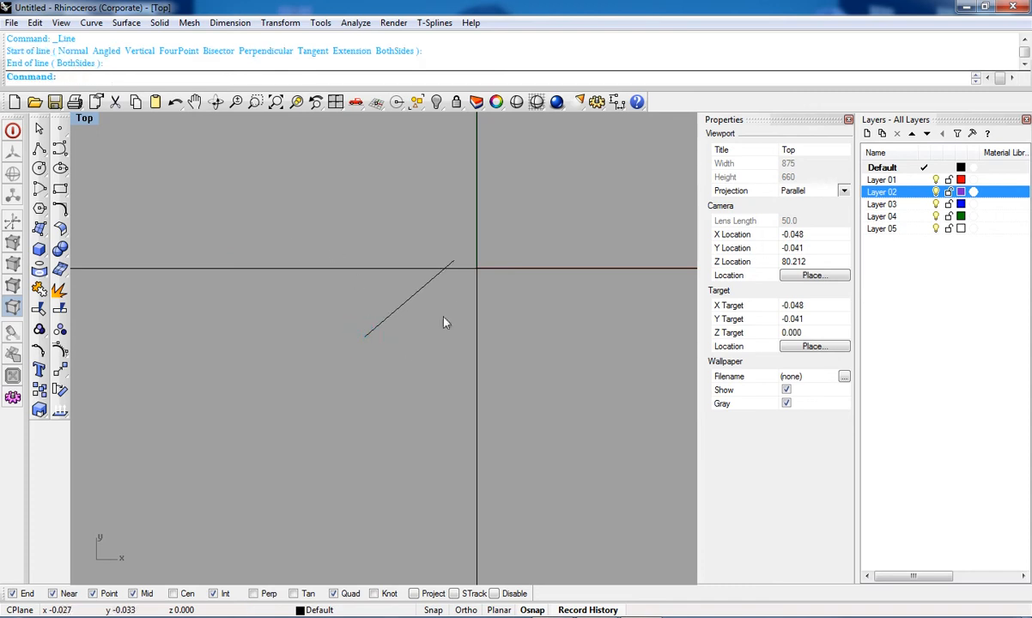
Step: Close the Properties and Layers panels to widen the Top viewport
{"action": "left_click", "coordinate": [848, 120]}
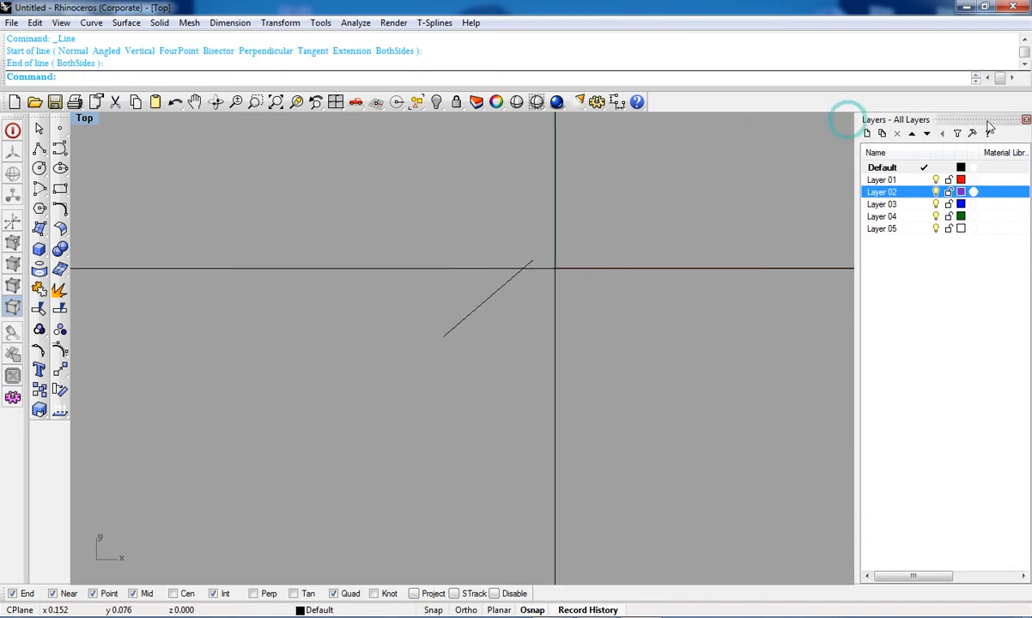
{"action": "left_click", "coordinate": [1026, 120]}
{"action": "scroll", "coordinate": [582, 307], "scroll_direction": "up", "scroll_amount": 3}
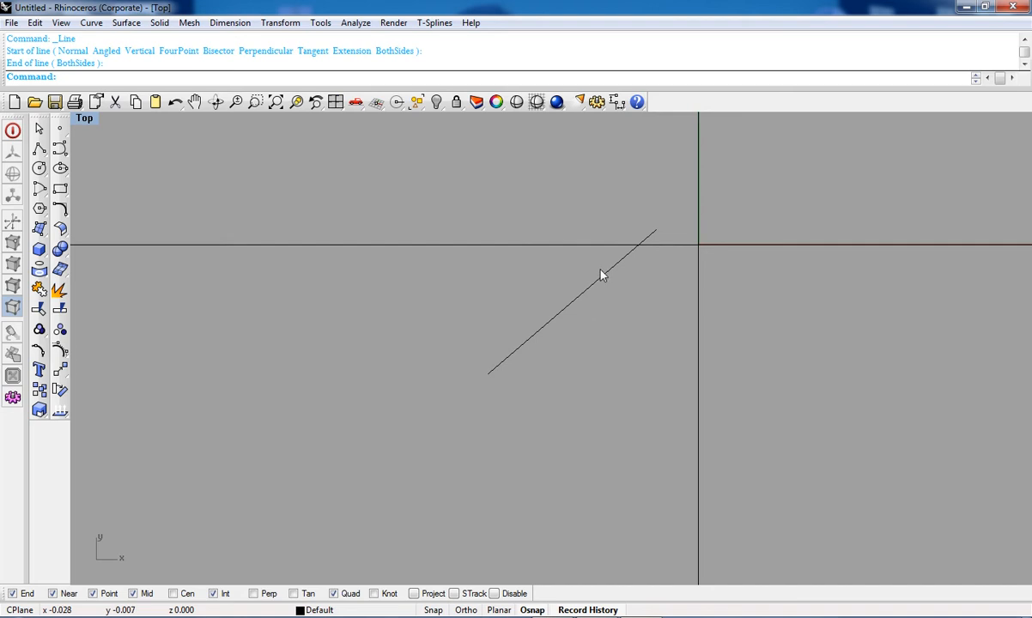
Step: Draw a second single line running steeply down the left side of the Top viewport
{"action": "left_click", "coordinate": [39, 149]}
{"action": "right_click", "coordinate": [38, 149]}
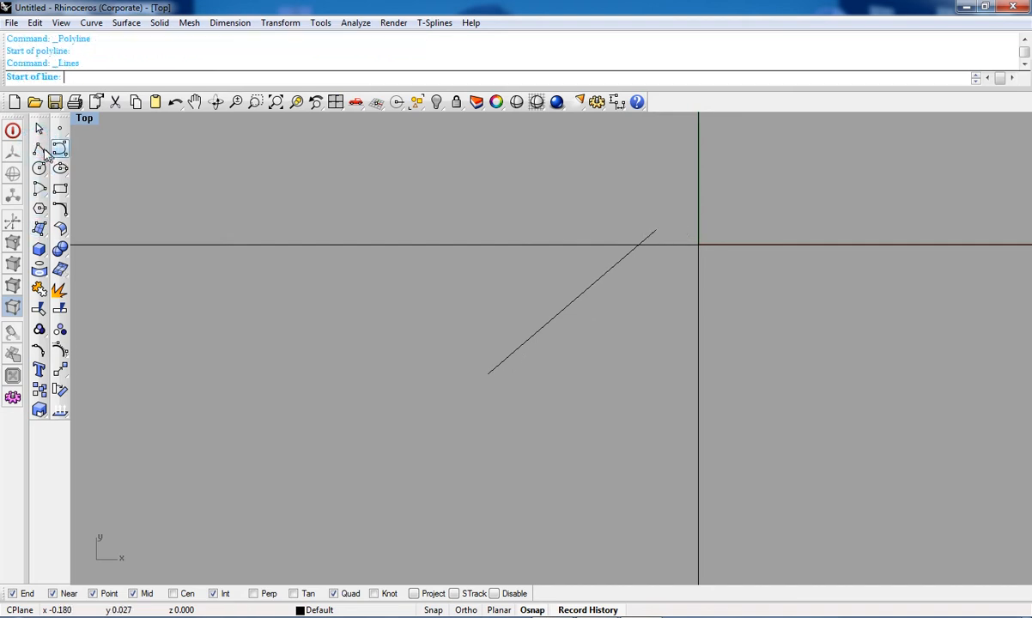
{"action": "left_click", "coordinate": [61, 168]}
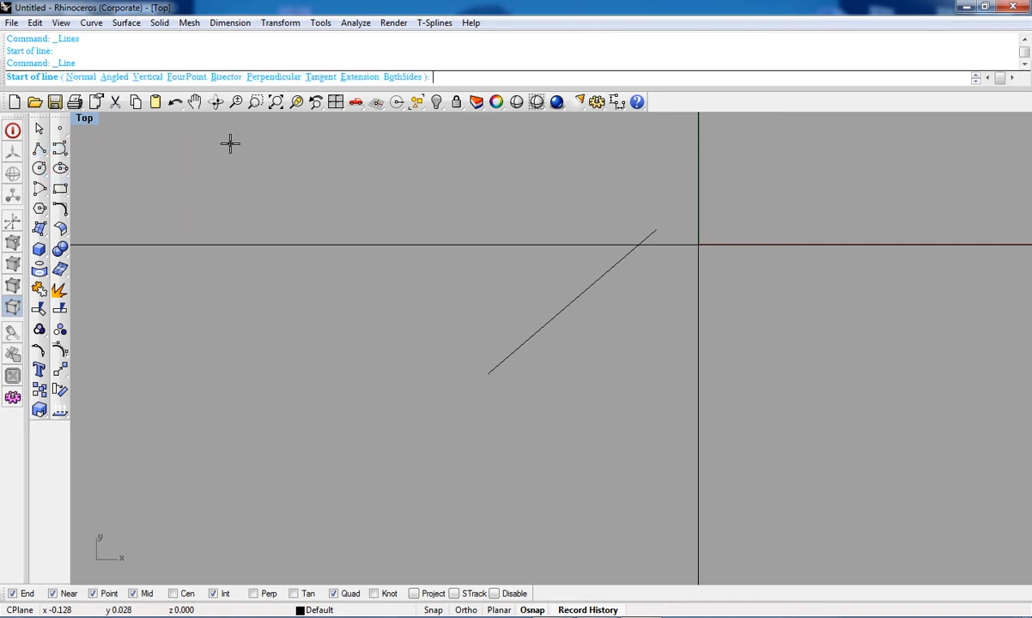
{"action": "left_click", "coordinate": [230, 144]}
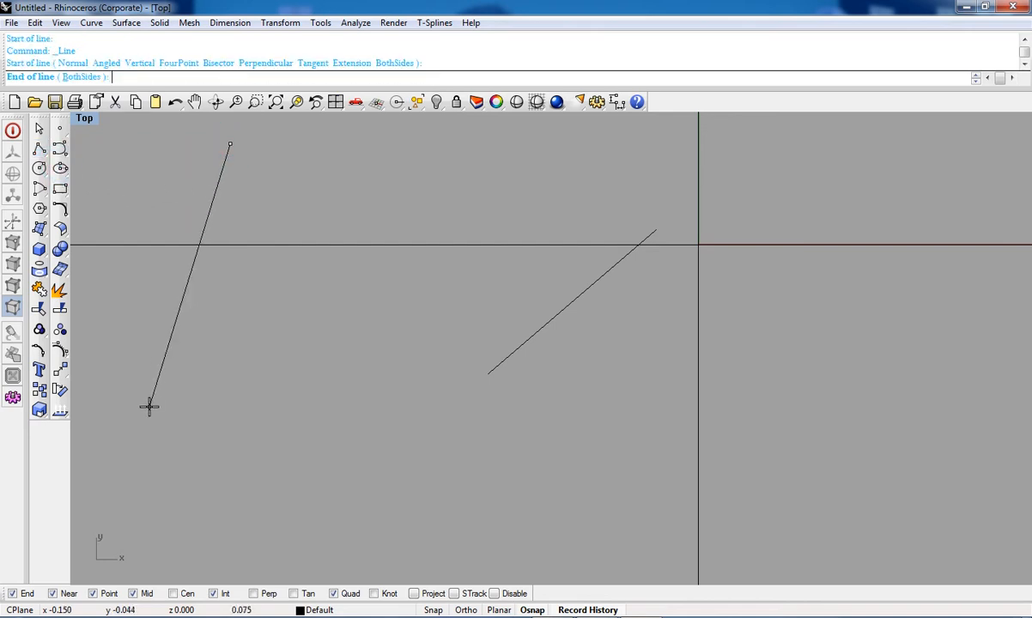
{"action": "left_click", "coordinate": [140, 468]}
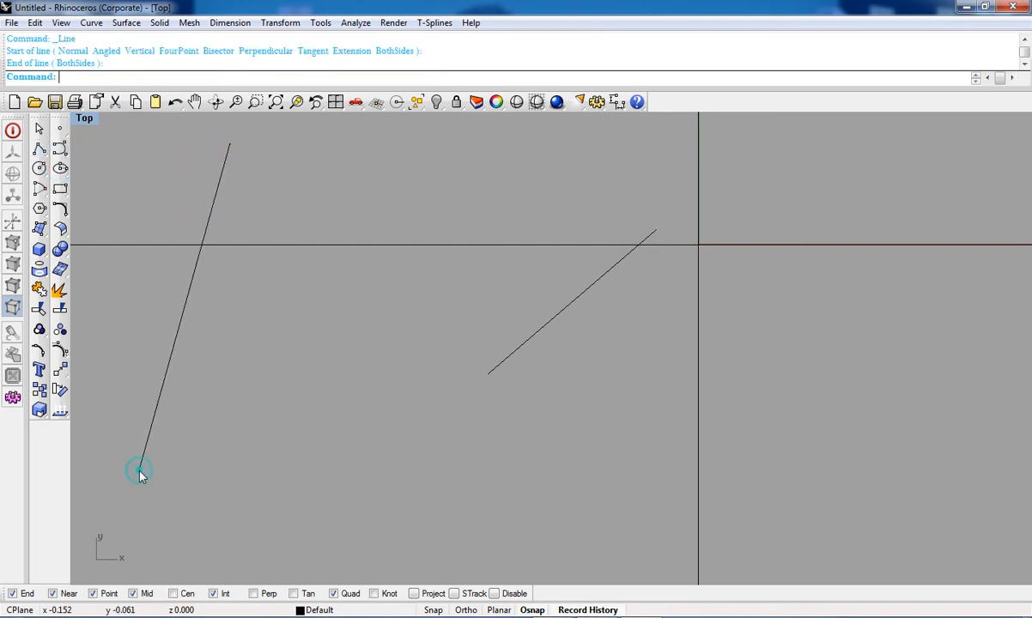
Step: Select and delete both single lines
{"action": "left_click", "coordinate": [219, 191]}
{"action": "left_click_drag", "start_coordinate": [580, 412], "coordinate": [509, 295]}
{"action": "key", "text": "Delete"}
{"action": "left_click_drag", "start_coordinate": [155, 275], "coordinate": [154, 276]}
{"action": "key", "text": "Delete"}
Step: Draw an open zigzag polyline through seven points across the Top viewport
{"action": "left_click", "coordinate": [38, 150]}
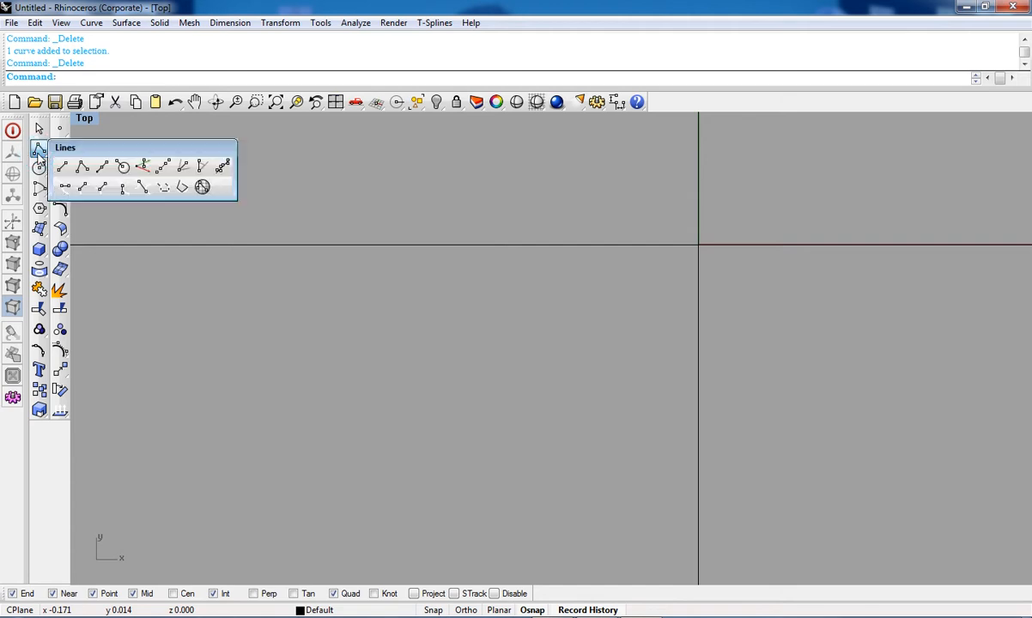
{"action": "left_click", "coordinate": [83, 169]}
{"action": "left_click", "coordinate": [151, 423]}
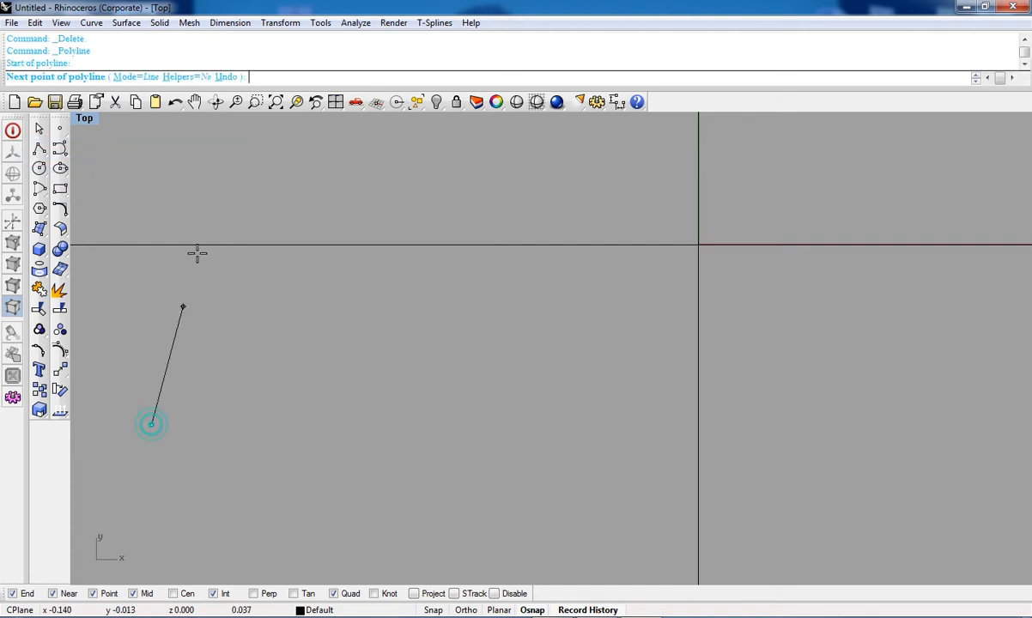
{"action": "left_click", "coordinate": [215, 176]}
{"action": "left_click", "coordinate": [464, 170]}
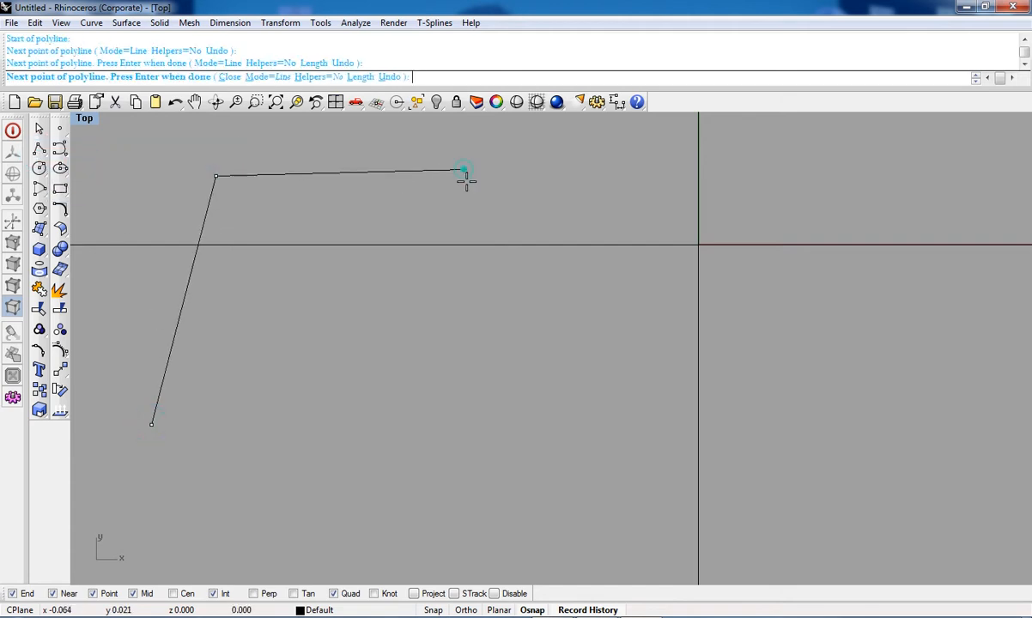
{"action": "left_click", "coordinate": [479, 373]}
{"action": "left_click", "coordinate": [595, 374]}
{"action": "left_click", "coordinate": [598, 183]}
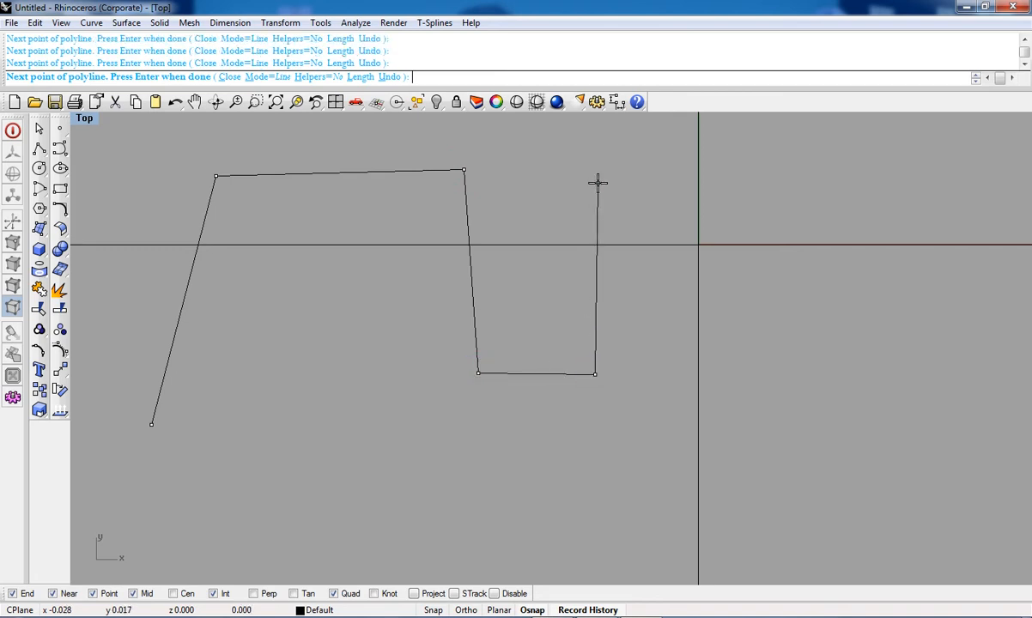
{"action": "left_click", "coordinate": [756, 195]}
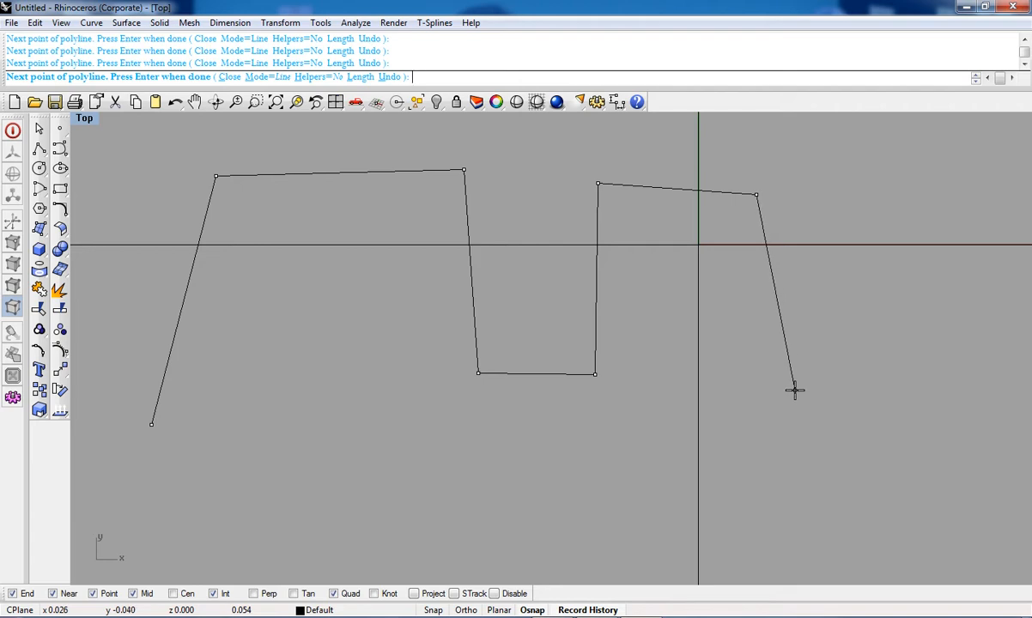
{"action": "right_click", "coordinate": [795, 393]}
Step: Draw a second open polyline of six points forming an arrow-like shape below the zigzag
{"action": "scroll", "coordinate": [535, 418], "scroll_direction": "down", "scroll_amount": 3}
{"action": "scroll", "coordinate": [515, 238], "scroll_direction": "up", "scroll_amount": 3}
{"action": "right_click_drag", "start_coordinate": [254, 457], "coordinate": [259, 383]}
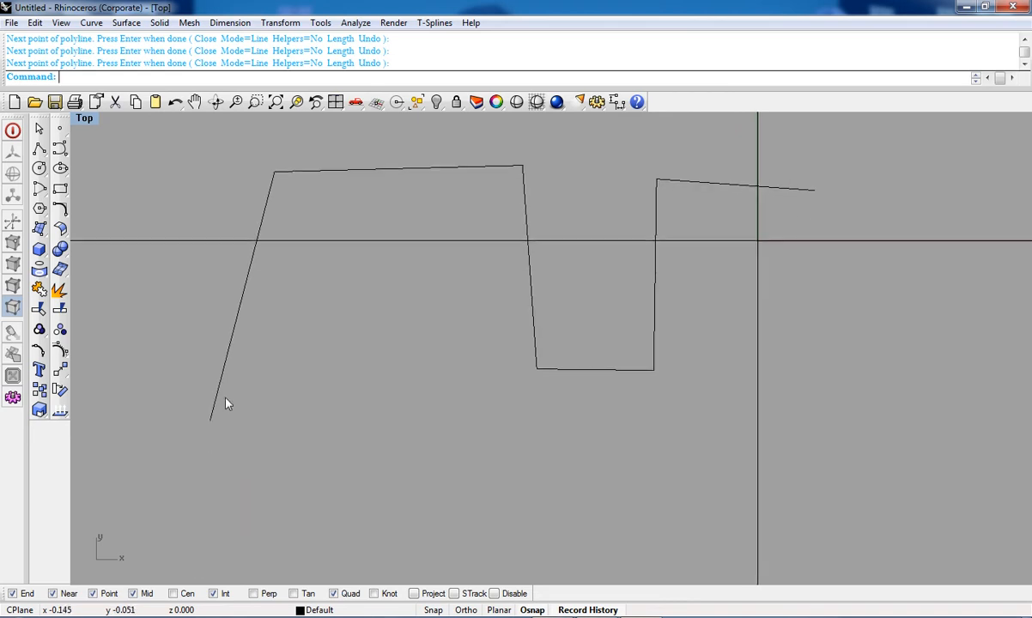
{"action": "left_click", "coordinate": [39, 148]}
{"action": "left_click", "coordinate": [82, 166]}
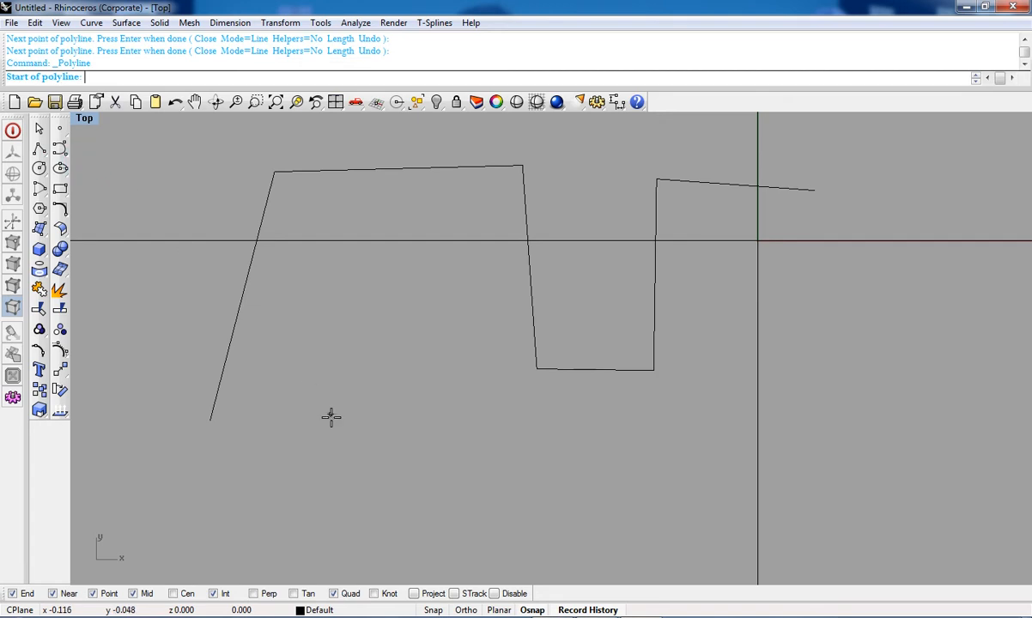
{"action": "left_click", "coordinate": [295, 480]}
{"action": "left_click", "coordinate": [291, 347]}
{"action": "left_click", "coordinate": [410, 350]}
{"action": "left_click", "coordinate": [374, 275]}
{"action": "left_click", "coordinate": [482, 363]}
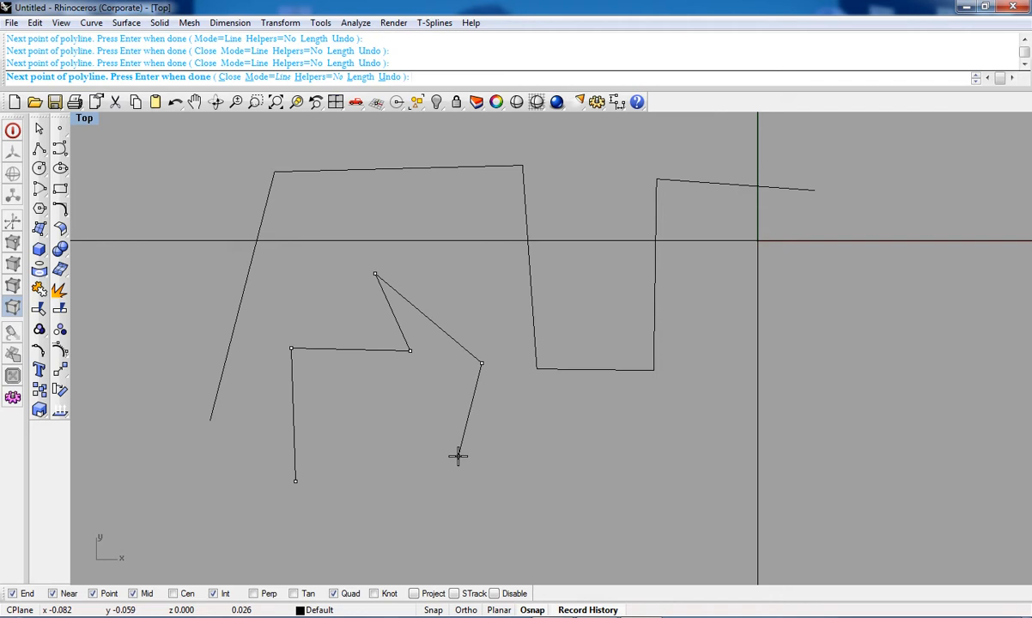
{"action": "left_click", "coordinate": [407, 434]}
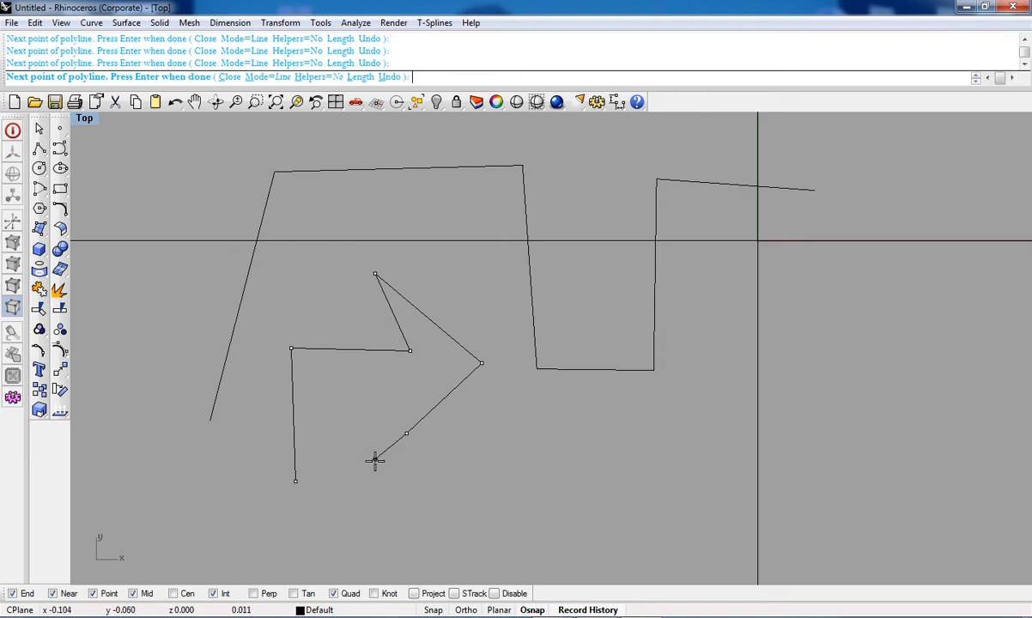
{"action": "right_click", "coordinate": [375, 462]}
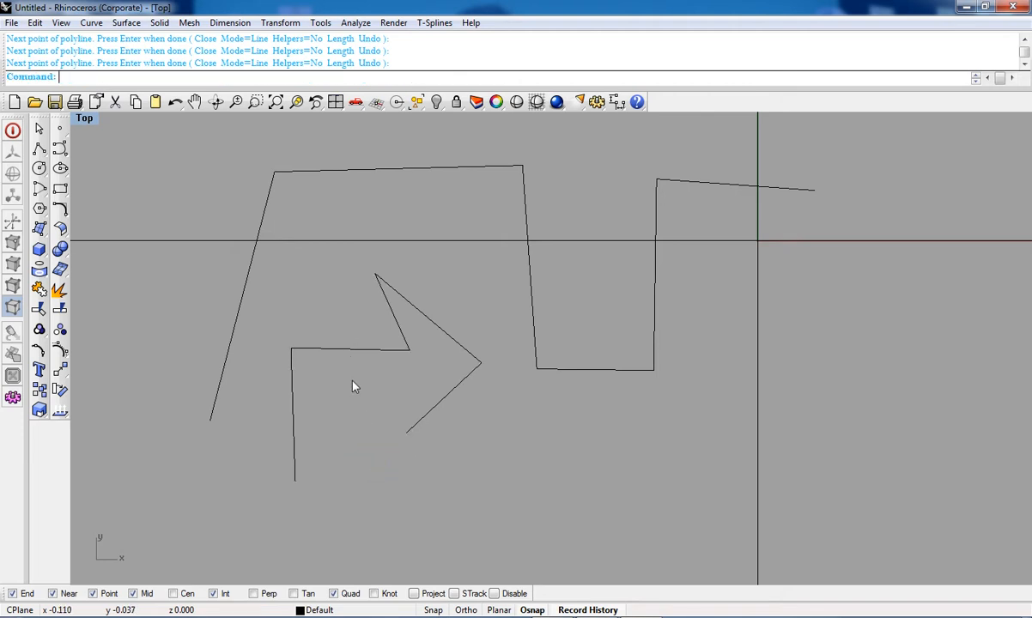
Step: Draw a third open polyline of sixteen points that zigzags and crosses itself below the arrow shape
{"action": "right_click_drag", "start_coordinate": [442, 404], "coordinate": [422, 406]}
{"action": "scroll", "coordinate": [440, 481], "scroll_direction": "down", "scroll_amount": 6}
{"action": "scroll", "coordinate": [410, 382], "scroll_direction": "up", "scroll_amount": 4}
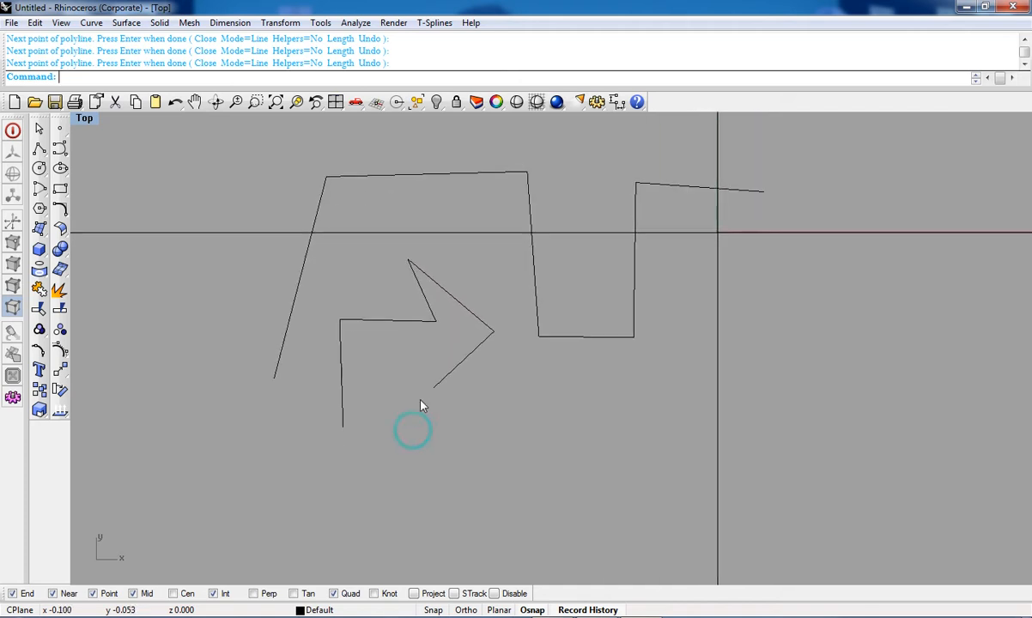
{"action": "right_click_drag", "start_coordinate": [398, 478], "coordinate": [406, 371]}
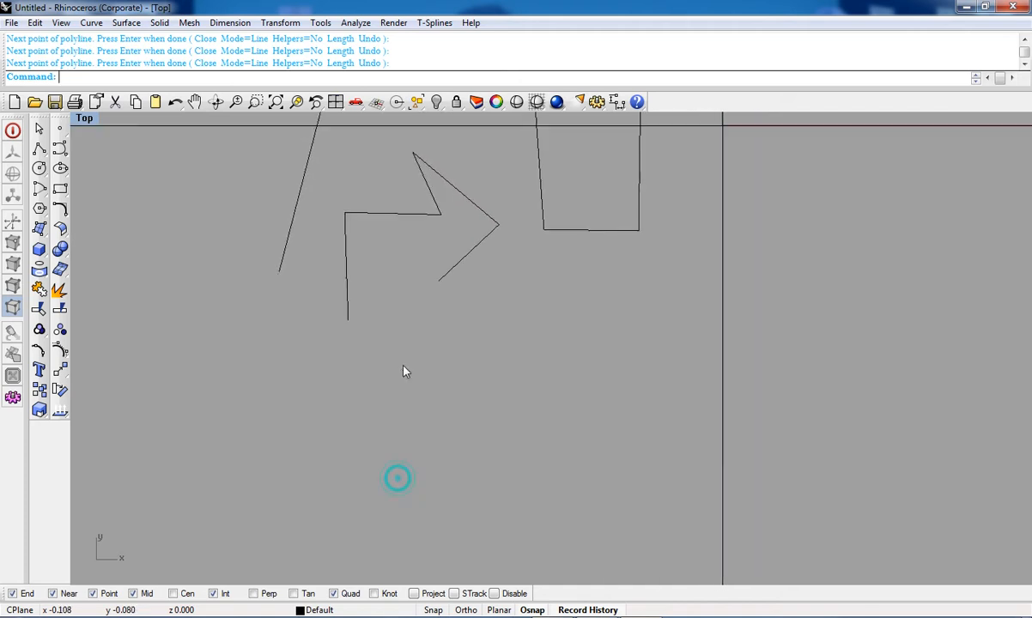
{"action": "right_click", "coordinate": [355, 397]}
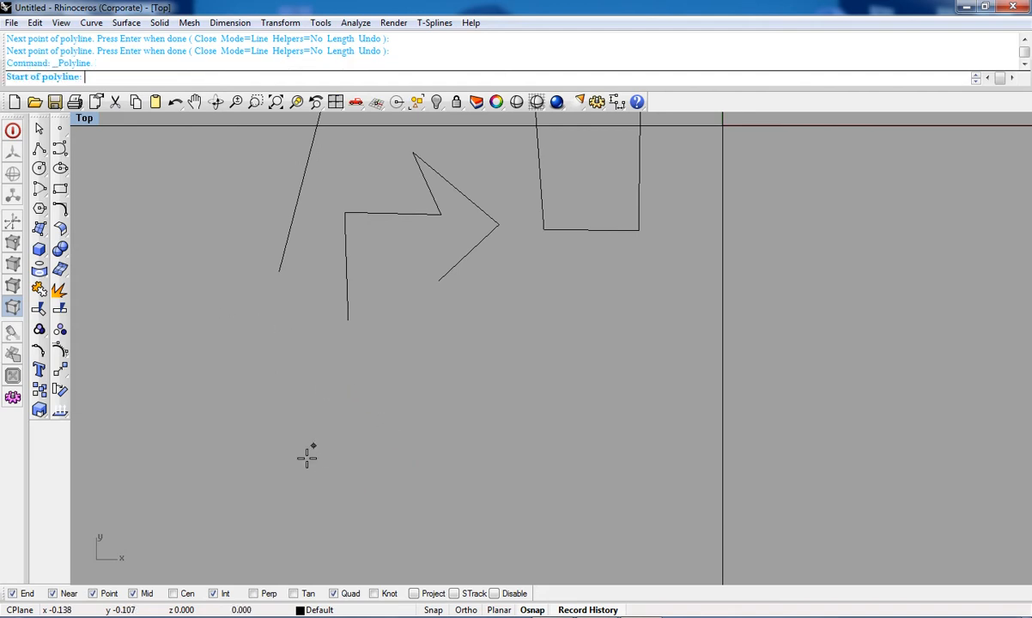
{"action": "left_click", "coordinate": [307, 459]}
{"action": "left_click", "coordinate": [337, 378]}
{"action": "left_click", "coordinate": [435, 421]}
{"action": "left_click", "coordinate": [471, 322]}
{"action": "left_click", "coordinate": [618, 352]}
{"action": "left_click", "coordinate": [601, 466]}
{"action": "left_click", "coordinate": [397, 516]}
{"action": "left_click", "coordinate": [384, 405]}
{"action": "left_click", "coordinate": [396, 313]}
{"action": "left_click", "coordinate": [498, 399]}
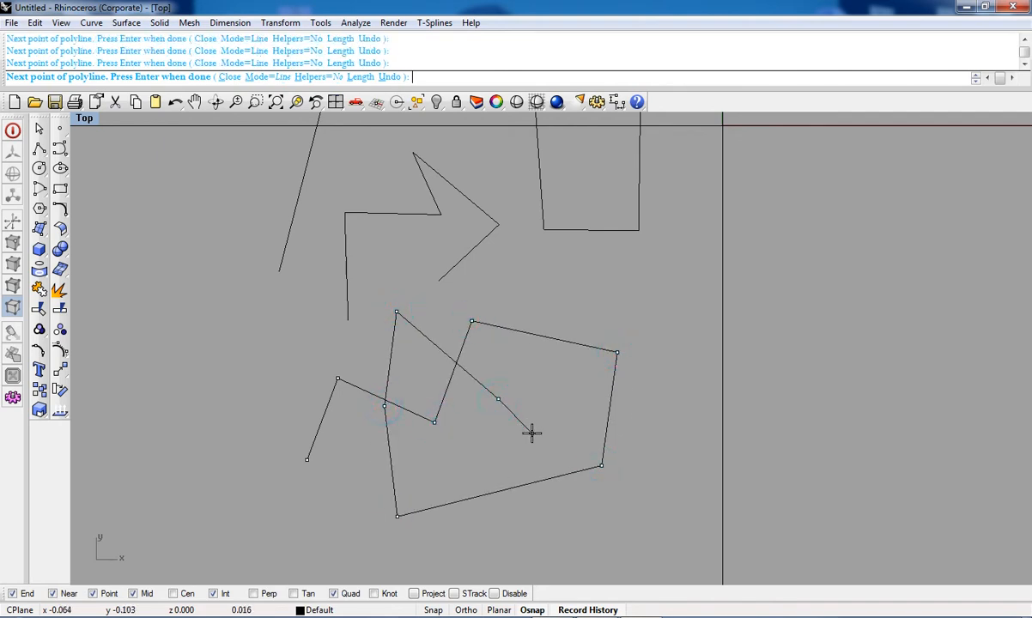
{"action": "left_click", "coordinate": [552, 273]}
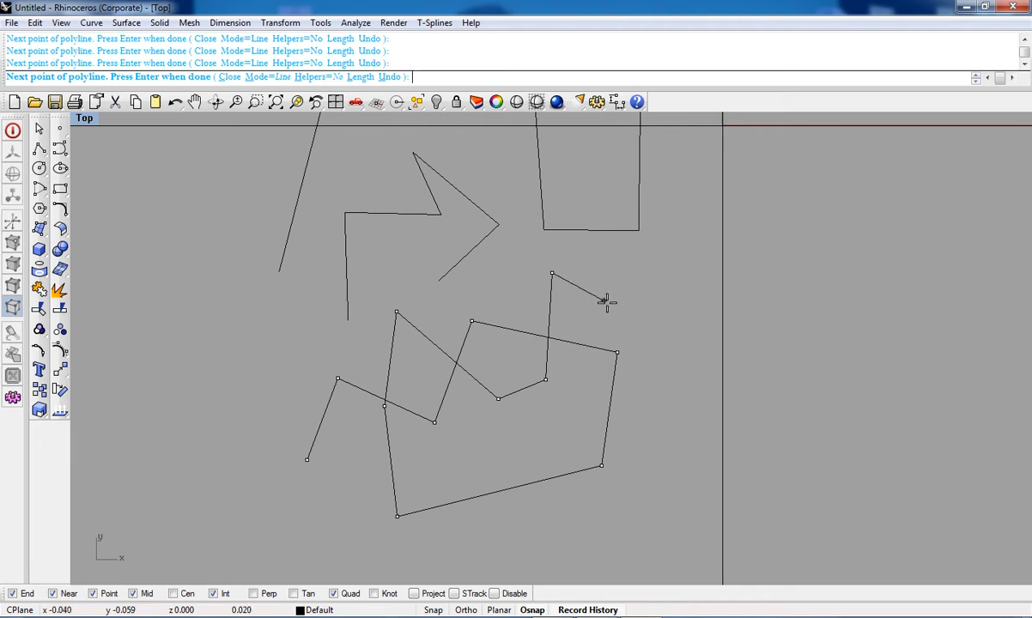
{"action": "left_click", "coordinate": [661, 291]}
{"action": "left_click", "coordinate": [794, 283]}
{"action": "left_click", "coordinate": [805, 184]}
{"action": "left_click", "coordinate": [873, 222]}
{"action": "left_click", "coordinate": [857, 323]}
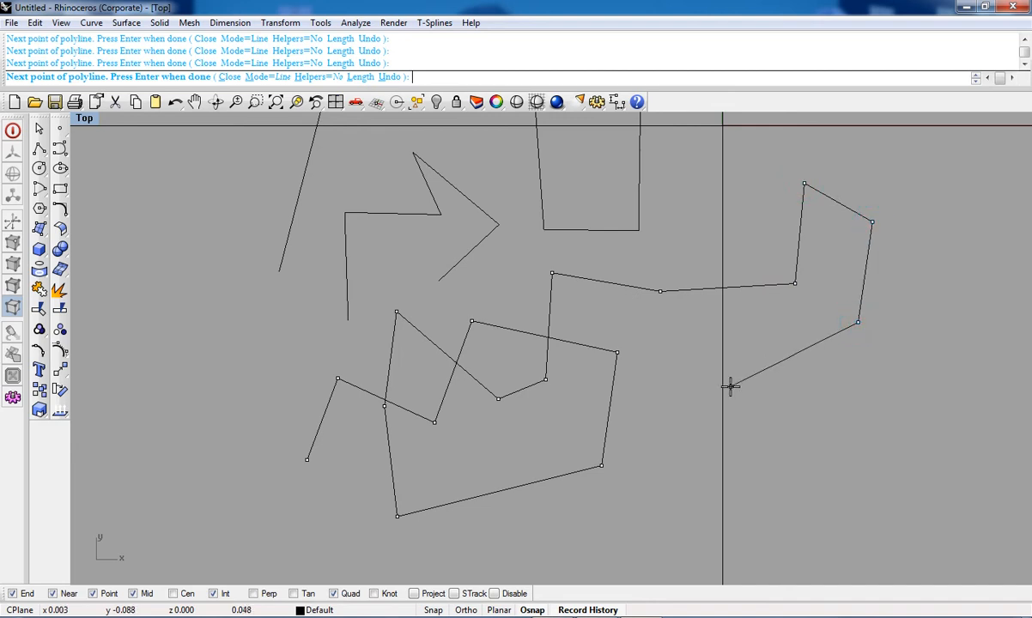
{"action": "right_click", "coordinate": [768, 383]}
Step: Select and delete every object in the model
{"action": "scroll", "coordinate": [772, 360], "scroll_direction": "down", "scroll_amount": 3}
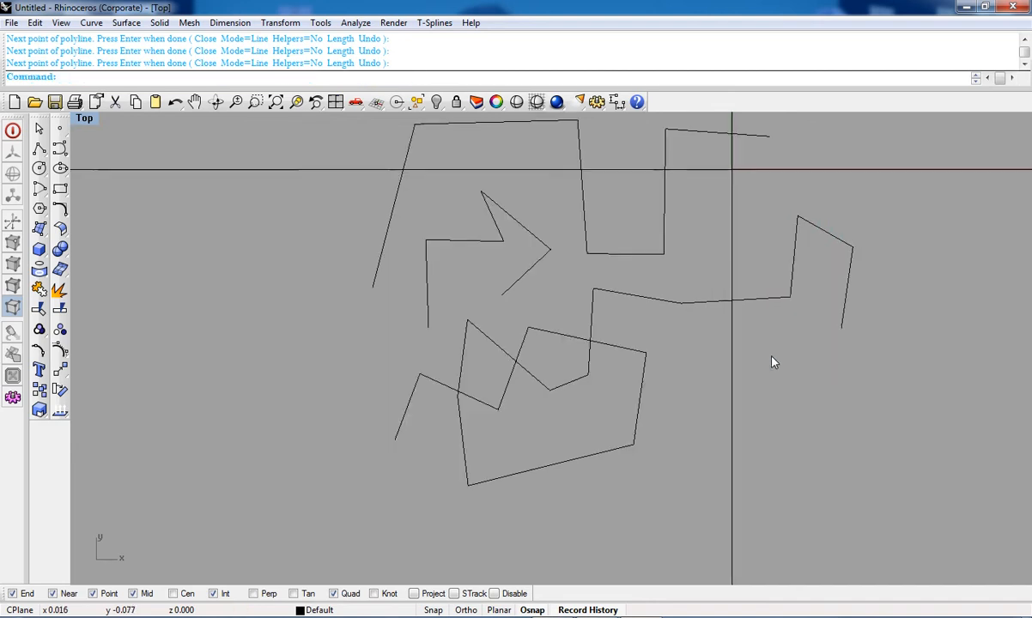
{"action": "mouse_move", "coordinate": [581, 326]}
{"action": "right_mouse_down"}
{"action": "mouse_move", "coordinate": [546, 296]}
{"action": "mouse_move", "coordinate": [563, 364]}
{"action": "mouse_move", "coordinate": [563, 330]}
{"action": "right_mouse_up"}
{"action": "scroll", "coordinate": [559, 290], "scroll_direction": "down", "scroll_amount": 14}
{"action": "scroll", "coordinate": [567, 365], "scroll_direction": "down", "scroll_amount": 9}
{"action": "scroll", "coordinate": [546, 337], "scroll_direction": "up", "scroll_amount": 17}
{"action": "scroll", "coordinate": [576, 378], "scroll_direction": "down", "scroll_amount": 8}
{"action": "scroll", "coordinate": [564, 328], "scroll_direction": "up", "scroll_amount": 20}
{"action": "scroll", "coordinate": [565, 324], "scroll_direction": "down", "scroll_amount": 13}
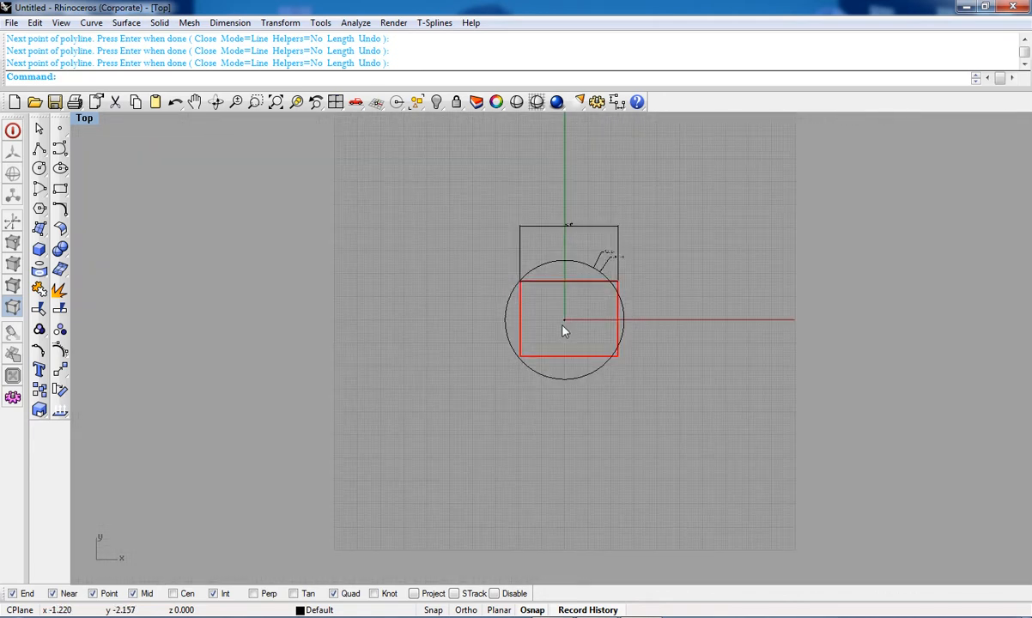
{"action": "key", "text": "ctrl+a"}
{"action": "key", "text": "Delete"}
Step: Draw a horizontal line extending equally to both sides from the origin point 0
{"action": "right_click_drag", "start_coordinate": [530, 323], "coordinate": [488, 297]}
{"action": "left_click", "coordinate": [47, 154]}
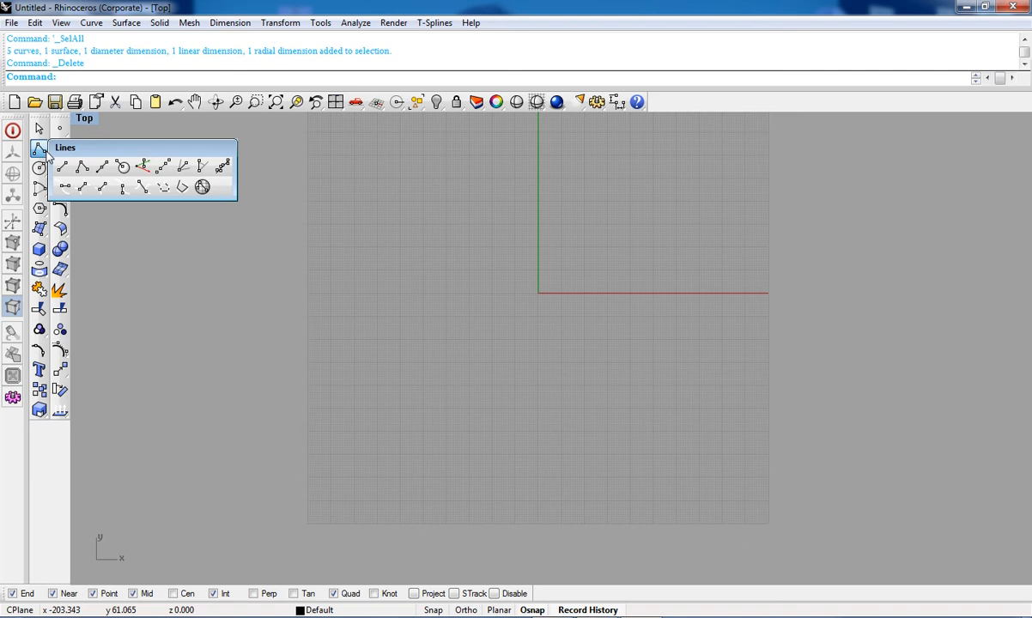
{"action": "left_click", "coordinate": [102, 169]}
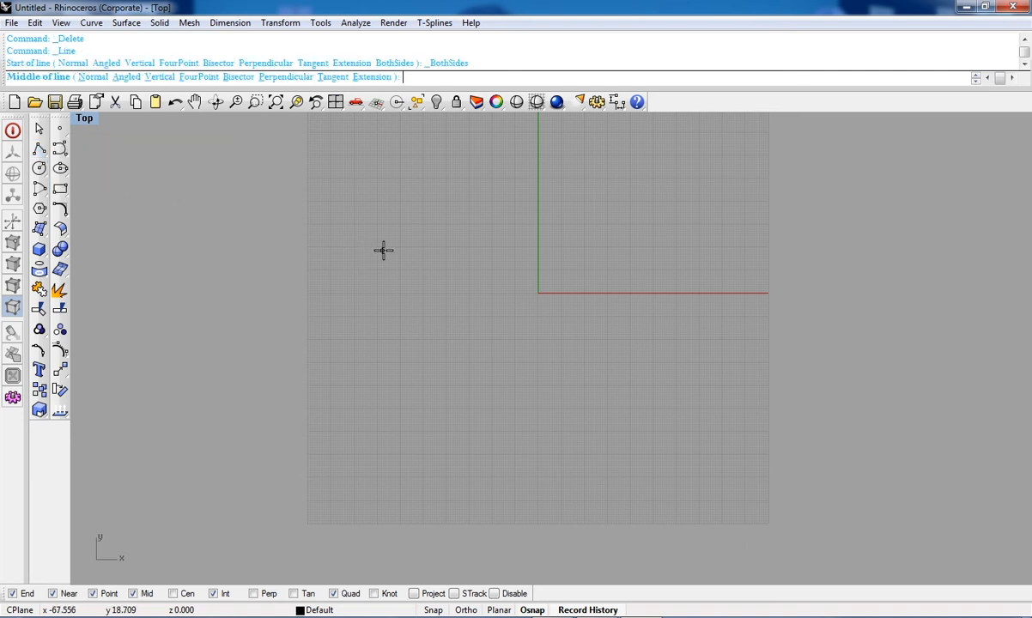
{"action": "scroll", "coordinate": [463, 277], "scroll_direction": "up", "scroll_amount": 2}
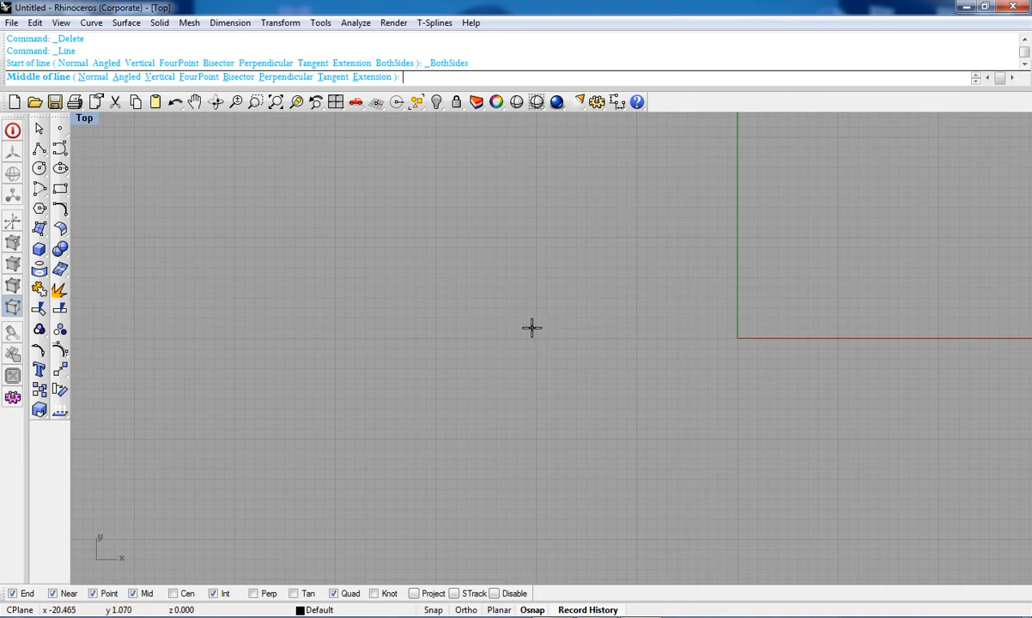
{"action": "type", "text": "0"}
{"action": "key", "text": "Return"}
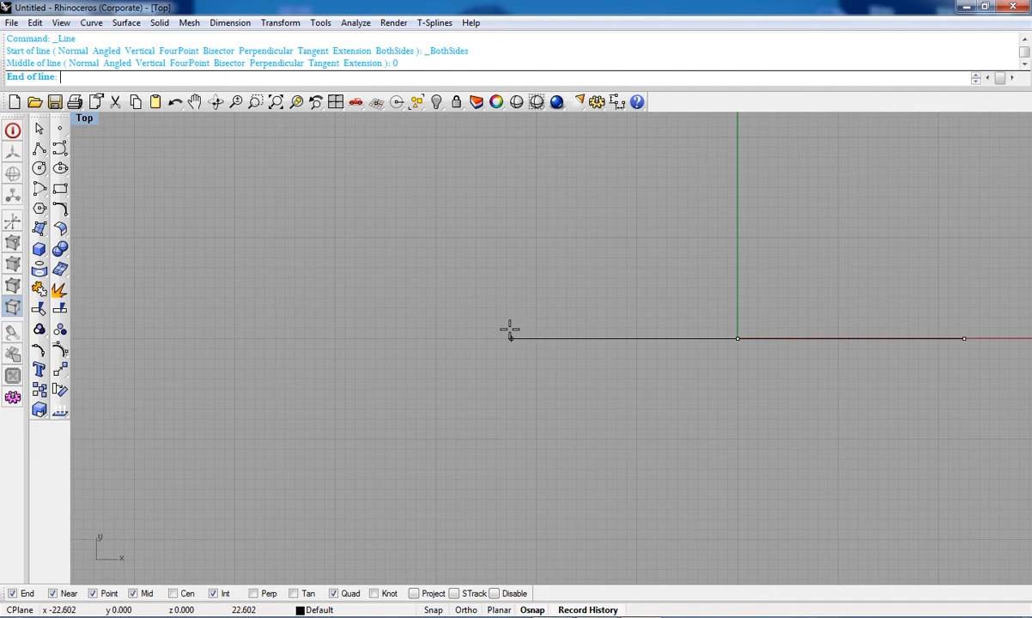
{"action": "scroll", "coordinate": [495, 337], "scroll_direction": "down", "scroll_amount": 5}
{"action": "right_click_drag", "start_coordinate": [496, 337], "coordinate": [451, 360]}
{"action": "left_click", "coordinate": [392, 363]}
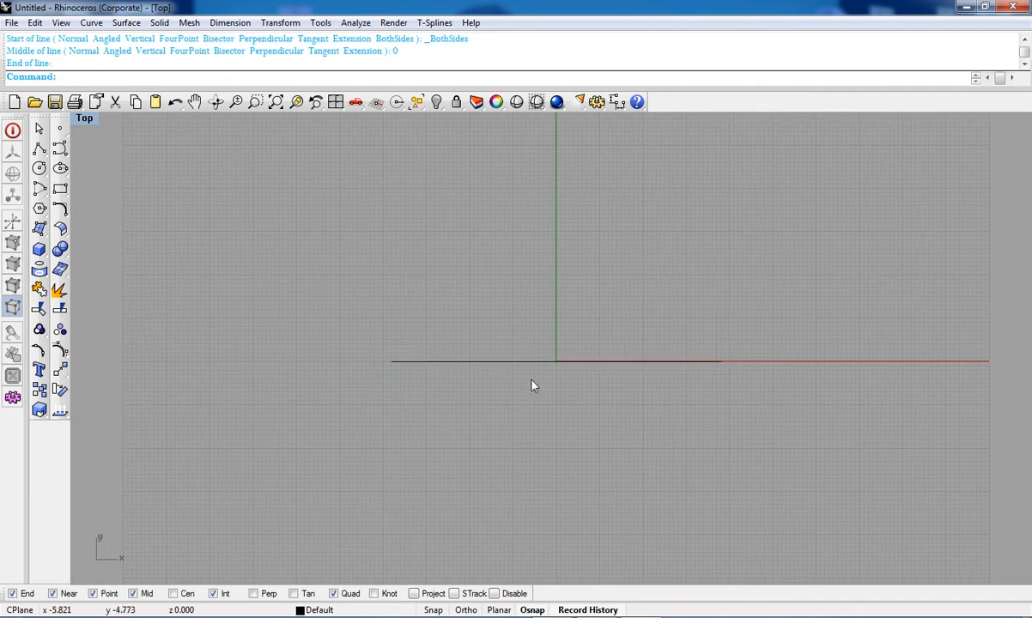
Step: Draw a vertical line extending to both sides from the origin
{"action": "right_click", "coordinate": [517, 321]}
{"action": "type", "text": "0"}
{"action": "key", "text": "Return"}
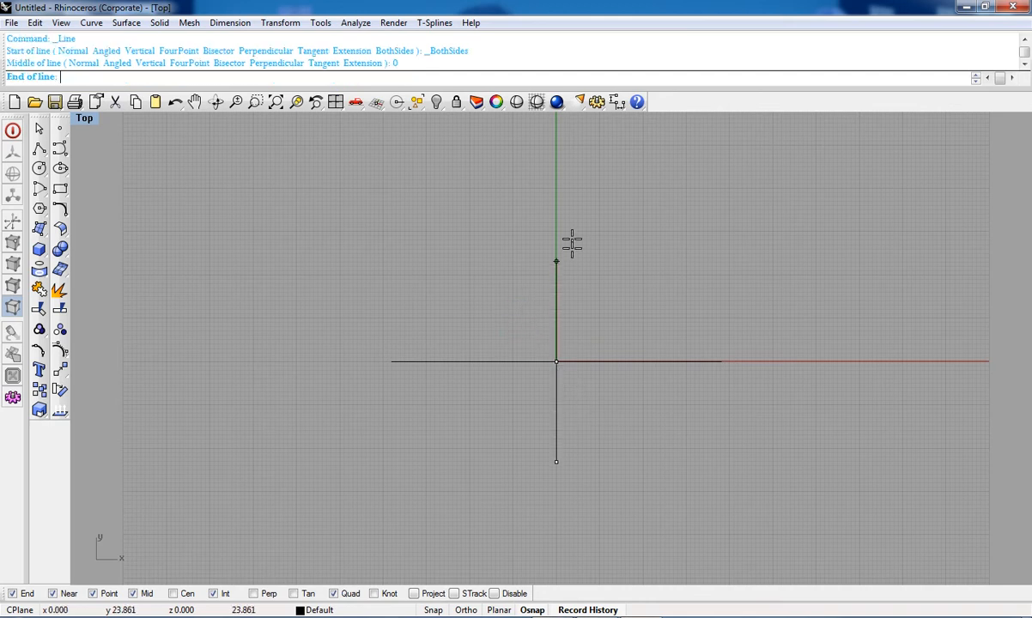
{"action": "left_click", "coordinate": [563, 176]}
Step: Draw two diagonal lines extending to both sides from the origin, forming an asterisk
{"action": "right_click", "coordinate": [539, 359]}
{"action": "type", "text": "0"}
{"action": "key", "text": "Return"}
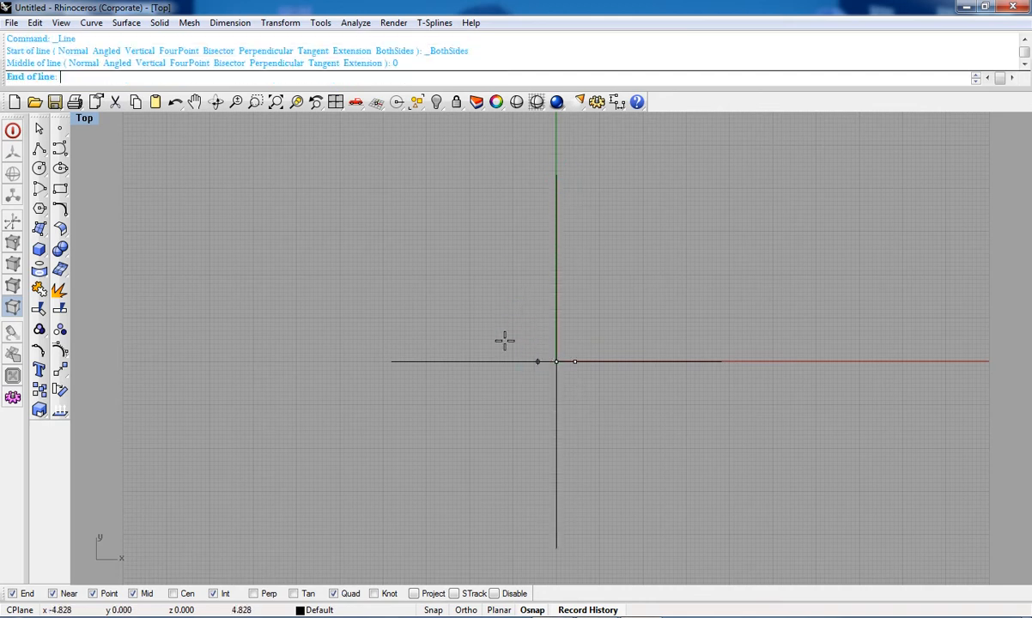
{"action": "left_click", "coordinate": [396, 200]}
{"action": "right_click", "coordinate": [455, 270]}
{"action": "type", "text": "0"}
{"action": "key", "text": "Return"}
{"action": "left_click", "coordinate": [671, 238]}
Step: Draw two more both-sides lines through the origin at different angles
{"action": "scroll", "coordinate": [560, 421], "scroll_direction": "down", "scroll_amount": 3}
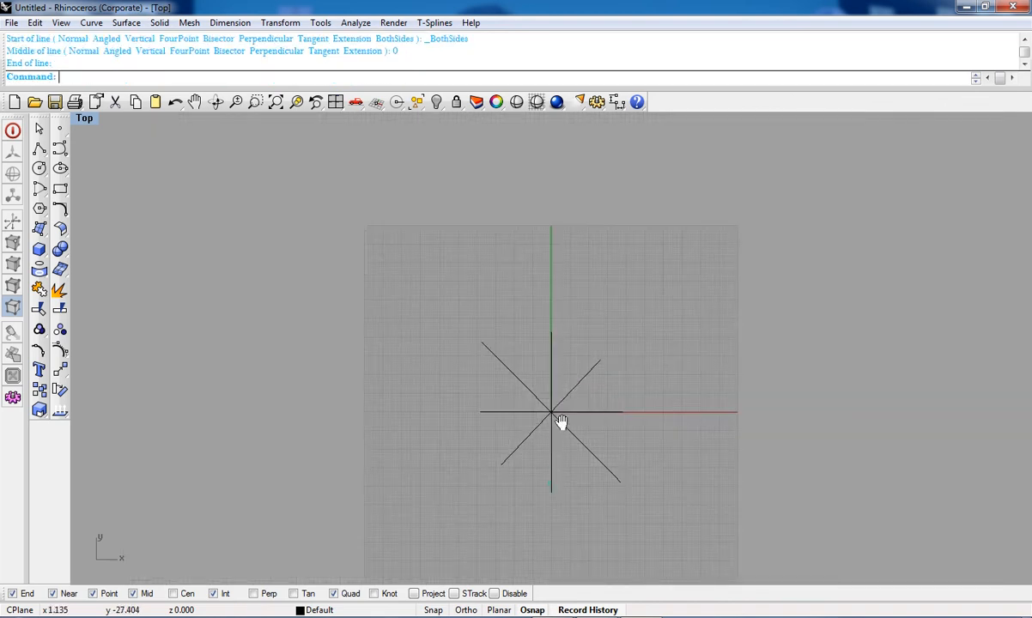
{"action": "scroll", "coordinate": [558, 326], "scroll_direction": "up", "scroll_amount": 3}
{"action": "right_click_drag", "start_coordinate": [647, 292], "coordinate": [595, 358]}
{"action": "right_click_drag", "start_coordinate": [560, 407], "coordinate": [559, 332]}
{"action": "scroll", "coordinate": [560, 331], "scroll_direction": "down", "scroll_amount": 4}
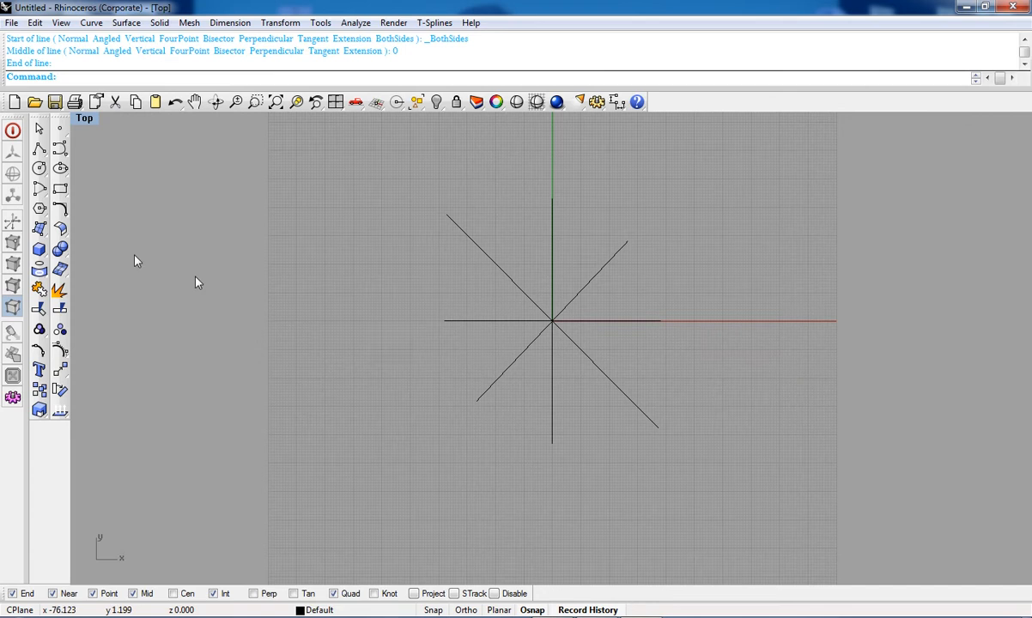
{"action": "right_click", "coordinate": [41, 151]}
{"action": "left_click", "coordinate": [41, 151]}
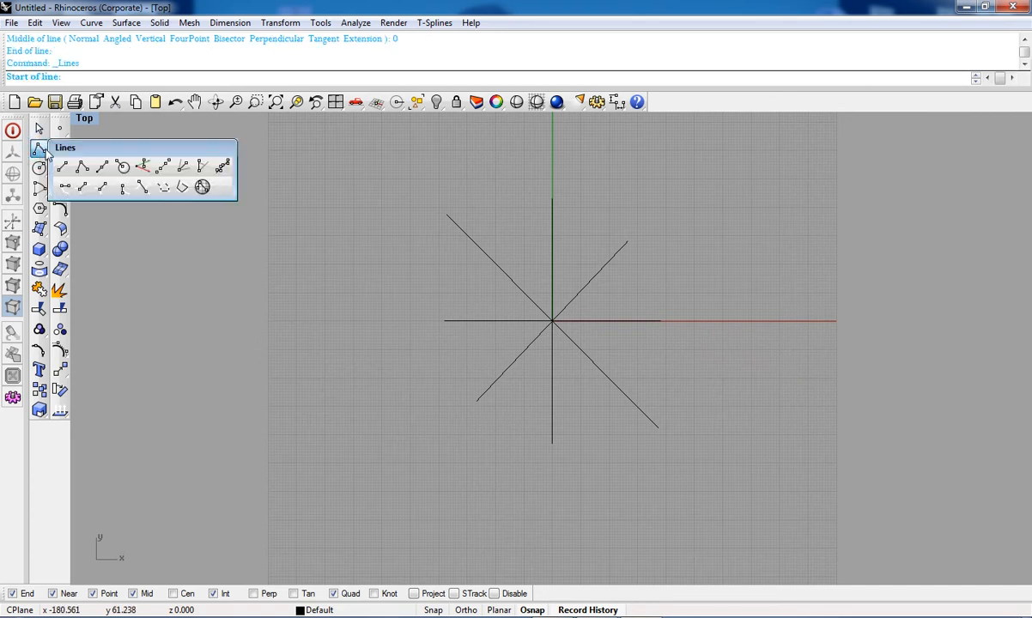
{"action": "left_click", "coordinate": [101, 168]}
{"action": "type", "text": "0"}
{"action": "key", "text": "Return"}
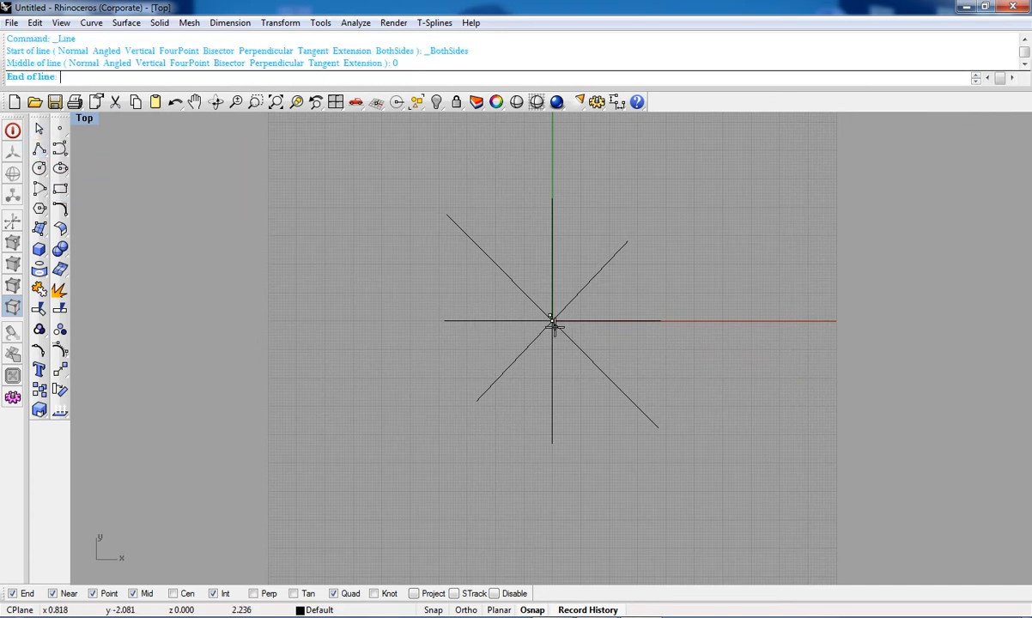
{"action": "left_click", "coordinate": [608, 196]}
{"action": "right_click", "coordinate": [523, 306]}
{"action": "type", "text": "0"}
{"action": "key", "text": "Return"}
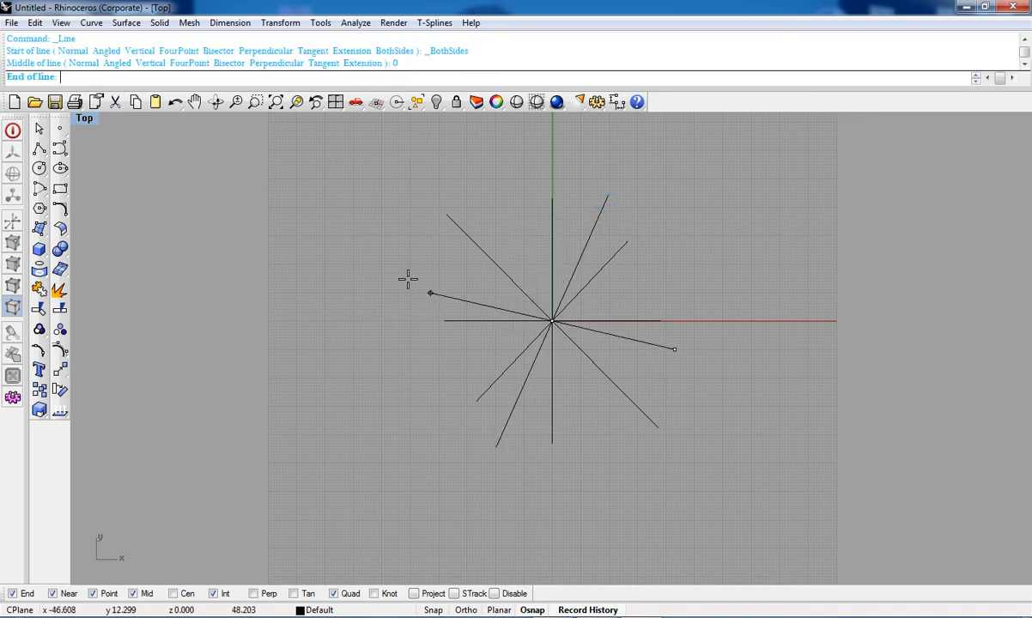
{"action": "left_click", "coordinate": [384, 244]}
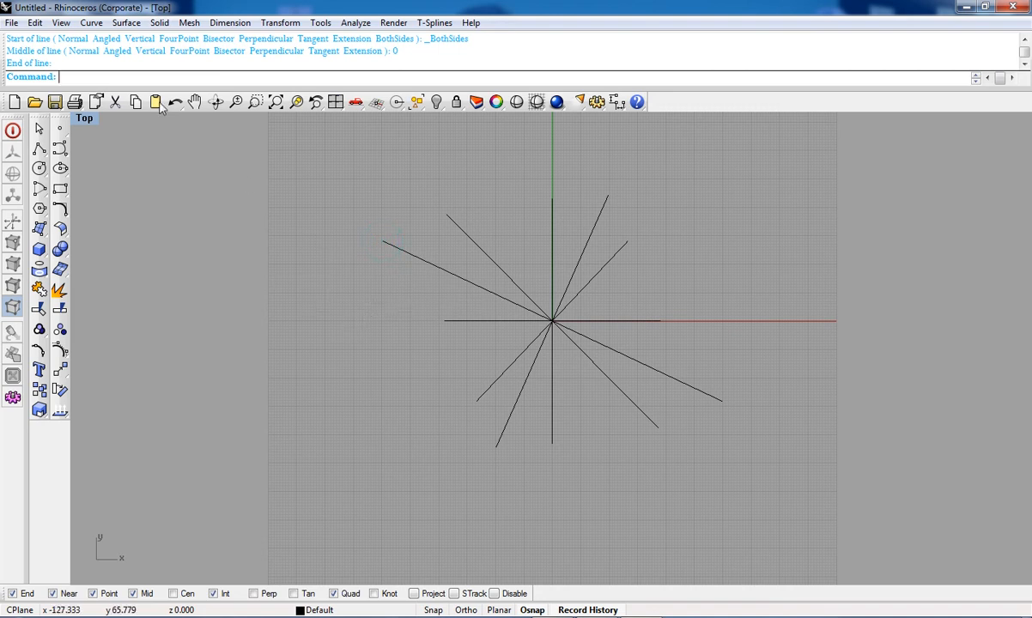
Step: Draw three separate single lines around the star of lines
{"action": "right_click", "coordinate": [238, 188]}
{"action": "left_click", "coordinate": [334, 158]}
{"action": "left_click", "coordinate": [315, 340]}
{"action": "right_click_drag", "start_coordinate": [374, 378], "coordinate": [270, 499]}
{"action": "right_click", "coordinate": [548, 270]}
{"action": "left_click", "coordinate": [552, 246]}
{"action": "left_click", "coordinate": [721, 391]}
{"action": "right_click", "coordinate": [836, 302]}
{"action": "left_click", "coordinate": [843, 264]}
{"action": "left_click", "coordinate": [917, 409]}
{"action": "scroll", "coordinate": [917, 409], "scroll_direction": "down", "scroll_amount": 5}
{"action": "right_click_drag", "start_coordinate": [916, 409], "coordinate": [802, 373]}
{"action": "scroll", "coordinate": [800, 370], "scroll_direction": "up", "scroll_amount": 4}
Step: Select all nine lines and delete them
{"action": "key", "text": "ctrl+a"}
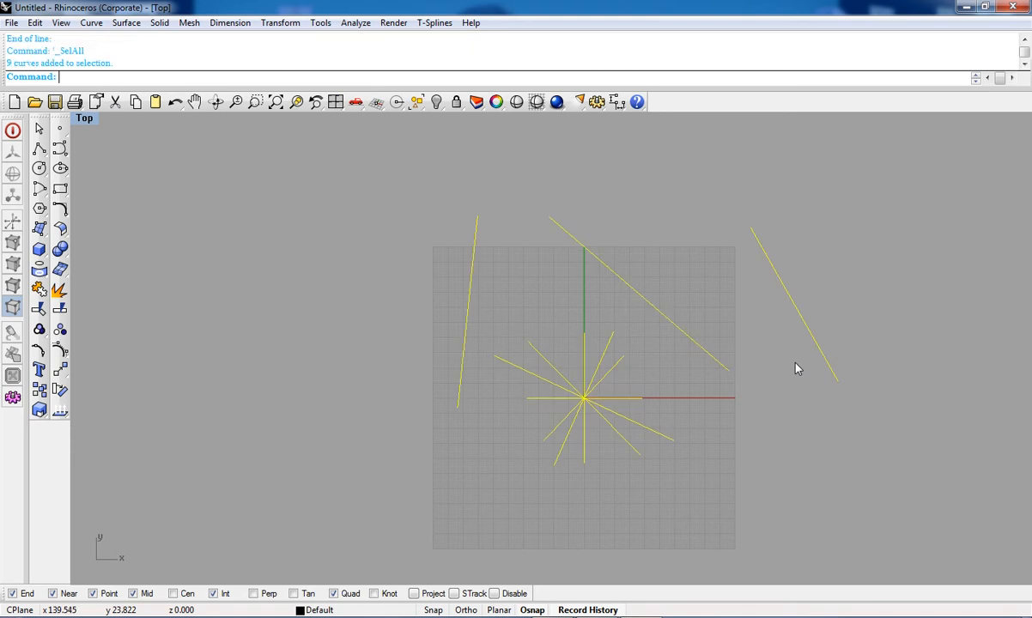
{"action": "key", "text": "Delete"}
Step: Draw a spiral-shaped control point curve through about a dozen points in the Top viewport
{"action": "scroll", "coordinate": [795, 364], "scroll_direction": "down", "scroll_amount": 3}
{"action": "right_click_drag", "start_coordinate": [709, 398], "coordinate": [709, 323]}
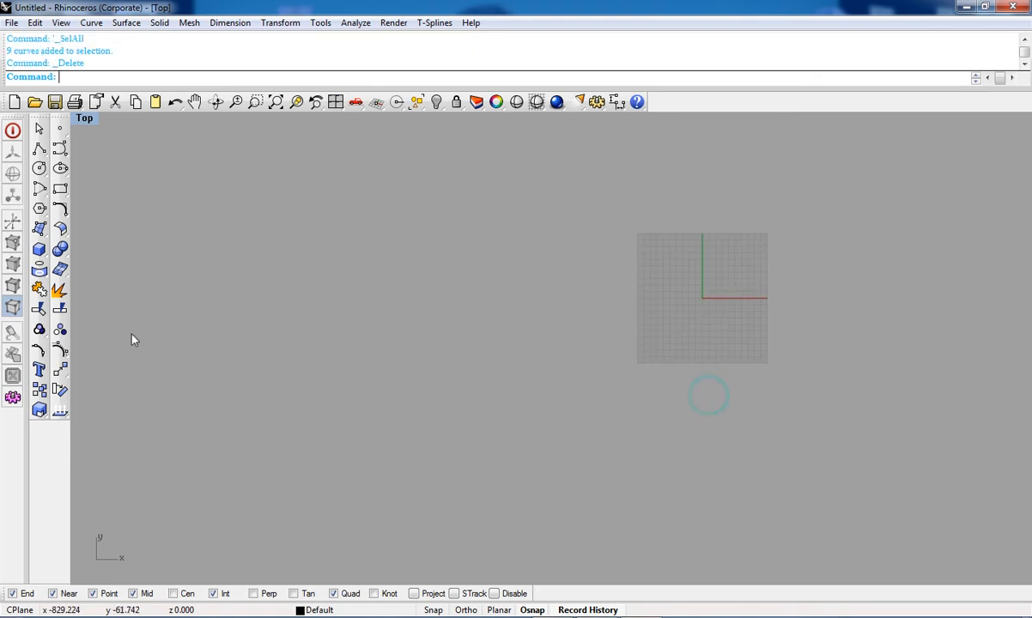
{"action": "left_click", "coordinate": [58, 150]}
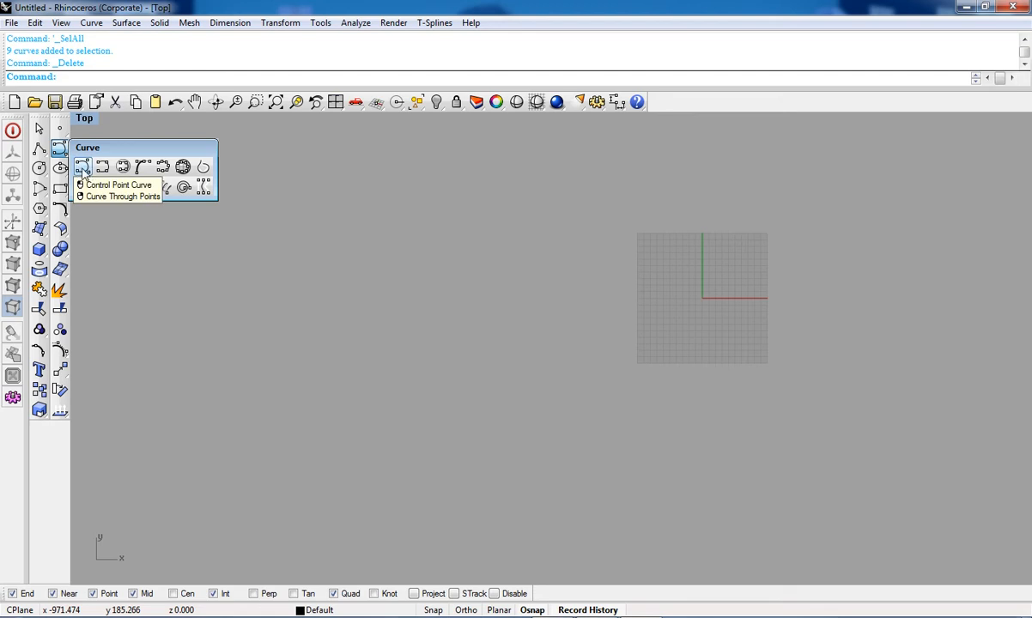
{"action": "left_click", "coordinate": [83, 168]}
{"action": "scroll", "coordinate": [708, 343], "scroll_direction": "up", "scroll_amount": 6}
{"action": "mouse_move", "coordinate": [558, 353]}
{"action": "right_mouse_down"}
{"action": "mouse_move", "coordinate": [536, 429]}
{"action": "mouse_move", "coordinate": [516, 433]}
{"action": "right_mouse_up"}
{"action": "left_click", "coordinate": [518, 433]}
{"action": "left_click", "coordinate": [496, 304]}
{"action": "left_click", "coordinate": [543, 212]}
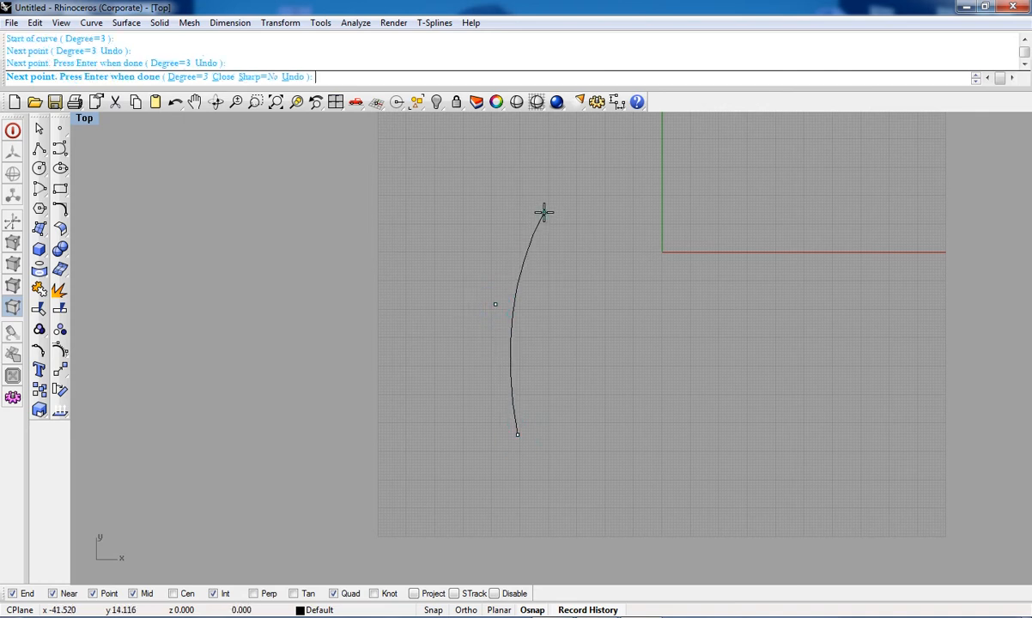
{"action": "left_click", "coordinate": [656, 204]}
{"action": "left_click", "coordinate": [758, 223]}
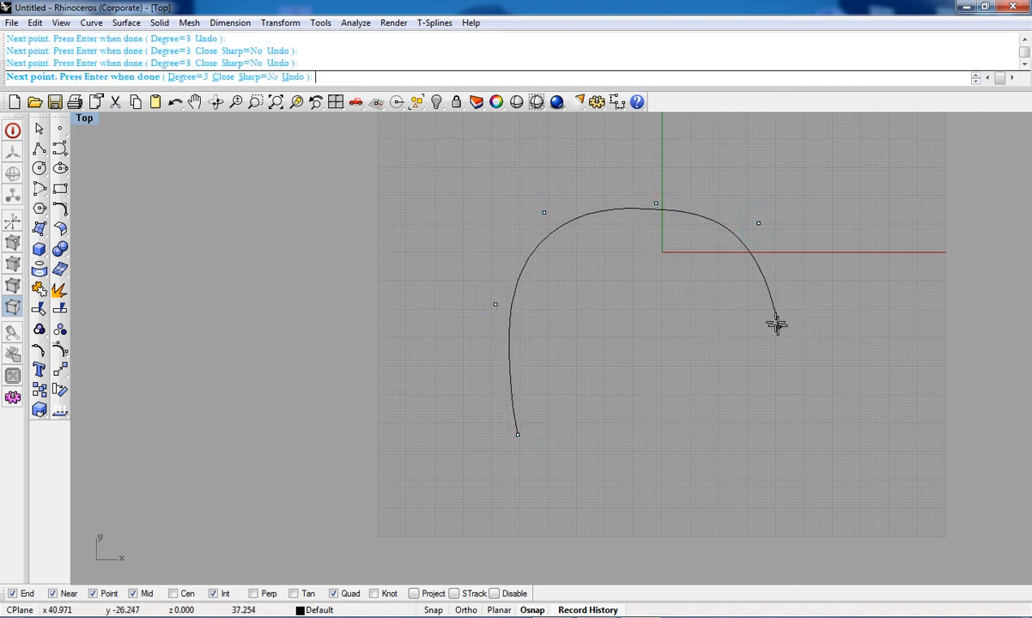
{"action": "left_click", "coordinate": [775, 308]}
{"action": "left_click", "coordinate": [765, 426]}
{"action": "left_click", "coordinate": [583, 498]}
{"action": "left_click", "coordinate": [425, 404]}
{"action": "left_click", "coordinate": [444, 253]}
{"action": "left_click", "coordinate": [527, 151]}
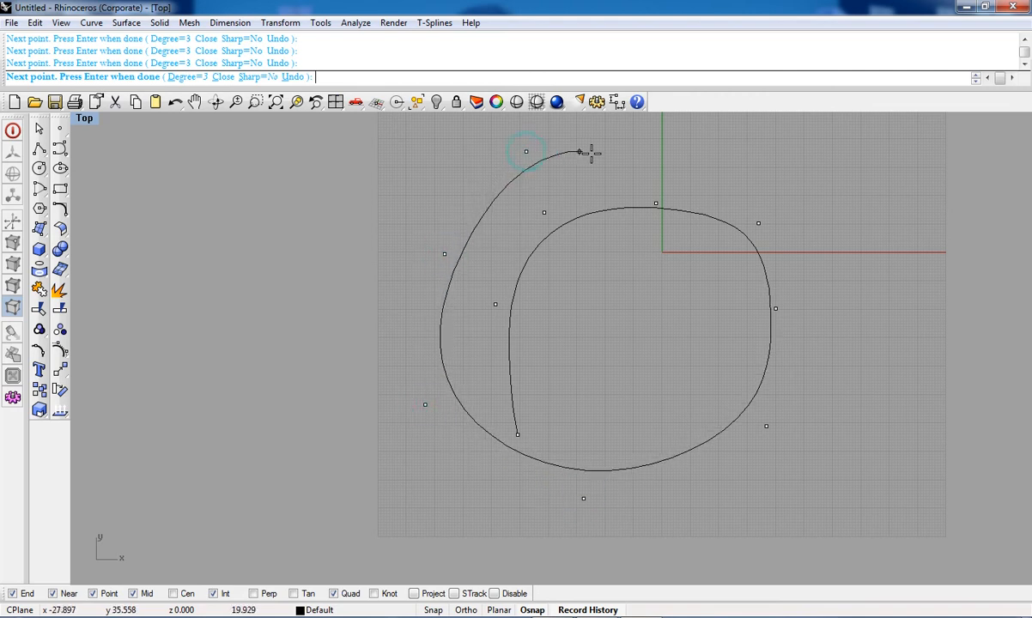
{"action": "left_click", "coordinate": [663, 183]}
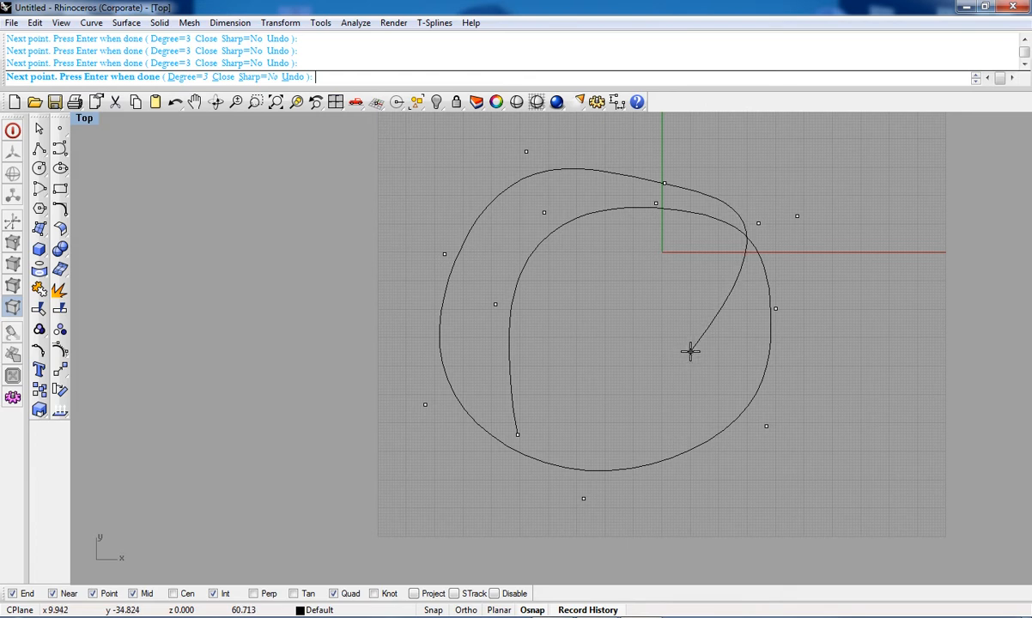
{"action": "right_click_drag", "start_coordinate": [702, 350], "coordinate": [695, 382]}
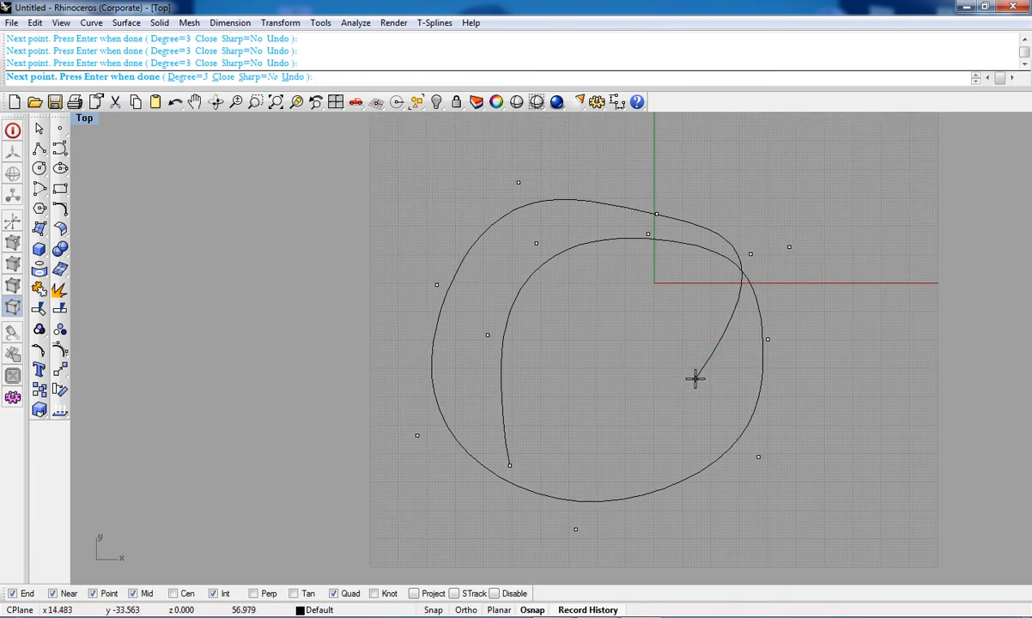
{"action": "right_click", "coordinate": [630, 367]}
Step: Draw a second looping control point curve through about a dozen points around the first one
{"action": "scroll", "coordinate": [629, 367], "scroll_direction": "down", "scroll_amount": 3}
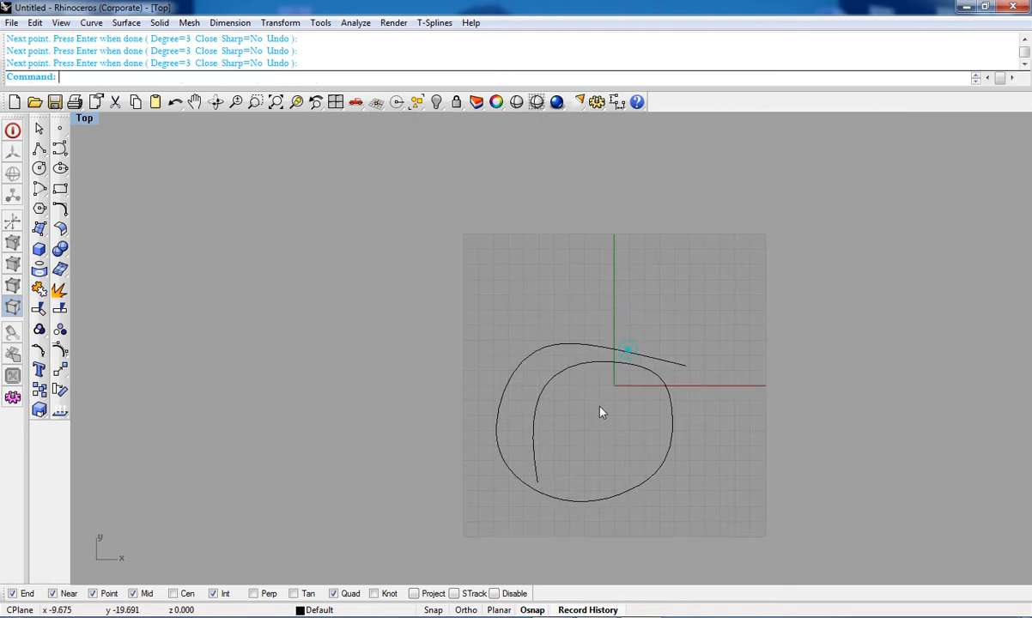
{"action": "left_click", "coordinate": [61, 153]}
{"action": "left_click", "coordinate": [82, 168]}
{"action": "scroll", "coordinate": [552, 297], "scroll_direction": "up", "scroll_amount": 3}
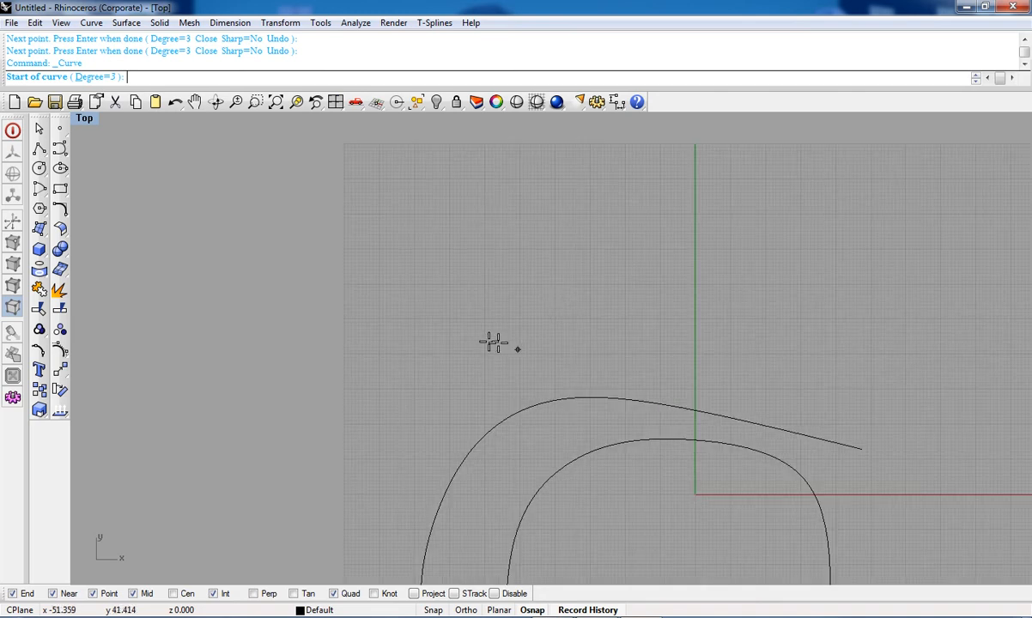
{"action": "left_click", "coordinate": [438, 377]}
{"action": "left_click", "coordinate": [447, 260]}
{"action": "left_click", "coordinate": [698, 180]}
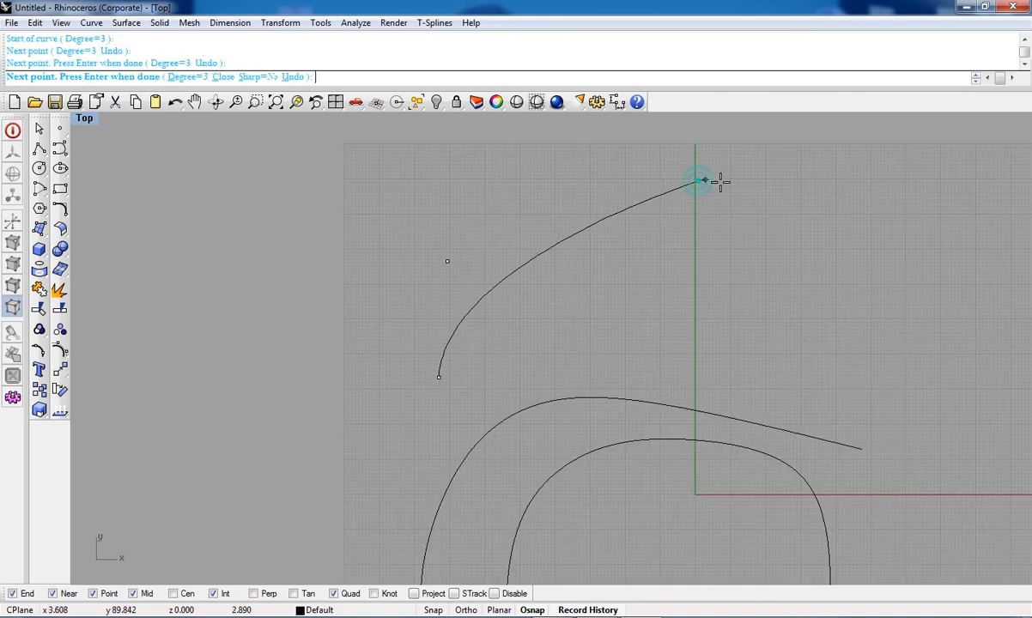
{"action": "left_click", "coordinate": [899, 231]}
{"action": "left_click", "coordinate": [983, 312]}
{"action": "right_click_drag", "start_coordinate": [983, 312], "coordinate": [788, 250]}
{"action": "left_click", "coordinate": [802, 362]}
{"action": "left_click", "coordinate": [786, 471]}
{"action": "left_click", "coordinate": [644, 317]}
{"action": "left_click", "coordinate": [462, 217]}
{"action": "left_click", "coordinate": [349, 288]}
{"action": "left_click", "coordinate": [282, 440]}
{"action": "left_click", "coordinate": [401, 500]}
{"action": "right_click", "coordinate": [488, 521]}
Step: Window-select both curves and delete them
{"action": "scroll", "coordinate": [480, 468], "scroll_direction": "down", "scroll_amount": 5}
{"action": "scroll", "coordinate": [513, 310], "scroll_direction": "up", "scroll_amount": 4}
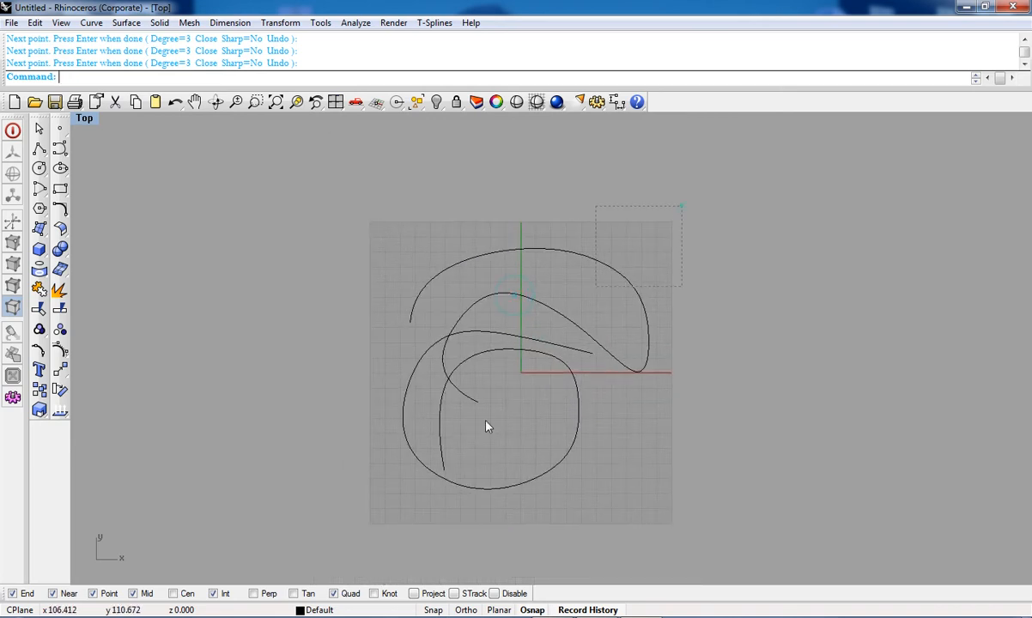
{"action": "left_click_drag", "start_coordinate": [485, 427], "coordinate": [396, 543]}
{"action": "key", "text": "Delete"}
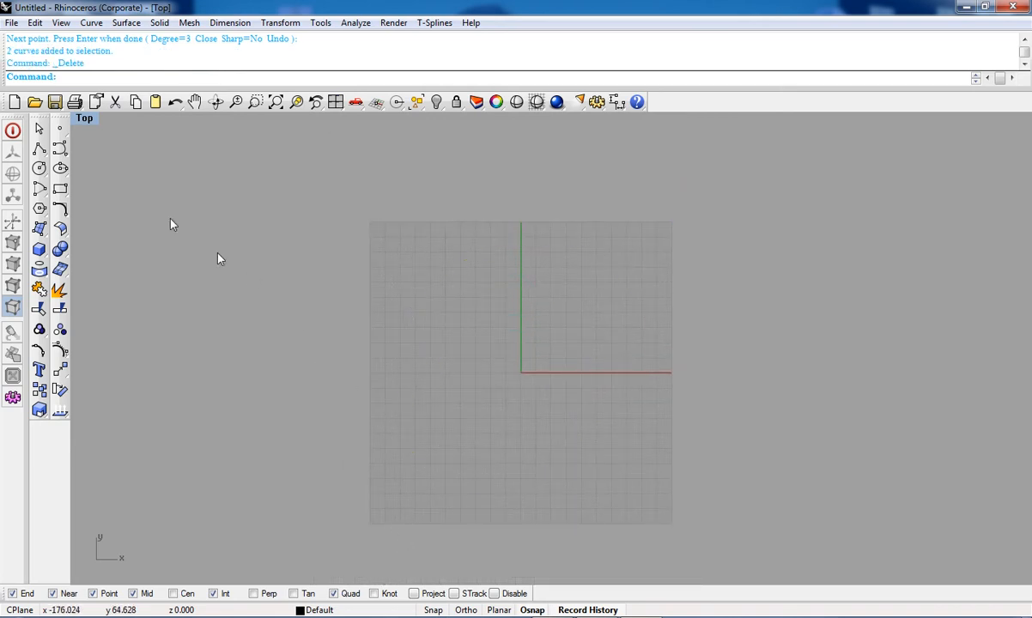
{"action": "left_click", "coordinate": [60, 153]}
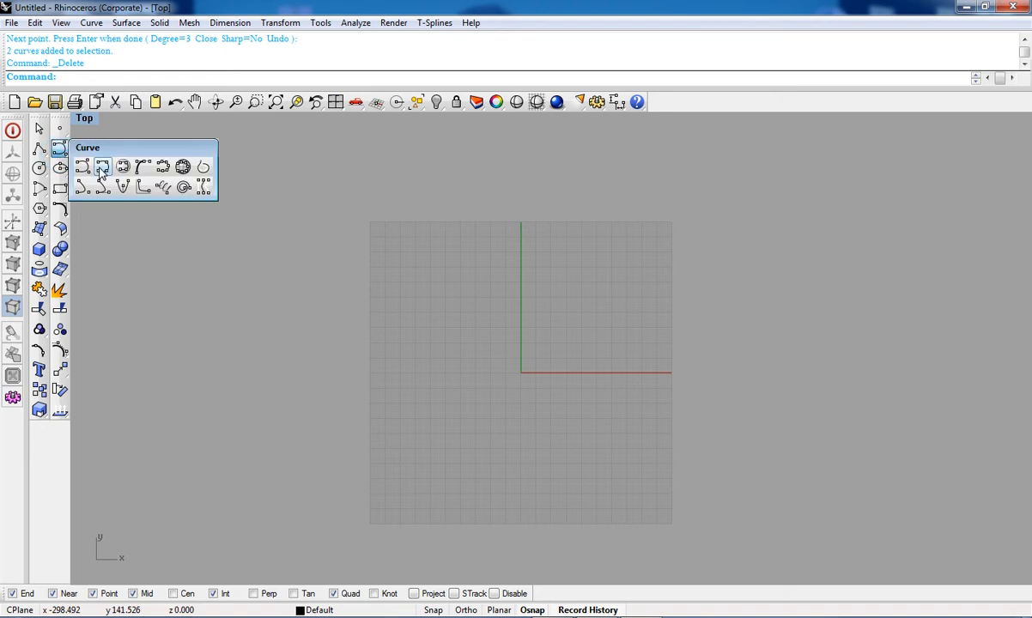
{"action": "left_click", "coordinate": [101, 172]}
{"action": "scroll", "coordinate": [512, 369], "scroll_direction": "up", "scroll_amount": 3}
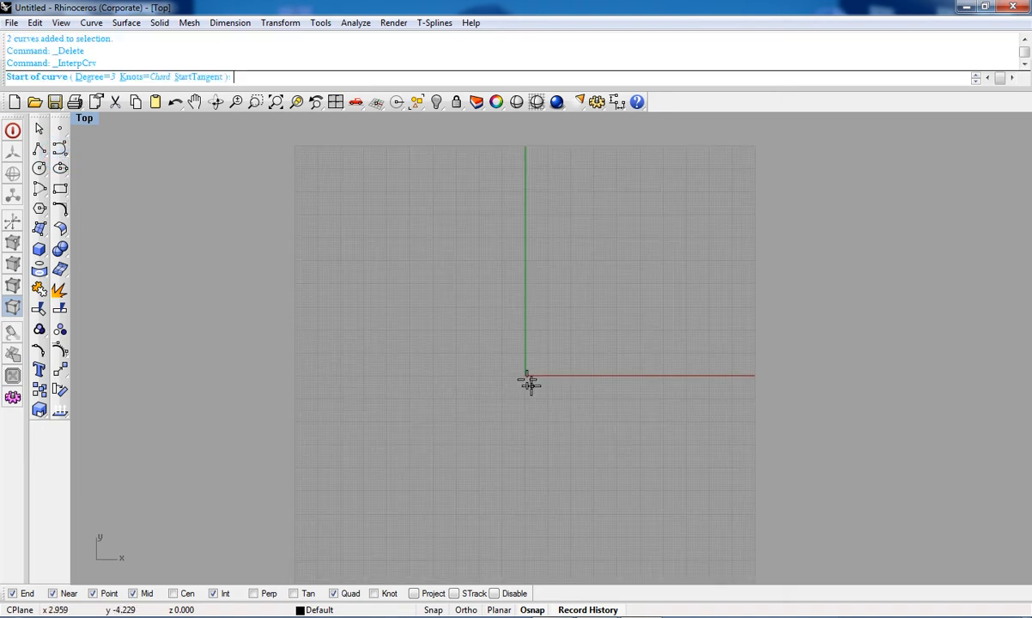
{"action": "right_click", "coordinate": [60, 153]}
{"action": "left_click", "coordinate": [60, 153]}
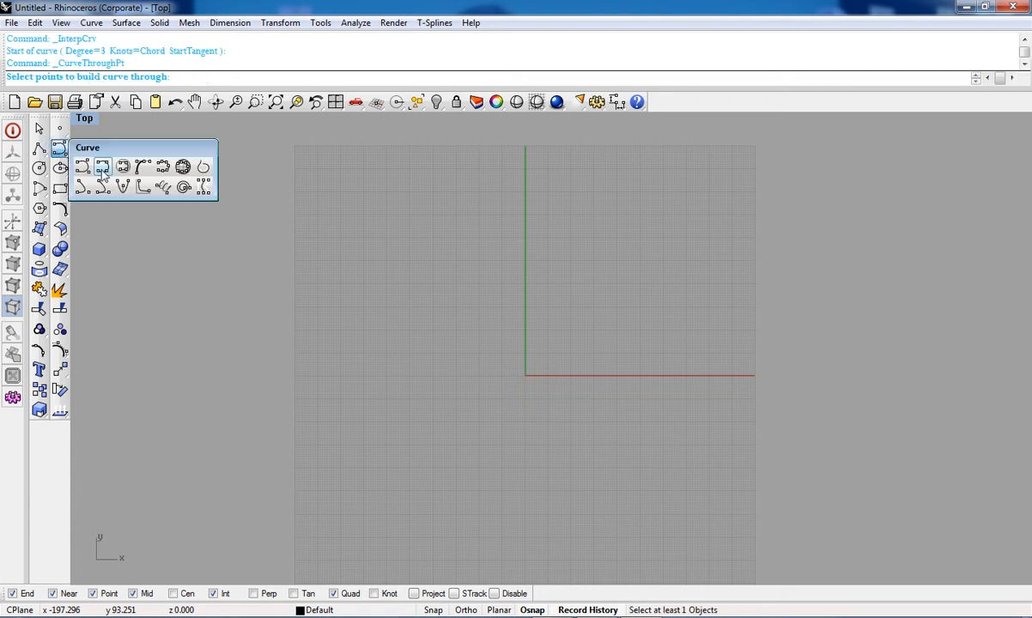
{"action": "left_click", "coordinate": [103, 175]}
{"action": "scroll", "coordinate": [523, 377], "scroll_direction": "up", "scroll_amount": 6}
{"action": "scroll", "coordinate": [433, 317], "scroll_direction": "down", "scroll_amount": 6}
{"action": "scroll", "coordinate": [433, 316], "scroll_direction": "down", "scroll_amount": 8}
{"action": "key", "text": "Escape"}
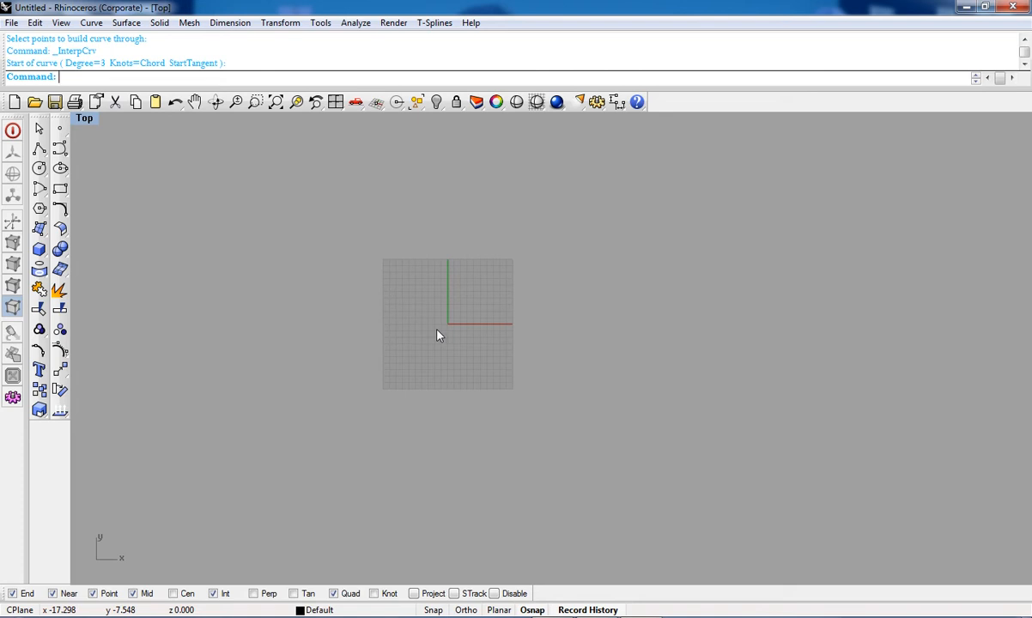
Step: Show the Background Bitmap toolbar and start placing a background bitmap in the Top viewport
{"action": "right_click", "coordinate": [697, 104]}
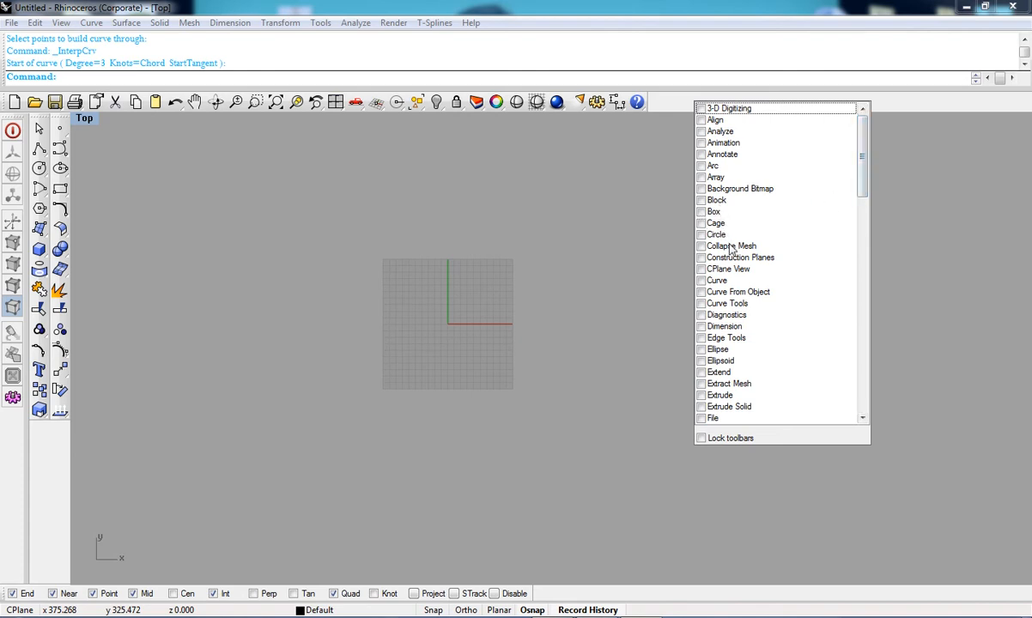
{"action": "left_click", "coordinate": [702, 189]}
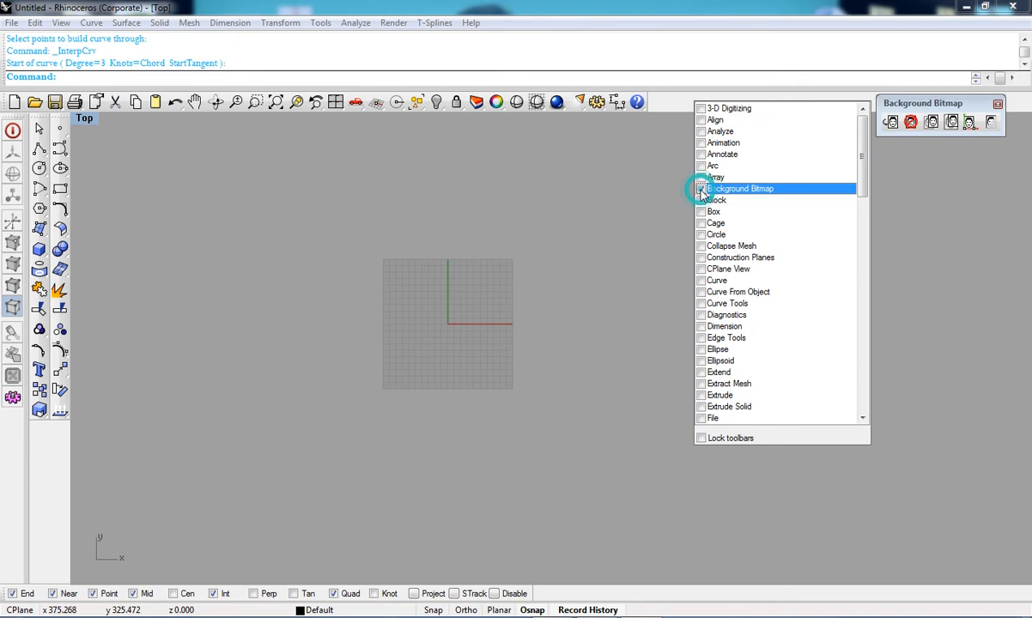
{"action": "left_click", "coordinate": [891, 122]}
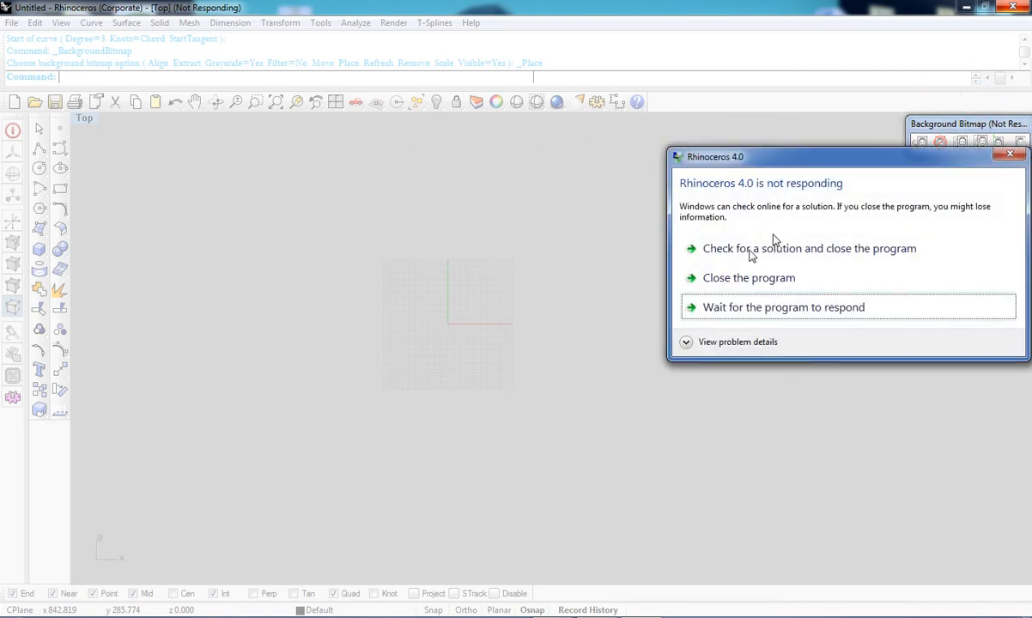
{"action": "left_click", "coordinate": [1007, 157]}
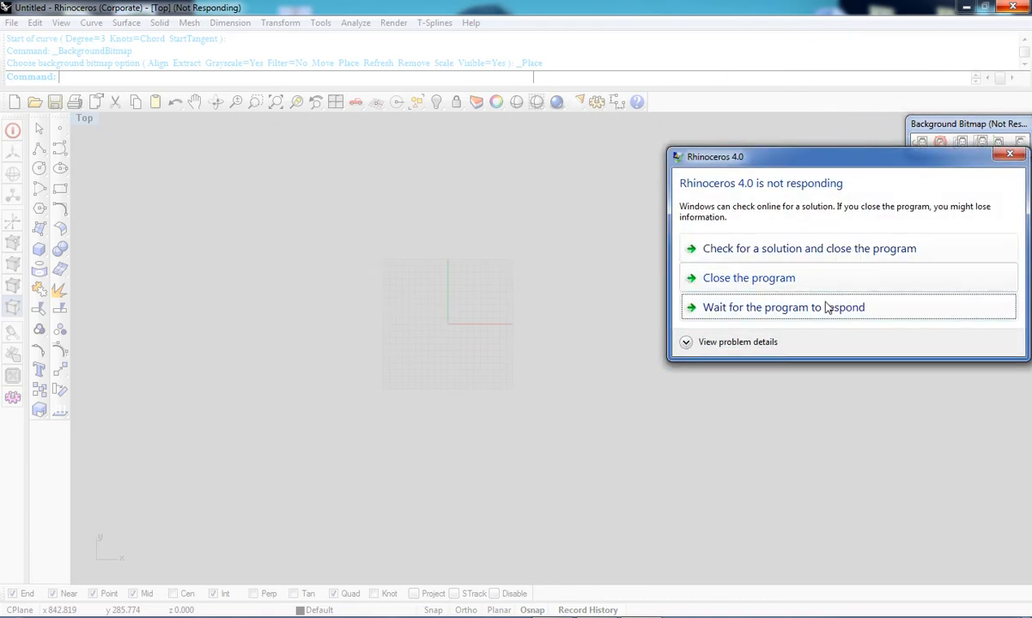
{"action": "left_click", "coordinate": [813, 309]}
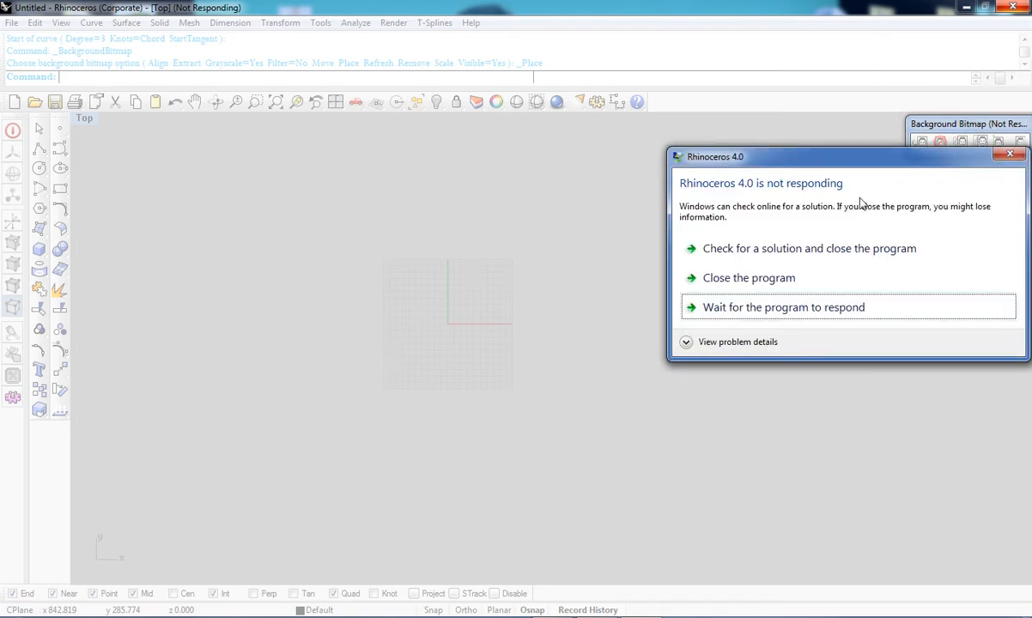
{"action": "left_click", "coordinate": [918, 311]}
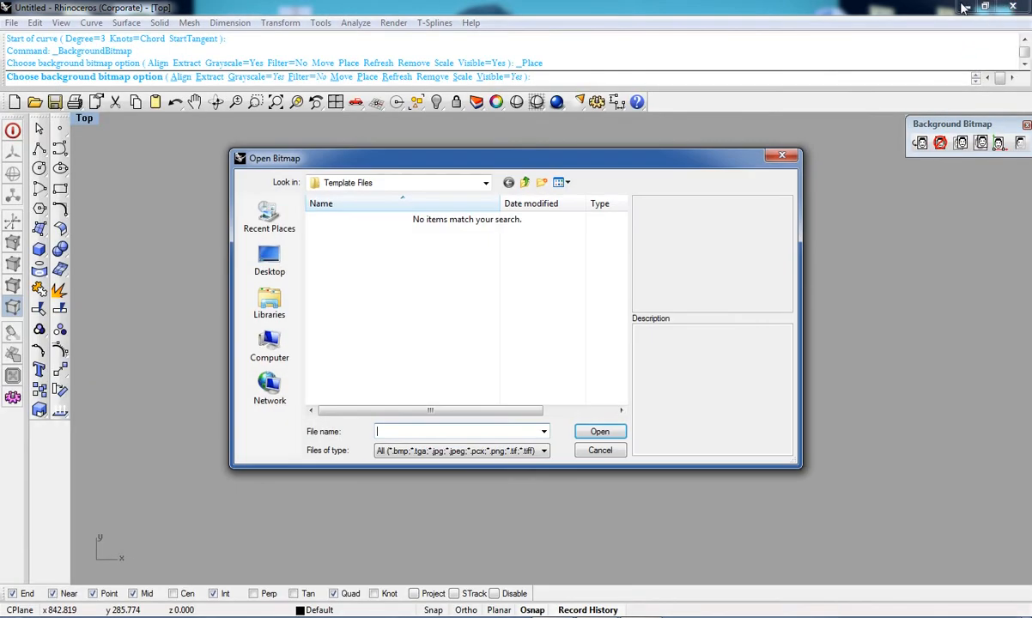
Step: Place the image '2 drowing and surfacing' from the Desktop jpg folder as the Top viewport background, spanning a wide rectangle
{"action": "left_click", "coordinate": [523, 184]}
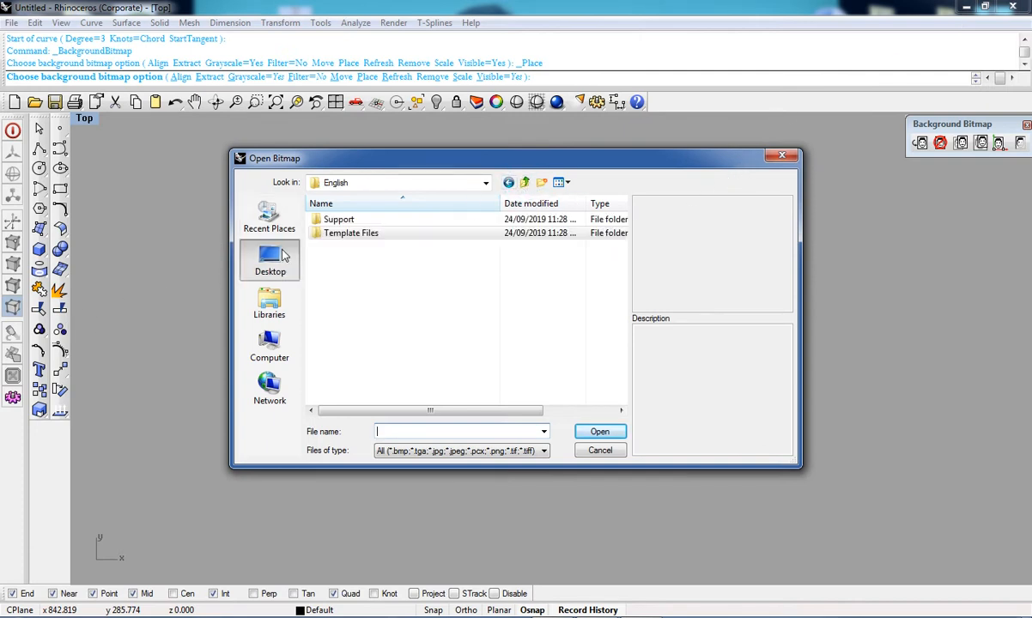
{"action": "left_click", "coordinate": [283, 255]}
{"action": "left_click_drag", "start_coordinate": [622, 230], "coordinate": [622, 306]}
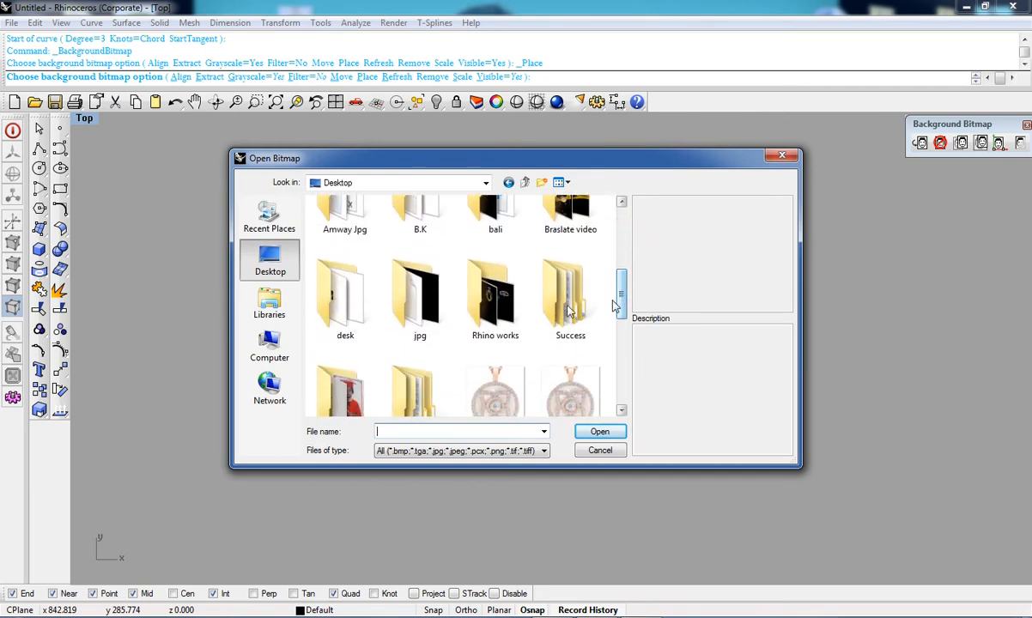
{"action": "double_click", "coordinate": [438, 318]}
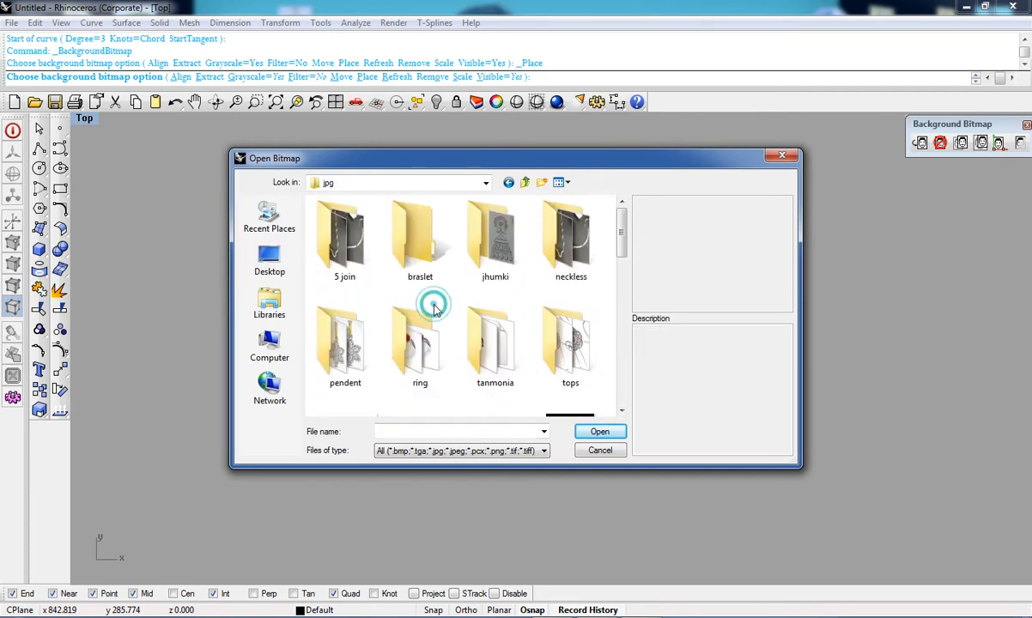
{"action": "left_click_drag", "start_coordinate": [622, 244], "coordinate": [627, 296]}
{"action": "left_click", "coordinate": [419, 234]}
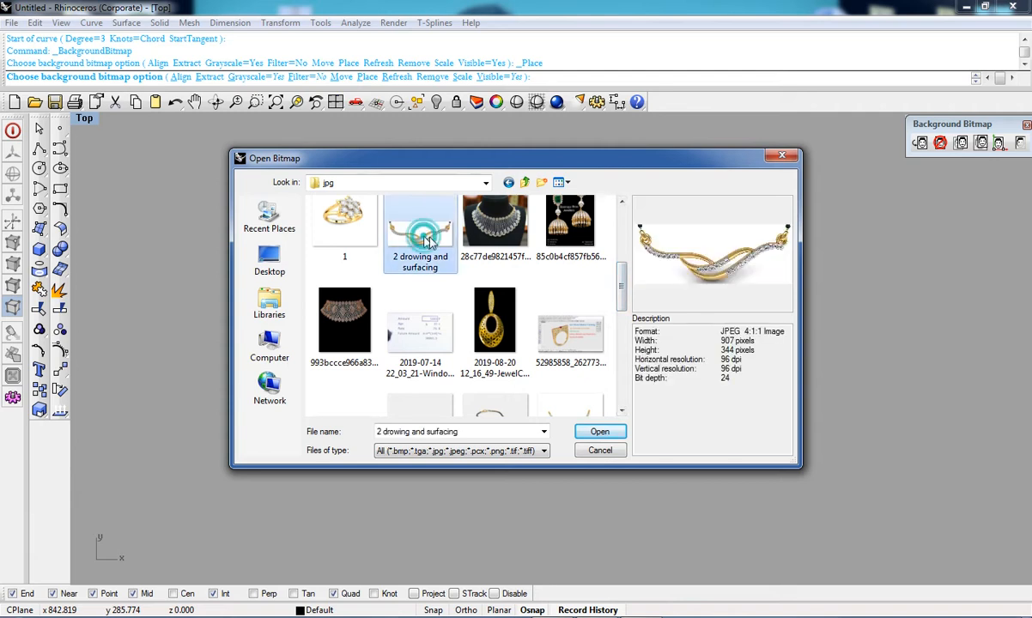
{"action": "left_click", "coordinate": [584, 438]}
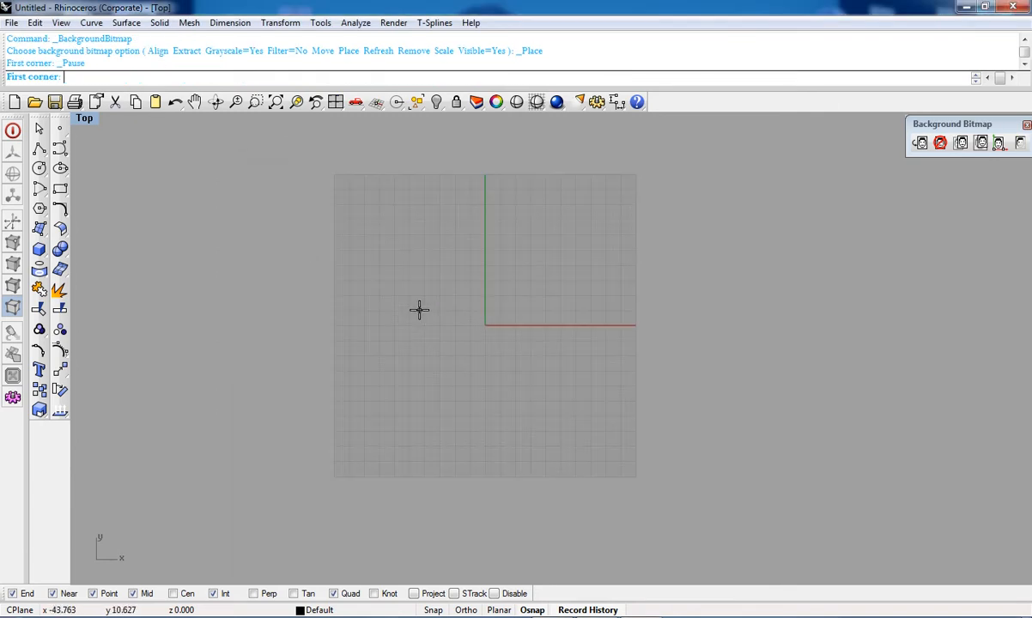
{"action": "left_click", "coordinate": [346, 234]}
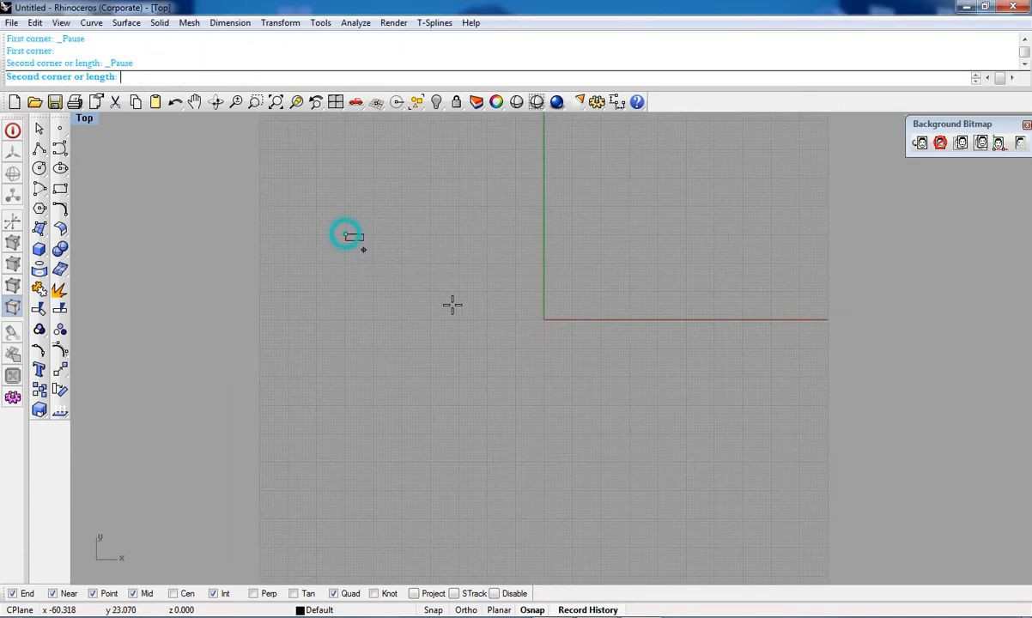
{"action": "left_click", "coordinate": [788, 510]}
Step: Scale the background bitmap with a factor of 1 about a point near the centre of the pendant design
{"action": "scroll", "coordinate": [601, 387], "scroll_direction": "up", "scroll_amount": 6}
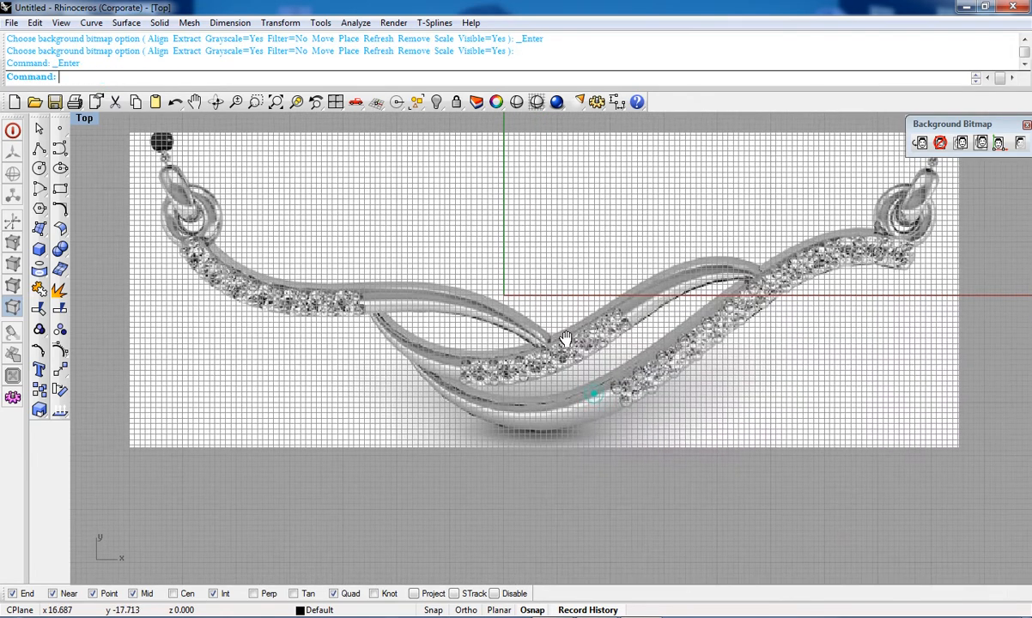
{"action": "right_click_drag", "start_coordinate": [590, 394], "coordinate": [619, 445]}
{"action": "right_click_drag", "start_coordinate": [553, 385], "coordinate": [569, 450]}
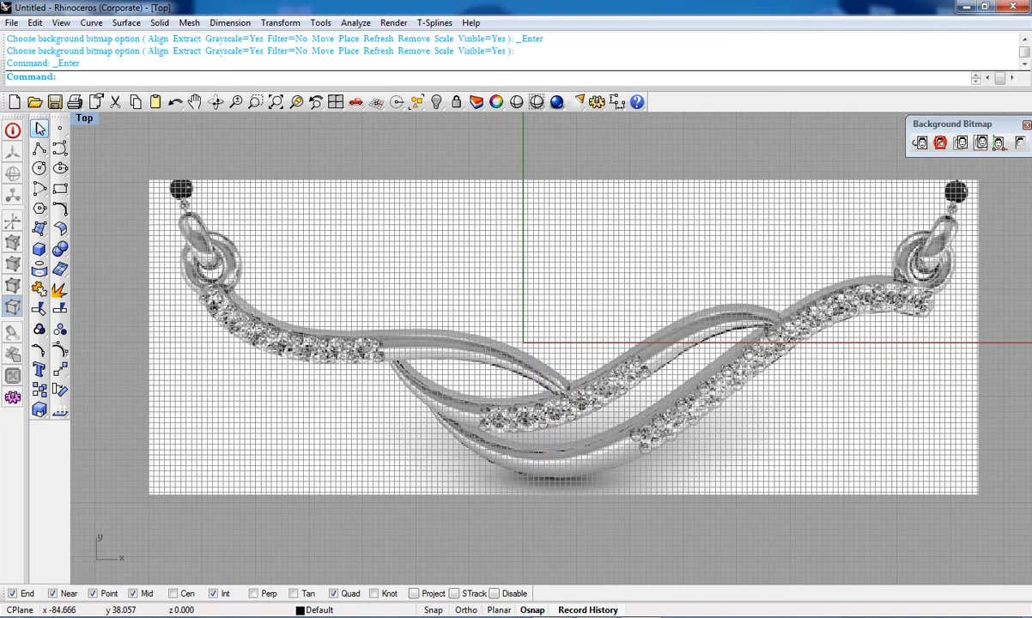
{"action": "right_click_drag", "start_coordinate": [656, 404], "coordinate": [695, 408]}
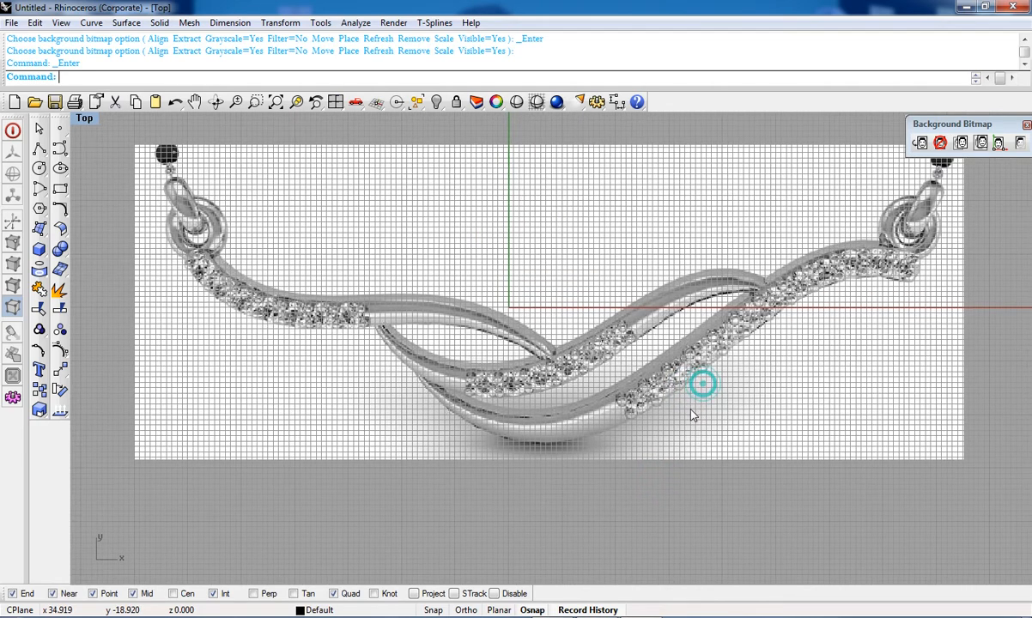
{"action": "scroll", "coordinate": [521, 393], "scroll_direction": "down", "scroll_amount": 2}
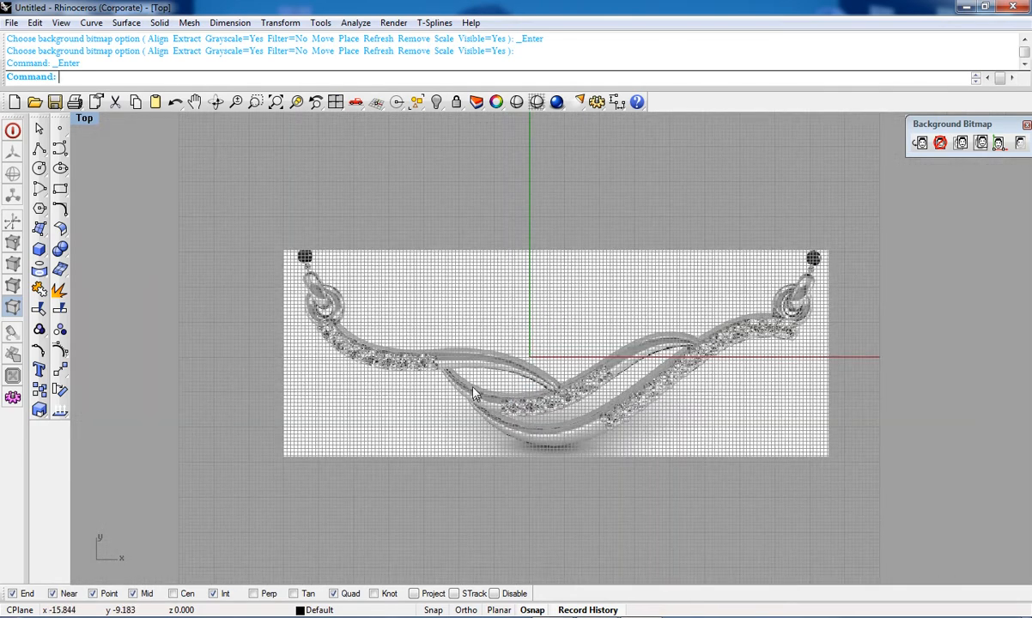
{"action": "scroll", "coordinate": [473, 395], "scroll_direction": "up", "scroll_amount": 3}
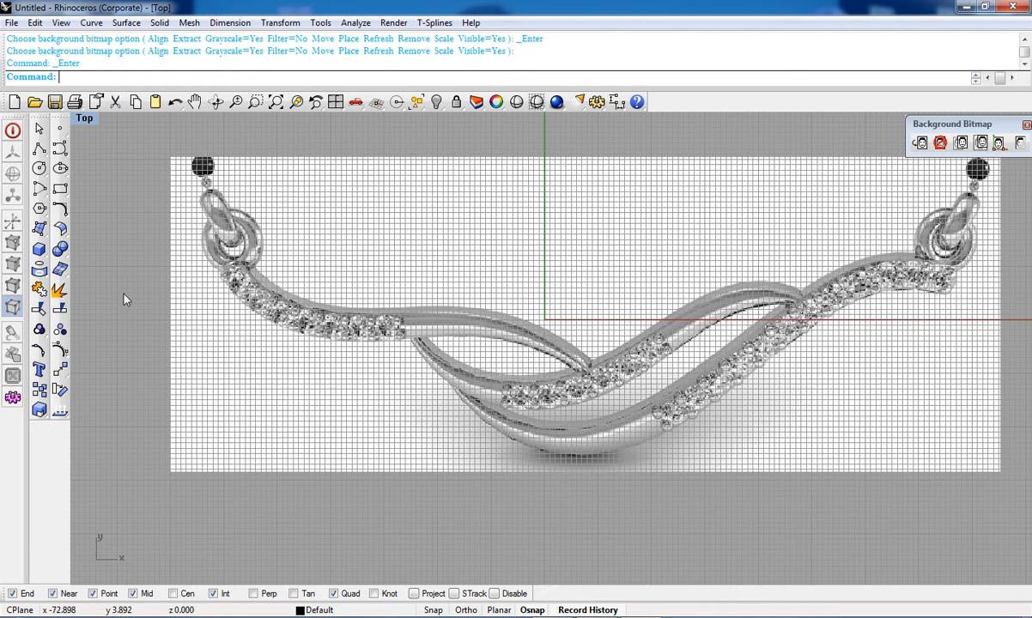
{"action": "left_click", "coordinate": [60, 369]}
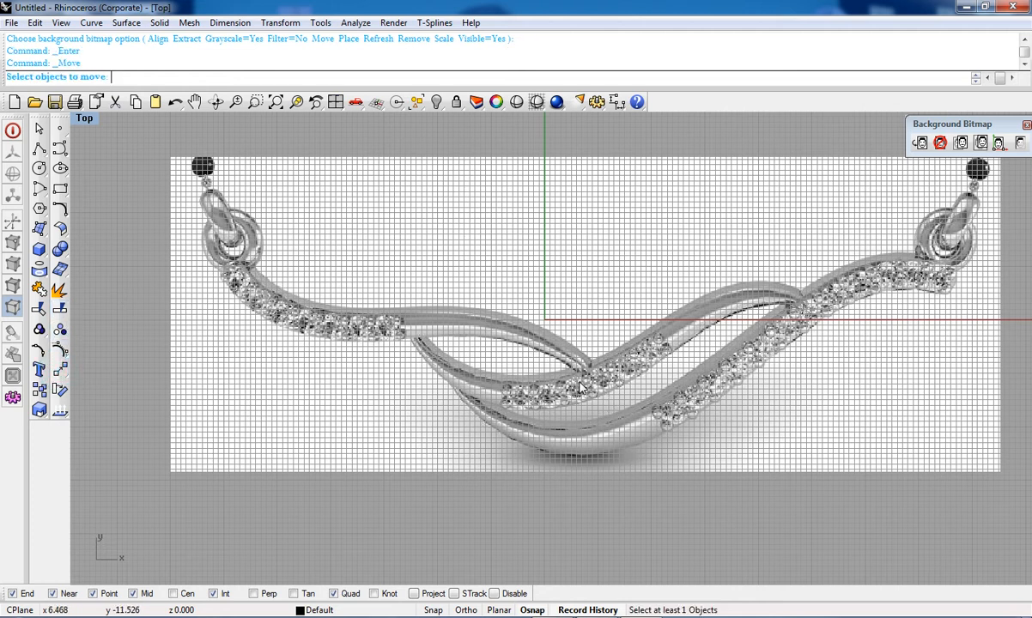
{"action": "key", "text": "Escape"}
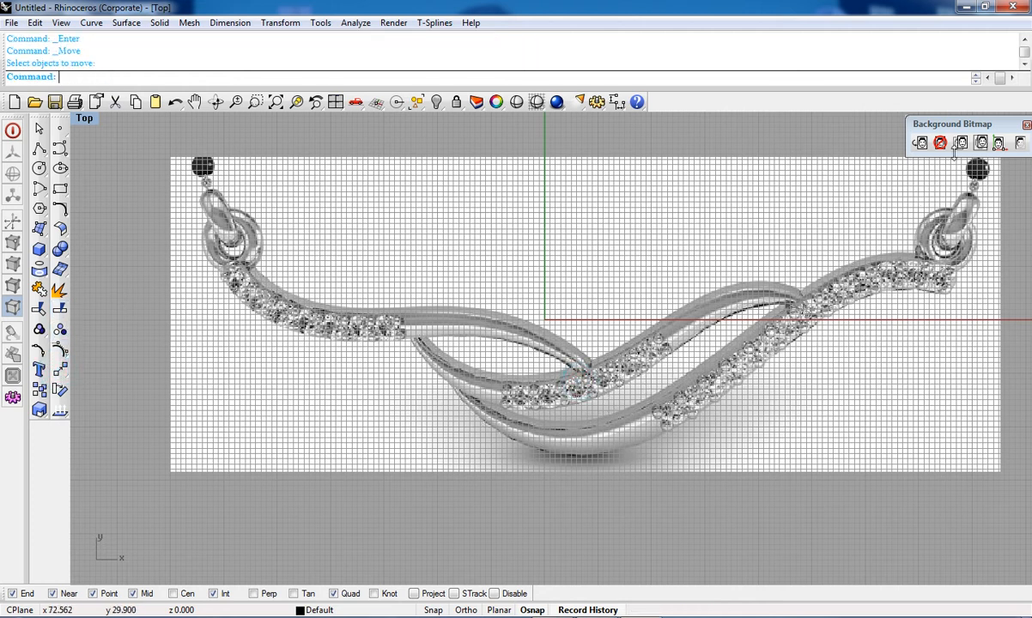
{"action": "left_click", "coordinate": [981, 143]}
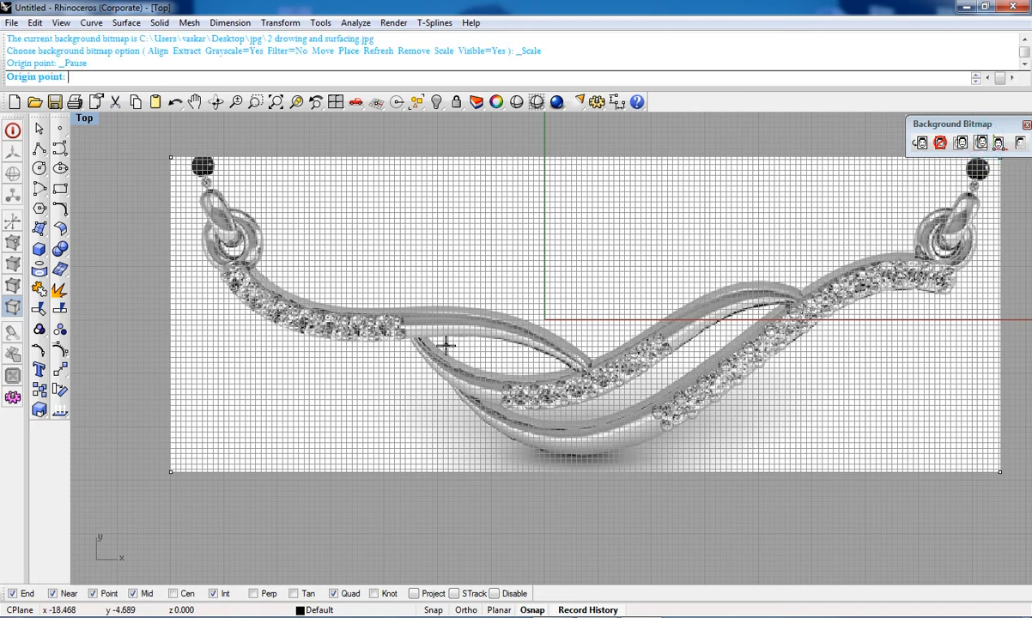
{"action": "scroll", "coordinate": [525, 376], "scroll_direction": "up", "scroll_amount": 5}
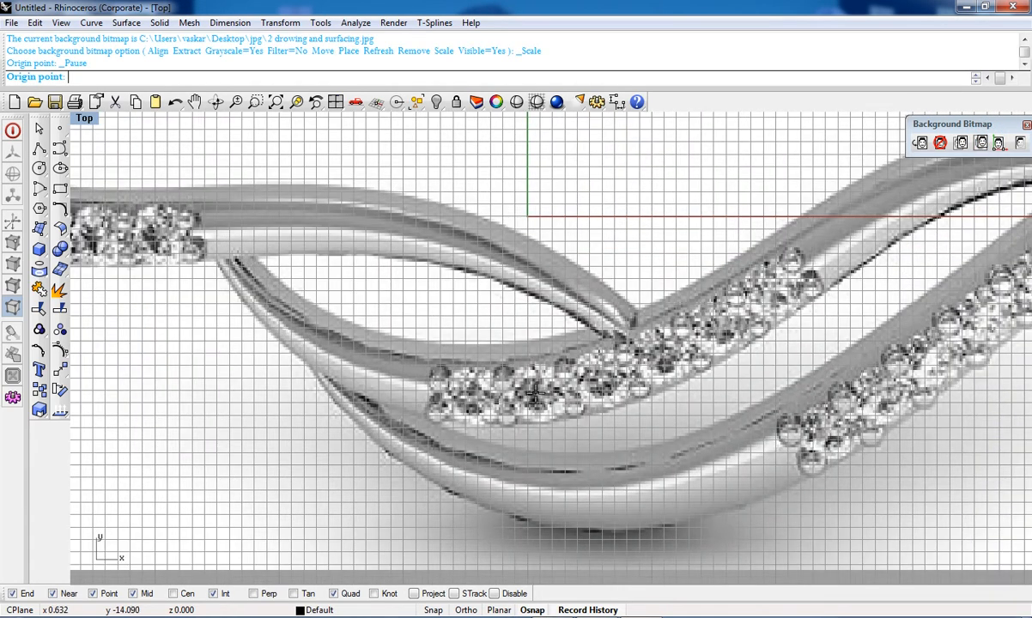
{"action": "left_click", "coordinate": [533, 391]}
{"action": "key", "text": "Return"}
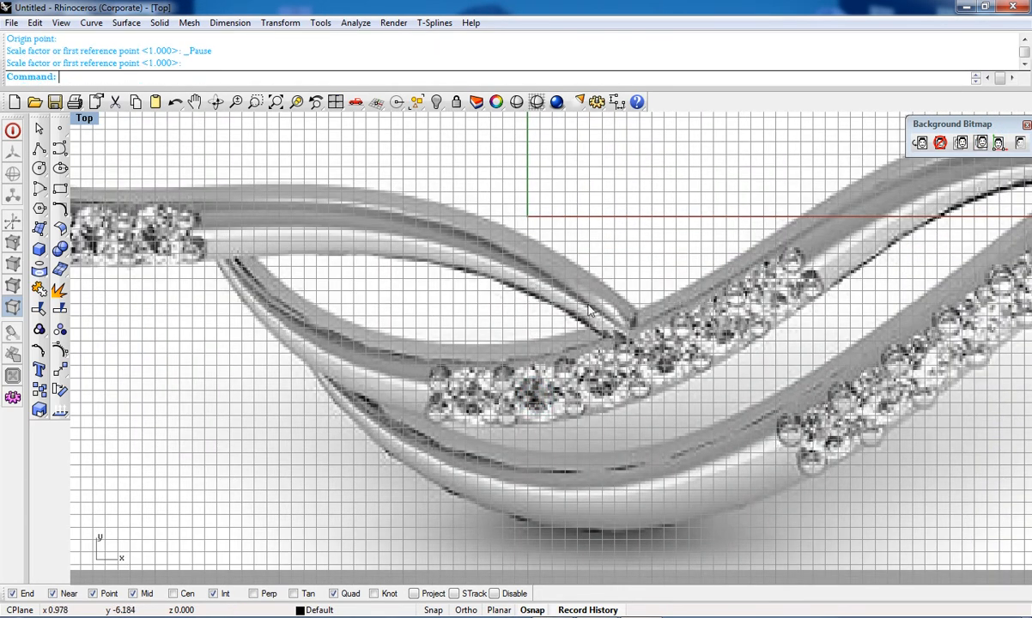
Step: Move the background bitmap from the centre of the pendant design to the origin point 0
{"action": "left_click", "coordinate": [961, 143]}
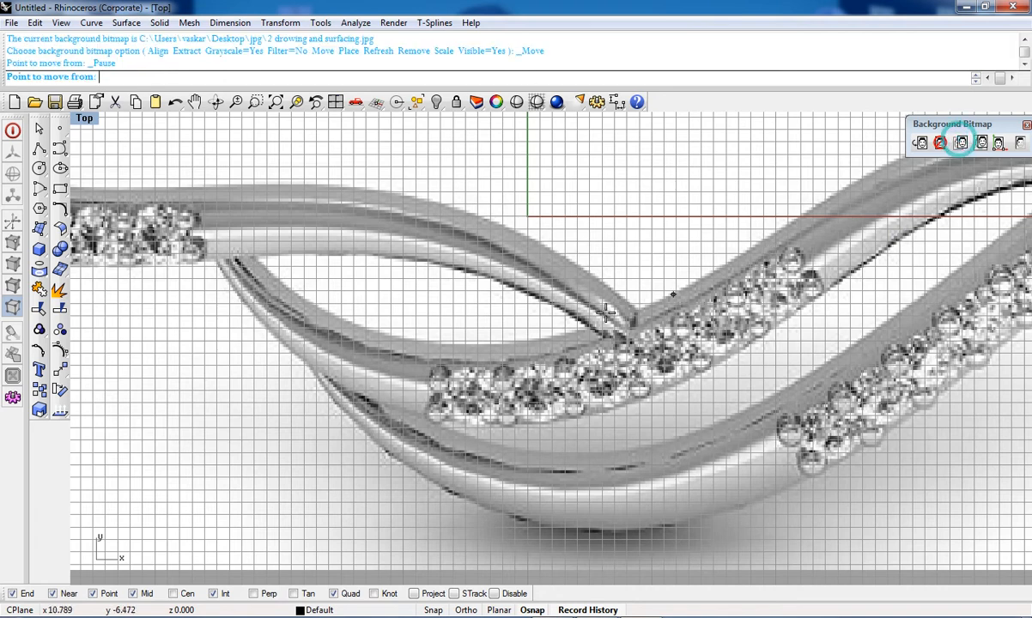
{"action": "left_click", "coordinate": [534, 393]}
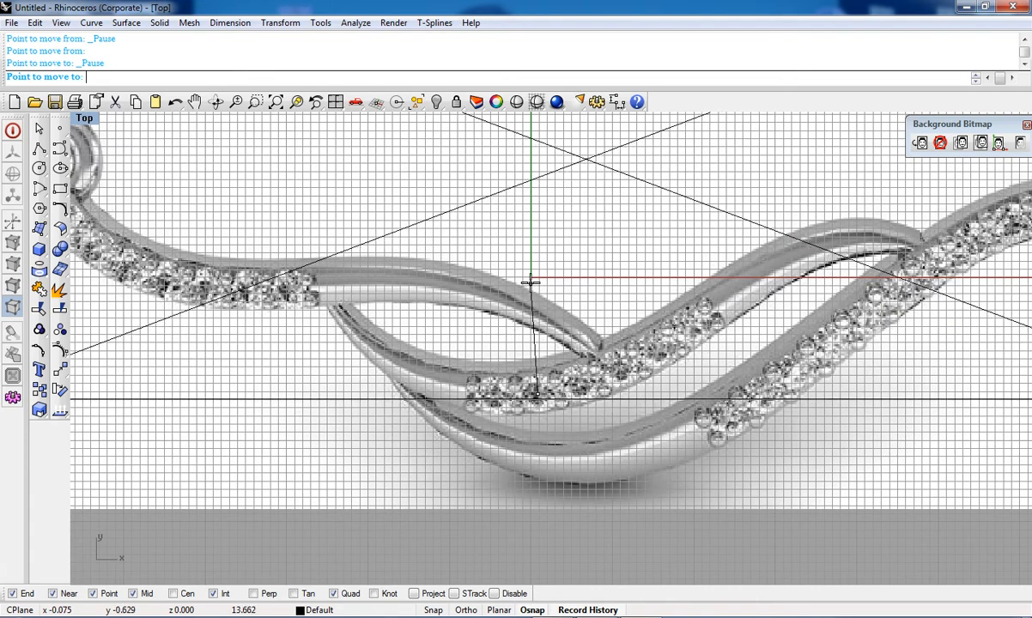
{"action": "type", "text": "0"}
{"action": "key", "text": "Return"}
Step: Trace the lower edge of the pendant's central band with an interpolated curve from the left crossing to the right crossing
{"action": "scroll", "coordinate": [527, 282], "scroll_direction": "down", "scroll_amount": 4}
{"action": "right_click_drag", "start_coordinate": [522, 283], "coordinate": [529, 374]}
{"action": "scroll", "coordinate": [540, 352], "scroll_direction": "down", "scroll_amount": 4}
{"action": "scroll", "coordinate": [537, 349], "scroll_direction": "up", "scroll_amount": 4}
{"action": "right_click_drag", "start_coordinate": [576, 408], "coordinate": [560, 449]}
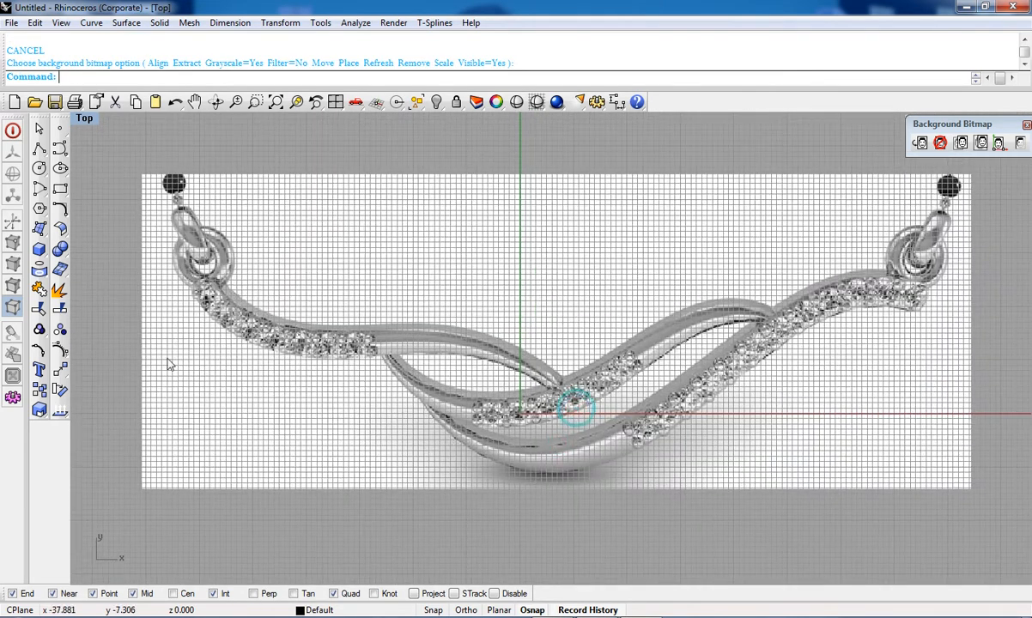
{"action": "left_click", "coordinate": [59, 149]}
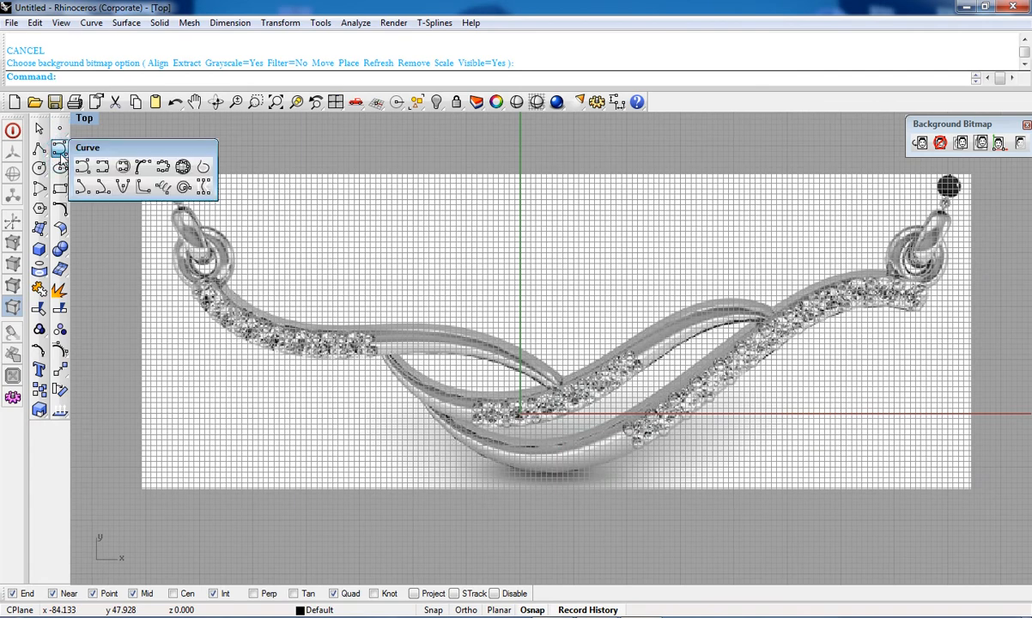
{"action": "left_click", "coordinate": [102, 168]}
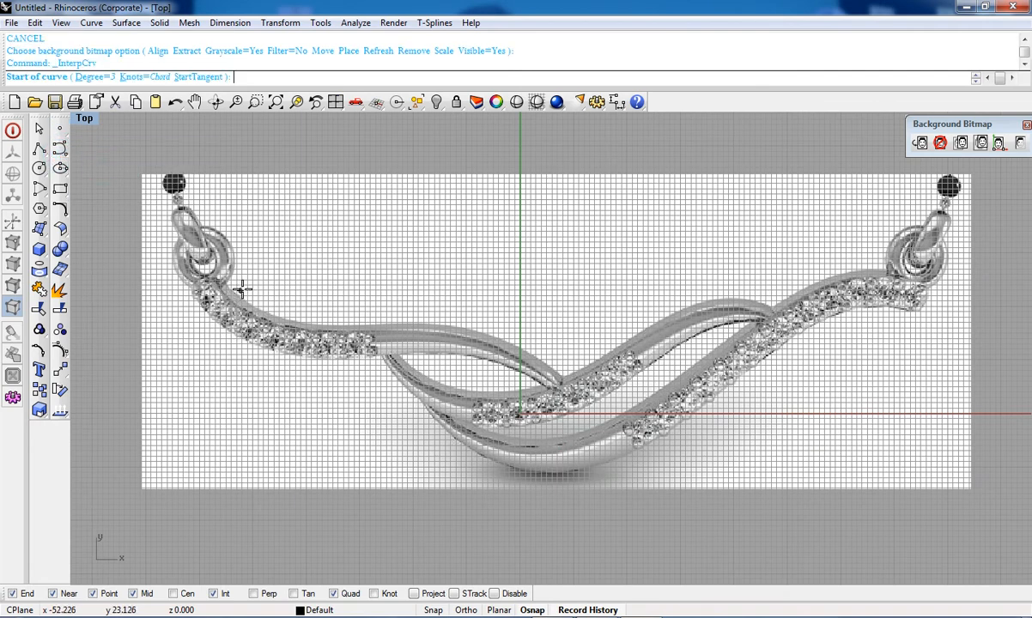
{"action": "scroll", "coordinate": [242, 286], "scroll_direction": "up", "scroll_amount": 5}
{"action": "right_click_drag", "start_coordinate": [445, 444], "coordinate": [526, 484]}
{"action": "scroll", "coordinate": [408, 418], "scroll_direction": "up", "scroll_amount": 2}
{"action": "scroll", "coordinate": [373, 382], "scroll_direction": "down", "scroll_amount": 4}
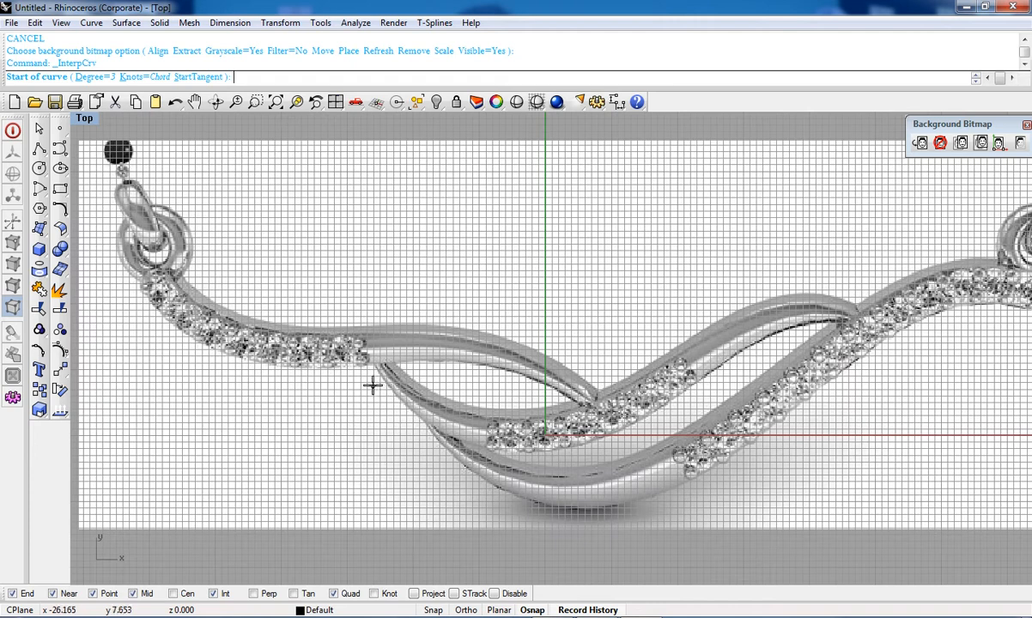
{"action": "scroll", "coordinate": [378, 369], "scroll_direction": "up", "scroll_amount": 4}
{"action": "left_click", "coordinate": [376, 349]}
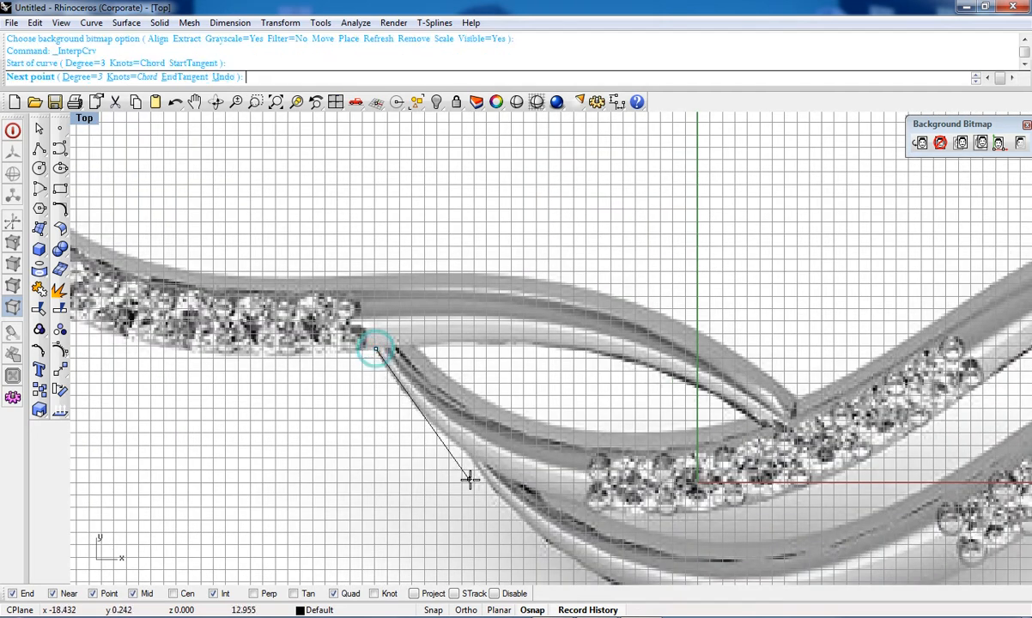
{"action": "left_click", "coordinate": [455, 440]}
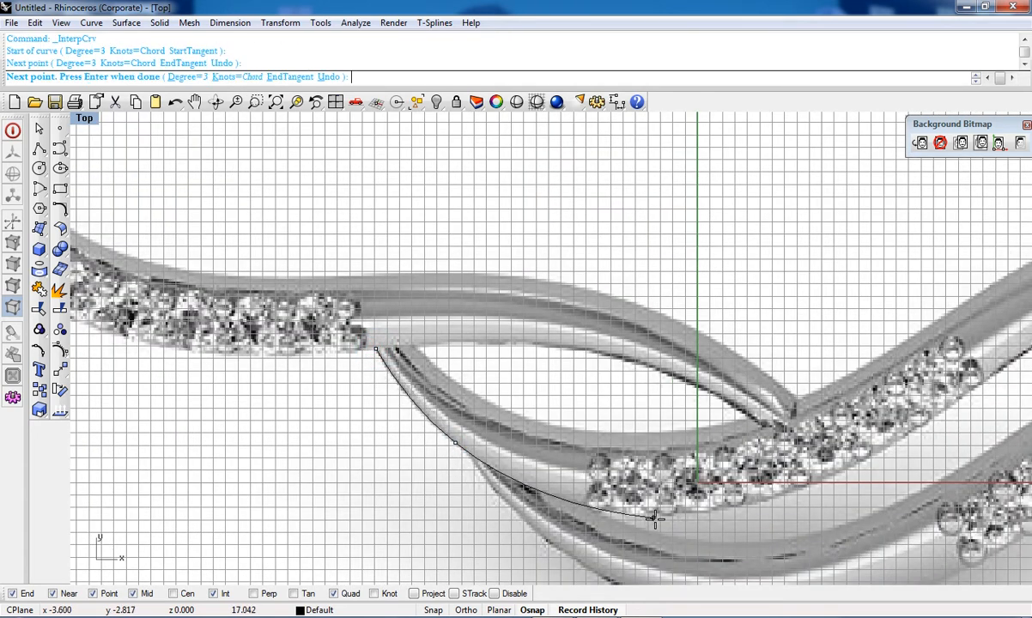
{"action": "left_click", "coordinate": [658, 512]}
{"action": "right_click_drag", "start_coordinate": [662, 513], "coordinate": [504, 539]}
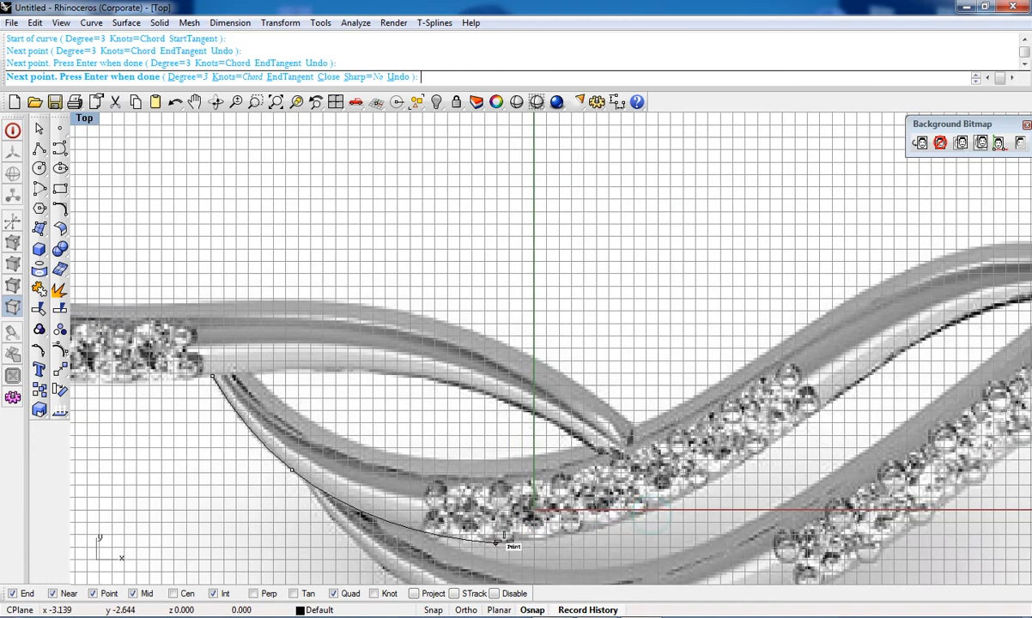
{"action": "left_click", "coordinate": [651, 513]}
{"action": "left_click", "coordinate": [767, 401]}
{"action": "right_click_drag", "start_coordinate": [828, 406], "coordinate": [659, 488]}
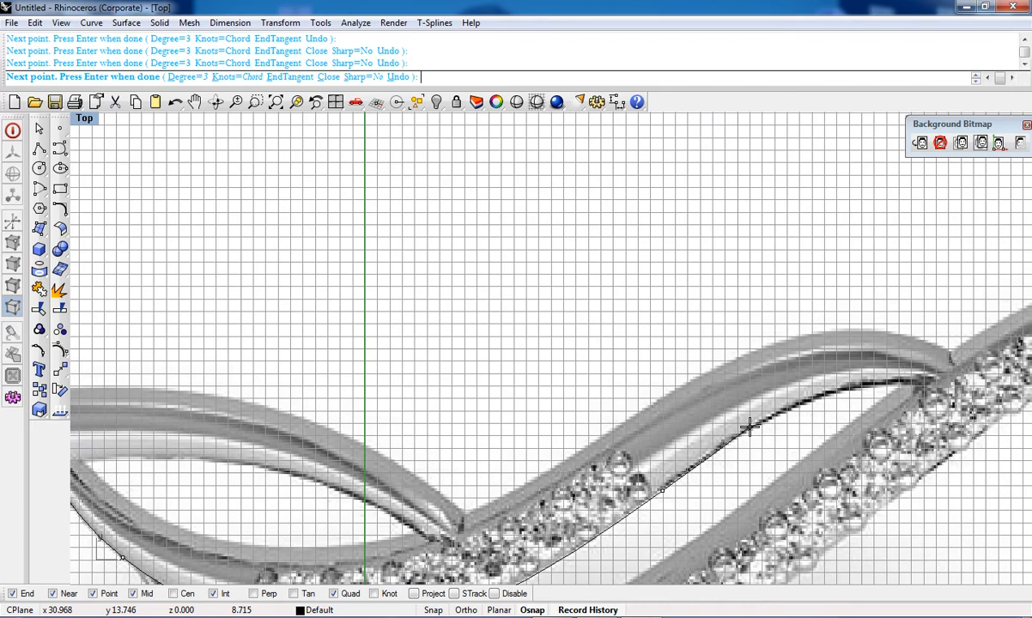
{"action": "left_click", "coordinate": [753, 424]}
{"action": "left_click", "coordinate": [867, 385]}
{"action": "left_click", "coordinate": [928, 384]}
{"action": "right_click", "coordinate": [926, 385]}
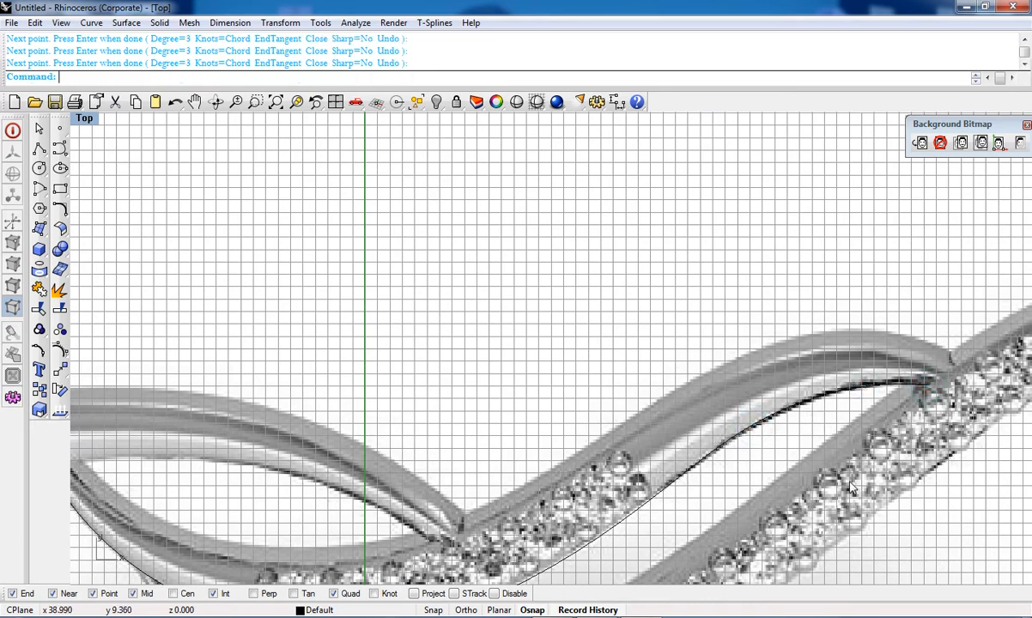
Step: Hide the background bitmap to inspect the traced curve, then show it again
{"action": "scroll", "coordinate": [845, 481], "scroll_direction": "down", "scroll_amount": 4}
{"action": "right_click_drag", "start_coordinate": [824, 482], "coordinate": [794, 384]}
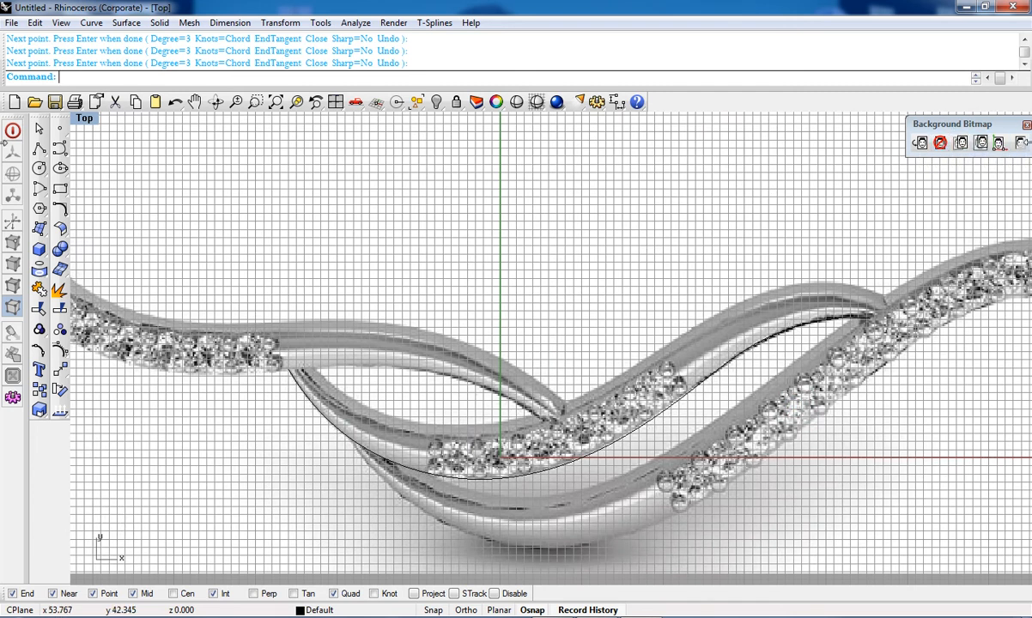
{"action": "left_click", "coordinate": [1020, 145]}
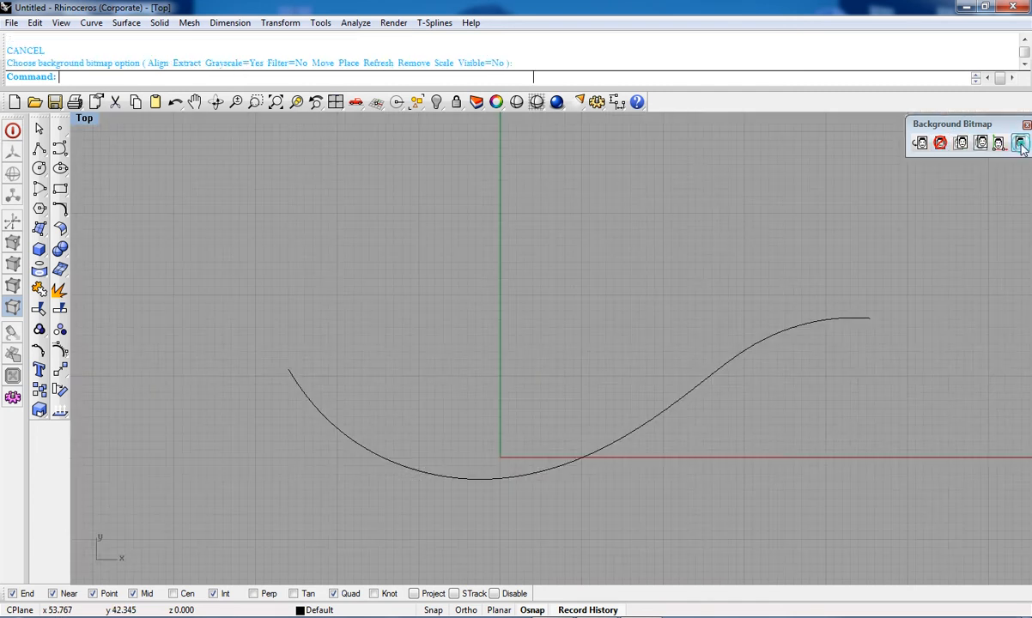
{"action": "scroll", "coordinate": [704, 351], "scroll_direction": "up", "scroll_amount": 3}
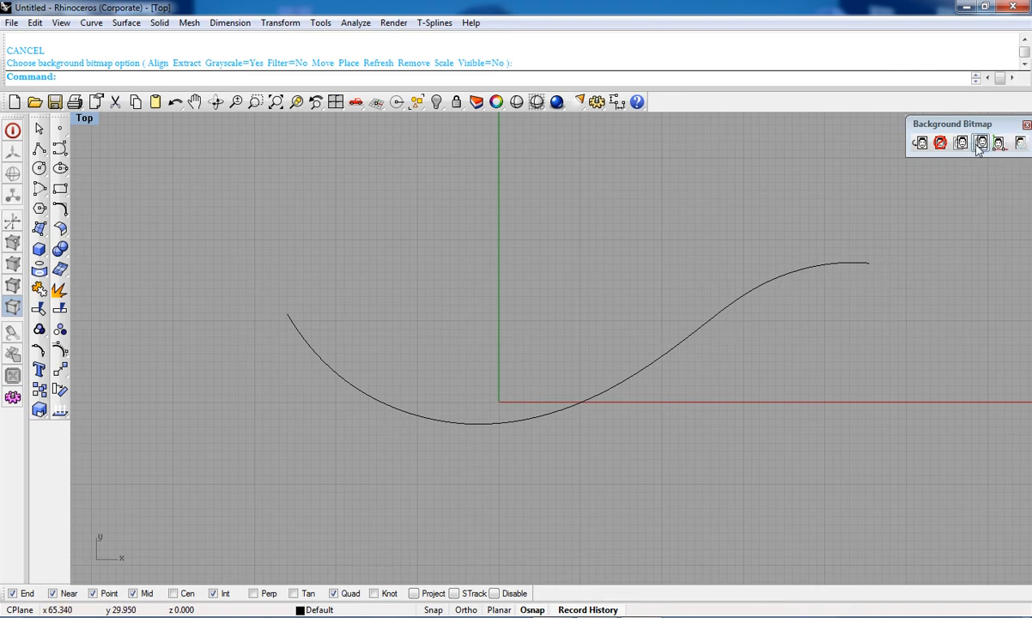
{"action": "left_click", "coordinate": [1020, 144]}
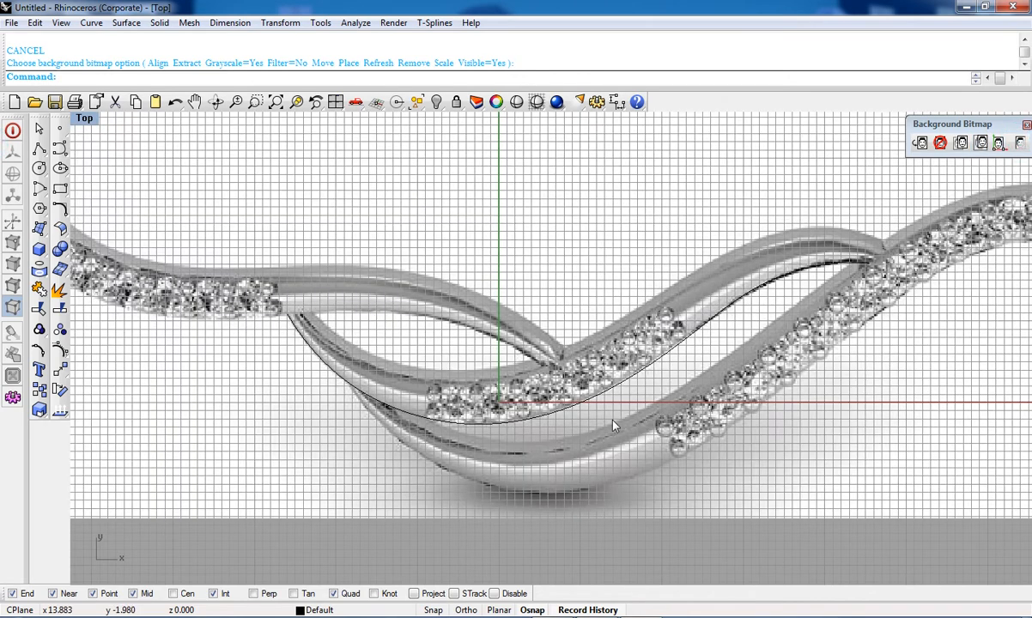
Step: Trace the pendant's upper band with a control point curve from the left crossing toward the right crossing
{"action": "left_click", "coordinate": [610, 420]}
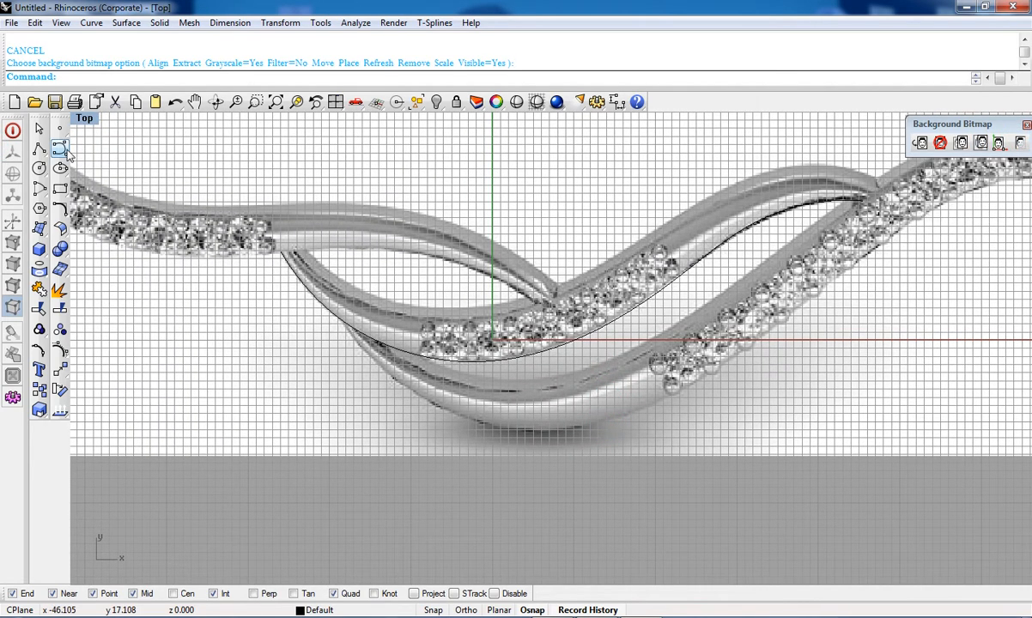
{"action": "left_click", "coordinate": [65, 152]}
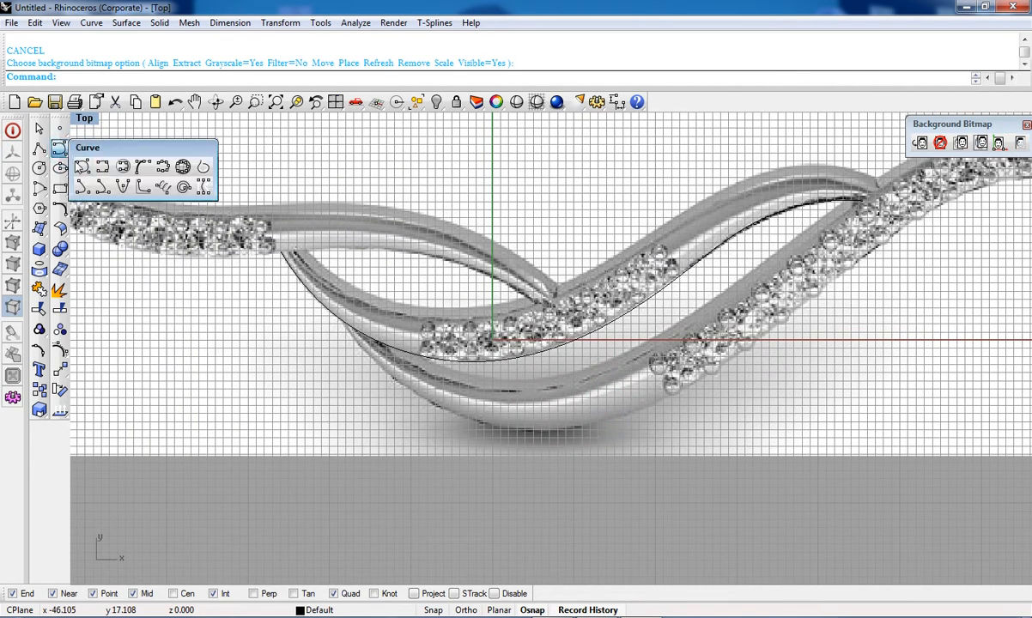
{"action": "left_click", "coordinate": [82, 168]}
{"action": "scroll", "coordinate": [266, 289], "scroll_direction": "up", "scroll_amount": 4}
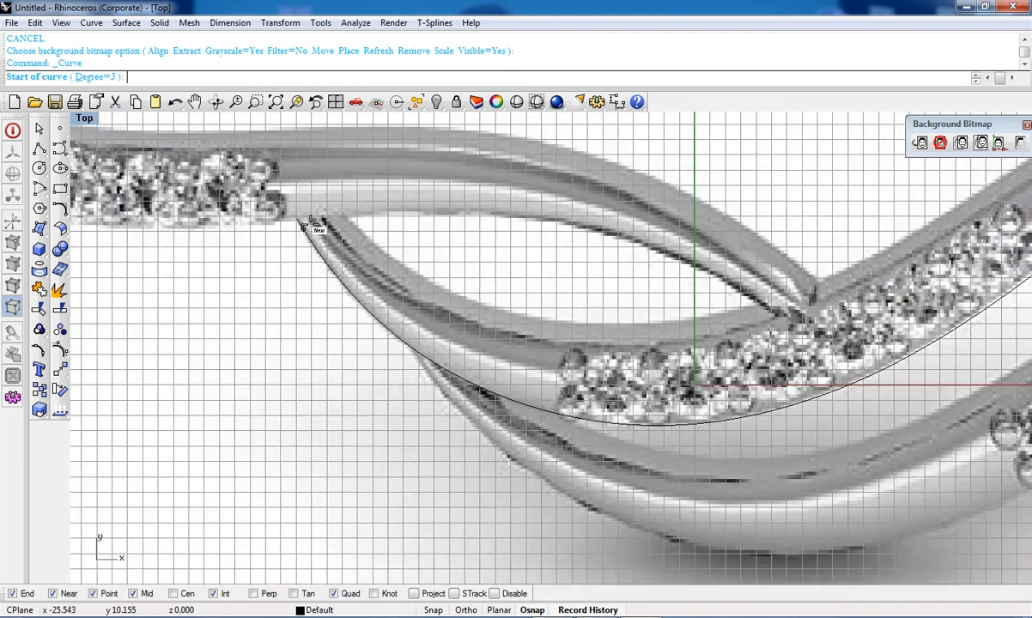
{"action": "left_click", "coordinate": [299, 219]}
{"action": "scroll", "coordinate": [291, 219], "scroll_direction": "down", "scroll_amount": 4}
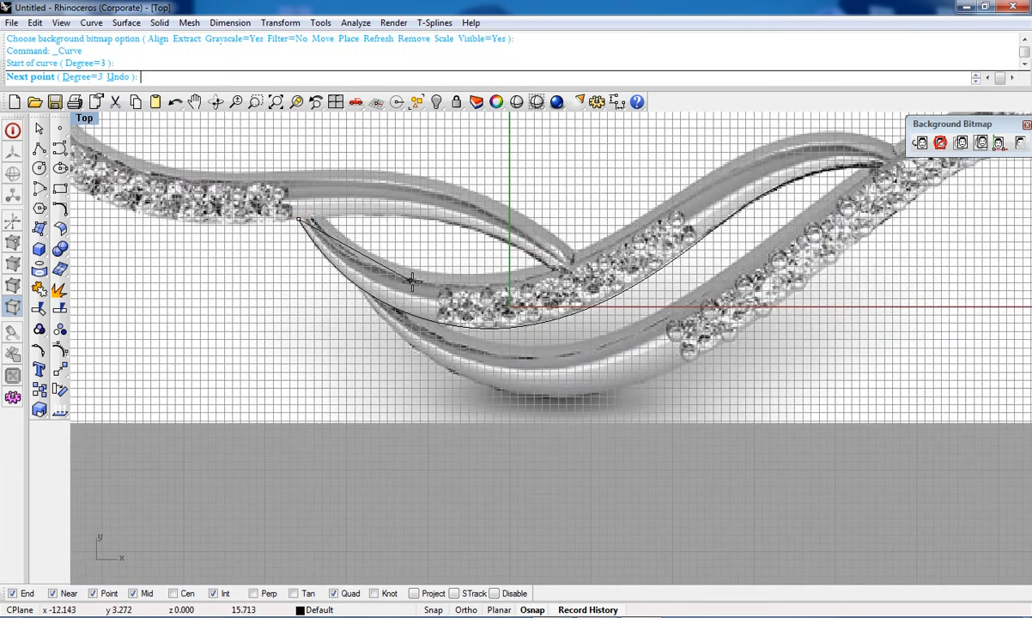
{"action": "scroll", "coordinate": [410, 305], "scroll_direction": "up", "scroll_amount": 4}
{"action": "scroll", "coordinate": [415, 307], "scroll_direction": "up", "scroll_amount": 1}
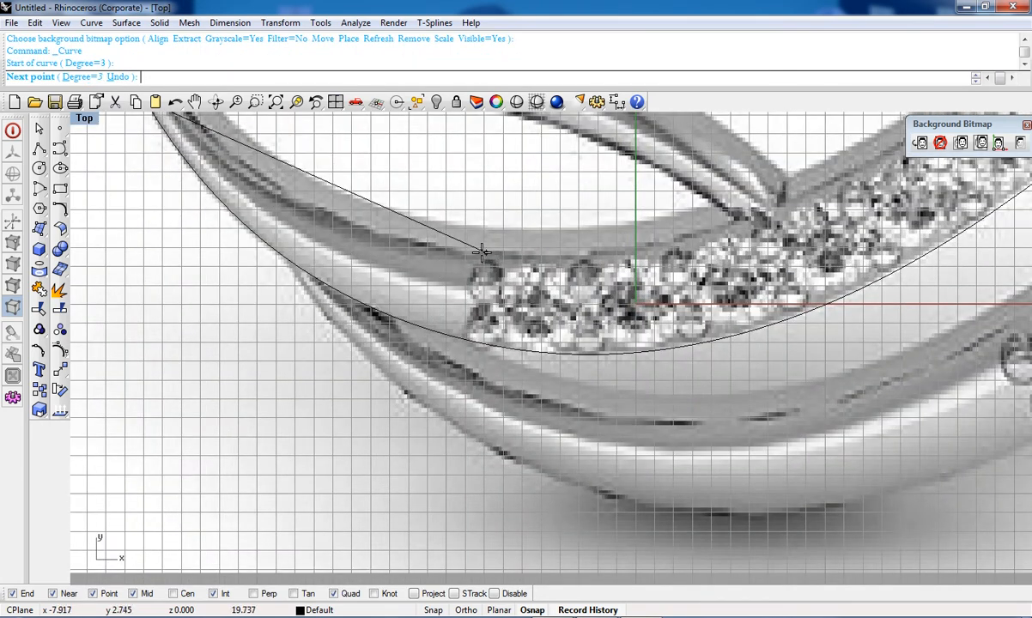
{"action": "left_click", "coordinate": [462, 247]}
{"action": "right_click_drag", "start_coordinate": [448, 258], "coordinate": [350, 348]}
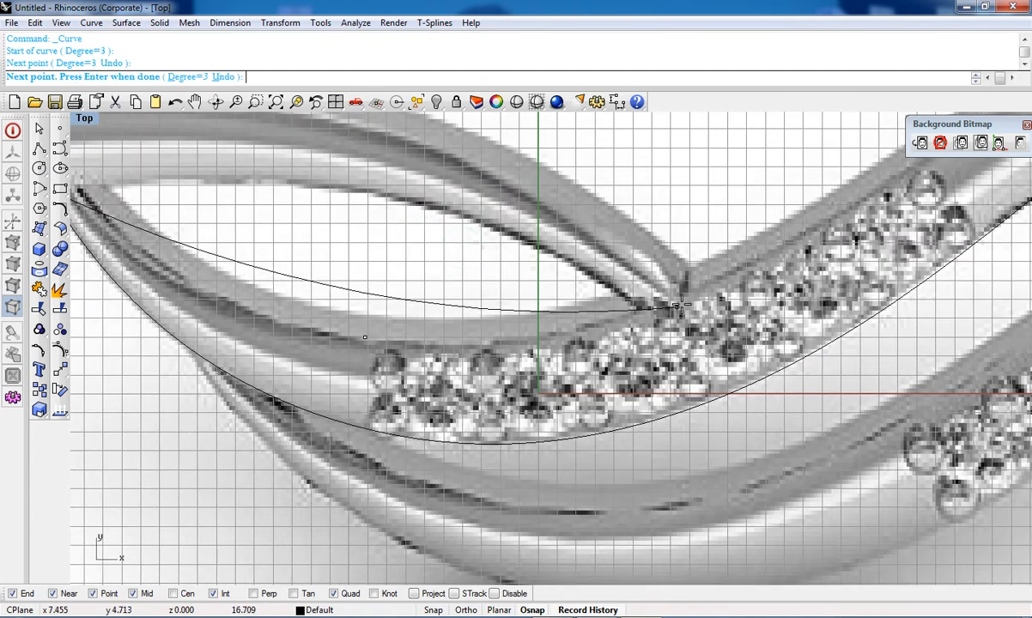
{"action": "left_click", "coordinate": [697, 280]}
{"action": "right_click_drag", "start_coordinate": [697, 280], "coordinate": [678, 352]}
{"action": "left_click", "coordinate": [714, 281]}
{"action": "right_click_drag", "start_coordinate": [714, 280], "coordinate": [457, 434]}
{"action": "left_click", "coordinate": [741, 337]}
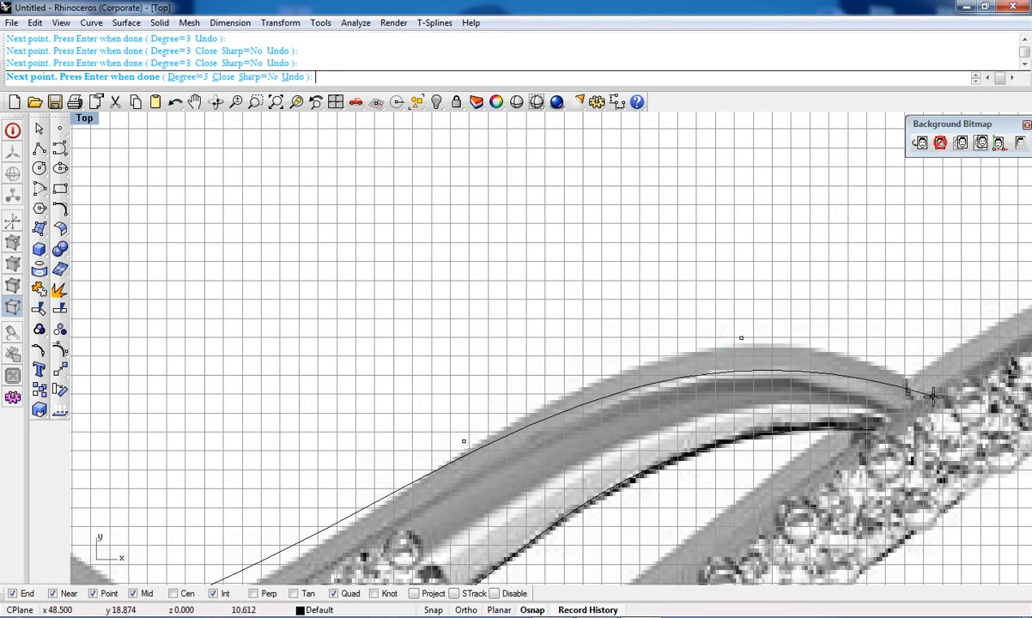
{"action": "left_click", "coordinate": [872, 428]}
{"action": "right_click", "coordinate": [872, 429]}
Step: Examine the traced curves against the pendant image at closer zoom
{"action": "scroll", "coordinate": [506, 460], "scroll_direction": "down", "scroll_amount": 4}
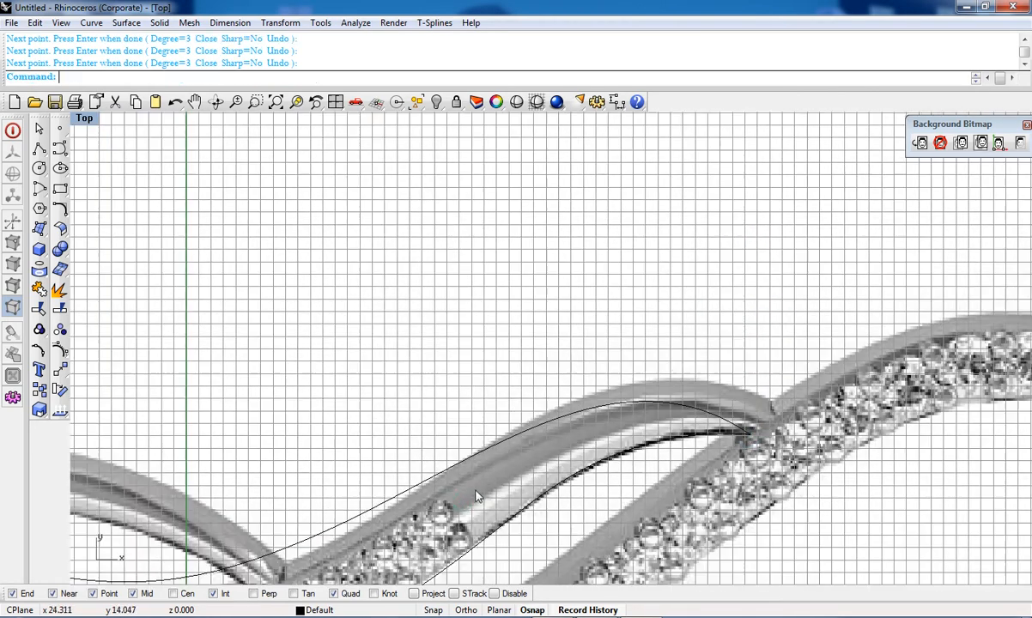
{"action": "right_click_drag", "start_coordinate": [463, 497], "coordinate": [701, 592]}
{"action": "mouse_move", "coordinate": [571, 242]}
{"action": "right_mouse_down"}
{"action": "mouse_move", "coordinate": [388, 115]}
{"action": "mouse_move", "coordinate": [380, 174]}
{"action": "right_mouse_up"}
{"action": "mouse_move", "coordinate": [401, 226]}
{"action": "right_mouse_down"}
{"action": "mouse_move", "coordinate": [477, 385]}
{"action": "mouse_move", "coordinate": [562, 511]}
{"action": "right_mouse_up"}
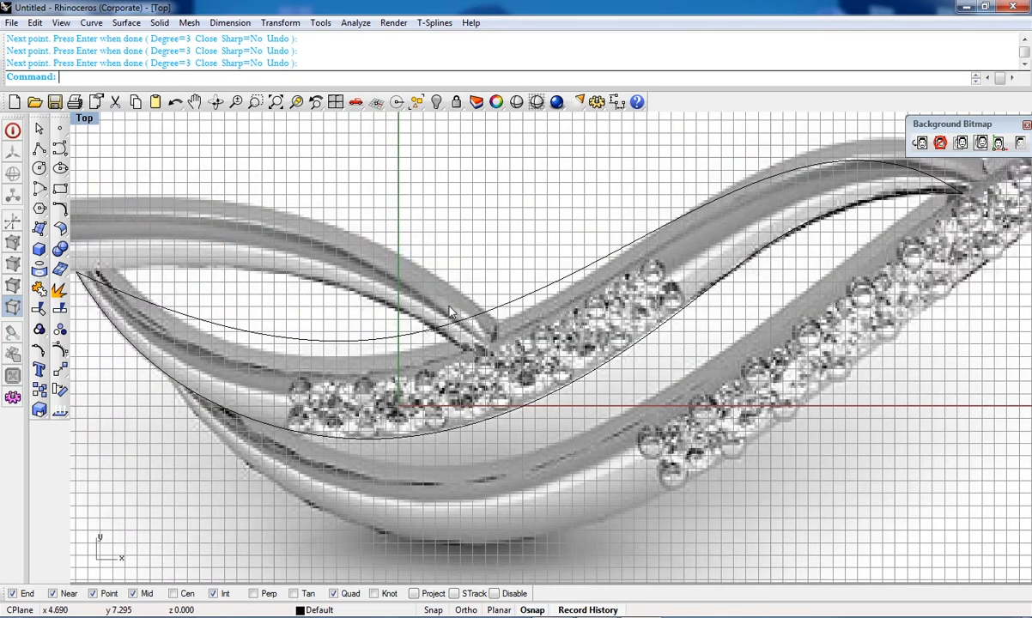
{"action": "right_click_drag", "start_coordinate": [449, 304], "coordinate": [480, 408]}
{"action": "scroll", "coordinate": [358, 463], "scroll_direction": "up", "scroll_amount": 2}
{"action": "right_click_drag", "start_coordinate": [444, 365], "coordinate": [415, 482]}
{"action": "right_click_drag", "start_coordinate": [487, 534], "coordinate": [484, 439]}
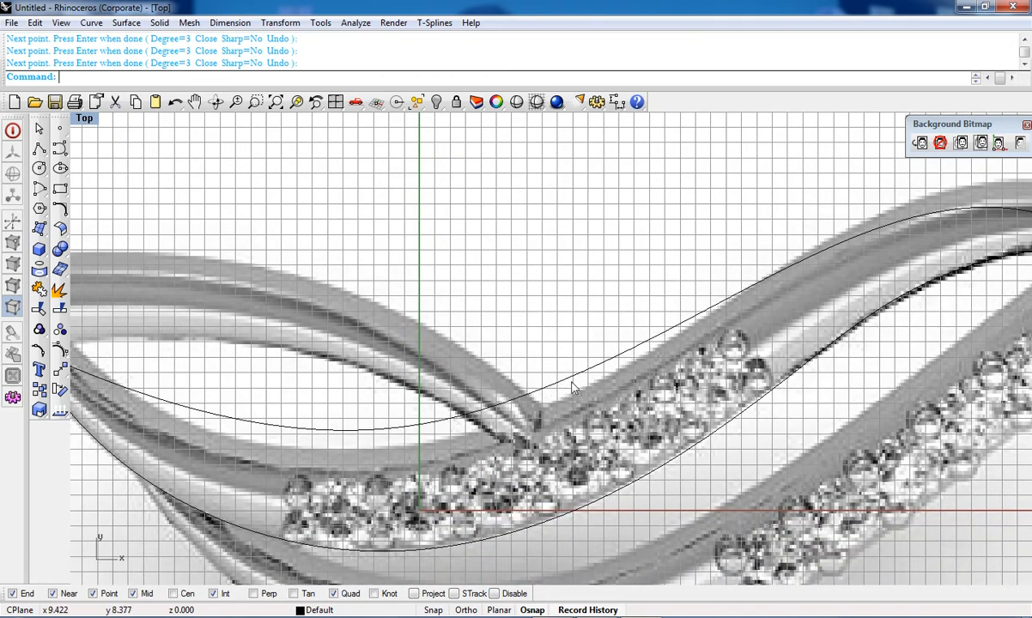
{"action": "right_click_drag", "start_coordinate": [572, 382], "coordinate": [519, 464]}
{"action": "scroll", "coordinate": [786, 367], "scroll_direction": "down", "scroll_amount": 4}
{"action": "right_click_drag", "start_coordinate": [690, 407], "coordinate": [738, 365]}
{"action": "scroll", "coordinate": [469, 418], "scroll_direction": "up", "scroll_amount": 6}
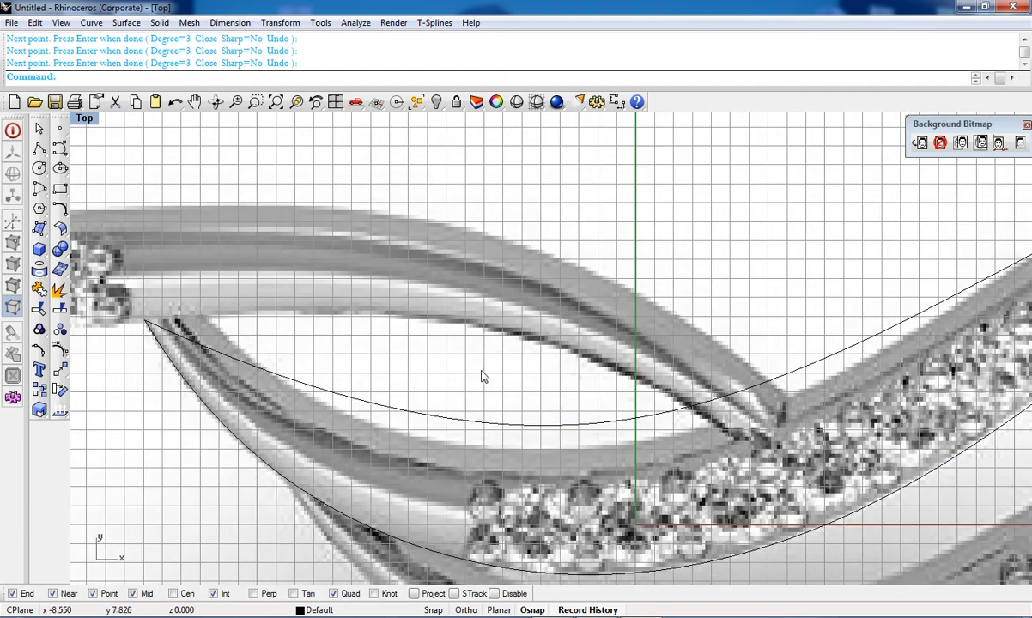
Step: Select and delete the control point curve
{"action": "left_click_drag", "start_coordinate": [488, 365], "coordinate": [444, 469]}
{"action": "scroll", "coordinate": [445, 468], "scroll_direction": "down", "scroll_amount": 4}
{"action": "right_click_drag", "start_coordinate": [597, 450], "coordinate": [428, 415]}
{"action": "key", "text": "Delete"}
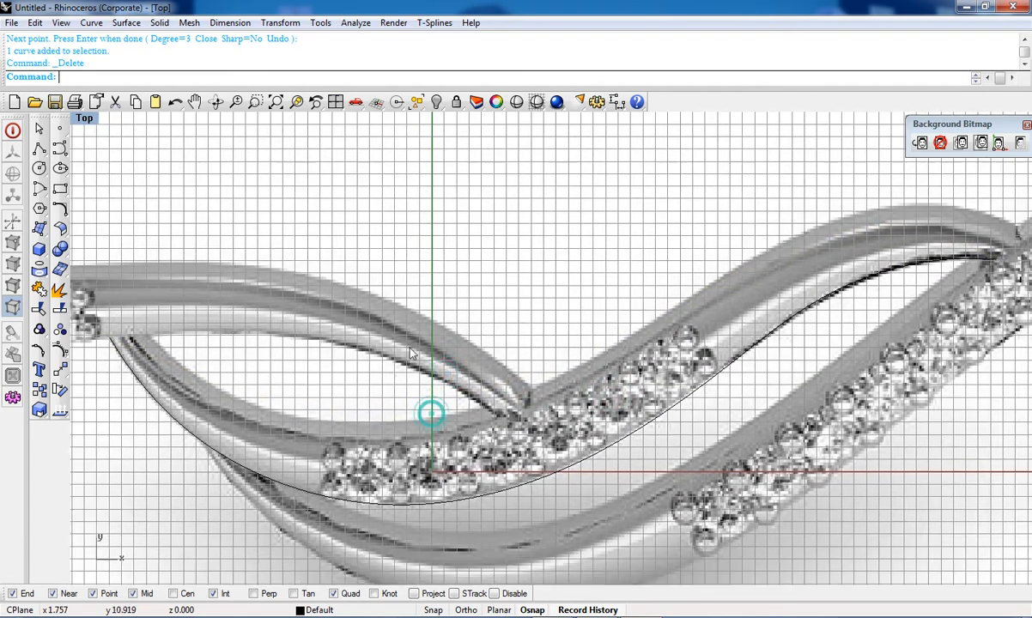
Step: Trace the upper band again with an interpolated curve from the left crossing to the right crossing
{"action": "left_click", "coordinate": [60, 151]}
{"action": "left_click", "coordinate": [61, 151]}
{"action": "left_click", "coordinate": [102, 170]}
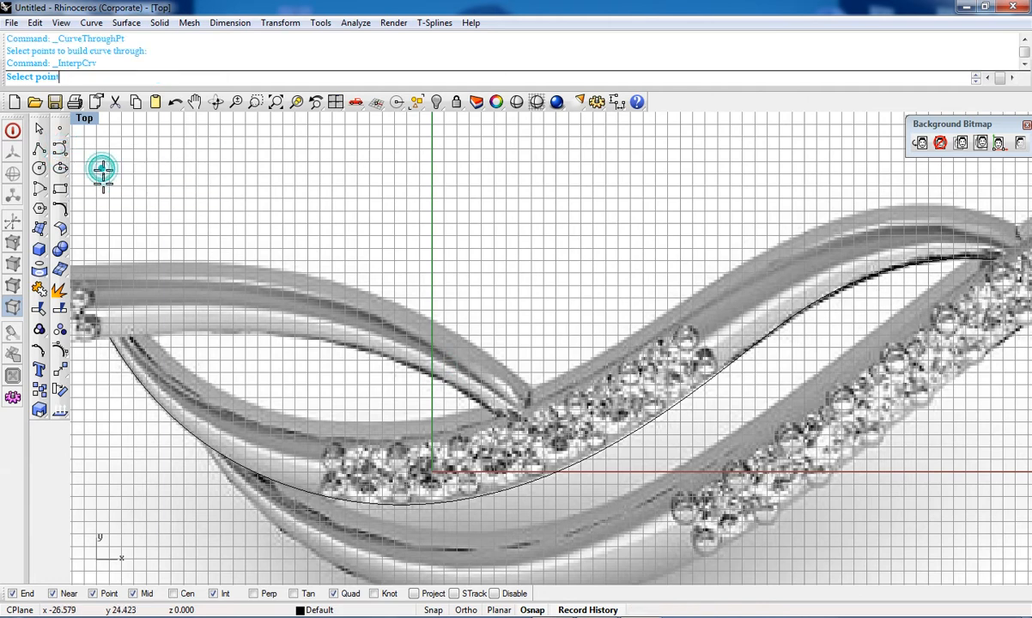
{"action": "right_click_drag", "start_coordinate": [126, 349], "coordinate": [167, 327]}
{"action": "left_click", "coordinate": [153, 313]}
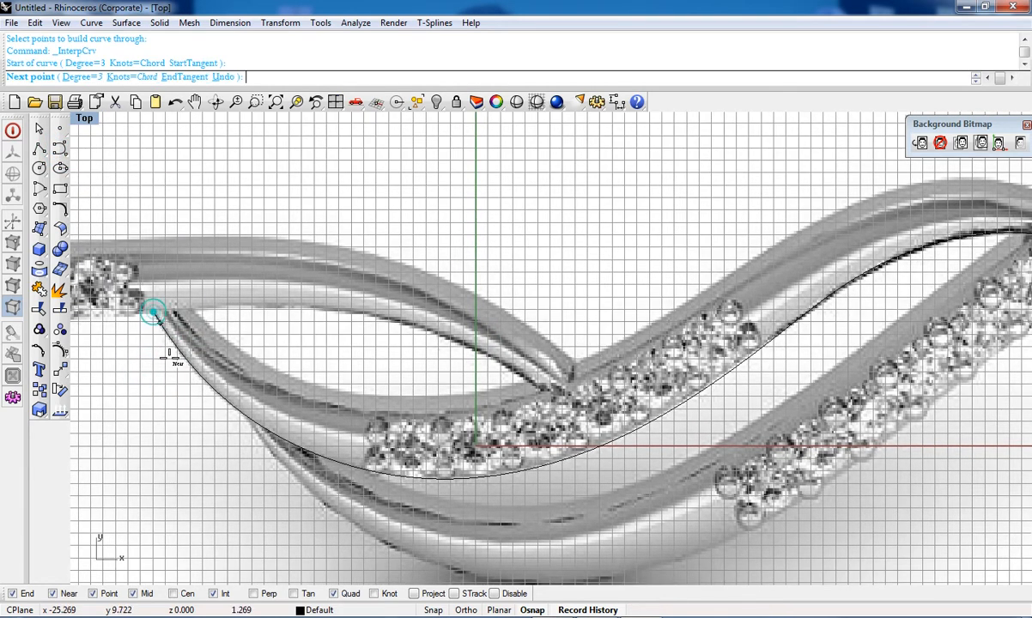
{"action": "left_click", "coordinate": [282, 390]}
{"action": "left_click", "coordinate": [573, 381]}
{"action": "right_click_drag", "start_coordinate": [574, 380], "coordinate": [364, 493]}
{"action": "left_click", "coordinate": [498, 410]}
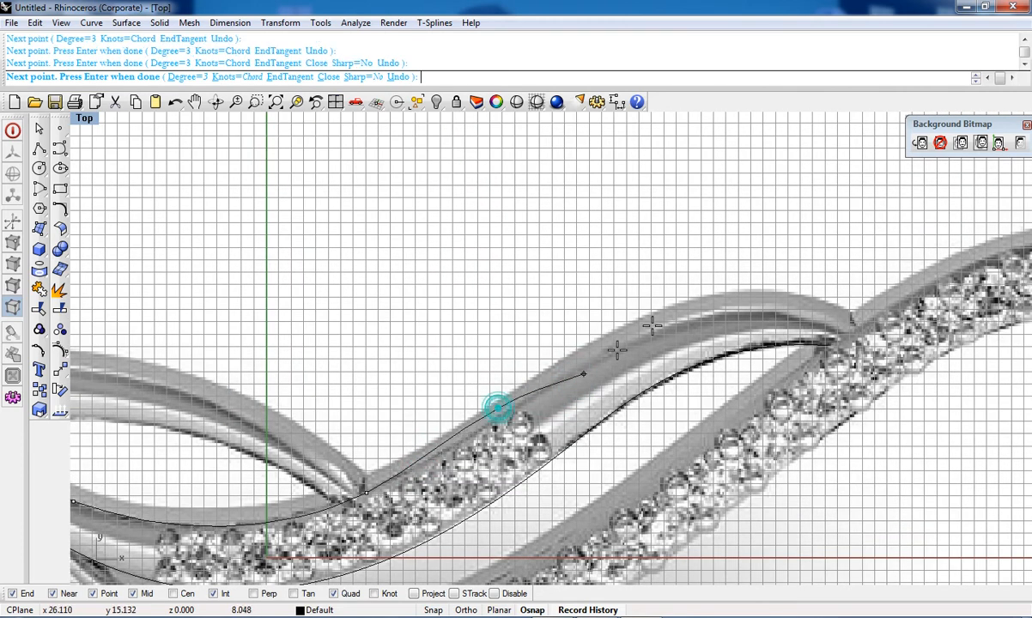
{"action": "left_click", "coordinate": [627, 325]}
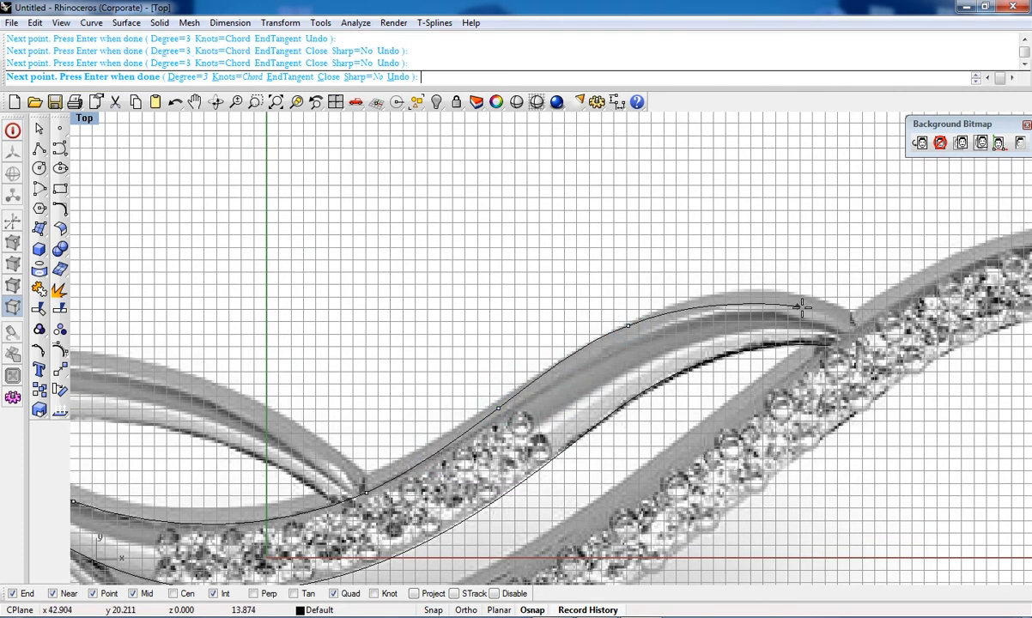
{"action": "left_click", "coordinate": [832, 345]}
{"action": "right_click", "coordinate": [836, 343]}
Step: Select both traced curves and delete them
{"action": "right_click_drag", "start_coordinate": [657, 400], "coordinate": [708, 279]}
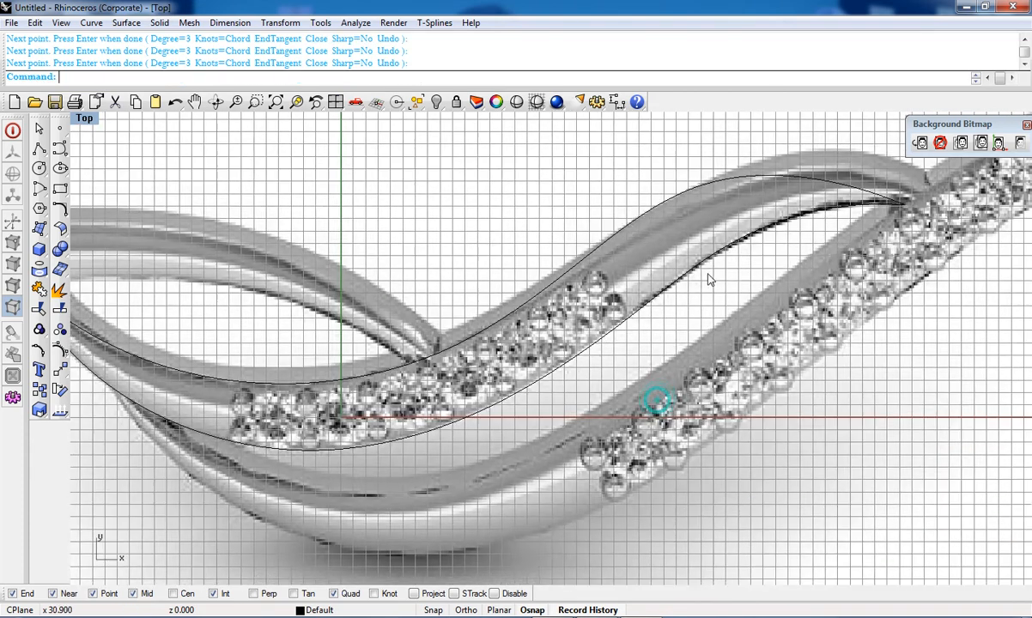
{"action": "scroll", "coordinate": [615, 315], "scroll_direction": "down", "scroll_amount": 10}
{"action": "left_click_drag", "start_coordinate": [570, 350], "coordinate": [539, 255]}
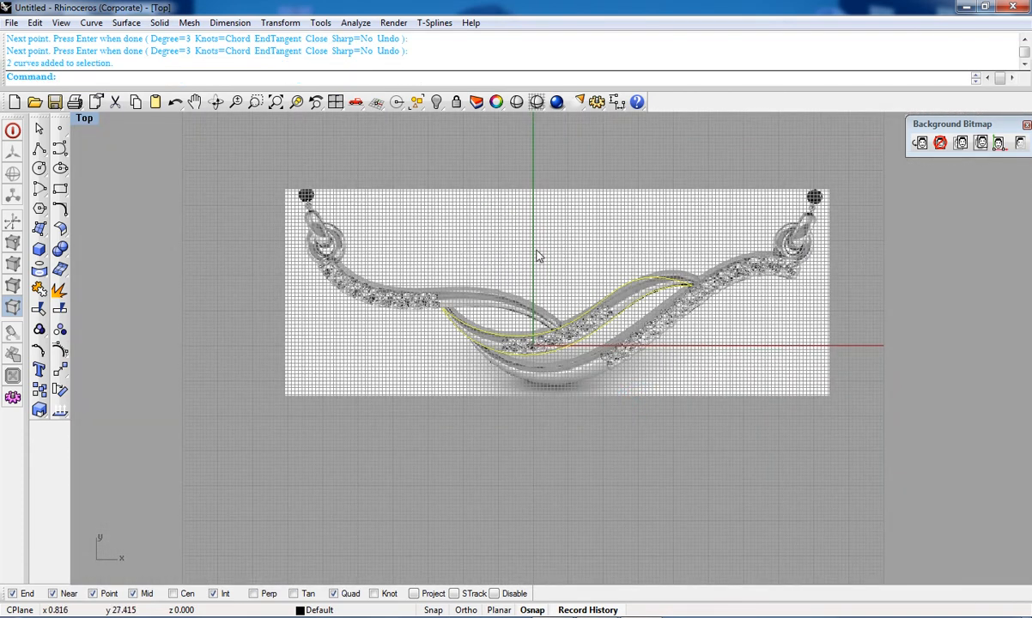
{"action": "key", "text": "Delete"}
Step: Draw a circle centered at the origin with a diameter of 48
{"action": "right_click_drag", "start_coordinate": [170, 188], "coordinate": [166, 252]}
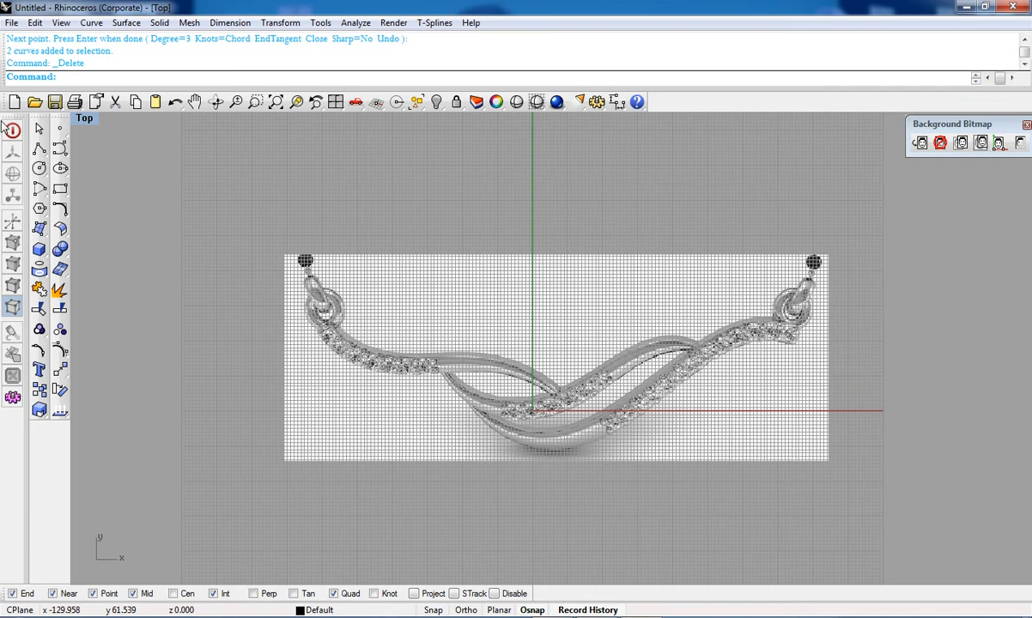
{"action": "left_click", "coordinate": [42, 171]}
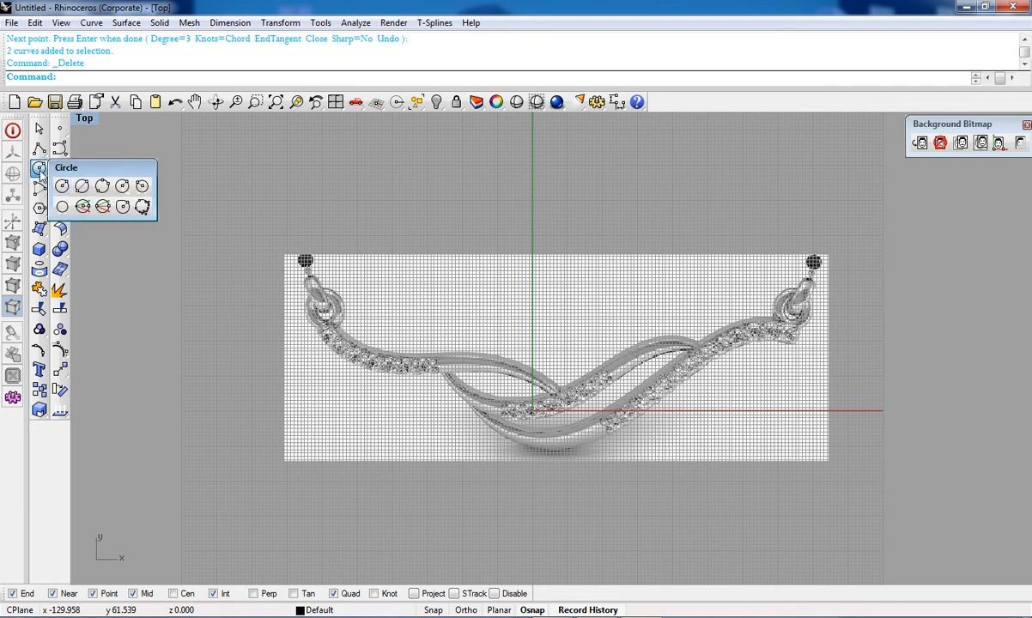
{"action": "left_click", "coordinate": [62, 186]}
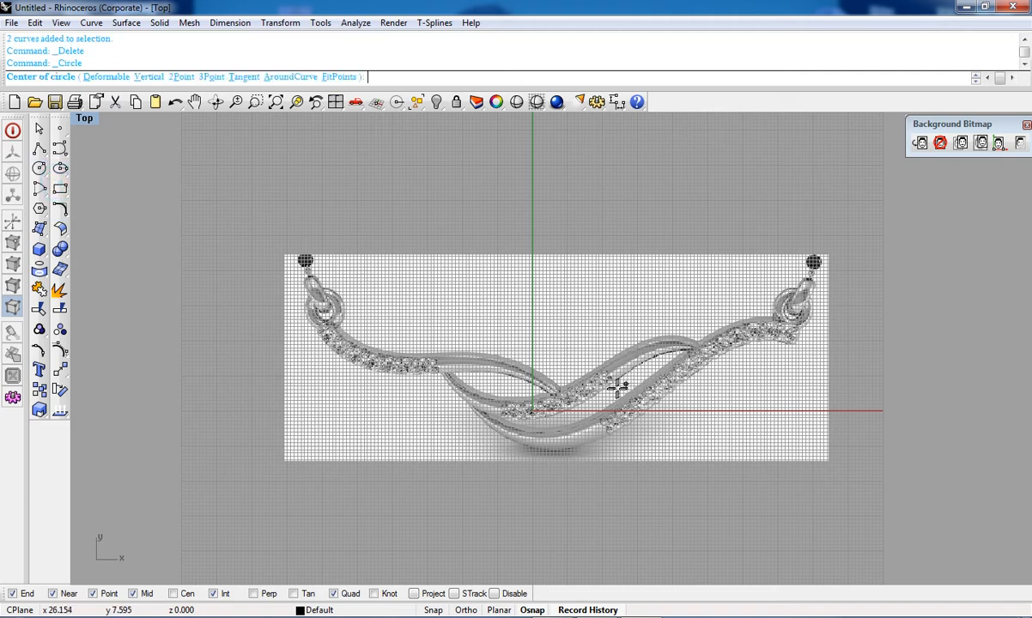
{"action": "left_click", "coordinate": [41, 170]}
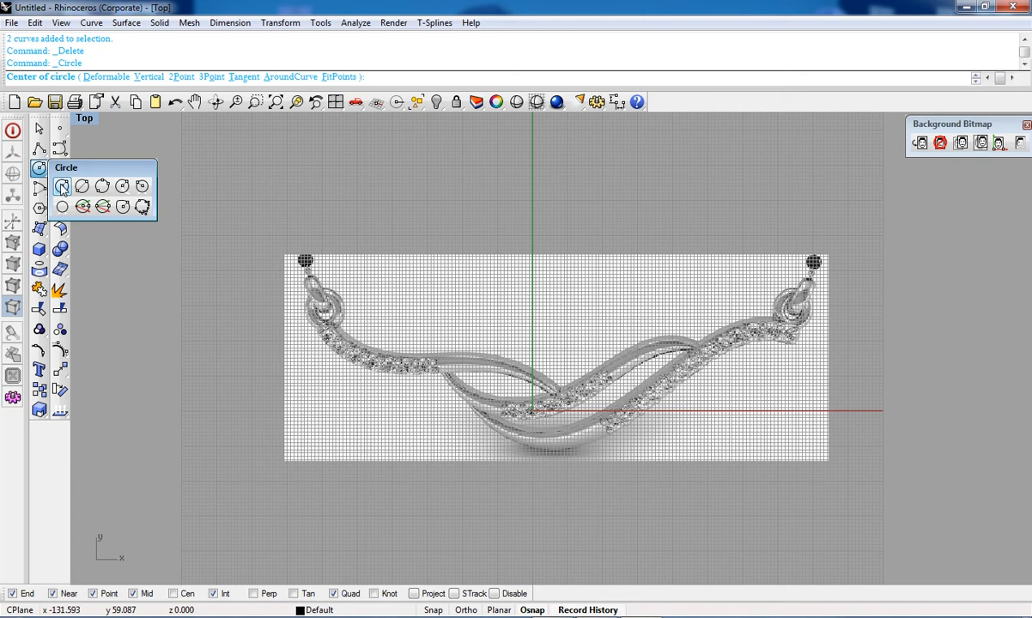
{"action": "left_click", "coordinate": [62, 186]}
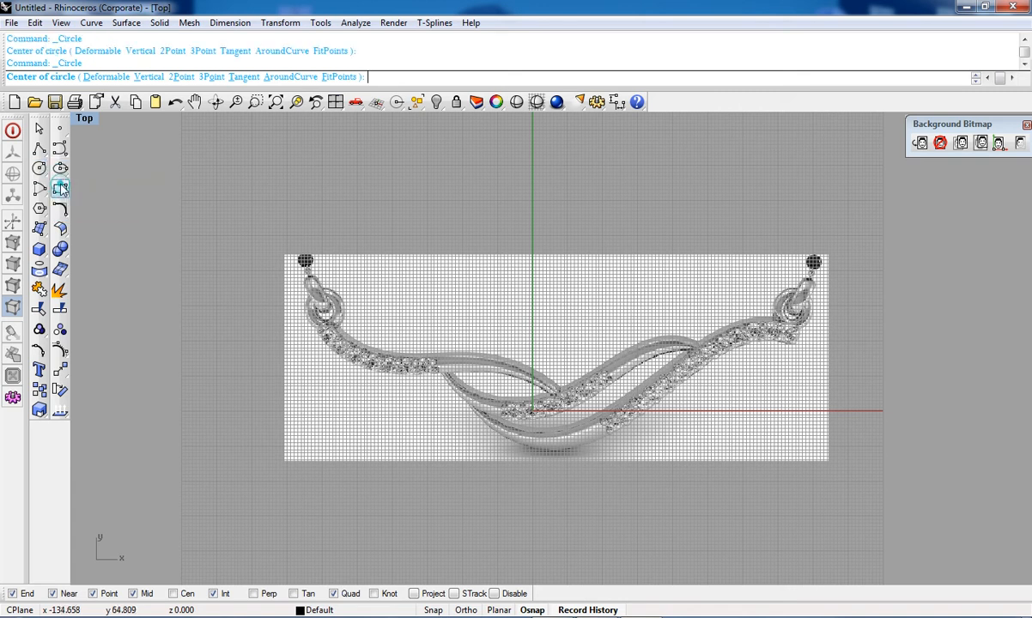
{"action": "type", "text": "0"}
{"action": "key", "text": "Return"}
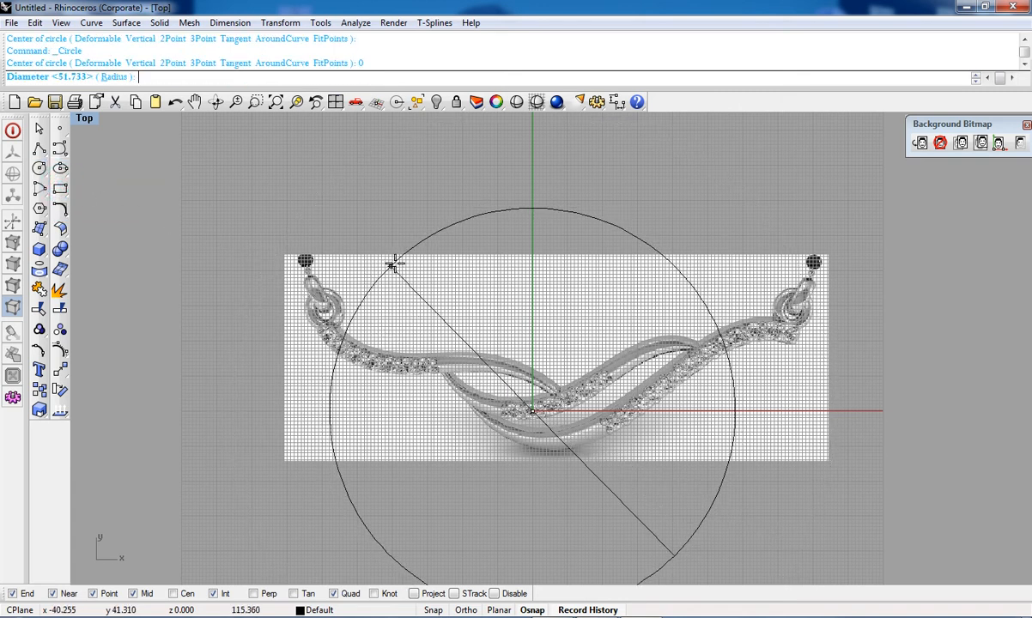
{"action": "scroll", "coordinate": [430, 232], "scroll_direction": "down", "scroll_amount": 3}
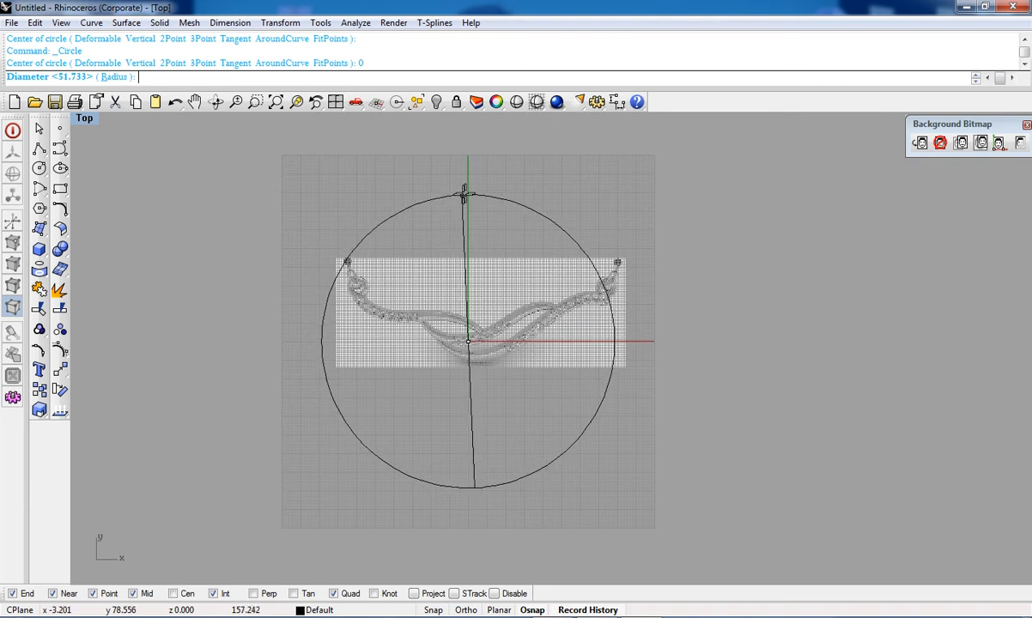
{"action": "type", "text": "48"}
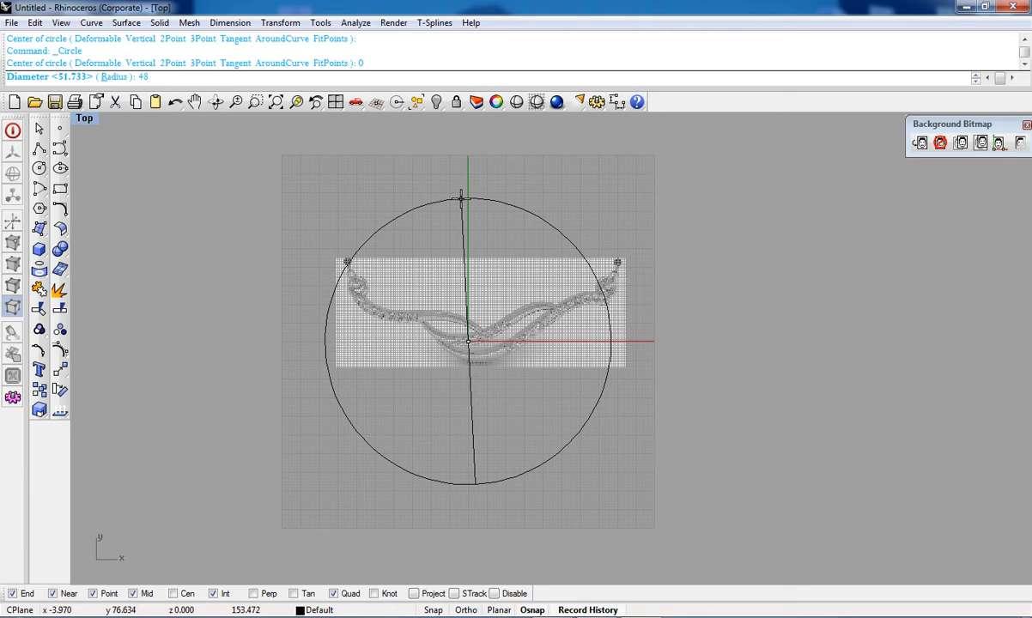
{"action": "key", "text": "Return"}
Step: Hide the background bitmap and turn off the grid
{"action": "scroll", "coordinate": [463, 294], "scroll_direction": "up", "scroll_amount": 5}
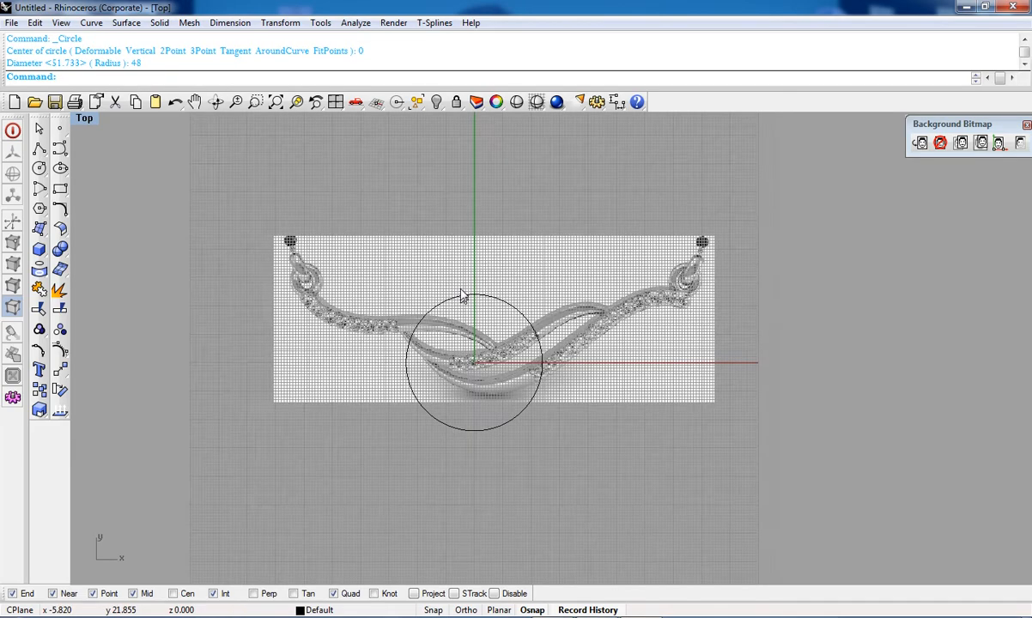
{"action": "scroll", "coordinate": [482, 295], "scroll_direction": "up", "scroll_amount": 2}
{"action": "left_click_drag", "start_coordinate": [552, 250], "coordinate": [517, 328]}
{"action": "scroll", "coordinate": [506, 337], "scroll_direction": "up", "scroll_amount": 4}
{"action": "scroll", "coordinate": [504, 337], "scroll_direction": "down", "scroll_amount": 4}
{"action": "right_click_drag", "start_coordinate": [501, 353], "coordinate": [502, 303]}
{"action": "scroll", "coordinate": [502, 303], "scroll_direction": "down", "scroll_amount": 3}
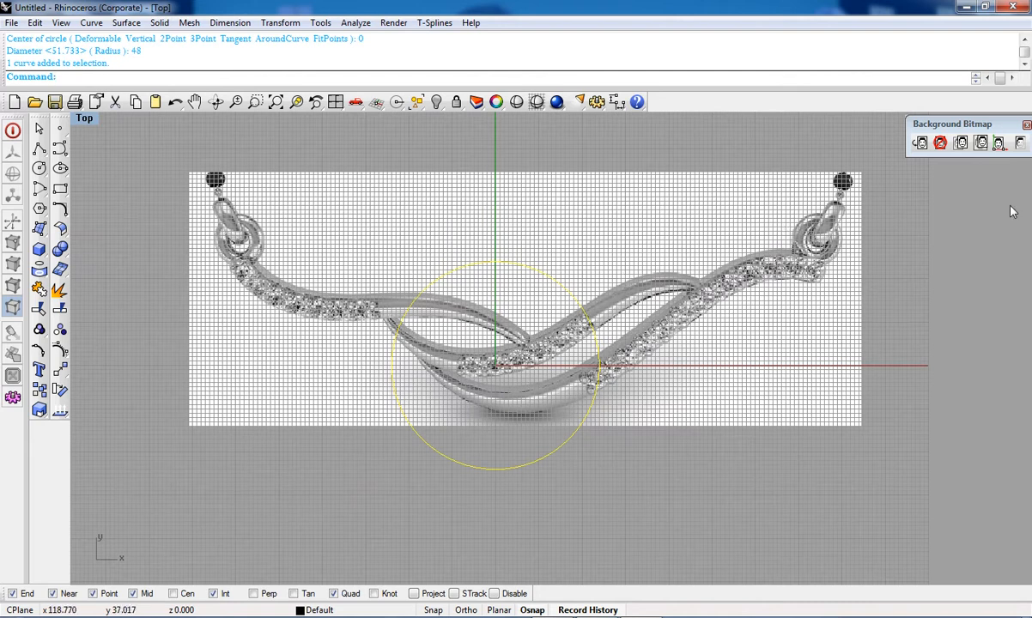
{"action": "left_click", "coordinate": [1020, 144]}
{"action": "key", "text": "F7"}
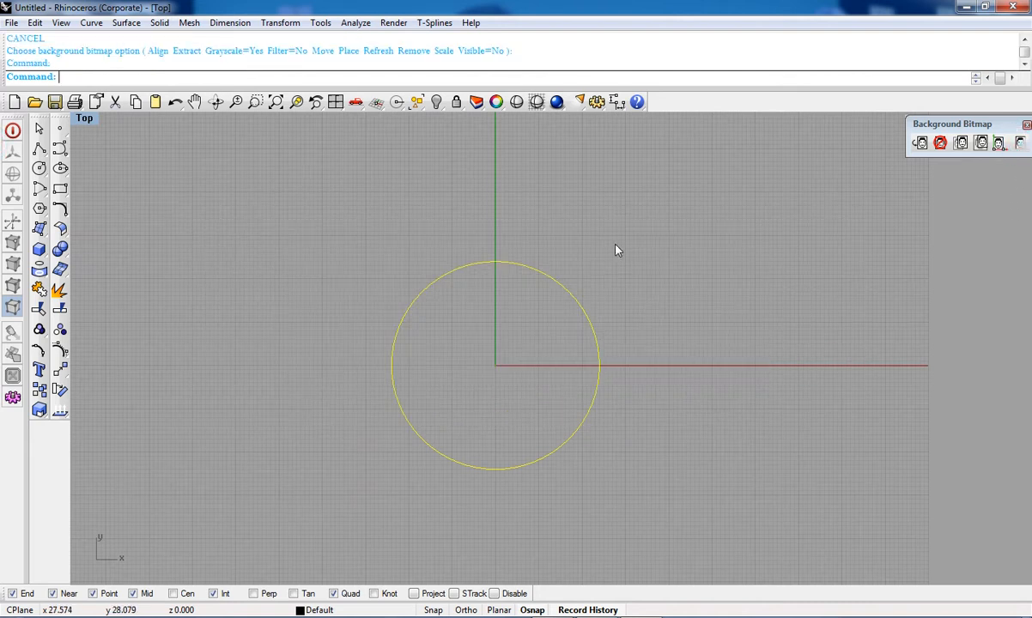
Step: Add a diameter dimension to the circle, placing its label above and to the right
{"action": "right_click_drag", "start_coordinate": [523, 334], "coordinate": [575, 365]}
{"action": "left_click", "coordinate": [617, 101]}
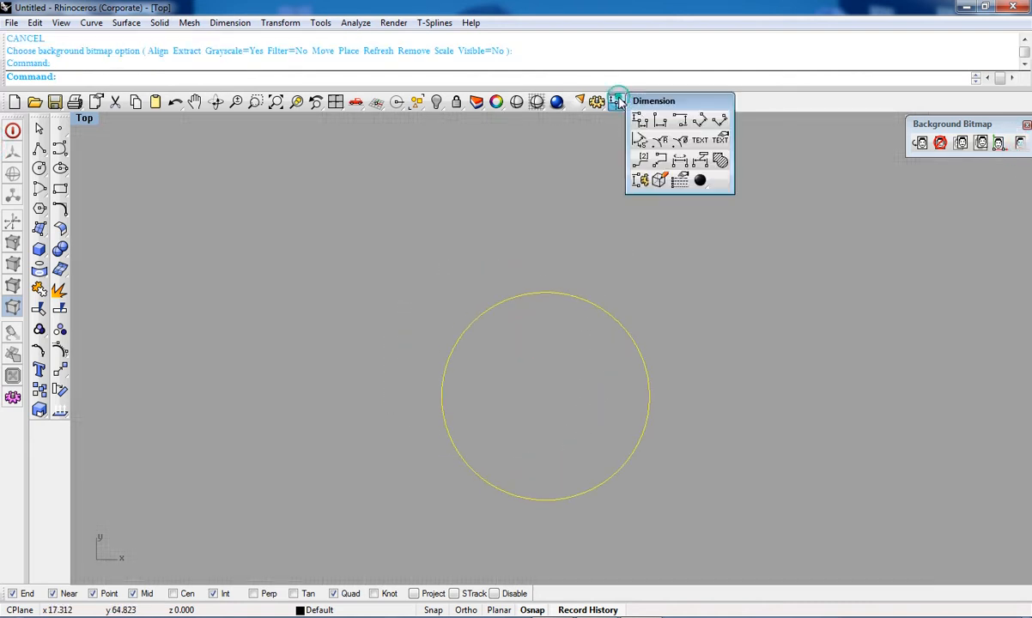
{"action": "left_click", "coordinate": [679, 142]}
{"action": "left_click", "coordinate": [585, 301]}
{"action": "scroll", "coordinate": [605, 225], "scroll_direction": "up", "scroll_amount": 6}
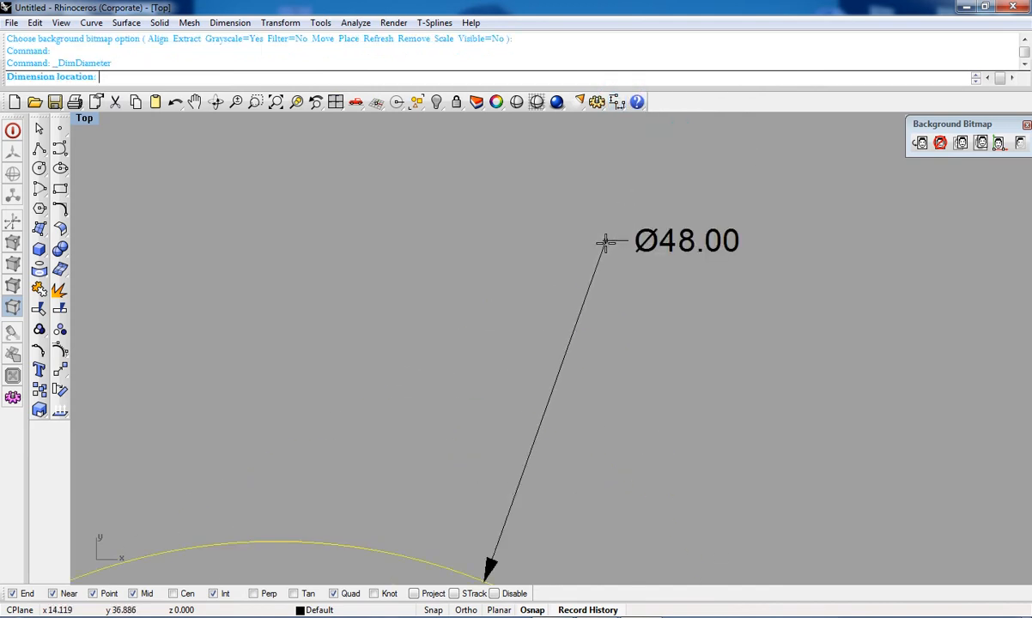
{"action": "scroll", "coordinate": [624, 262], "scroll_direction": "down", "scroll_amount": 5}
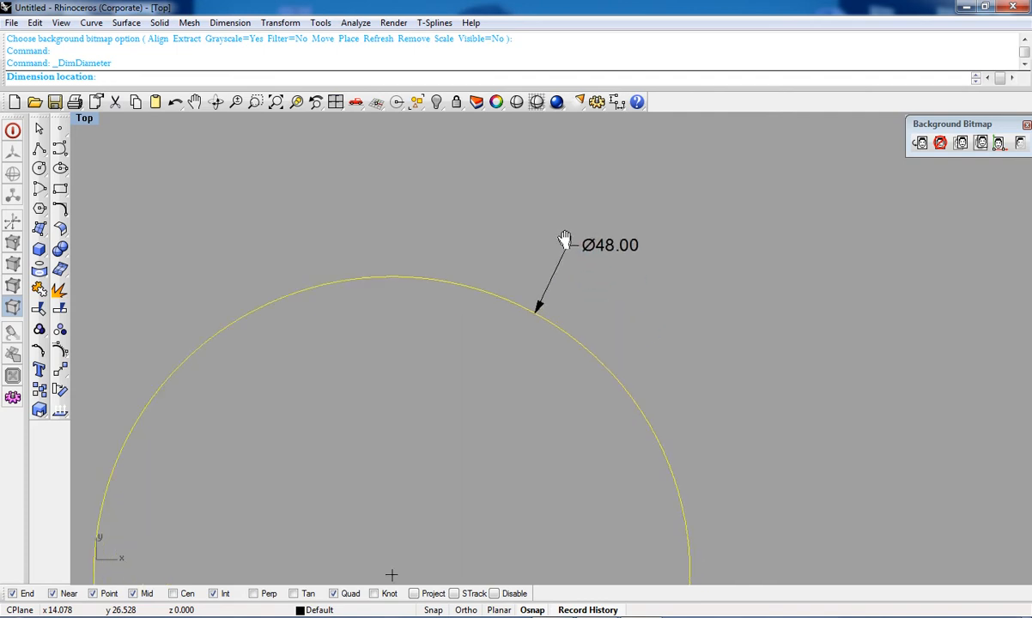
{"action": "left_click", "coordinate": [777, 328]}
{"action": "scroll", "coordinate": [592, 233], "scroll_direction": "down", "scroll_amount": 5}
{"action": "right_click_drag", "start_coordinate": [590, 348], "coordinate": [610, 375]}
{"action": "scroll", "coordinate": [548, 371], "scroll_direction": "up", "scroll_amount": 5}
{"action": "right_click_drag", "start_coordinate": [547, 332], "coordinate": [559, 434]}
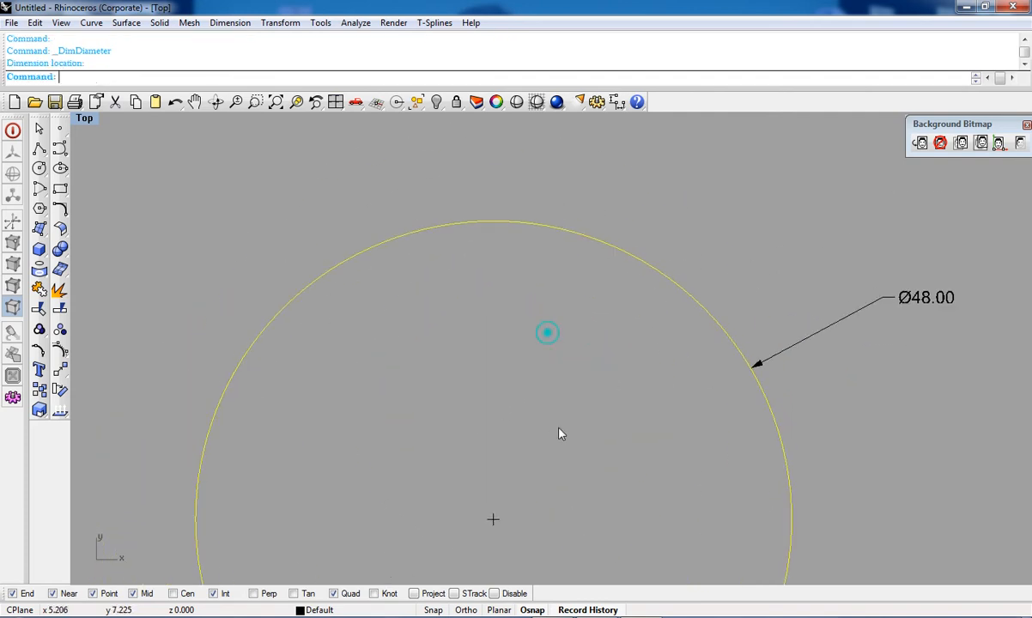
Step: Add a radius dimension to the circle, placing its label above the circle
{"action": "left_click", "coordinate": [618, 103]}
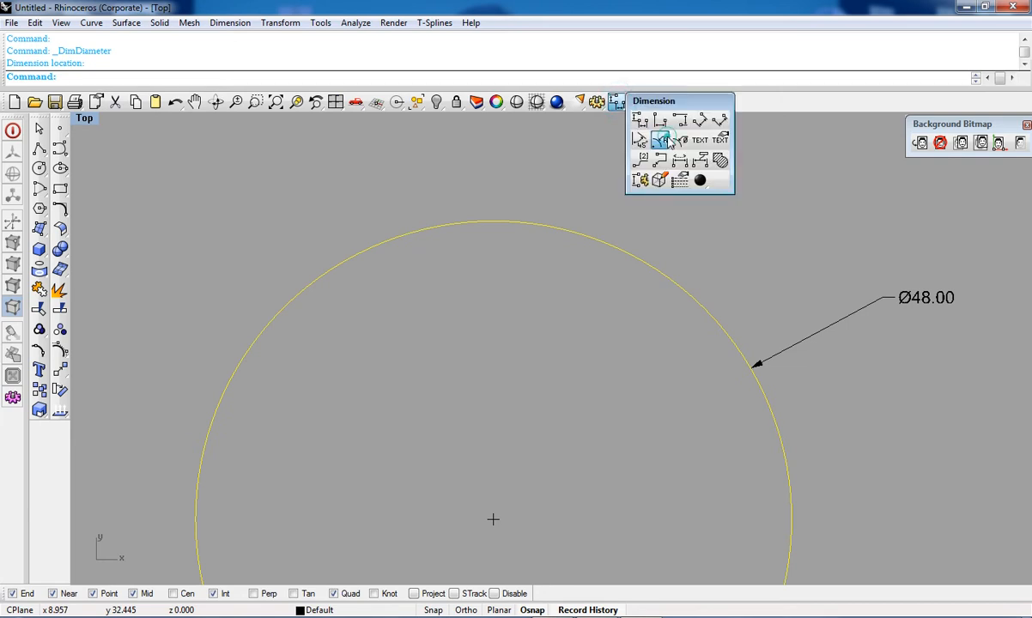
{"action": "left_click", "coordinate": [663, 141]}
{"action": "scroll", "coordinate": [593, 258], "scroll_direction": "up", "scroll_amount": 5}
{"action": "scroll", "coordinate": [587, 185], "scroll_direction": "down", "scroll_amount": 2}
{"action": "scroll", "coordinate": [594, 163], "scroll_direction": "up", "scroll_amount": 1}
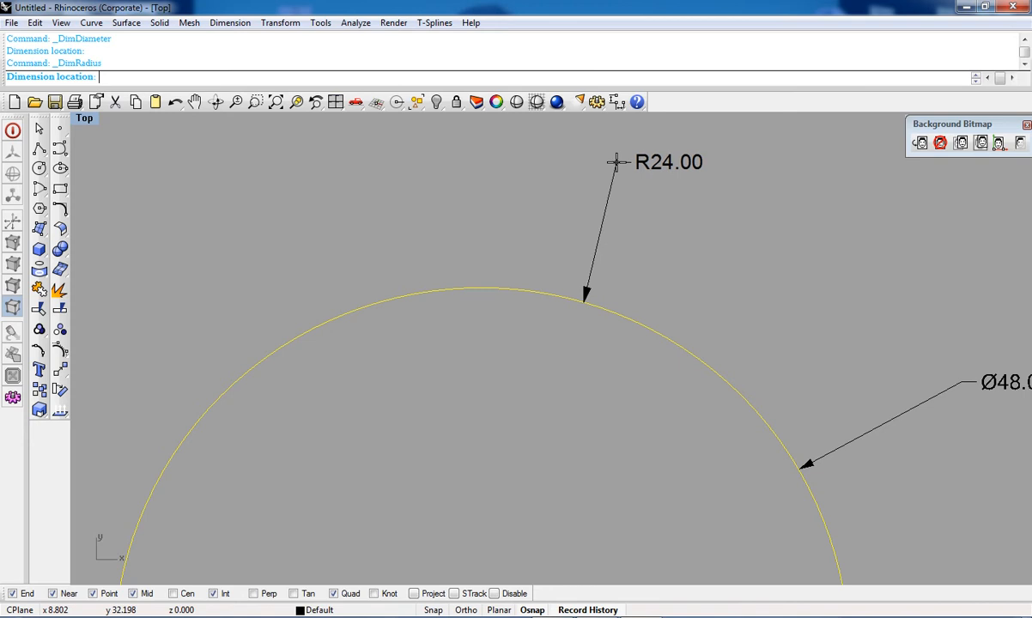
{"action": "scroll", "coordinate": [589, 208], "scroll_direction": "down", "scroll_amount": 2}
{"action": "left_click", "coordinate": [606, 182]}
{"action": "right_click_drag", "start_coordinate": [809, 473], "coordinate": [742, 374]}
{"action": "scroll", "coordinate": [857, 410], "scroll_direction": "down", "scroll_amount": 4}
{"action": "right_click_drag", "start_coordinate": [740, 413], "coordinate": [646, 367]}
{"action": "scroll", "coordinate": [758, 356], "scroll_direction": "up", "scroll_amount": 4}
{"action": "right_click_drag", "start_coordinate": [779, 395], "coordinate": [769, 416]}
{"action": "scroll", "coordinate": [768, 416], "scroll_direction": "down", "scroll_amount": 4}
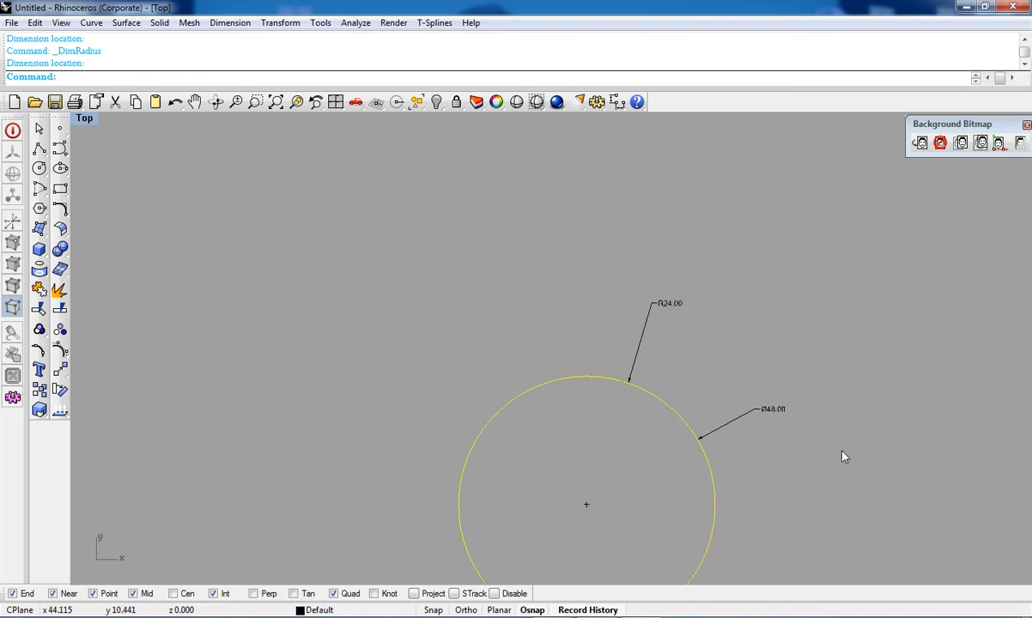
Step: Select the circle and both dimensions and delete them
{"action": "left_click_drag", "start_coordinate": [883, 502], "coordinate": [543, 195]}
{"action": "key", "text": "Delete"}
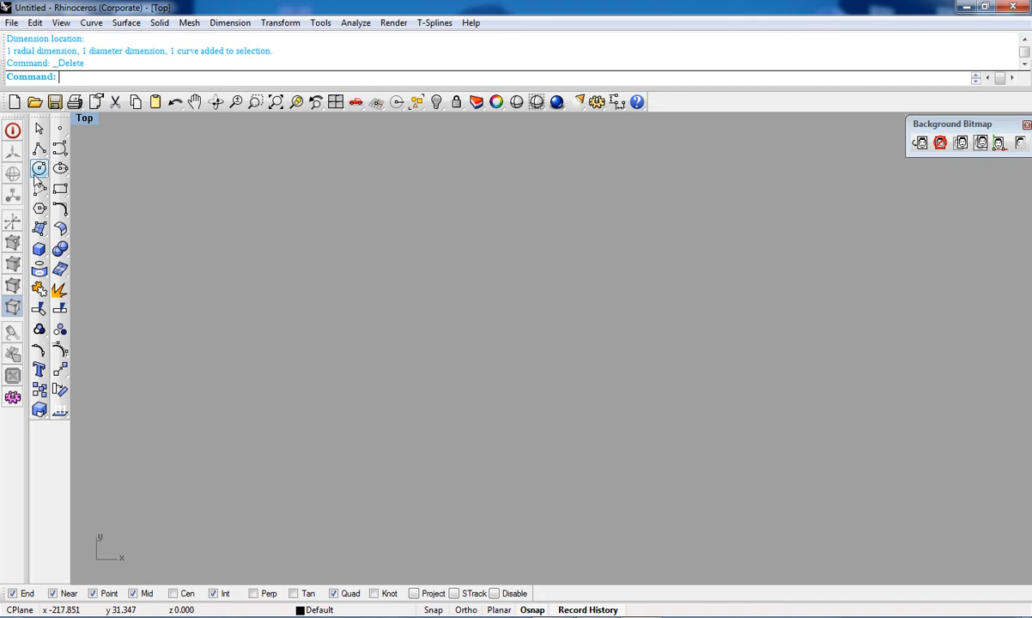
Step: Start a circle by diameter, picking the first diameter point left of the origin
{"action": "left_click", "coordinate": [40, 169]}
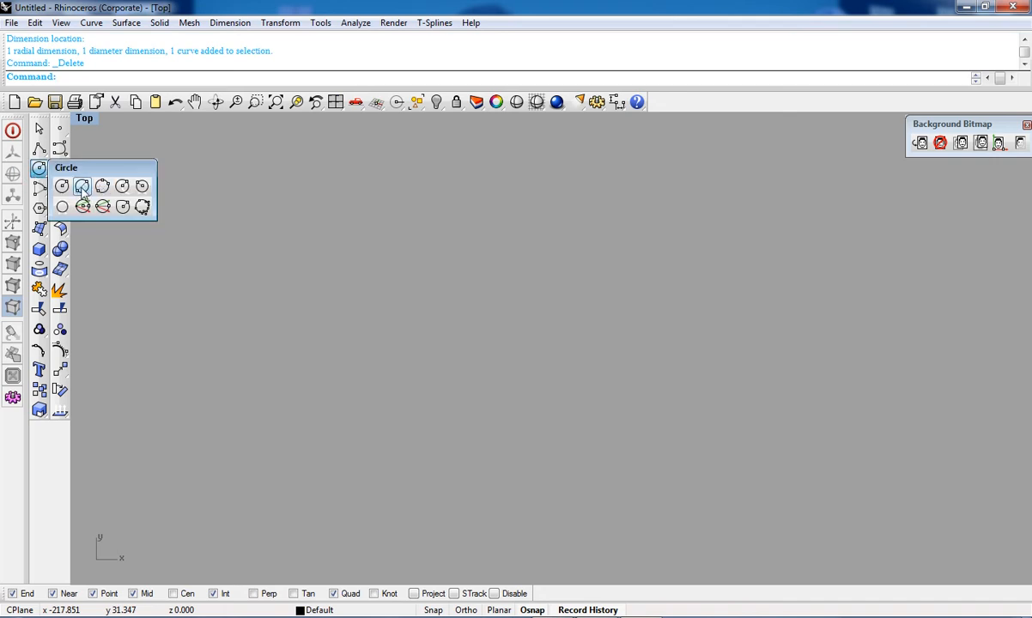
{"action": "left_click", "coordinate": [82, 187]}
{"action": "left_click", "coordinate": [333, 360]}
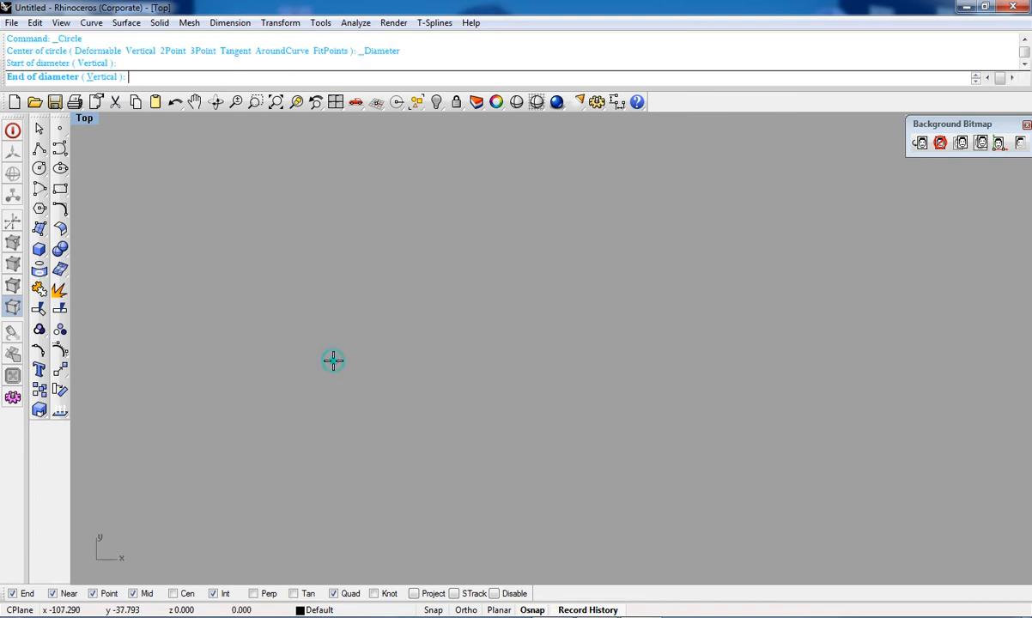
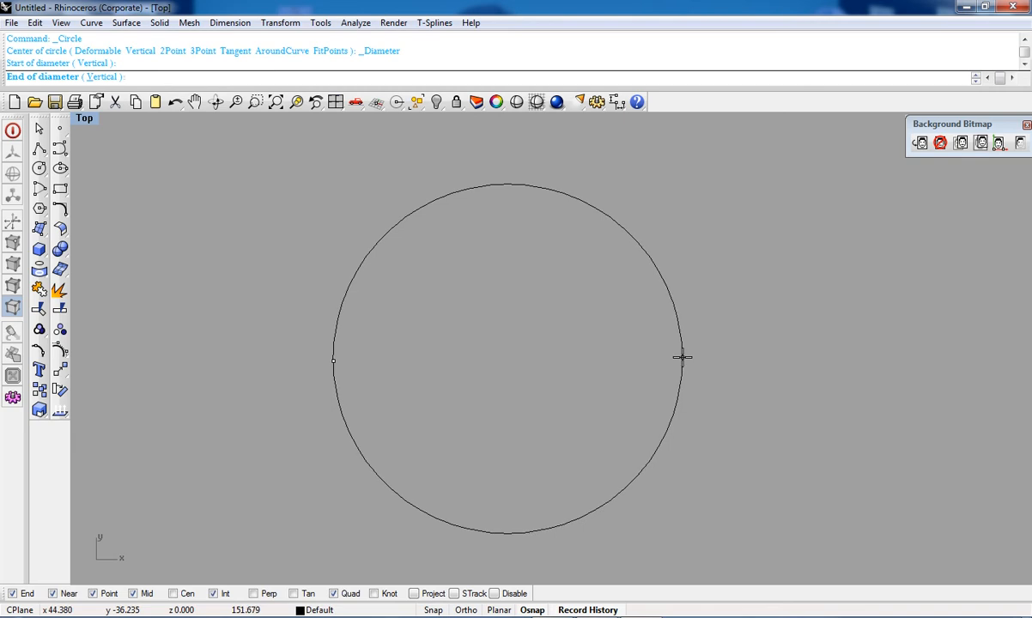
Step: Finish the circle by diameter by picking the end point to the right of the origin
{"action": "left_click", "coordinate": [682, 357]}
{"action": "right_click_drag", "start_coordinate": [338, 368], "coordinate": [408, 393]}
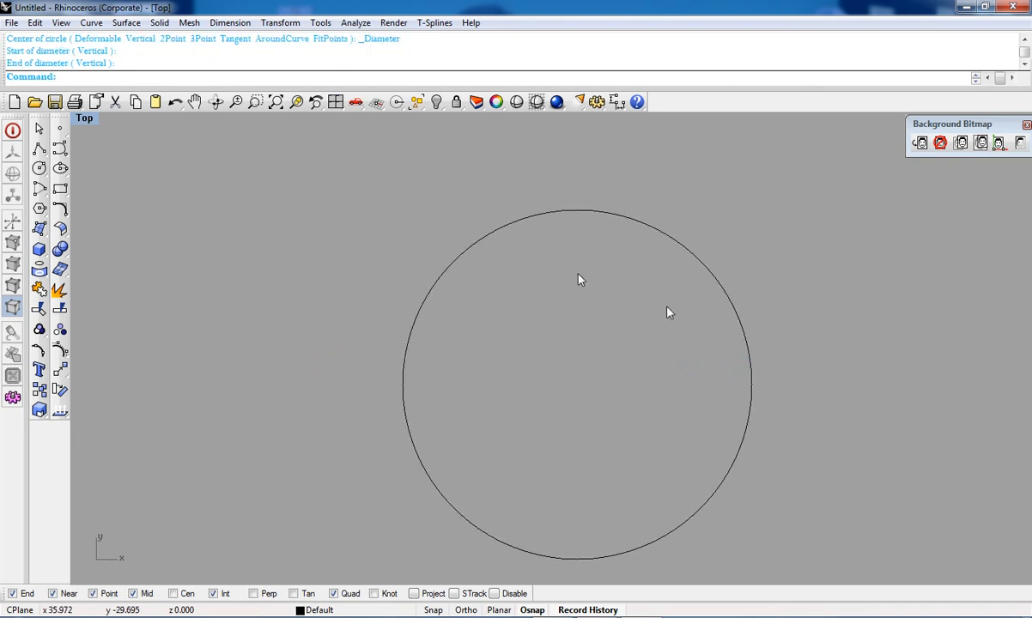
Step: Draw a smaller circle by diameter in the upper-left area of the viewport
{"action": "left_click", "coordinate": [38, 169]}
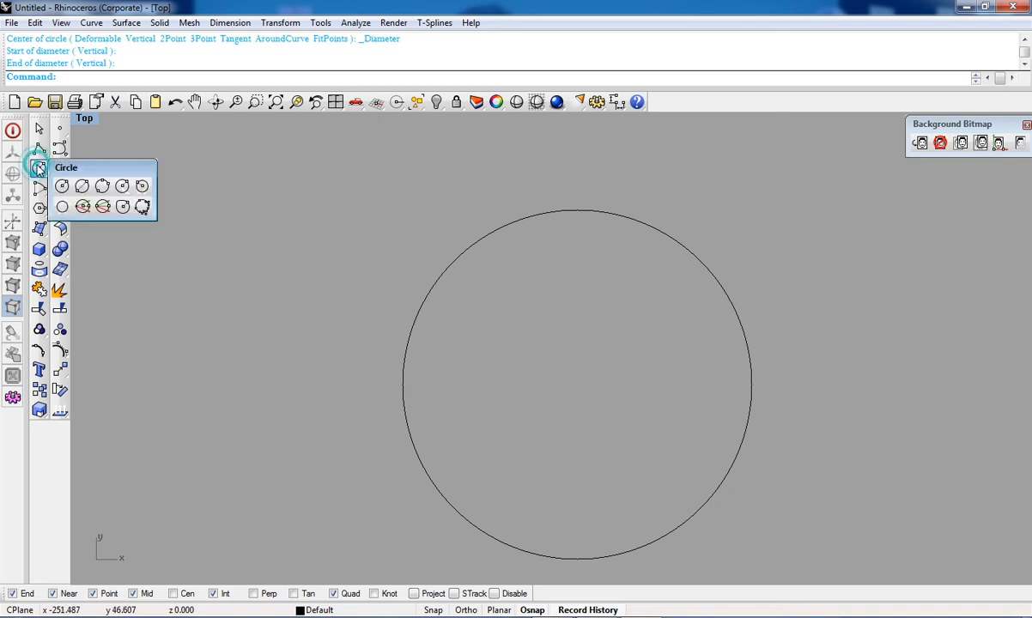
{"action": "left_click", "coordinate": [82, 184]}
{"action": "left_click", "coordinate": [223, 155]}
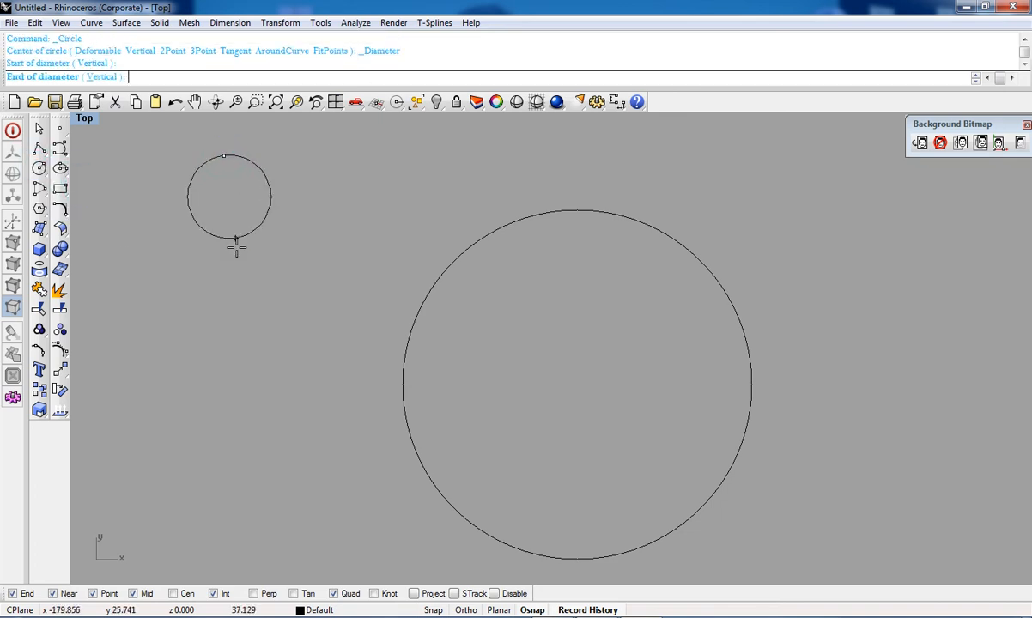
{"action": "left_click", "coordinate": [246, 330]}
{"action": "right_click_drag", "start_coordinate": [267, 219], "coordinate": [347, 328]}
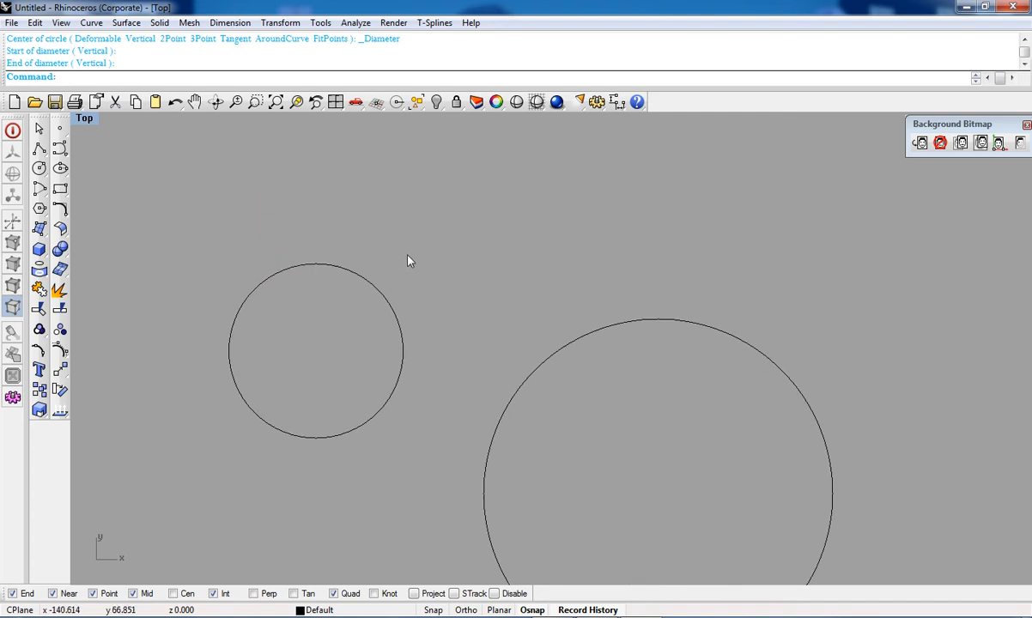
Step: Draw a 3-point circle above and overlapping the large circle
{"action": "left_click", "coordinate": [38, 168]}
{"action": "left_click", "coordinate": [102, 185]}
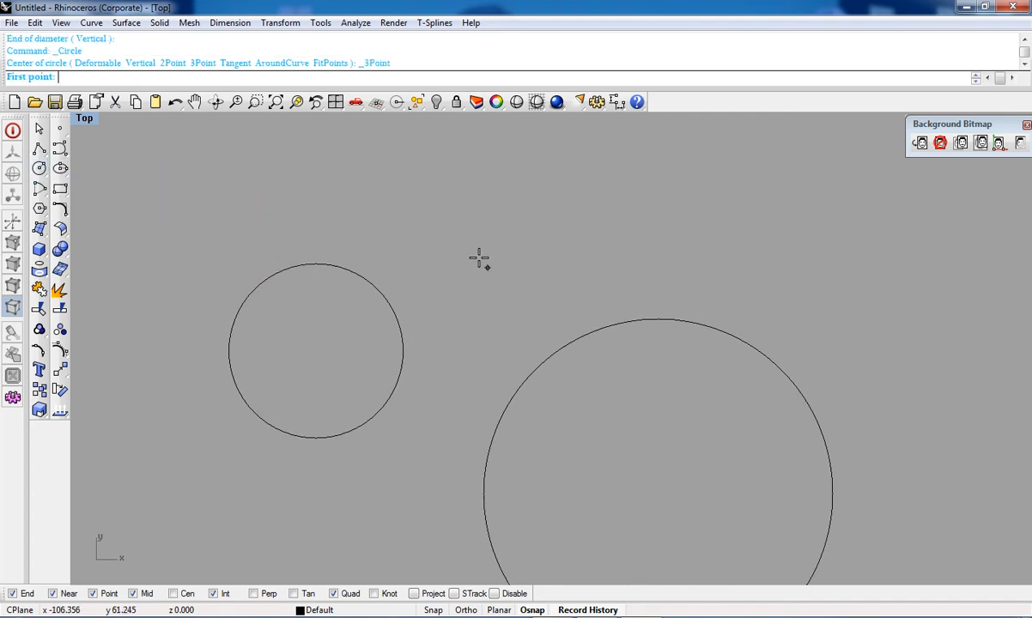
{"action": "left_click", "coordinate": [448, 211]}
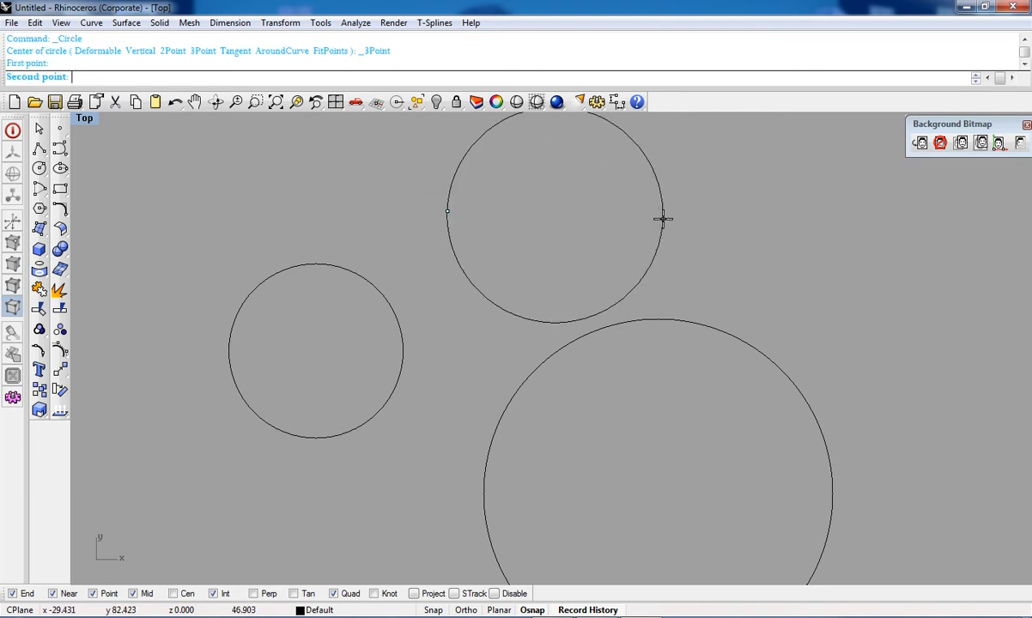
{"action": "left_click", "coordinate": [663, 219]}
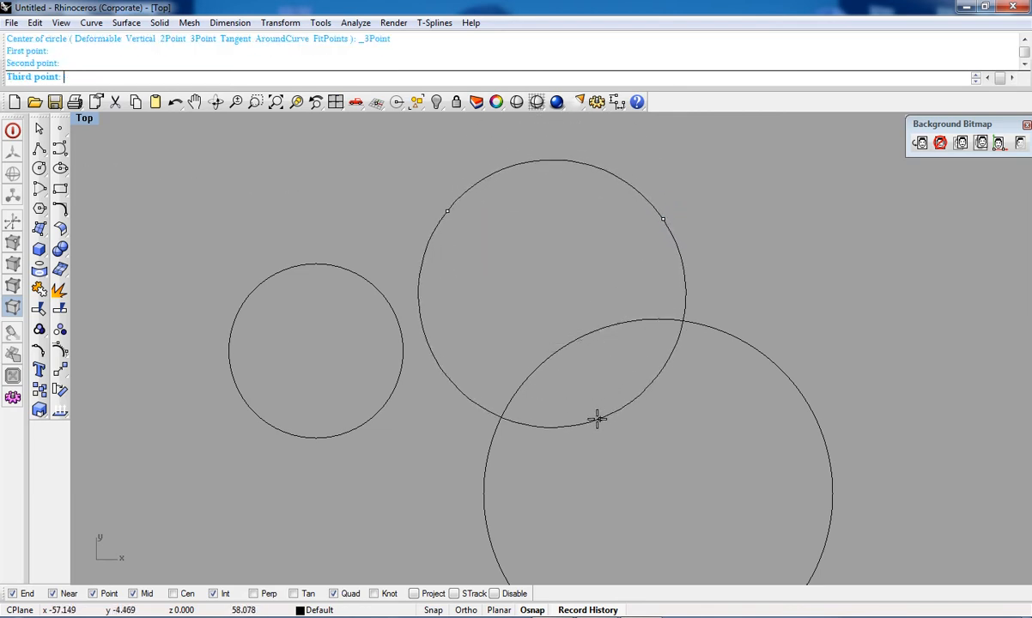
{"action": "left_click", "coordinate": [540, 431]}
Step: Select all three circles with a window and delete them
{"action": "scroll", "coordinate": [540, 429], "scroll_direction": "down", "scroll_amount": 10}
{"action": "right_click_drag", "start_coordinate": [538, 420], "coordinate": [588, 310]}
{"action": "scroll", "coordinate": [595, 296], "scroll_direction": "up", "scroll_amount": 8}
{"action": "left_click", "coordinate": [508, 214]}
{"action": "scroll", "coordinate": [334, 417], "scroll_direction": "down", "scroll_amount": 3}
{"action": "right_click_drag", "start_coordinate": [334, 418], "coordinate": [407, 349]}
{"action": "scroll", "coordinate": [406, 350], "scroll_direction": "down", "scroll_amount": 3}
{"action": "right_click_drag", "start_coordinate": [438, 415], "coordinate": [454, 362]}
{"action": "left_click_drag", "start_coordinate": [309, 225], "coordinate": [840, 513]}
{"action": "key", "text": "Delete"}
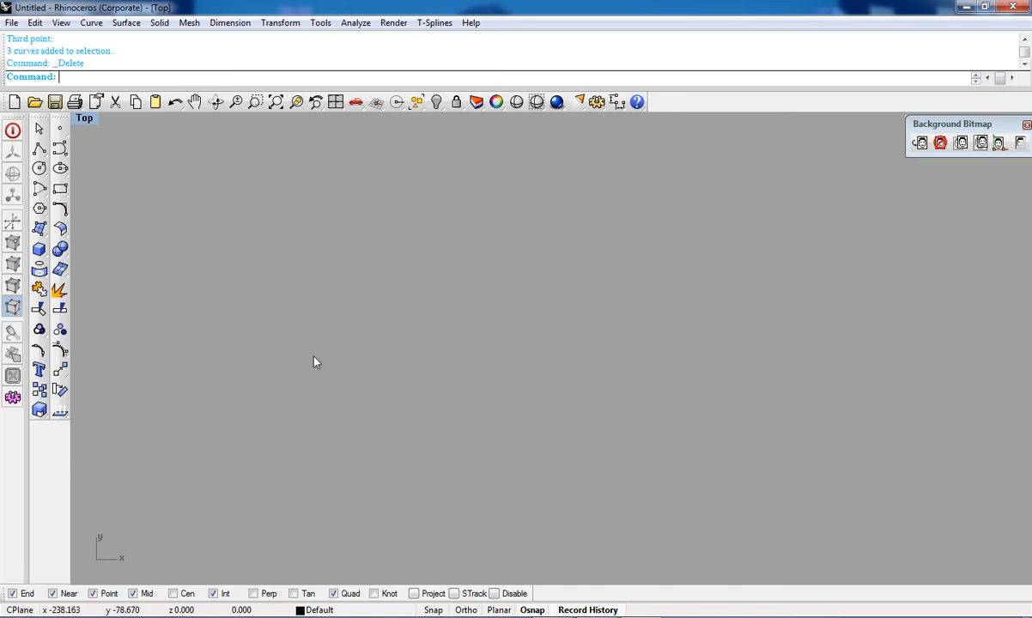
Step: Draw an upward-bulging arc using Start, End, Point on Arc
{"action": "left_click", "coordinate": [45, 191]}
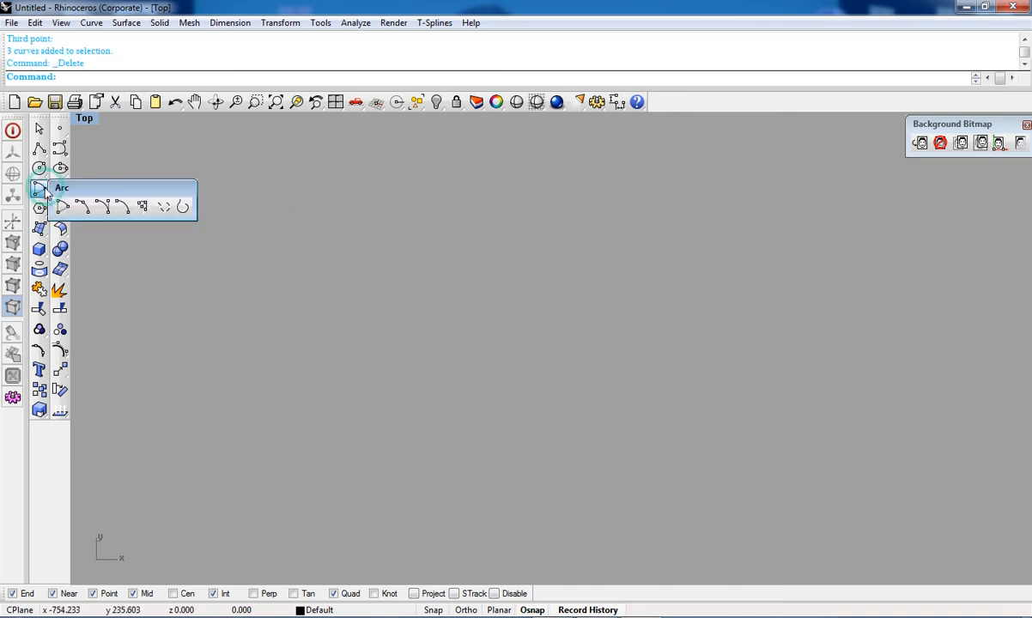
{"action": "left_click", "coordinate": [81, 213]}
{"action": "left_click", "coordinate": [328, 287]}
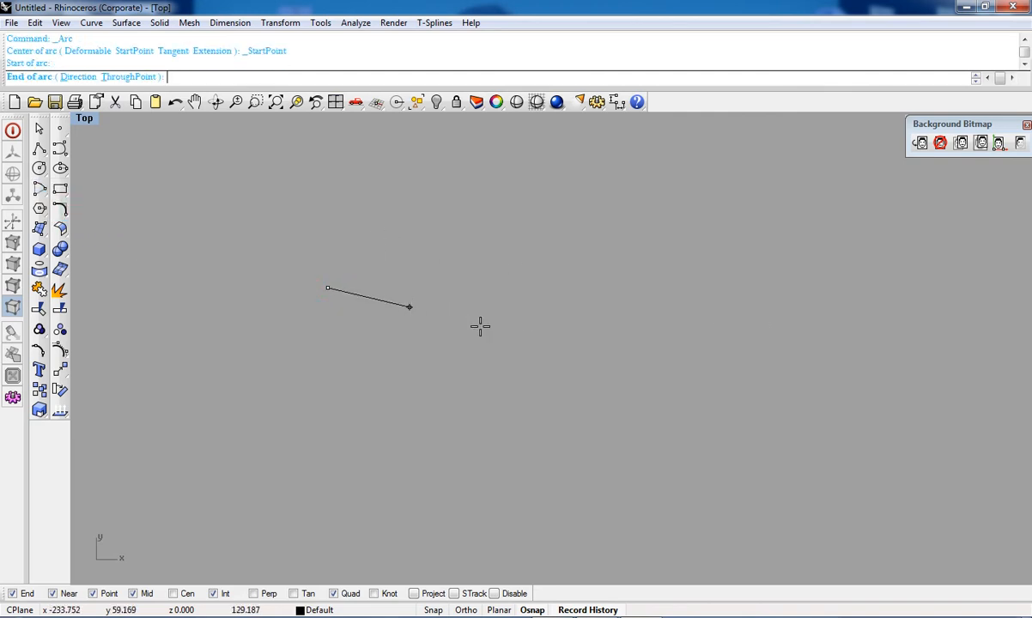
{"action": "left_click", "coordinate": [736, 342]}
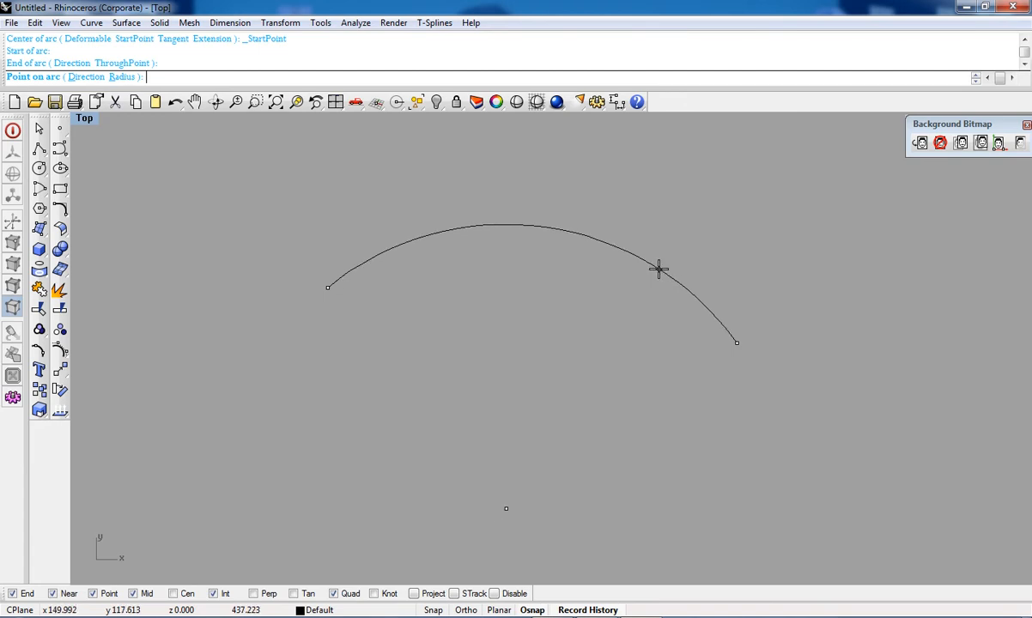
{"action": "left_click", "coordinate": [544, 235]}
Step: Draw a second arc between the same endpoints bulging downward, forming a lens shape
{"action": "right_click", "coordinate": [358, 291]}
{"action": "left_click", "coordinate": [320, 289]}
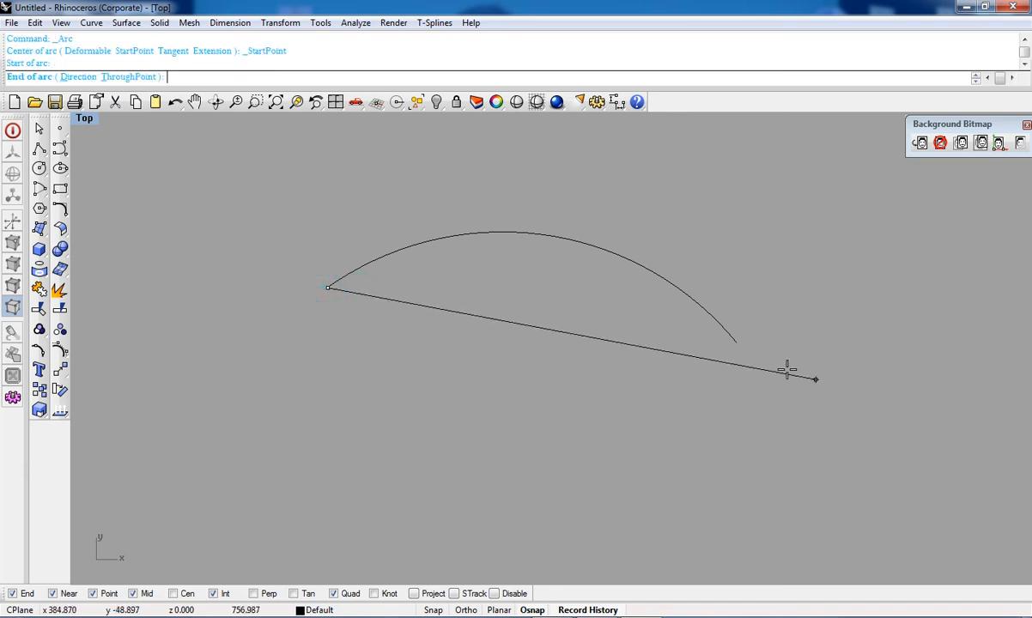
{"action": "left_click", "coordinate": [731, 339]}
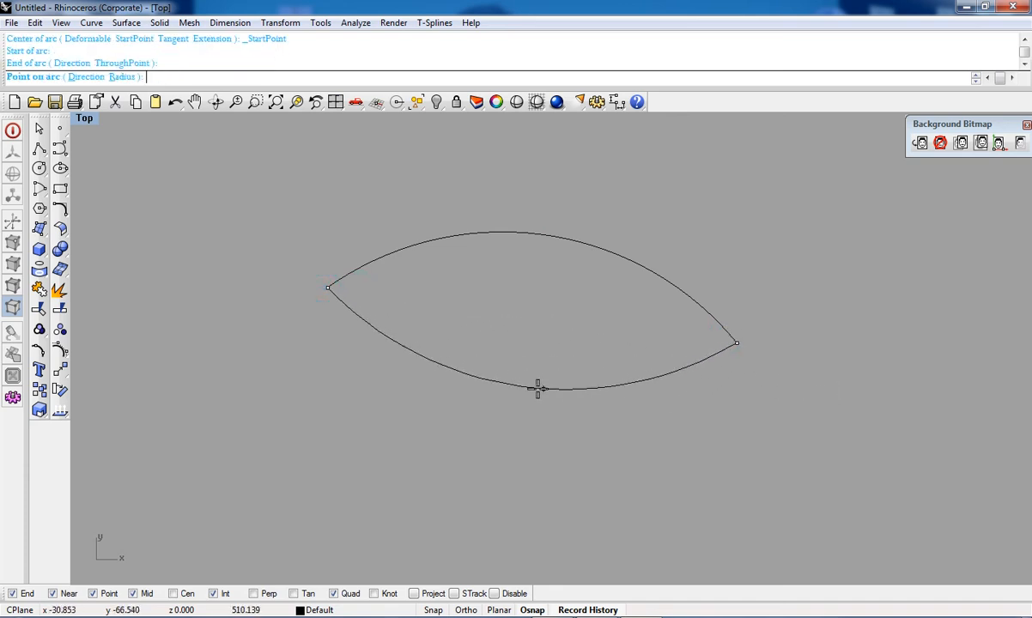
{"action": "left_click", "coordinate": [504, 393]}
Step: Select both arcs and delete them
{"action": "scroll", "coordinate": [574, 337], "scroll_direction": "down", "scroll_amount": 8}
{"action": "right_click_drag", "start_coordinate": [560, 352], "coordinate": [641, 444]}
{"action": "scroll", "coordinate": [615, 389], "scroll_direction": "up", "scroll_amount": 8}
{"action": "scroll", "coordinate": [791, 421], "scroll_direction": "down", "scroll_amount": 6}
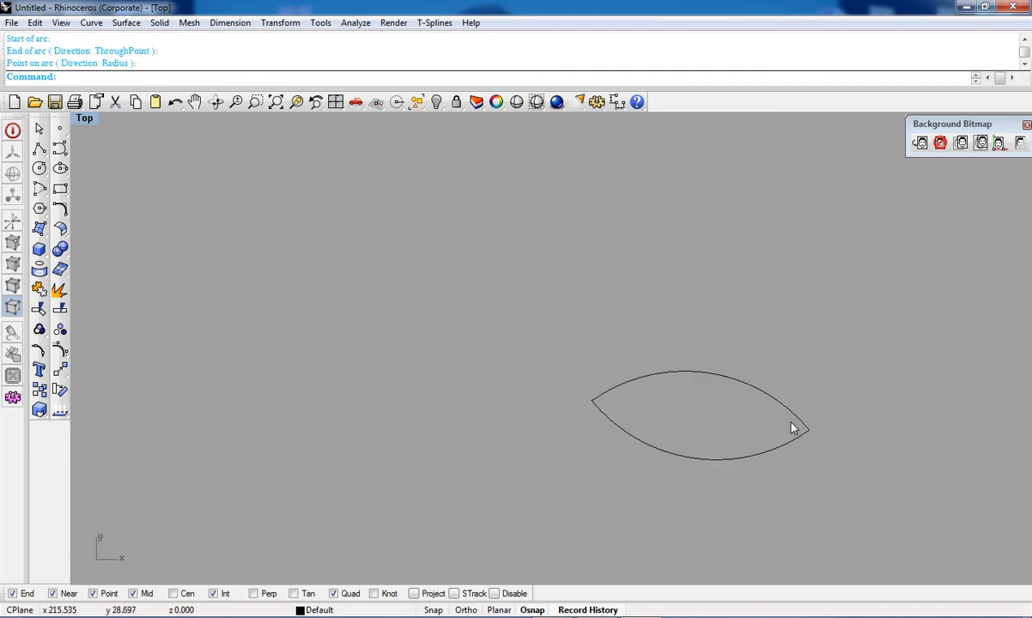
{"action": "left_click_drag", "start_coordinate": [760, 385], "coordinate": [611, 491]}
{"action": "key", "text": "Delete"}
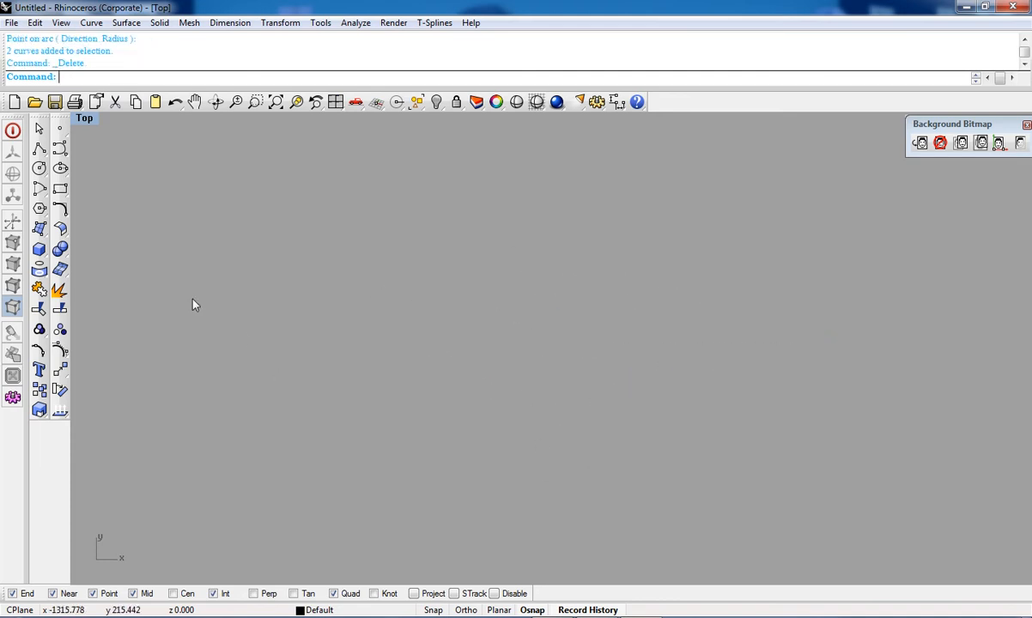
Step: Draw a corner-to-corner rectangle starting at the origin 0 and ending up and to the left
{"action": "left_click", "coordinate": [44, 194]}
{"action": "left_click", "coordinate": [61, 195]}
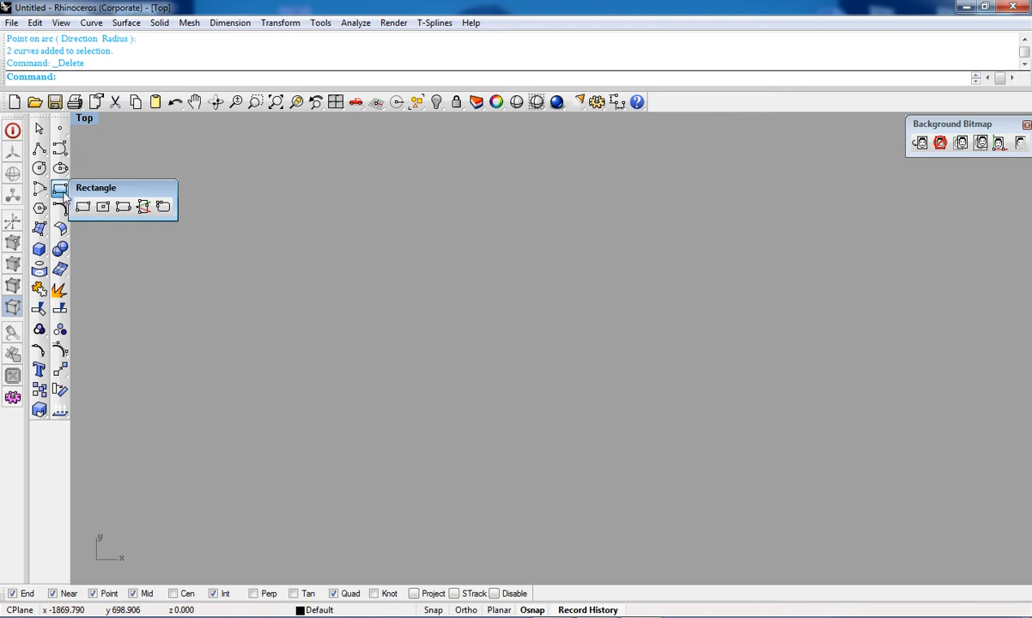
{"action": "left_click", "coordinate": [84, 209]}
{"action": "type", "text": "0"}
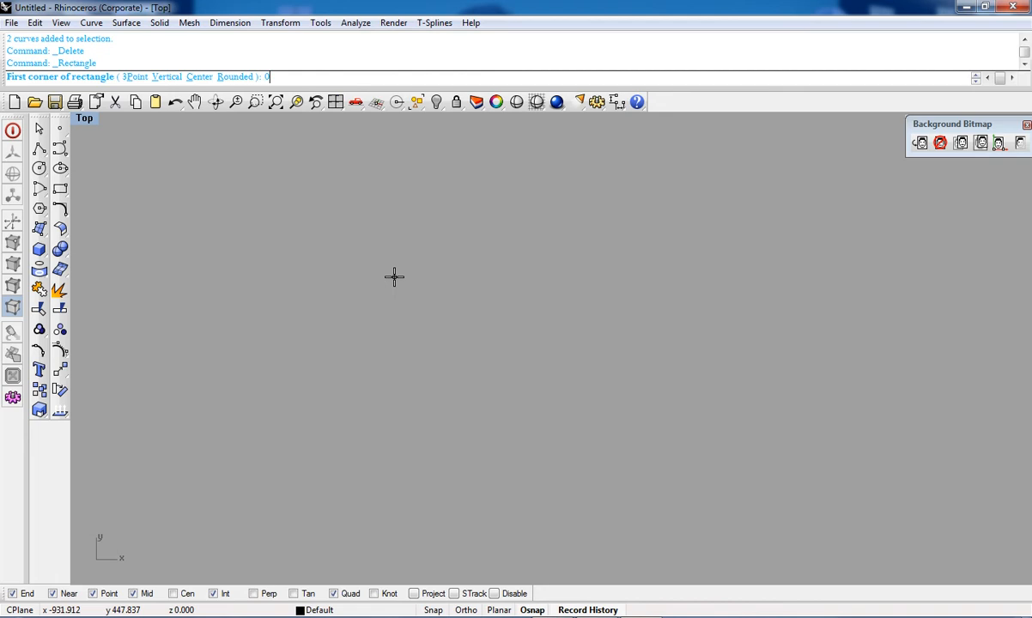
{"action": "key", "text": "Return"}
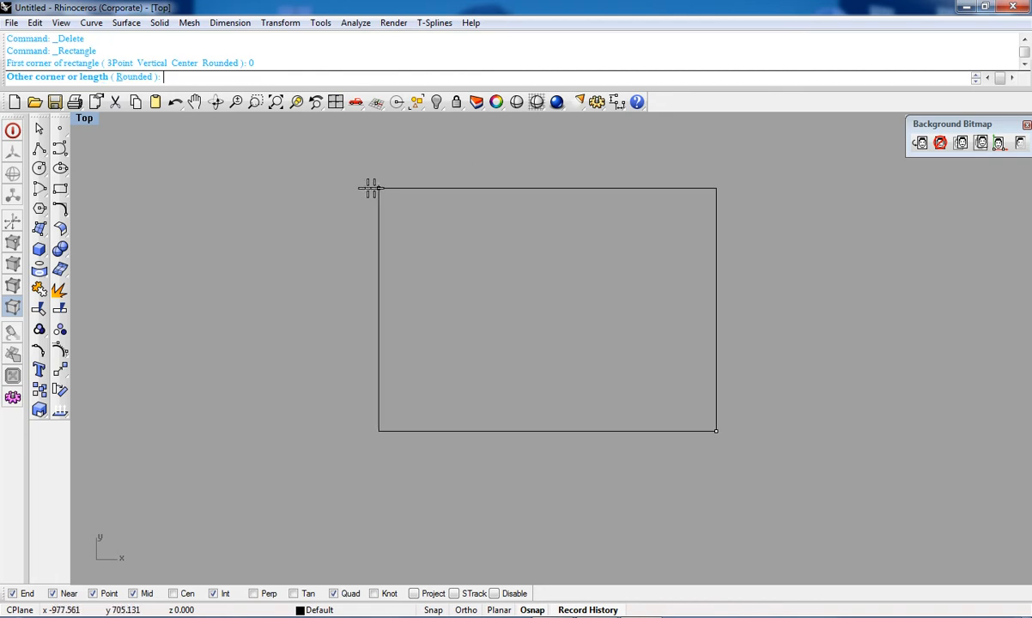
{"action": "left_click", "coordinate": [230, 206]}
{"action": "scroll", "coordinate": [739, 486], "scroll_direction": "down", "scroll_amount": 3}
{"action": "right_click_drag", "start_coordinate": [640, 469], "coordinate": [598, 473]}
{"action": "left_click_drag", "start_coordinate": [673, 481], "coordinate": [574, 378]}
{"action": "scroll", "coordinate": [614, 342], "scroll_direction": "up", "scroll_amount": 4}
Step: Draw a square rectangle centred at the origin 0 with width 5 and equal length
{"action": "left_click", "coordinate": [60, 190]}
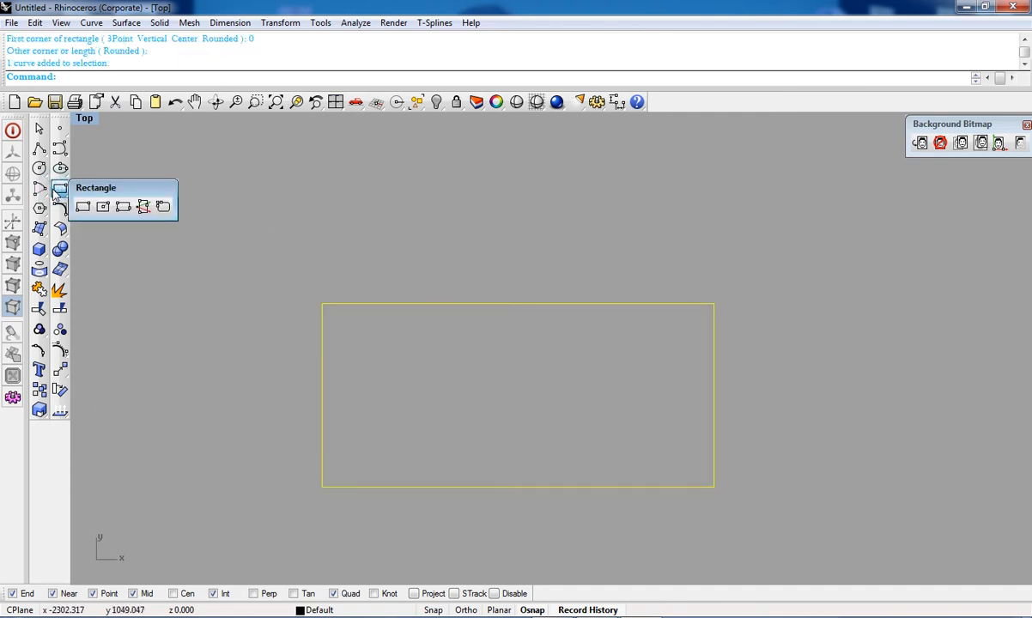
{"action": "left_click", "coordinate": [103, 207]}
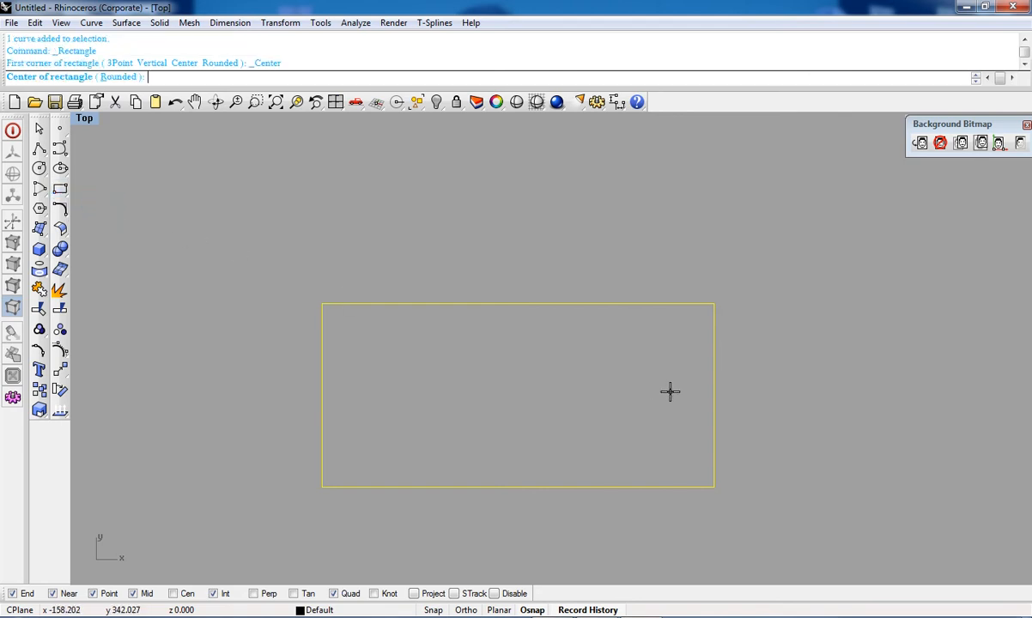
{"action": "type", "text": "0"}
{"action": "key", "text": "Return"}
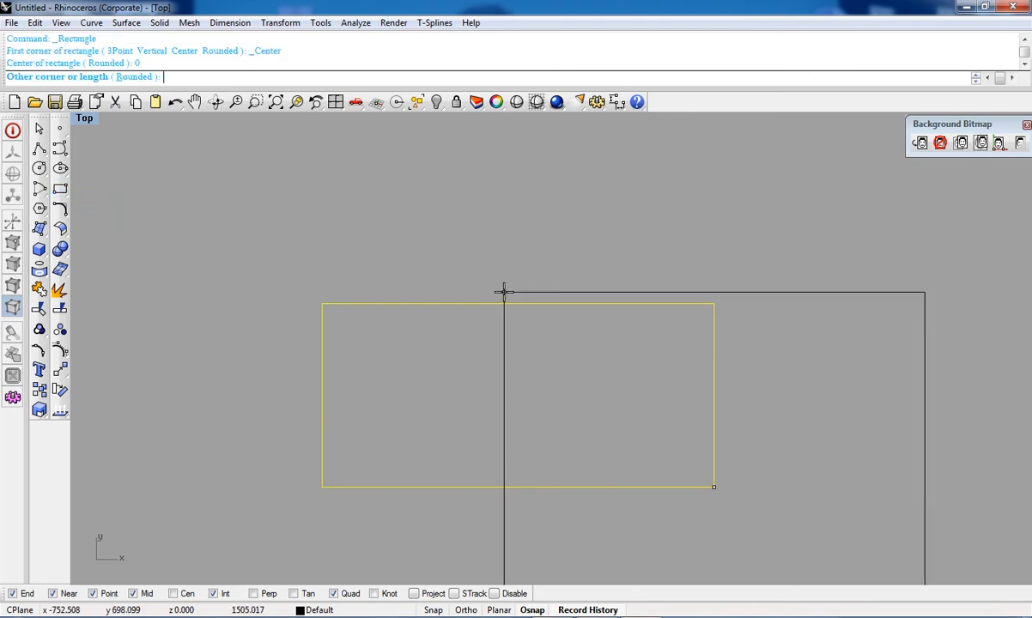
{"action": "type", "text": "5"}
{"action": "key", "text": "Return"}
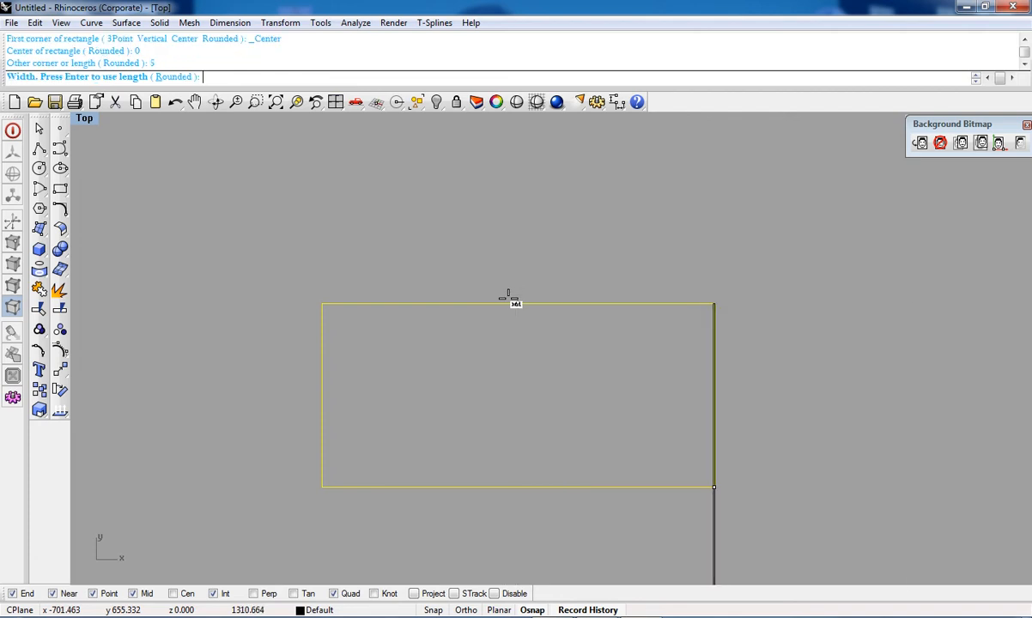
{"action": "key", "text": "Return"}
{"action": "scroll", "coordinate": [508, 313], "scroll_direction": "down", "scroll_amount": 6}
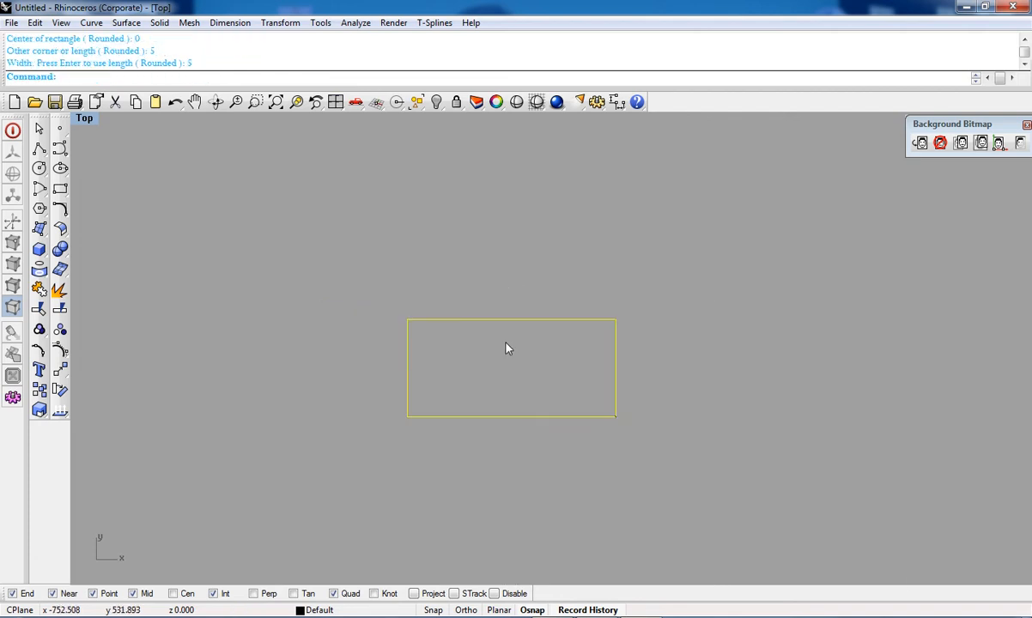
{"action": "scroll", "coordinate": [544, 375], "scroll_direction": "up", "scroll_amount": 6}
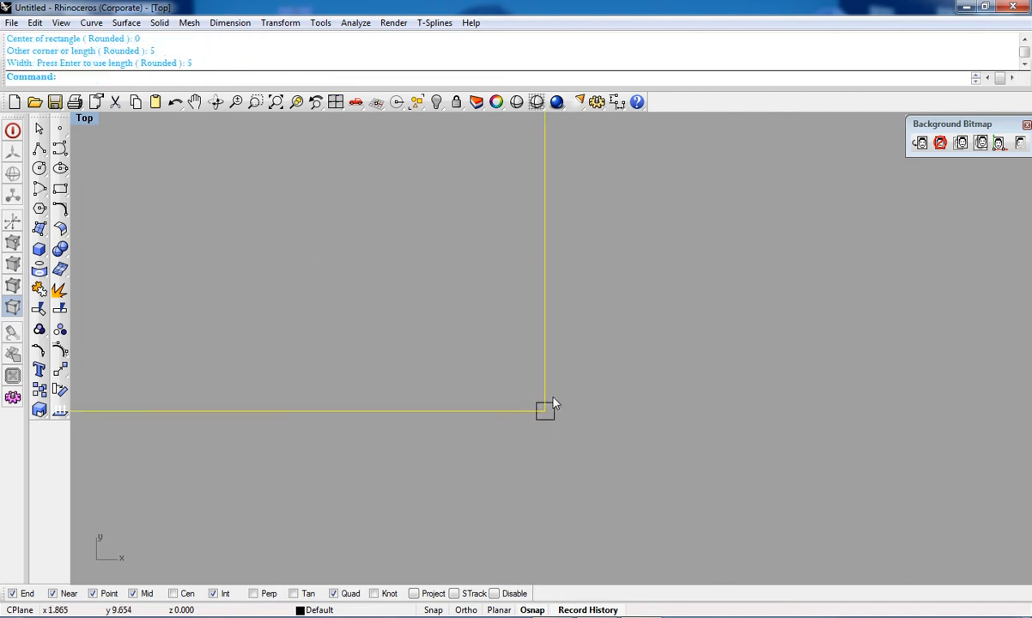
{"action": "scroll", "coordinate": [551, 412], "scroll_direction": "up", "scroll_amount": 3}
{"action": "scroll", "coordinate": [549, 408], "scroll_direction": "down", "scroll_amount": 2}
{"action": "scroll", "coordinate": [551, 385], "scroll_direction": "up", "scroll_amount": 3}
{"action": "scroll", "coordinate": [543, 349], "scroll_direction": "down", "scroll_amount": 3}
{"action": "scroll", "coordinate": [543, 344], "scroll_direction": "down", "scroll_amount": 2}
{"action": "scroll", "coordinate": [545, 346], "scroll_direction": "up", "scroll_amount": 7}
{"action": "right_click_drag", "start_coordinate": [526, 387], "coordinate": [519, 330]}
{"action": "right_click_drag", "start_coordinate": [555, 414], "coordinate": [551, 380]}
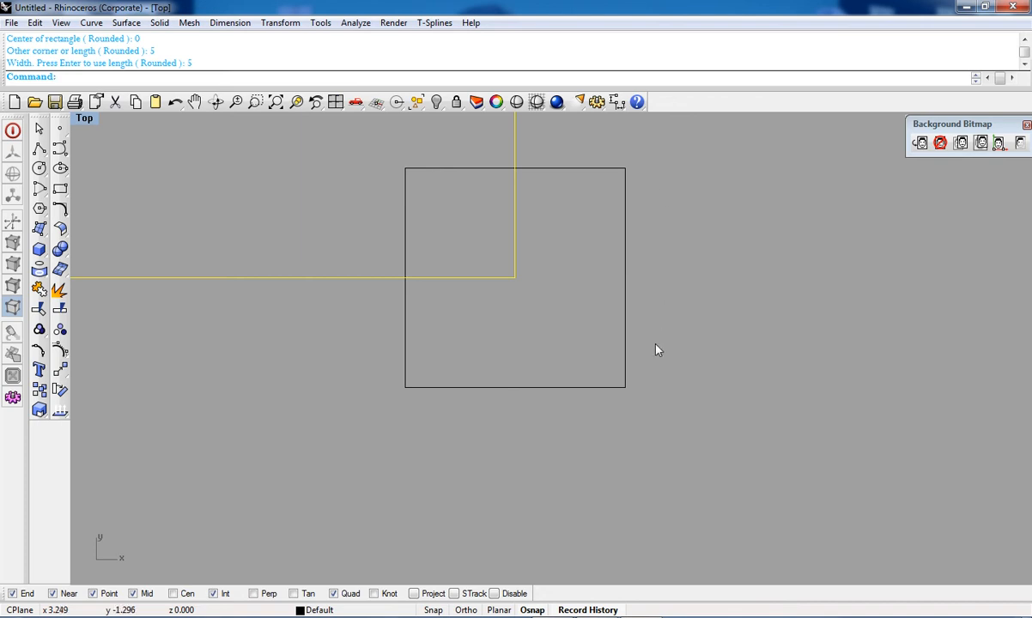
{"action": "right_click_drag", "start_coordinate": [557, 314], "coordinate": [560, 404]}
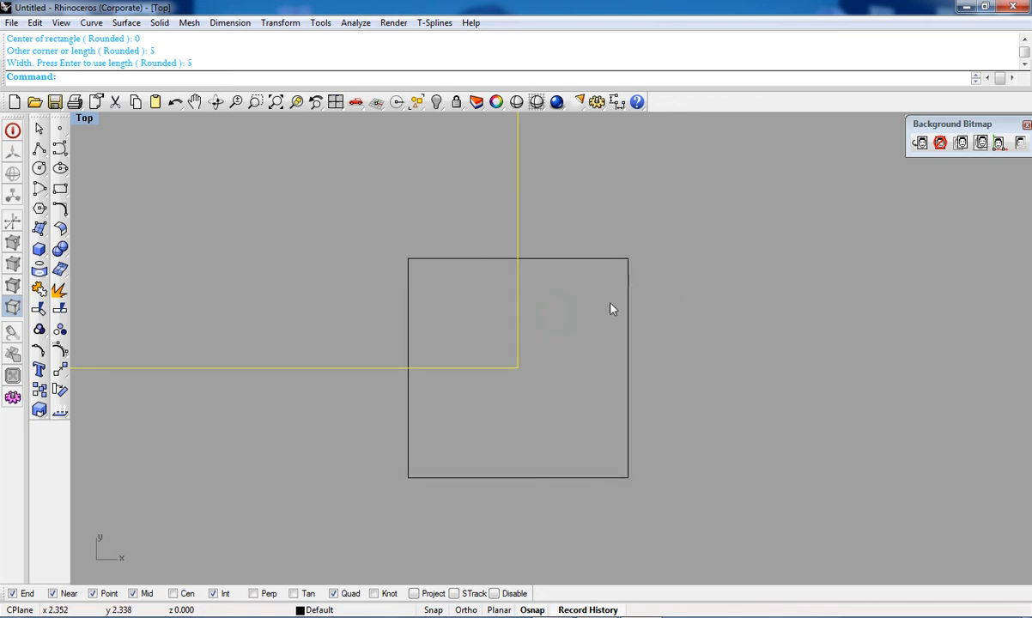
{"action": "scroll", "coordinate": [607, 381], "scroll_direction": "down", "scroll_amount": 4}
{"action": "left_click_drag", "start_coordinate": [662, 294], "coordinate": [573, 409]}
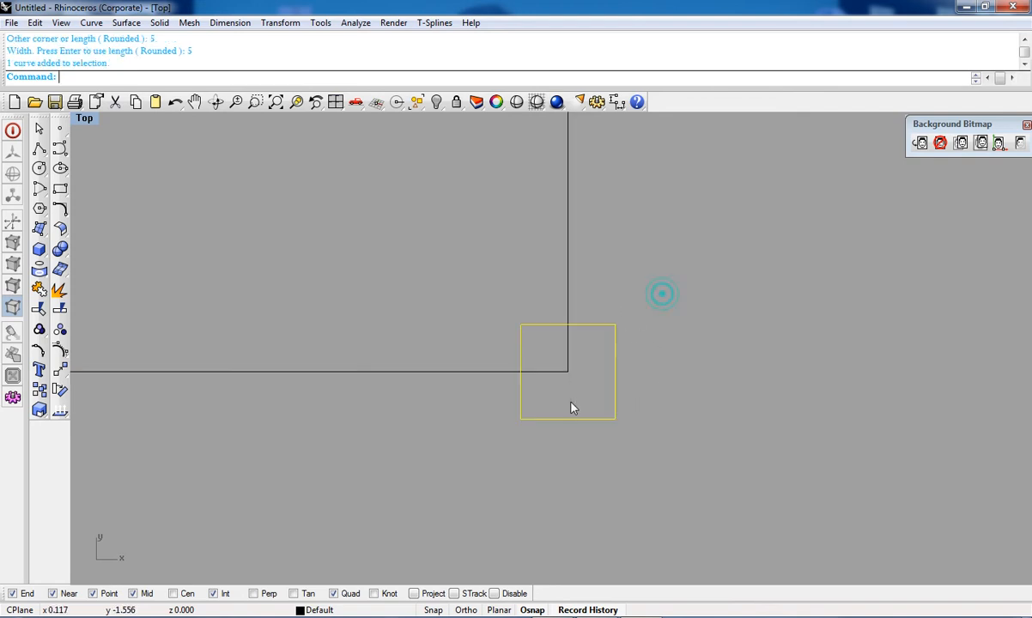
{"action": "scroll", "coordinate": [599, 385], "scroll_direction": "up", "scroll_amount": 3}
Step: Add an aligned dimension to the square's right edge, placing it to the right
{"action": "left_click", "coordinate": [617, 102]}
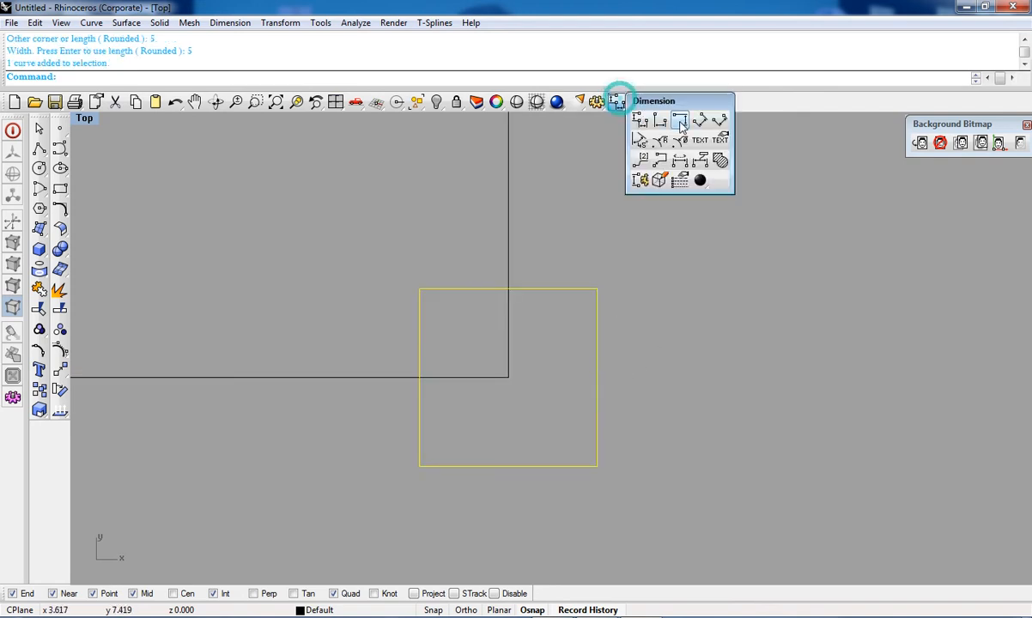
{"action": "left_click", "coordinate": [698, 121]}
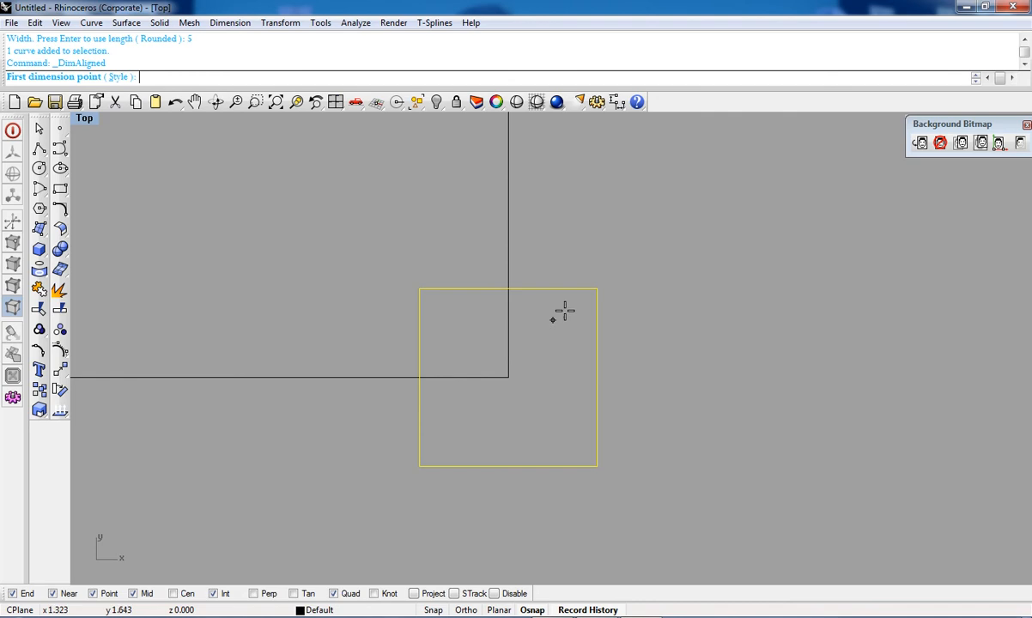
{"action": "left_click", "coordinate": [596, 289]}
{"action": "left_click", "coordinate": [597, 466]}
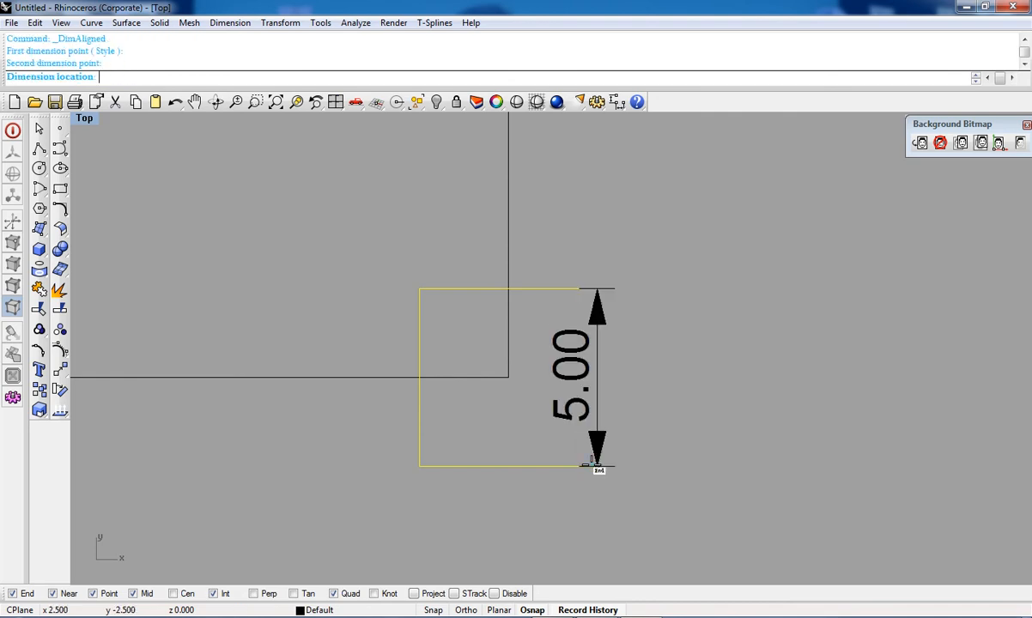
{"action": "right_click", "coordinate": [730, 449]}
{"action": "right_click", "coordinate": [655, 404]}
{"action": "left_click", "coordinate": [597, 289]}
{"action": "left_click", "coordinate": [597, 465]}
{"action": "left_click", "coordinate": [745, 457]}
Step: Add an aligned dimension to the square's top edge, placing it above
{"action": "right_click", "coordinate": [382, 313]}
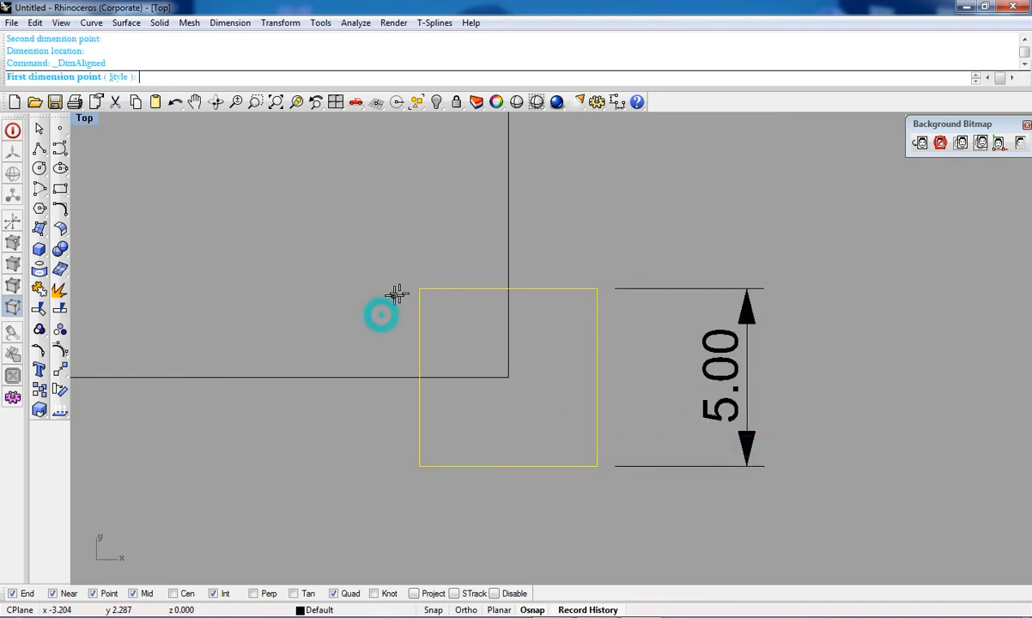
{"action": "left_click", "coordinate": [419, 289]}
{"action": "left_click", "coordinate": [598, 289]}
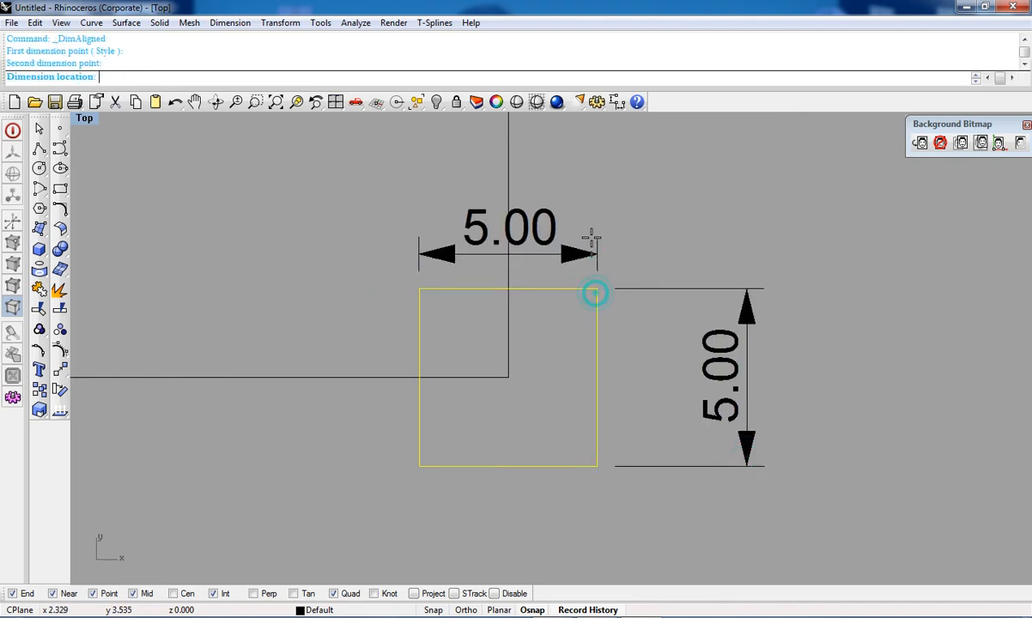
{"action": "left_click", "coordinate": [594, 182]}
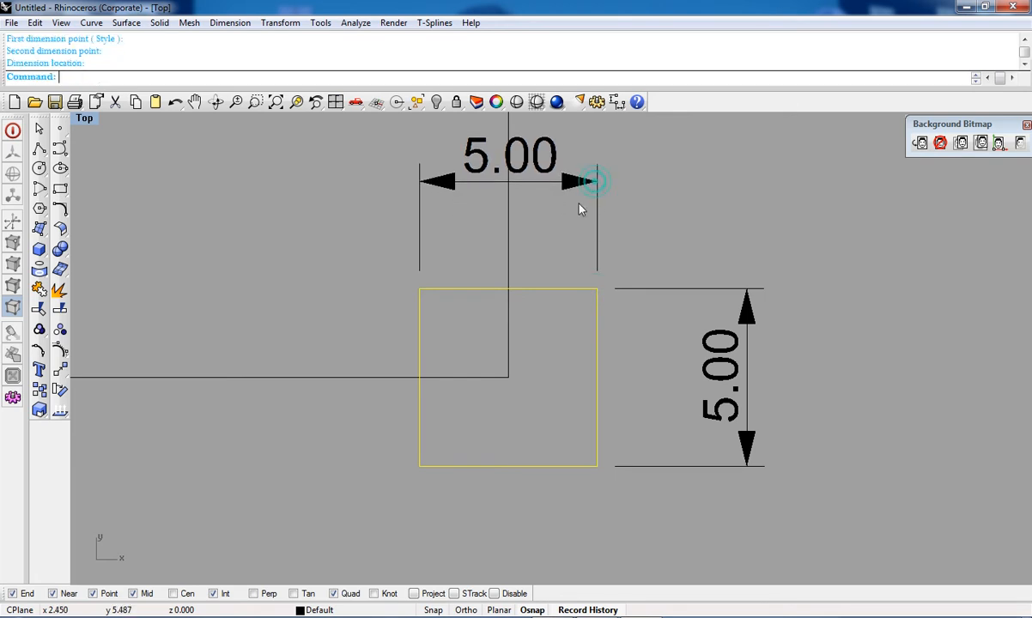
Step: Draw a rectangle centred at the origin 0 with length 47 and width 58
{"action": "left_click", "coordinate": [61, 193]}
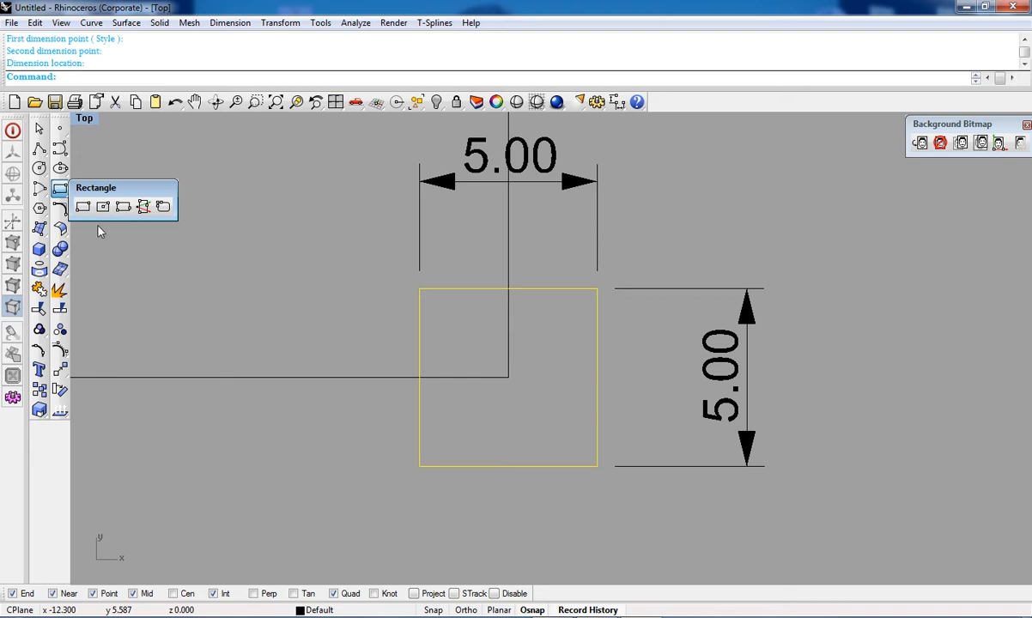
{"action": "left_click", "coordinate": [103, 206]}
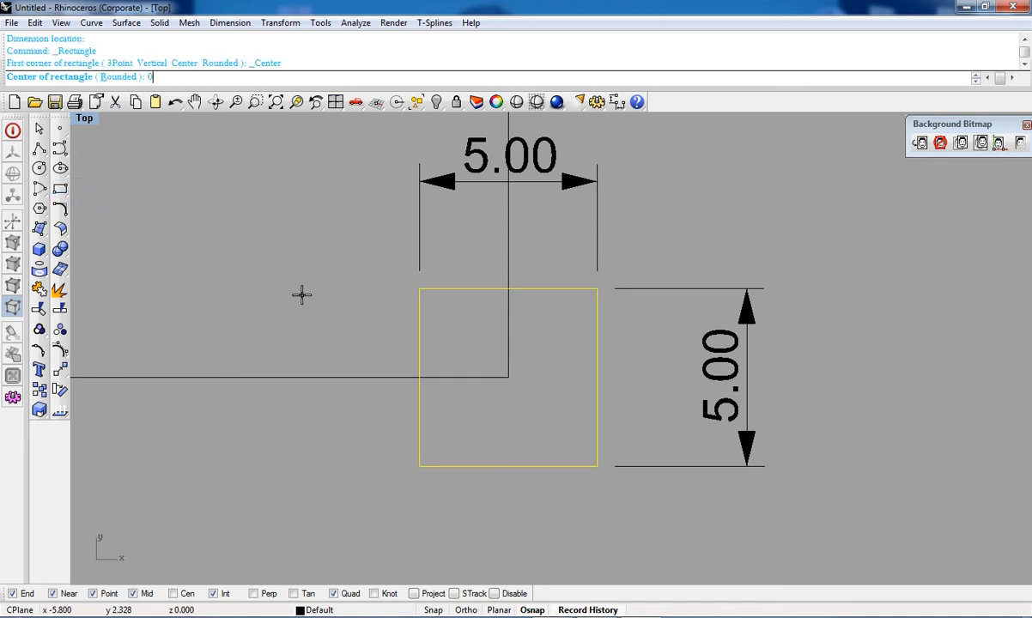
{"action": "type", "text": "0"}
{"action": "key", "text": "Return"}
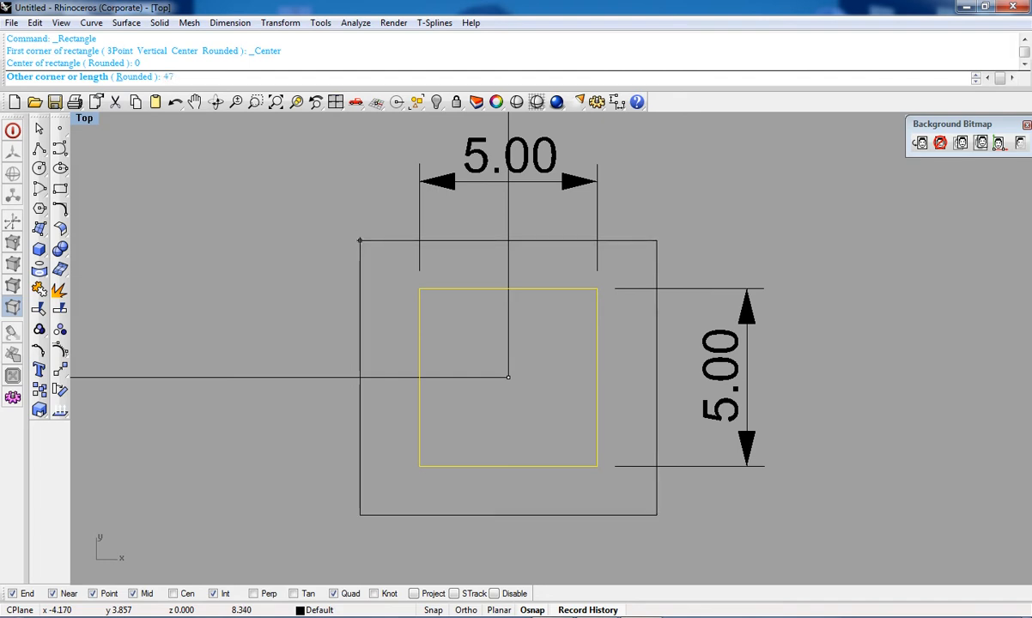
{"action": "key", "text": "Return"}
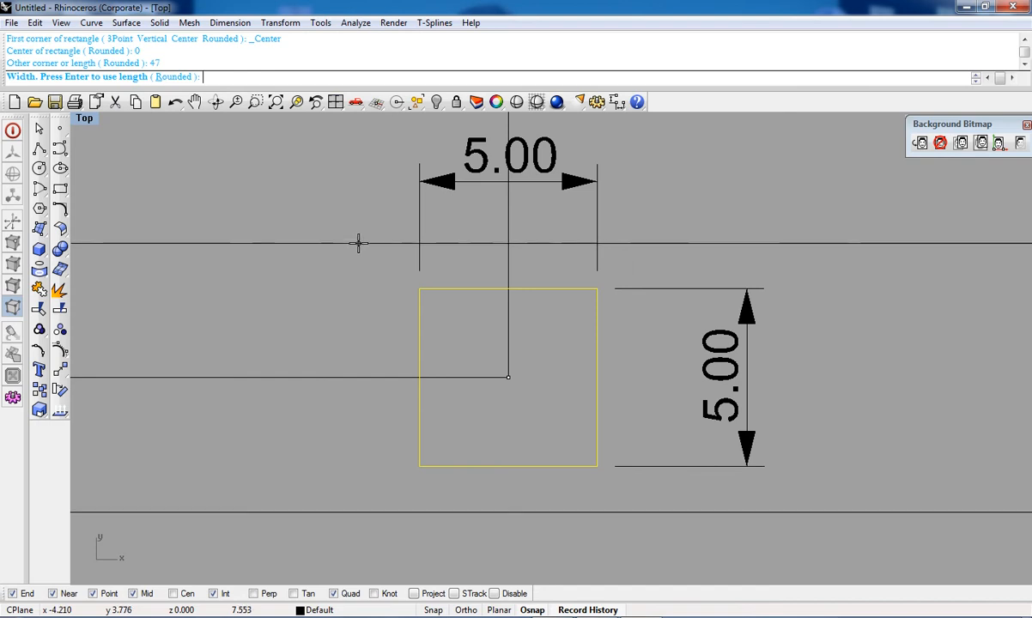
{"action": "type", "text": "58"}
{"action": "key", "text": "Return"}
{"action": "scroll", "coordinate": [371, 249], "scroll_direction": "down", "scroll_amount": 20}
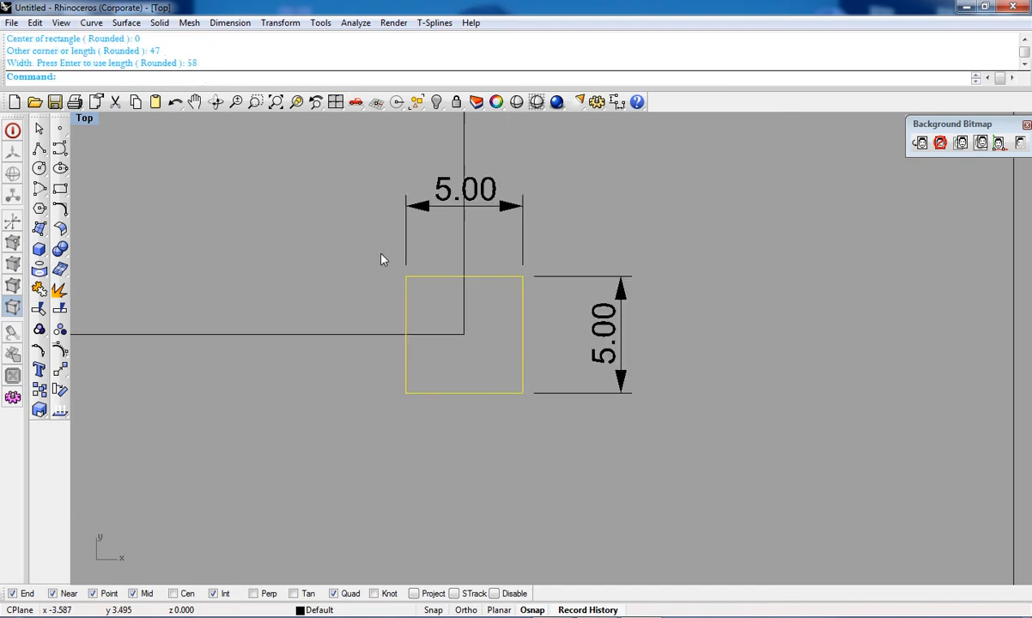
Step: Add an aligned dimension to the large rectangle's top edge, placing it above
{"action": "right_click_drag", "start_coordinate": [376, 279], "coordinate": [469, 326]}
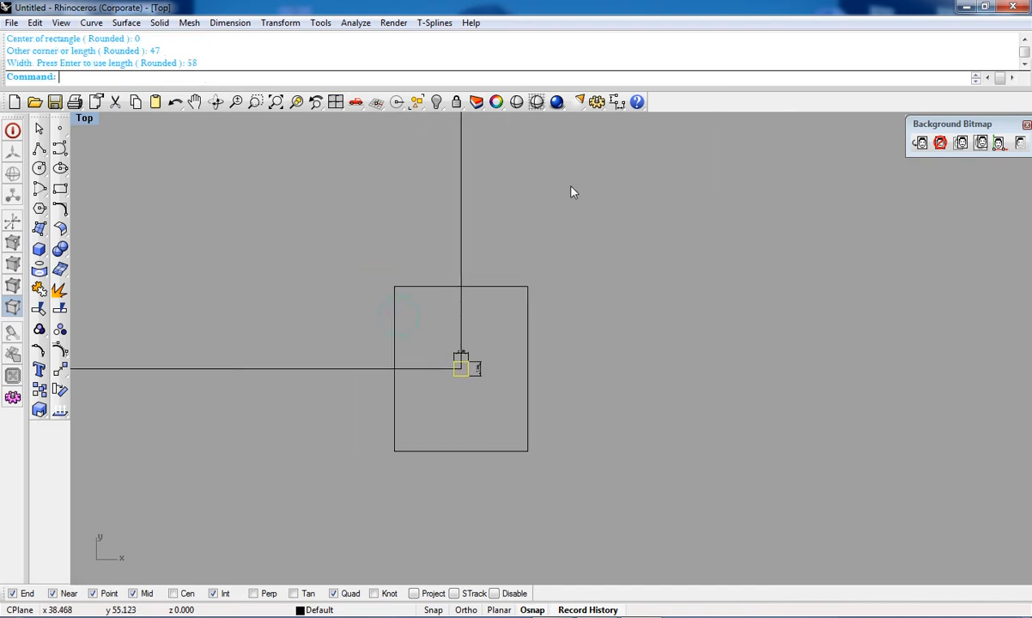
{"action": "left_click", "coordinate": [617, 102]}
{"action": "left_click", "coordinate": [699, 122]}
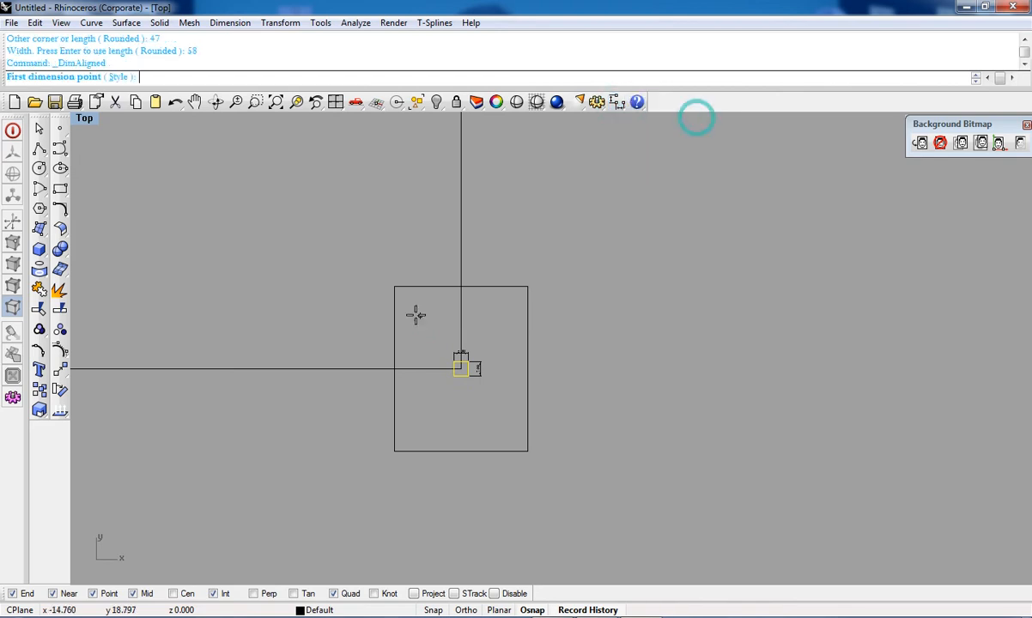
{"action": "scroll", "coordinate": [395, 286], "scroll_direction": "up", "scroll_amount": 4}
{"action": "left_click", "coordinate": [395, 285]}
{"action": "left_click", "coordinate": [599, 284]}
{"action": "left_click", "coordinate": [595, 209]}
{"action": "scroll", "coordinate": [491, 201], "scroll_direction": "up", "scroll_amount": 5}
{"action": "scroll", "coordinate": [515, 219], "scroll_direction": "down", "scroll_amount": 3}
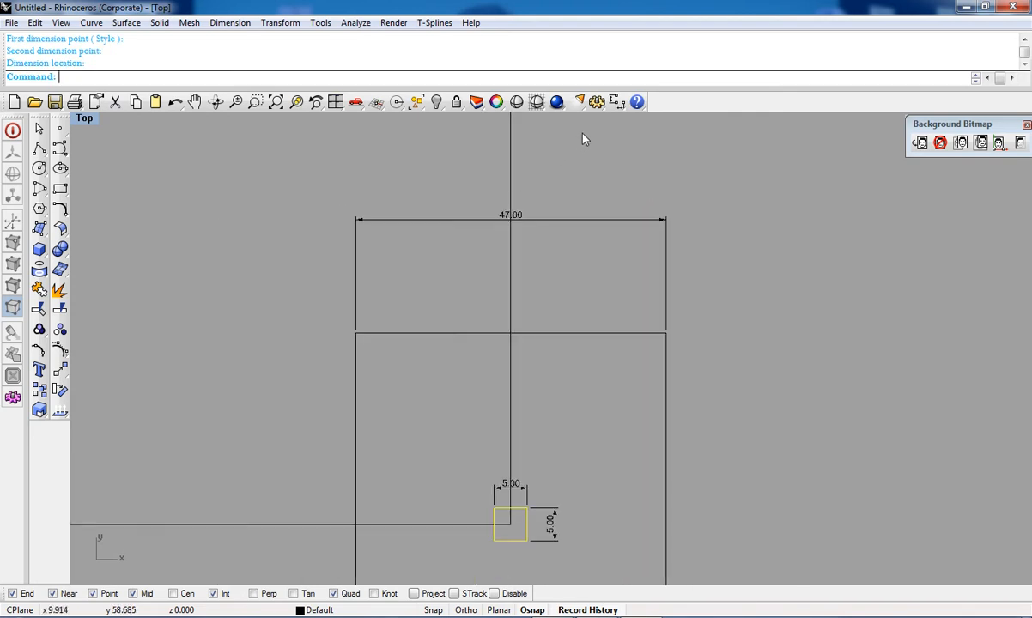
Step: Add an aligned dimension to the large rectangle's right edge, placing it to the right
{"action": "left_click", "coordinate": [617, 102]}
{"action": "left_click", "coordinate": [695, 118]}
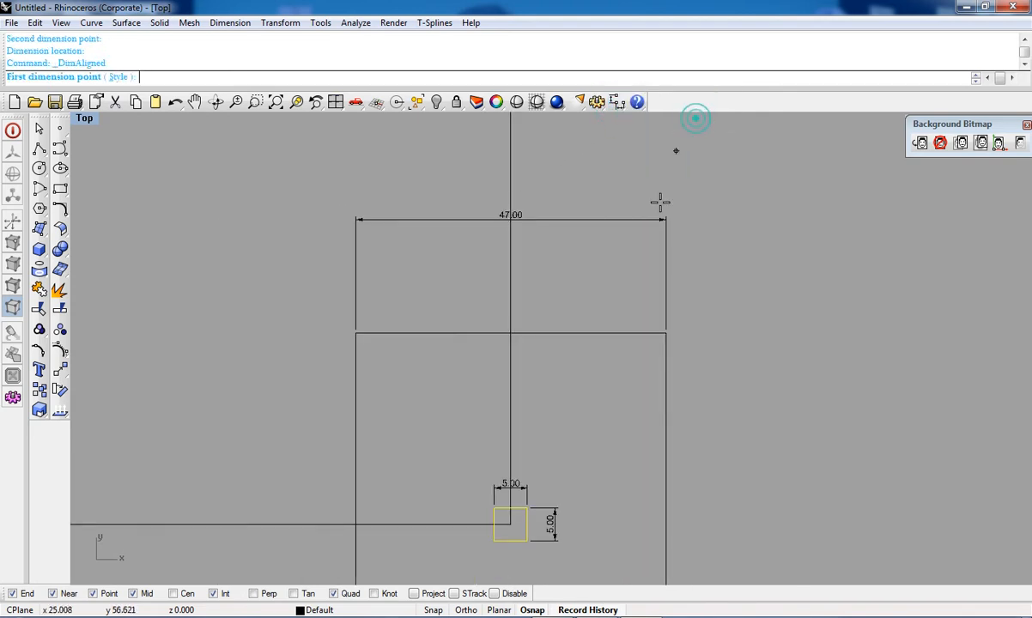
{"action": "left_click", "coordinate": [659, 332]}
{"action": "scroll", "coordinate": [661, 345], "scroll_direction": "down", "scroll_amount": 10}
{"action": "scroll", "coordinate": [667, 424], "scroll_direction": "up", "scroll_amount": 5}
{"action": "left_click", "coordinate": [653, 415]}
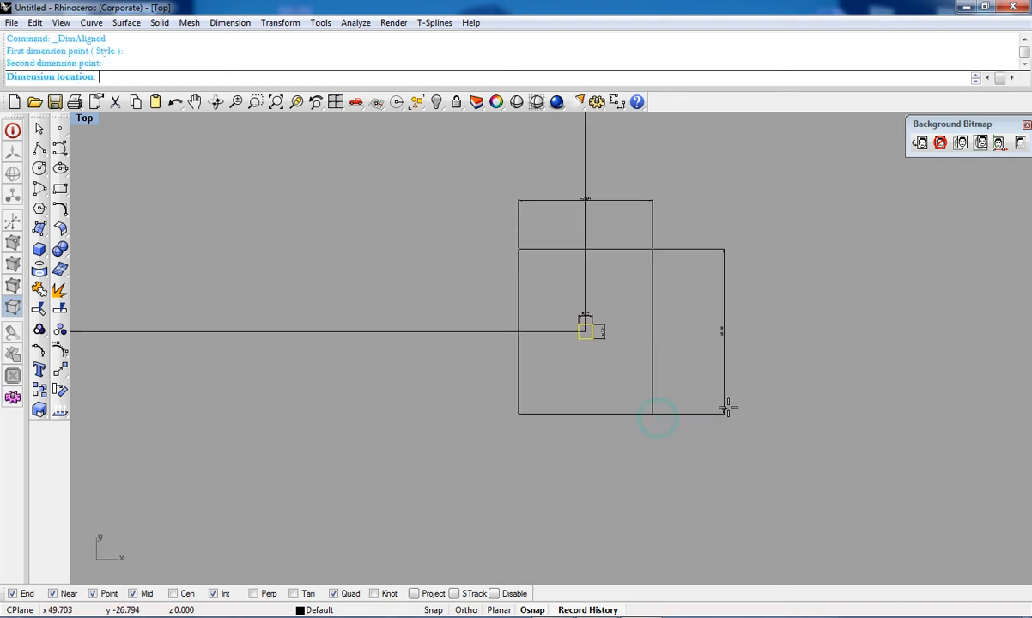
{"action": "scroll", "coordinate": [728, 404], "scroll_direction": "up", "scroll_amount": 6}
{"action": "scroll", "coordinate": [718, 429], "scroll_direction": "down", "scroll_amount": 5}
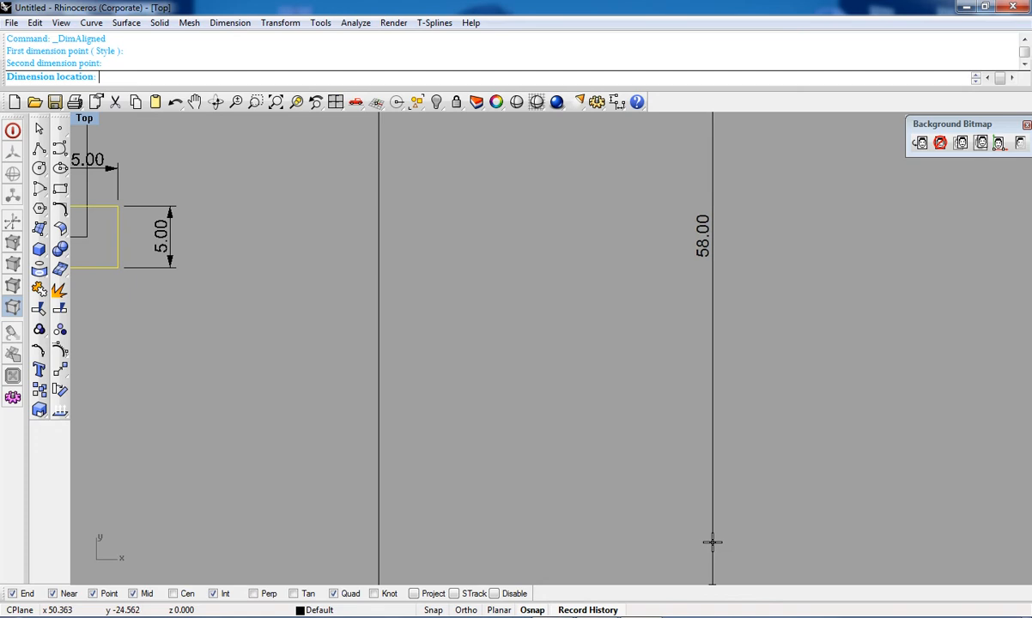
{"action": "left_click", "coordinate": [719, 549]}
{"action": "scroll", "coordinate": [721, 550], "scroll_direction": "up", "scroll_amount": 5}
{"action": "right_click_drag", "start_coordinate": [614, 483], "coordinate": [645, 404]}
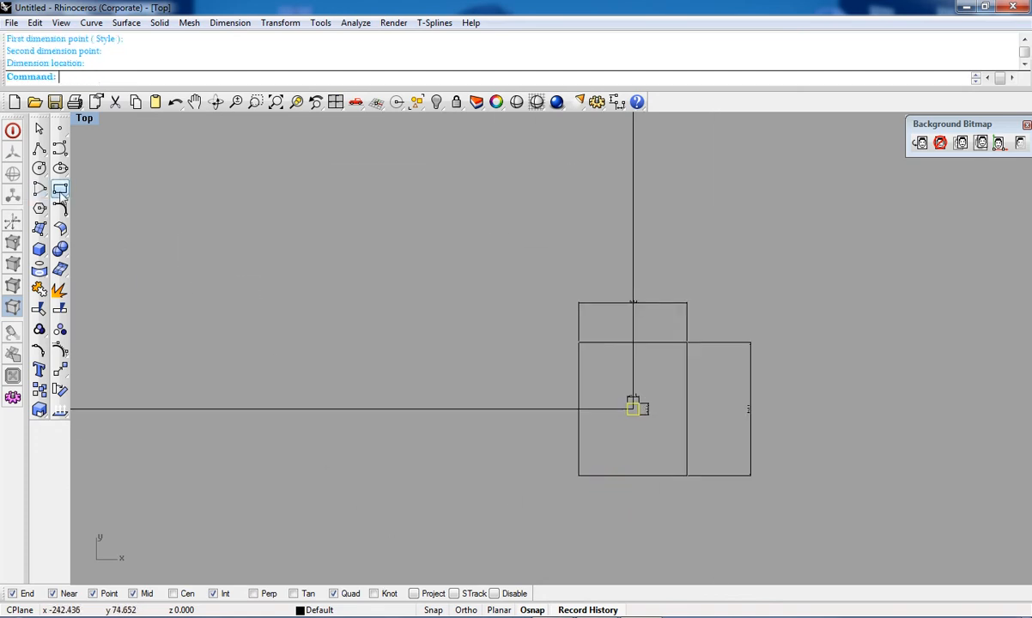
{"action": "left_click", "coordinate": [60, 189]}
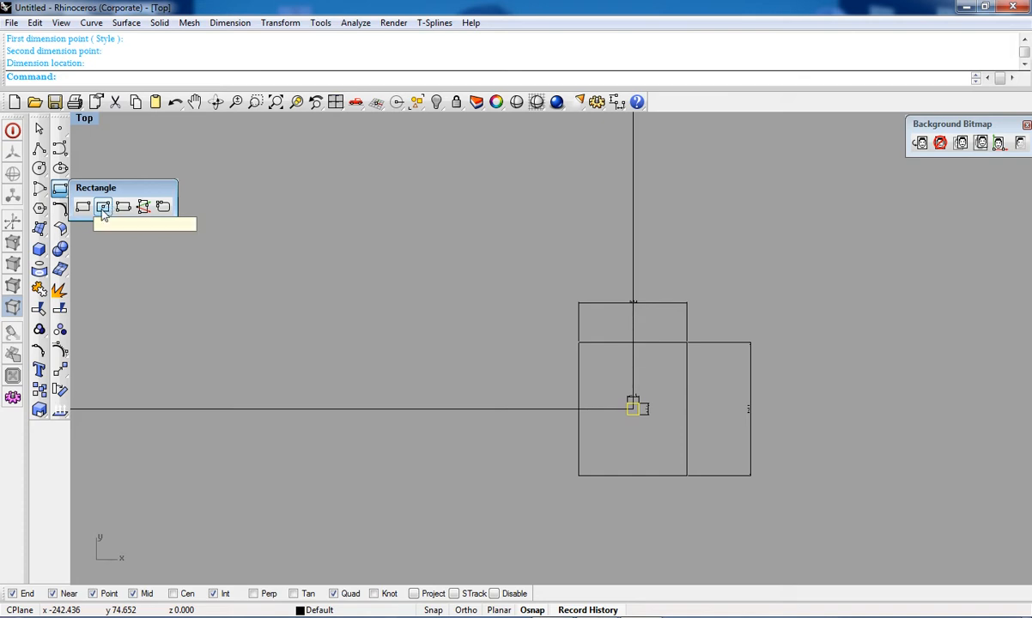
{"action": "right_click_drag", "start_coordinate": [575, 371], "coordinate": [582, 307]}
{"action": "right_click_drag", "start_coordinate": [256, 290], "coordinate": [318, 376]}
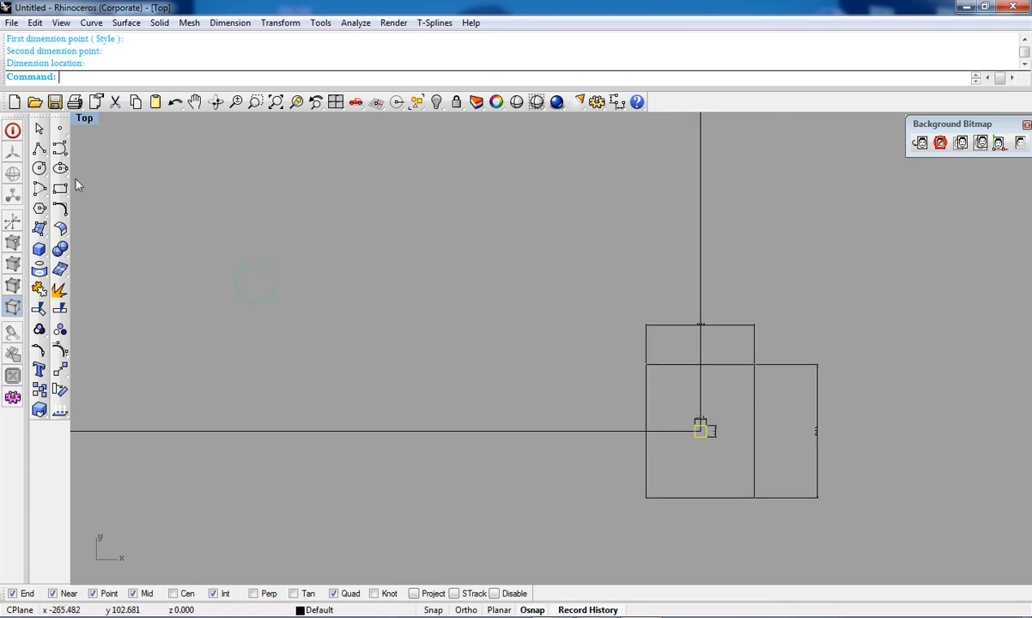
{"action": "left_click", "coordinate": [61, 189]}
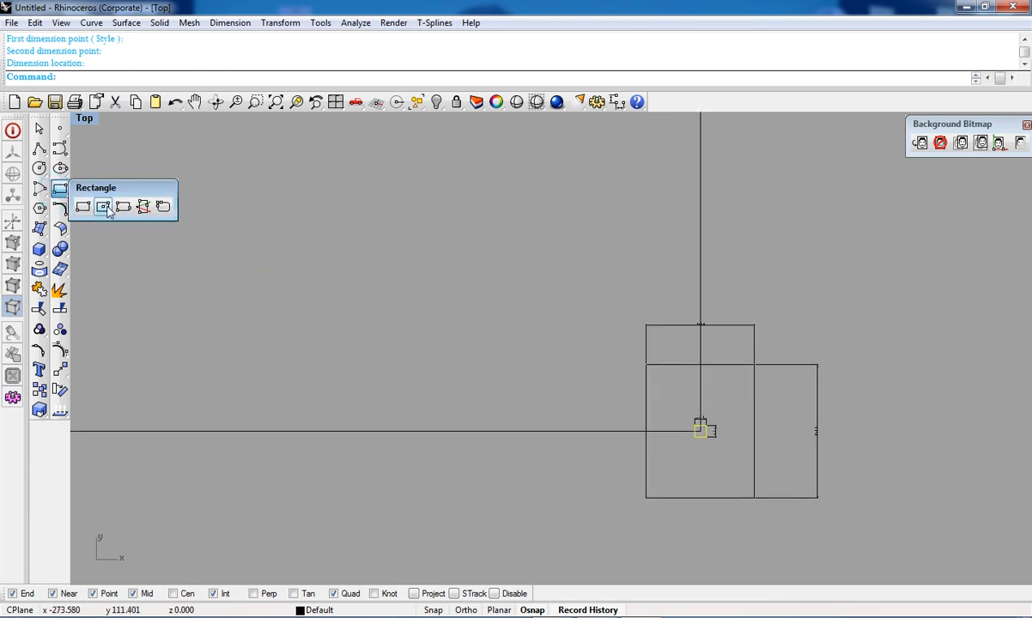
{"action": "left_click", "coordinate": [60, 212]}
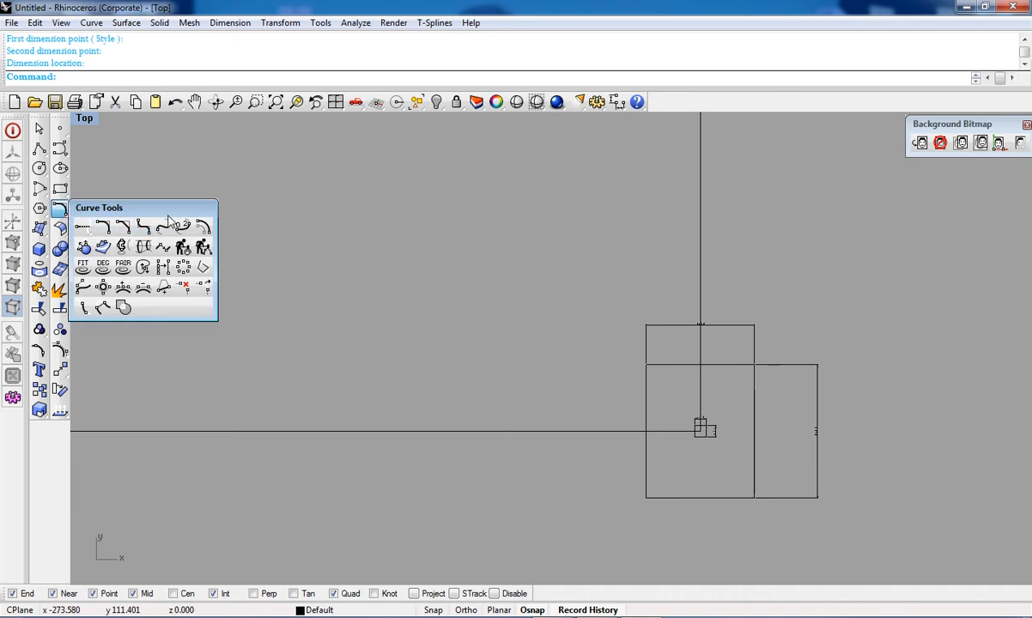
{"action": "left_click", "coordinate": [82, 228]}
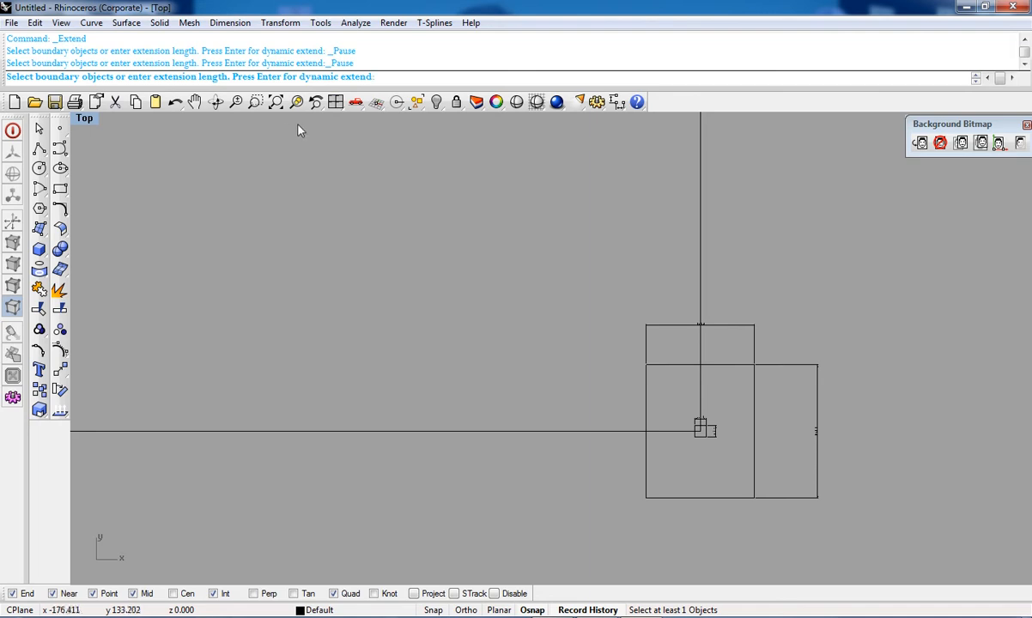
Step: Try to fillet the large rectangle's top-left corner with the Fillet command at radius 1
{"action": "left_click", "coordinate": [61, 211]}
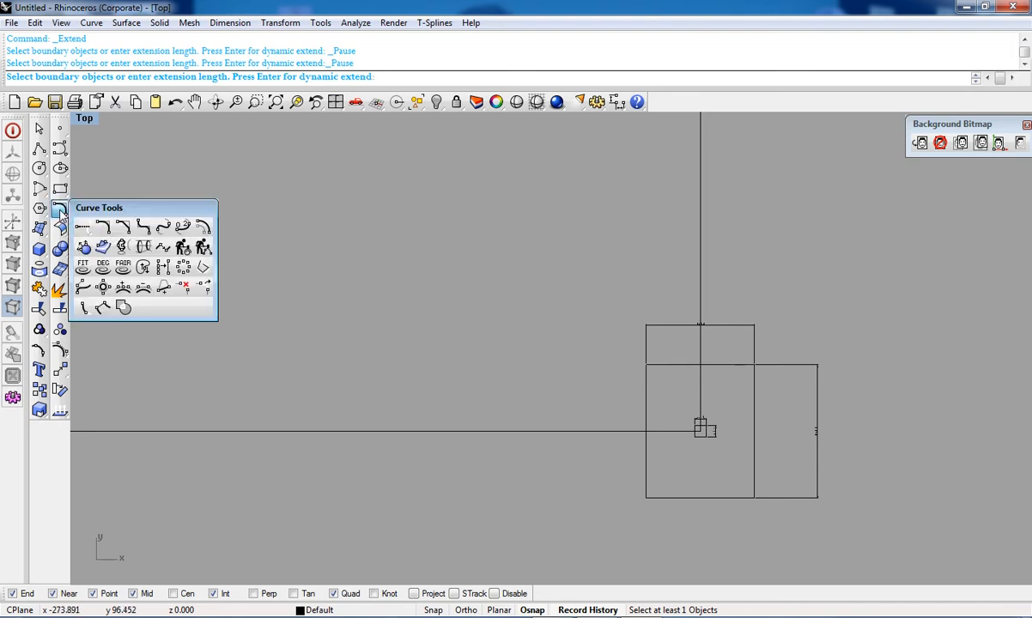
{"action": "left_click", "coordinate": [103, 228]}
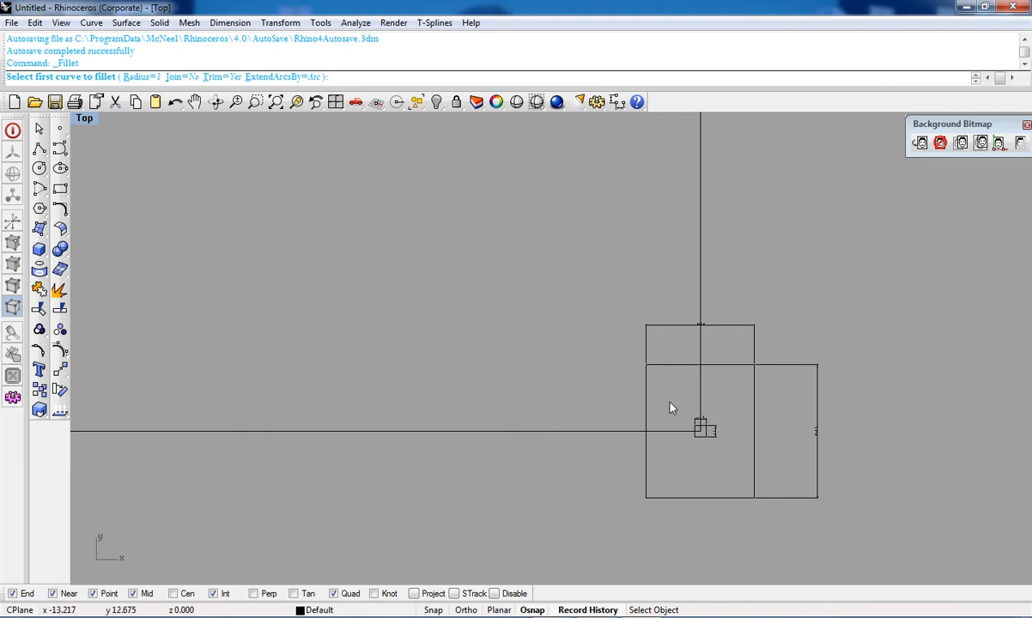
{"action": "scroll", "coordinate": [670, 408], "scroll_direction": "up", "scroll_amount": 4}
{"action": "scroll", "coordinate": [640, 330], "scroll_direction": "up", "scroll_amount": 2}
{"action": "left_click", "coordinate": [636, 324]}
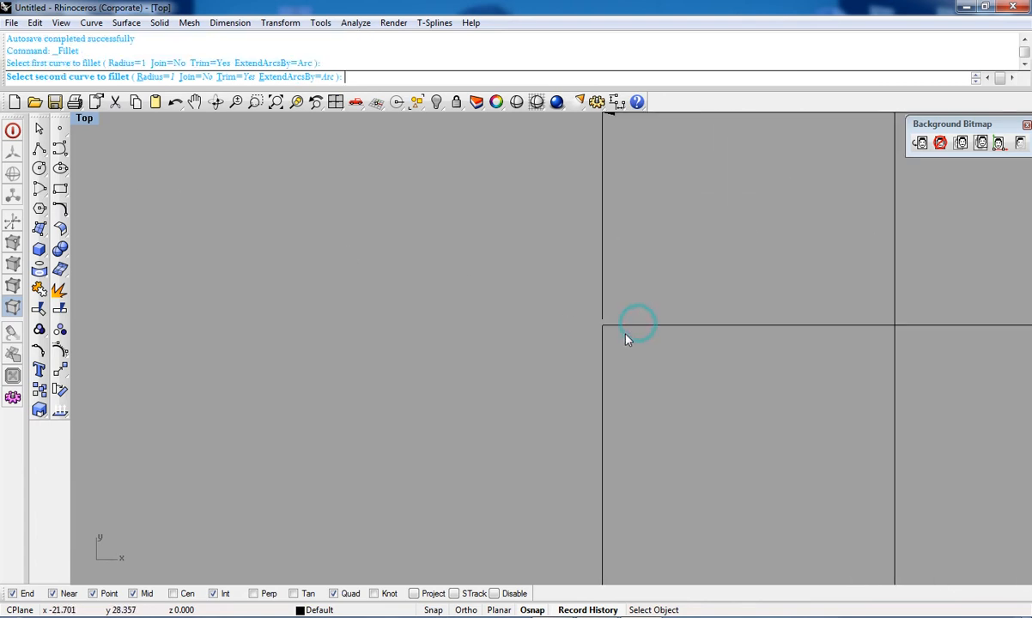
{"action": "scroll", "coordinate": [624, 338], "scroll_direction": "down", "scroll_amount": 2}
{"action": "left_click", "coordinate": [626, 340]}
{"action": "left_click", "coordinate": [652, 330]}
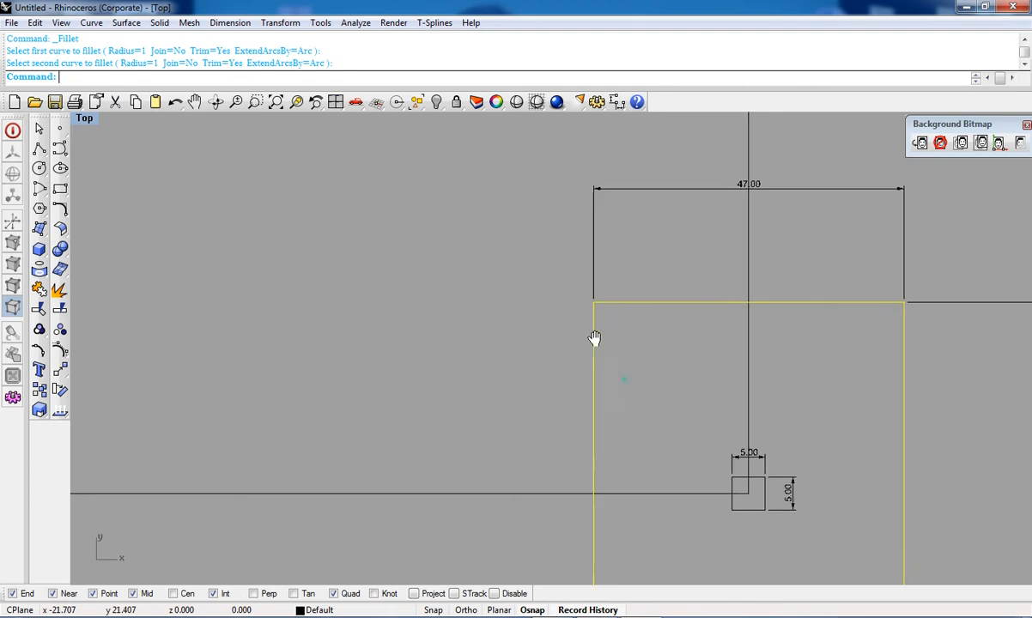
{"action": "scroll", "coordinate": [678, 341], "scroll_direction": "down", "scroll_amount": 3}
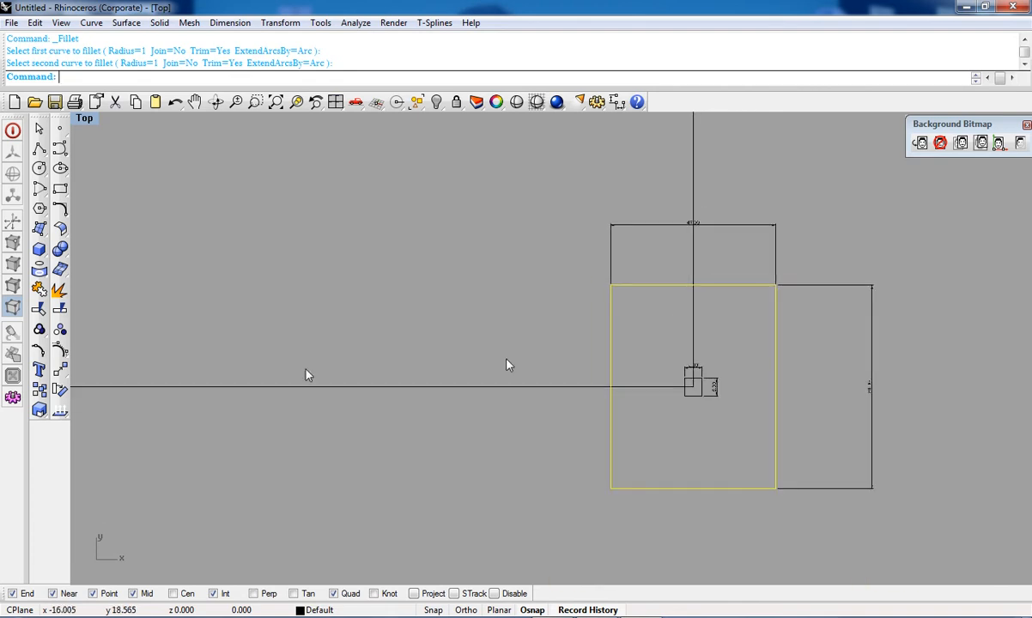
Step: Explode the large rectangle into its separate edge segments
{"action": "left_click", "coordinate": [58, 290]}
{"action": "scroll", "coordinate": [692, 290], "scroll_direction": "up", "scroll_amount": 3}
{"action": "left_click", "coordinate": [638, 284]}
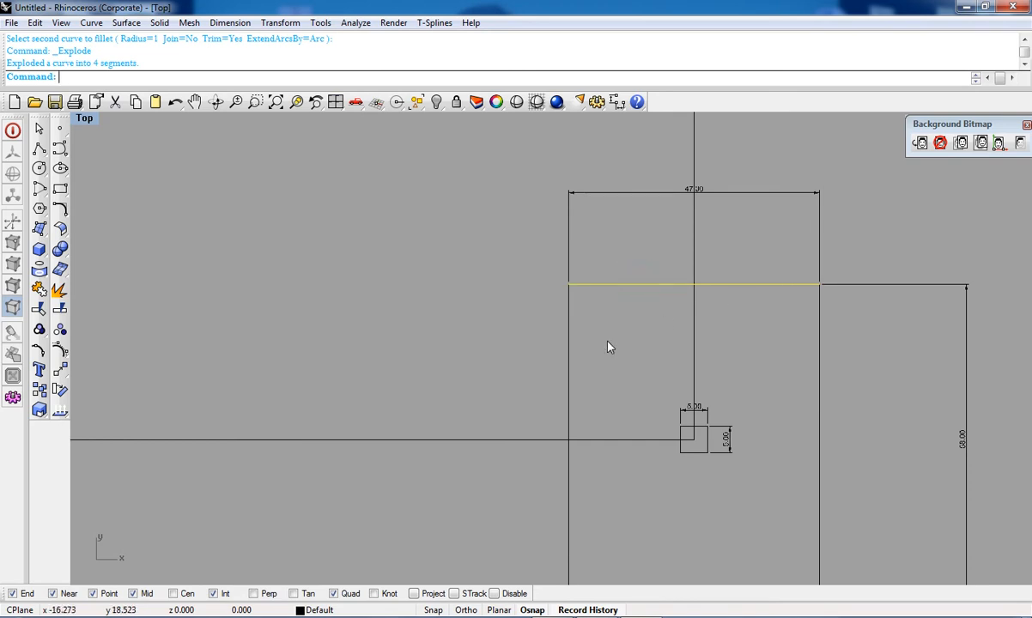
Step: Delete the 47 and 58 dimensions from the large rectangle
{"action": "scroll", "coordinate": [608, 346], "scroll_direction": "down", "scroll_amount": 3}
{"action": "scroll", "coordinate": [610, 311], "scroll_direction": "up", "scroll_amount": 2}
{"action": "right_click_drag", "start_coordinate": [628, 291], "coordinate": [613, 333]}
{"action": "left_click", "coordinate": [613, 332]}
{"action": "scroll", "coordinate": [613, 332], "scroll_direction": "up", "scroll_amount": 8}
{"action": "left_click", "coordinate": [585, 258]}
{"action": "left_click", "coordinate": [532, 293]}
{"action": "scroll", "coordinate": [532, 293], "scroll_direction": "down", "scroll_amount": 3}
{"action": "left_click", "coordinate": [592, 436]}
{"action": "left_click", "coordinate": [736, 313]}
{"action": "scroll", "coordinate": [735, 311], "scroll_direction": "down", "scroll_amount": 5}
{"action": "left_click", "coordinate": [717, 317]}
{"action": "right_click_drag", "start_coordinate": [714, 263], "coordinate": [714, 315]}
{"action": "scroll", "coordinate": [714, 292], "scroll_direction": "up", "scroll_amount": 5}
{"action": "left_click", "coordinate": [760, 294]}
{"action": "key", "text": "Delete"}
{"action": "left_click_drag", "start_coordinate": [896, 324], "coordinate": [871, 430]}
{"action": "key", "text": "Delete"}
Step: Fillet the large rectangle's top-left corner between the top and left edges with radius 1
{"action": "right_click_drag", "start_coordinate": [744, 412], "coordinate": [796, 288]}
{"action": "scroll", "coordinate": [623, 267], "scroll_direction": "up", "scroll_amount": 8}
{"action": "right_click_drag", "start_coordinate": [627, 273], "coordinate": [617, 316]}
{"action": "scroll", "coordinate": [618, 316], "scroll_direction": "up", "scroll_amount": 2}
{"action": "left_click", "coordinate": [611, 310]}
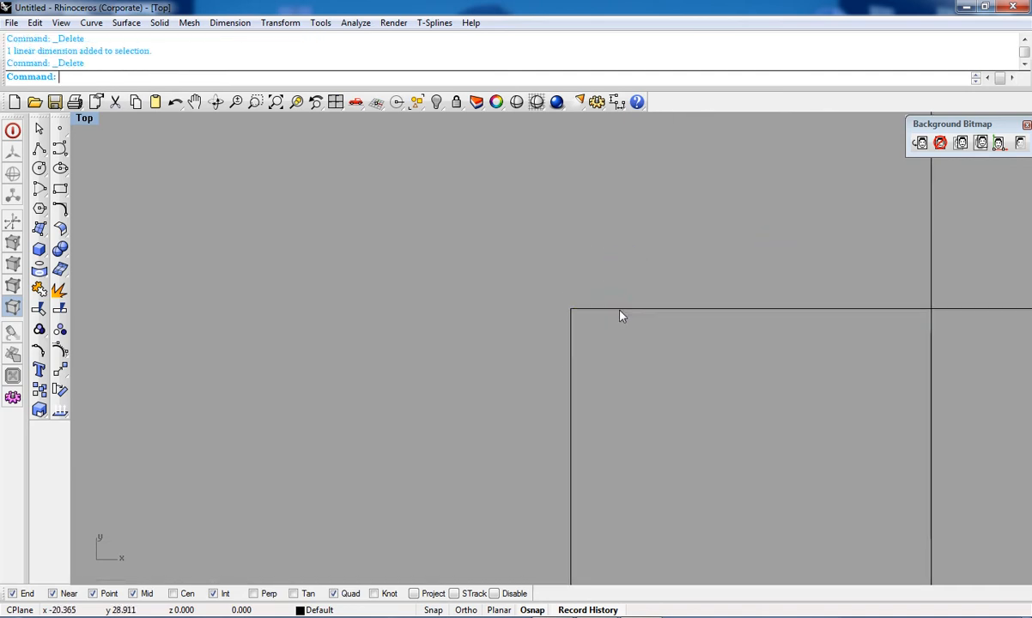
{"action": "left_click", "coordinate": [571, 339], "text": "shift"}
{"action": "left_click", "coordinate": [60, 210]}
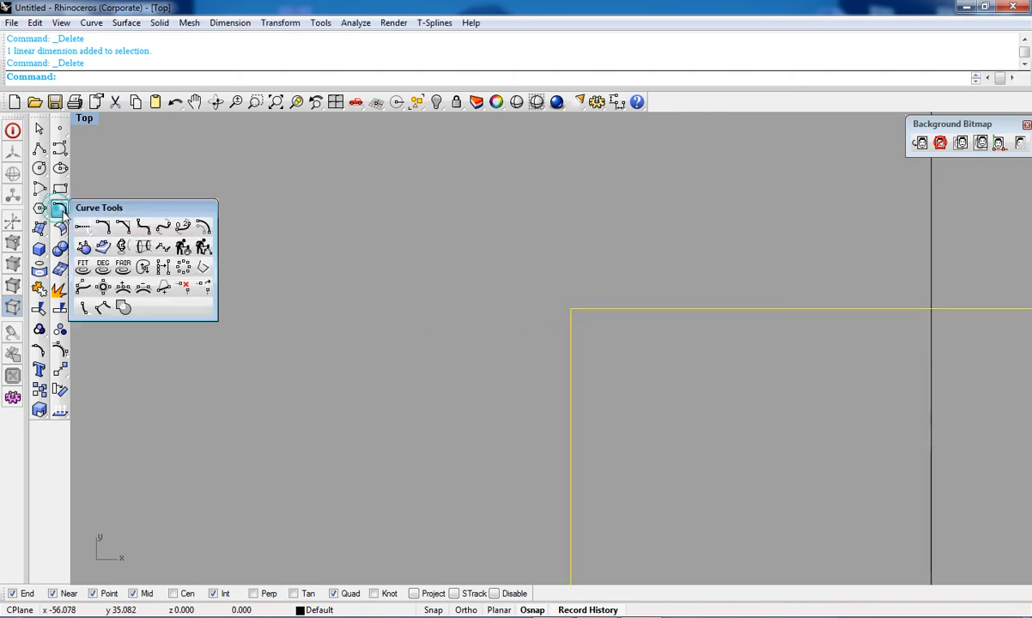
{"action": "left_click", "coordinate": [104, 225]}
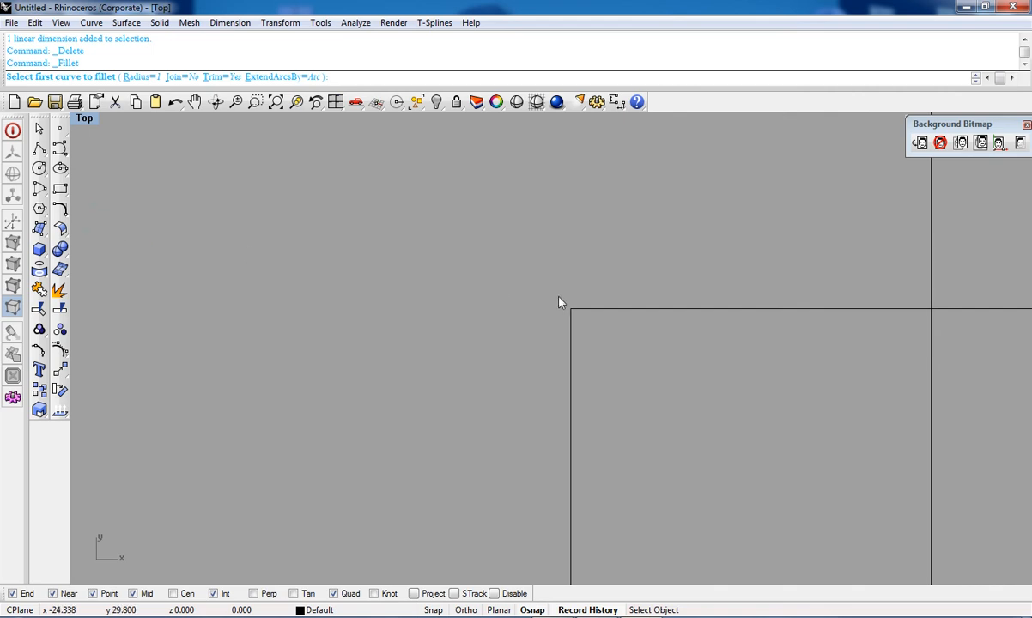
{"action": "left_click", "coordinate": [585, 310]}
{"action": "left_click", "coordinate": [570, 342]}
{"action": "scroll", "coordinate": [581, 329], "scroll_direction": "down", "scroll_amount": 3}
{"action": "scroll", "coordinate": [581, 330], "scroll_direction": "up", "scroll_amount": 3}
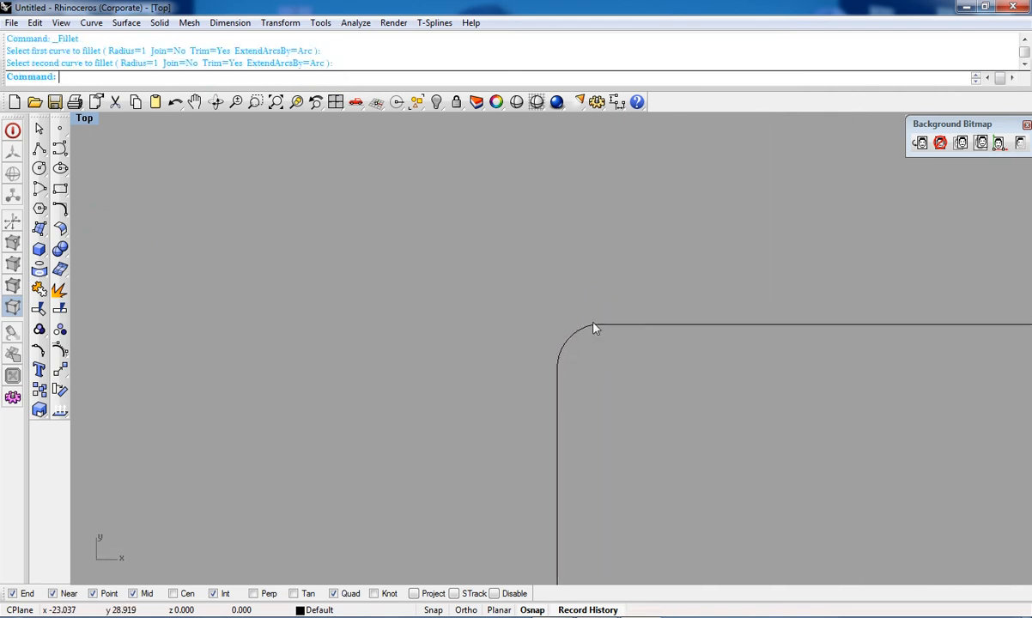
Step: Fillet the large rectangle's top-right corner between the top and right edges with radius 1
{"action": "right_click_drag", "start_coordinate": [546, 401], "coordinate": [452, 336]}
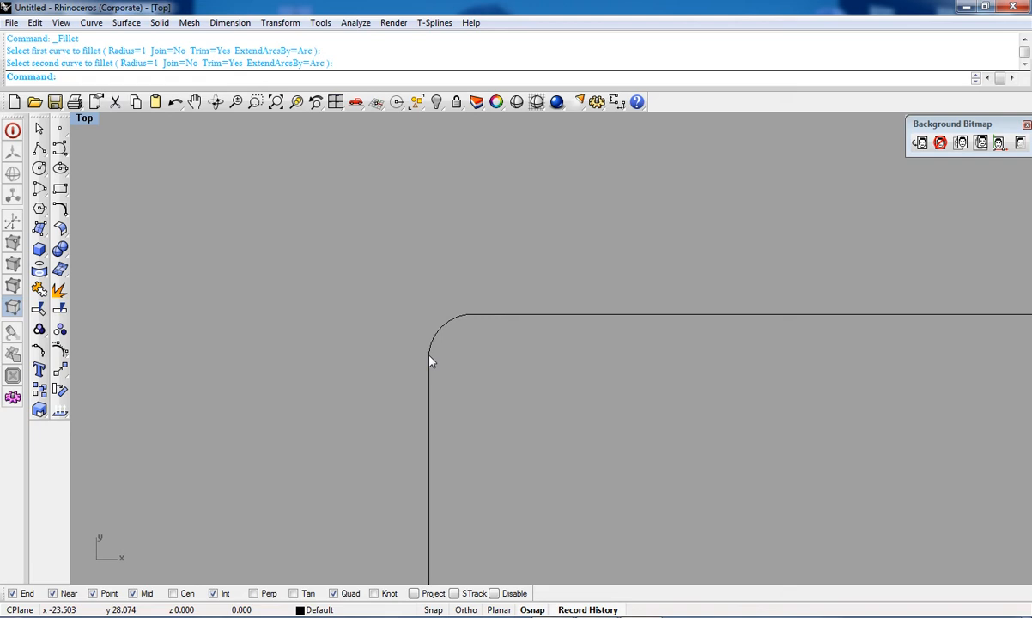
{"action": "scroll", "coordinate": [424, 352], "scroll_direction": "down", "scroll_amount": 10}
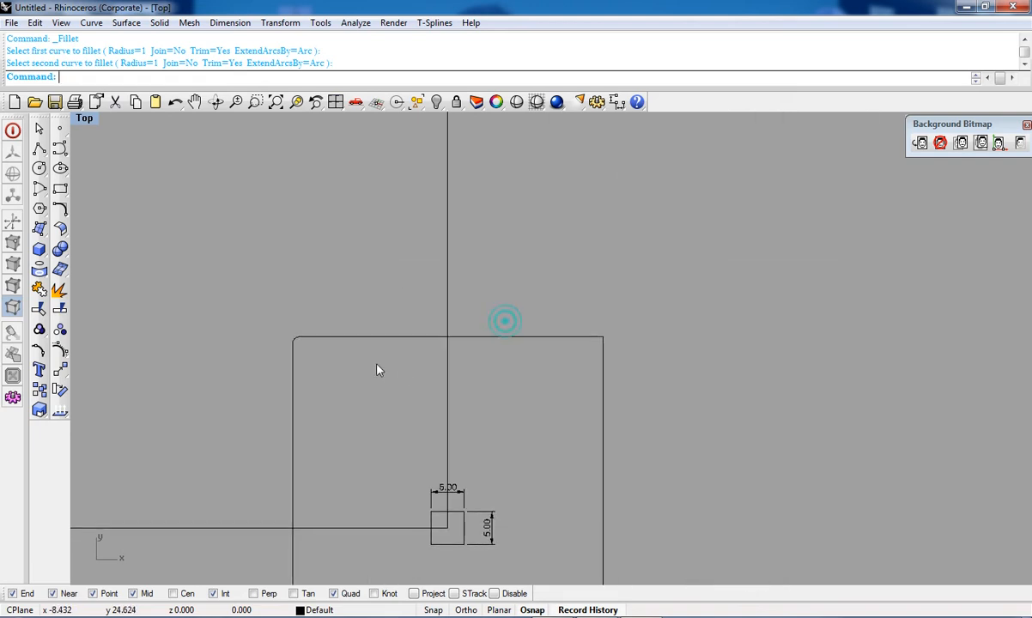
{"action": "left_click", "coordinate": [59, 208]}
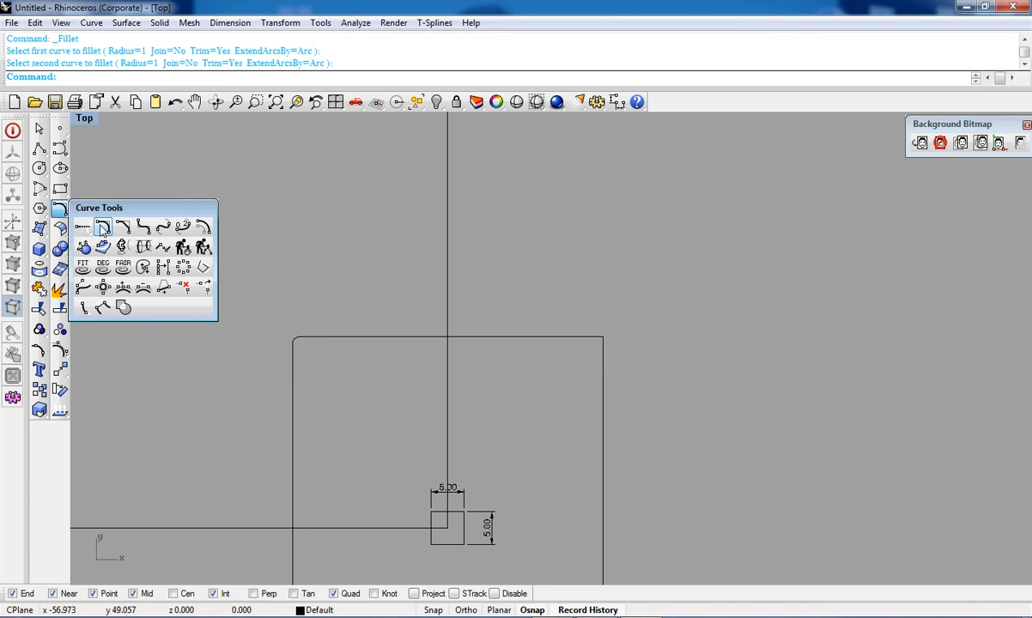
{"action": "left_click", "coordinate": [100, 229]}
{"action": "scroll", "coordinate": [556, 324], "scroll_direction": "up", "scroll_amount": 4}
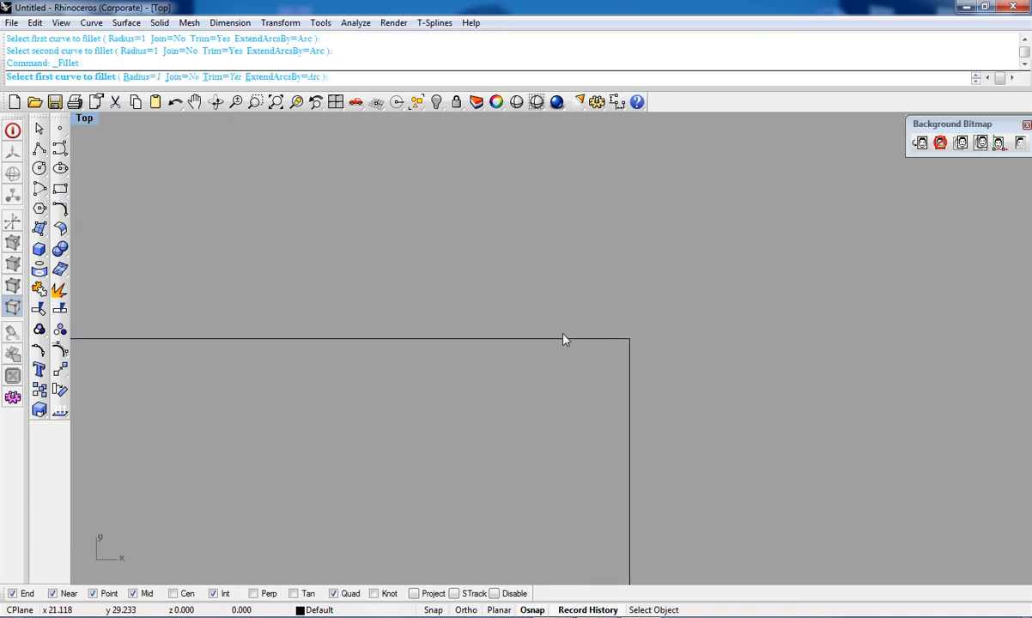
{"action": "left_click", "coordinate": [565, 338]}
{"action": "left_click", "coordinate": [628, 368]}
{"action": "right_click_drag", "start_coordinate": [611, 365], "coordinate": [609, 334]}
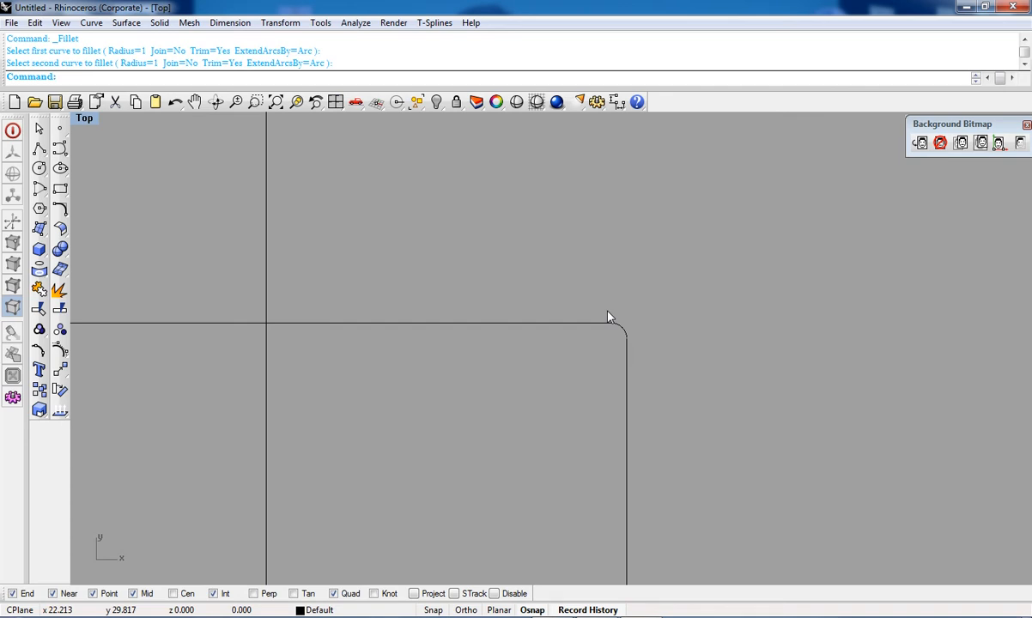
{"action": "scroll", "coordinate": [608, 316], "scroll_direction": "down", "scroll_amount": 5}
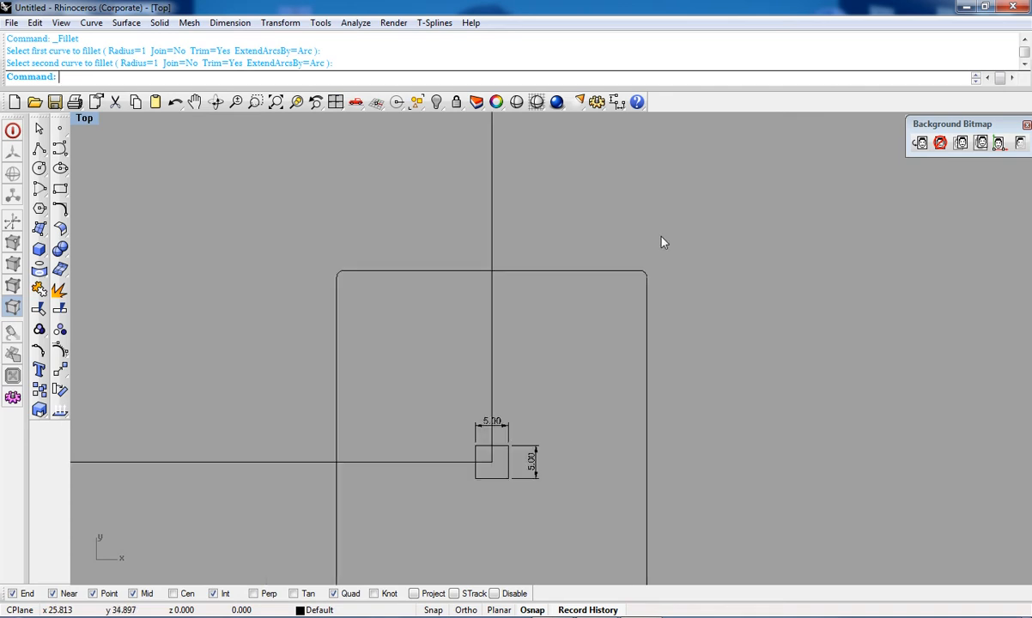
{"action": "left_click", "coordinate": [60, 208]}
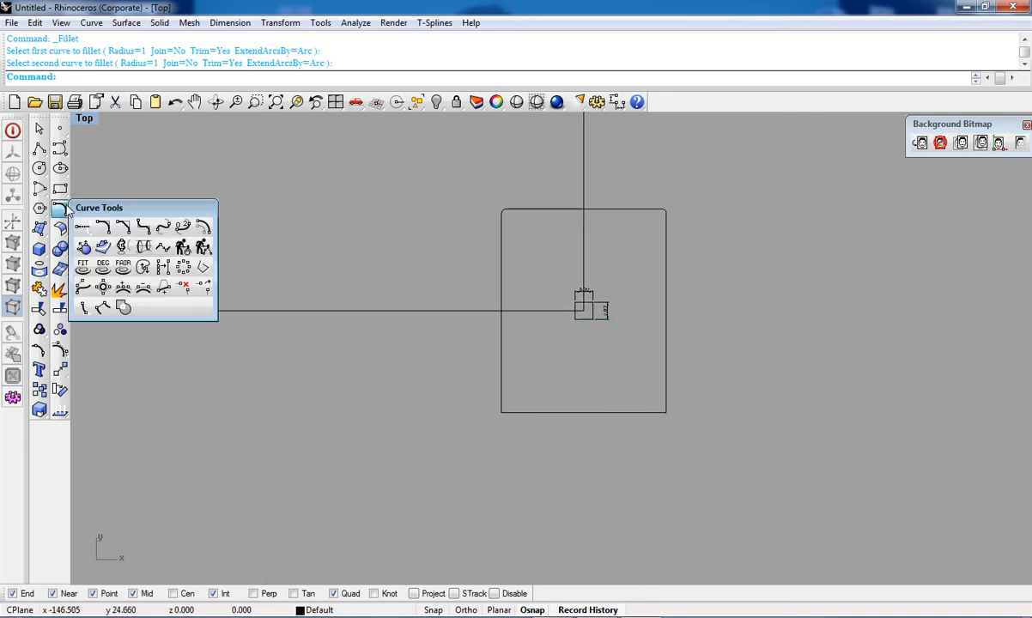
{"action": "left_click", "coordinate": [123, 229]}
{"action": "left_click", "coordinate": [60, 209]}
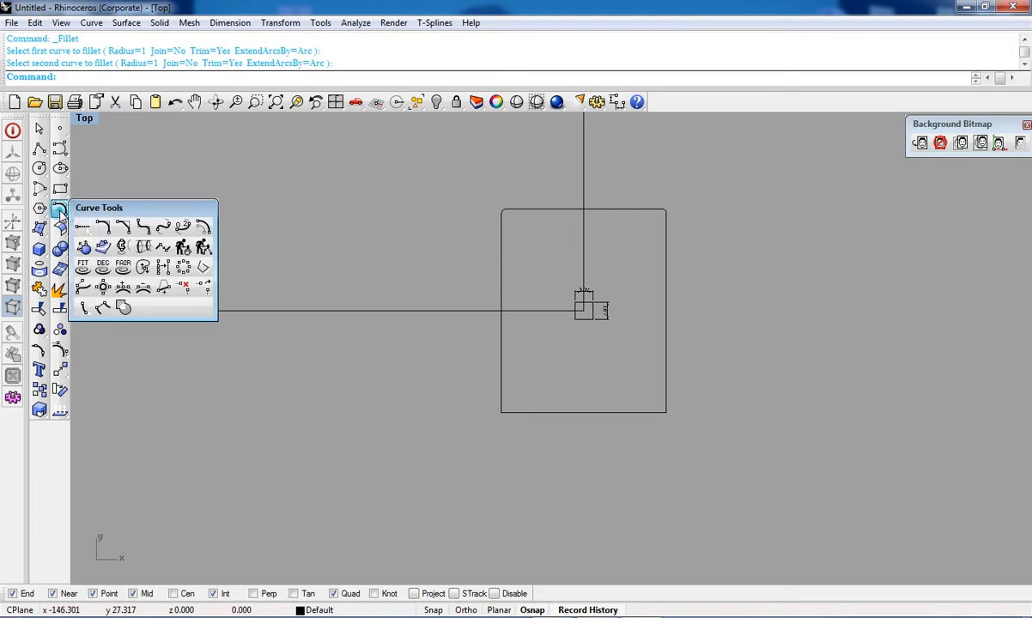
Step: Chamfer the large rectangle's bottom-left corner between the left and bottom edges with distances 1,1
{"action": "left_click", "coordinate": [124, 230]}
{"action": "scroll", "coordinate": [524, 414], "scroll_direction": "up", "scroll_amount": 3}
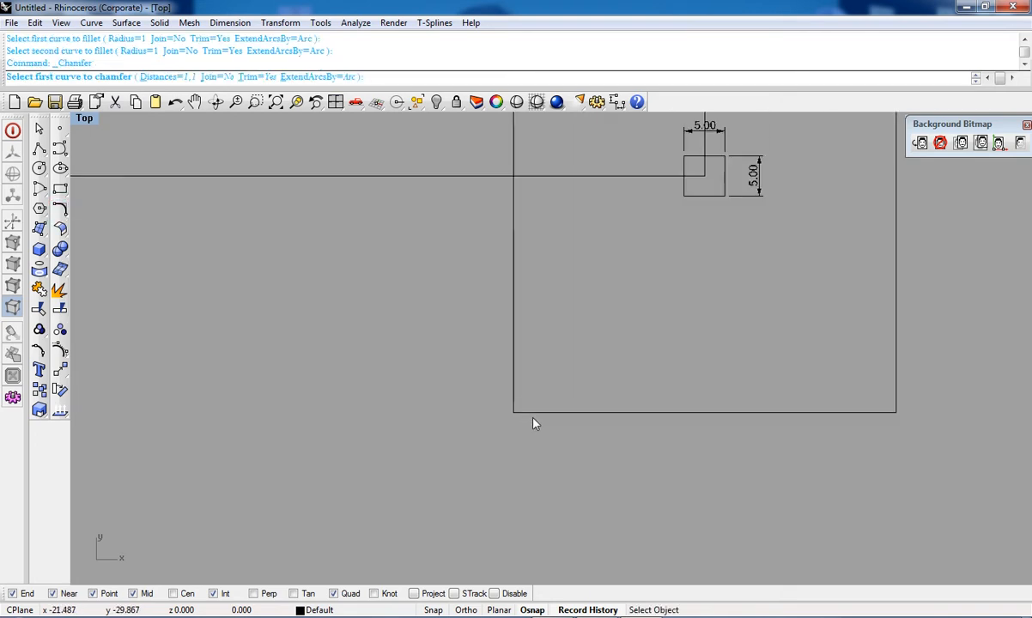
{"action": "left_click", "coordinate": [511, 385]}
{"action": "left_click", "coordinate": [533, 413]}
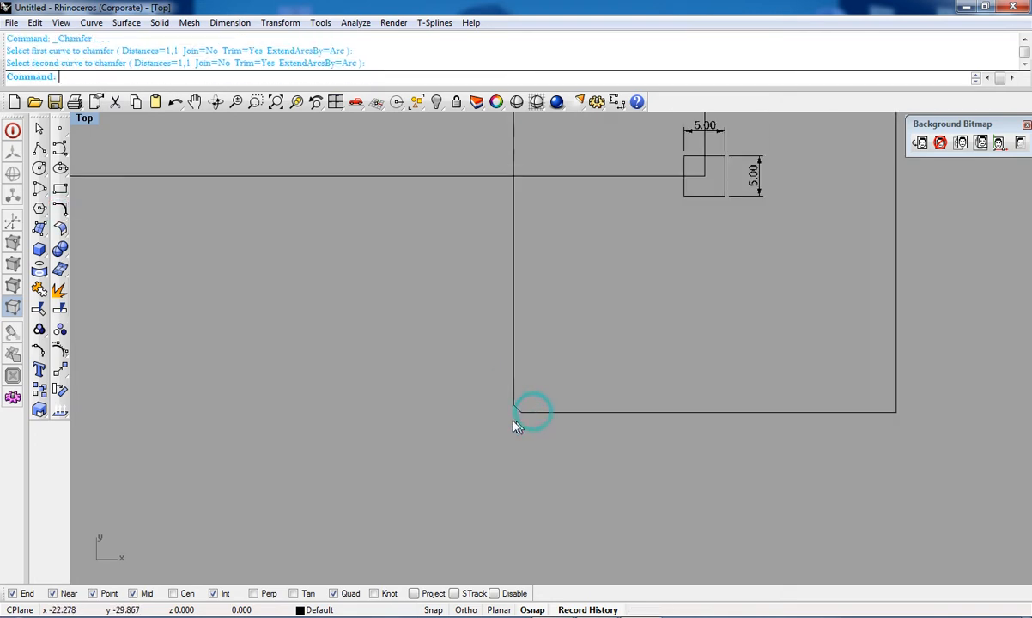
{"action": "scroll", "coordinate": [524, 404], "scroll_direction": "up", "scroll_amount": 4}
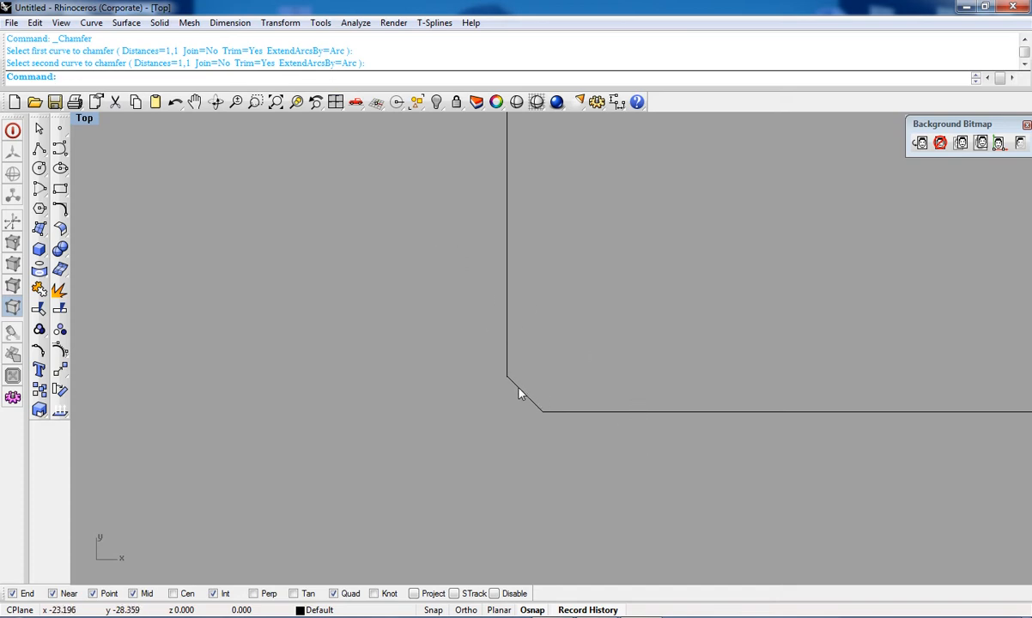
{"action": "scroll", "coordinate": [554, 403], "scroll_direction": "down", "scroll_amount": 5}
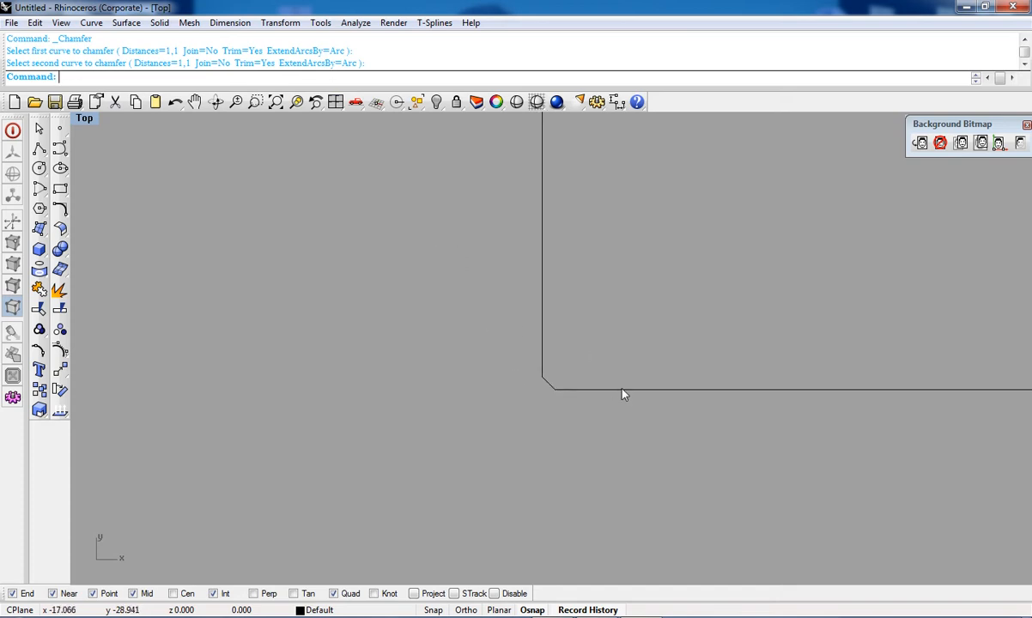
Step: Offset the large rectangle's left edge 8 units to the outside
{"action": "left_click", "coordinate": [68, 214]}
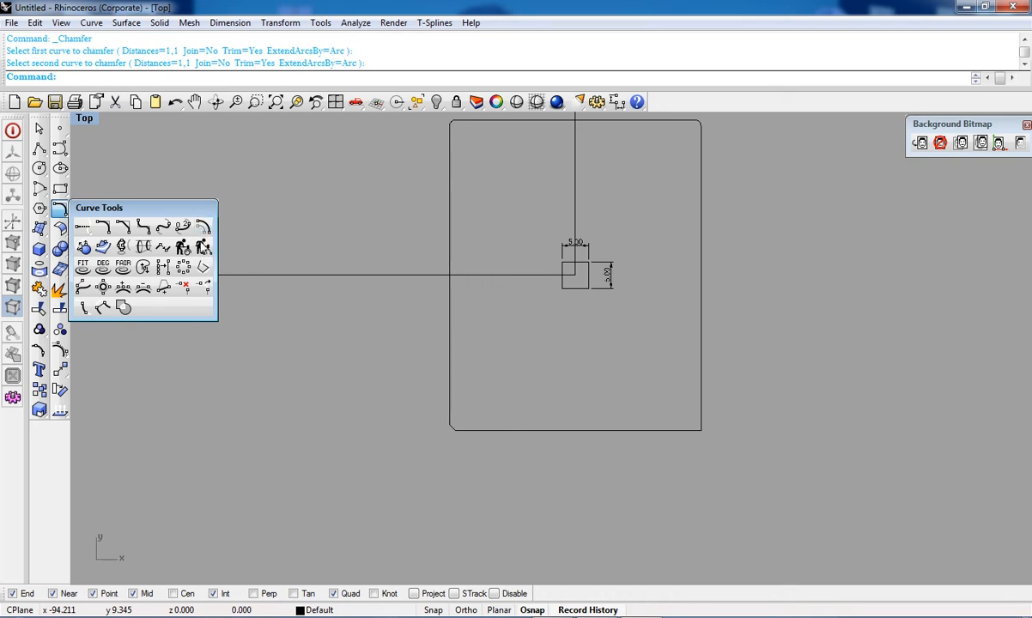
{"action": "left_click", "coordinate": [203, 227]}
{"action": "scroll", "coordinate": [452, 296], "scroll_direction": "up", "scroll_amount": 4}
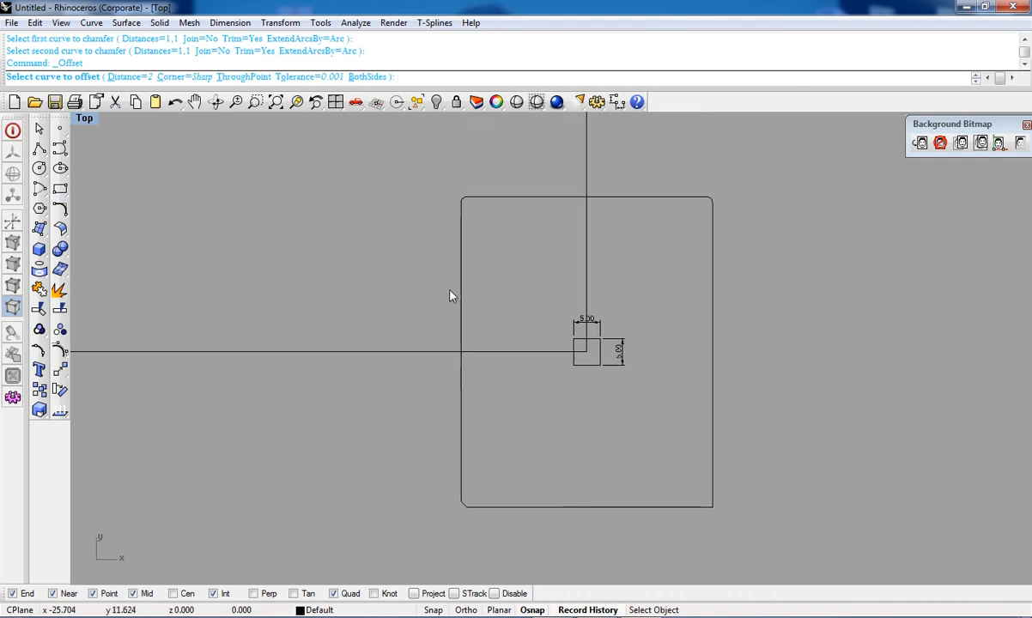
{"action": "left_click", "coordinate": [460, 300]}
{"action": "scroll", "coordinate": [463, 294], "scroll_direction": "down", "scroll_amount": 5}
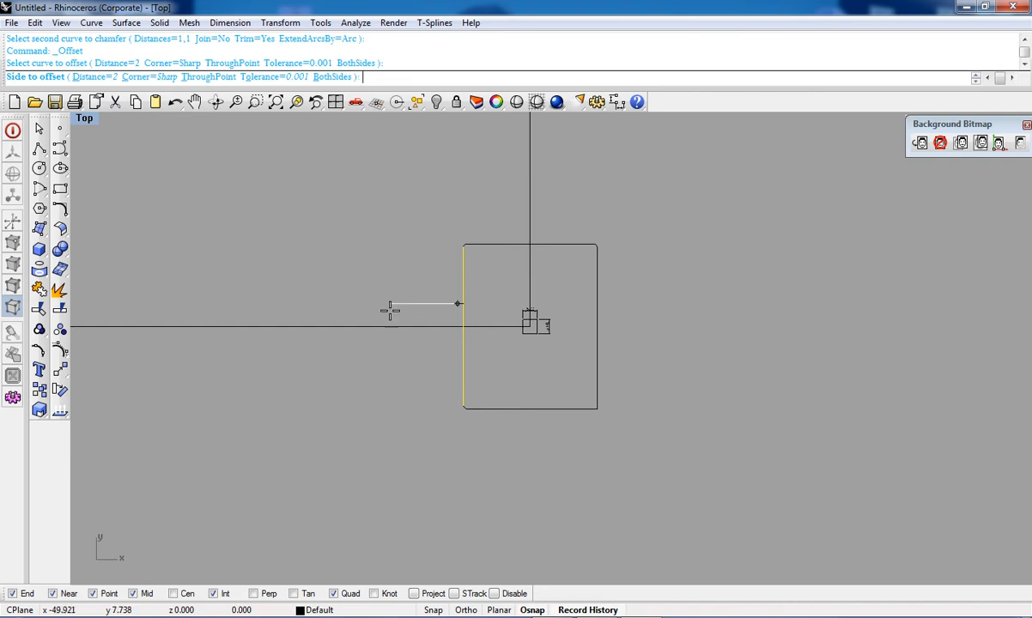
{"action": "scroll", "coordinate": [398, 309], "scroll_direction": "up", "scroll_amount": 4}
{"action": "type", "text": ".5"}
{"action": "key", "text": "Return"}
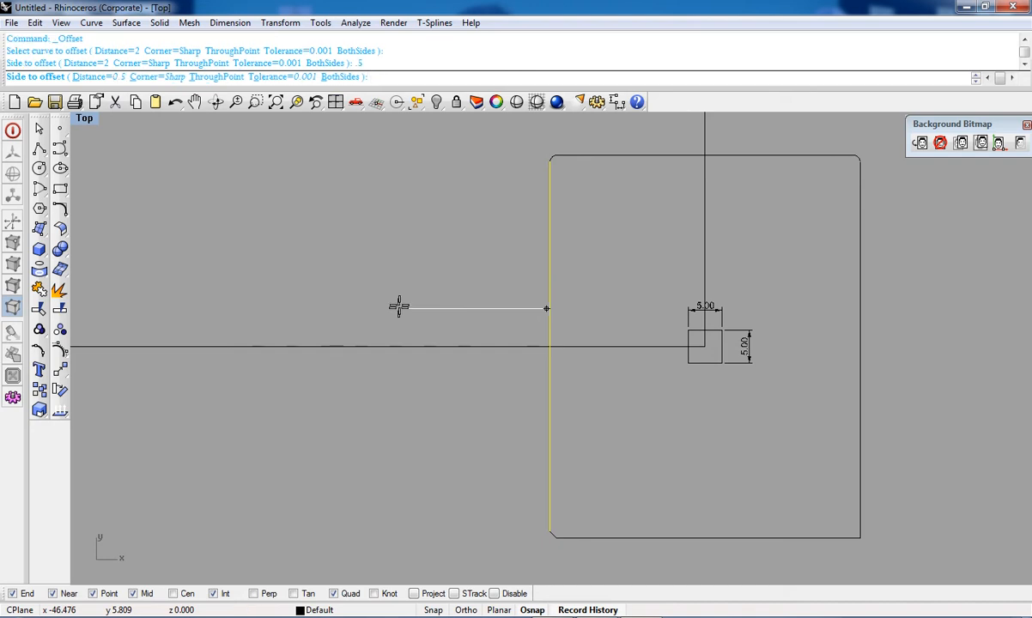
{"action": "scroll", "coordinate": [399, 305], "scroll_direction": "up", "scroll_amount": 3}
{"action": "right_click_drag", "start_coordinate": [784, 318], "coordinate": [561, 342]}
{"action": "scroll", "coordinate": [560, 342], "scroll_direction": "down", "scroll_amount": 2}
{"action": "scroll", "coordinate": [561, 342], "scroll_direction": "up", "scroll_amount": 2}
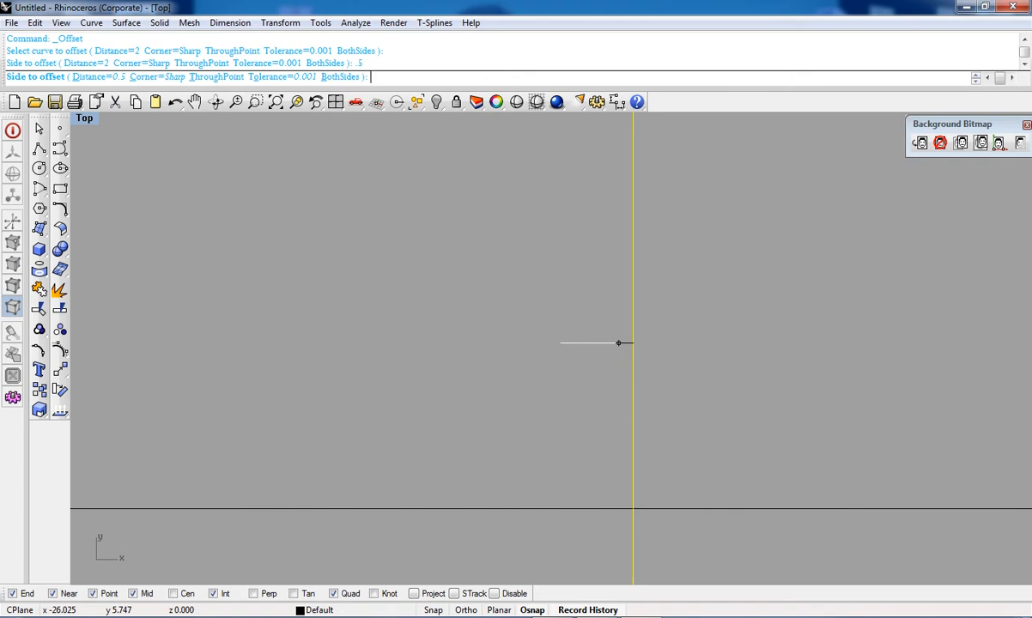
{"action": "key", "text": "Return"}
{"action": "scroll", "coordinate": [375, 336], "scroll_direction": "down", "scroll_amount": 2}
{"action": "right_click_drag", "start_coordinate": [375, 334], "coordinate": [482, 359]}
{"action": "left_click", "coordinate": [435, 375]}
{"action": "scroll", "coordinate": [484, 335], "scroll_direction": "down", "scroll_amount": 3}
{"action": "scroll", "coordinate": [478, 343], "scroll_direction": "up", "scroll_amount": 1}
{"action": "scroll", "coordinate": [476, 340], "scroll_direction": "up", "scroll_amount": 4}
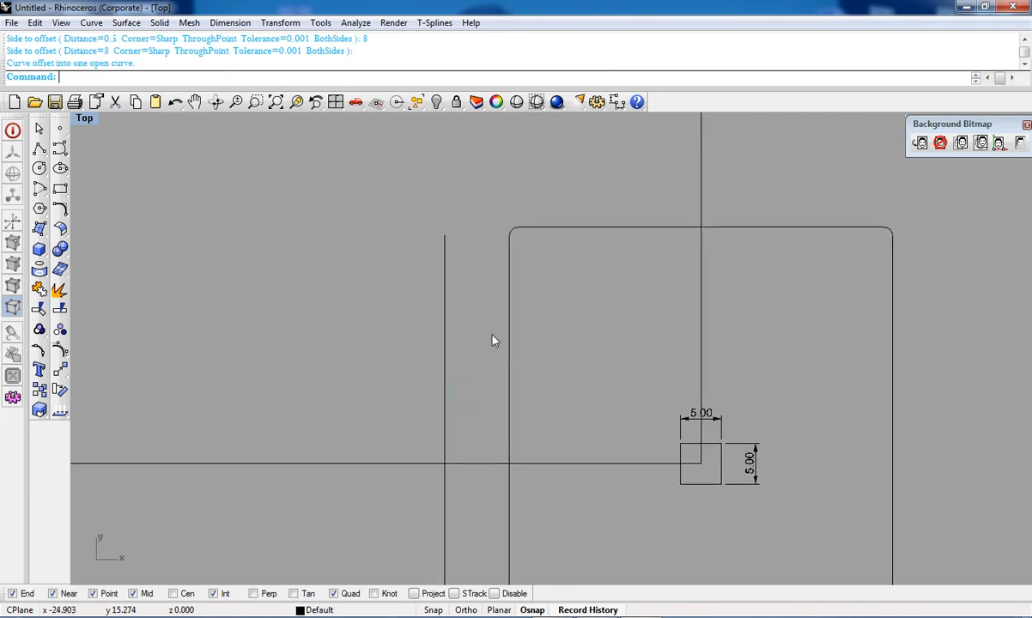
Step: Offset the large rectangle's left edge 5 units to the outside
{"action": "right_click_drag", "start_coordinate": [440, 387], "coordinate": [497, 353]}
{"action": "scroll", "coordinate": [487, 333], "scroll_direction": "down", "scroll_amount": 8}
{"action": "scroll", "coordinate": [513, 321], "scroll_direction": "up", "scroll_amount": 8}
{"action": "right_click_drag", "start_coordinate": [529, 315], "coordinate": [567, 262]}
{"action": "left_click", "coordinate": [61, 210]}
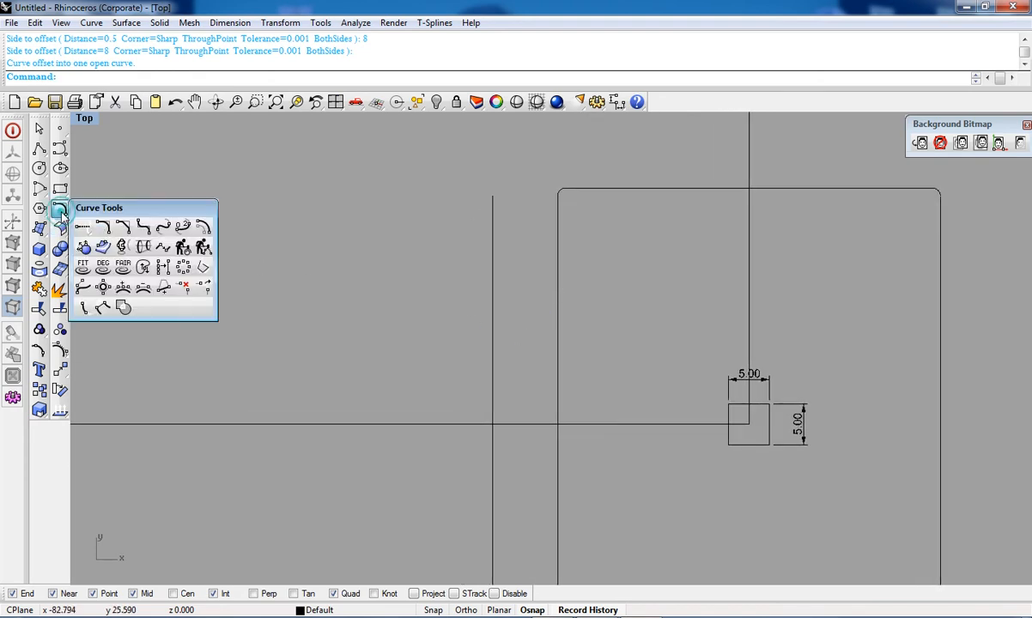
{"action": "left_click", "coordinate": [201, 224]}
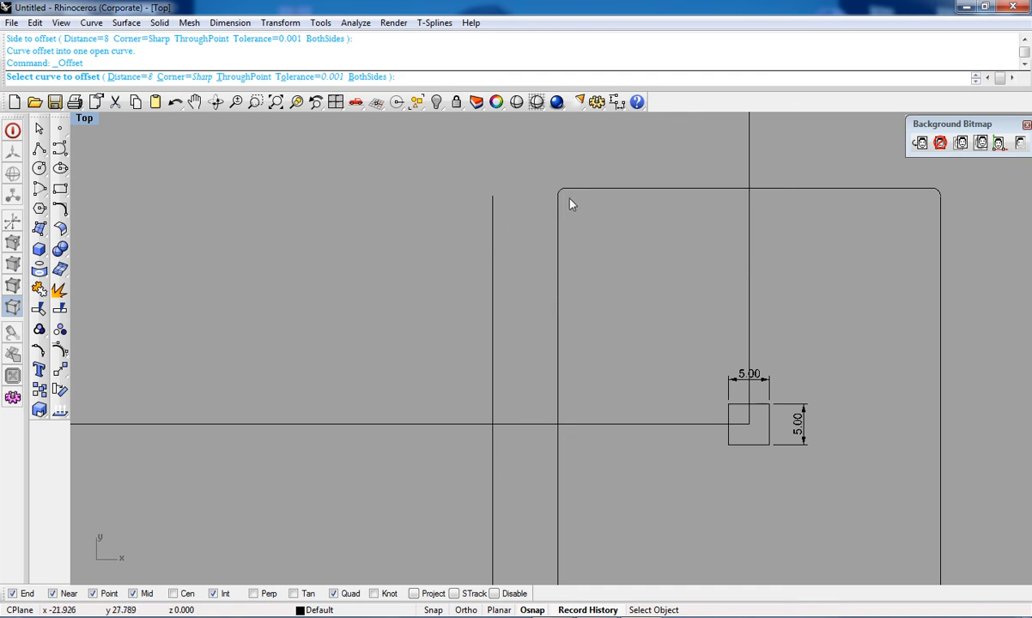
{"action": "scroll", "coordinate": [562, 347], "scroll_direction": "down", "scroll_amount": 4}
{"action": "right_click_drag", "start_coordinate": [557, 399], "coordinate": [564, 357]}
{"action": "scroll", "coordinate": [566, 401], "scroll_direction": "up", "scroll_amount": 4}
{"action": "scroll", "coordinate": [569, 344], "scroll_direction": "down", "scroll_amount": 3}
{"action": "left_click", "coordinate": [561, 334]}
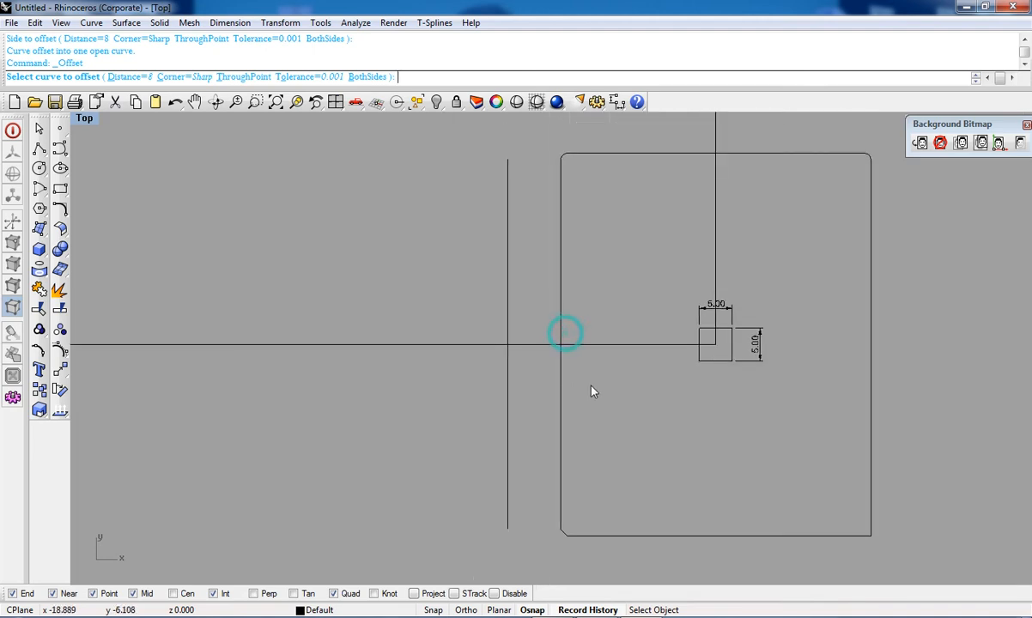
{"action": "type", "text": "5"}
{"action": "key", "text": "Return"}
{"action": "scroll", "coordinate": [541, 293], "scroll_direction": "up", "scroll_amount": 2}
{"action": "left_click", "coordinate": [543, 292]}
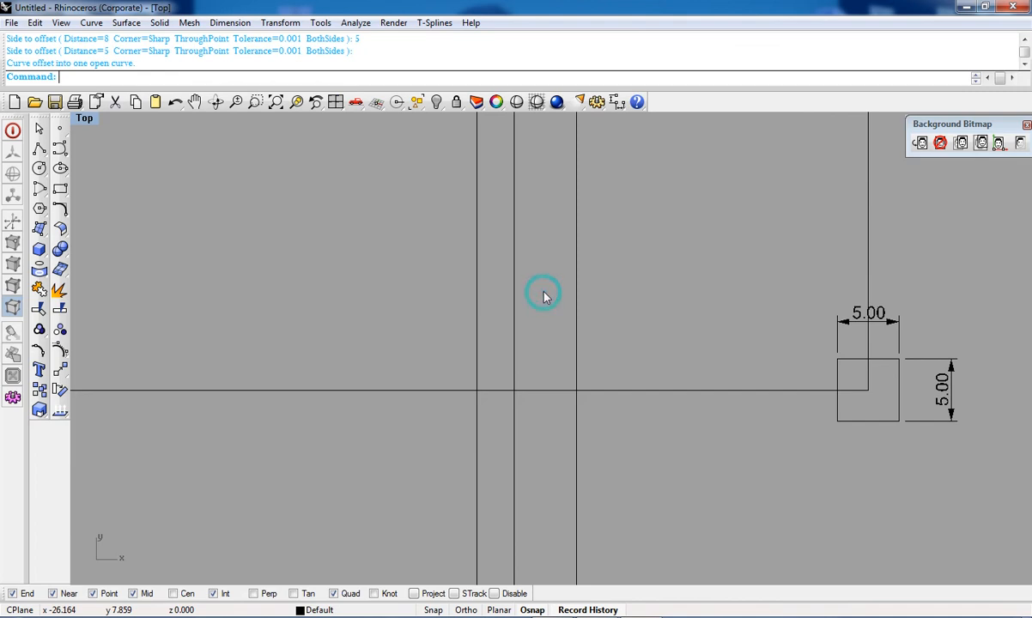
{"action": "scroll", "coordinate": [541, 297], "scroll_direction": "down", "scroll_amount": 3}
{"action": "right_click_drag", "start_coordinate": [525, 352], "coordinate": [539, 310]}
{"action": "right_click_drag", "start_coordinate": [539, 191], "coordinate": [540, 227]}
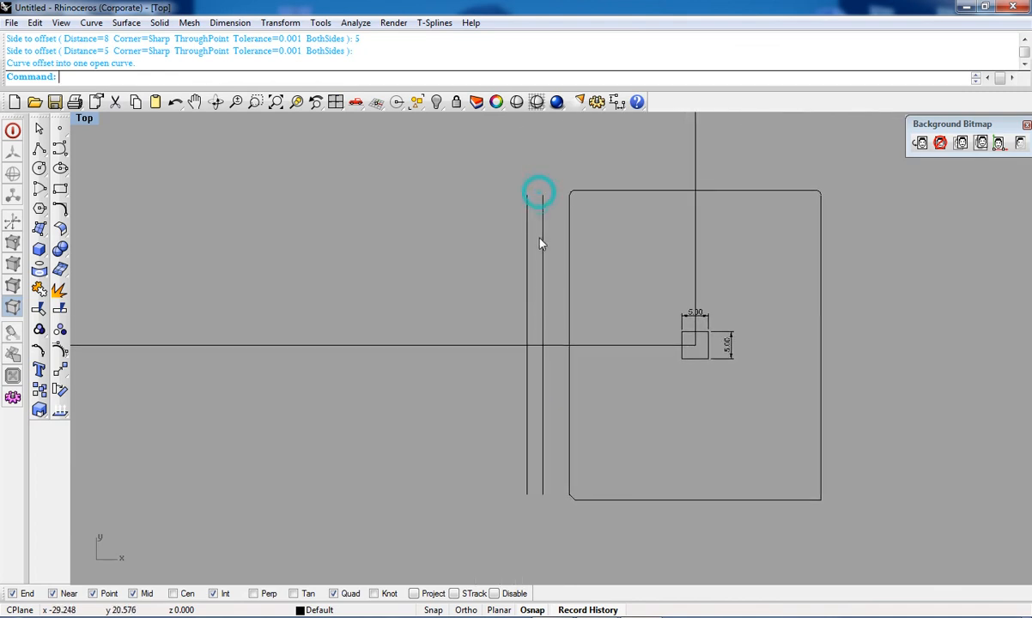
{"action": "scroll", "coordinate": [542, 239], "scroll_direction": "up", "scroll_amount": 2}
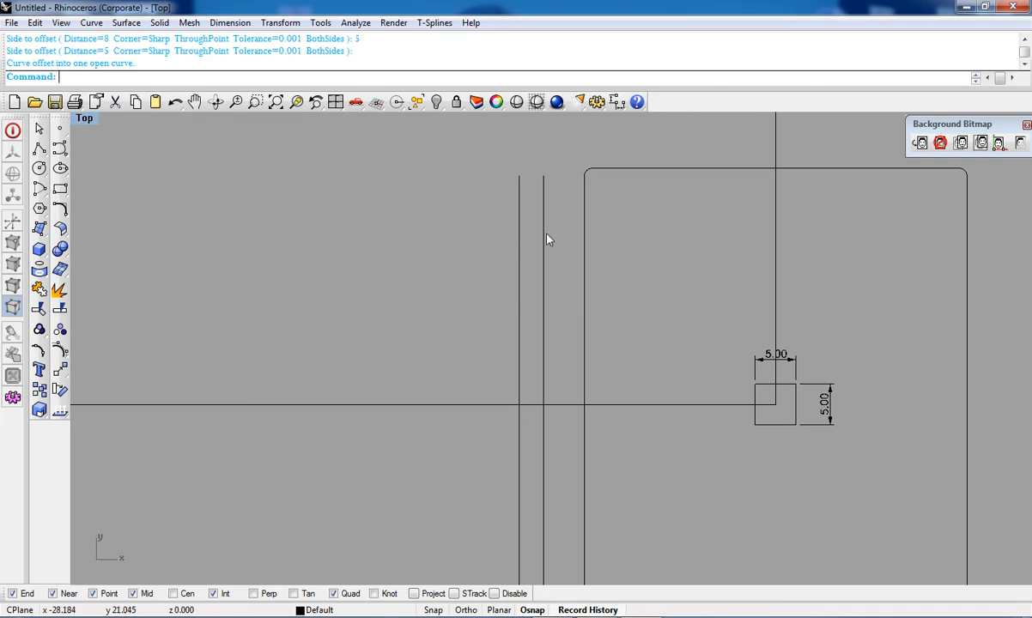
{"action": "scroll", "coordinate": [553, 257], "scroll_direction": "down", "scroll_amount": 7}
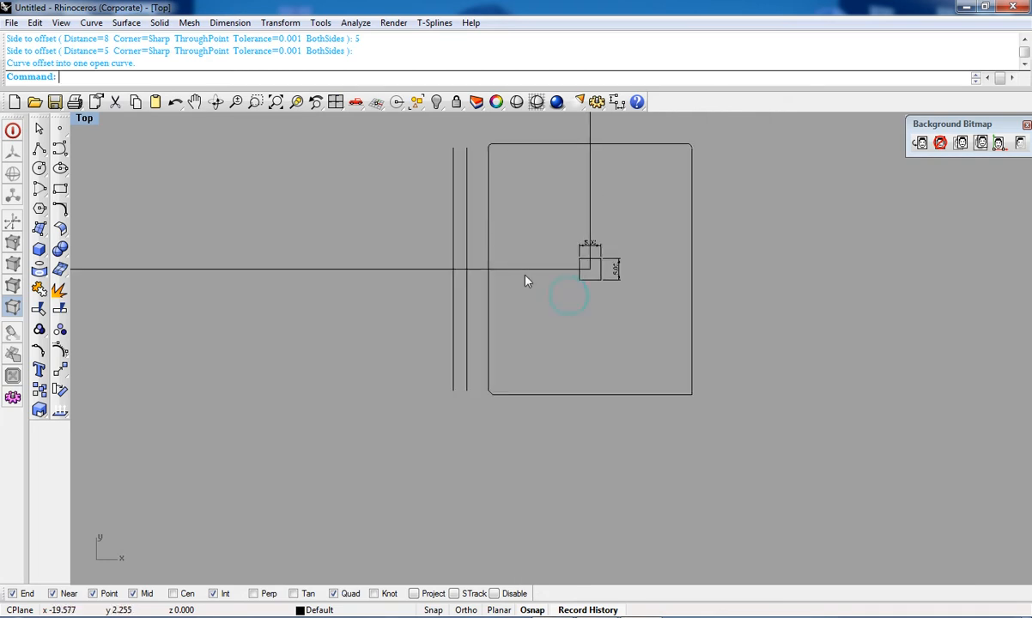
{"action": "right_click_drag", "start_coordinate": [531, 285], "coordinate": [510, 327]}
{"action": "left_click", "coordinate": [61, 212]}
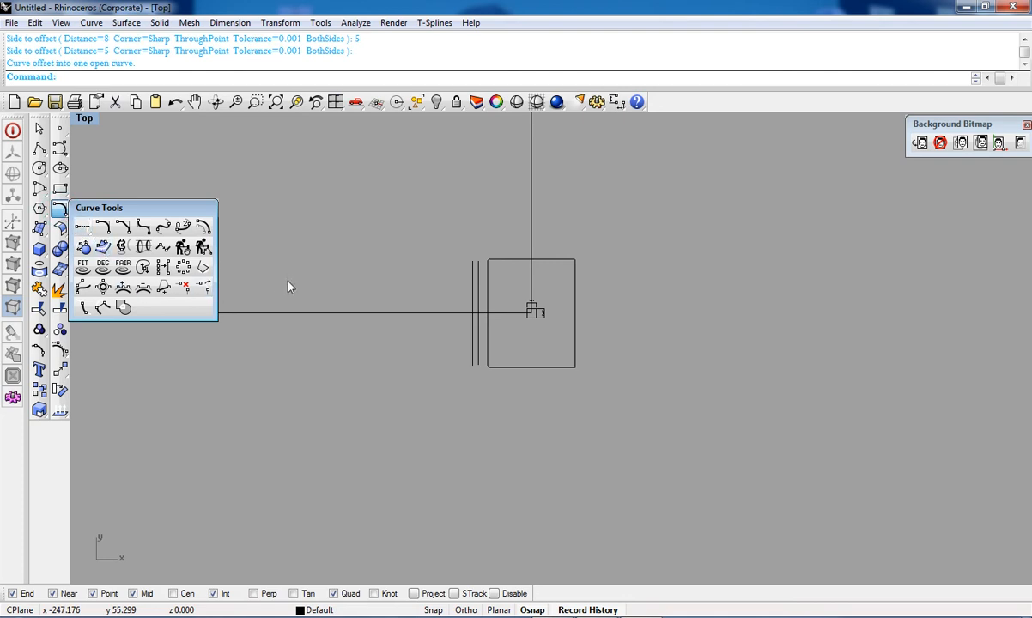
{"action": "left_click", "coordinate": [65, 212]}
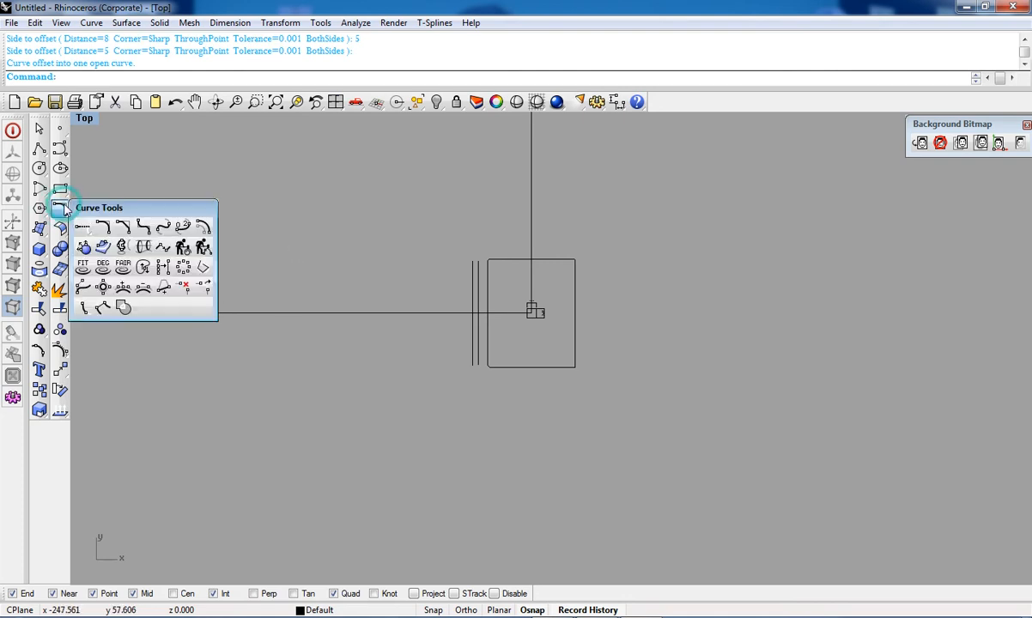
{"action": "mouse_move", "coordinate": [285, 239]}
{"action": "right_mouse_down"}
{"action": "mouse_move", "coordinate": [372, 291]}
{"action": "mouse_move", "coordinate": [419, 311]}
{"action": "mouse_move", "coordinate": [436, 305]}
{"action": "right_mouse_up"}
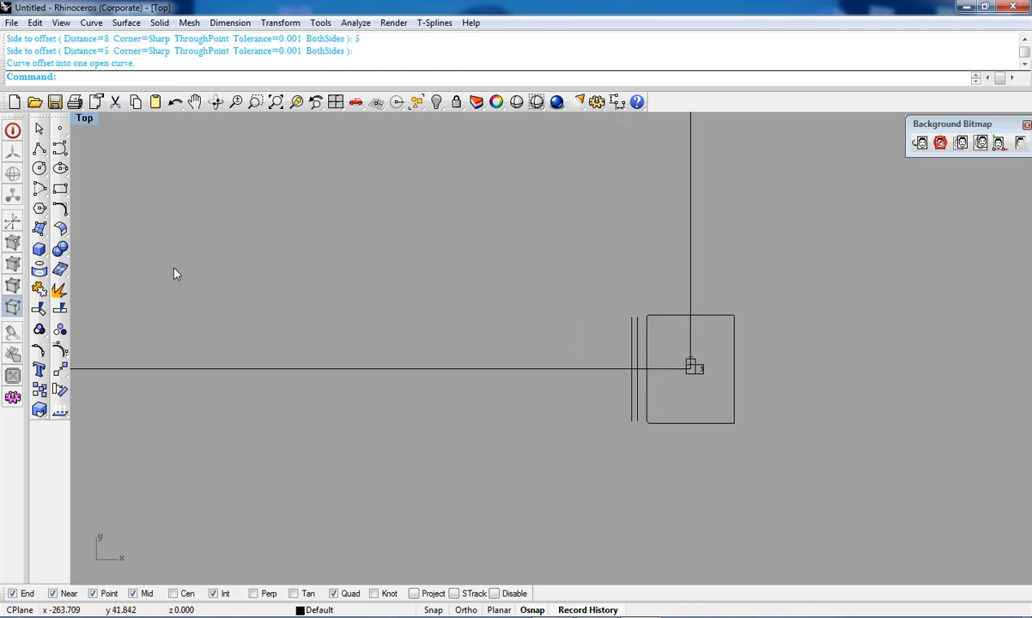
Step: Draw a rectangular plane surface to the upper left of the large rectangle
{"action": "left_click", "coordinate": [40, 226]}
{"action": "left_click", "coordinate": [107, 230]}
{"action": "left_click", "coordinate": [210, 213]}
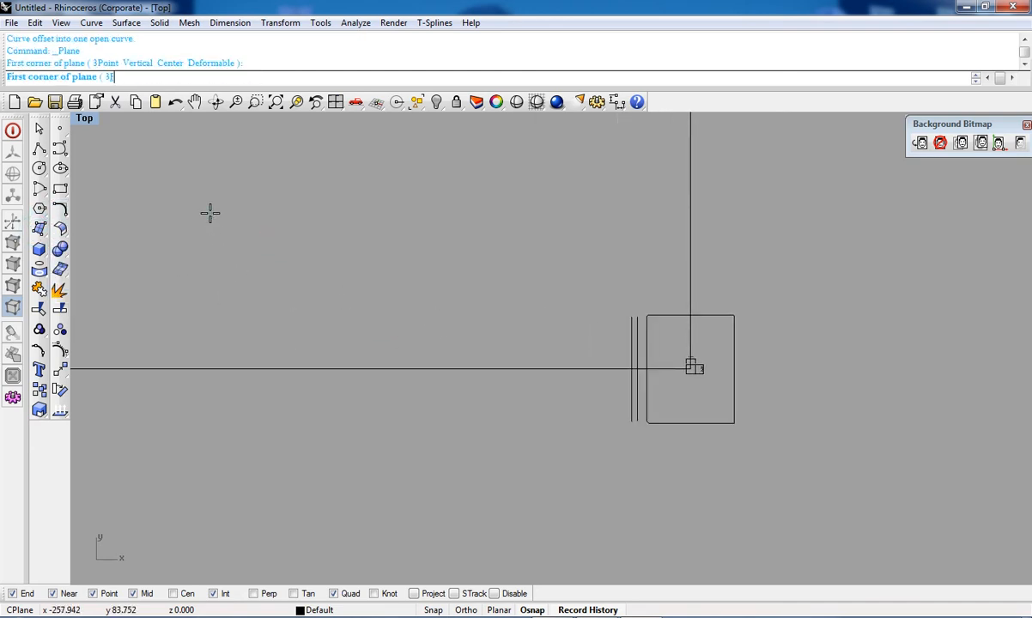
{"action": "left_click", "coordinate": [495, 354]}
Step: Switch the Top viewport to shaded display
{"action": "left_click", "coordinate": [536, 101]}
{"action": "right_click_drag", "start_coordinate": [385, 249], "coordinate": [466, 335]}
{"action": "left_click", "coordinate": [467, 335]}
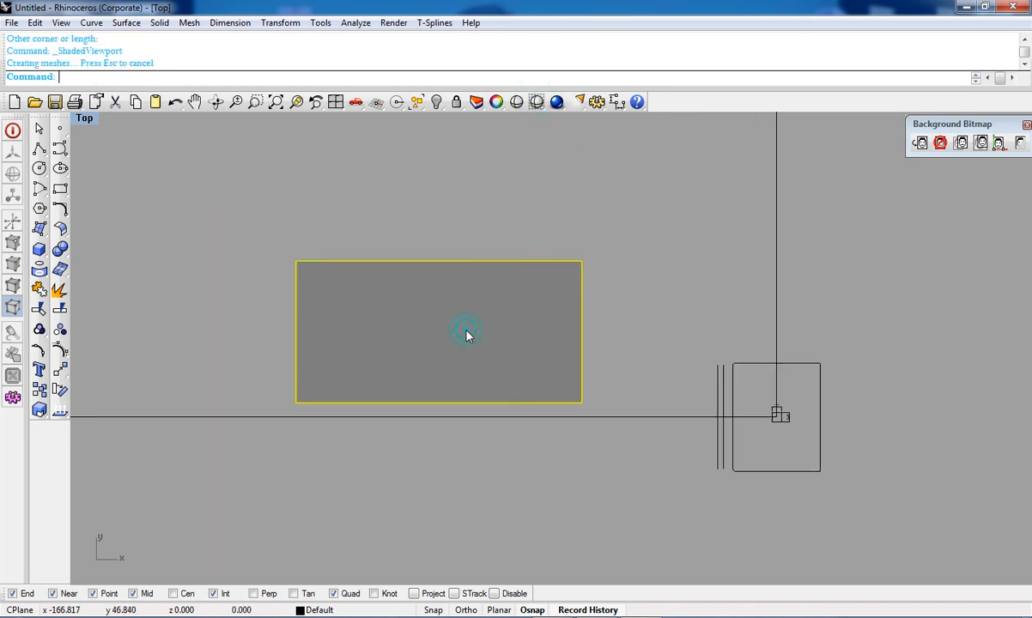
{"action": "left_click", "coordinate": [497, 102]}
Step: Open the layers list and move the plane surface to Layer 04
{"action": "left_click", "coordinate": [475, 102]}
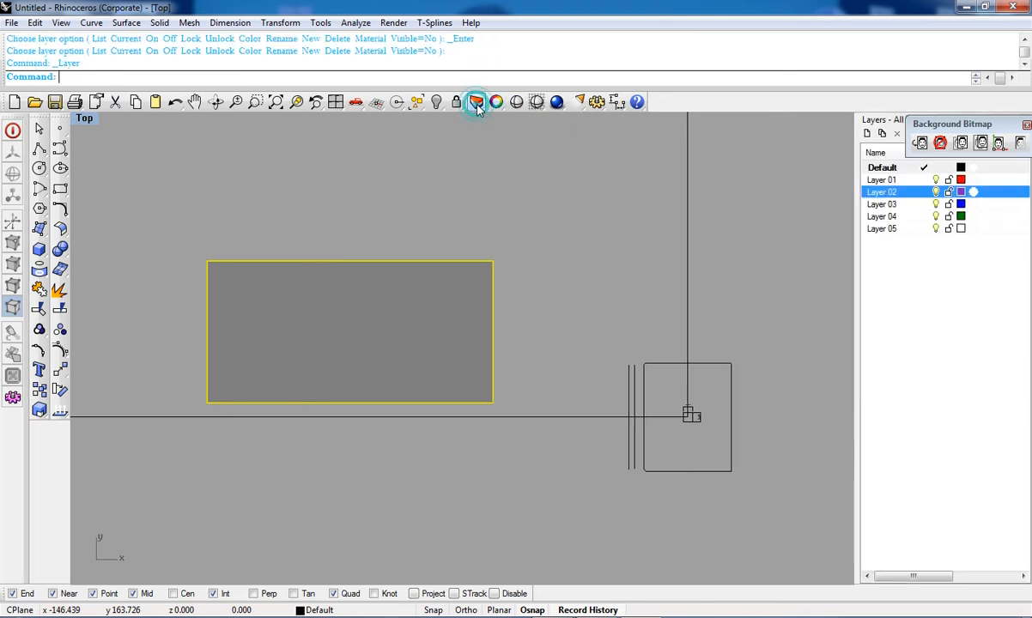
{"action": "right_click", "coordinate": [912, 216]}
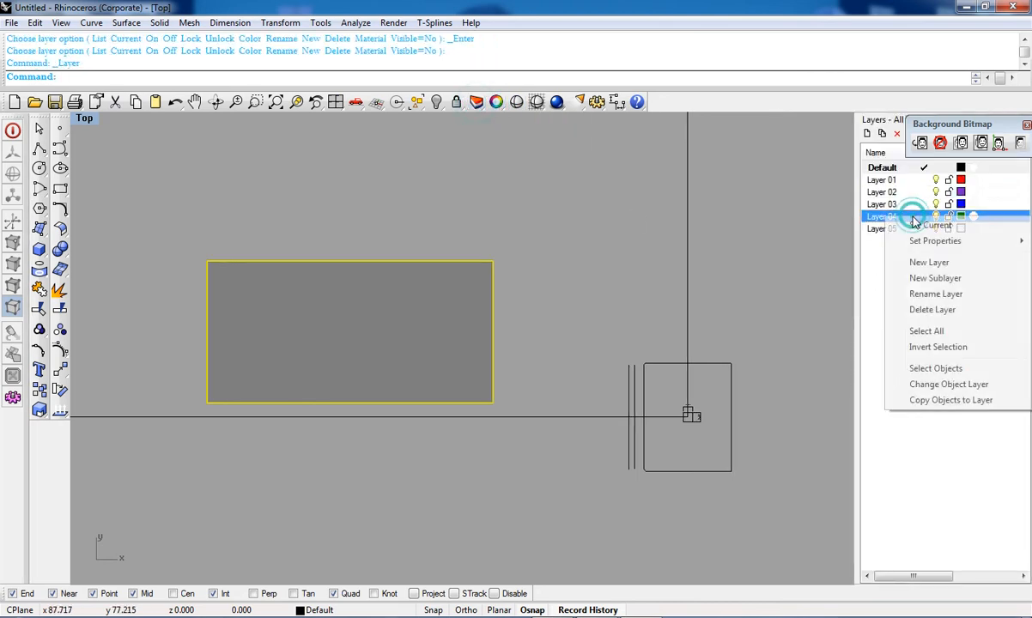
{"action": "left_click", "coordinate": [949, 383]}
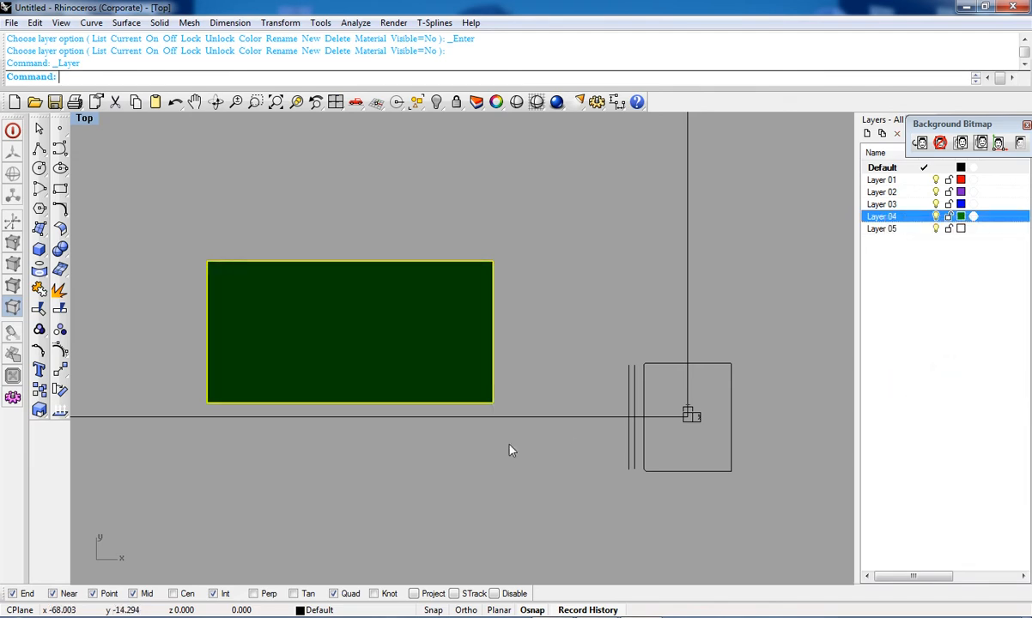
{"action": "right_click_drag", "start_coordinate": [586, 366], "coordinate": [649, 354]}
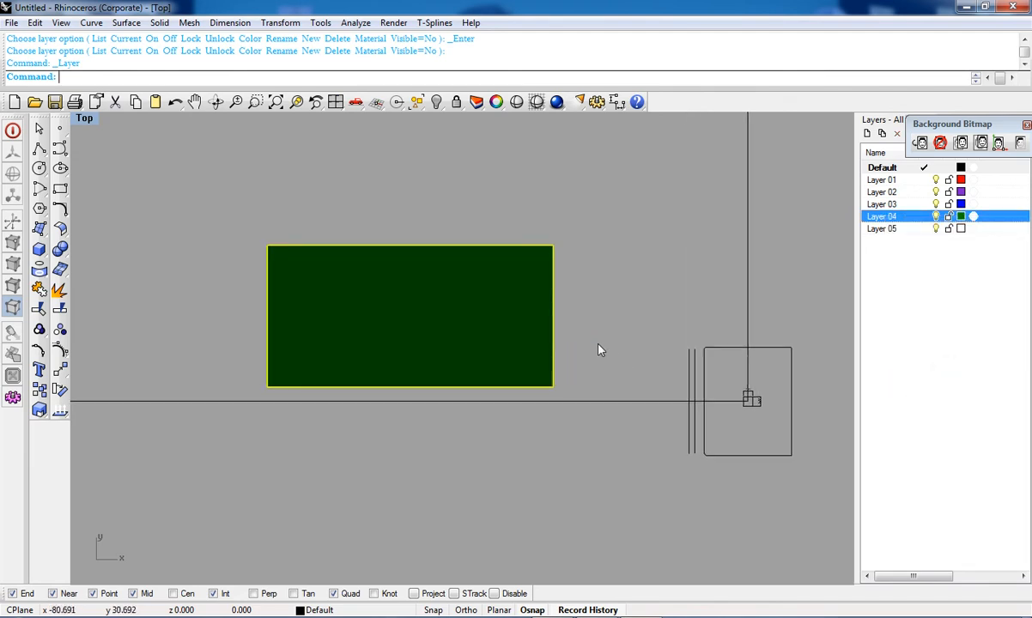
{"action": "right_click_drag", "start_coordinate": [640, 308], "coordinate": [642, 345]}
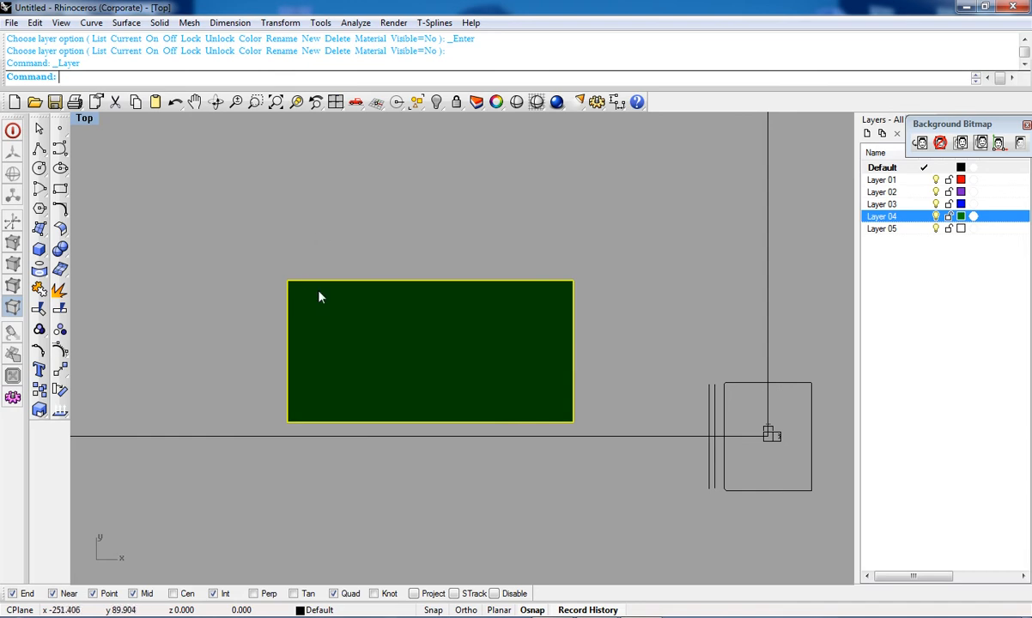
{"action": "scroll", "coordinate": [447, 293], "scroll_direction": "up", "scroll_amount": 2}
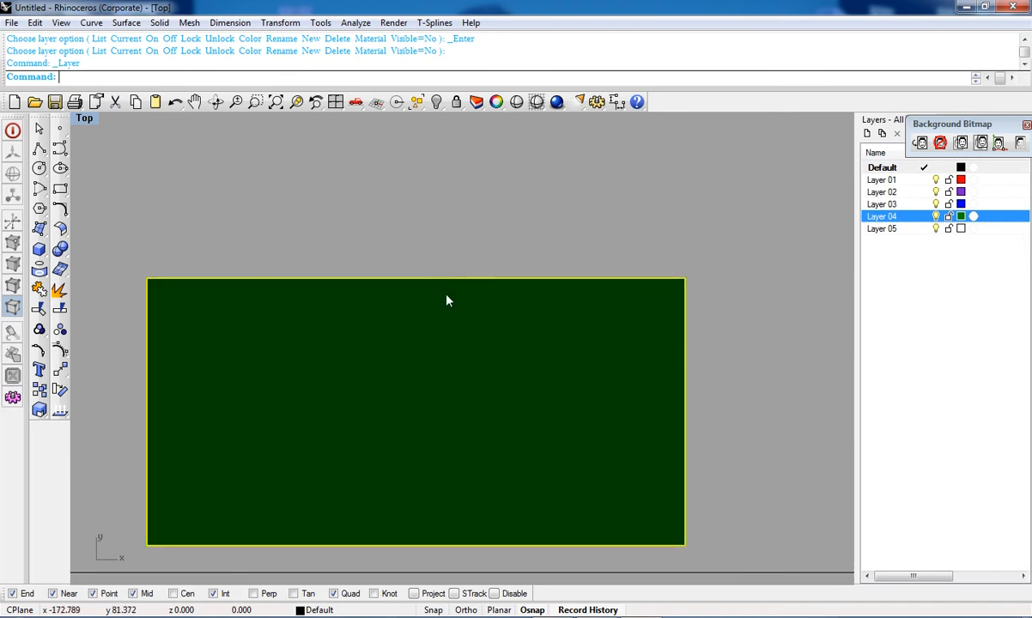
{"action": "scroll", "coordinate": [451, 357], "scroll_direction": "down", "scroll_amount": 3}
{"action": "right_click_drag", "start_coordinate": [449, 357], "coordinate": [507, 341]}
{"action": "right_click_drag", "start_coordinate": [445, 332], "coordinate": [391, 335]}
{"action": "scroll", "coordinate": [440, 349], "scroll_direction": "up", "scroll_amount": 8}
{"action": "scroll", "coordinate": [440, 349], "scroll_direction": "down", "scroll_amount": 6}
Step: Duplicate the plane surface's top edge as a curve
{"action": "left_click", "coordinate": [37, 263]}
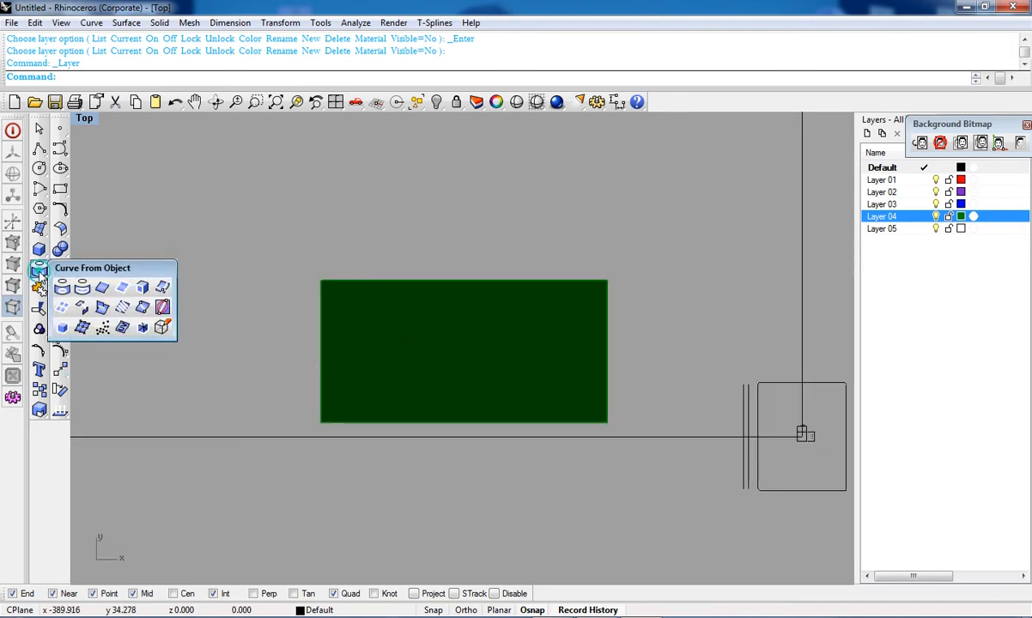
{"action": "left_click", "coordinate": [100, 283]}
{"action": "scroll", "coordinate": [314, 293], "scroll_direction": "up", "scroll_amount": 8}
{"action": "left_click", "coordinate": [386, 266]}
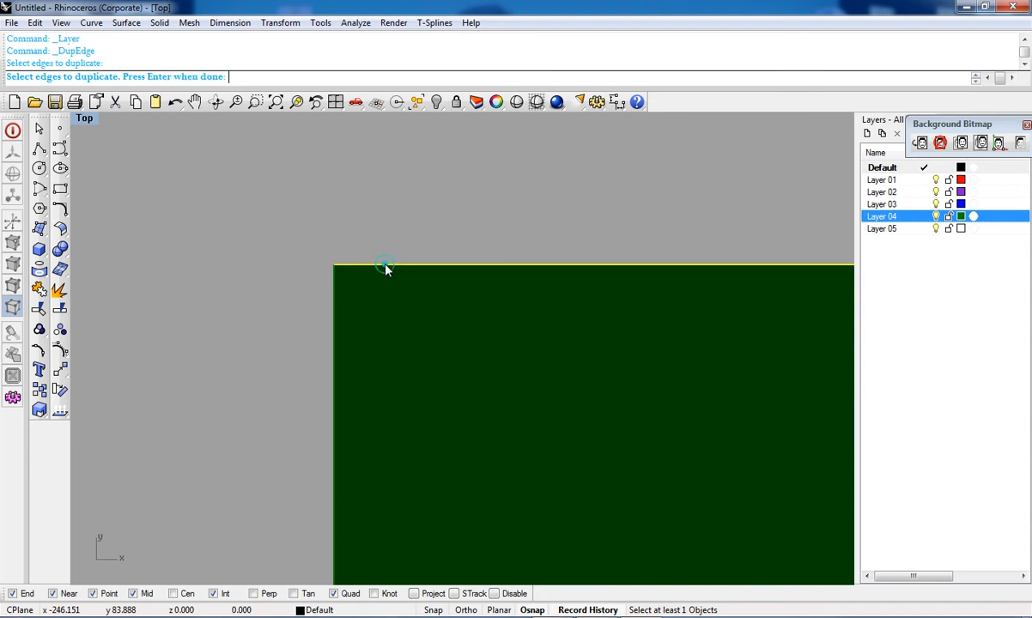
{"action": "scroll", "coordinate": [382, 270], "scroll_direction": "down", "scroll_amount": 5}
{"action": "key", "text": "Return"}
{"action": "scroll", "coordinate": [399, 272], "scroll_direction": "up", "scroll_amount": 5}
{"action": "left_click", "coordinate": [400, 273]}
{"action": "scroll", "coordinate": [347, 284], "scroll_direction": "down", "scroll_amount": 5}
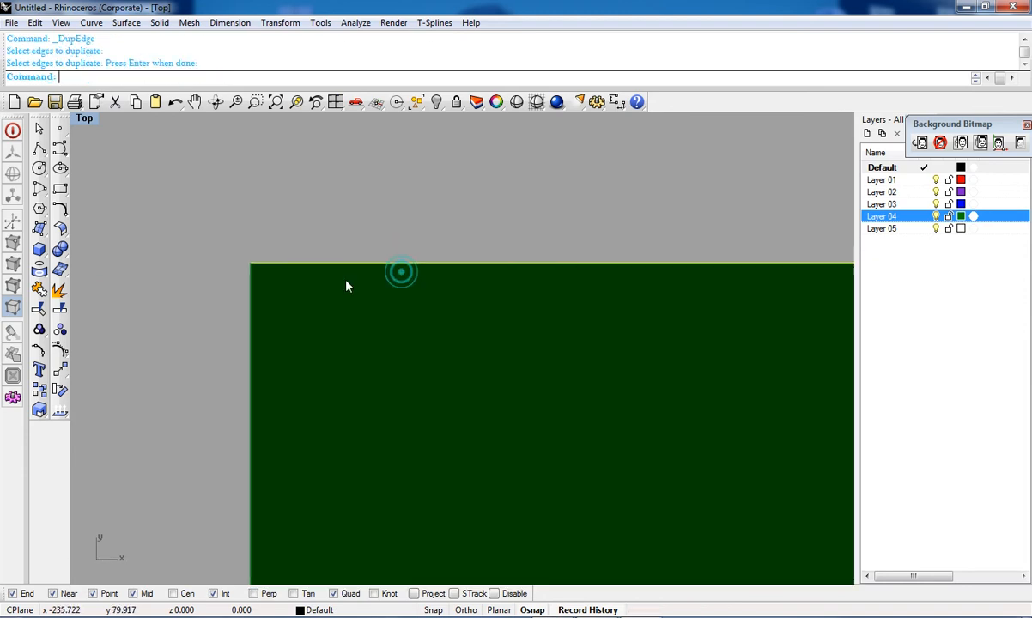
{"action": "scroll", "coordinate": [369, 263], "scroll_direction": "up", "scroll_amount": 5}
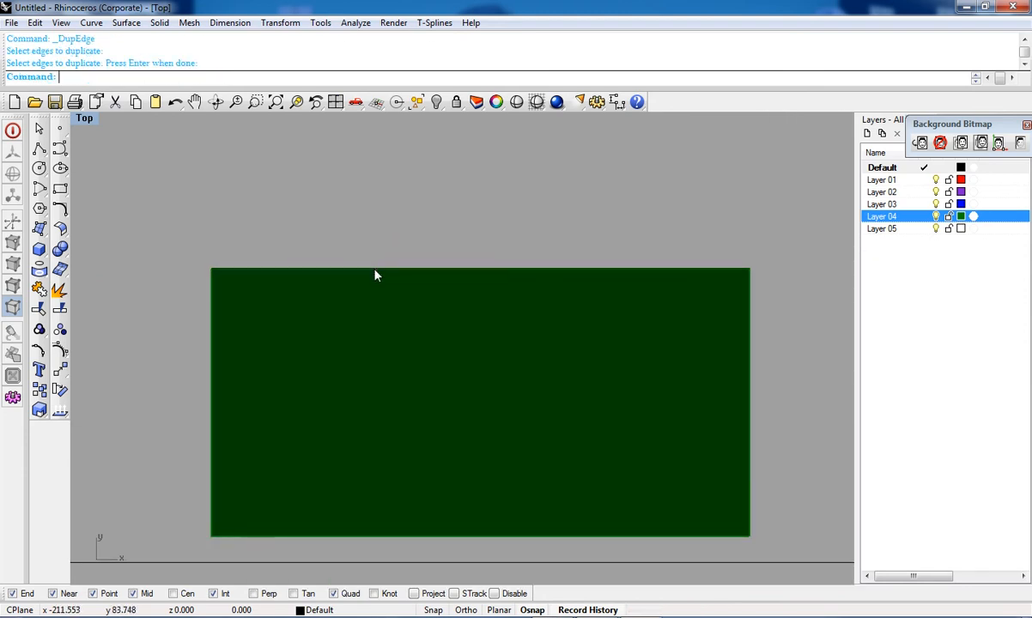
{"action": "left_click", "coordinate": [376, 269]}
{"action": "left_click", "coordinate": [395, 283]}
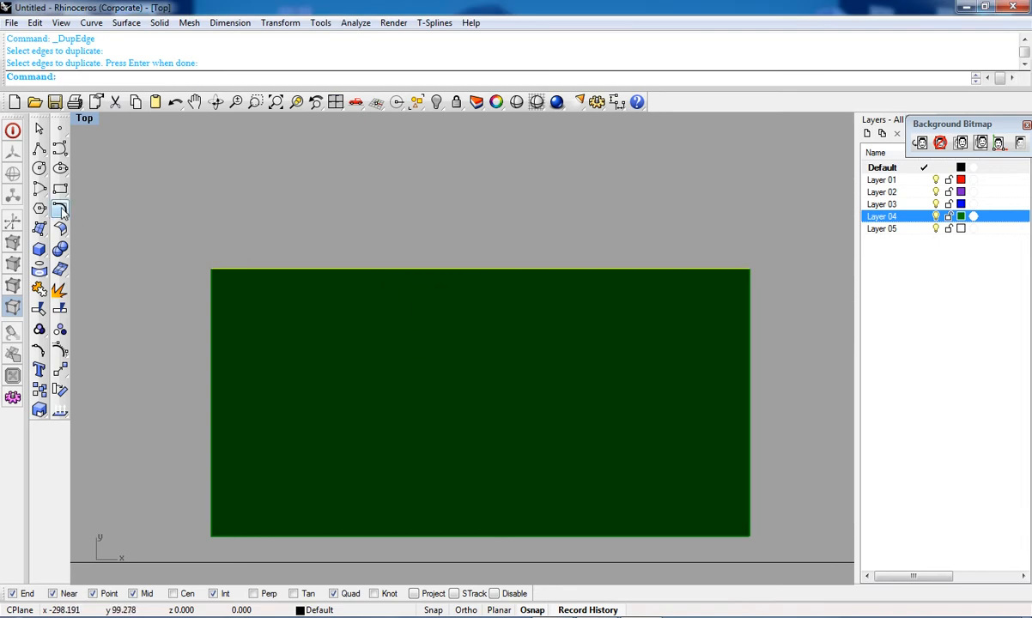
Step: Try to offset the duplicated top edge curve onto the plane surface at a distance of 1
{"action": "left_click", "coordinate": [62, 212]}
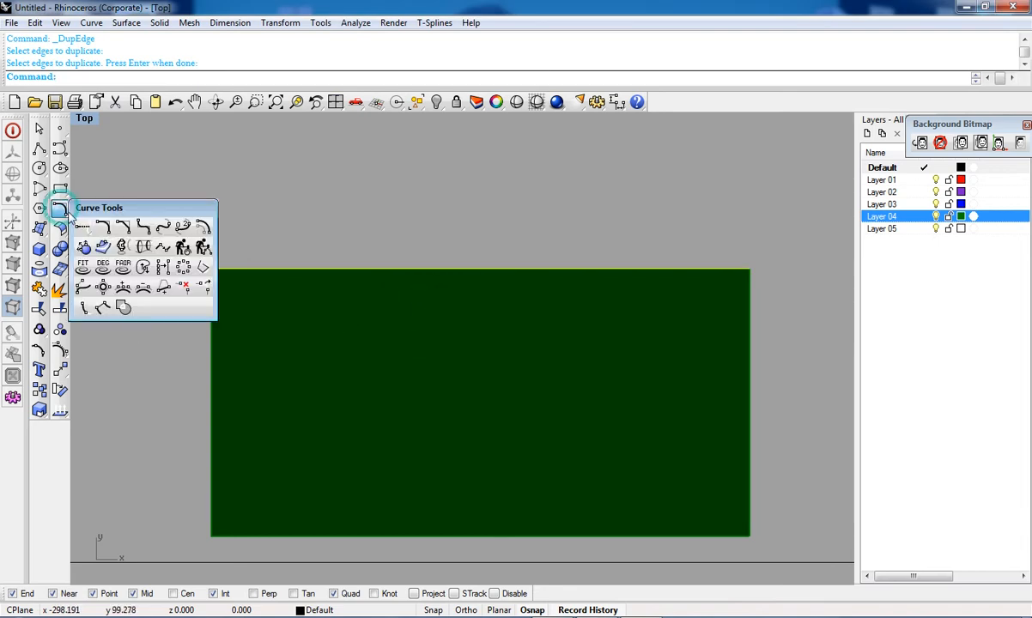
{"action": "left_click", "coordinate": [104, 248]}
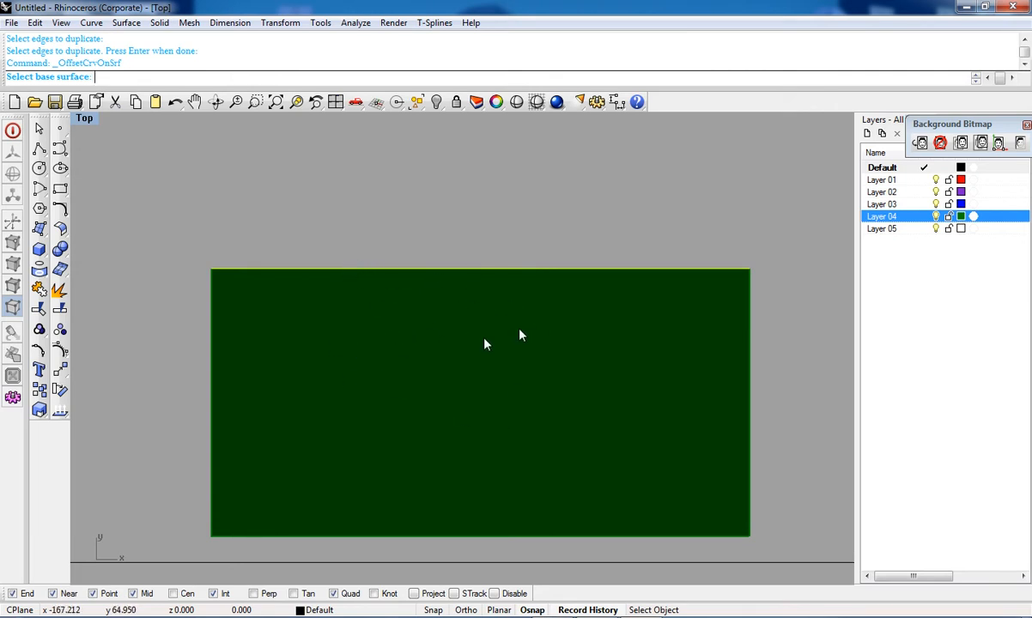
{"action": "left_click", "coordinate": [436, 322]}
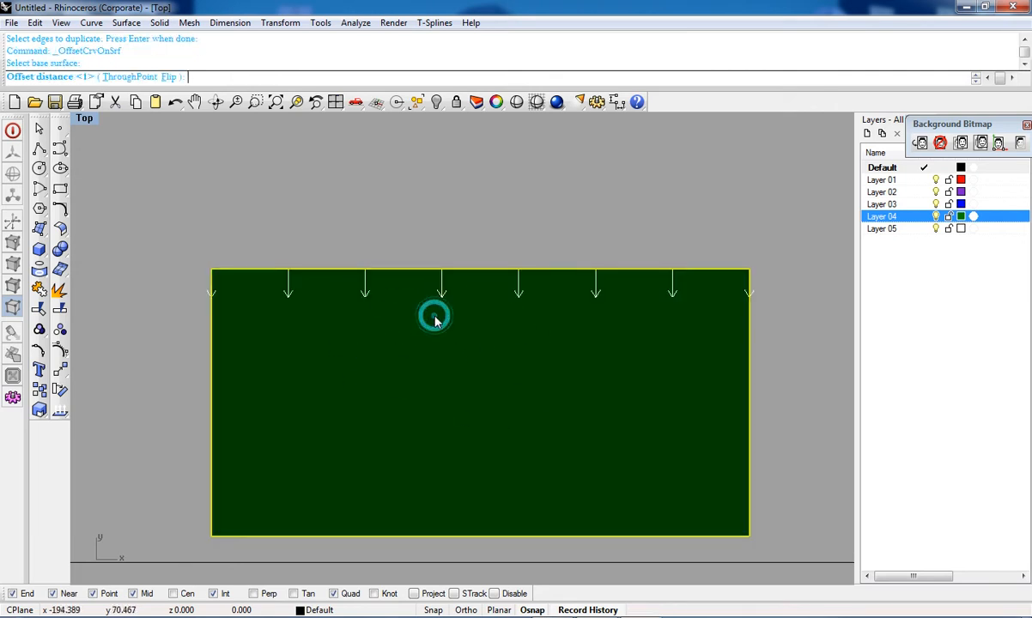
{"action": "key", "text": "Return"}
{"action": "left_click", "coordinate": [348, 271]}
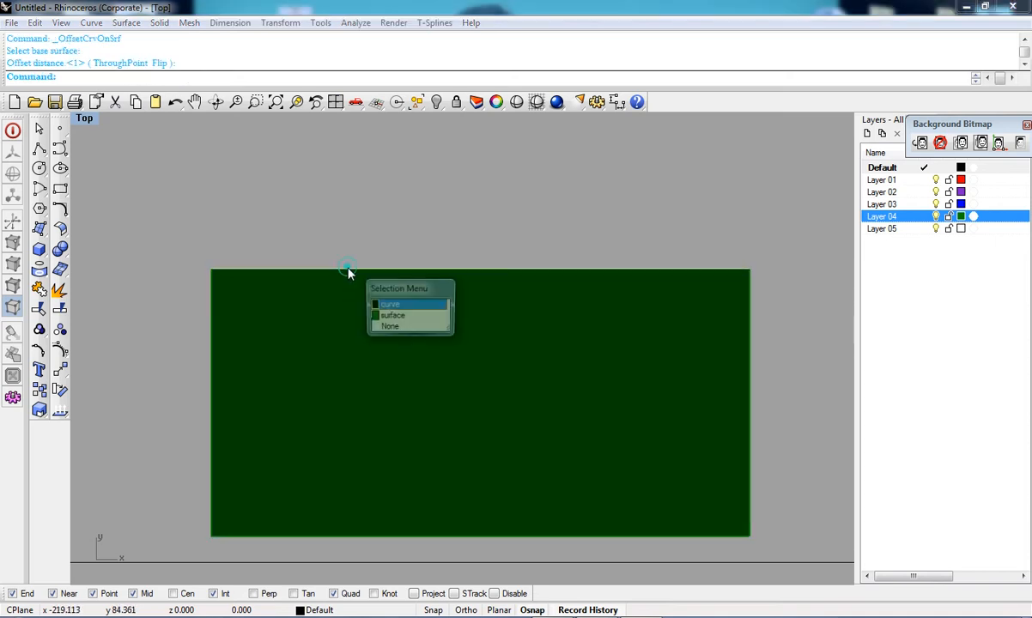
{"action": "left_click", "coordinate": [393, 315]}
Step: Offset the top edge curve on the plane surface by a distance of 1
{"action": "left_click", "coordinate": [62, 212]}
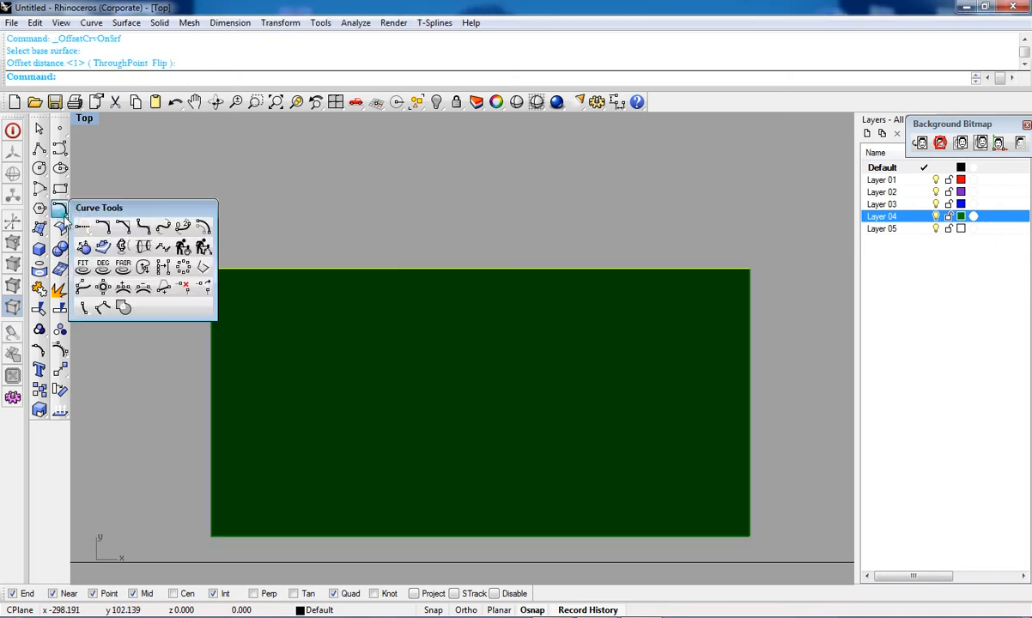
{"action": "left_click", "coordinate": [102, 248]}
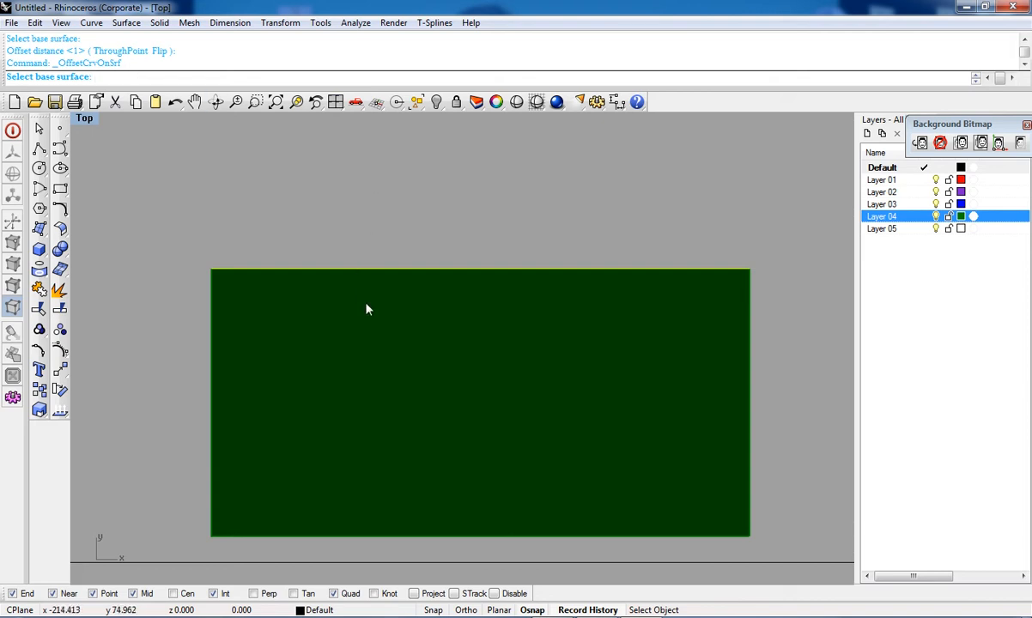
{"action": "left_click", "coordinate": [516, 361]}
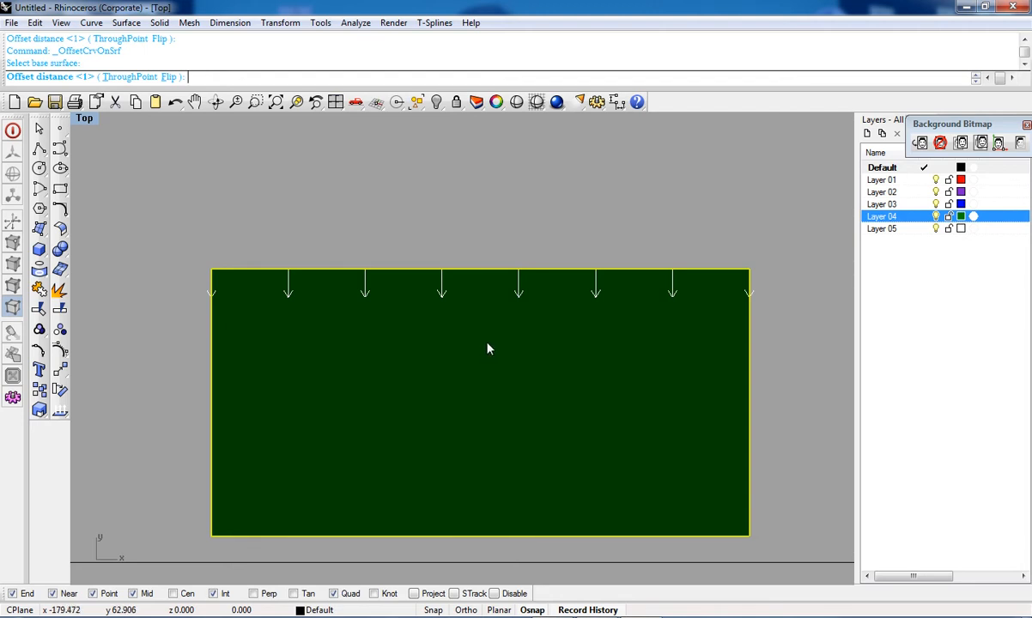
{"action": "key", "text": "Return"}
Step: Zoom in on the surface's top edge to examine the offset curve
{"action": "scroll", "coordinate": [489, 347], "scroll_direction": "up", "scroll_amount": 3}
{"action": "scroll", "coordinate": [444, 326], "scroll_direction": "up", "scroll_amount": 2}
{"action": "scroll", "coordinate": [445, 347], "scroll_direction": "up", "scroll_amount": 2}
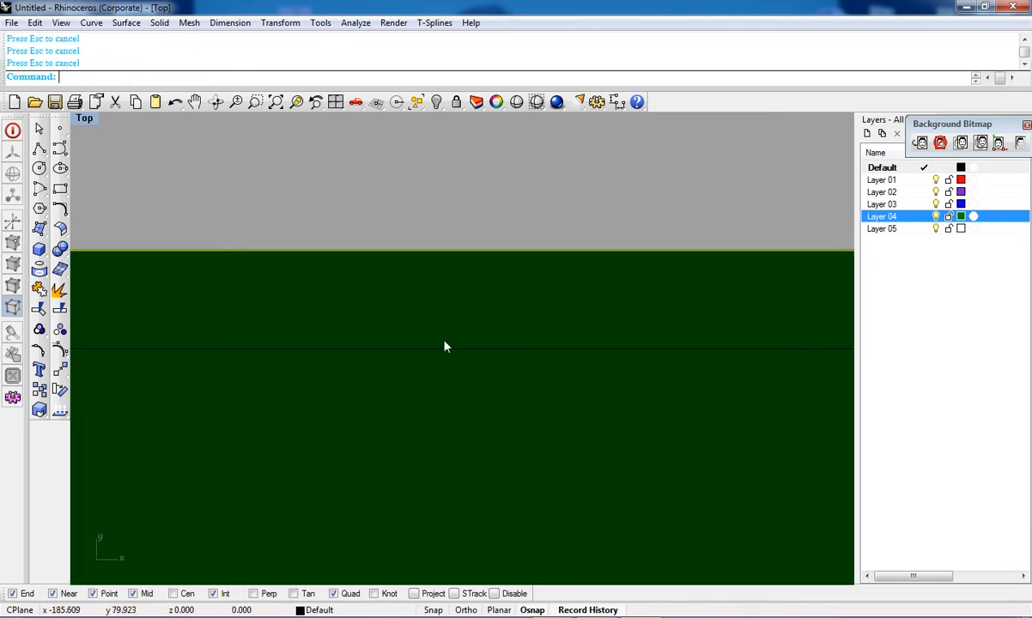
{"action": "scroll", "coordinate": [445, 347], "scroll_direction": "down", "scroll_amount": 2}
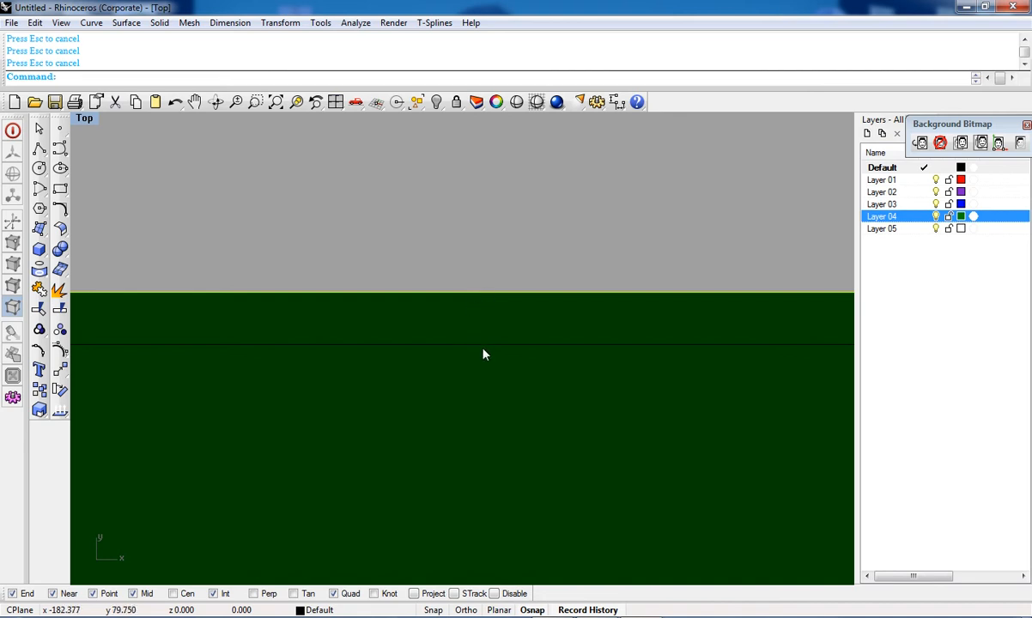
{"action": "scroll", "coordinate": [483, 354], "scroll_direction": "down", "scroll_amount": 2}
{"action": "scroll", "coordinate": [486, 354], "scroll_direction": "up", "scroll_amount": 2}
{"action": "scroll", "coordinate": [484, 378], "scroll_direction": "down", "scroll_amount": 2}
{"action": "scroll", "coordinate": [489, 393], "scroll_direction": "up", "scroll_amount": 2}
{"action": "left_click", "coordinate": [496, 381]}
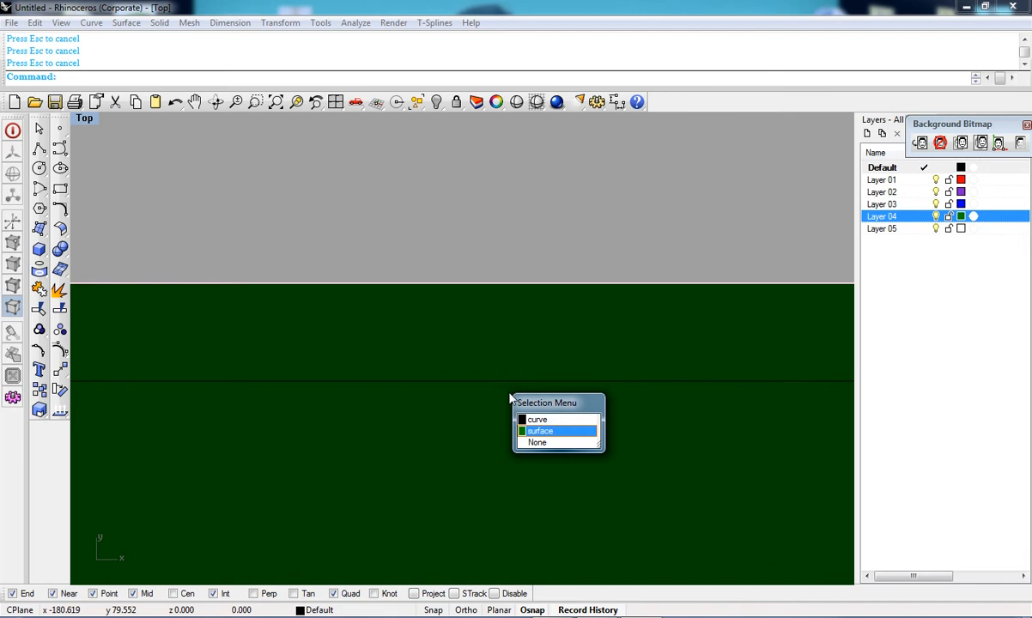
{"action": "left_click", "coordinate": [526, 429]}
{"action": "scroll", "coordinate": [531, 435], "scroll_direction": "down", "scroll_amount": 2}
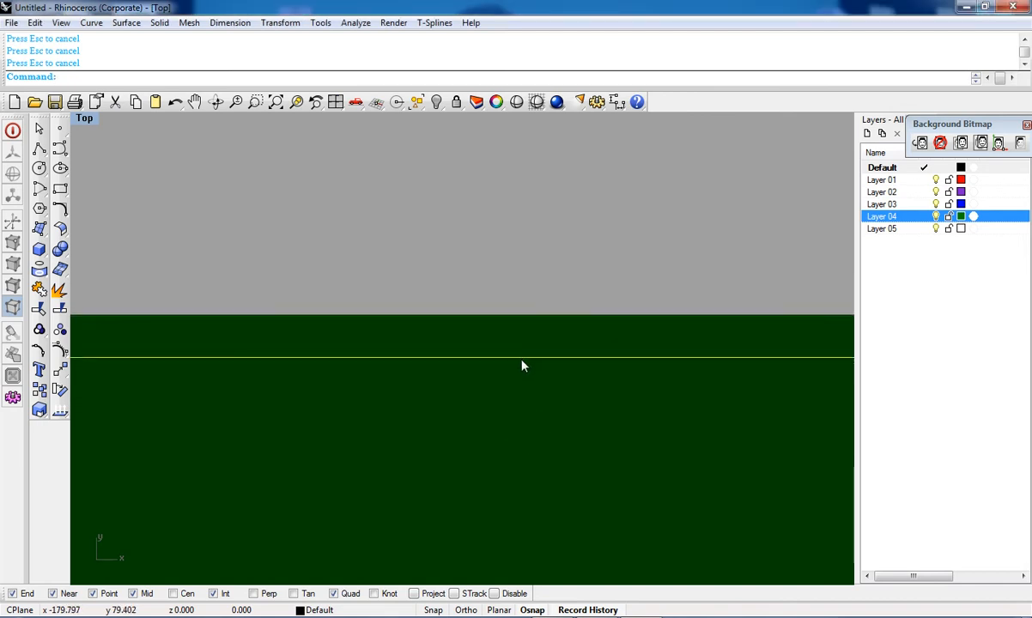
Step: Switch to the Perspective viewport and orbit and zoom to inspect the surface and curves
{"action": "key", "text": "ctrl+Tab"}
{"action": "right_click_drag", "start_coordinate": [517, 350], "coordinate": [419, 353]}
{"action": "scroll", "coordinate": [527, 404], "scroll_direction": "down", "scroll_amount": 14}
{"action": "left_click", "coordinate": [537, 102]}
{"action": "scroll", "coordinate": [385, 357], "scroll_direction": "up", "scroll_amount": 5}
{"action": "right_click_drag", "start_coordinate": [387, 506], "coordinate": [492, 463]}
{"action": "right_click_drag", "start_coordinate": [316, 438], "coordinate": [414, 308]}
{"action": "scroll", "coordinate": [417, 404], "scroll_direction": "up", "scroll_amount": 7}
{"action": "right_click_drag", "start_coordinate": [418, 411], "coordinate": [292, 439]}
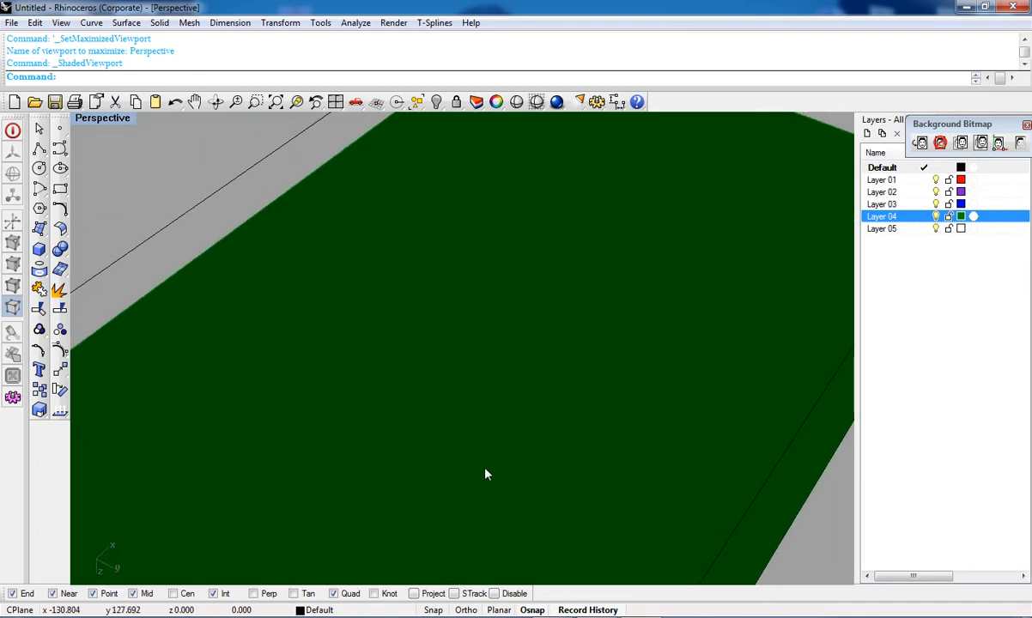
{"action": "right_click_drag", "start_coordinate": [485, 473], "coordinate": [415, 350]}
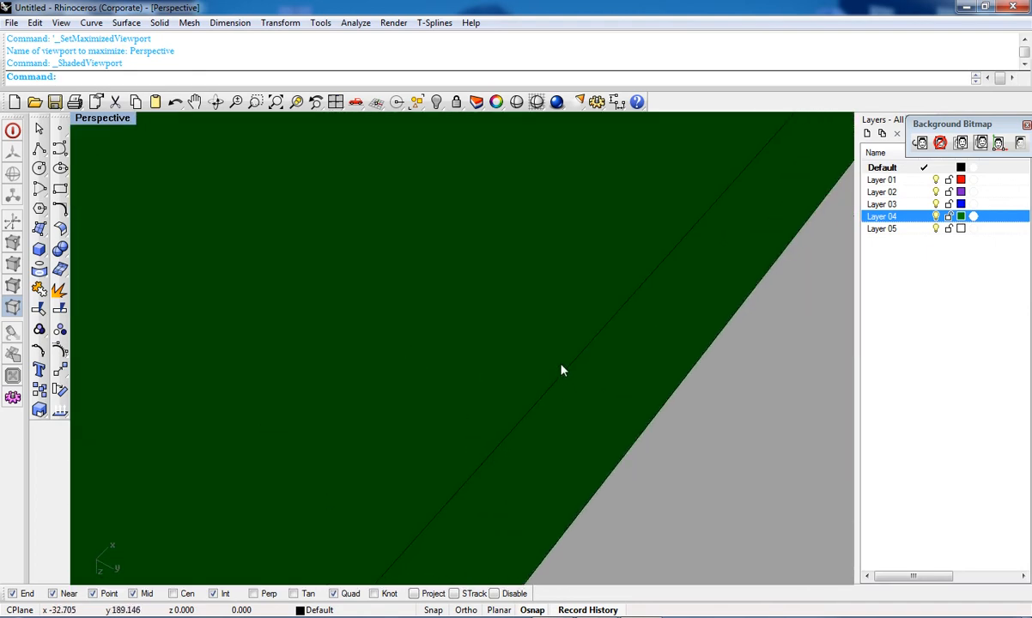
{"action": "scroll", "coordinate": [563, 369], "scroll_direction": "down", "scroll_amount": 5}
{"action": "scroll", "coordinate": [562, 364], "scroll_direction": "up", "scroll_amount": 2}
{"action": "scroll", "coordinate": [567, 359], "scroll_direction": "down", "scroll_amount": 4}
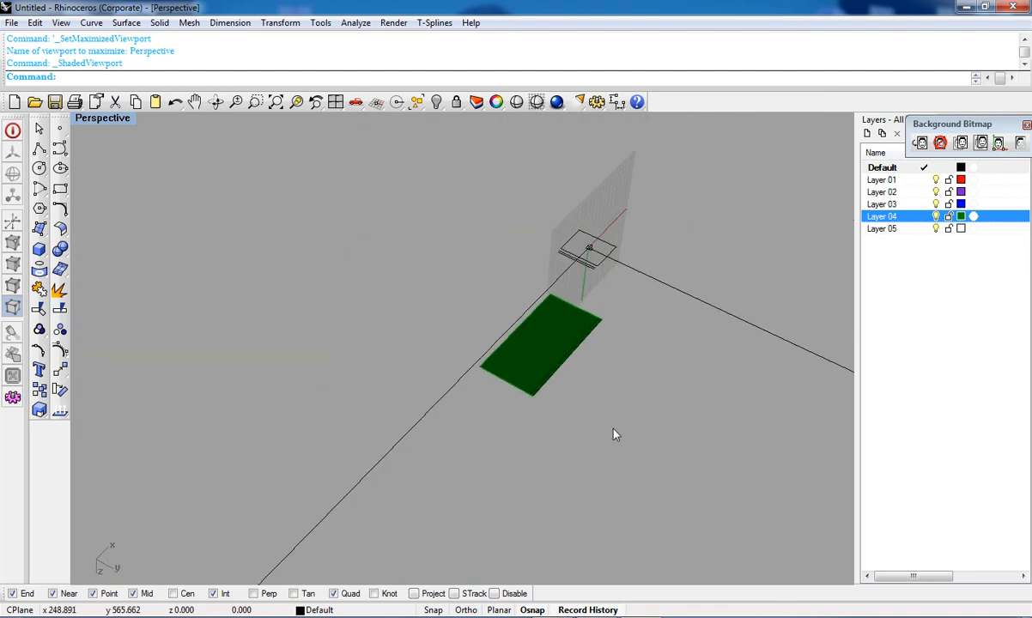
Step: Delete the plane surface together with its edge and offset curves
{"action": "left_click_drag", "start_coordinate": [481, 234], "coordinate": [480, 235]}
{"action": "key", "text": "Delete"}
{"action": "left_click_drag", "start_coordinate": [566, 165], "coordinate": [567, 167]}
{"action": "key", "text": "Delete"}
{"action": "left_click_drag", "start_coordinate": [650, 271], "coordinate": [554, 187]}
{"action": "key", "text": "Delete"}
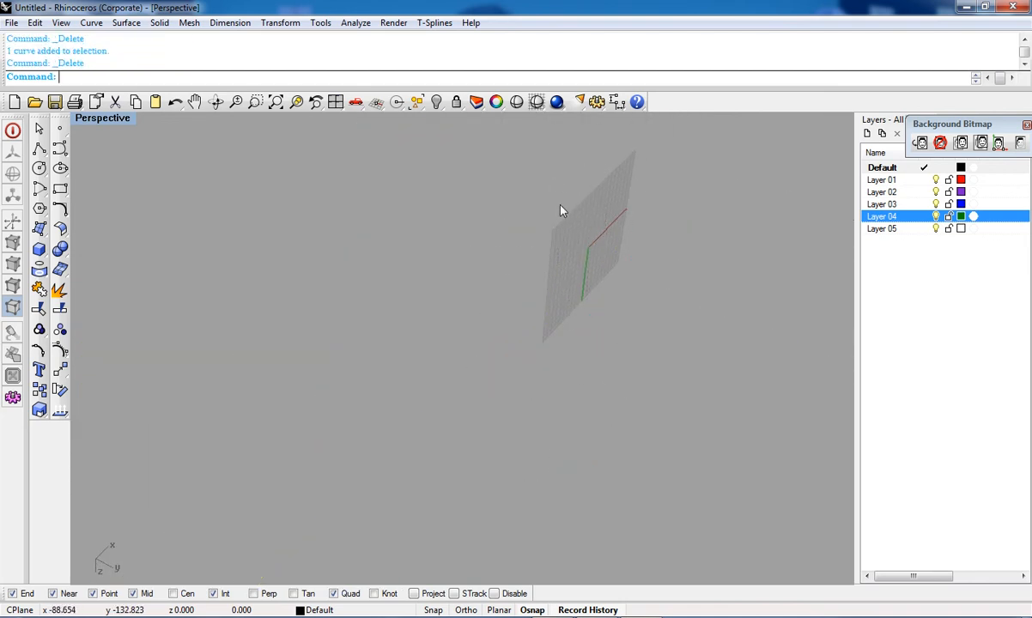
Step: Maximize the Top viewport and draw an arched four-point control point curve
{"action": "key", "text": "ctrl+F1"}
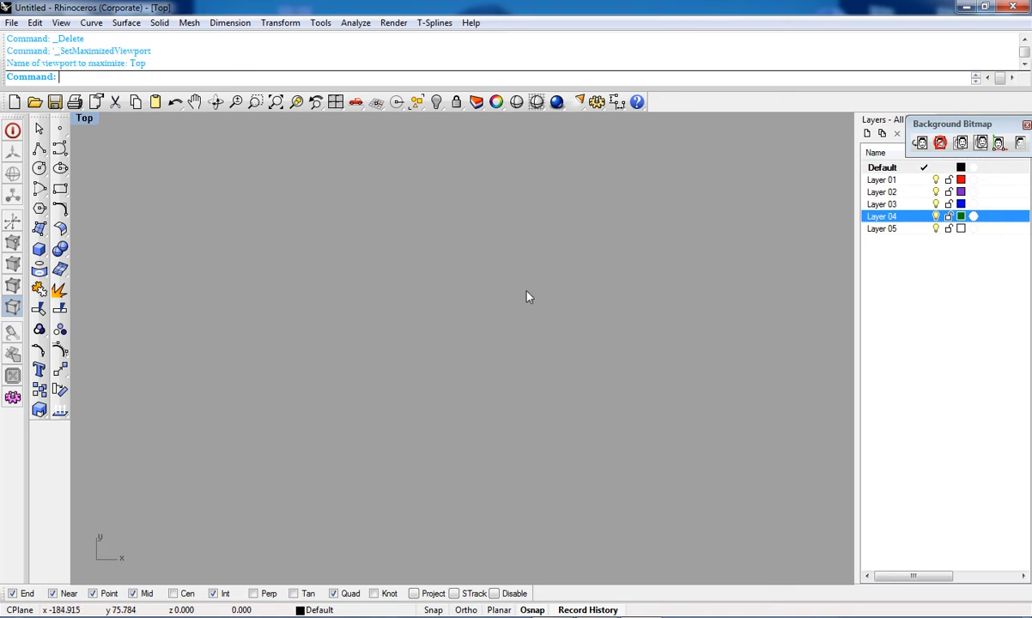
{"action": "scroll", "coordinate": [512, 345], "scroll_direction": "down", "scroll_amount": 8}
{"action": "scroll", "coordinate": [789, 413], "scroll_direction": "up", "scroll_amount": 6}
{"action": "right_click_drag", "start_coordinate": [789, 413], "coordinate": [589, 312]}
{"action": "scroll", "coordinate": [502, 337], "scroll_direction": "up", "scroll_amount": 4}
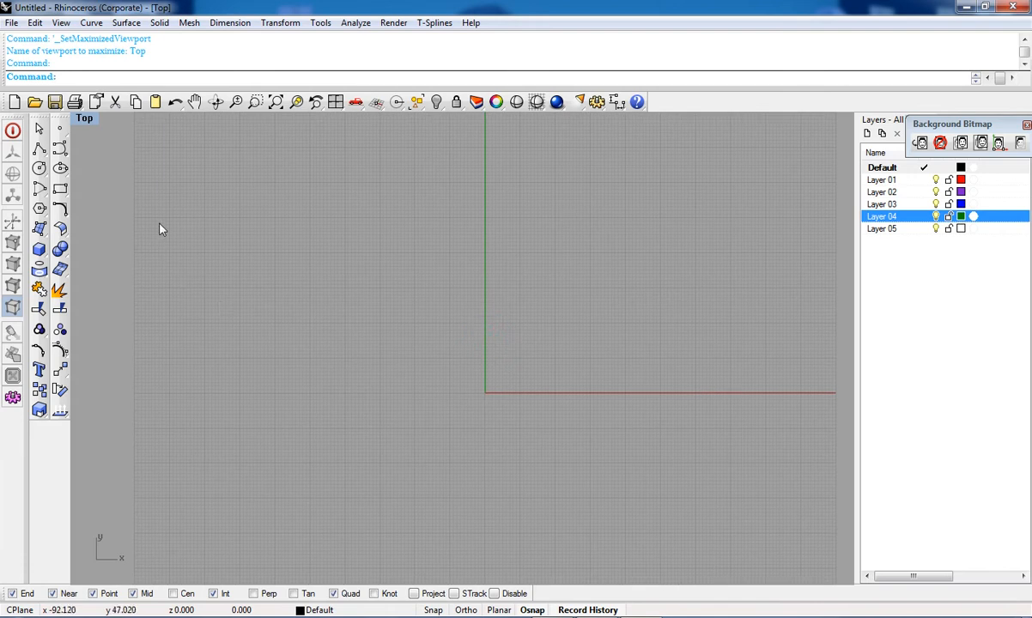
{"action": "left_click", "coordinate": [60, 208]}
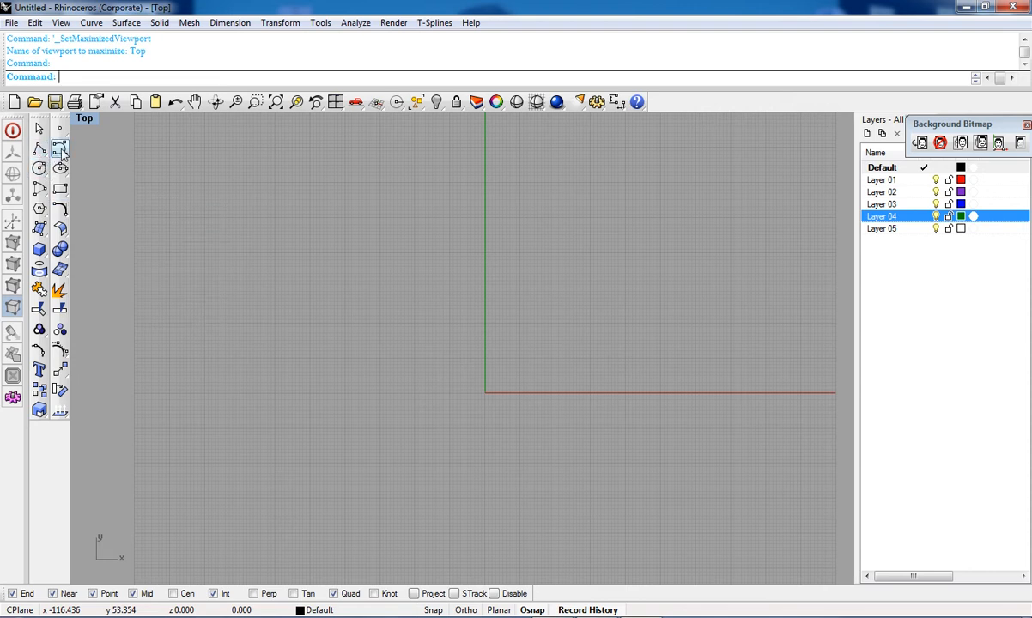
{"action": "left_click", "coordinate": [60, 148]}
{"action": "left_click", "coordinate": [61, 147]}
{"action": "left_click", "coordinate": [307, 456]}
{"action": "left_click", "coordinate": [345, 347]}
{"action": "left_click", "coordinate": [573, 337]}
{"action": "left_click", "coordinate": [710, 411]}
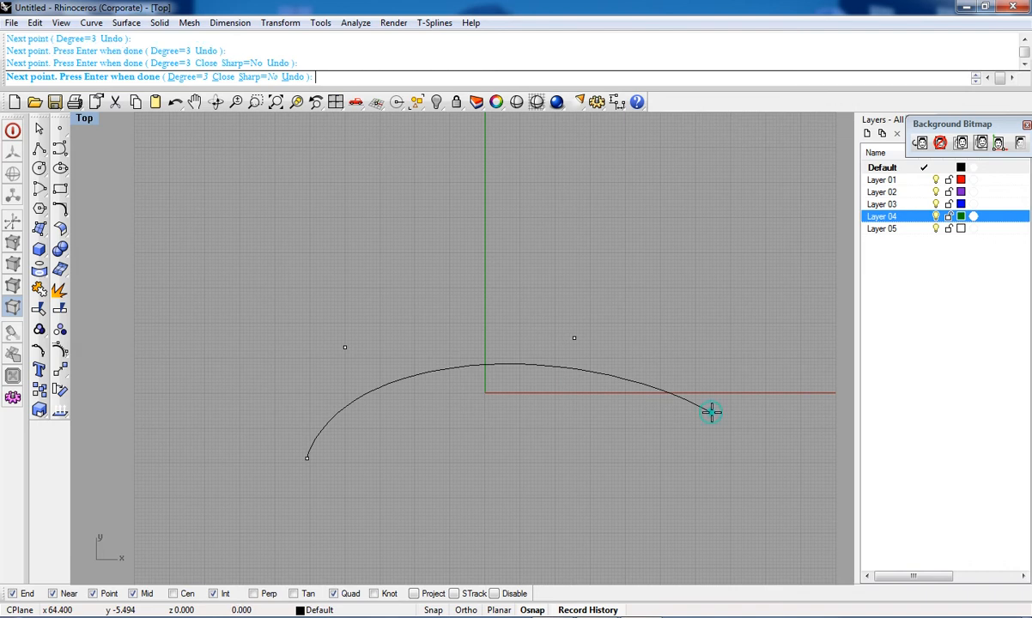
{"action": "key", "text": "Return"}
Step: Rebuild the arched curve with a new point count
{"action": "left_click_drag", "start_coordinate": [452, 319], "coordinate": [419, 449]}
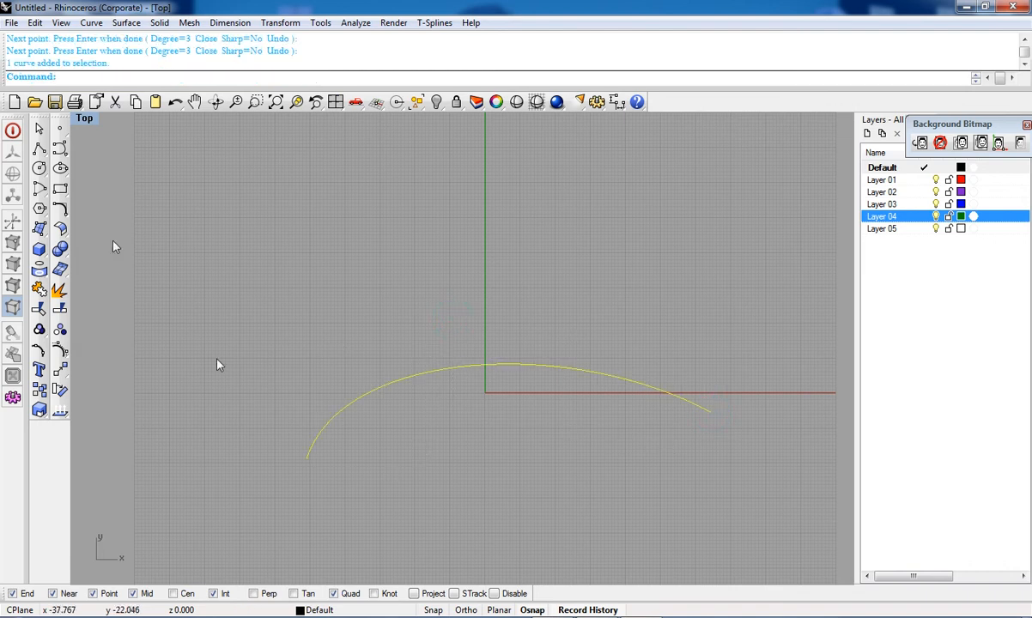
{"action": "left_click", "coordinate": [65, 215]}
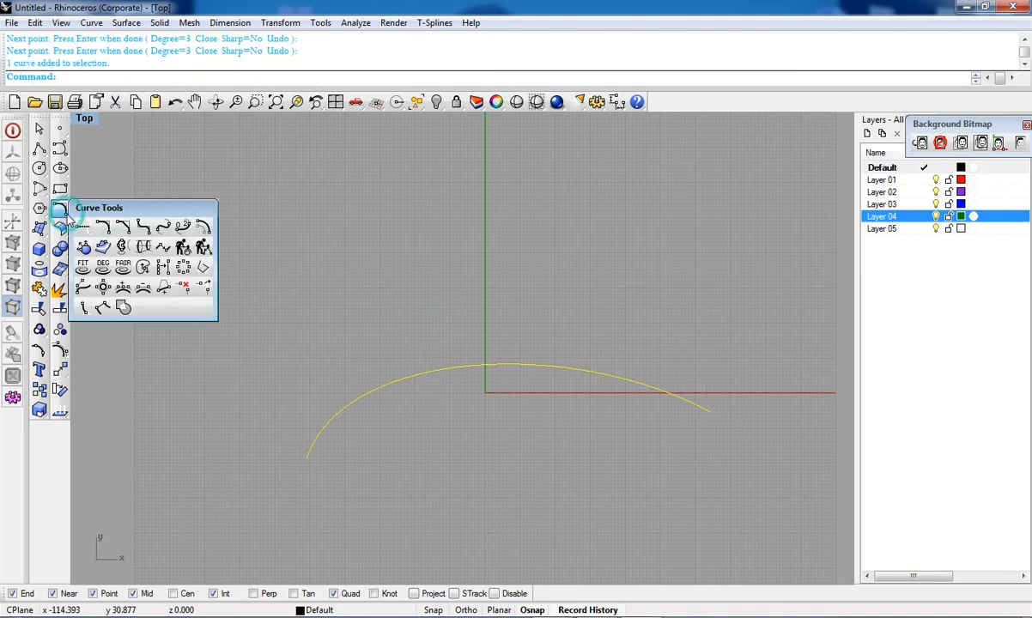
{"action": "left_click", "coordinate": [185, 250]}
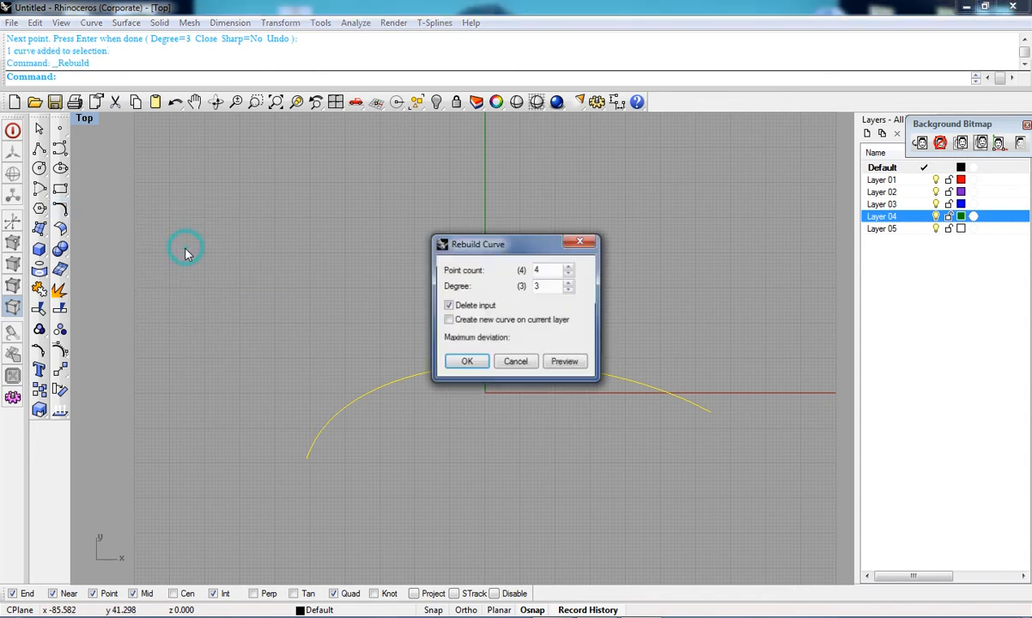
{"action": "left_click", "coordinate": [549, 270]}
{"action": "key", "text": "BackSpace"}
{"action": "key", "text": "Return"}
Step: Turn on the rebuilt curve's control points
{"action": "scroll", "coordinate": [471, 375], "scroll_direction": "up", "scroll_amount": 2}
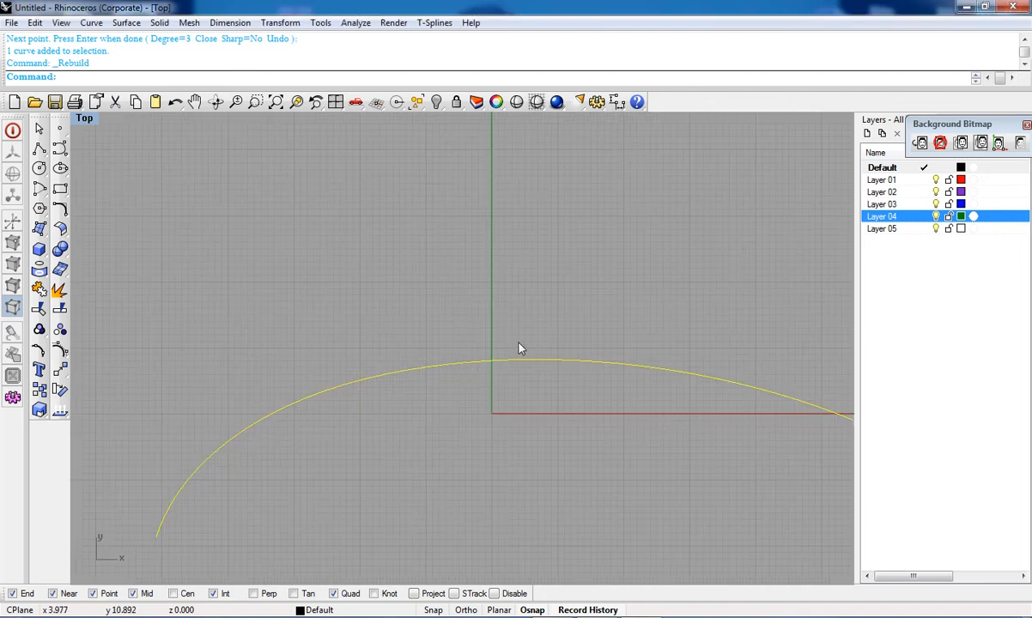
{"action": "left_click_drag", "start_coordinate": [532, 316], "coordinate": [506, 382]}
{"action": "scroll", "coordinate": [485, 404], "scroll_direction": "down", "scroll_amount": 6}
{"action": "right_click_drag", "start_coordinate": [477, 418], "coordinate": [476, 361]}
{"action": "scroll", "coordinate": [415, 344], "scroll_direction": "up", "scroll_amount": 6}
{"action": "right_click_drag", "start_coordinate": [415, 332], "coordinate": [377, 366]}
{"action": "left_click", "coordinate": [60, 330]}
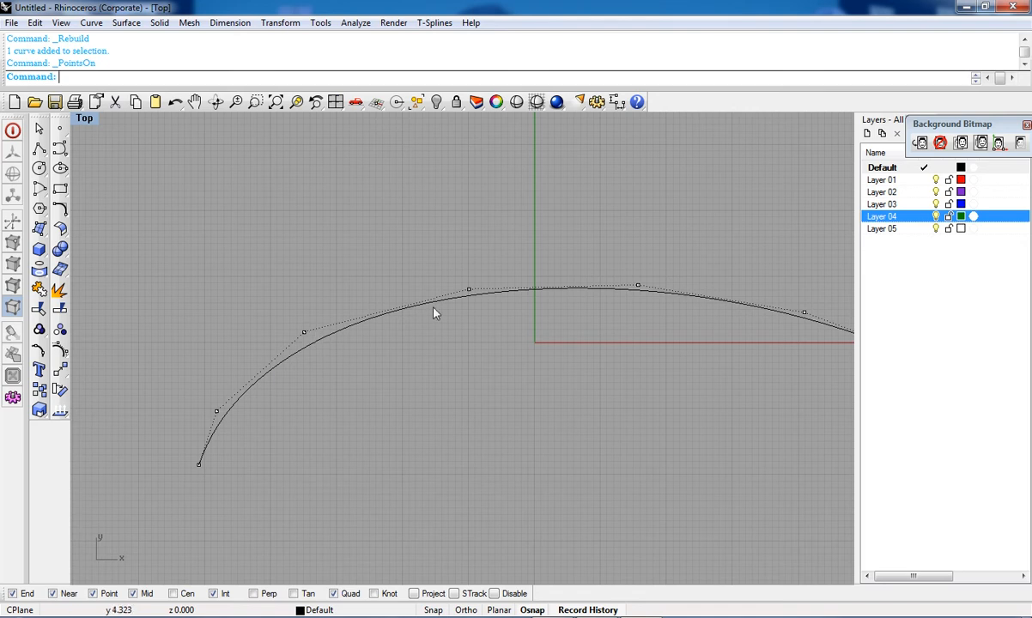
Step: Pan and zoom along the curve to inspect its control points
{"action": "right_click_drag", "start_coordinate": [661, 324], "coordinate": [653, 295]}
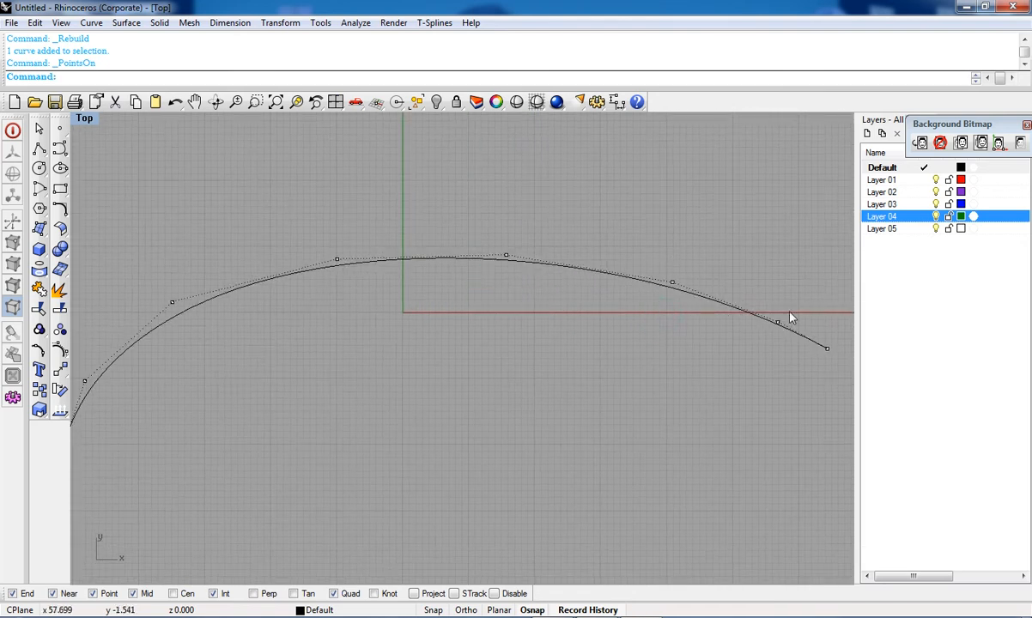
{"action": "scroll", "coordinate": [711, 400], "scroll_direction": "down", "scroll_amount": 6}
{"action": "right_click_drag", "start_coordinate": [430, 381], "coordinate": [332, 392]}
{"action": "scroll", "coordinate": [316, 318], "scroll_direction": "up", "scroll_amount": 8}
{"action": "left_click_drag", "start_coordinate": [379, 372], "coordinate": [379, 371]}
{"action": "scroll", "coordinate": [350, 347], "scroll_direction": "down", "scroll_amount": 6}
{"action": "key", "text": "Escape"}
{"action": "key", "text": "Escape"}
Step: Delete the arched curve
{"action": "right_click_drag", "start_coordinate": [254, 378], "coordinate": [327, 429]}
{"action": "left_click", "coordinate": [325, 422]}
{"action": "key", "text": "Delete"}
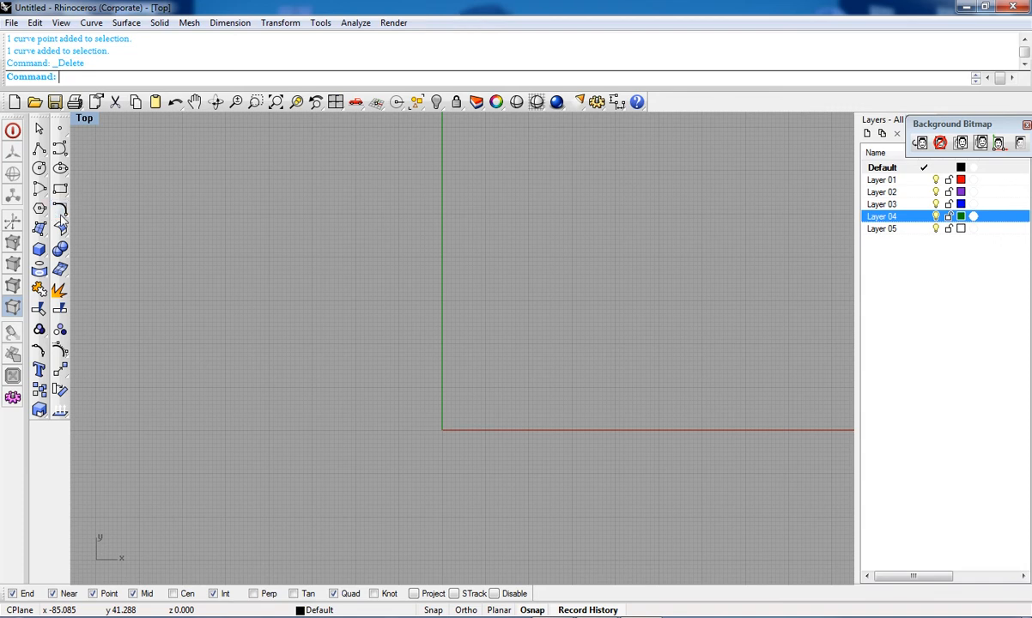
Step: Draw a rectangular plane surface straddling the X axis below the origin
{"action": "left_click", "coordinate": [60, 209]}
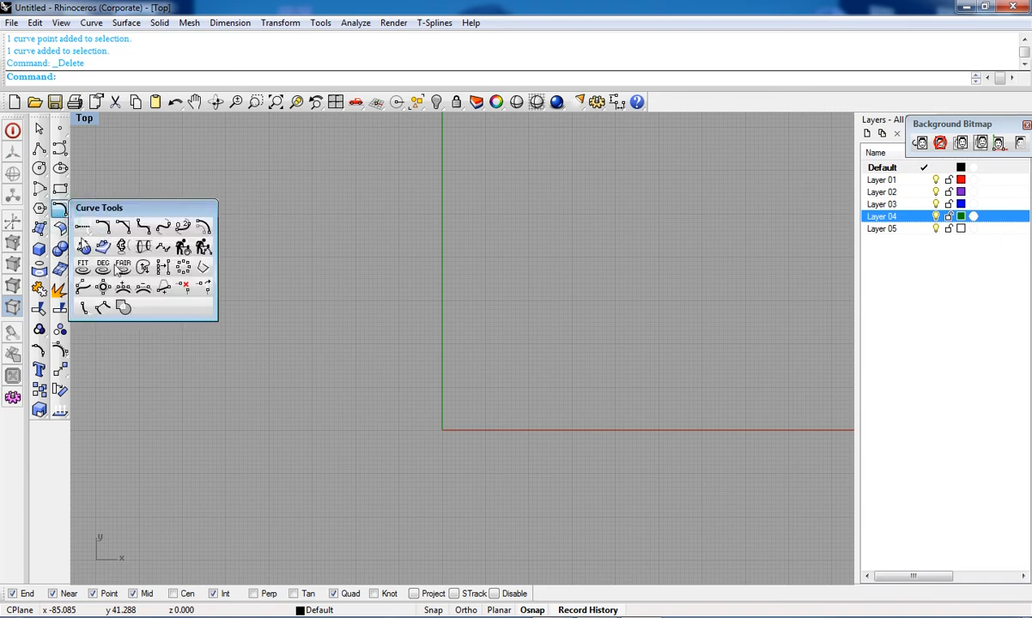
{"action": "left_click", "coordinate": [183, 248]}
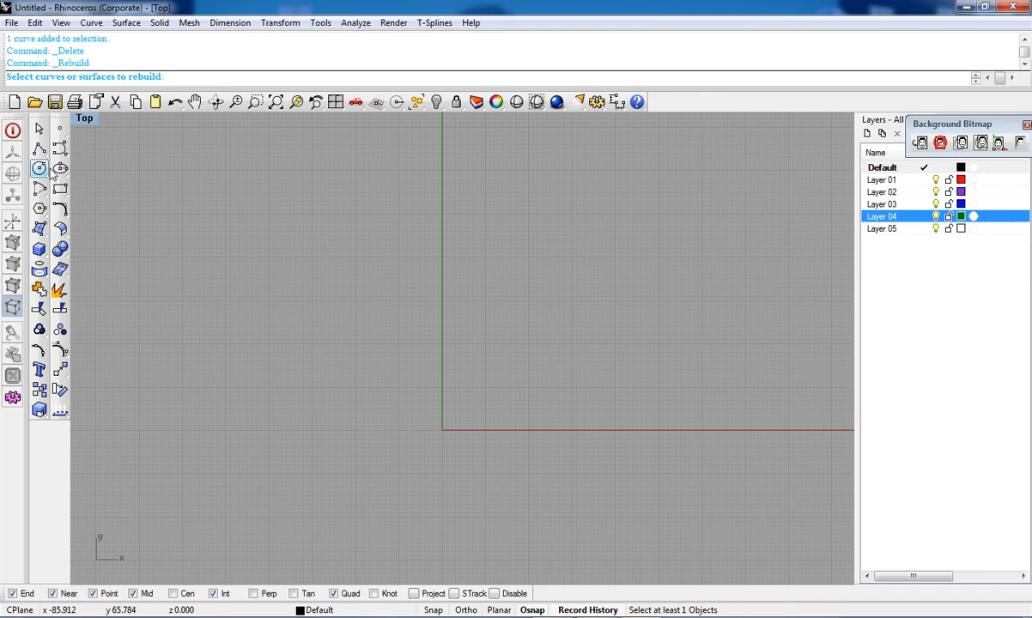
{"action": "left_click", "coordinate": [39, 229]}
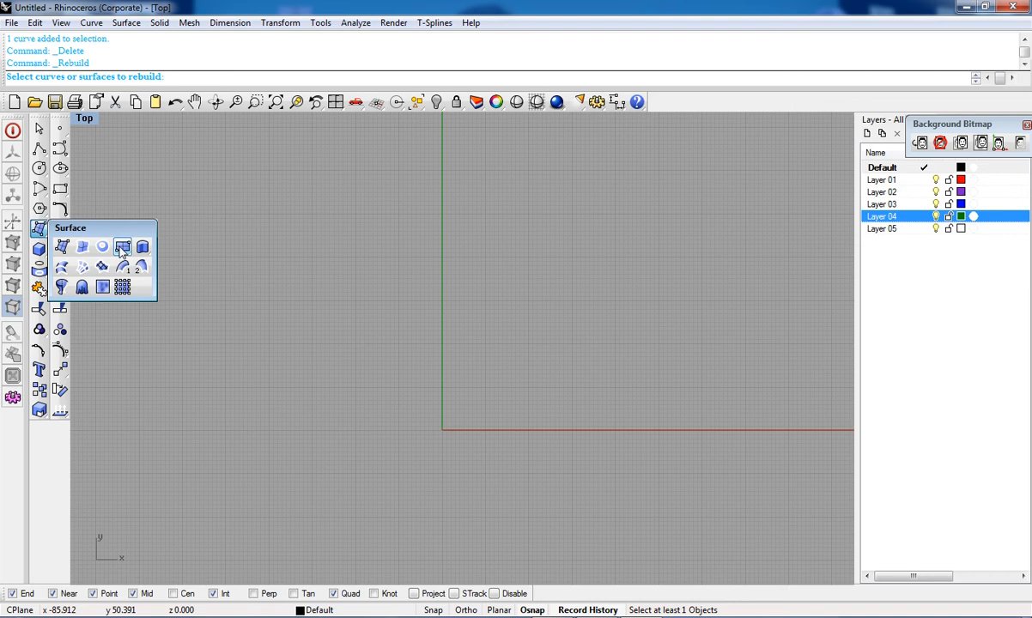
{"action": "left_click", "coordinate": [121, 247]}
{"action": "left_click", "coordinate": [274, 316]}
{"action": "left_click", "coordinate": [723, 509]}
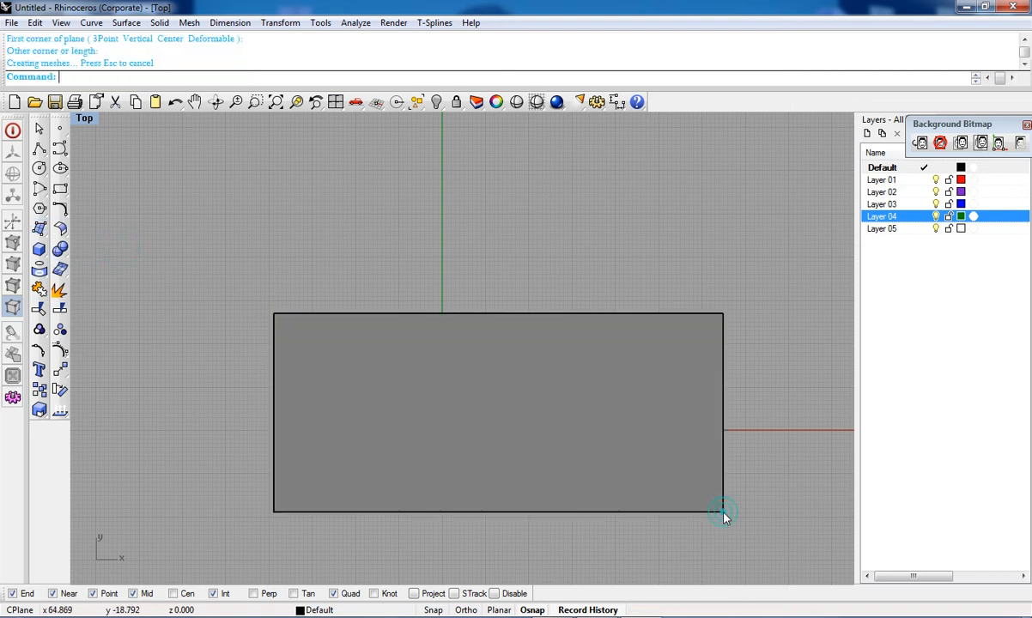
Step: Rebuild the plane surface, increasing its U point count and U degree
{"action": "right_click_drag", "start_coordinate": [560, 433], "coordinate": [561, 390]}
{"action": "left_click", "coordinate": [60, 208]}
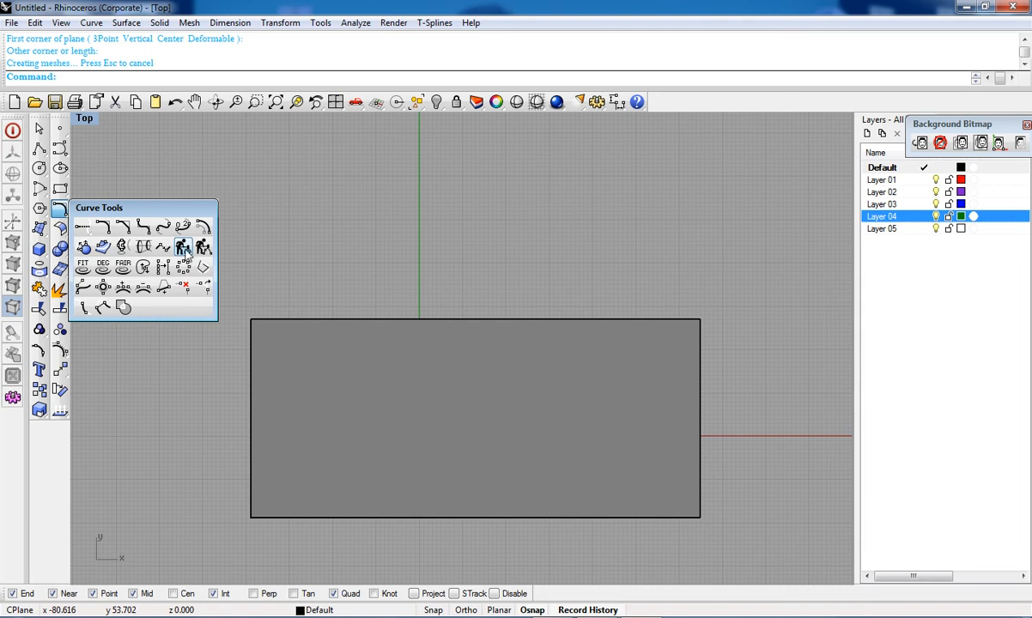
{"action": "left_click", "coordinate": [413, 373]}
{"action": "key", "text": "Return"}
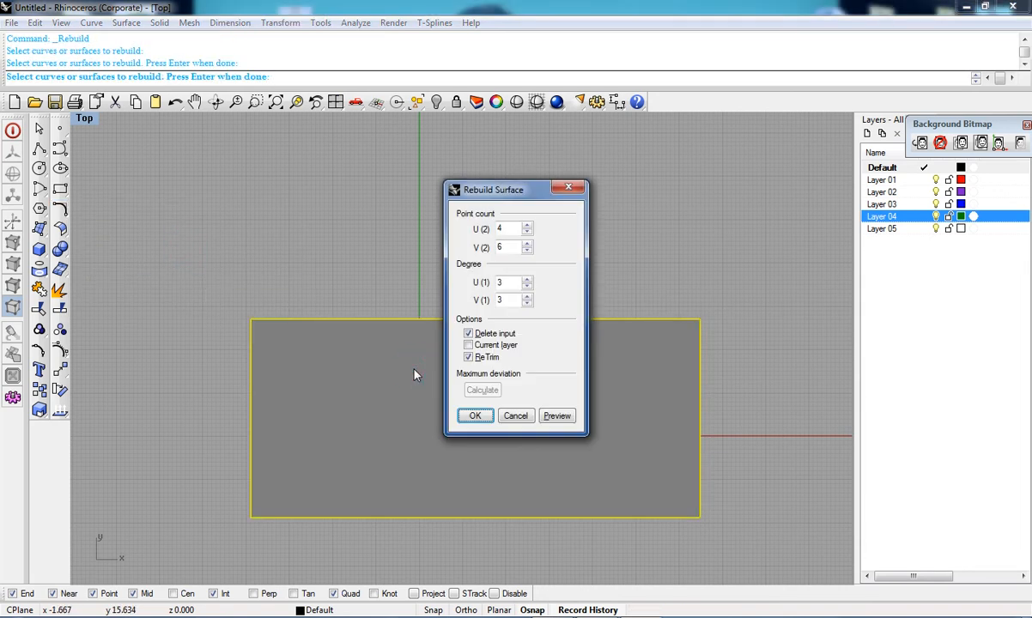
{"action": "left_click", "coordinate": [527, 225]}
{"action": "left_click", "coordinate": [527, 225]}
{"action": "left_click", "coordinate": [528, 225]}
{"action": "left_click", "coordinate": [527, 225]}
{"action": "left_click", "coordinate": [527, 225]}
{"action": "left_click", "coordinate": [527, 225]}
{"action": "left_click", "coordinate": [527, 278]}
{"action": "left_click", "coordinate": [527, 278]}
{"action": "left_click", "coordinate": [527, 278]}
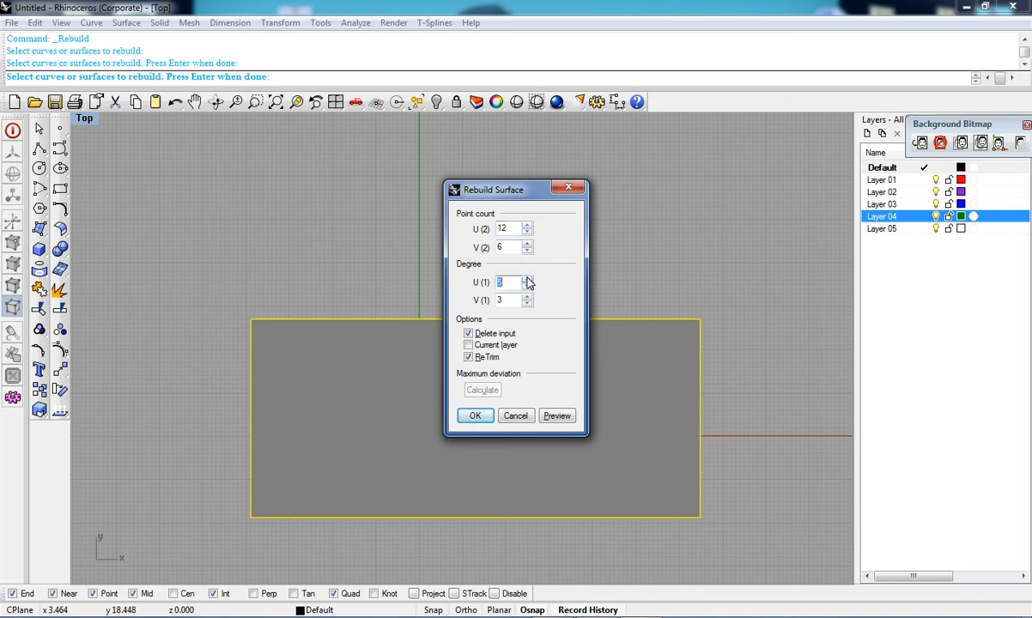
{"action": "left_click", "coordinate": [476, 416]}
{"action": "left_click", "coordinate": [475, 413]}
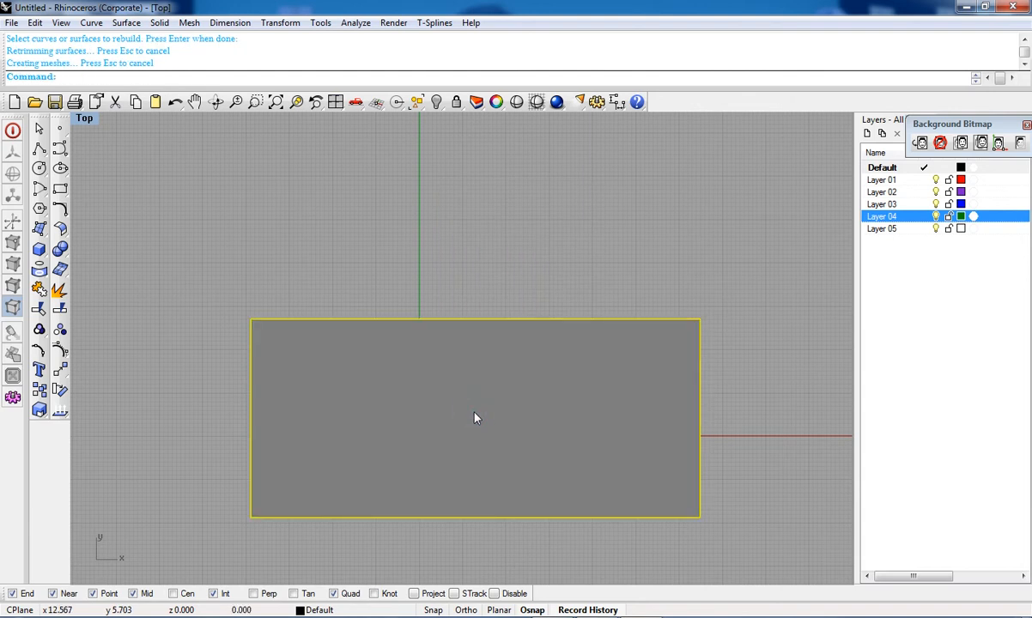
Step: Turn on the rebuilt surface's control points
{"action": "left_click", "coordinate": [60, 330]}
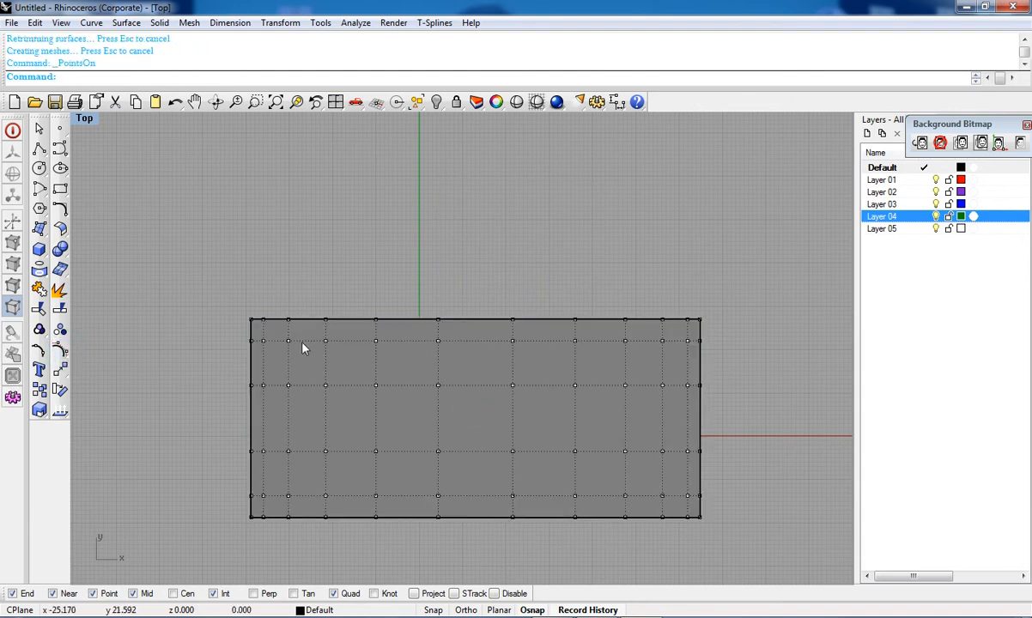
{"action": "scroll", "coordinate": [288, 397], "scroll_direction": "down", "scroll_amount": 3}
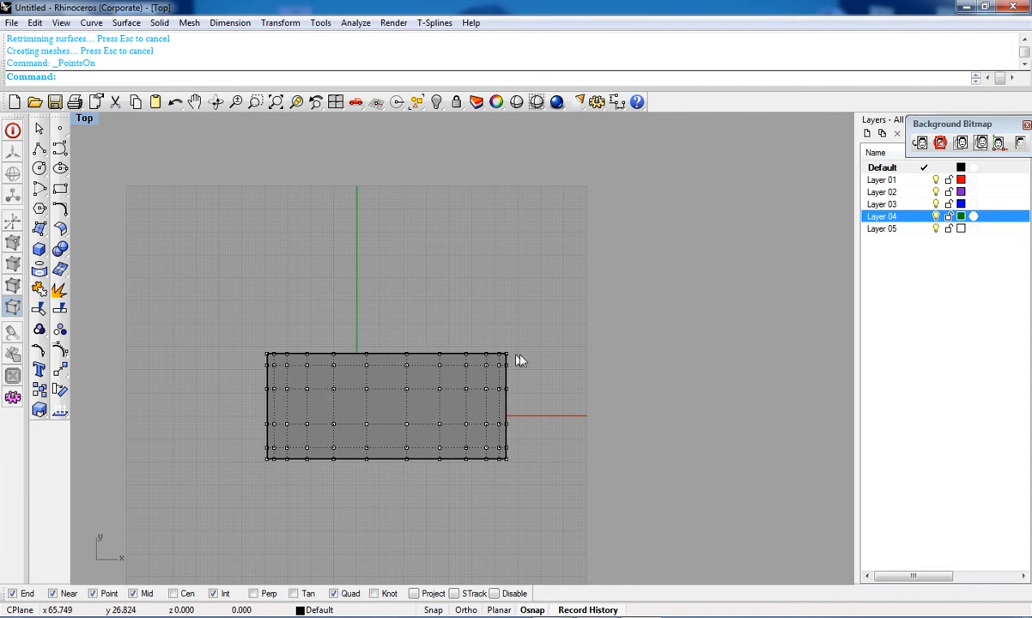
Step: Inspect the rebuilt surface's control point grid by zooming and panning around it
{"action": "scroll", "coordinate": [268, 368], "scroll_direction": "up", "scroll_amount": 5}
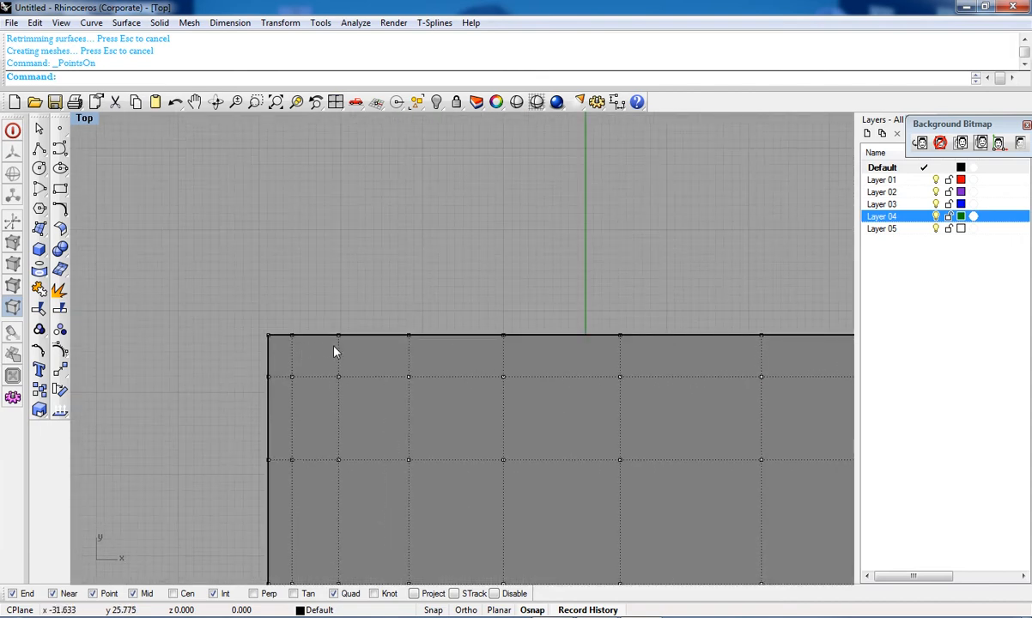
{"action": "right_click_drag", "start_coordinate": [487, 347], "coordinate": [331, 307]}
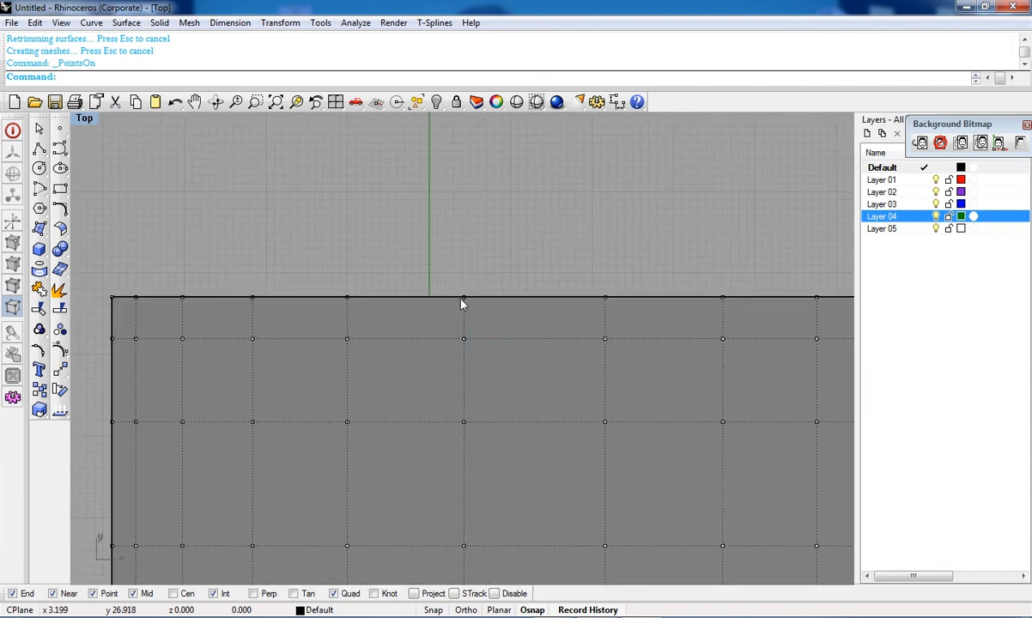
{"action": "right_click_drag", "start_coordinate": [664, 298], "coordinate": [600, 312]}
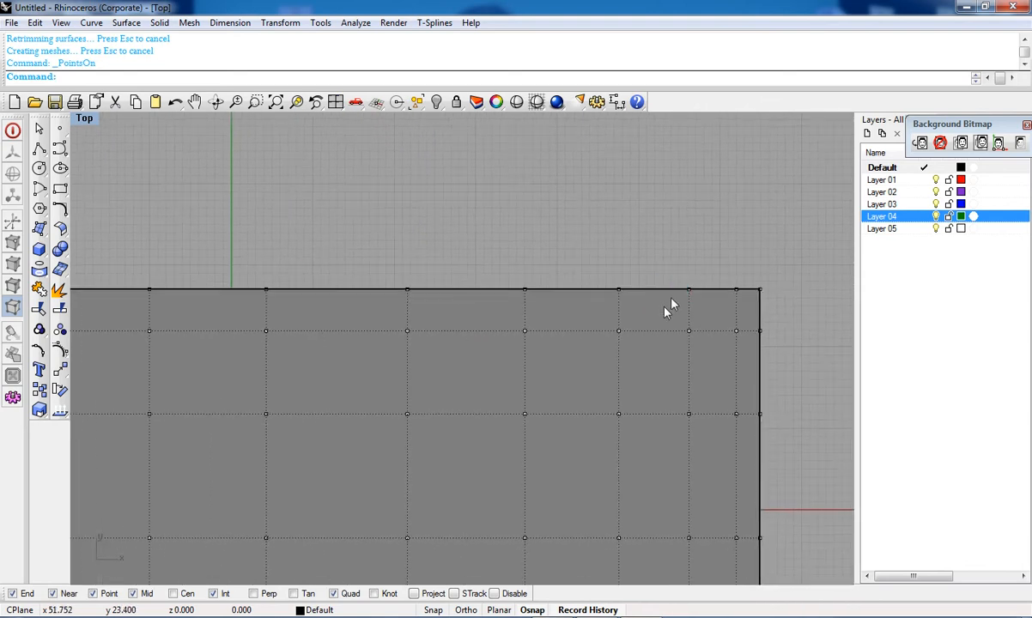
{"action": "scroll", "coordinate": [711, 355], "scroll_direction": "down", "scroll_amount": 5}
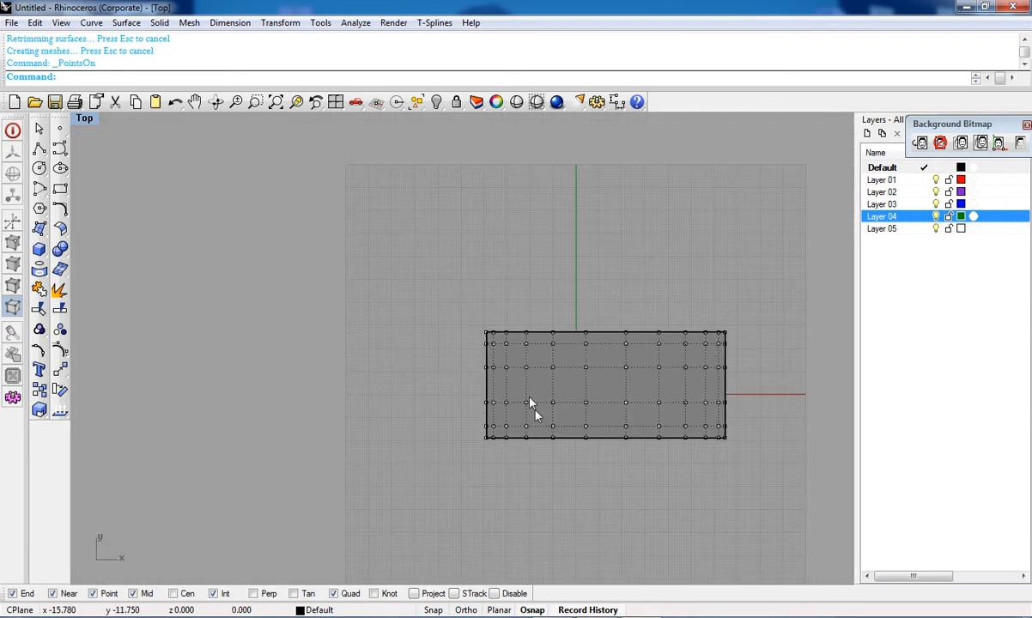
{"action": "scroll", "coordinate": [533, 410], "scroll_direction": "up", "scroll_amount": 4}
{"action": "right_click_drag", "start_coordinate": [502, 424], "coordinate": [439, 311]}
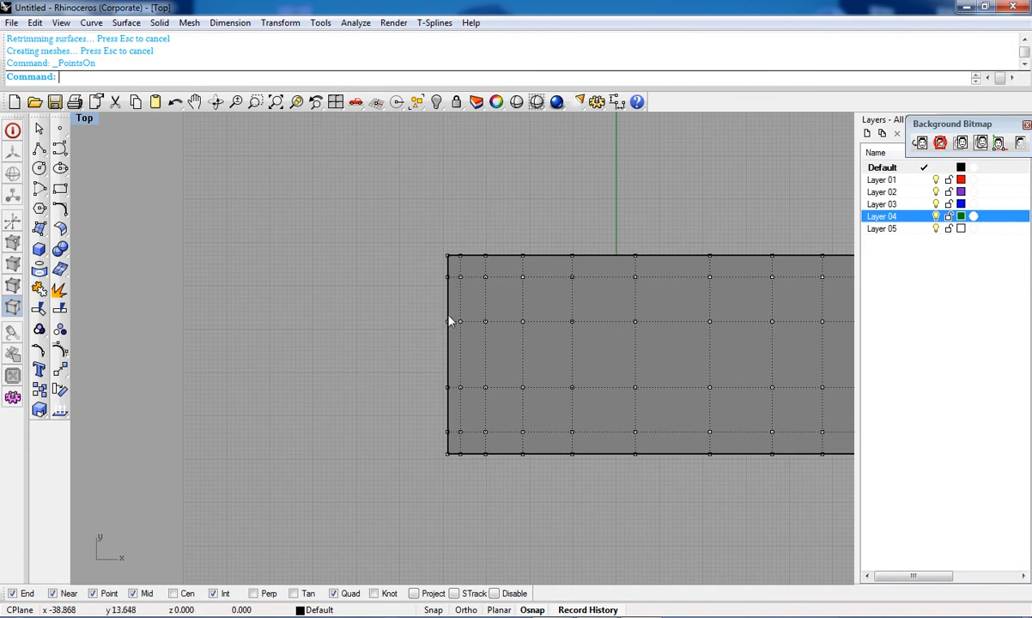
{"action": "right_click_drag", "start_coordinate": [553, 415], "coordinate": [360, 360]}
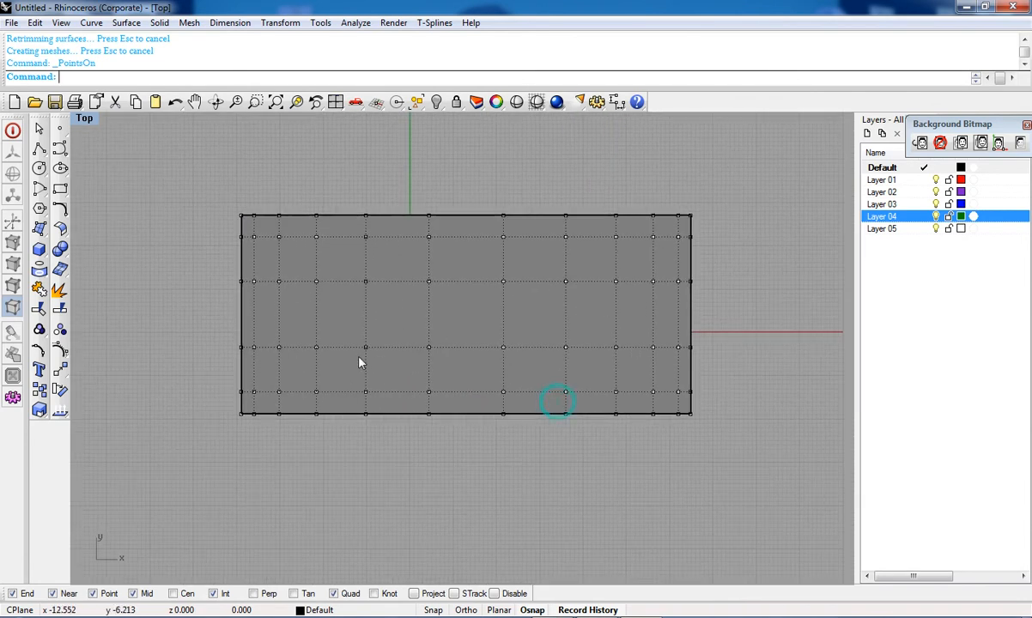
{"action": "scroll", "coordinate": [404, 359], "scroll_direction": "down", "scroll_amount": 4}
{"action": "scroll", "coordinate": [360, 288], "scroll_direction": "up", "scroll_amount": 5}
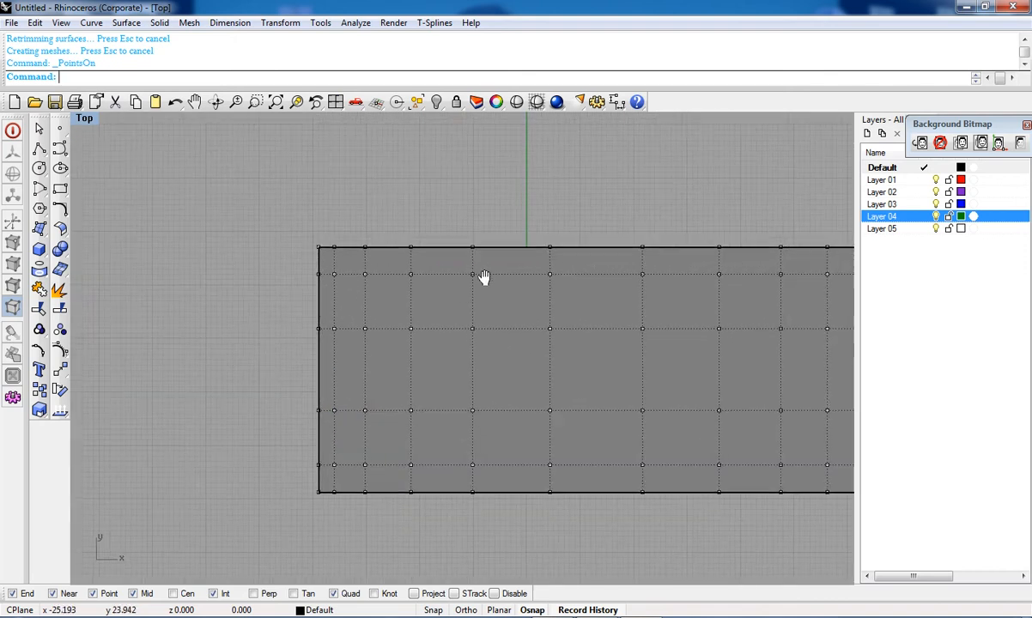
{"action": "scroll", "coordinate": [307, 267], "scroll_direction": "down", "scroll_amount": 3}
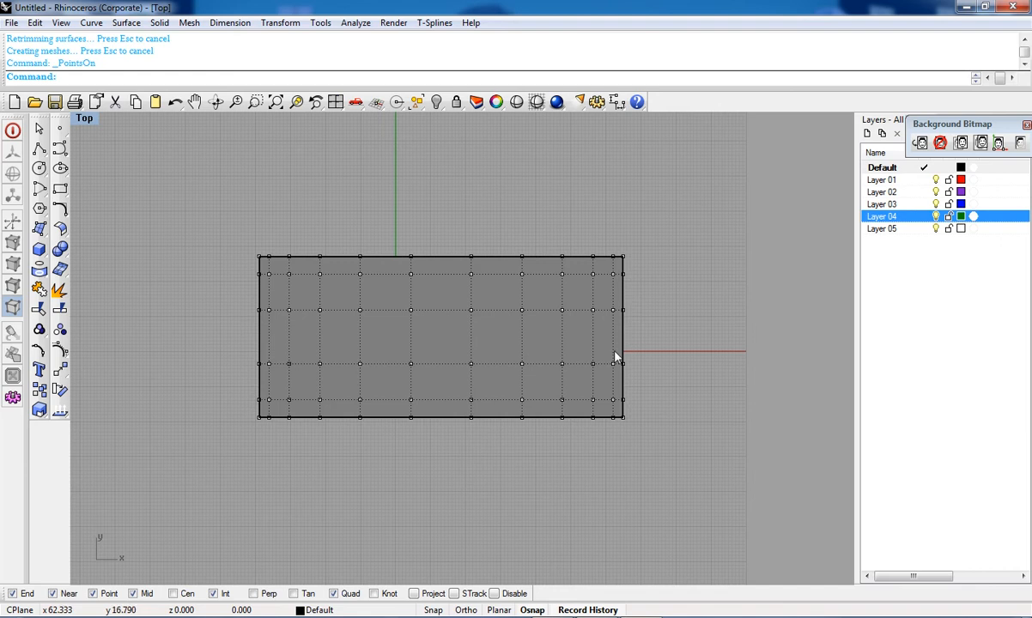
{"action": "scroll", "coordinate": [610, 398], "scroll_direction": "down", "scroll_amount": 3}
{"action": "scroll", "coordinate": [601, 337], "scroll_direction": "up", "scroll_amount": 3}
{"action": "right_click_drag", "start_coordinate": [523, 337], "coordinate": [514, 376]}
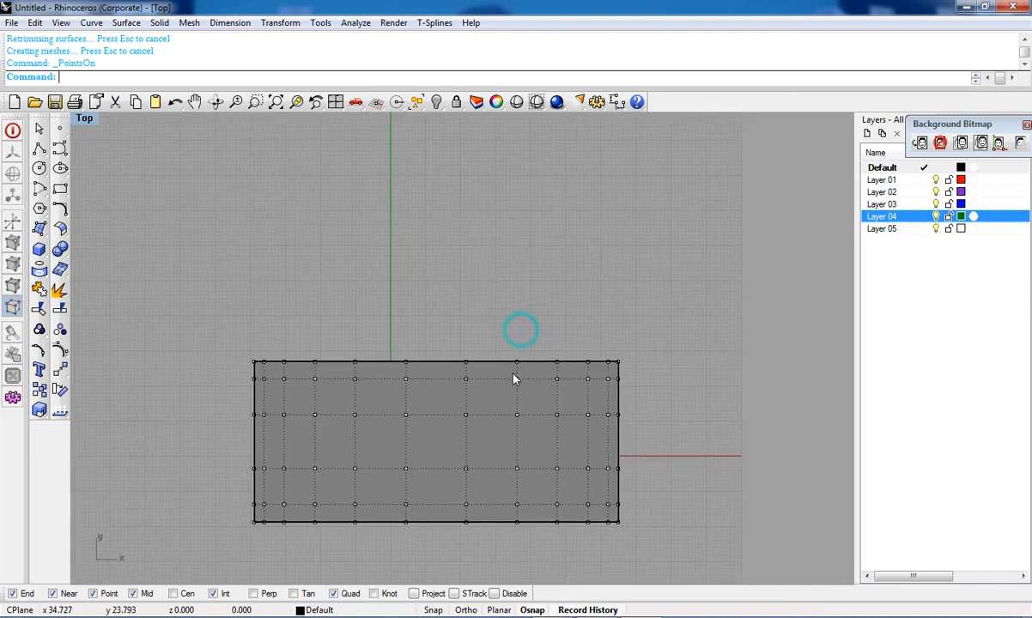
{"action": "scroll", "coordinate": [512, 376], "scroll_direction": "down", "scroll_amount": 3}
Step: Delete the rebuilt plane surface
{"action": "key", "text": "Escape"}
{"action": "left_click_drag", "start_coordinate": [609, 320], "coordinate": [384, 590]}
{"action": "key", "text": "Delete"}
Step: Create an irregular four-sided surface from four corner points placed around the origin
{"action": "scroll", "coordinate": [333, 501], "scroll_direction": "down", "scroll_amount": 6}
{"action": "right_click_drag", "start_coordinate": [331, 501], "coordinate": [348, 435]}
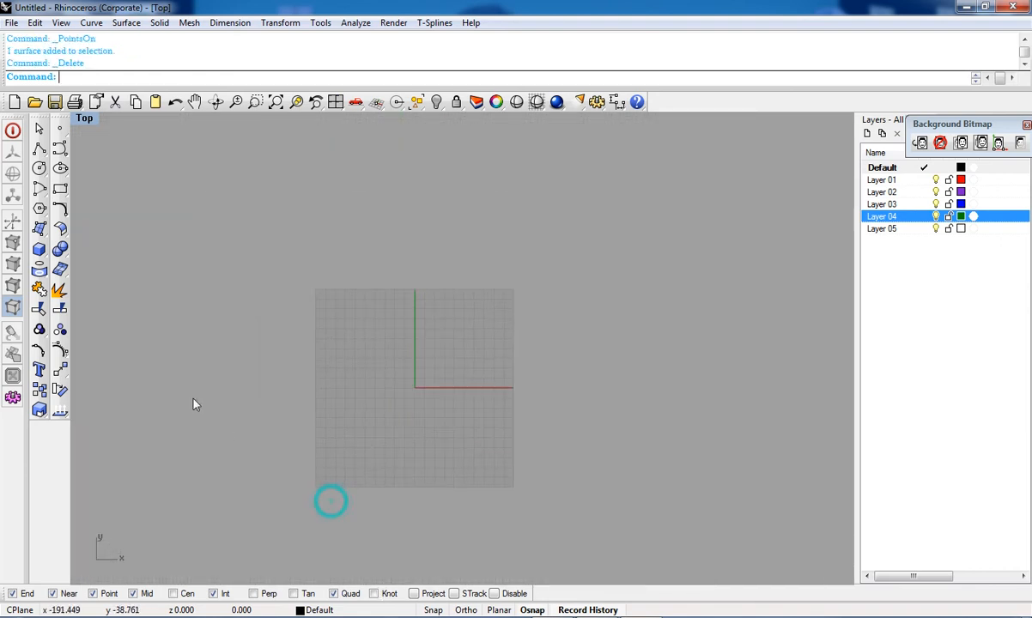
{"action": "left_click", "coordinate": [40, 235]}
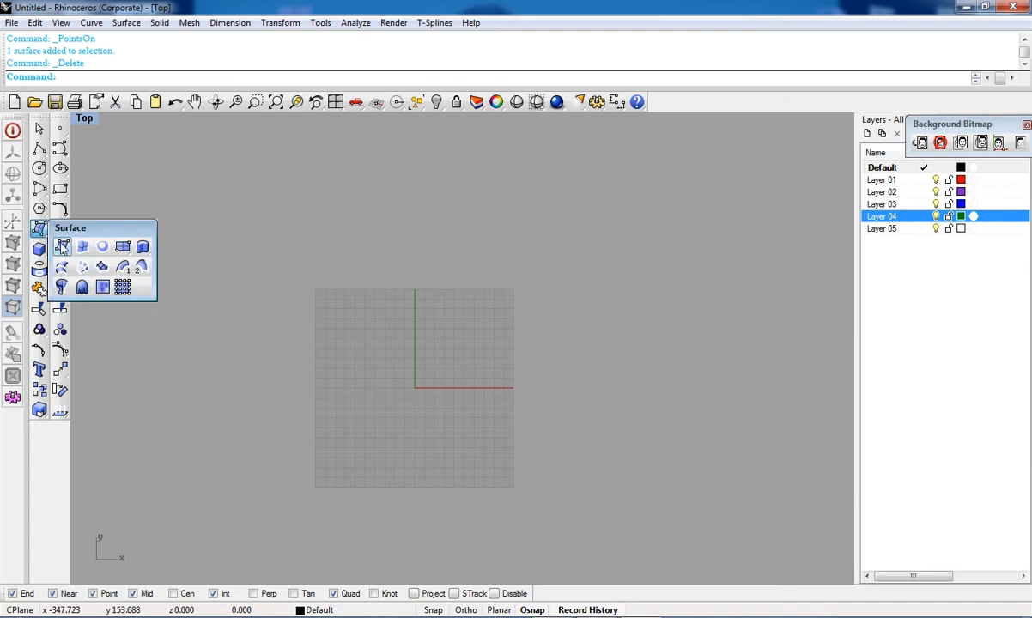
{"action": "left_click", "coordinate": [62, 246]}
{"action": "scroll", "coordinate": [371, 415], "scroll_direction": "up", "scroll_amount": 5}
{"action": "left_click", "coordinate": [341, 303]}
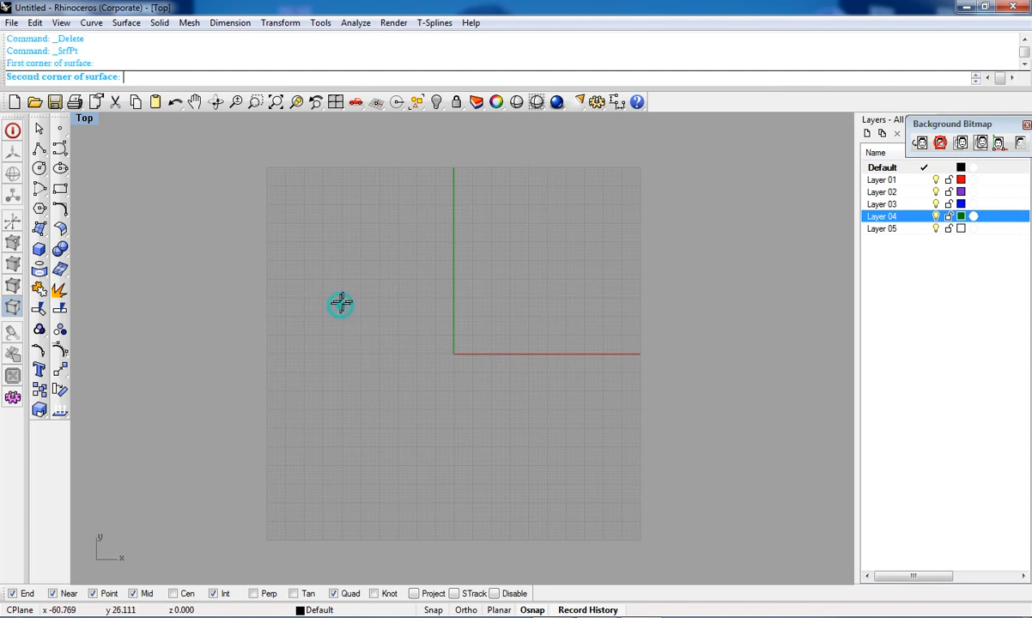
{"action": "left_click", "coordinate": [543, 447]}
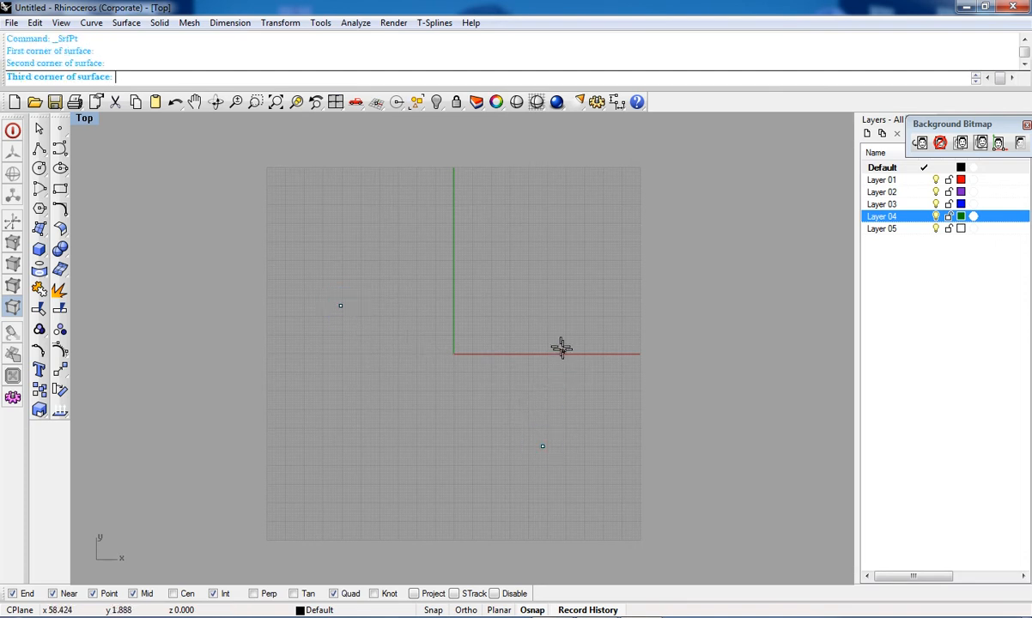
{"action": "left_click", "coordinate": [547, 297]}
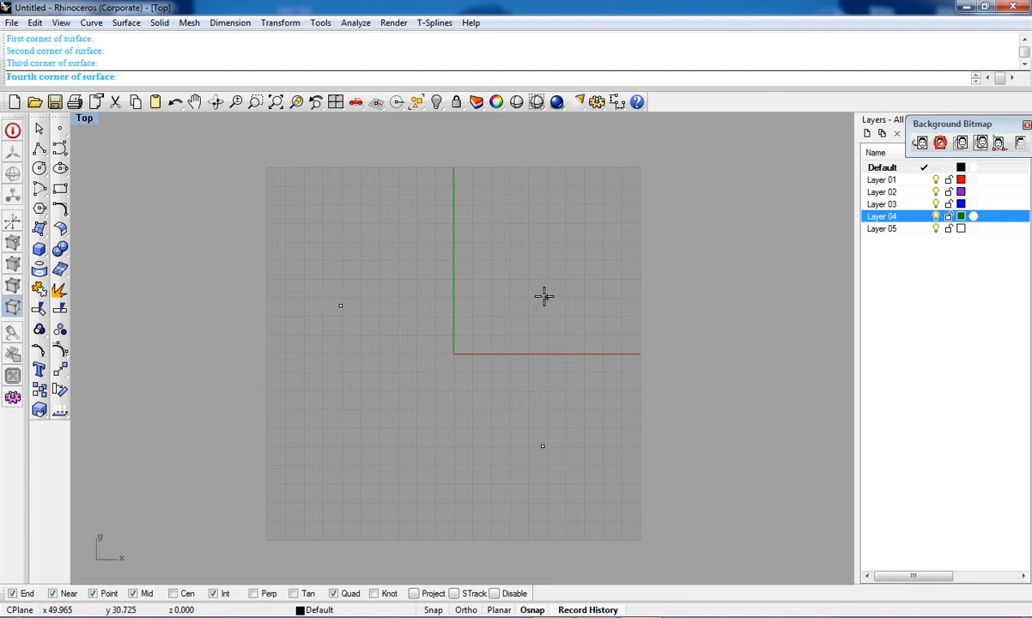
{"action": "left_click", "coordinate": [418, 269]}
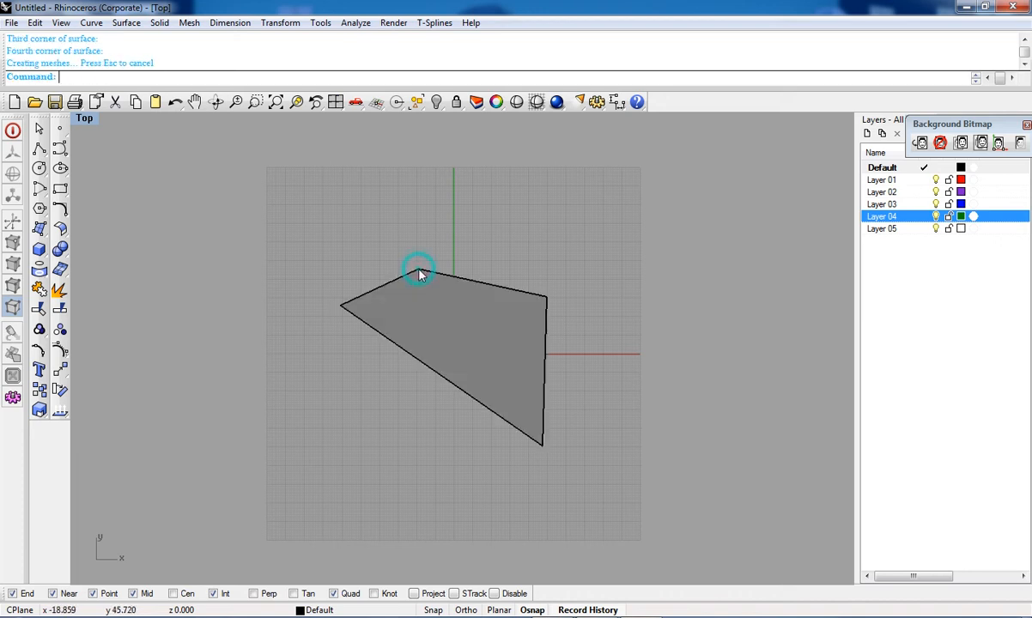
Step: Switch to the maximized Perspective viewport and hide the grid
{"action": "right_click_drag", "start_coordinate": [512, 361], "coordinate": [515, 397]}
{"action": "left_click", "coordinate": [502, 395]}
{"action": "key", "text": "ctrl+F4"}
{"action": "mouse_move", "coordinate": [601, 376]}
{"action": "right_mouse_down"}
{"action": "mouse_move", "coordinate": [607, 260]}
{"action": "mouse_move", "coordinate": [567, 179]}
{"action": "mouse_move", "coordinate": [500, 266]}
{"action": "mouse_move", "coordinate": [496, 248]}
{"action": "right_mouse_up"}
{"action": "scroll", "coordinate": [442, 251], "scroll_direction": "up", "scroll_amount": 9}
{"action": "right_click_drag", "start_coordinate": [437, 292], "coordinate": [396, 302]}
{"action": "key", "text": "F7"}
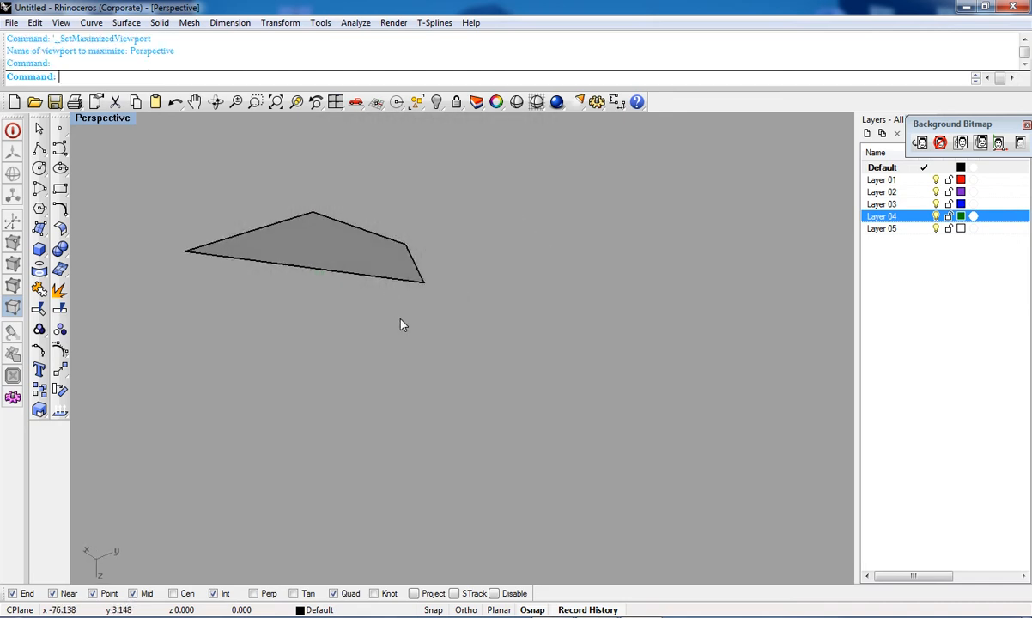
Step: Apply the GradientView background and delete the corner-point surface
{"action": "type", "text": "g"}
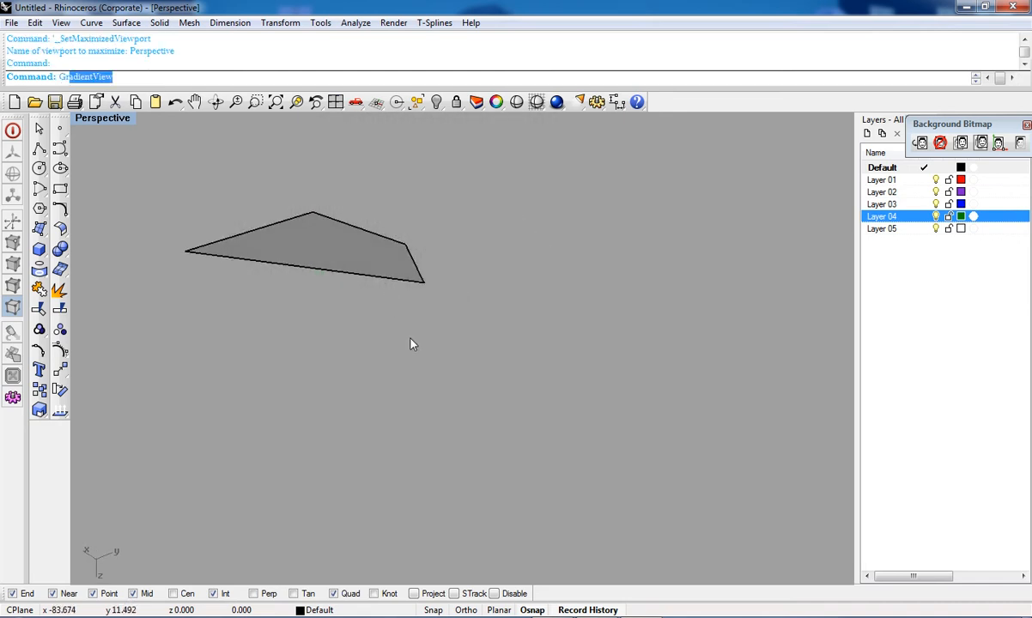
{"action": "key", "text": "Return"}
{"action": "right_click_drag", "start_coordinate": [403, 338], "coordinate": [516, 336]}
{"action": "left_click", "coordinate": [516, 335]}
{"action": "key", "text": "Delete"}
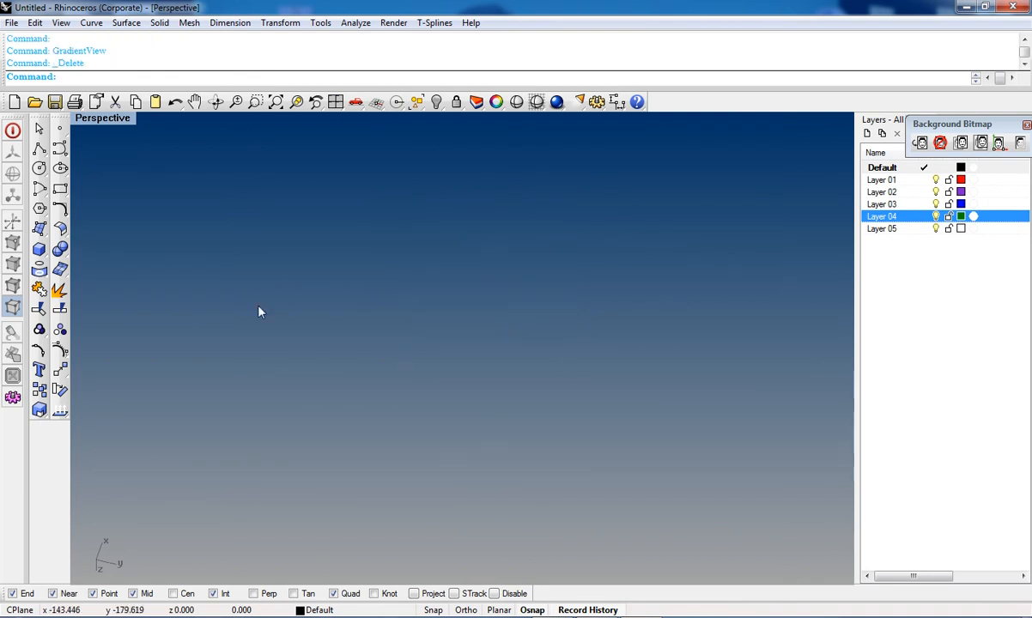
Step: Draw a four-corner surface in the Perspective view and delete it
{"action": "left_click", "coordinate": [38, 227]}
{"action": "left_click", "coordinate": [58, 243]}
{"action": "left_click", "coordinate": [262, 276]}
{"action": "left_click", "coordinate": [589, 286]}
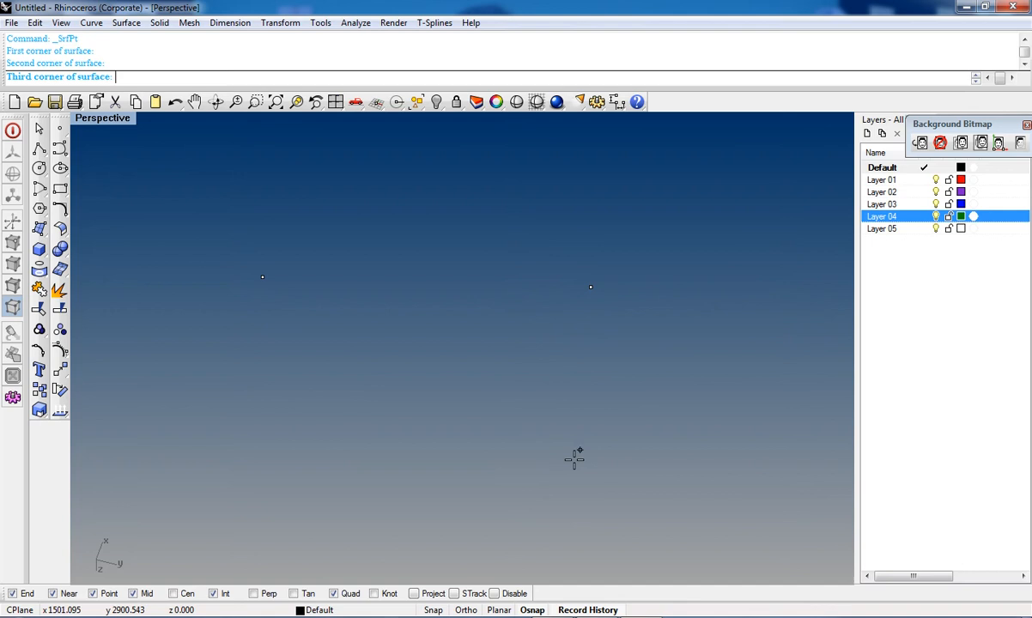
{"action": "left_click", "coordinate": [574, 461]}
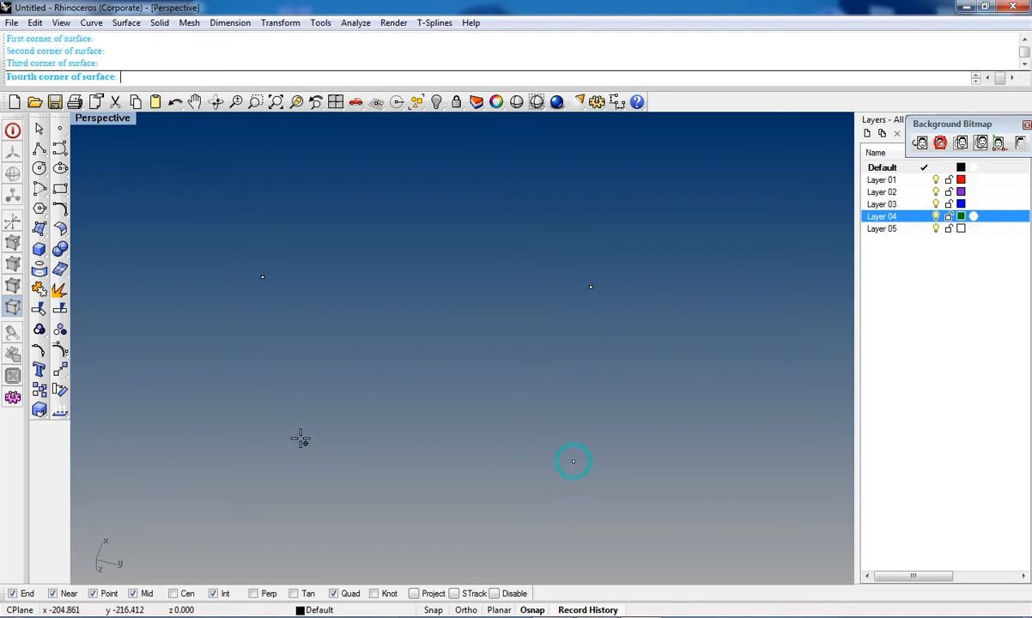
{"action": "left_click", "coordinate": [202, 444]}
{"action": "right_click_drag", "start_coordinate": [384, 475], "coordinate": [318, 461]}
{"action": "left_click", "coordinate": [319, 461]}
{"action": "key", "text": "Delete"}
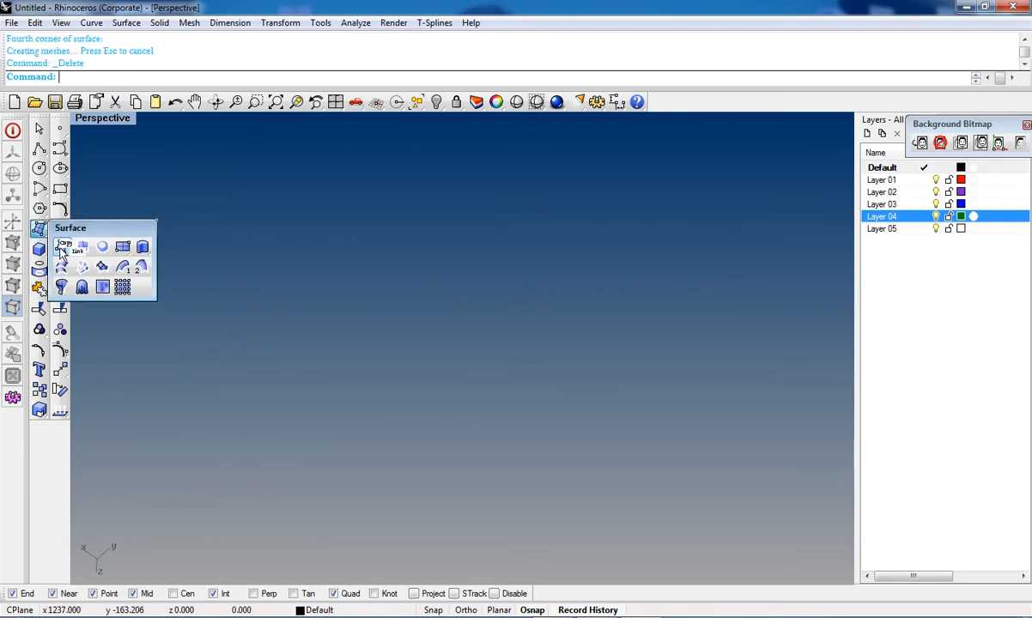
Step: Switch to the maximized Top viewport with the grid hidden
{"action": "key", "text": "ctrl+F1"}
{"action": "key", "text": "F10"}
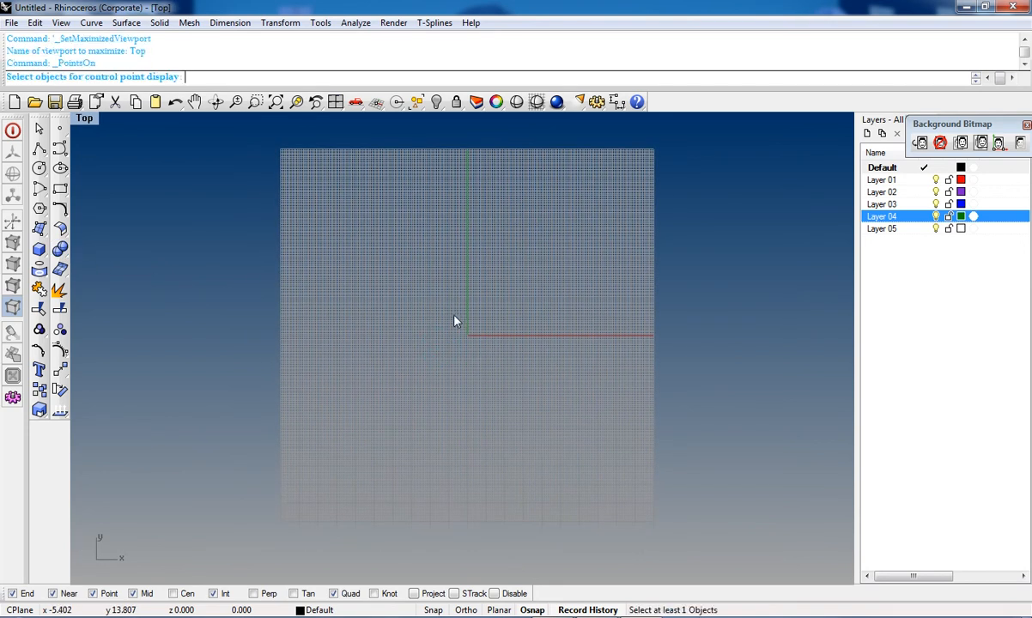
{"action": "key", "text": "F7"}
Step: Create a four-sided surface from four corner points in the Top view
{"action": "left_click", "coordinate": [38, 226]}
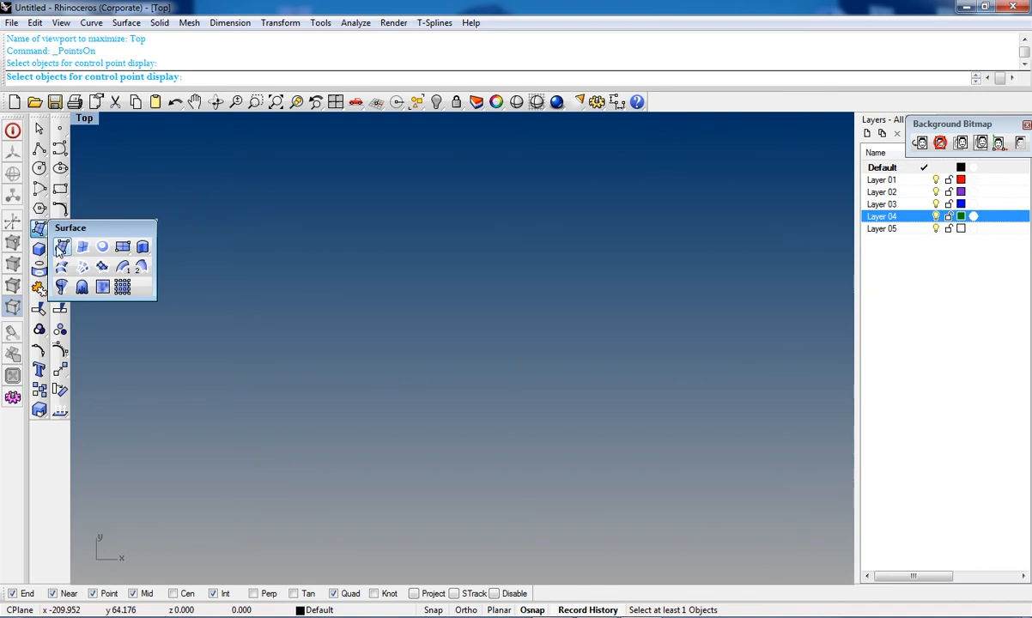
{"action": "left_click", "coordinate": [63, 248]}
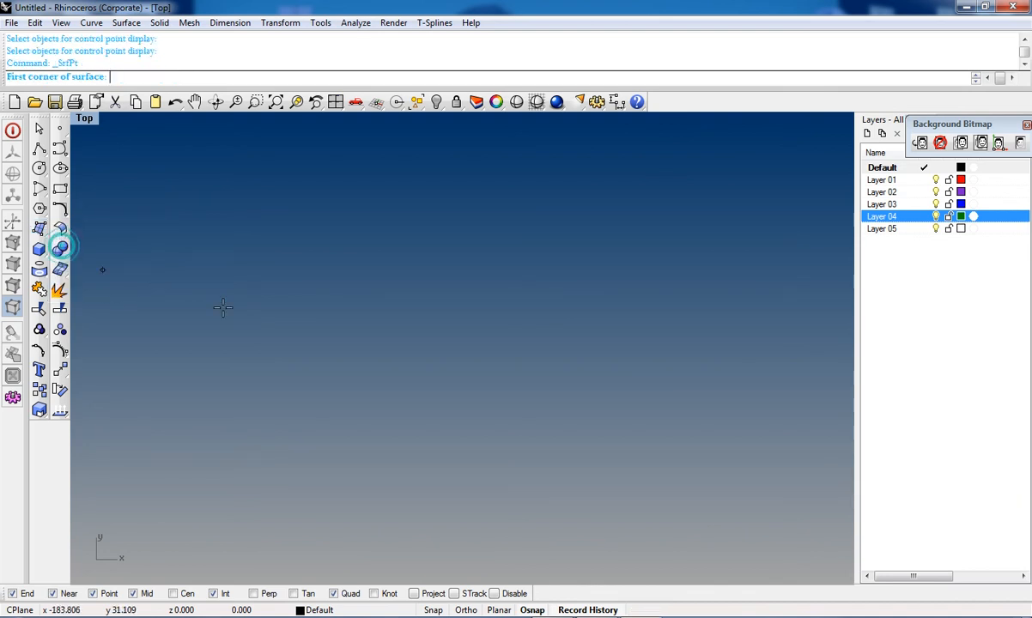
{"action": "left_click", "coordinate": [253, 277]}
{"action": "left_click", "coordinate": [675, 278]}
{"action": "left_click", "coordinate": [681, 454]}
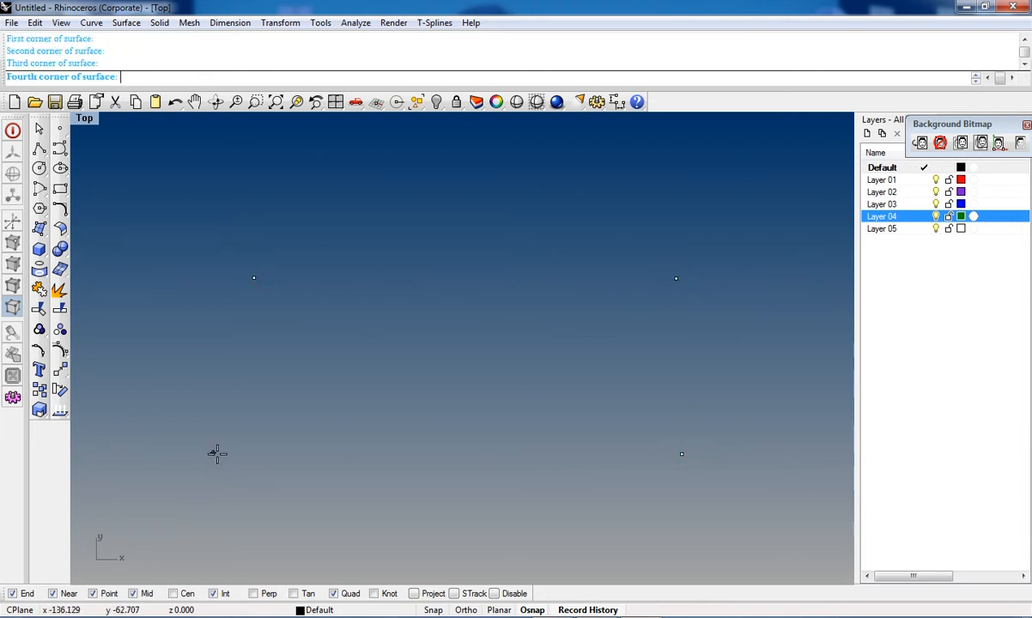
{"action": "left_click", "coordinate": [157, 310]}
Step: Delete the new corner-point surface
{"action": "right_click_drag", "start_coordinate": [502, 330], "coordinate": [527, 384]}
{"action": "scroll", "coordinate": [549, 369], "scroll_direction": "down", "scroll_amount": 2}
{"action": "left_click", "coordinate": [527, 383]}
{"action": "key", "text": "Delete"}
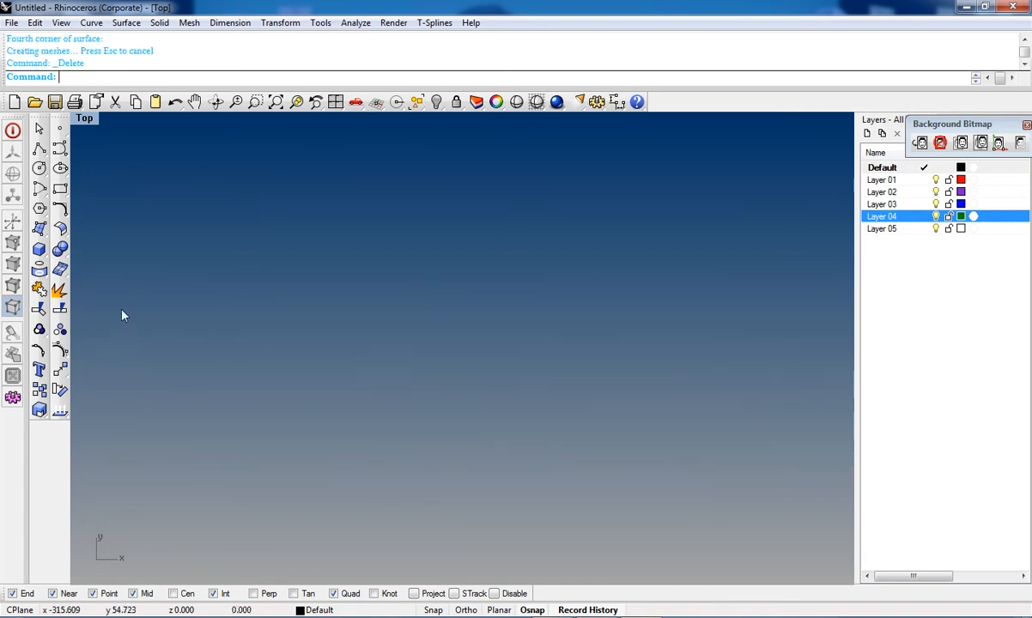
{"action": "left_click", "coordinate": [38, 228]}
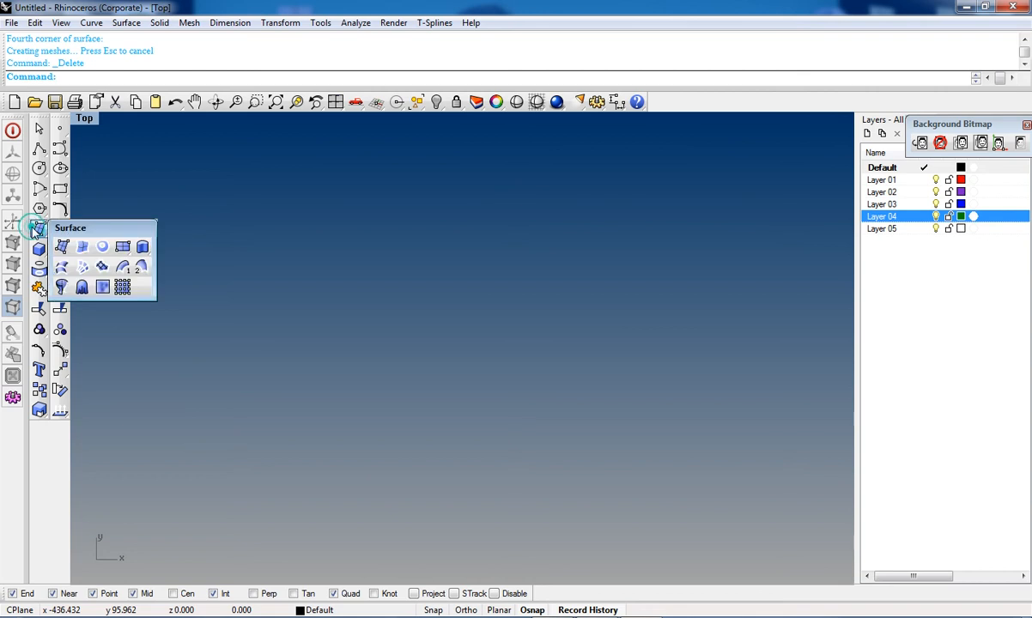
{"action": "left_click", "coordinate": [83, 248]}
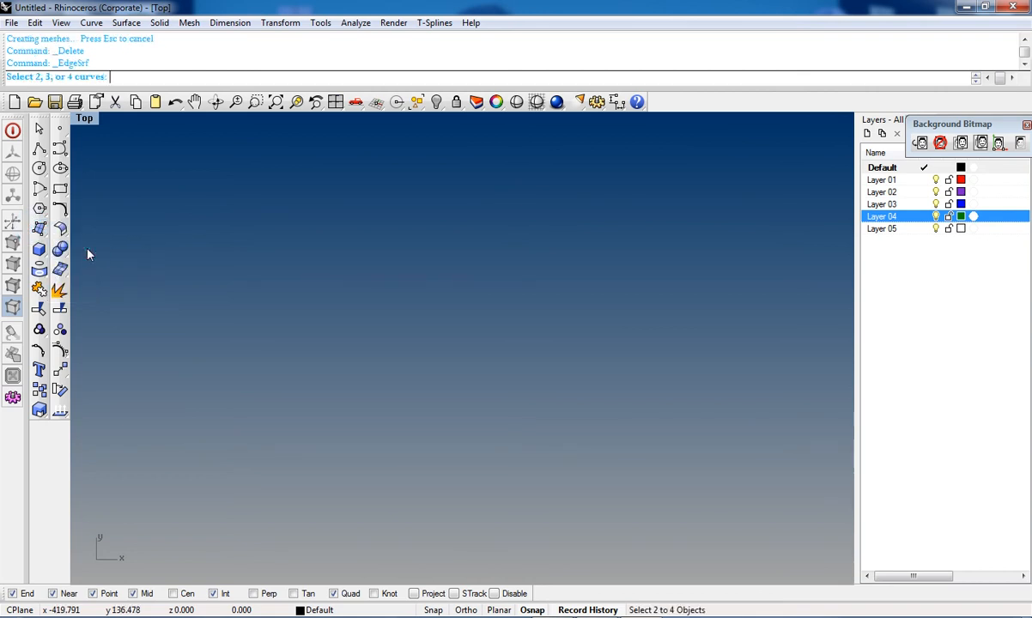
{"action": "key", "text": "Escape"}
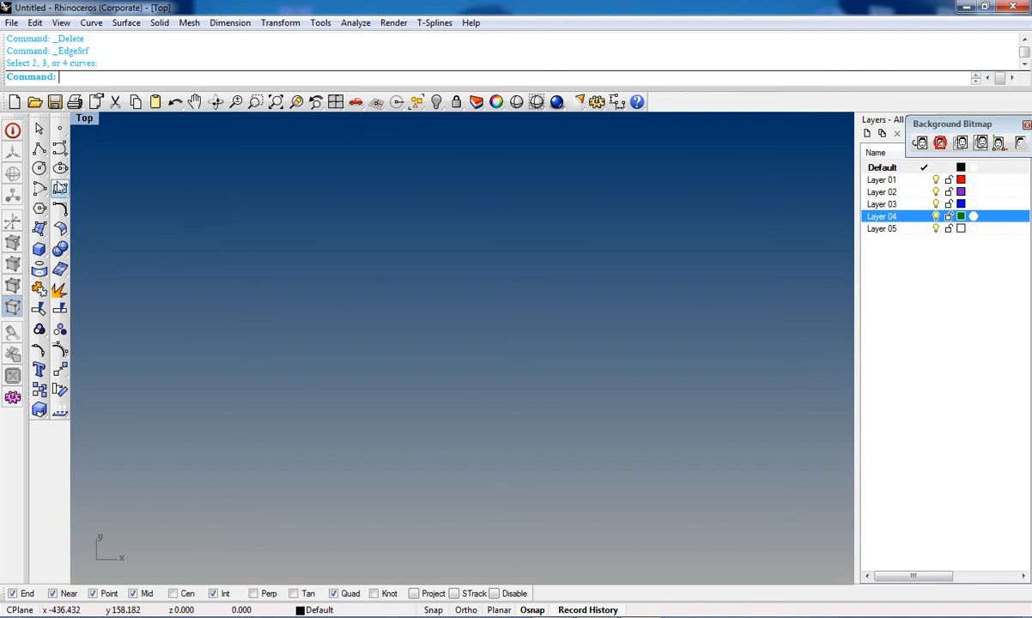
Step: Draw a closed triangular polyline in the Top view
{"action": "left_click", "coordinate": [39, 149]}
{"action": "left_click", "coordinate": [208, 260]}
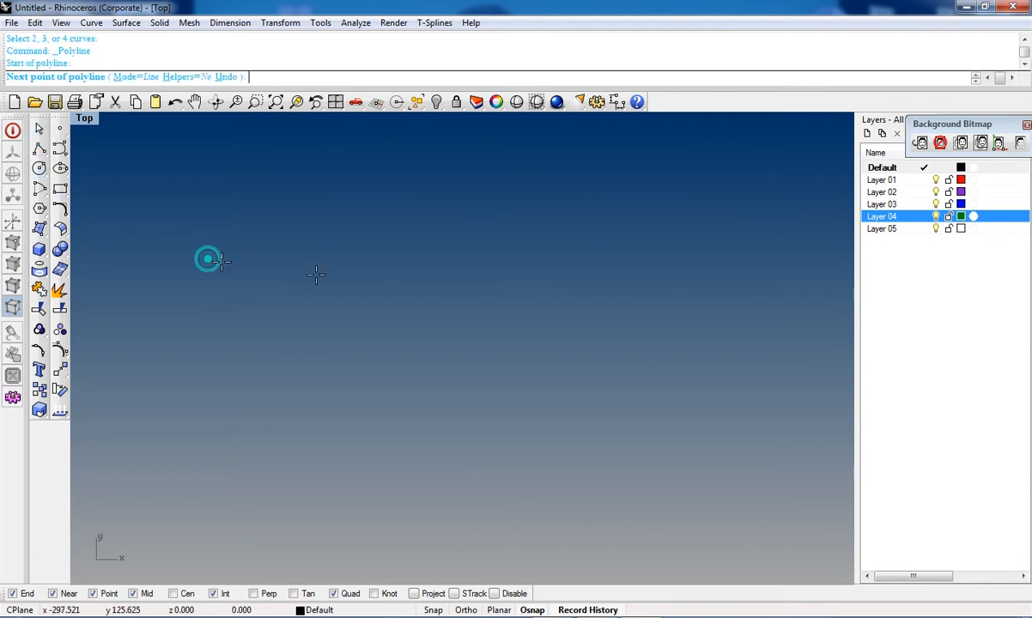
{"action": "left_click", "coordinate": [602, 304]}
{"action": "left_click", "coordinate": [507, 461]}
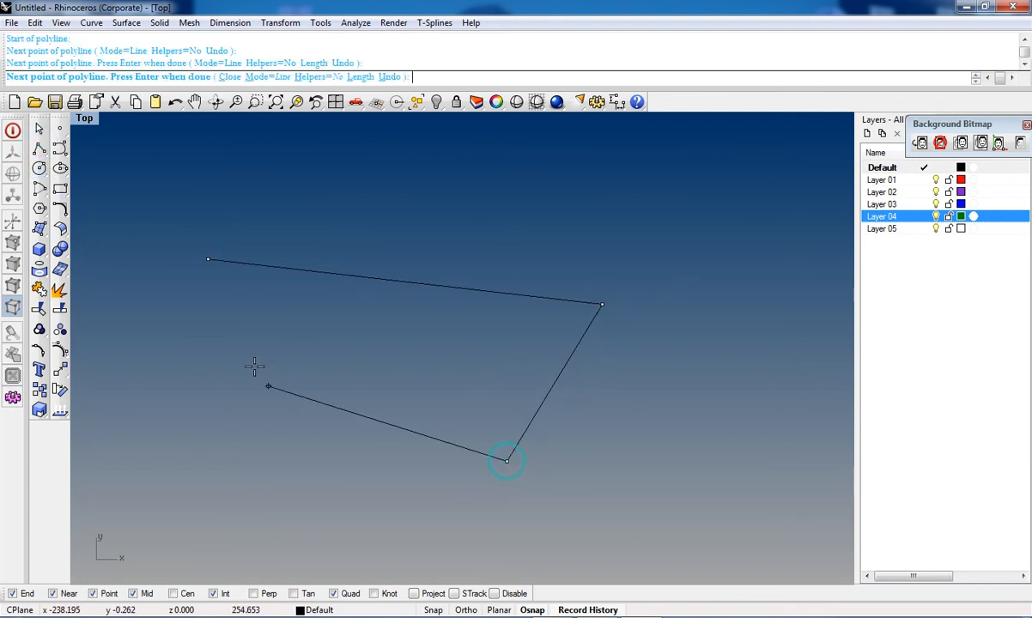
{"action": "left_click", "coordinate": [206, 260]}
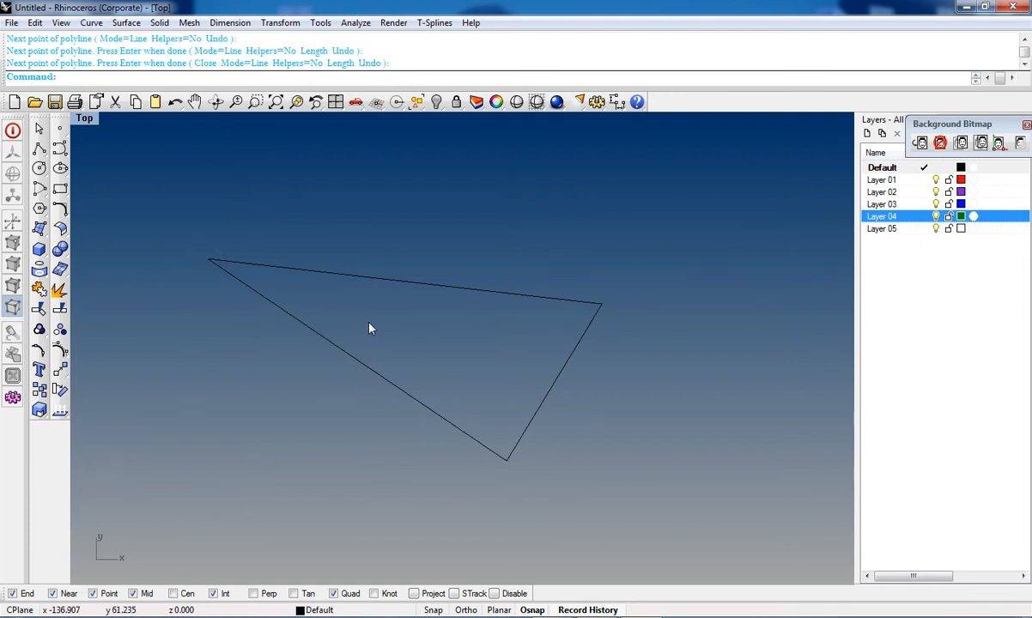
Step: Explode the triangle into its three separate line segments
{"action": "left_click", "coordinate": [337, 353]}
{"action": "left_click", "coordinate": [313, 352]}
{"action": "left_click", "coordinate": [324, 337]}
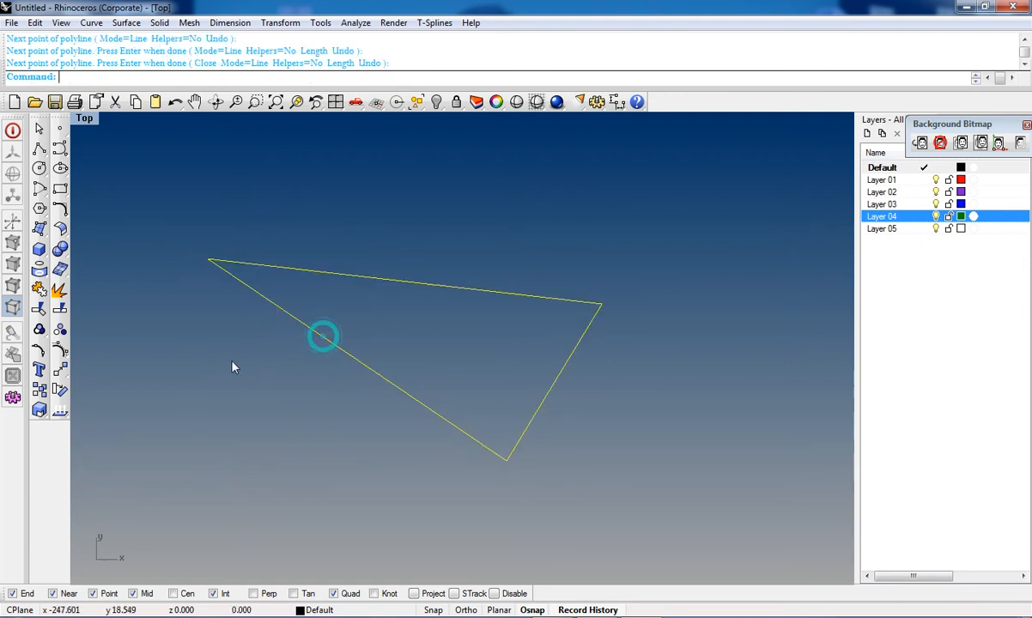
{"action": "left_click", "coordinate": [60, 292]}
{"action": "left_click", "coordinate": [354, 318]}
Step: Create a surface from the triangle's three edge curves
{"action": "left_click", "coordinate": [40, 231]}
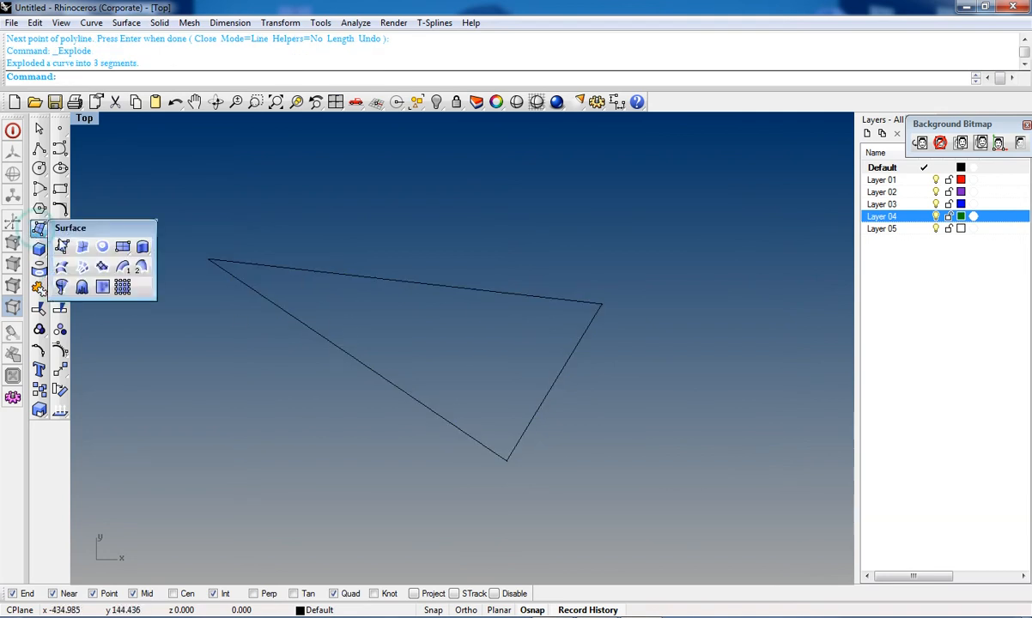
{"action": "left_click", "coordinate": [80, 248]}
{"action": "left_click", "coordinate": [344, 276]}
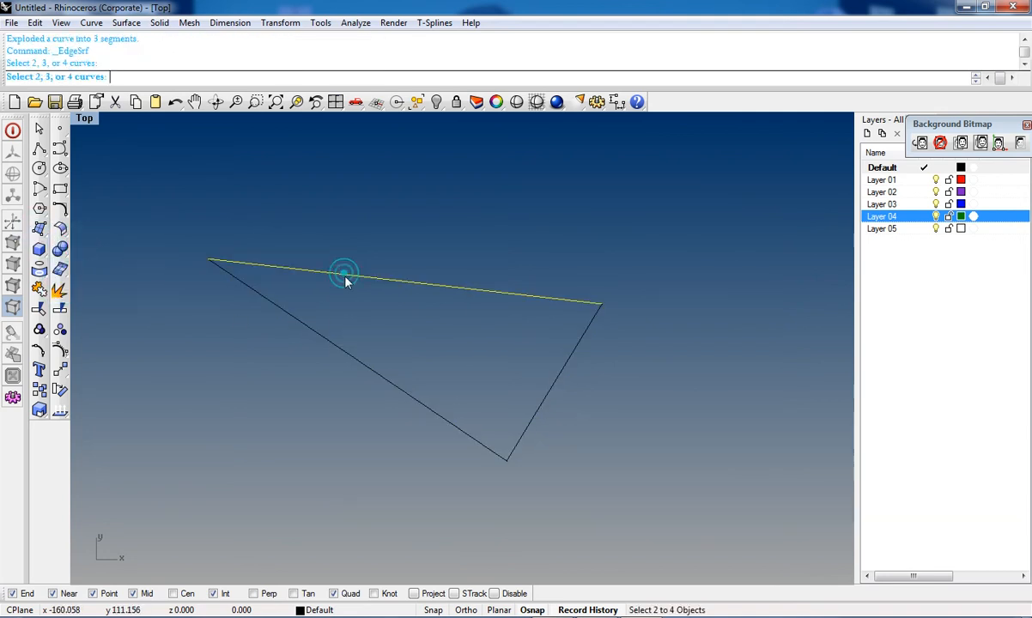
{"action": "left_click", "coordinate": [327, 348]}
{"action": "left_click", "coordinate": [565, 362]}
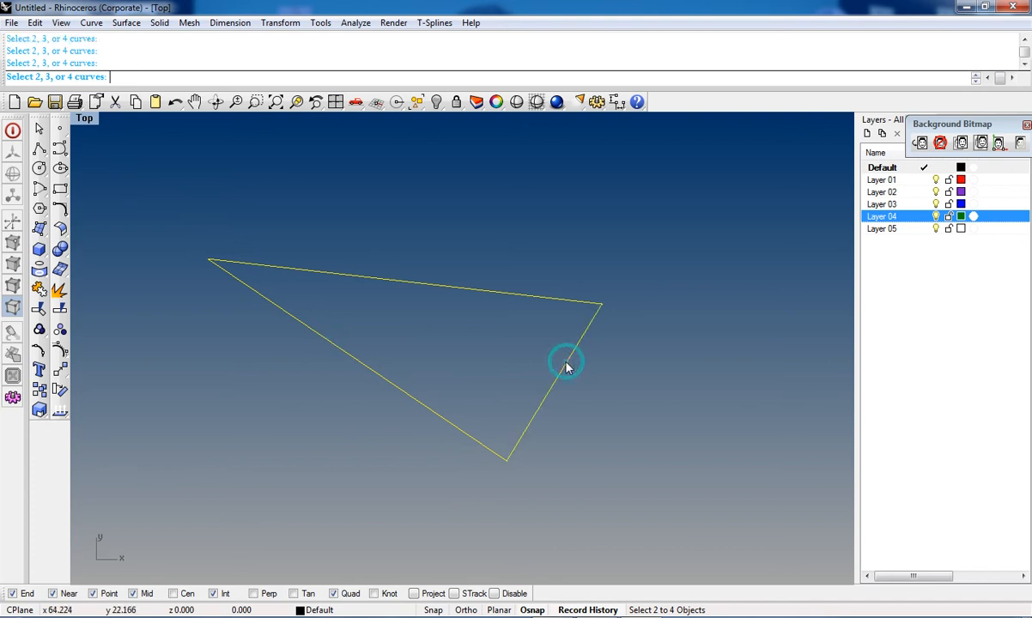
{"action": "key", "text": "Return"}
{"action": "mouse_move", "coordinate": [485, 468]}
{"action": "right_mouse_down"}
{"action": "mouse_move", "coordinate": [491, 416]}
{"action": "mouse_move", "coordinate": [483, 473]}
{"action": "right_mouse_up"}
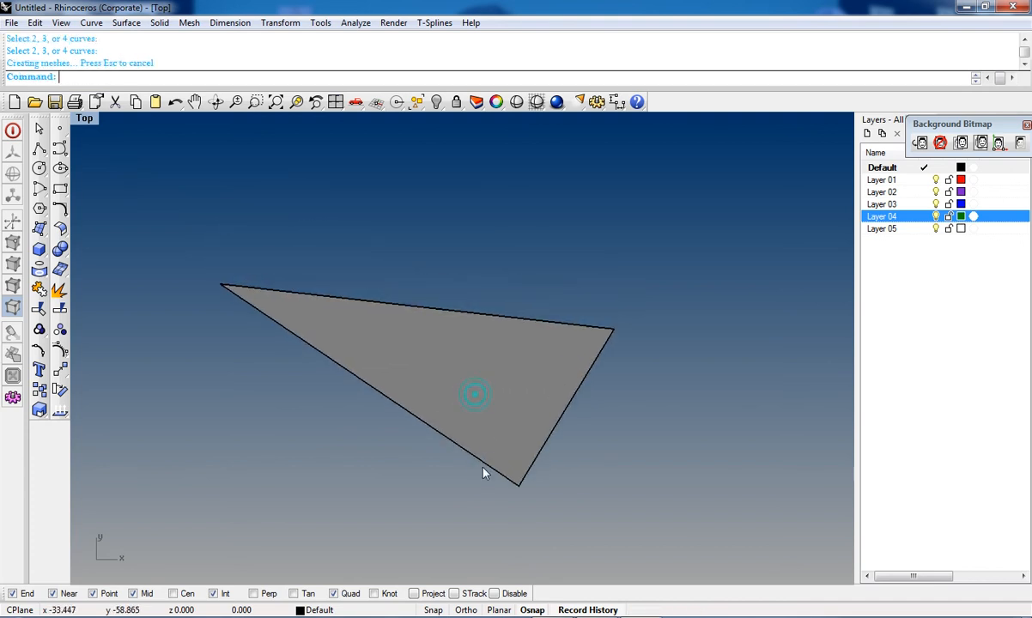
Step: Delete the triangle surface and rebuild it from the three edge segments
{"action": "left_click", "coordinate": [498, 393]}
{"action": "key", "text": "Delete"}
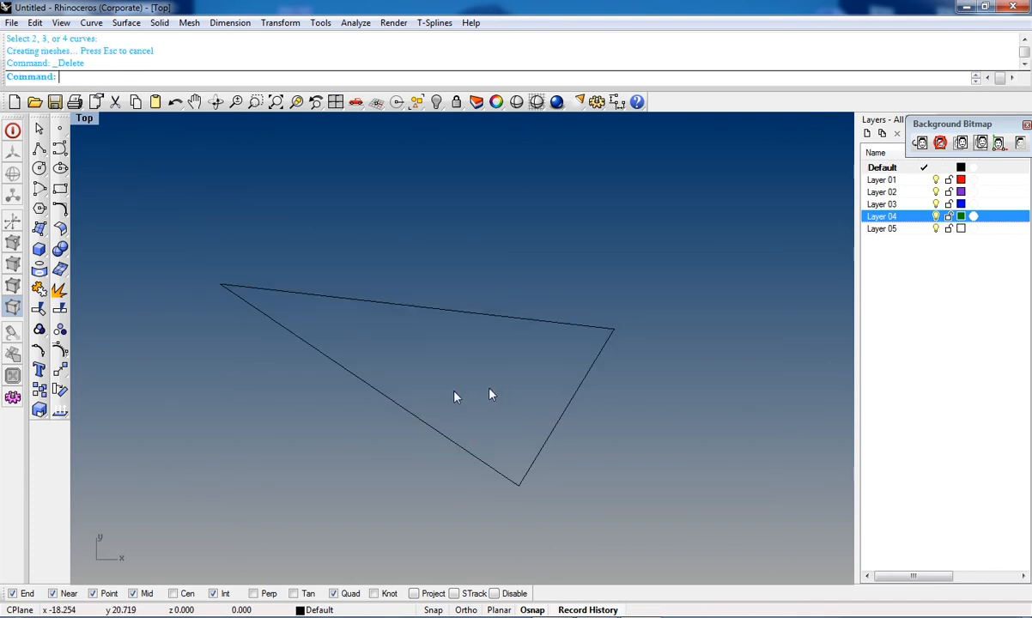
{"action": "left_click", "coordinate": [40, 236]}
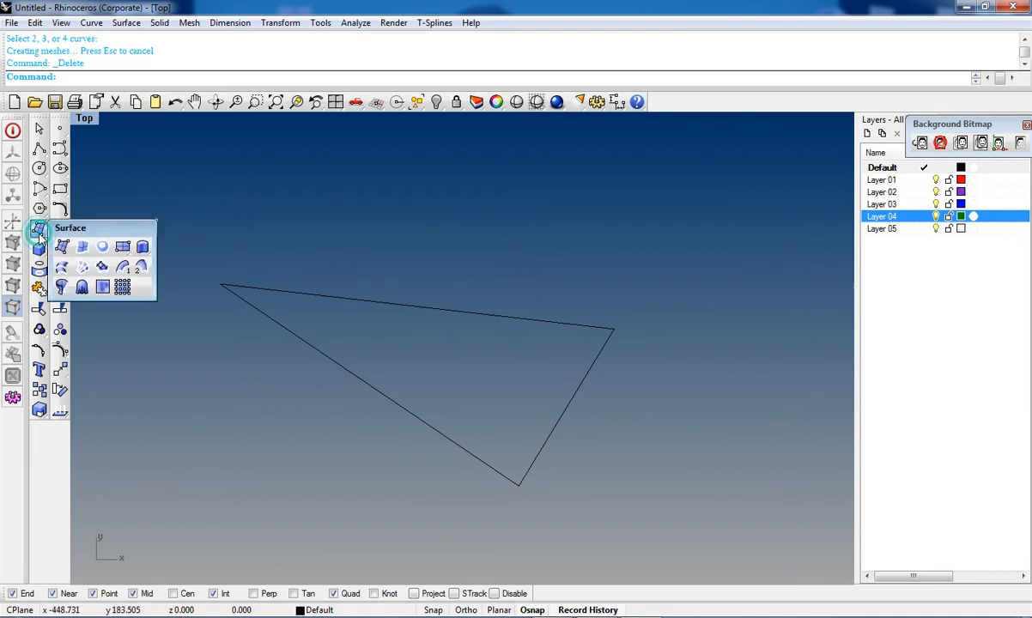
{"action": "left_click", "coordinate": [82, 248]}
{"action": "left_click", "coordinate": [373, 303]}
{"action": "left_click", "coordinate": [358, 375]}
{"action": "left_click", "coordinate": [571, 399]}
{"action": "key", "text": "Return"}
{"action": "right_click_drag", "start_coordinate": [379, 426], "coordinate": [395, 370]}
{"action": "right_click_drag", "start_coordinate": [428, 335], "coordinate": [438, 404]}
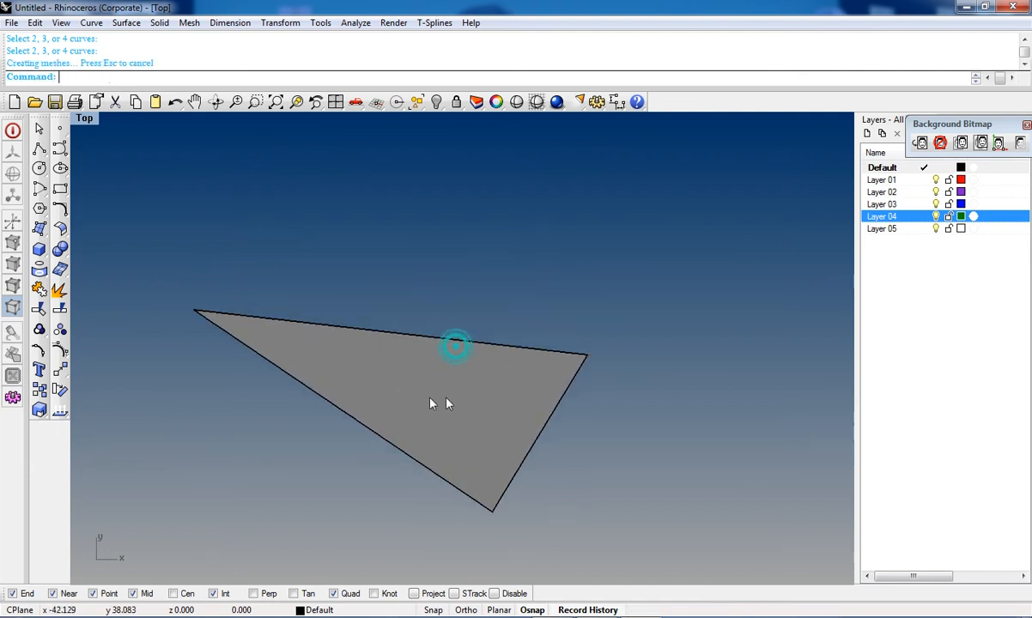
Step: Draw a closed five-sided polyline above the triangle surface
{"action": "left_click", "coordinate": [39, 149]}
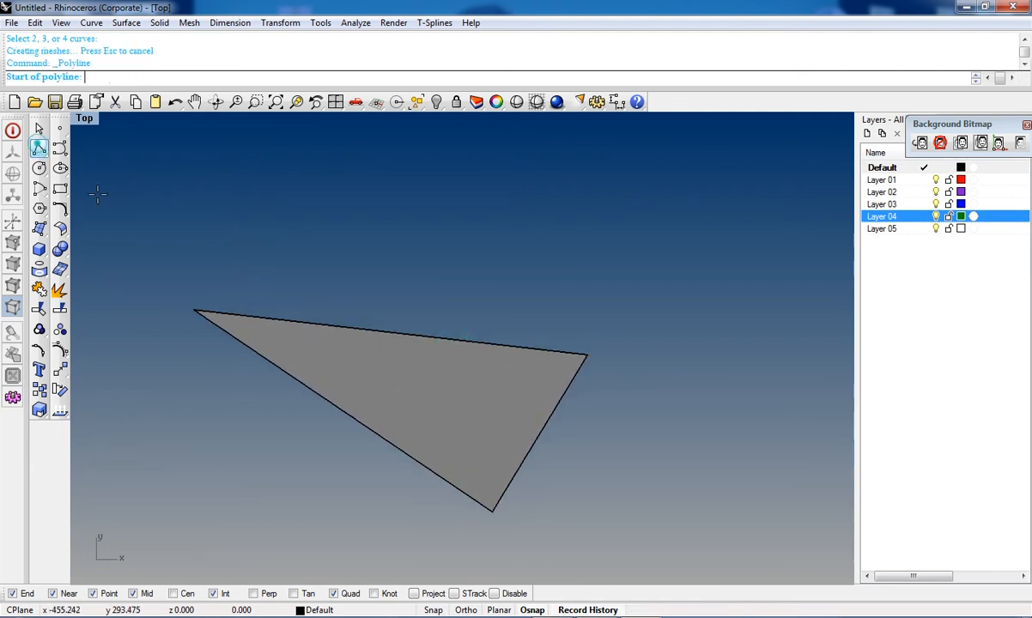
{"action": "left_click", "coordinate": [468, 175]}
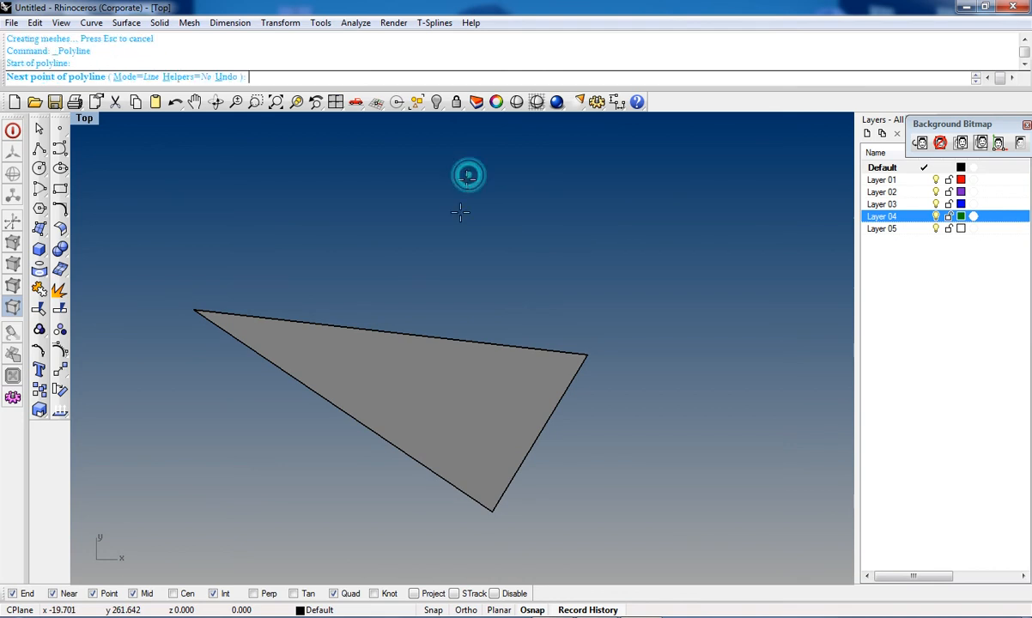
{"action": "left_click", "coordinate": [452, 271]}
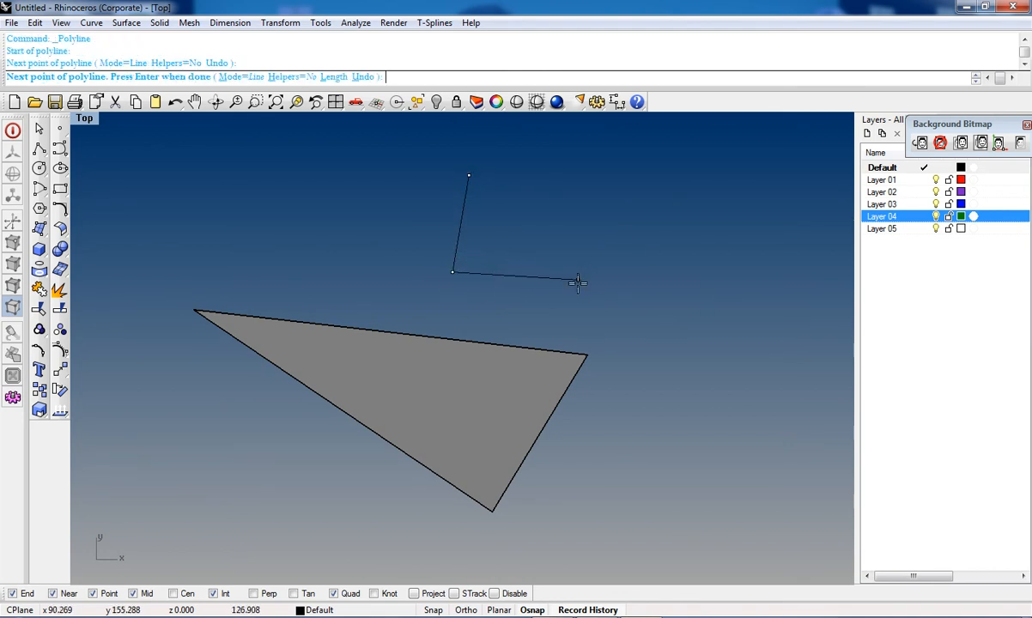
{"action": "left_click", "coordinate": [608, 294]}
{"action": "left_click", "coordinate": [636, 183]}
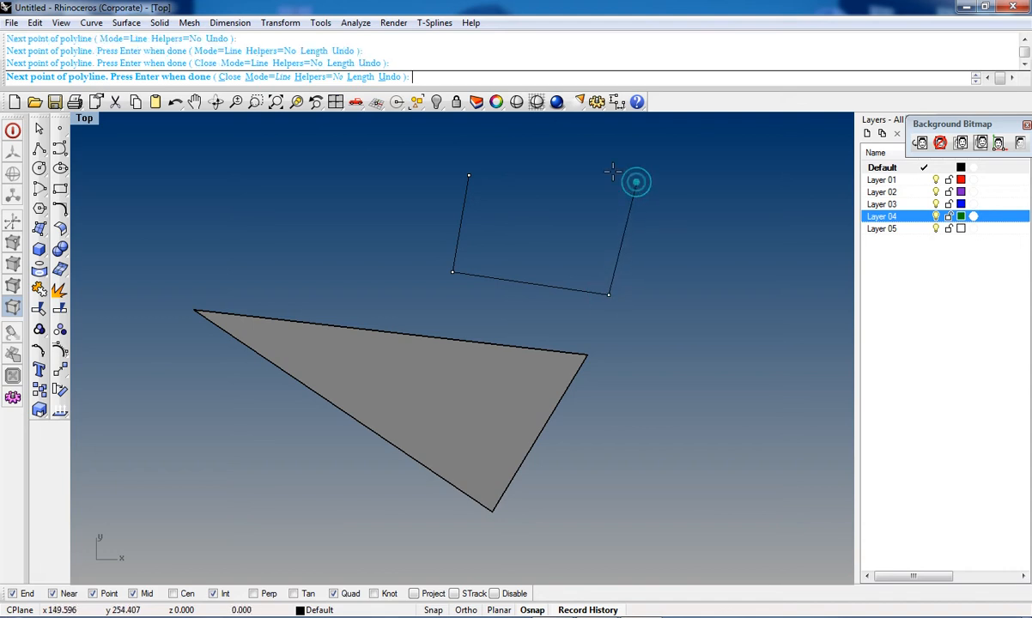
{"action": "left_click", "coordinate": [555, 126]}
{"action": "left_click", "coordinate": [473, 175]}
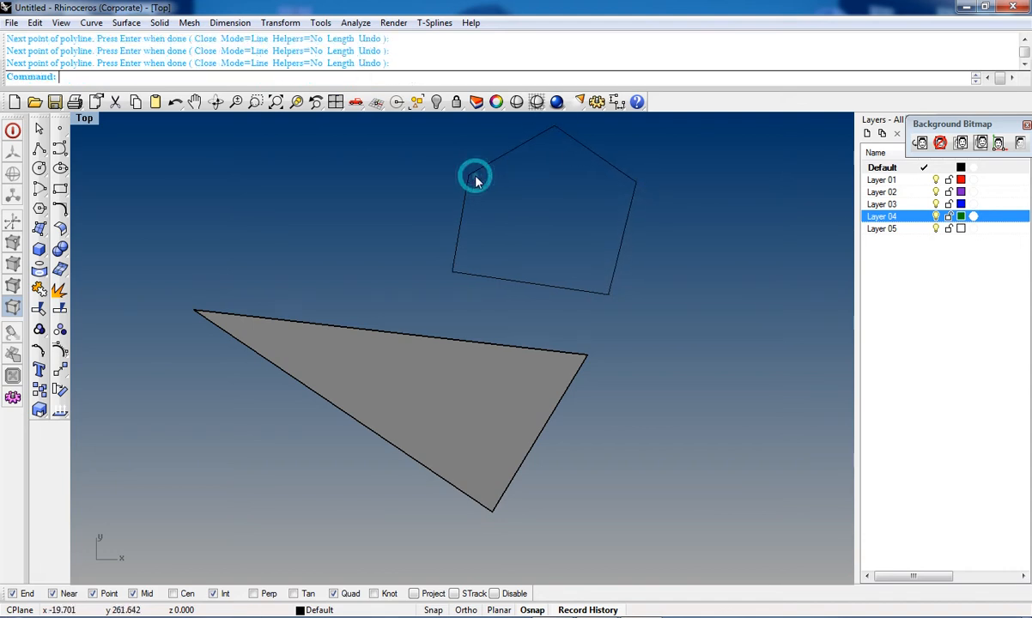
{"action": "right_click", "coordinate": [476, 176]}
{"action": "key", "text": "Escape"}
Step: Explode the pentagon into its five separate segments
{"action": "right_click_drag", "start_coordinate": [511, 214], "coordinate": [482, 284]}
{"action": "left_click", "coordinate": [584, 212]}
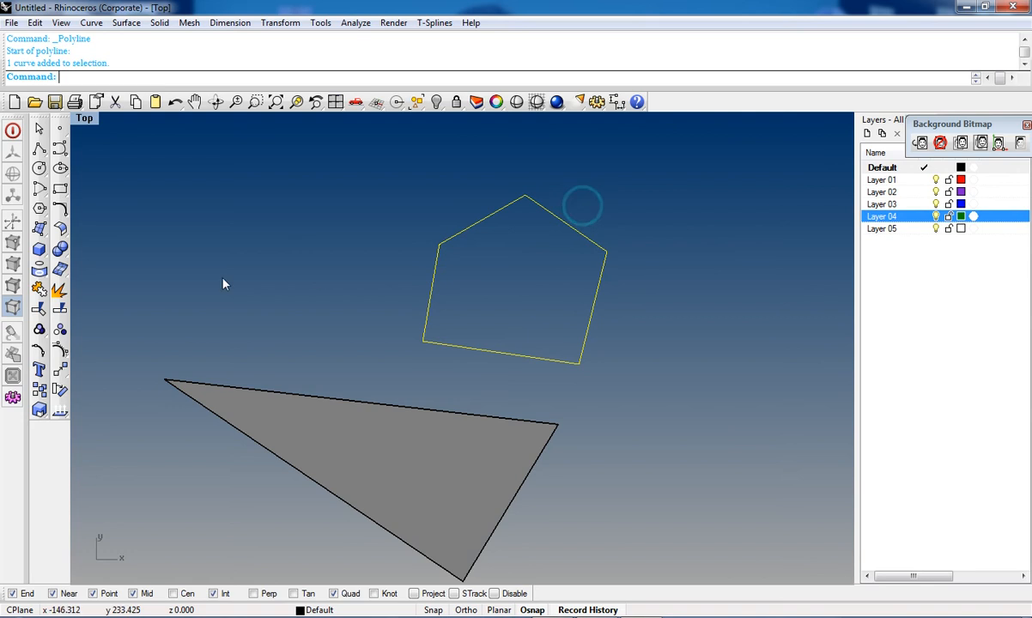
{"action": "left_click", "coordinate": [58, 293]}
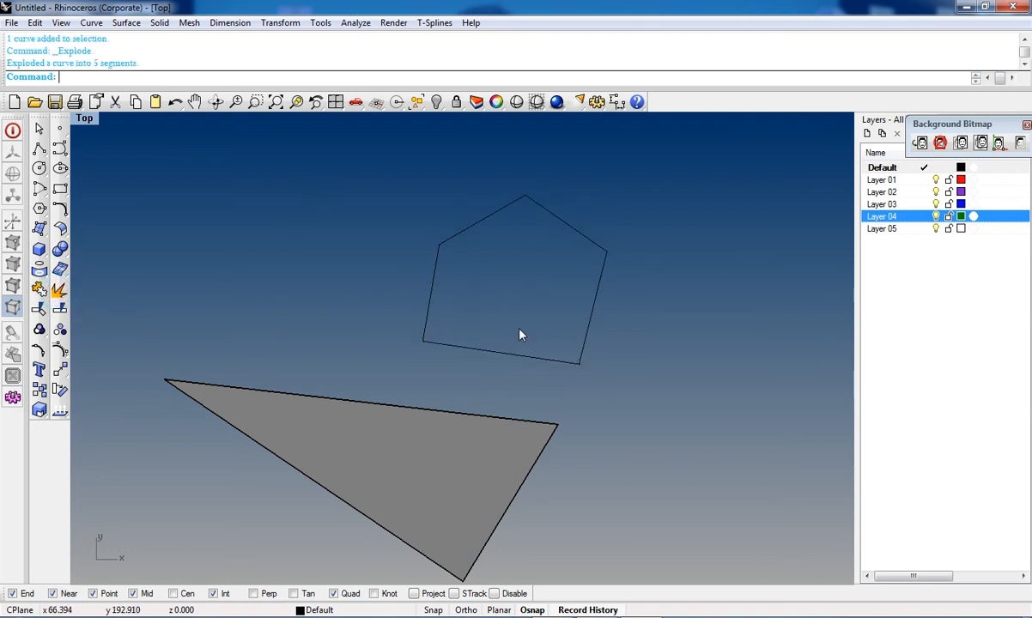
Step: Join the five pentagon segments back into one closed curve
{"action": "right_click_drag", "start_coordinate": [474, 319], "coordinate": [401, 332]}
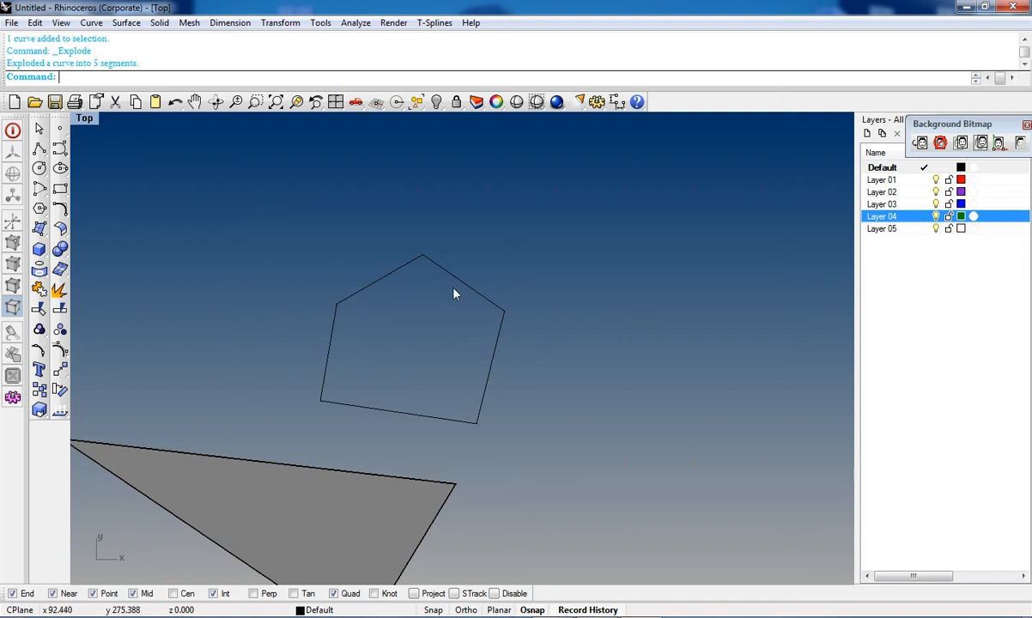
{"action": "left_click_drag", "start_coordinate": [564, 236], "coordinate": [300, 429]}
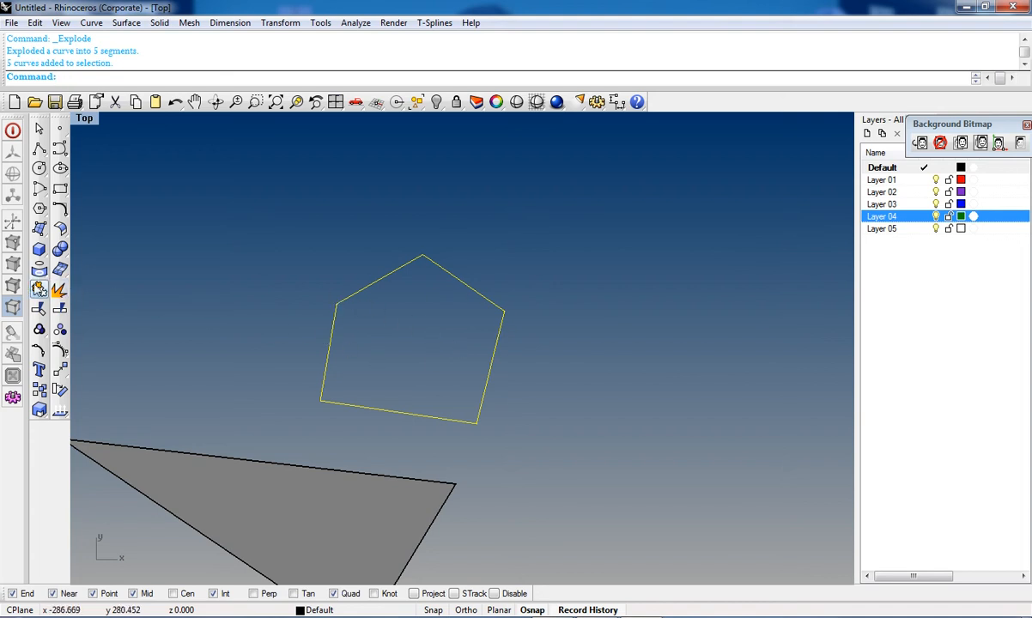
{"action": "left_click", "coordinate": [39, 289]}
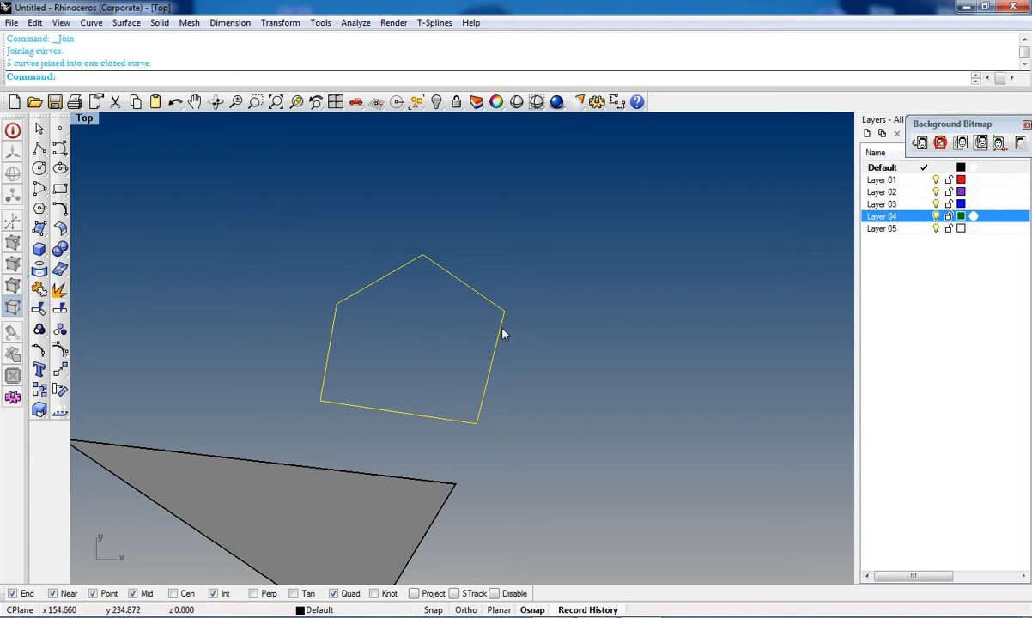
Step: Explode the joined pentagon into its five segments again
{"action": "scroll", "coordinate": [460, 283], "scroll_direction": "up", "scroll_amount": 3}
{"action": "left_click", "coordinate": [466, 276]}
{"action": "scroll", "coordinate": [513, 315], "scroll_direction": "down", "scroll_amount": 2}
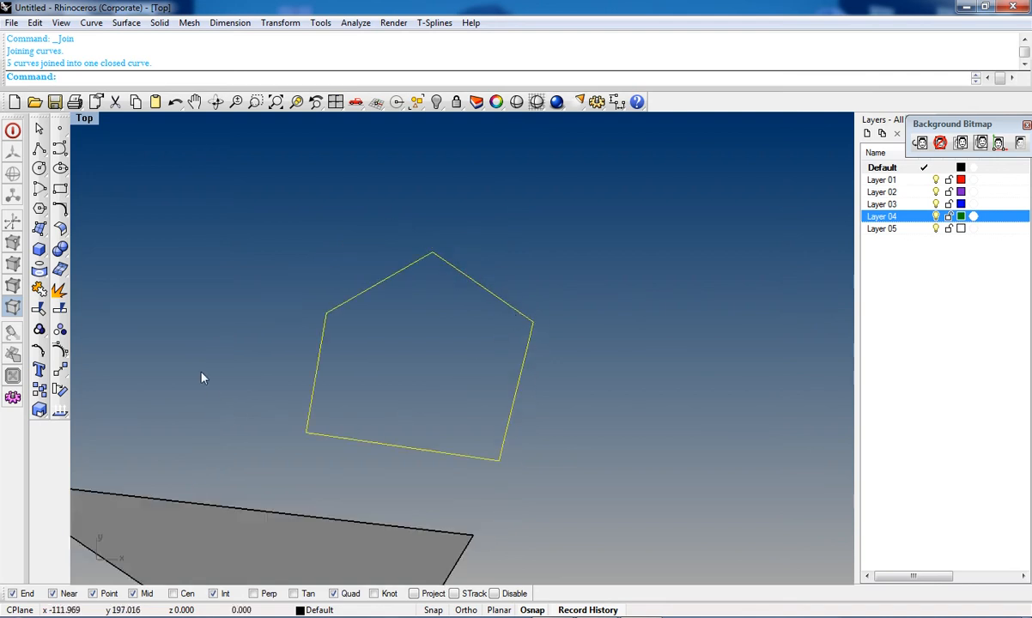
{"action": "key", "text": "Escape"}
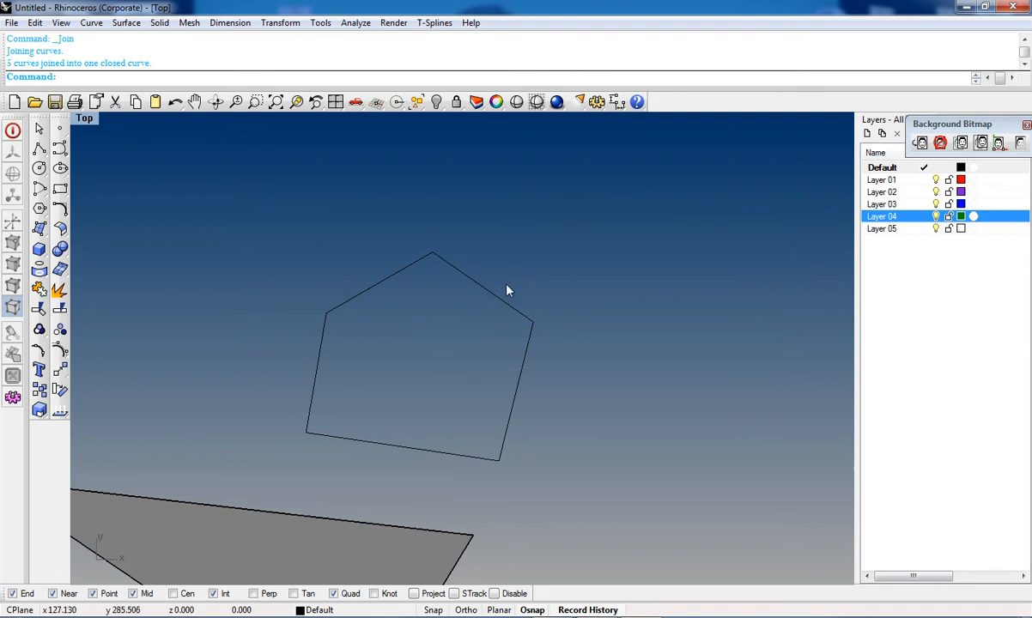
{"action": "left_click", "coordinate": [519, 313]}
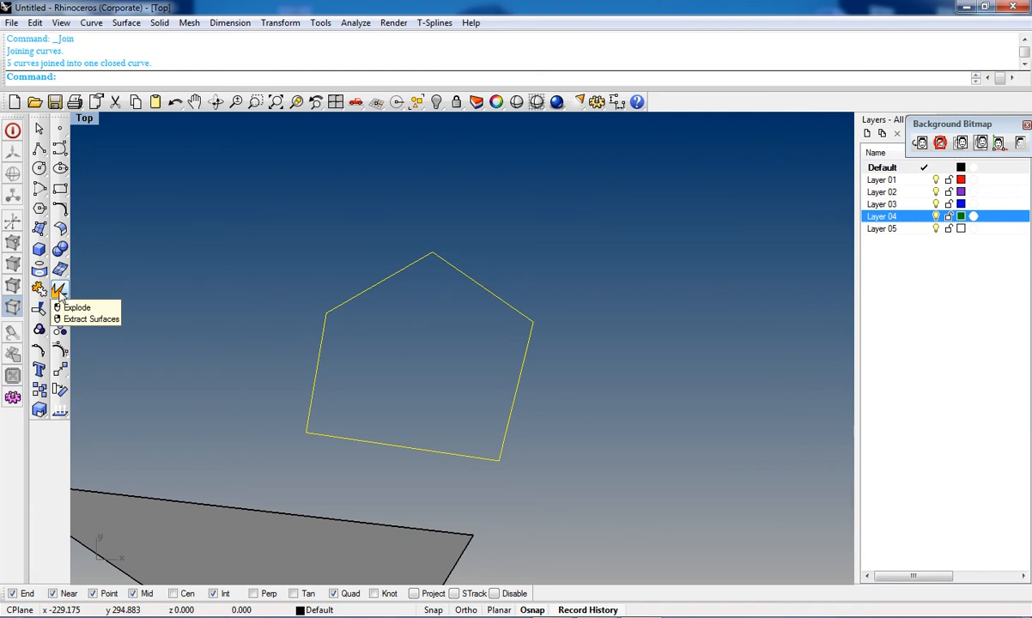
{"action": "left_click", "coordinate": [60, 290]}
Step: Select the exploded pentagon's segments one by one to inspect them
{"action": "left_click", "coordinate": [374, 286]}
{"action": "left_click", "coordinate": [523, 360], "text": "shift"}
{"action": "left_click", "coordinate": [445, 453], "text": "shift"}
{"action": "left_click", "coordinate": [319, 356], "text": "shift"}
{"action": "key", "text": "Escape"}
{"action": "scroll", "coordinate": [383, 301], "scroll_direction": "down", "scroll_amount": 6}
{"action": "right_click_drag", "start_coordinate": [391, 321], "coordinate": [366, 256]}
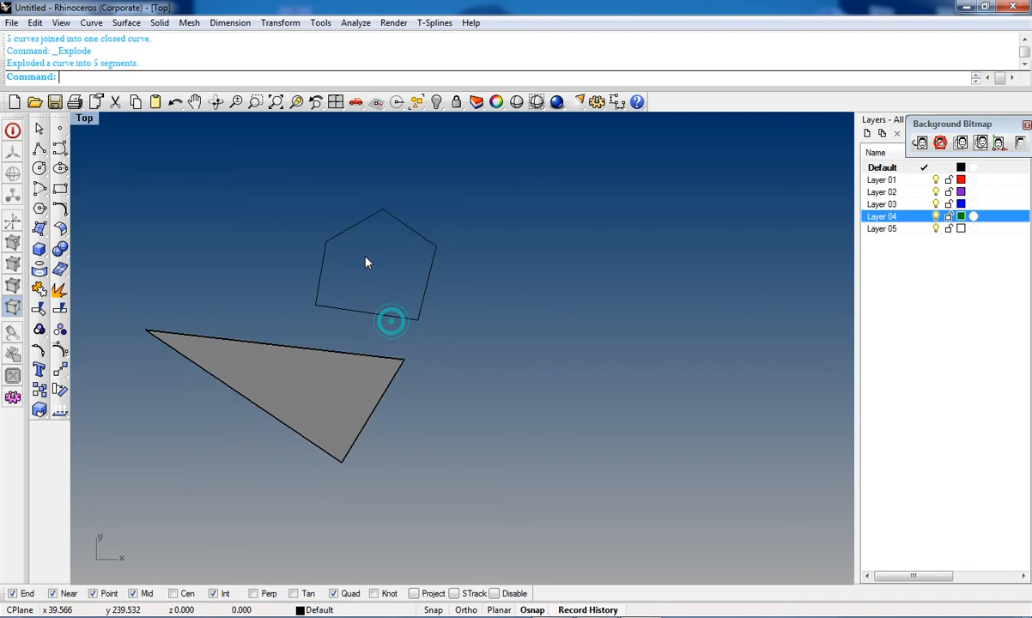
{"action": "scroll", "coordinate": [375, 296], "scroll_direction": "up", "scroll_amount": 5}
{"action": "left_click", "coordinate": [356, 290]}
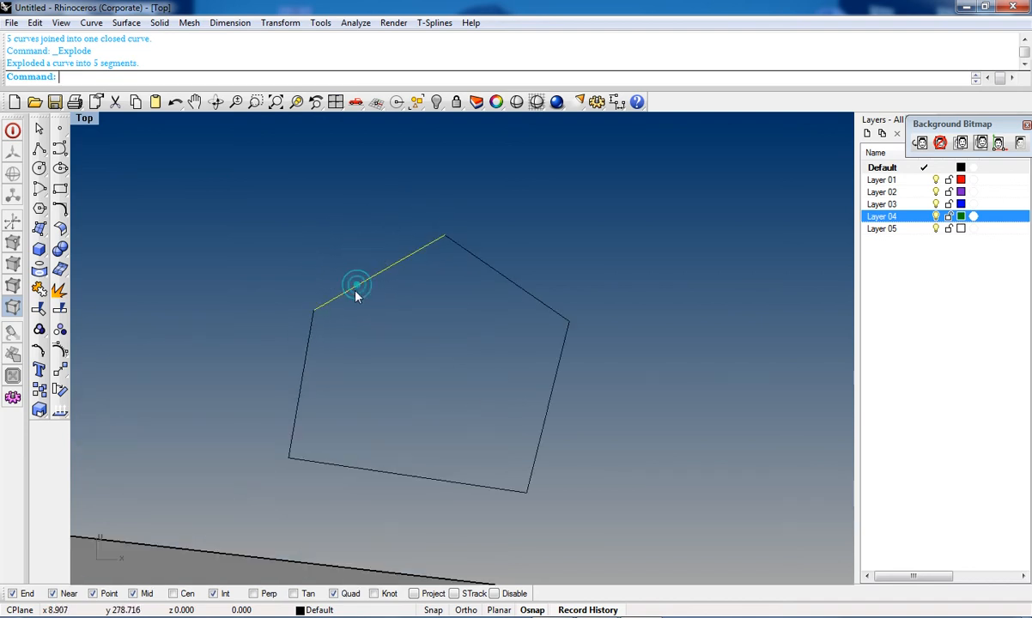
{"action": "left_click", "coordinate": [308, 348]}
{"action": "left_click", "coordinate": [330, 300]}
{"action": "left_click", "coordinate": [484, 255]}
{"action": "left_click", "coordinate": [481, 264]}
{"action": "left_click", "coordinate": [556, 372]}
{"action": "left_click", "coordinate": [462, 483]}
{"action": "left_click", "coordinate": [307, 360]}
{"action": "left_click", "coordinate": [325, 275]}
{"action": "left_click", "coordinate": [338, 298]}
{"action": "key", "text": "Escape"}
{"action": "scroll", "coordinate": [333, 298], "scroll_direction": "down", "scroll_amount": 8}
{"action": "mouse_move", "coordinate": [330, 343]}
{"action": "right_mouse_down"}
{"action": "mouse_move", "coordinate": [330, 305]}
{"action": "mouse_move", "coordinate": [319, 356]}
{"action": "right_mouse_up"}
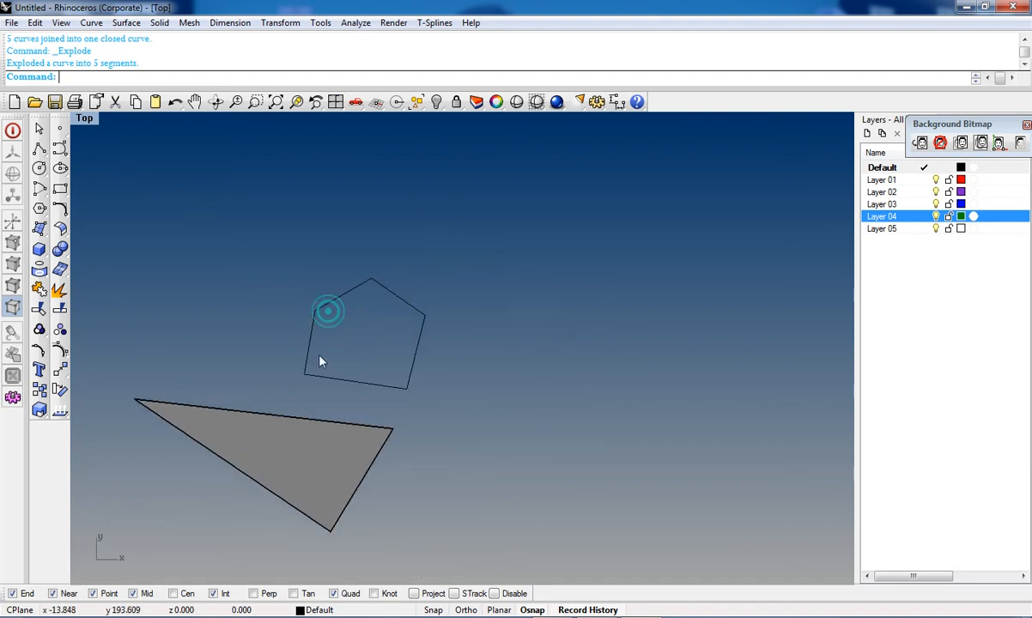
Step: Try an edge-curve surface from four pentagon segments, and undo it along with the explode
{"action": "left_click", "coordinate": [39, 228]}
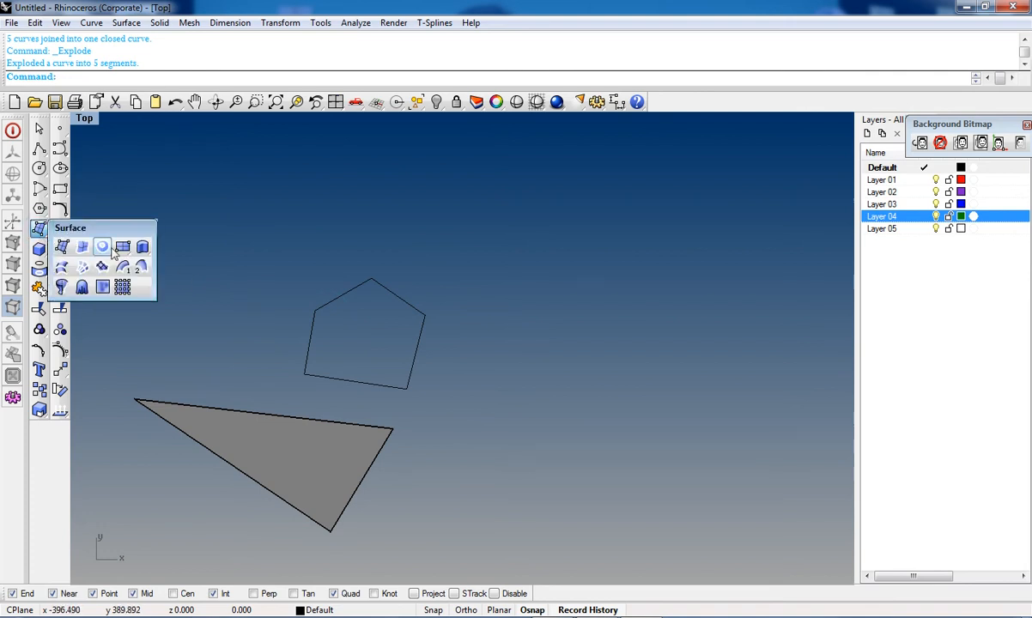
{"action": "left_click", "coordinate": [62, 247]}
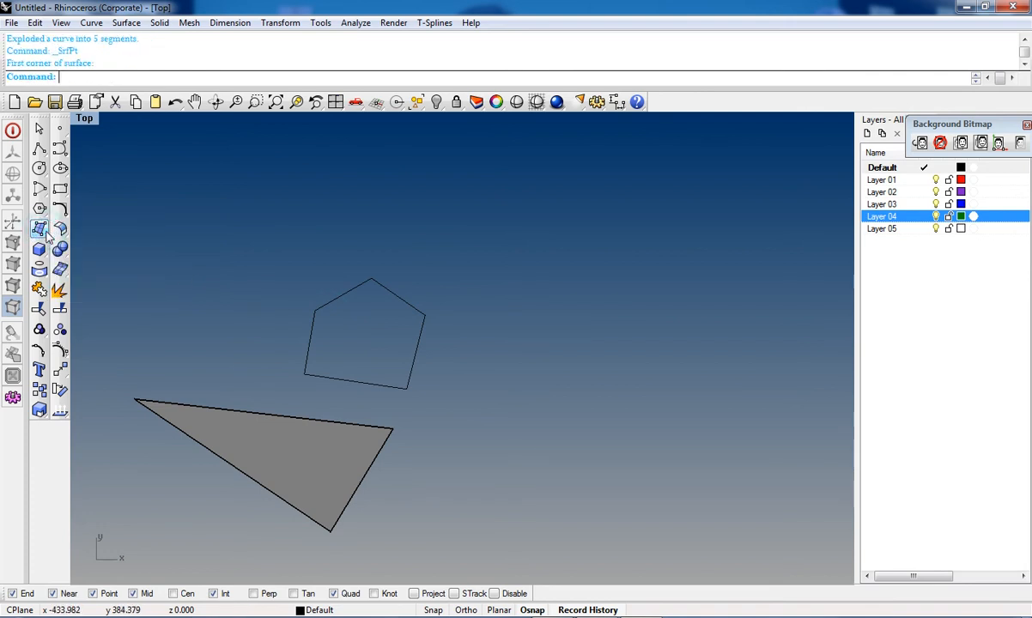
{"action": "left_click", "coordinate": [41, 229]}
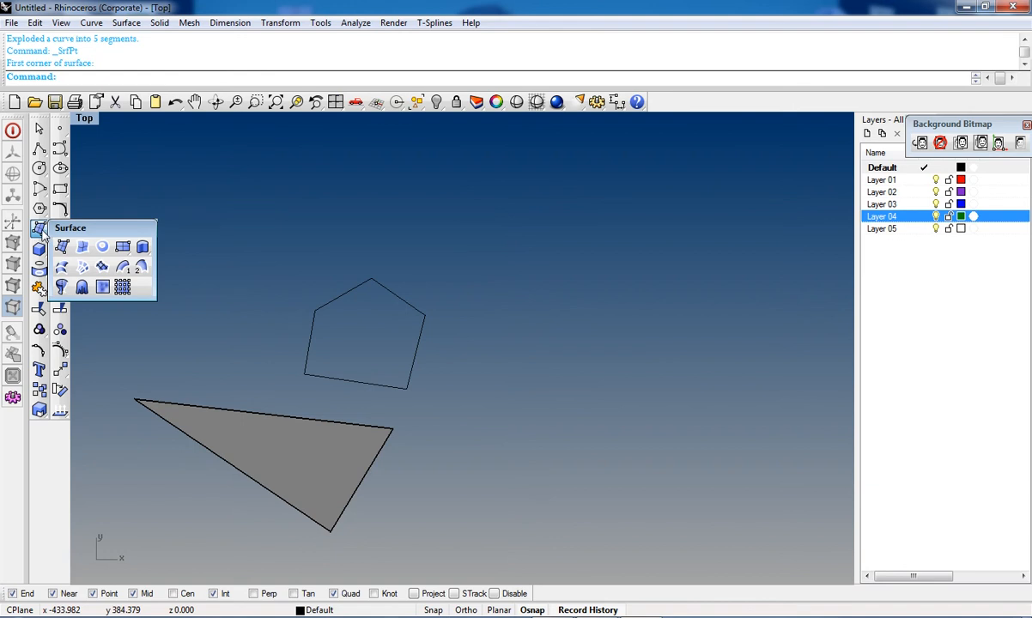
{"action": "left_click", "coordinate": [82, 249]}
{"action": "left_click", "coordinate": [311, 342]}
{"action": "left_click", "coordinate": [333, 301]}
{"action": "left_click", "coordinate": [395, 295]}
{"action": "left_click", "coordinate": [418, 331]}
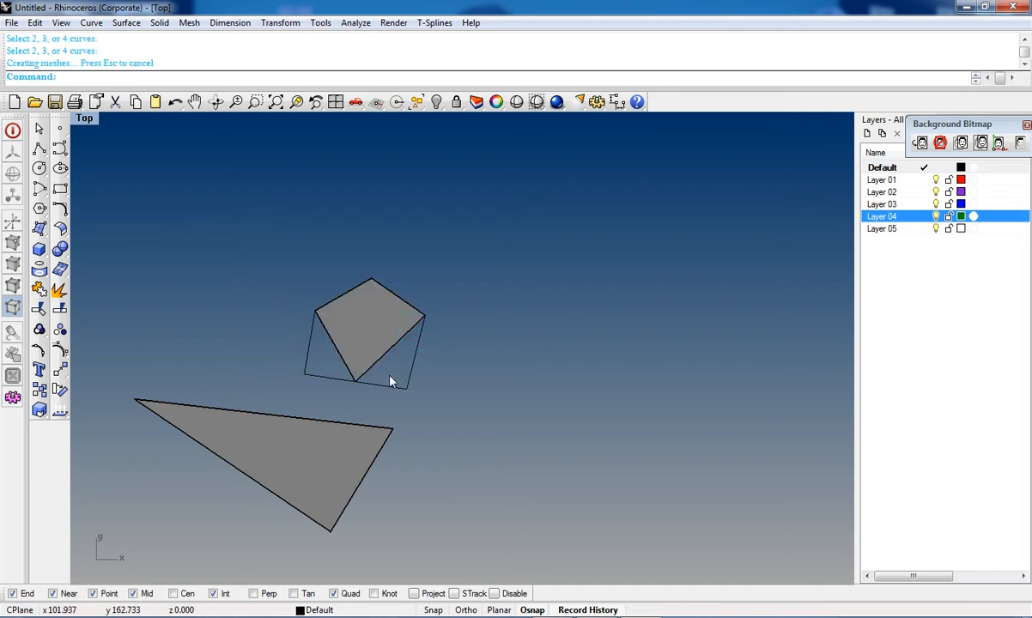
{"action": "scroll", "coordinate": [367, 337], "scroll_direction": "up", "scroll_amount": 4}
{"action": "right_click_drag", "start_coordinate": [376, 322], "coordinate": [378, 386]}
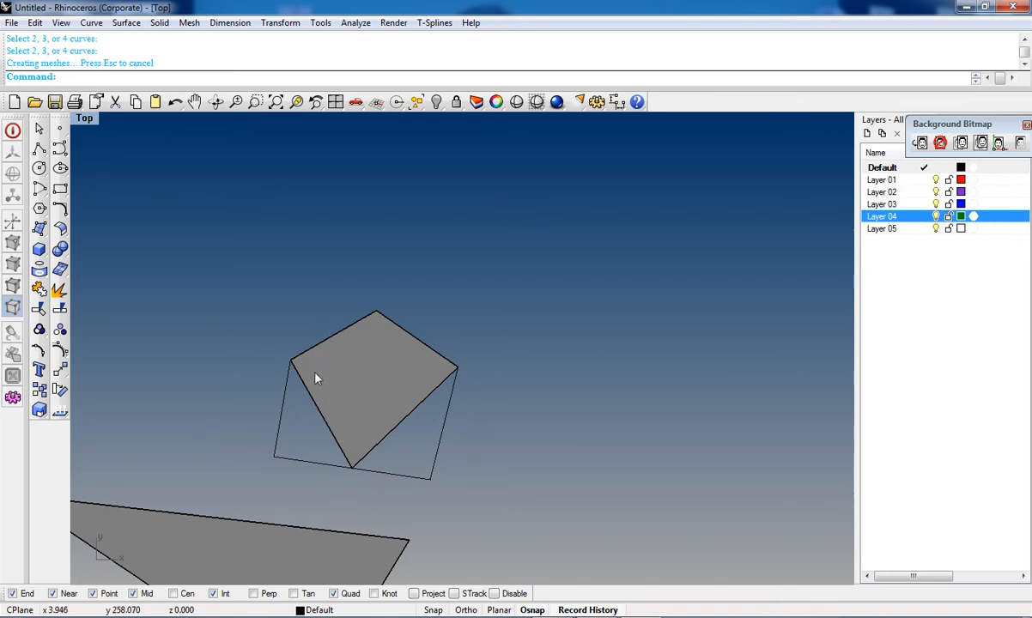
{"action": "right_click_drag", "start_coordinate": [371, 453], "coordinate": [381, 393]}
{"action": "key", "text": "ctrl+z"}
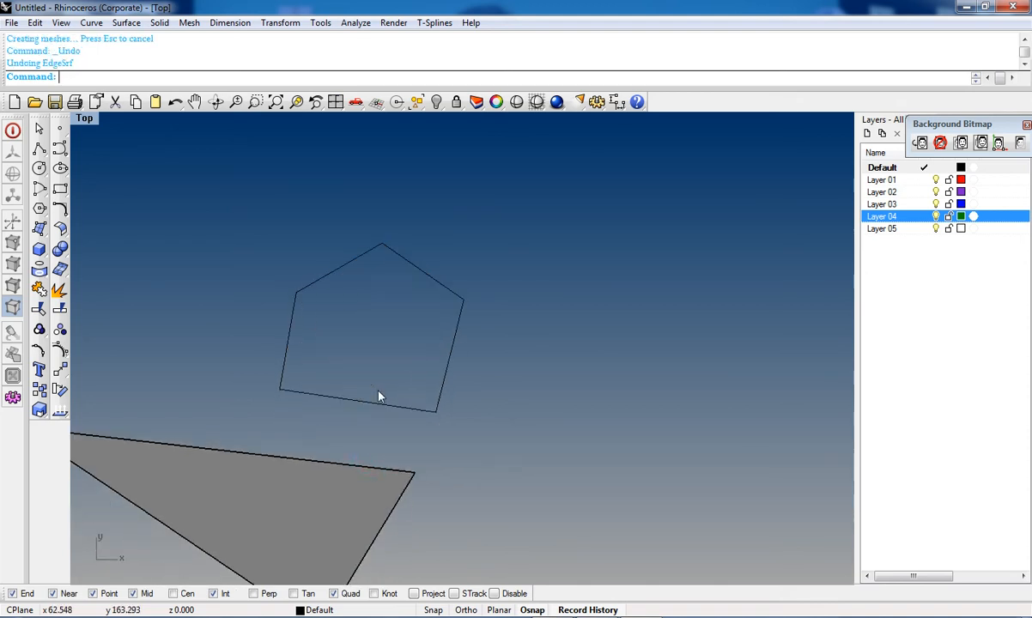
{"action": "key", "text": "ctrl+z"}
Step: Explode the pentagon and delete its two upper roof segments
{"action": "left_click", "coordinate": [404, 263]}
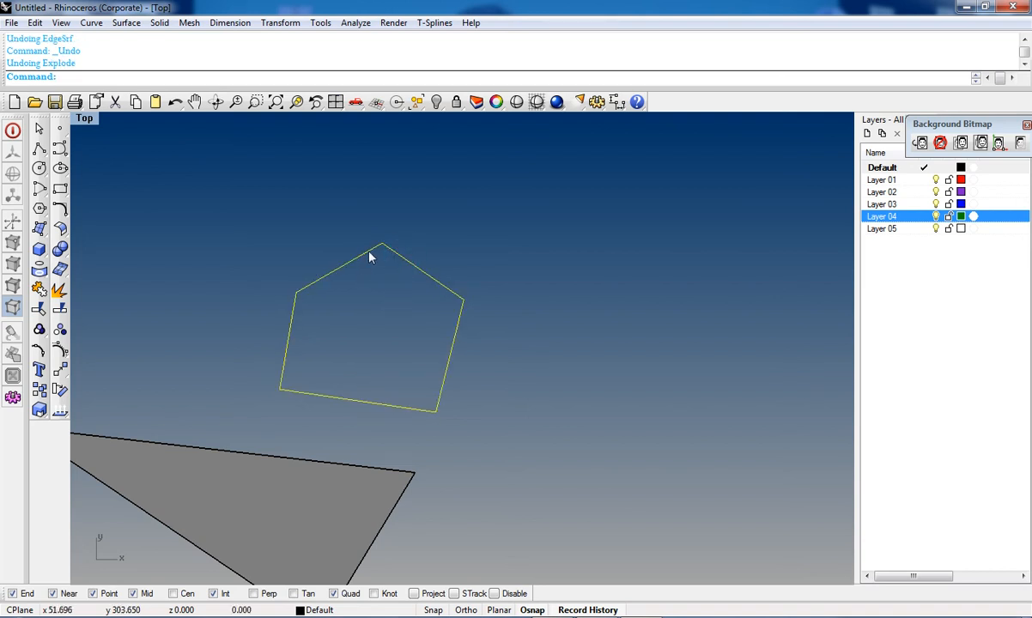
{"action": "left_click", "coordinate": [59, 291]}
{"action": "left_click", "coordinate": [368, 266]}
{"action": "key", "text": "Delete"}
{"action": "left_click", "coordinate": [412, 268]}
{"action": "key", "text": "Delete"}
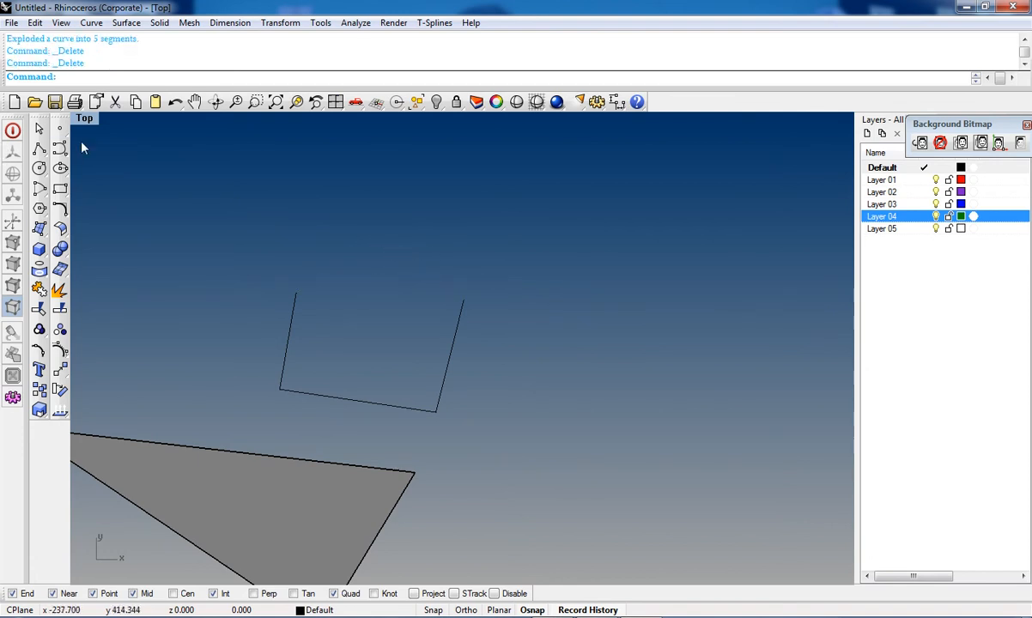
Step: Redraw the roof as a two-segment polyline between the top ends of the side segments
{"action": "left_click", "coordinate": [38, 149]}
{"action": "left_click", "coordinate": [296, 293]}
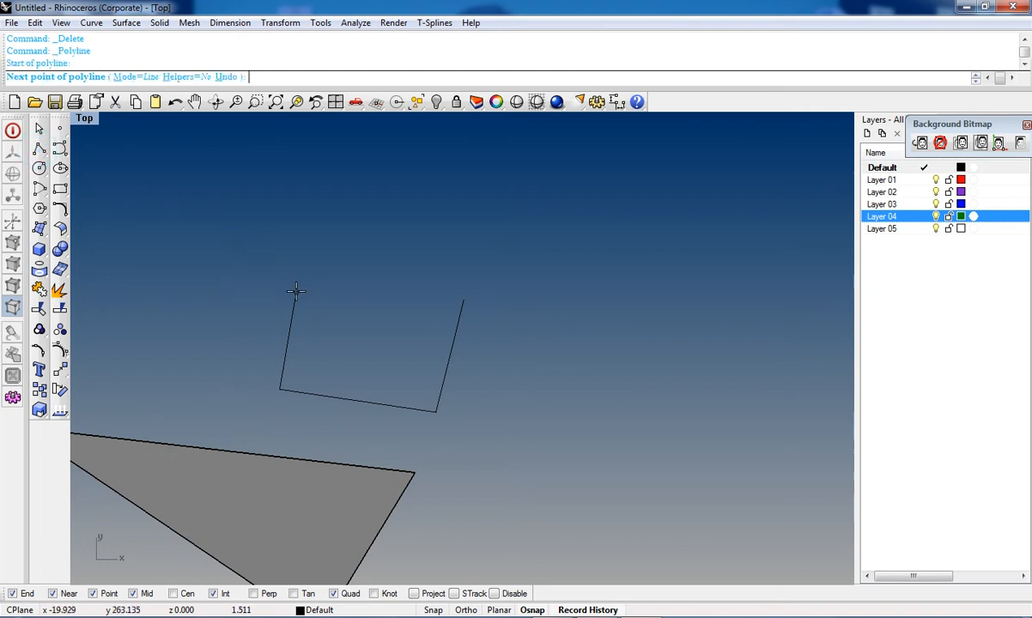
{"action": "left_click", "coordinate": [386, 232]}
{"action": "left_click", "coordinate": [463, 300]}
{"action": "key", "text": "Return"}
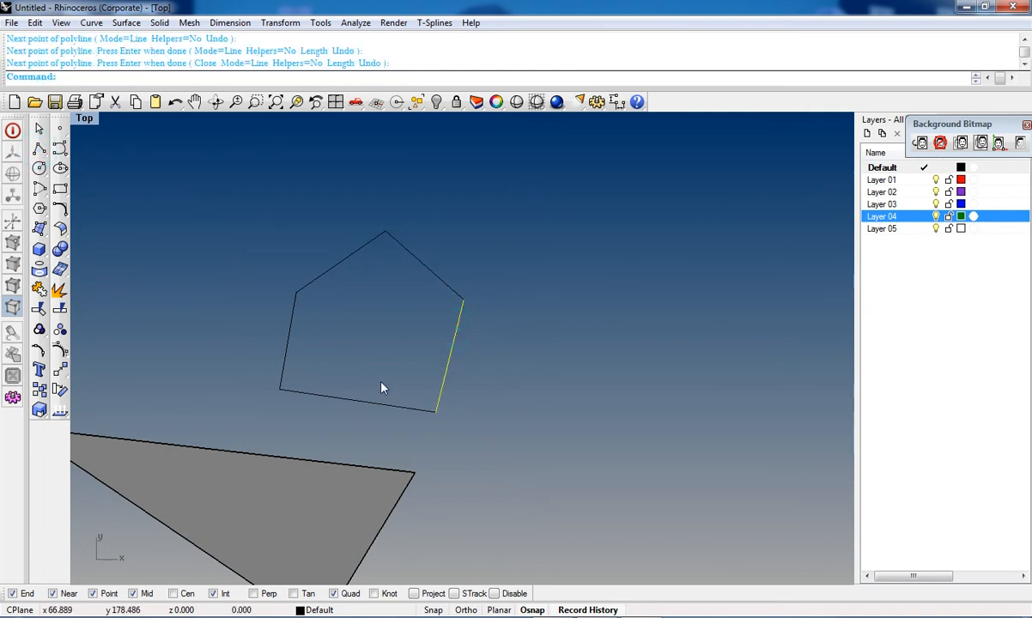
Step: Select the pentagon's curves and build a surface from them with Surface from Edge Curves
{"action": "left_click", "coordinate": [288, 334], "text": "shift"}
{"action": "left_click", "coordinate": [321, 275], "text": "shift"}
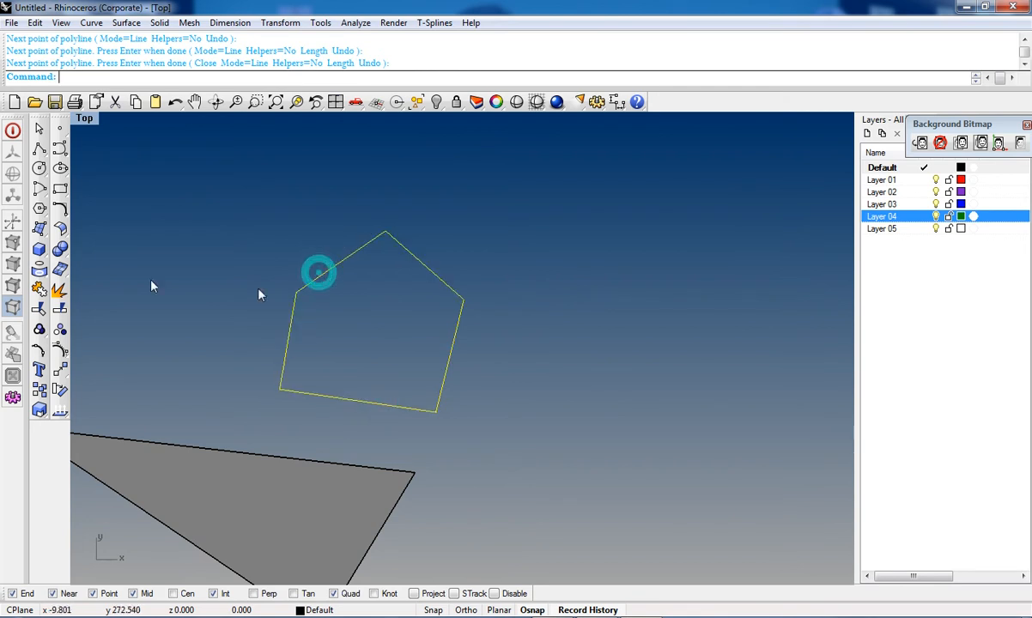
{"action": "left_click", "coordinate": [39, 228]}
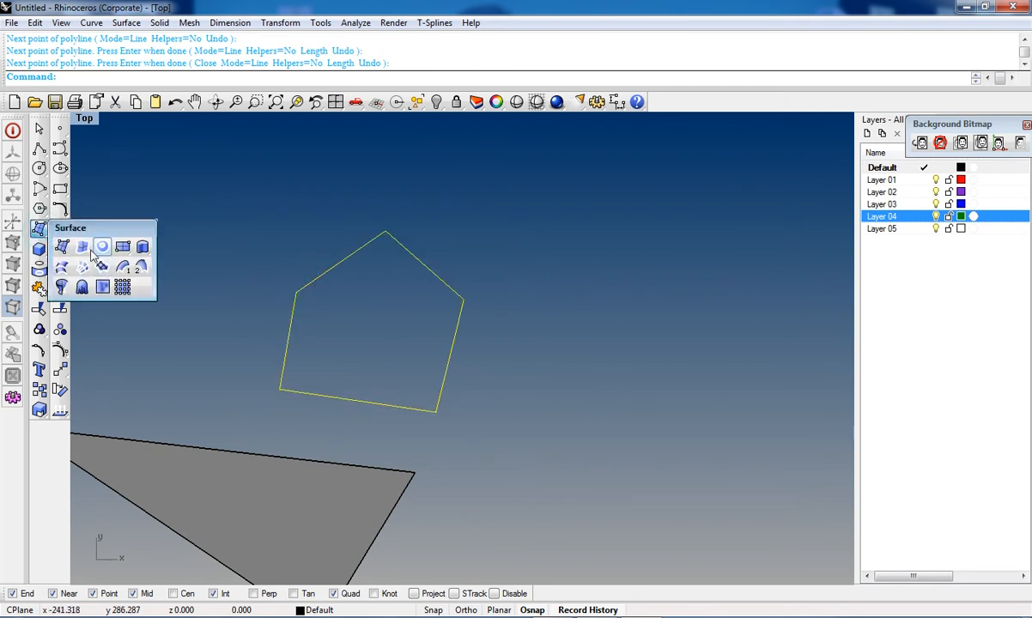
{"action": "left_click", "coordinate": [38, 228]}
{"action": "left_click", "coordinate": [81, 266]}
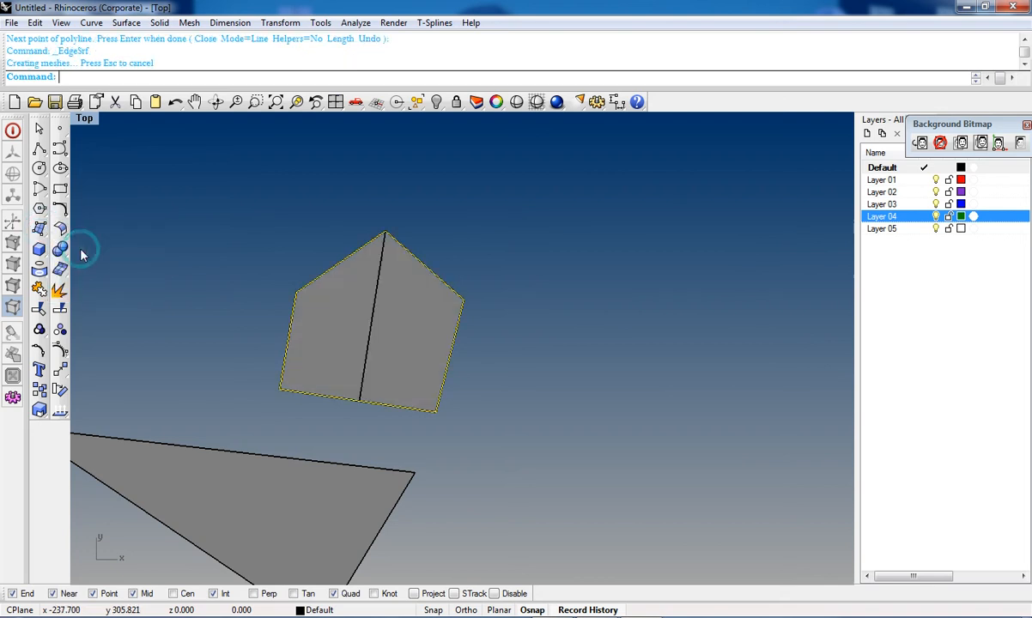
{"action": "left_click", "coordinate": [380, 335]}
{"action": "key", "text": "Escape"}
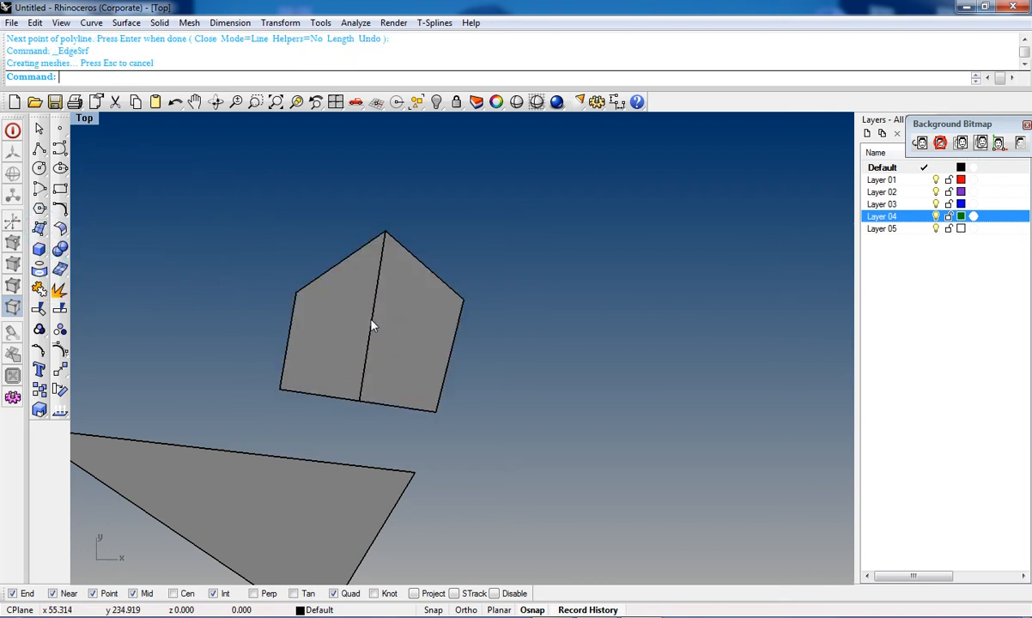
Step: Select all the pentagon curves and surfaces and delete them
{"action": "right_click_drag", "start_coordinate": [371, 321], "coordinate": [374, 386]}
{"action": "right_click_drag", "start_coordinate": [382, 429], "coordinate": [383, 381]}
{"action": "scroll", "coordinate": [372, 328], "scroll_direction": "down", "scroll_amount": 4}
{"action": "left_click_drag", "start_coordinate": [439, 284], "coordinate": [198, 482]}
{"action": "key", "text": "Delete"}
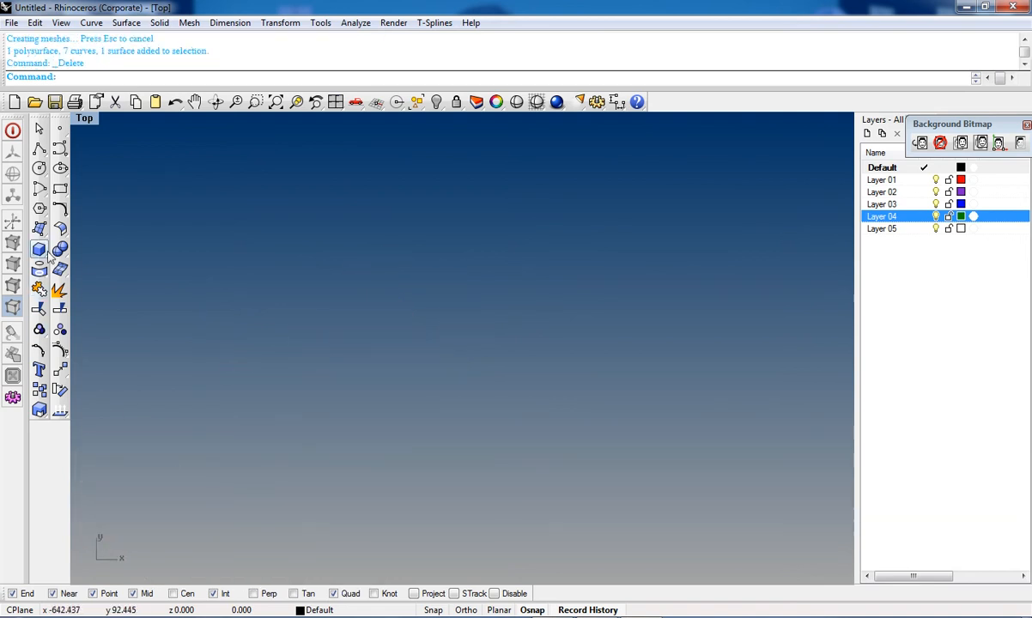
Step: Draw a rectangular plane surface from two corner points
{"action": "left_click", "coordinate": [40, 229]}
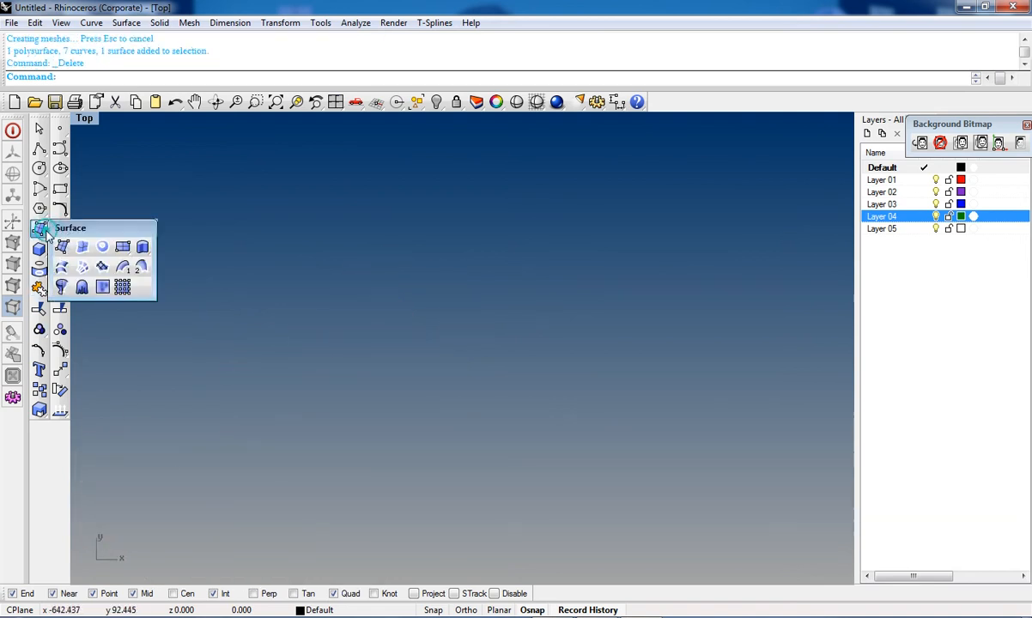
{"action": "left_click", "coordinate": [122, 247]}
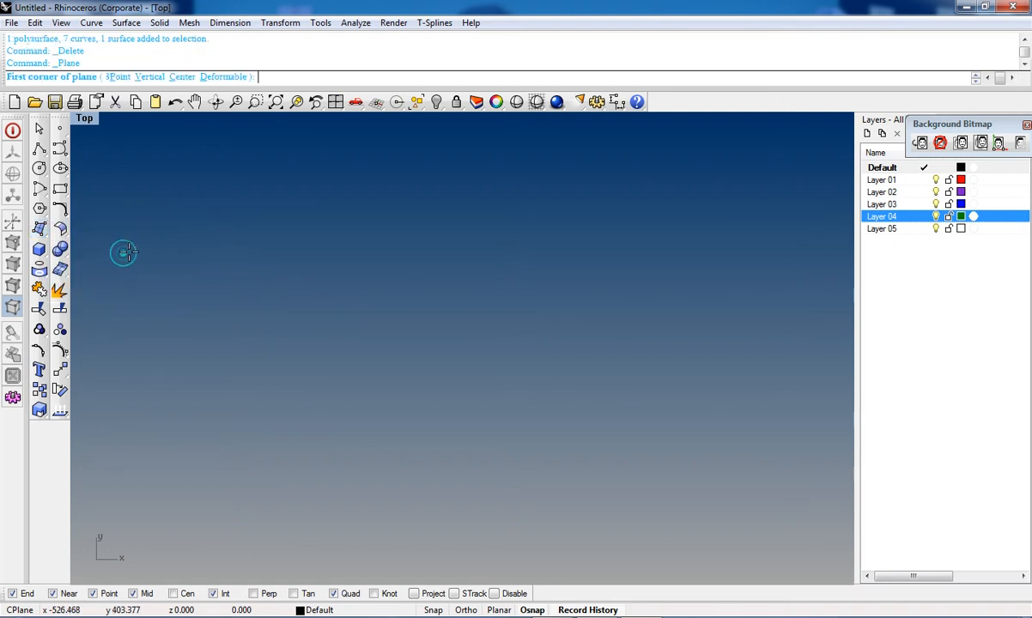
{"action": "left_click", "coordinate": [180, 230]}
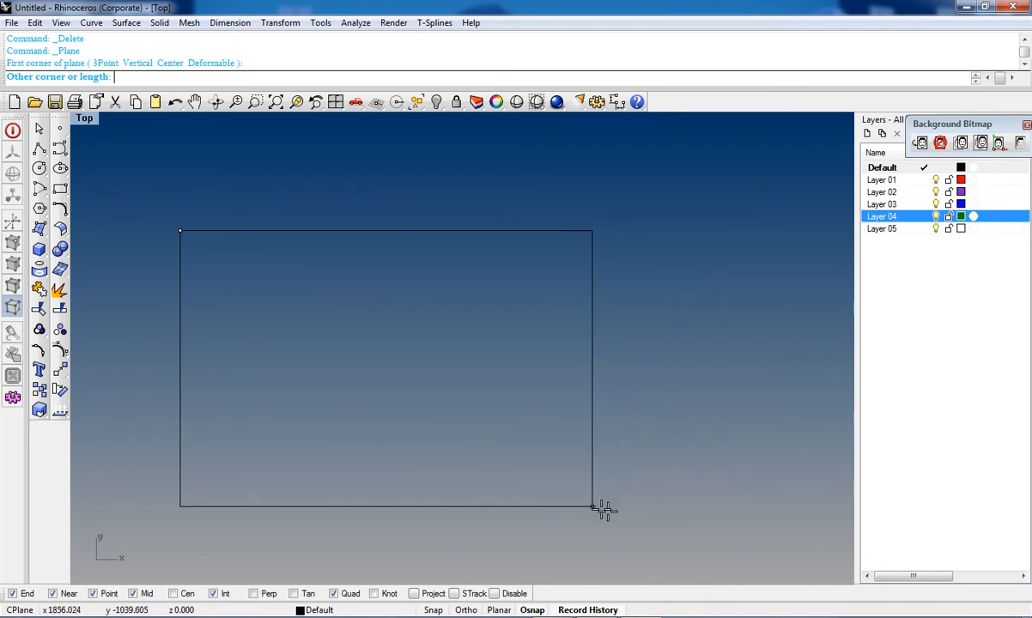
{"action": "left_click", "coordinate": [654, 517]}
{"action": "scroll", "coordinate": [594, 378], "scroll_direction": "down", "scroll_amount": 8}
{"action": "left_click", "coordinate": [558, 353]}
{"action": "left_click_drag", "start_coordinate": [603, 393], "coordinate": [490, 408]}
Step: Draw a second, wide rectangular plane above the first one
{"action": "right_click", "coordinate": [389, 218]}
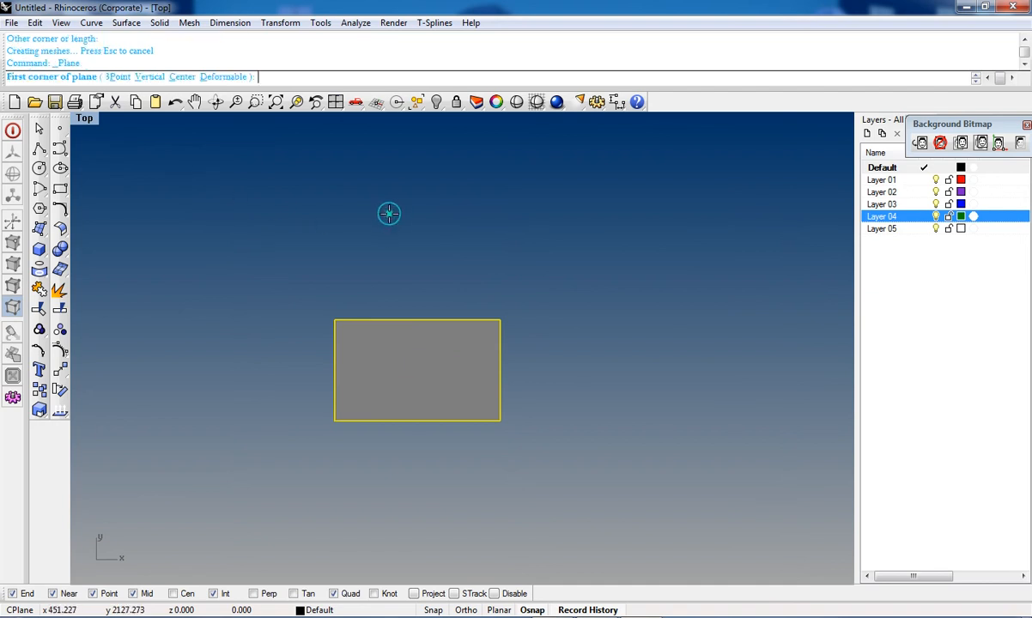
{"action": "left_click", "coordinate": [389, 206]}
{"action": "left_click", "coordinate": [649, 307]}
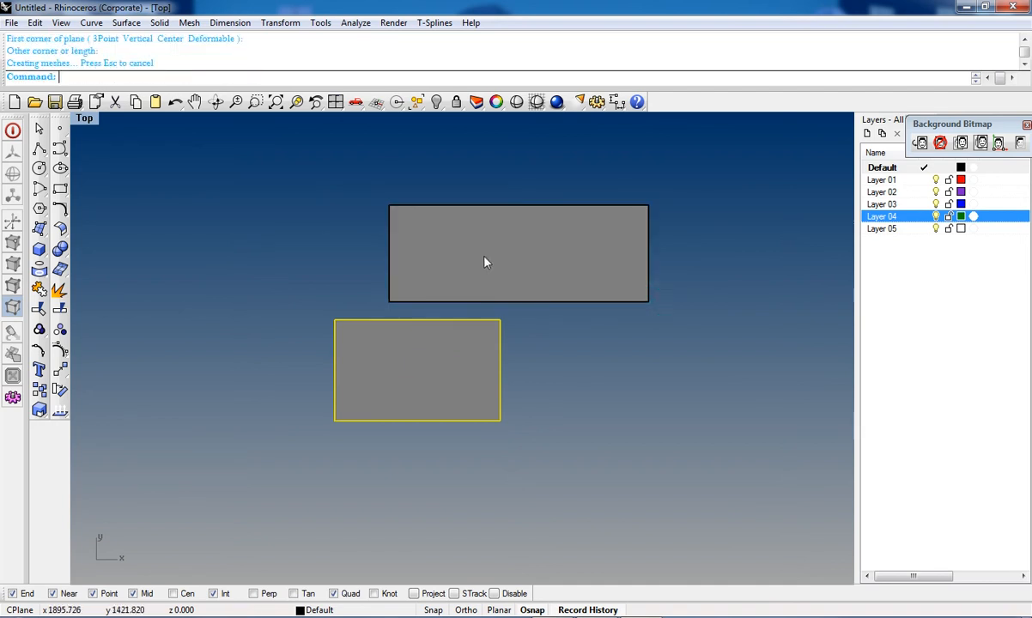
{"action": "scroll", "coordinate": [483, 261], "scroll_direction": "down", "scroll_amount": 3}
{"action": "right_click_drag", "start_coordinate": [488, 273], "coordinate": [472, 372]}
Step: Draw a tall, narrow plane surface to the left of the others
{"action": "right_click", "coordinate": [161, 206]}
{"action": "left_click", "coordinate": [208, 212]}
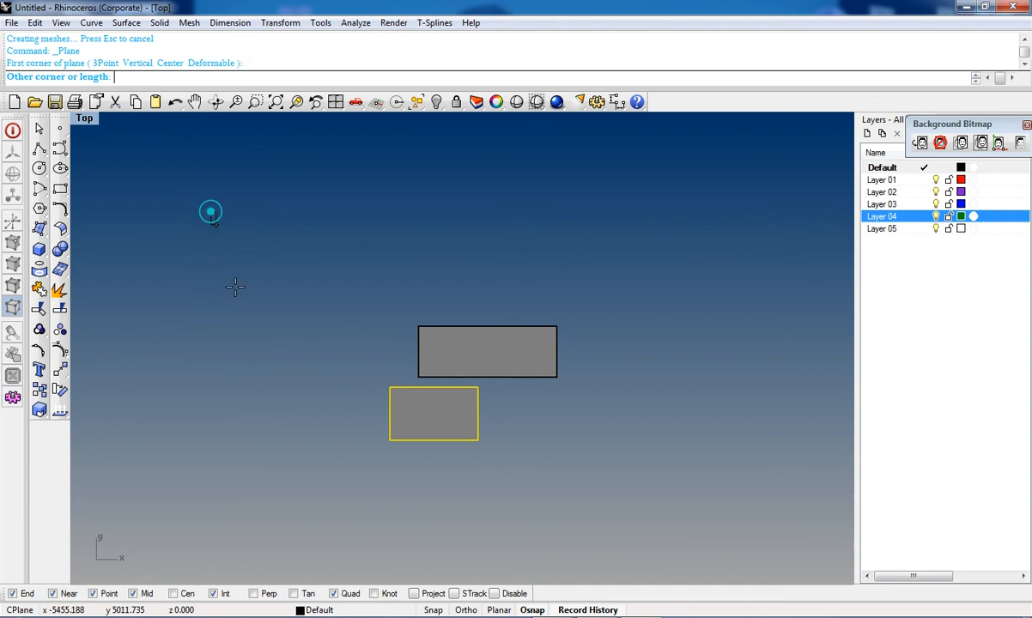
{"action": "left_click", "coordinate": [276, 390]}
Step: Draw another tall plane surface between the narrow plane and the wide one
{"action": "right_click", "coordinate": [317, 306]}
{"action": "right_click", "coordinate": [330, 348]}
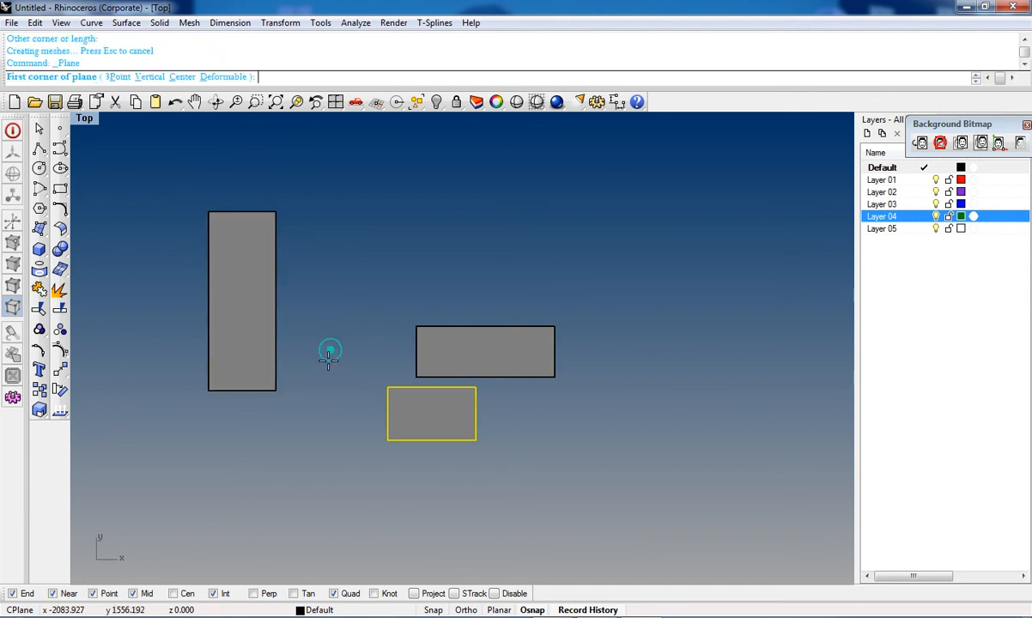
{"action": "left_click", "coordinate": [328, 366]}
{"action": "left_click", "coordinate": [431, 161]}
{"action": "right_click_drag", "start_coordinate": [464, 278], "coordinate": [426, 392]}
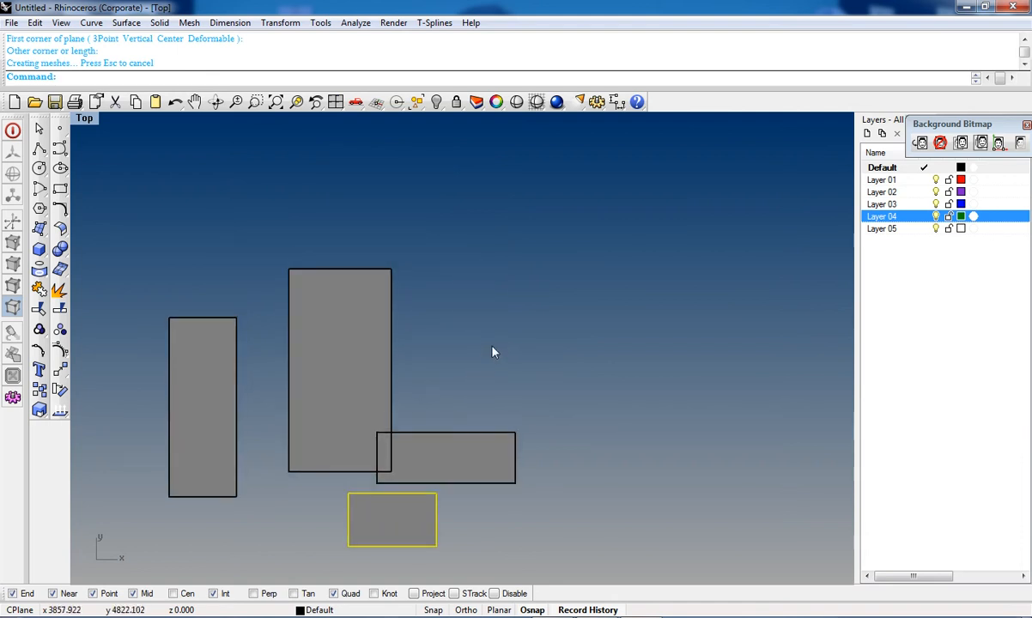
{"action": "right_click_drag", "start_coordinate": [482, 326], "coordinate": [459, 413]}
Step: Draw a large rectangular plane surface above the group of planes
{"action": "right_click", "coordinate": [394, 296]}
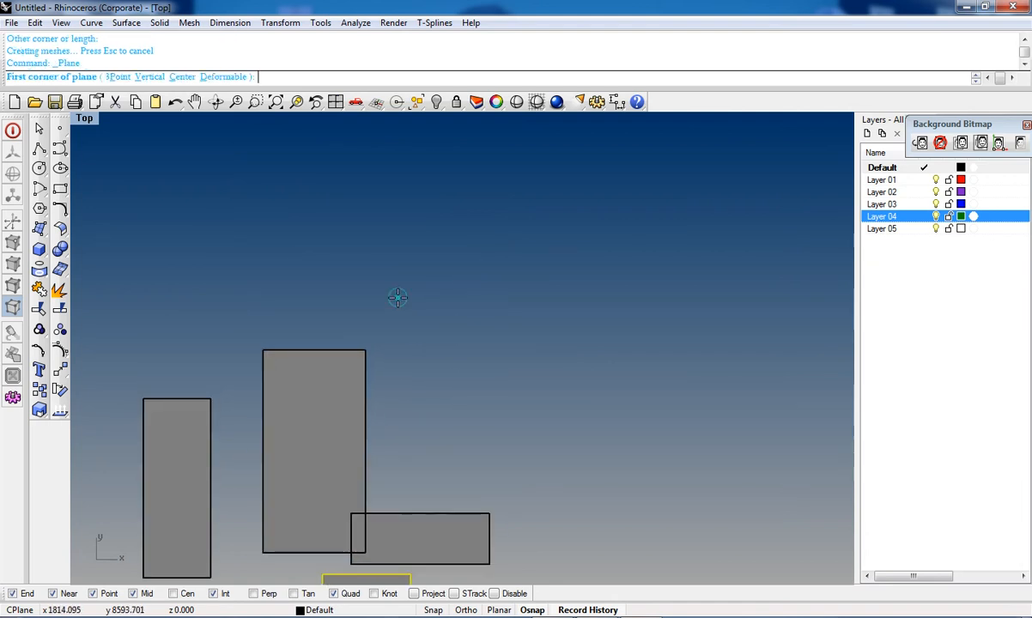
{"action": "left_click", "coordinate": [383, 264]}
{"action": "left_click", "coordinate": [715, 502]}
{"action": "scroll", "coordinate": [678, 500], "scroll_direction": "down", "scroll_amount": 8}
{"action": "left_click", "coordinate": [643, 535]}
{"action": "right_click_drag", "start_coordinate": [641, 534], "coordinate": [499, 438]}
{"action": "scroll", "coordinate": [529, 359], "scroll_direction": "down", "scroll_amount": 6}
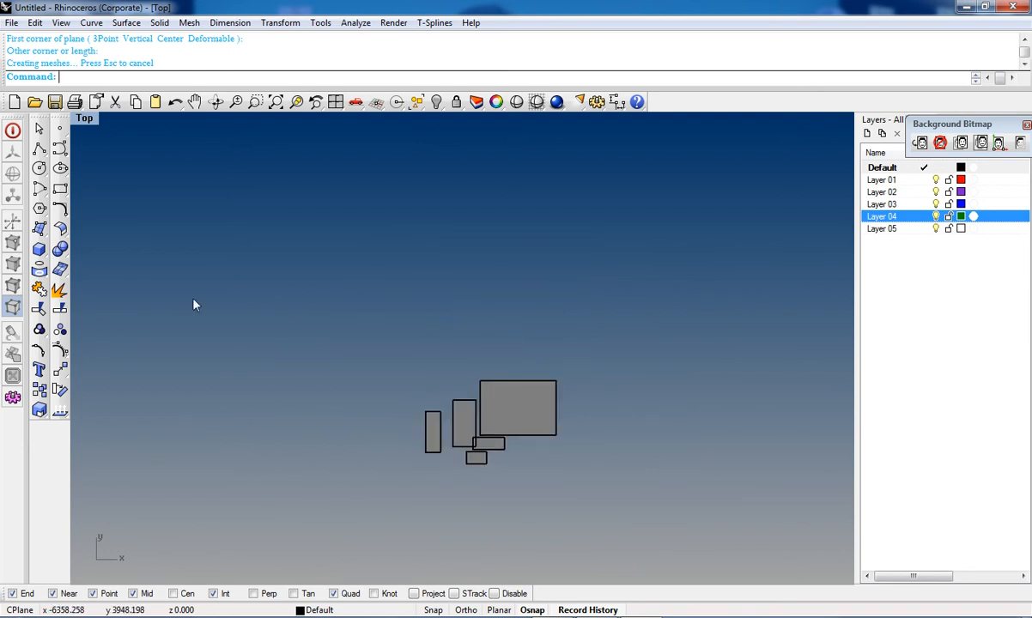
Step: Draw one more rectangular plane surface above the group
{"action": "left_click", "coordinate": [39, 228]}
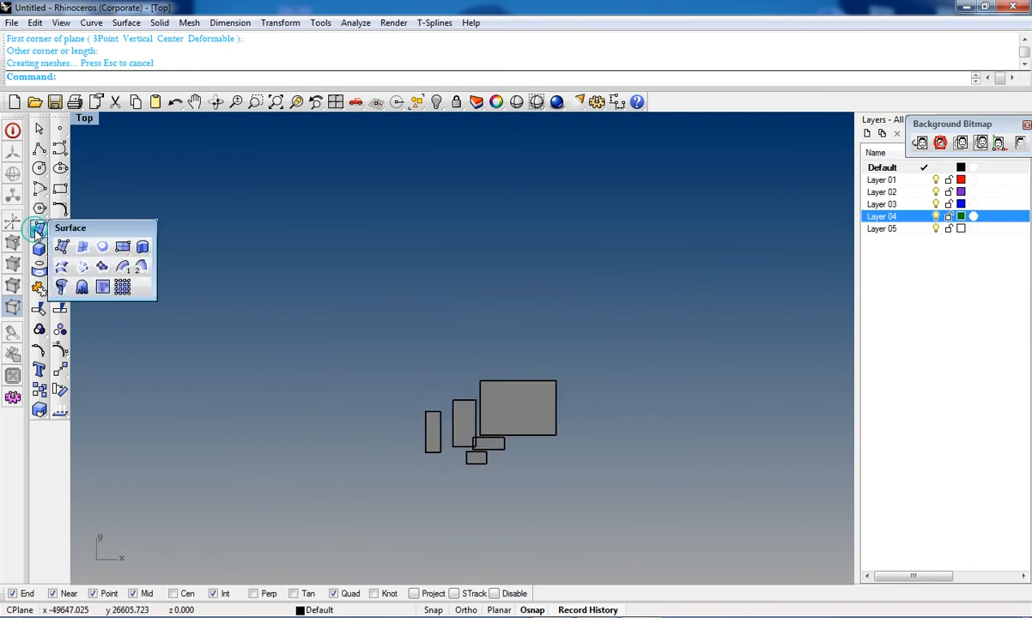
{"action": "left_click", "coordinate": [123, 249]}
{"action": "left_click", "coordinate": [353, 232]}
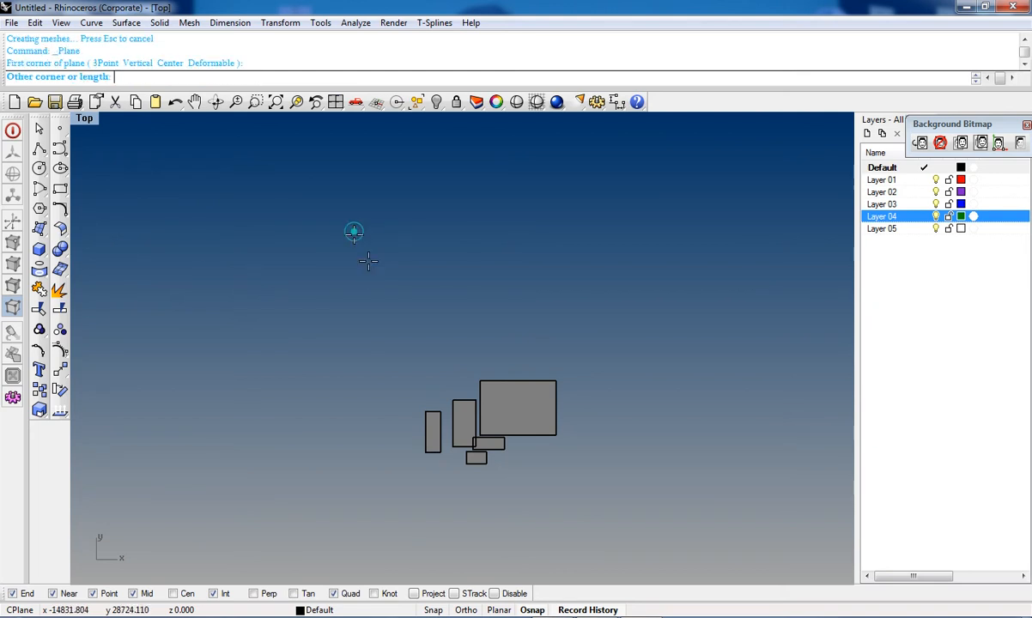
{"action": "left_click", "coordinate": [524, 342]}
Step: Select all six plane surfaces and delete them
{"action": "right_click_drag", "start_coordinate": [452, 351], "coordinate": [457, 422]}
{"action": "scroll", "coordinate": [460, 421], "scroll_direction": "down", "scroll_amount": 6}
{"action": "right_click_drag", "start_coordinate": [467, 450], "coordinate": [463, 415]}
{"action": "scroll", "coordinate": [437, 324], "scroll_direction": "up", "scroll_amount": 3}
{"action": "scroll", "coordinate": [437, 325], "scroll_direction": "down", "scroll_amount": 4}
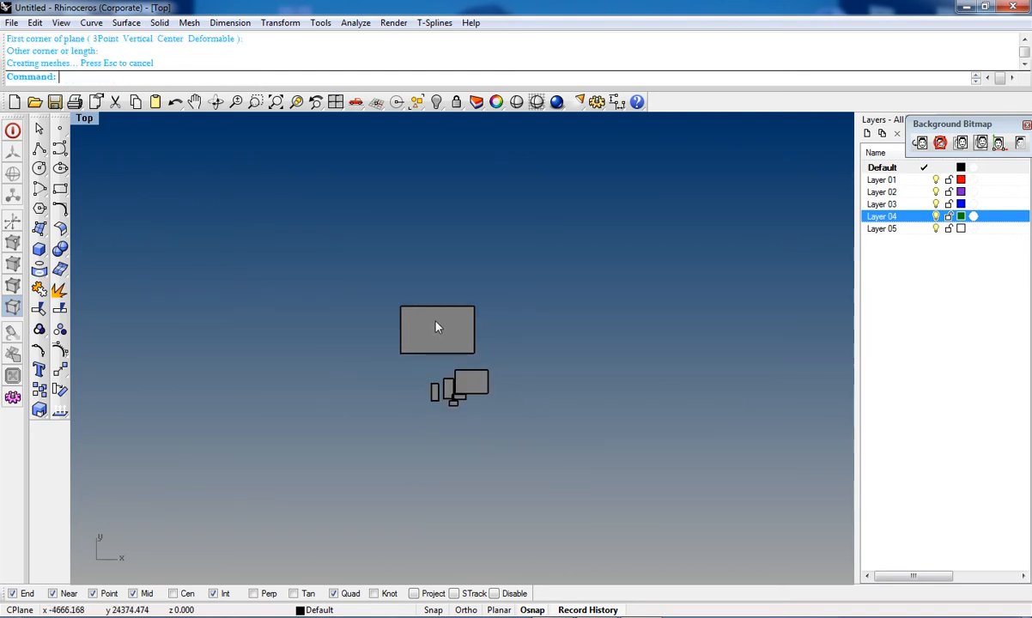
{"action": "left_click_drag", "start_coordinate": [555, 258], "coordinate": [330, 599]}
{"action": "key", "text": "Delete"}
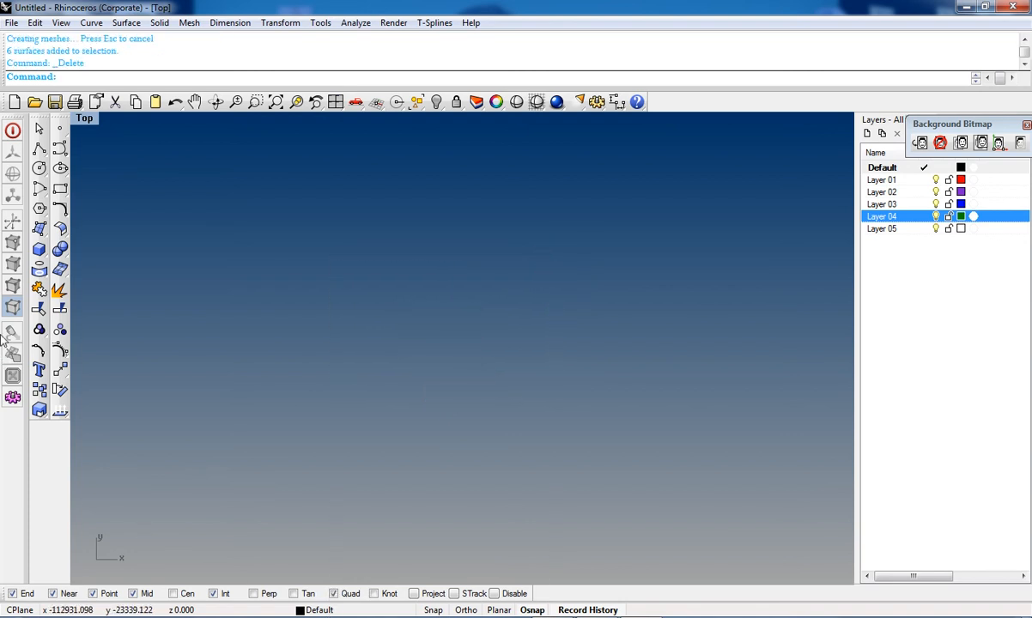
Step: Draw a circle with a diameter of 5 and delete it again
{"action": "left_click", "coordinate": [39, 230]}
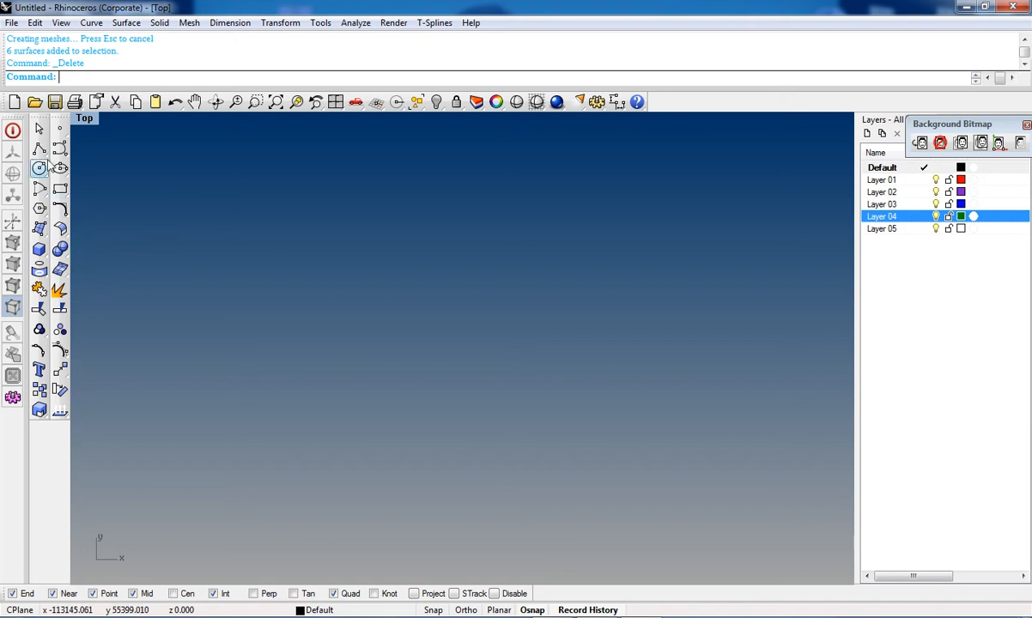
{"action": "left_click", "coordinate": [39, 170]}
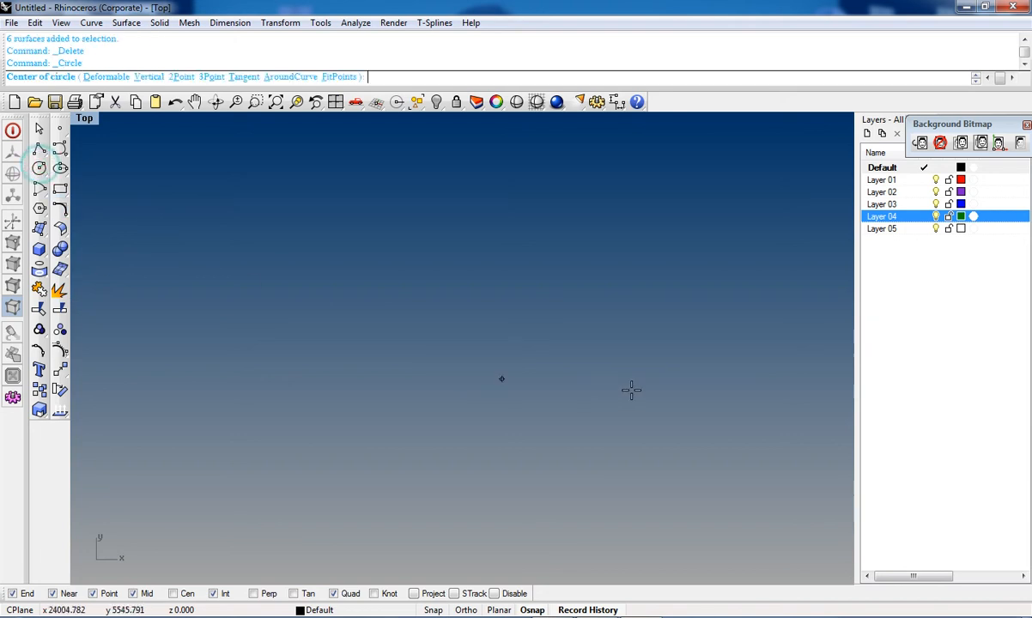
{"action": "left_click", "coordinate": [405, 287]}
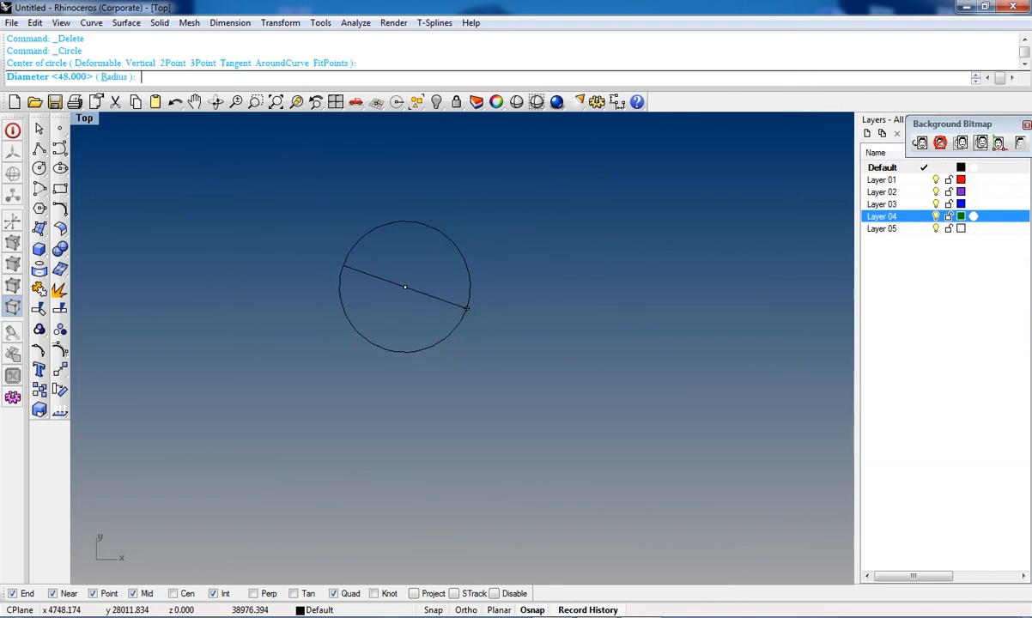
{"action": "type", "text": "5"}
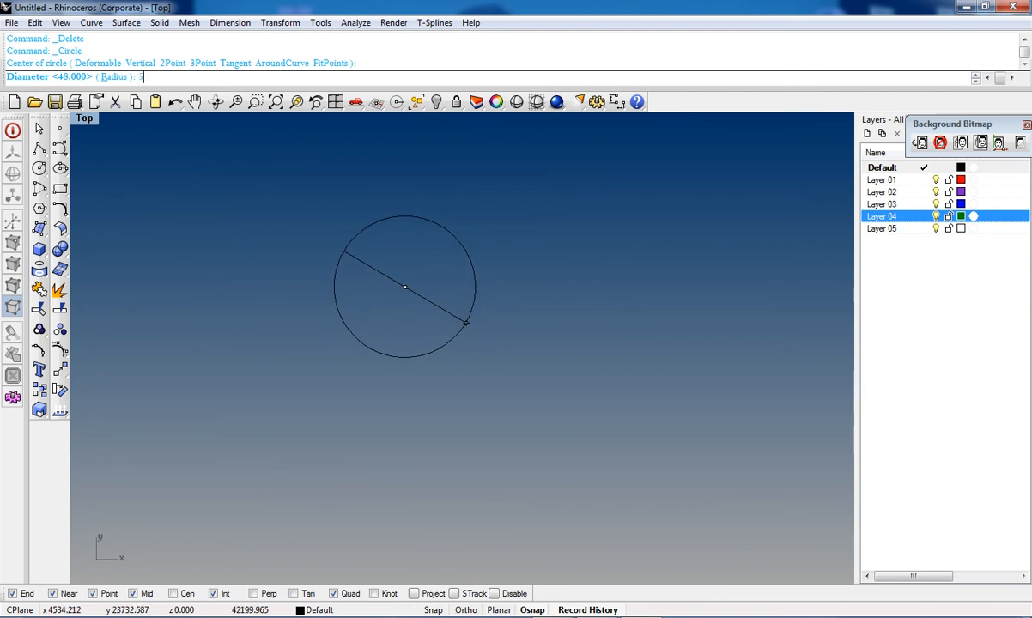
{"action": "key", "text": "Return"}
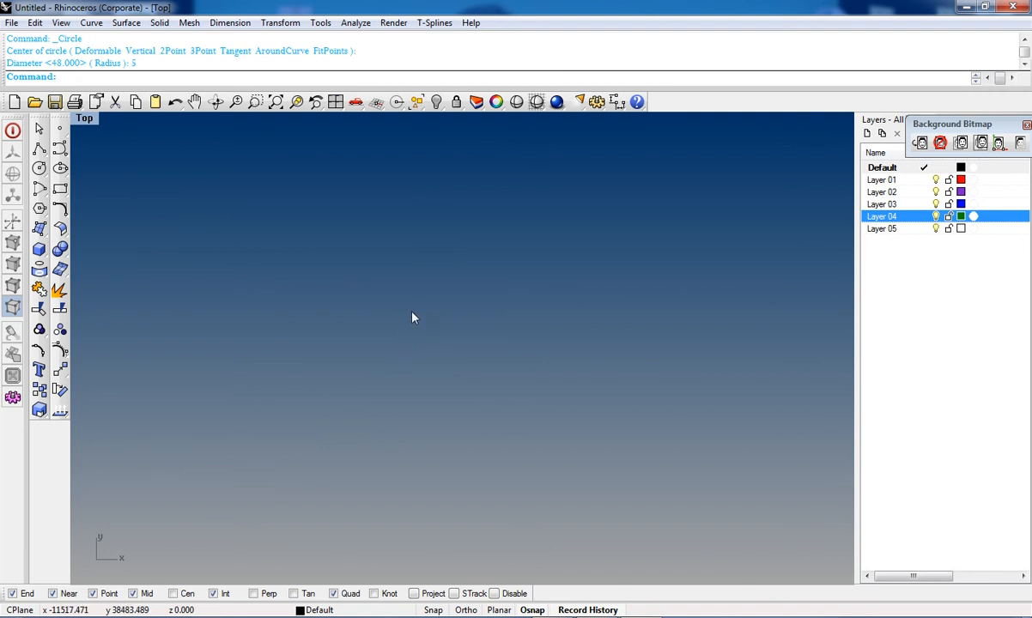
{"action": "left_click_drag", "start_coordinate": [381, 284], "coordinate": [472, 401]}
{"action": "key", "text": "Delete"}
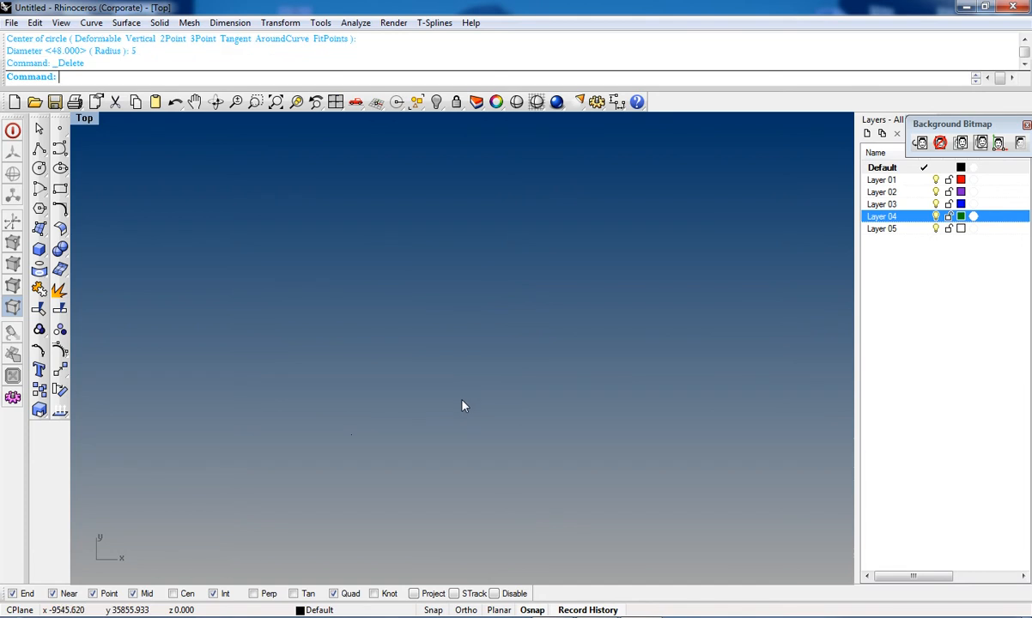
Step: Draw a circle by picking its centre and a point on its edge
{"action": "left_click", "coordinate": [39, 168]}
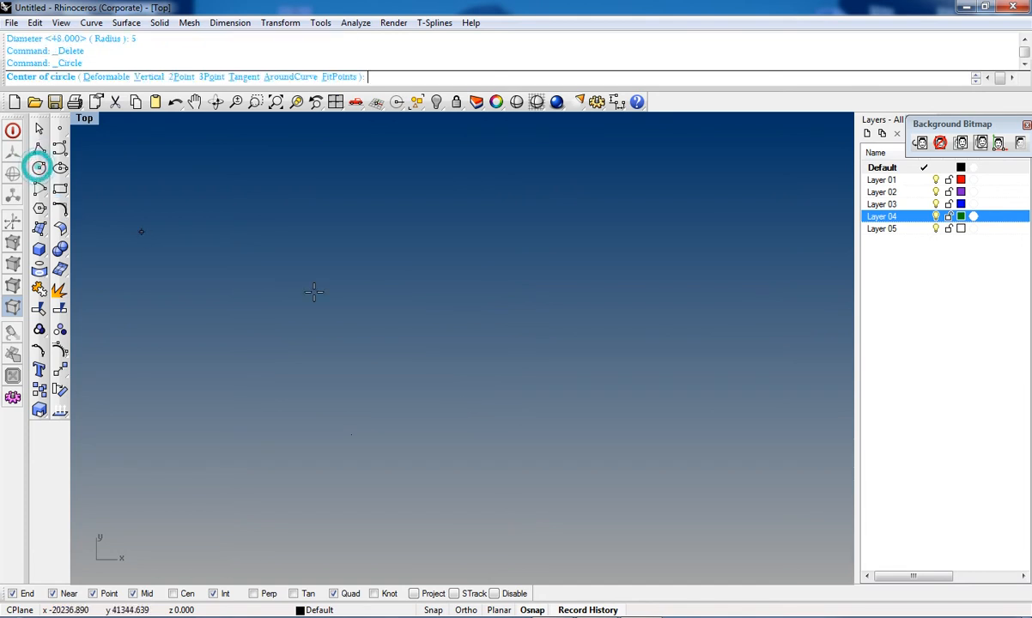
{"action": "left_click", "coordinate": [508, 372]}
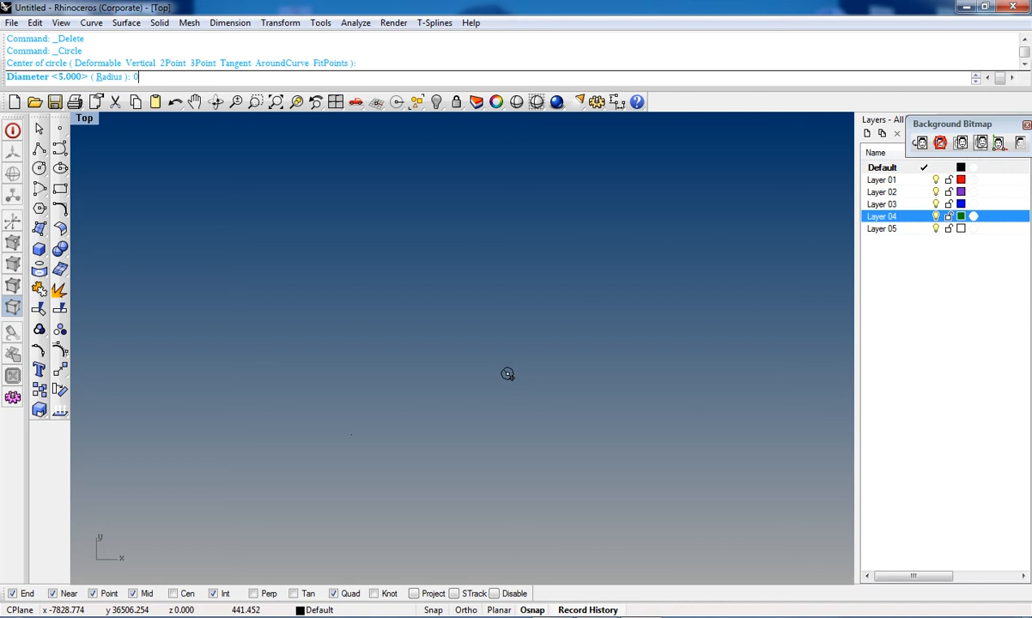
{"action": "left_click", "coordinate": [612, 436]}
{"action": "scroll", "coordinate": [613, 438], "scroll_direction": "down", "scroll_amount": 3}
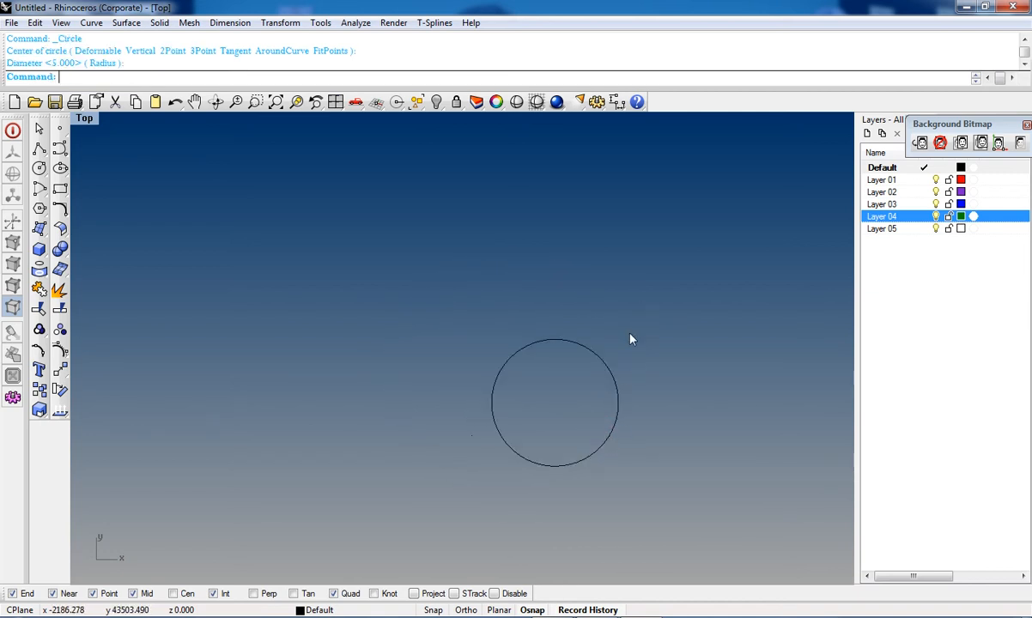
Step: Extrude the circle straight in the Perspective view, with BothSides set to Yes and Cap set to No
{"action": "left_click", "coordinate": [601, 361]}
{"action": "key", "text": "ctrl+F4"}
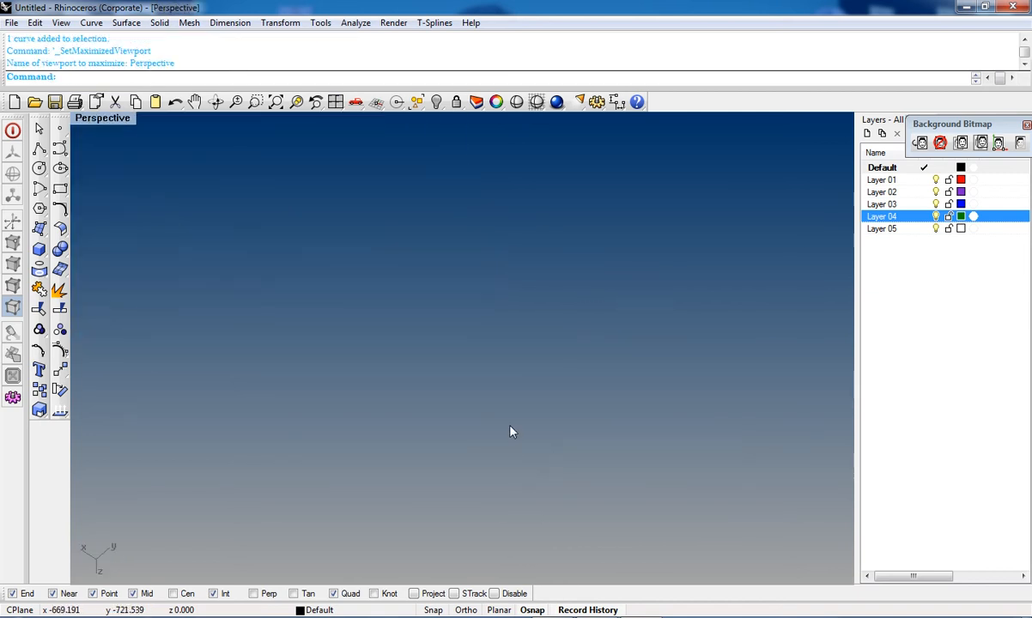
{"action": "right_click_drag", "start_coordinate": [713, 365], "coordinate": [497, 431], "text": "shift"}
{"action": "left_click", "coordinate": [38, 231]}
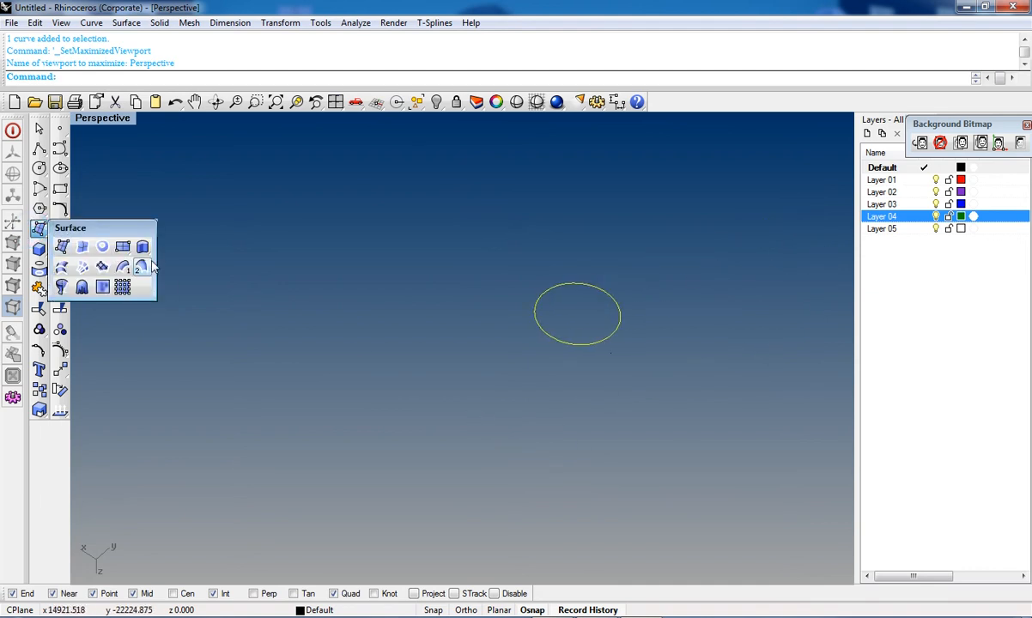
{"action": "left_click", "coordinate": [145, 242]}
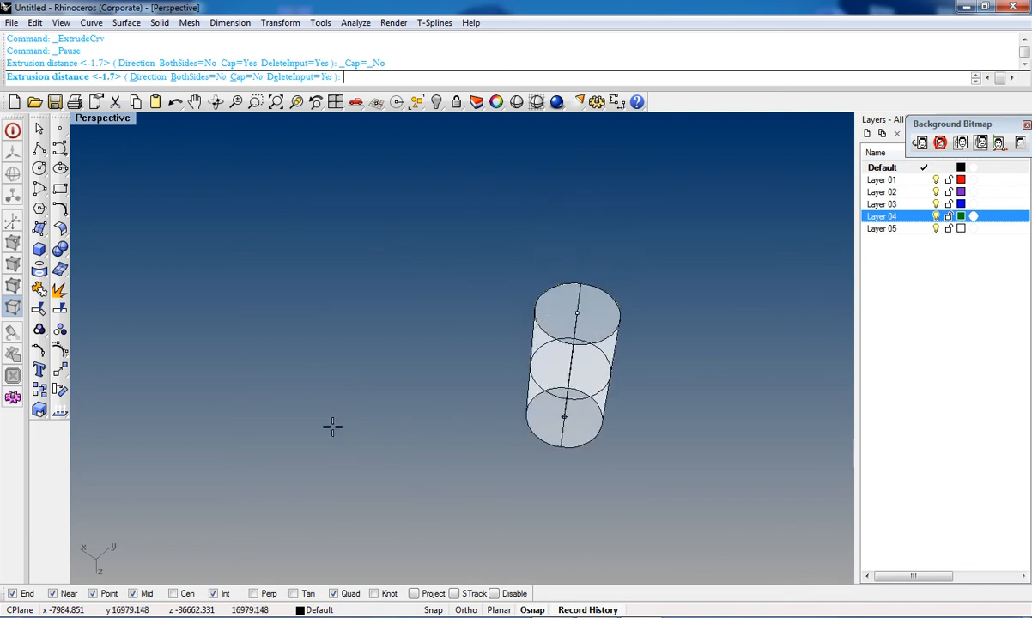
{"action": "left_click", "coordinate": [197, 79]}
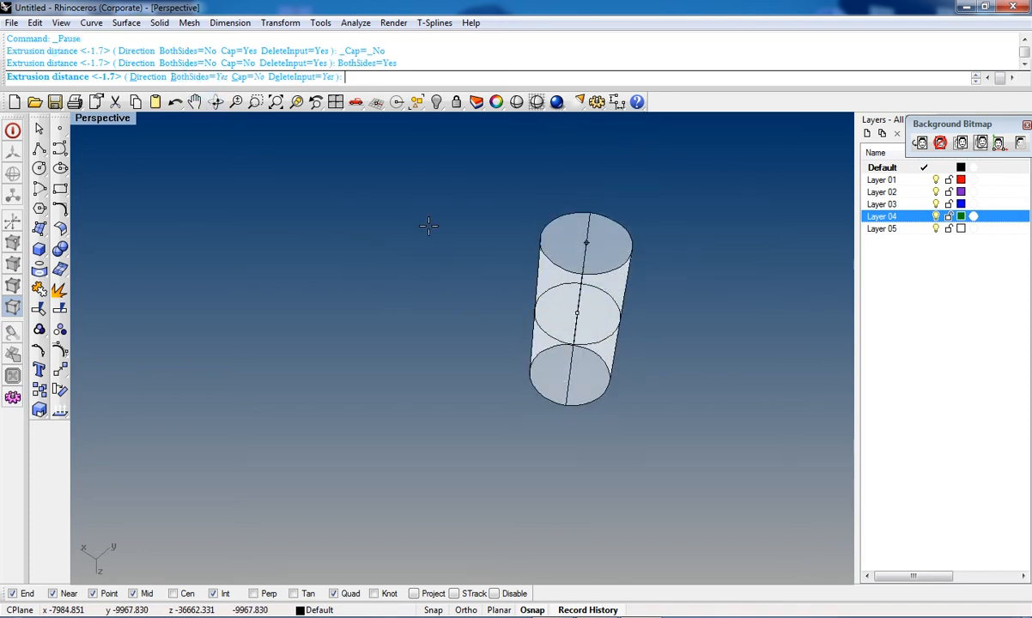
{"action": "right_click_drag", "start_coordinate": [431, 190], "coordinate": [373, 346]}
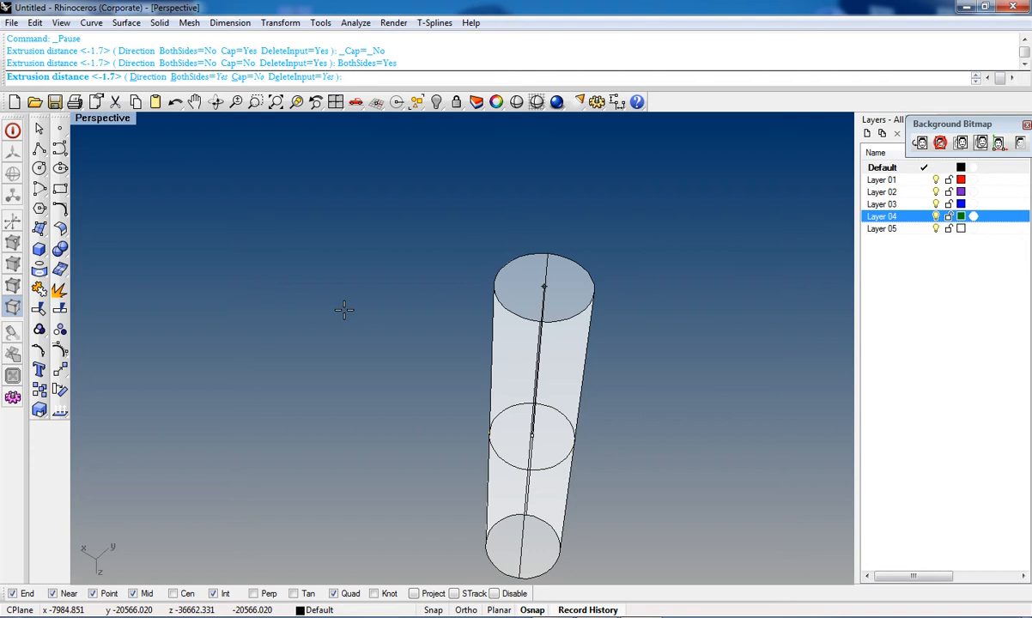
{"action": "left_click", "coordinate": [242, 76]}
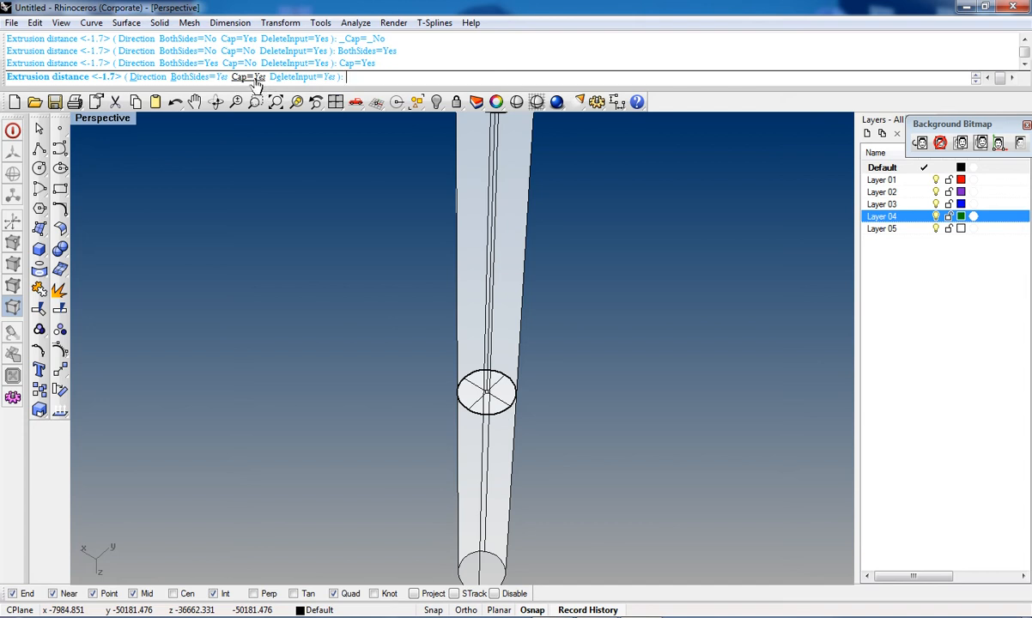
{"action": "left_click", "coordinate": [248, 77]}
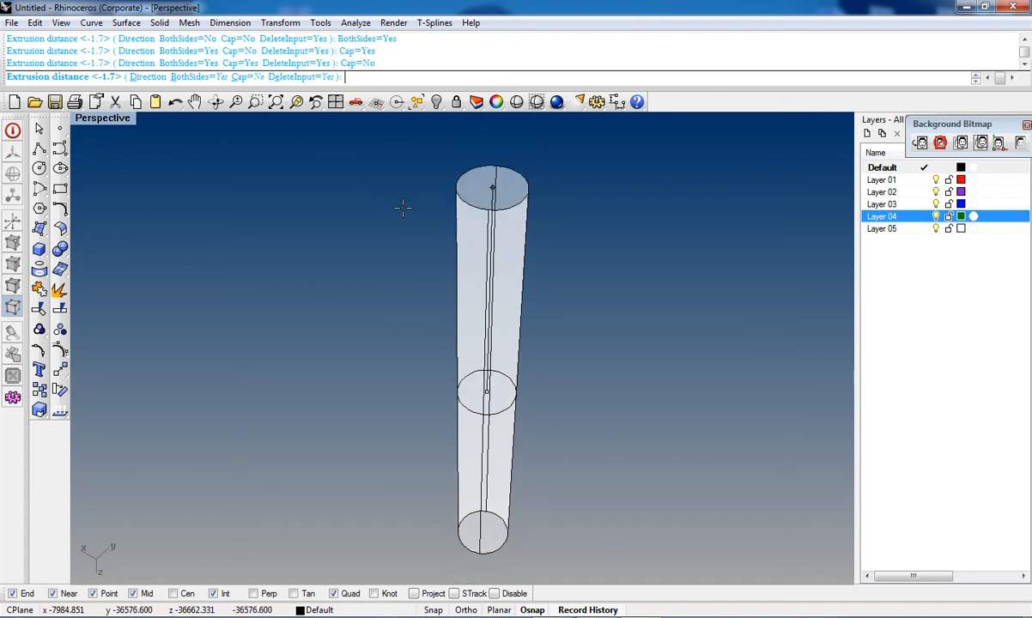
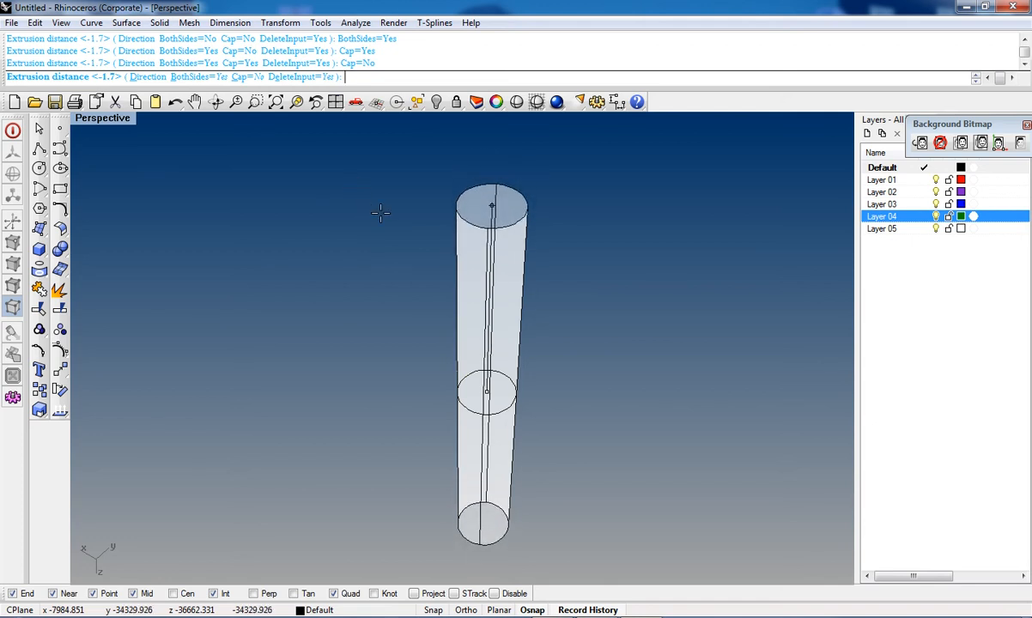
Step: Toggle DeleteInput to No and back to Yes, then set the extrusion length by picking a point
{"action": "left_click", "coordinate": [318, 80]}
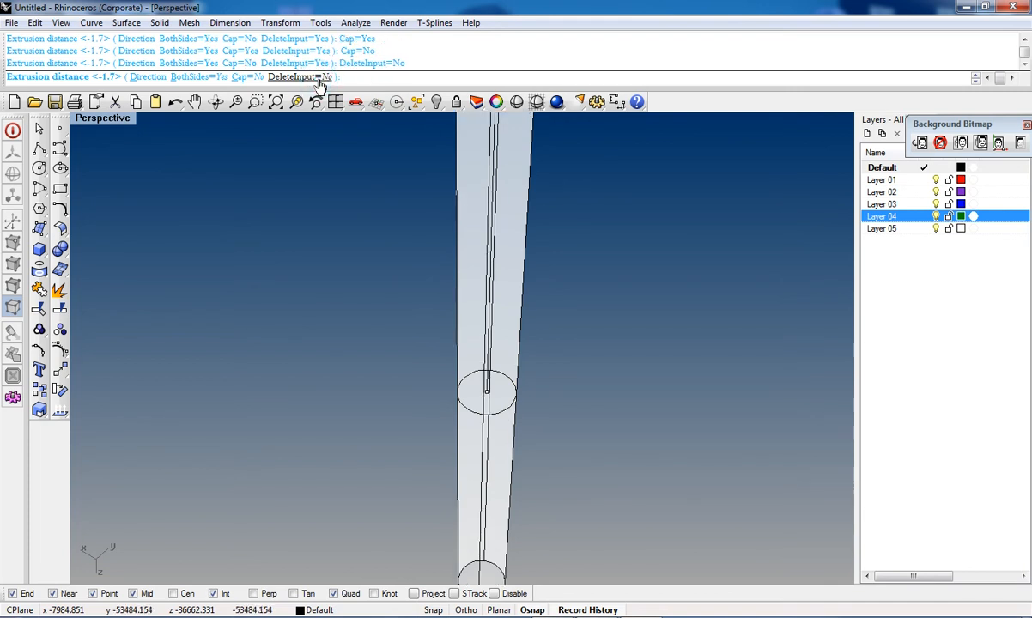
{"action": "left_click", "coordinate": [317, 79]}
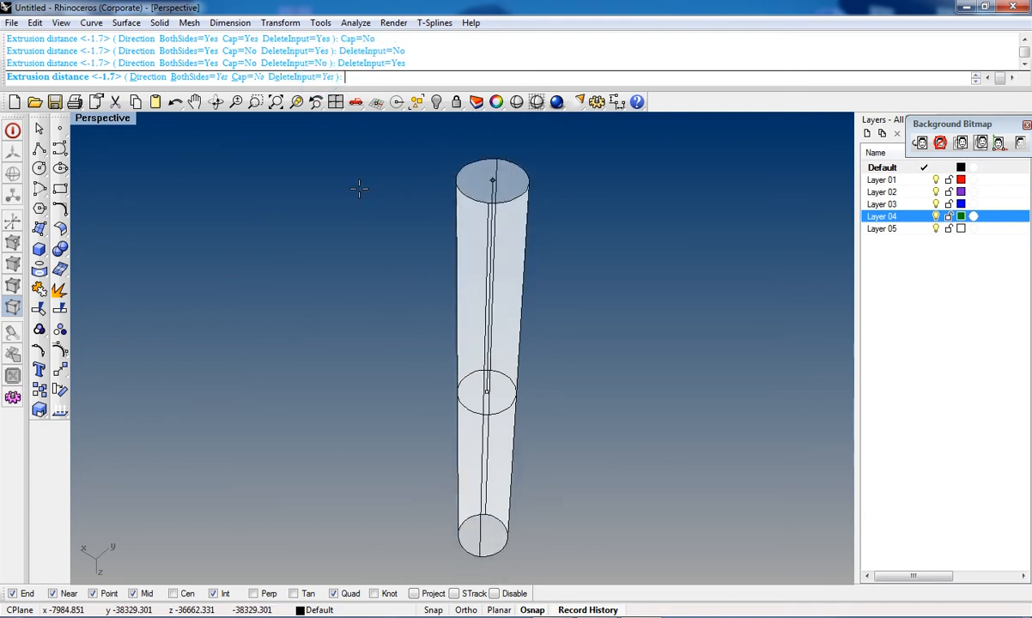
{"action": "left_click", "coordinate": [396, 288]}
Step: Orbit around the extruded tube to examine it from different angles
{"action": "mouse_move", "coordinate": [506, 297]}
{"action": "right_mouse_down"}
{"action": "mouse_move", "coordinate": [510, 371]}
{"action": "mouse_move", "coordinate": [488, 431]}
{"action": "mouse_move", "coordinate": [480, 397]}
{"action": "right_mouse_up"}
{"action": "right_click_drag", "start_coordinate": [510, 318], "coordinate": [470, 373]}
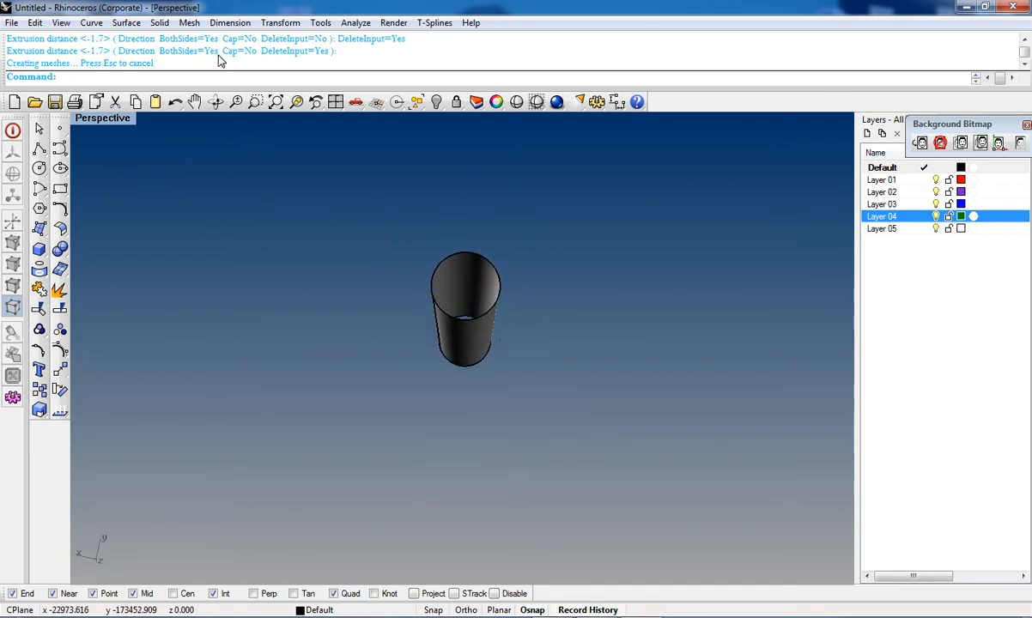
{"action": "right_click_drag", "start_coordinate": [500, 339], "coordinate": [491, 305]}
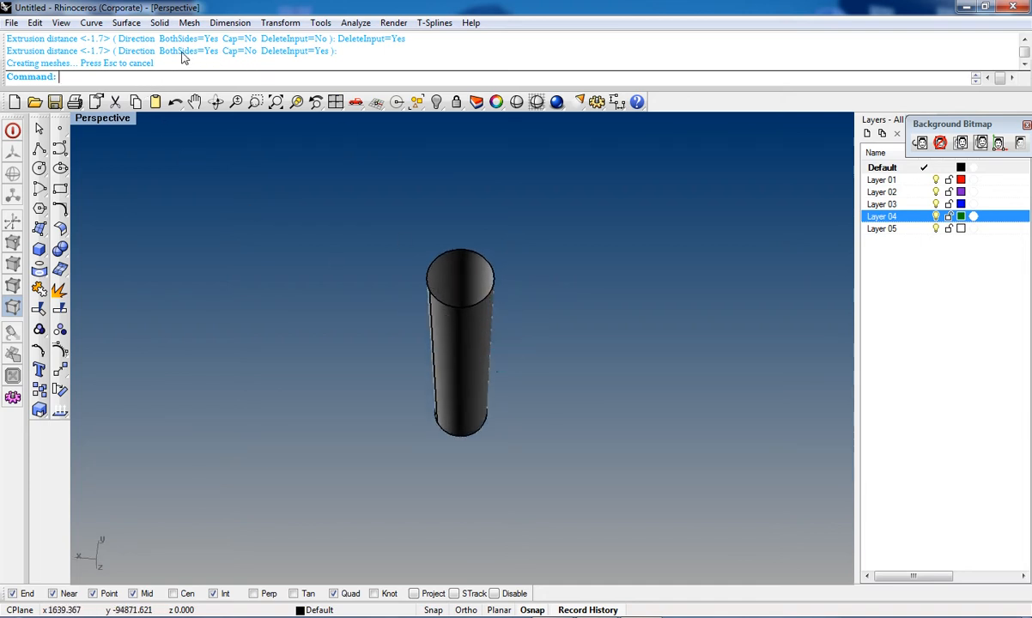
{"action": "right_click_drag", "start_coordinate": [526, 438], "coordinate": [457, 447]}
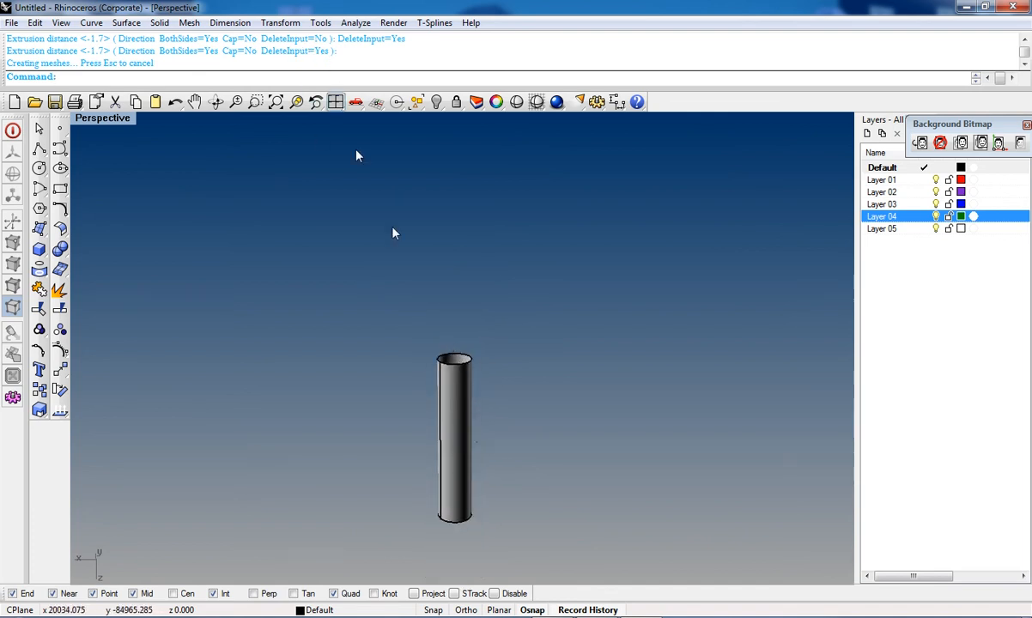
{"action": "right_click_drag", "start_coordinate": [482, 398], "coordinate": [470, 559]}
{"action": "right_click_drag", "start_coordinate": [443, 331], "coordinate": [465, 362]}
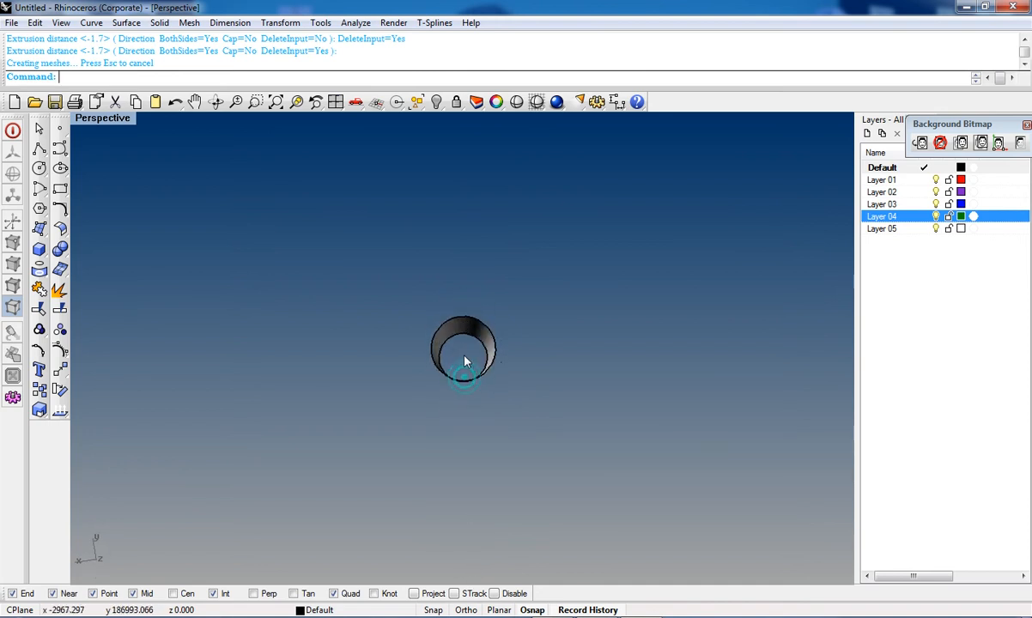
Step: Select the extruded tube and its circle and delete them
{"action": "right_click_drag", "start_coordinate": [467, 428], "coordinate": [350, 260]}
{"action": "left_click_drag", "start_coordinate": [345, 252], "coordinate": [684, 550]}
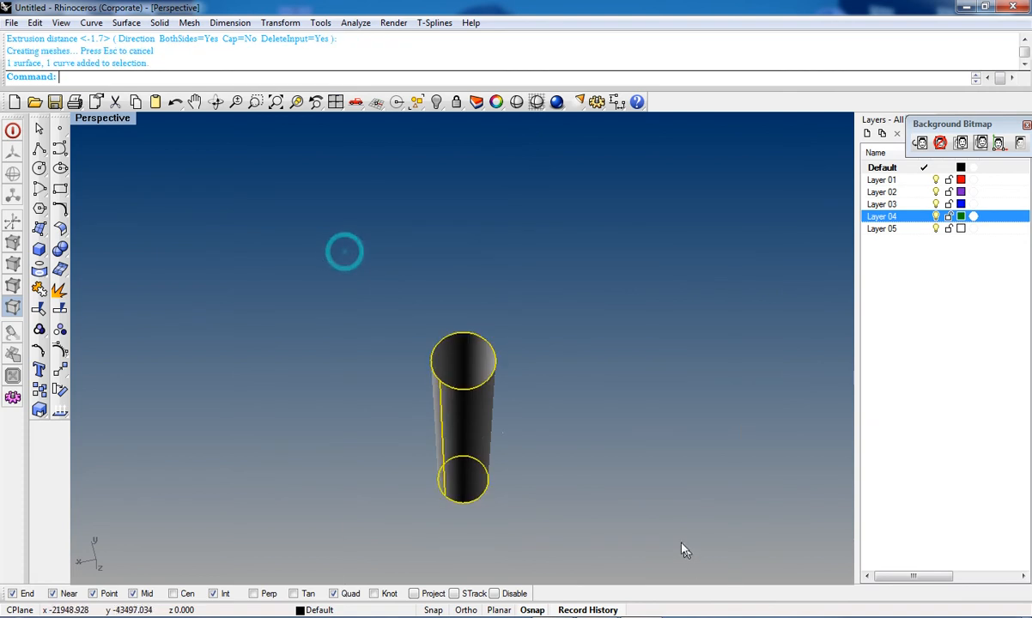
{"action": "key", "text": "Delete"}
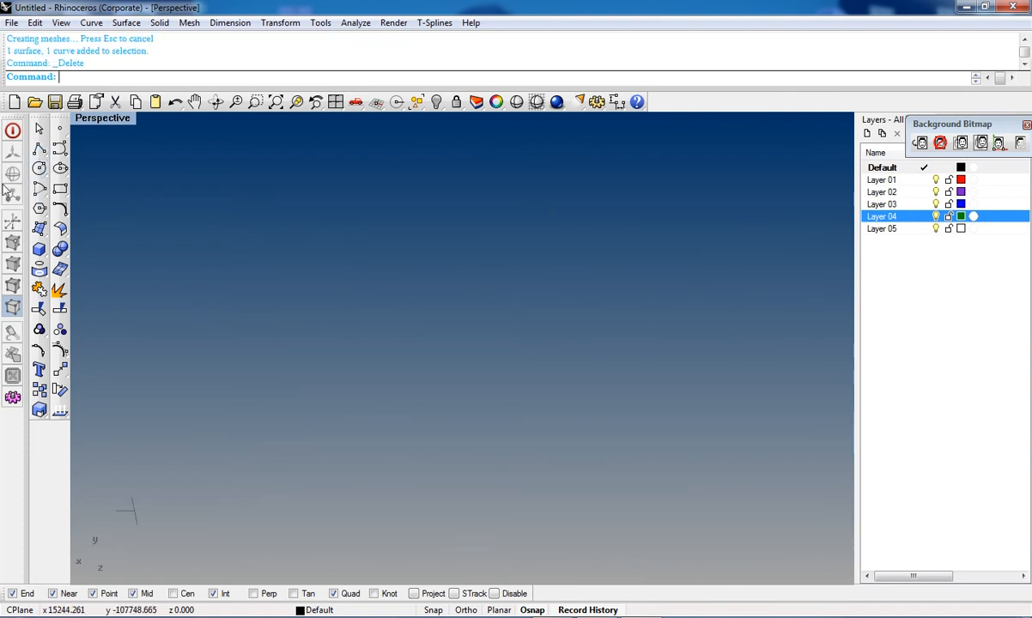
Step: Draw a circle in the Perspective view by picking its centre and a point on its edge
{"action": "left_click", "coordinate": [39, 168]}
{"action": "left_click", "coordinate": [482, 353]}
{"action": "scroll", "coordinate": [541, 410], "scroll_direction": "down", "scroll_amount": 8}
{"action": "left_click", "coordinate": [534, 411]}
{"action": "scroll", "coordinate": [540, 417], "scroll_direction": "up", "scroll_amount": 8}
{"action": "right_click_drag", "start_coordinate": [541, 411], "coordinate": [551, 436]}
{"action": "scroll", "coordinate": [551, 436], "scroll_direction": "down", "scroll_amount": 10}
{"action": "right_click_drag", "start_coordinate": [550, 517], "coordinate": [543, 448]}
{"action": "right_click_drag", "start_coordinate": [518, 407], "coordinate": [529, 342]}
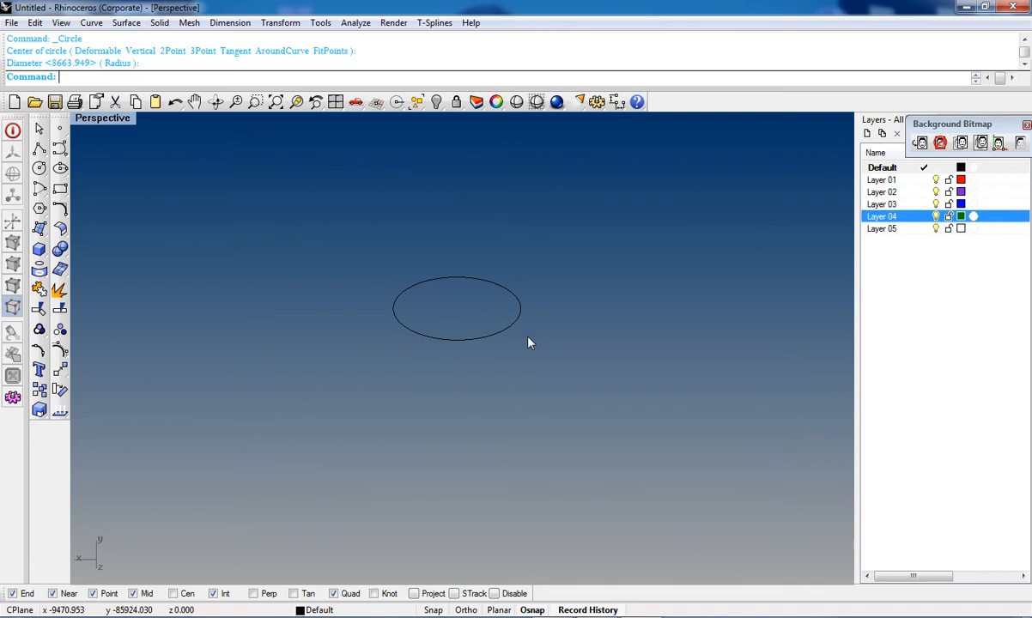
Step: Extrude the circle with BothSides set to No, Cap set to Yes and DeleteInput set to No
{"action": "left_click", "coordinate": [507, 311]}
{"action": "left_click_drag", "start_coordinate": [445, 295], "coordinate": [453, 362]}
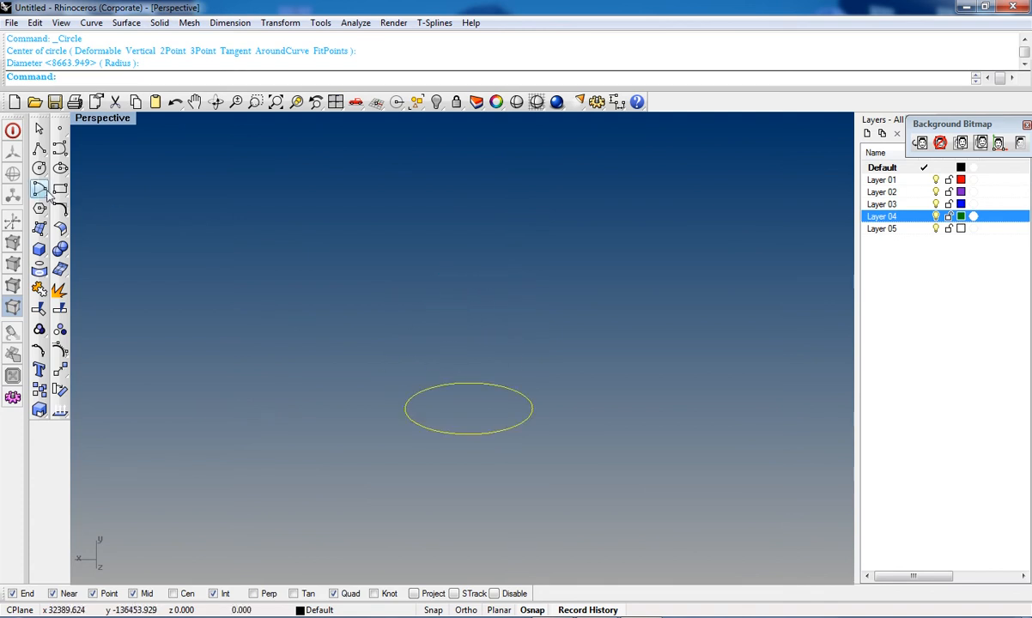
{"action": "left_click", "coordinate": [39, 228]}
{"action": "left_click", "coordinate": [143, 248]}
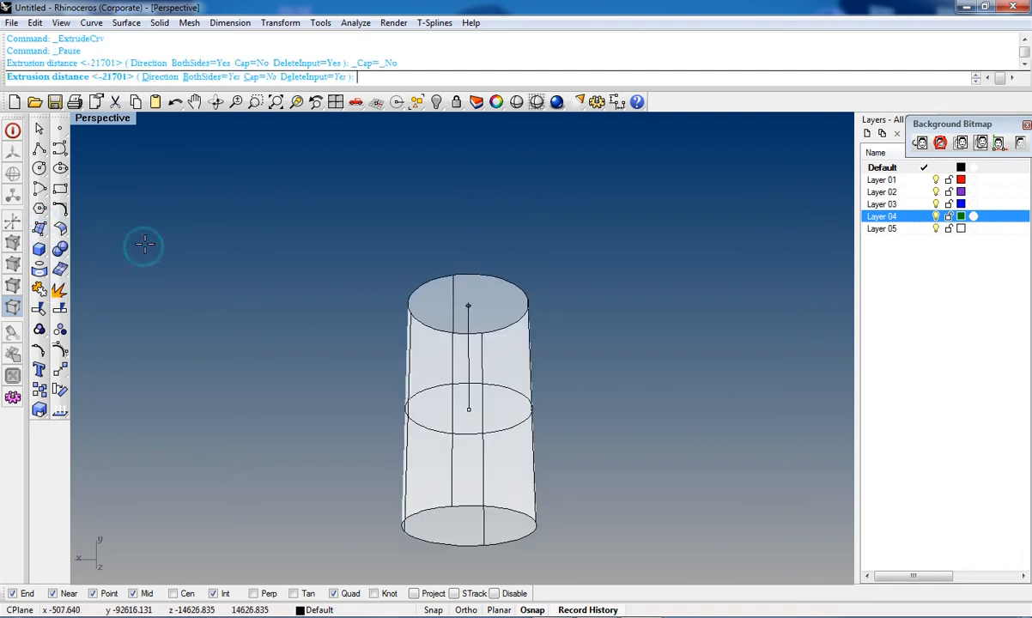
{"action": "left_click", "coordinate": [198, 77]}
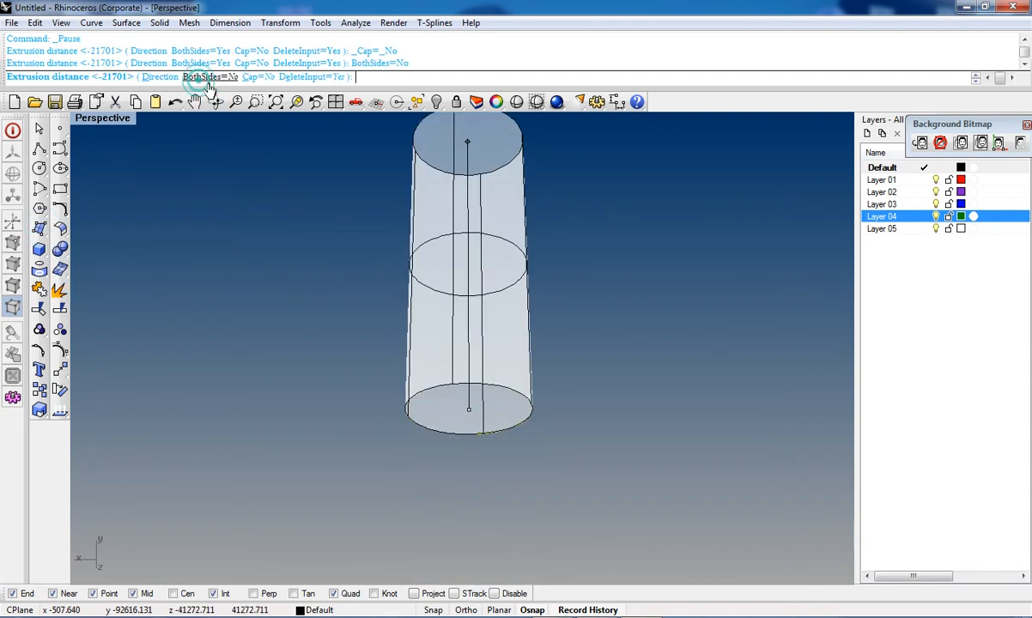
{"action": "left_click", "coordinate": [258, 77]}
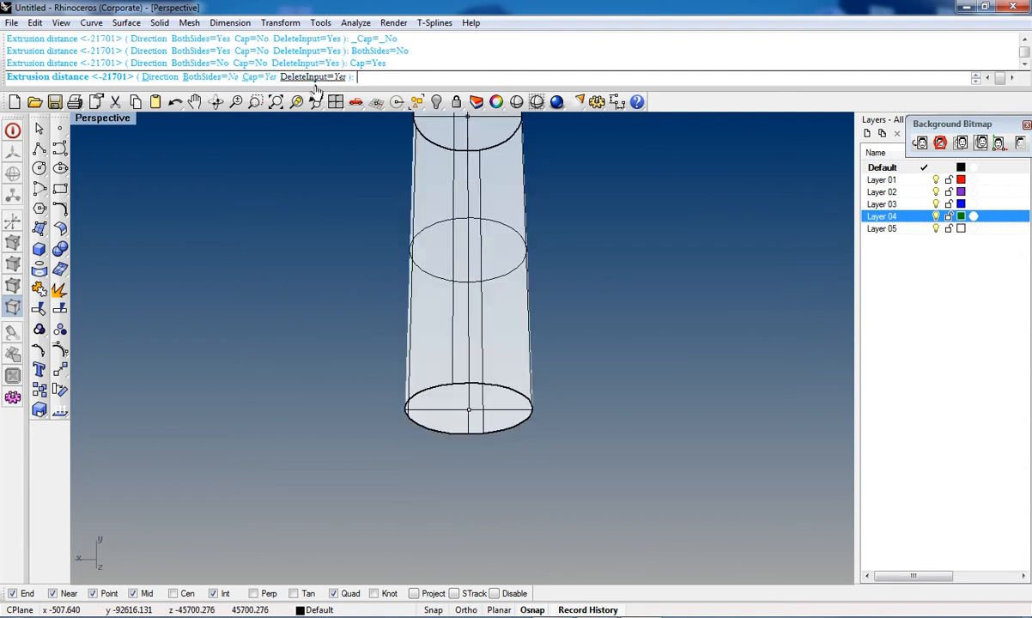
{"action": "left_click", "coordinate": [303, 77]}
{"action": "left_click", "coordinate": [316, 212]}
Step: Orbit and zoom around the capped cylinder to examine it
{"action": "mouse_move", "coordinate": [327, 228]}
{"action": "right_mouse_down"}
{"action": "mouse_move", "coordinate": [490, 411]}
{"action": "mouse_move", "coordinate": [481, 396]}
{"action": "mouse_move", "coordinate": [447, 417]}
{"action": "mouse_move", "coordinate": [450, 512]}
{"action": "mouse_move", "coordinate": [509, 456]}
{"action": "mouse_move", "coordinate": [467, 426]}
{"action": "mouse_move", "coordinate": [533, 321]}
{"action": "mouse_move", "coordinate": [477, 505]}
{"action": "mouse_move", "coordinate": [515, 469]}
{"action": "right_mouse_up"}
{"action": "left_click", "coordinate": [530, 403]}
{"action": "right_click_drag", "start_coordinate": [466, 436], "coordinate": [376, 294]}
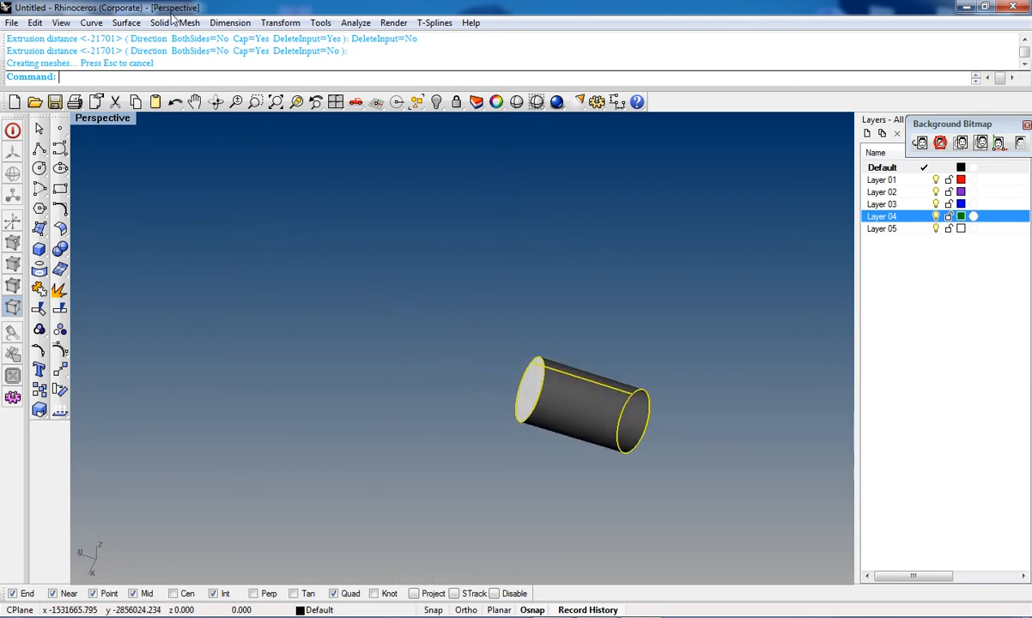
{"action": "key", "text": "Escape"}
{"action": "right_click_drag", "start_coordinate": [578, 409], "coordinate": [400, 388], "text": "shift"}
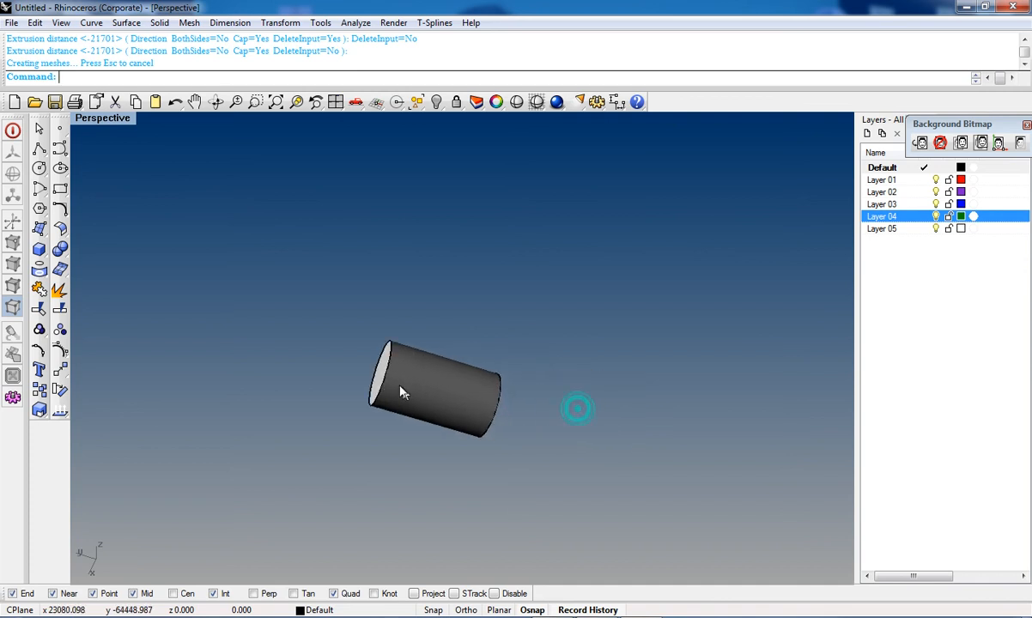
{"action": "scroll", "coordinate": [384, 367], "scroll_direction": "up", "scroll_amount": 5}
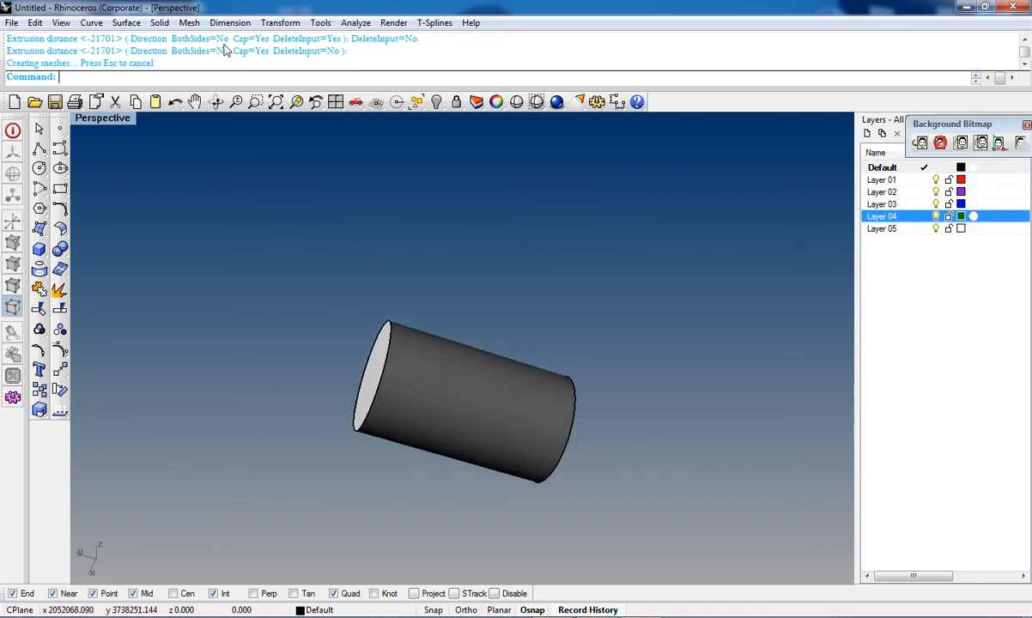
{"action": "right_click_drag", "start_coordinate": [397, 389], "coordinate": [335, 277]}
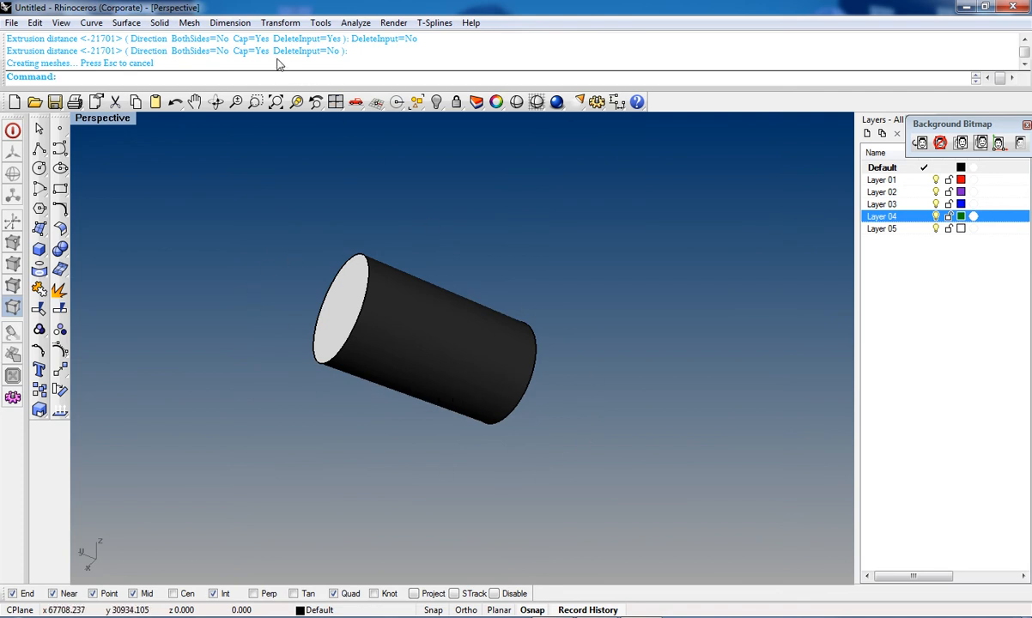
{"action": "right_click_drag", "start_coordinate": [299, 305], "coordinate": [380, 376]}
{"action": "right_click_drag", "start_coordinate": [256, 253], "coordinate": [451, 431], "text": "shift"}
{"action": "right_click_drag", "start_coordinate": [435, 348], "coordinate": [479, 428]}
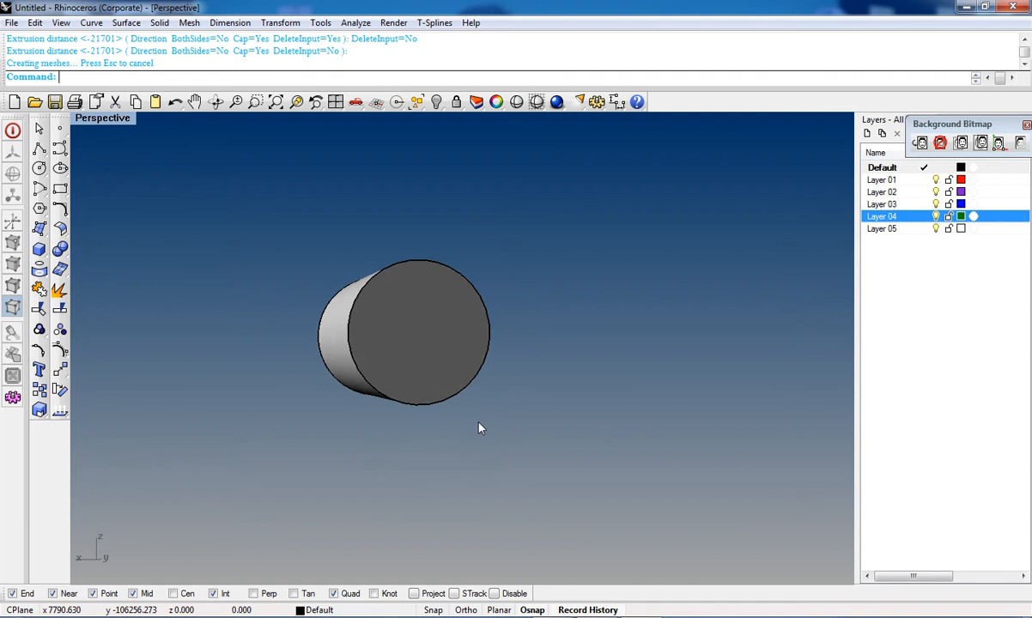
Step: Select the capped cylinder and its circle and delete them
{"action": "right_click_drag", "start_coordinate": [244, 299], "coordinate": [318, 355]}
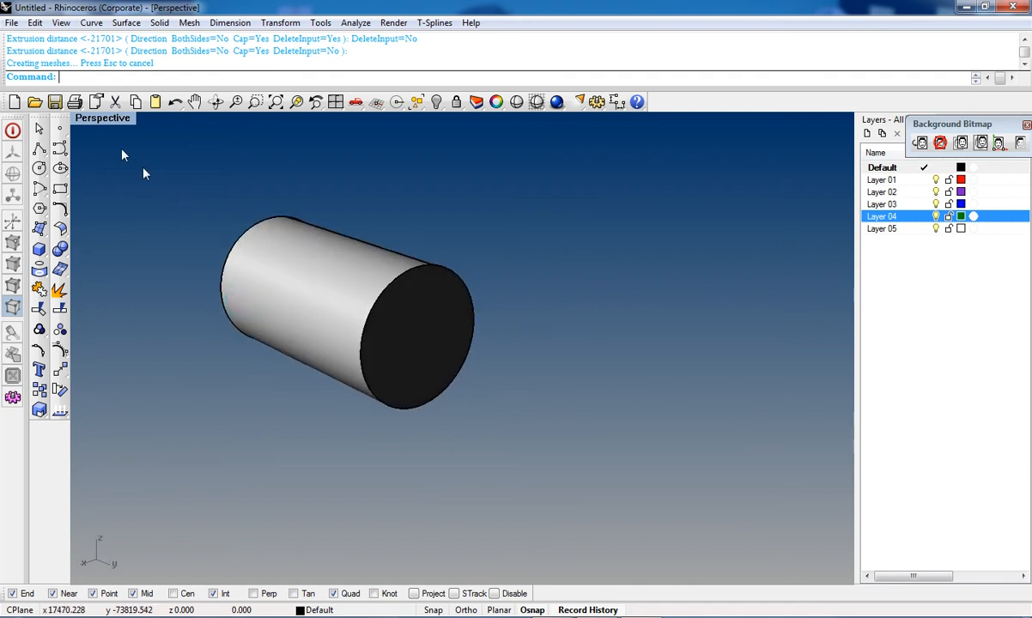
{"action": "left_click_drag", "start_coordinate": [131, 162], "coordinate": [601, 438]}
{"action": "key", "text": "Delete"}
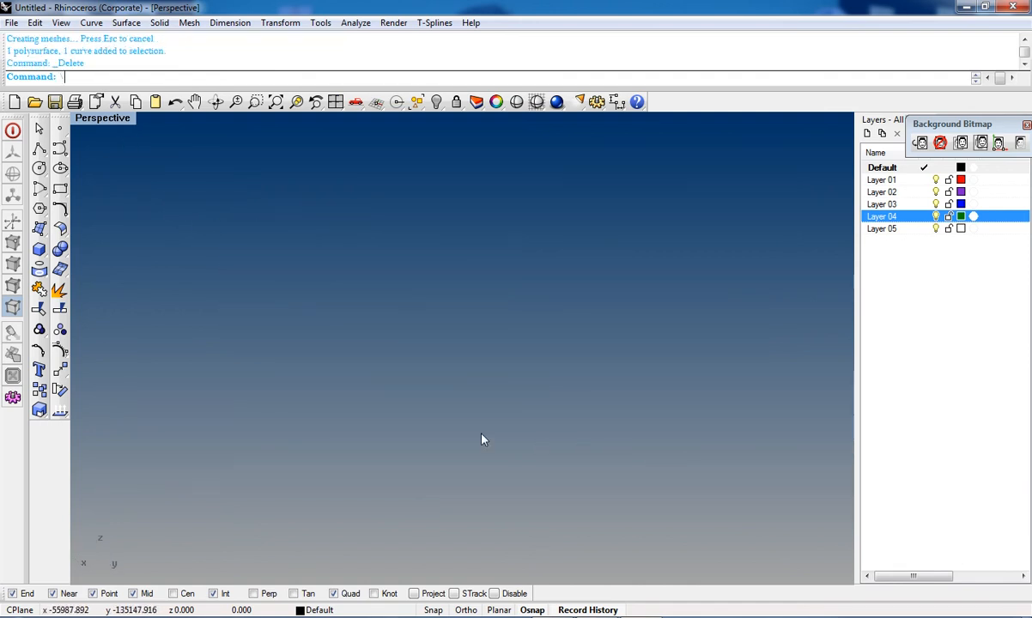
Step: Maximize the Top view and draw an arch-shaped interpolated curve through four points
{"action": "left_click", "coordinate": [43, 232]}
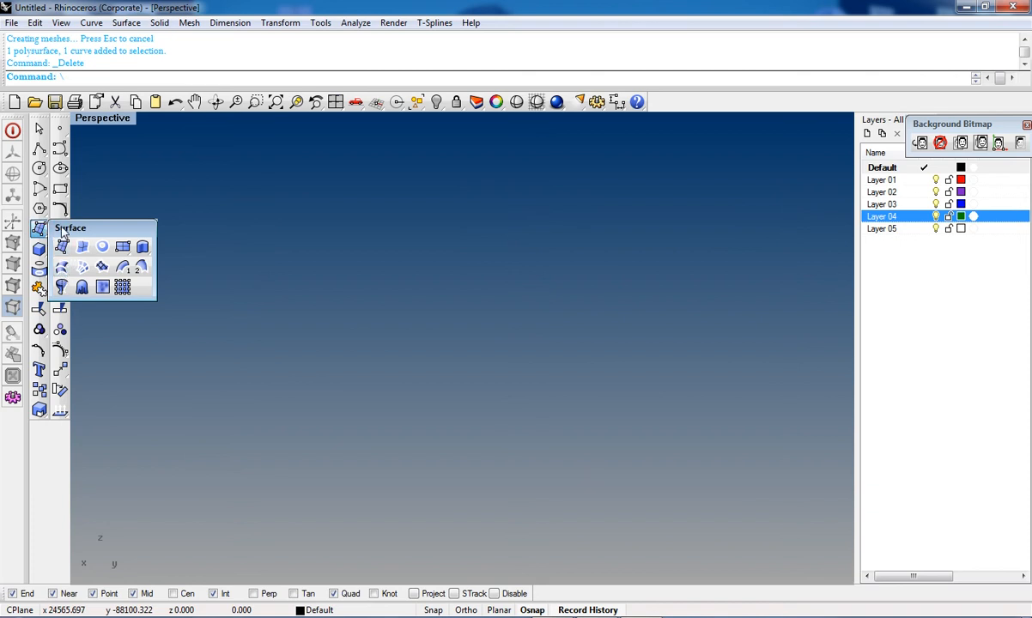
{"action": "key", "text": "ctrl+F1"}
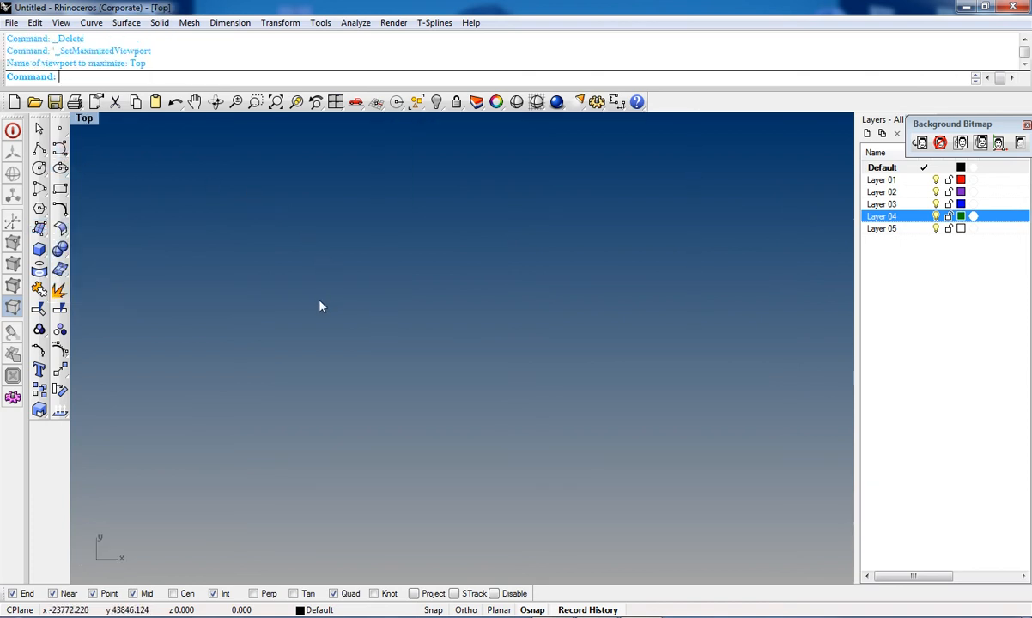
{"action": "left_click", "coordinate": [59, 149]}
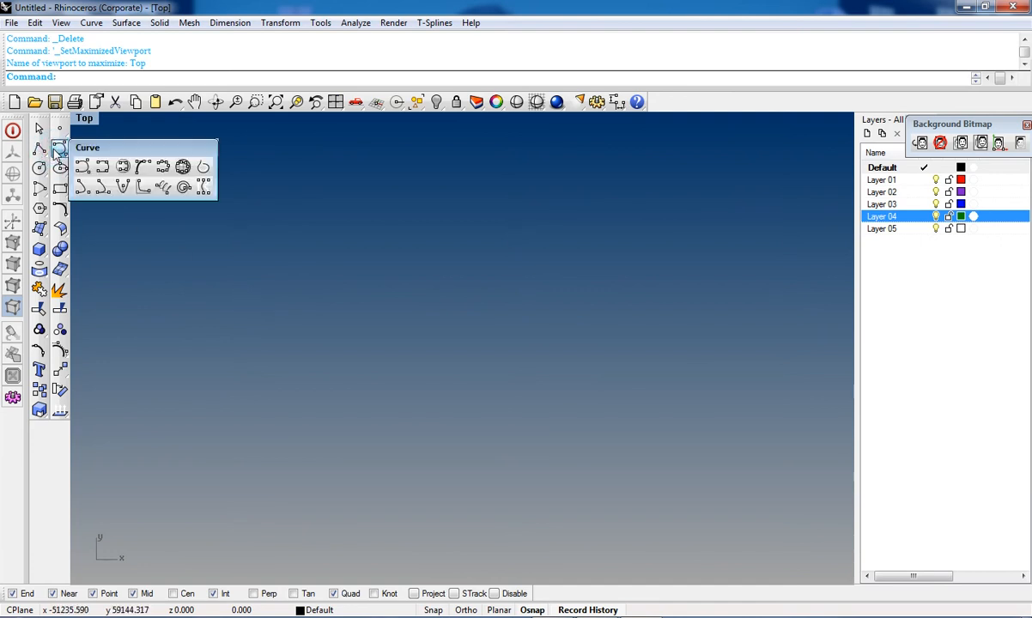
{"action": "left_click", "coordinate": [104, 168]}
{"action": "left_click", "coordinate": [233, 417]}
{"action": "left_click", "coordinate": [296, 354]}
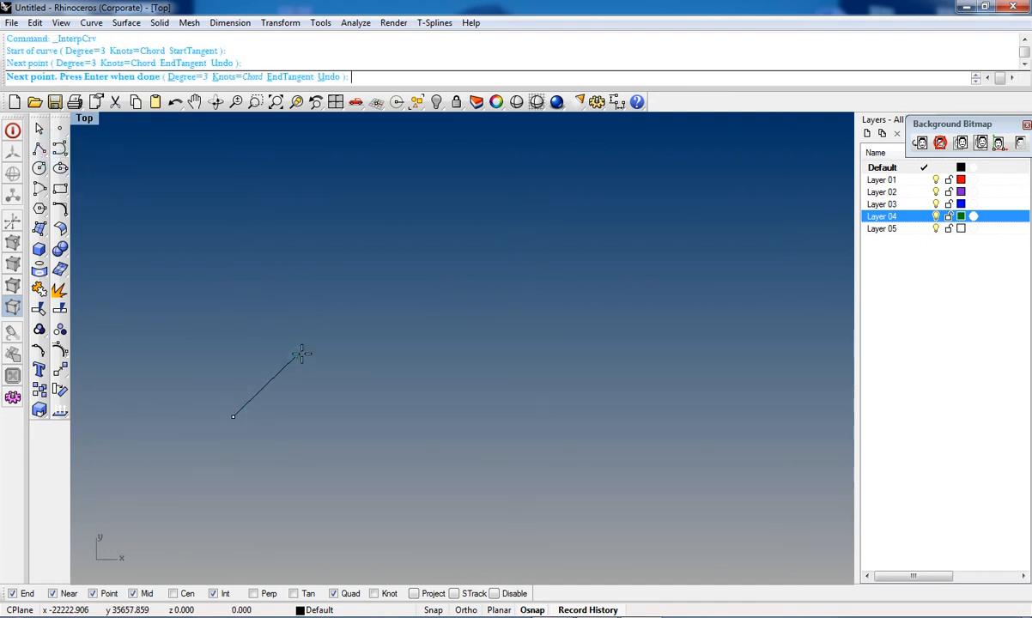
{"action": "left_click", "coordinate": [514, 332]}
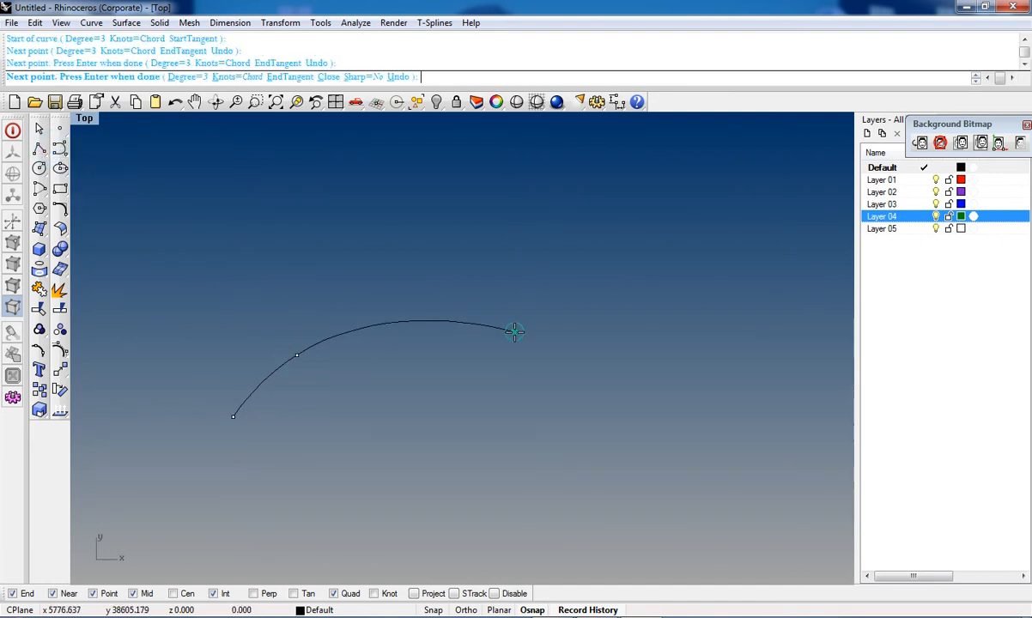
{"action": "left_click", "coordinate": [601, 389]}
{"action": "right_click", "coordinate": [577, 414]}
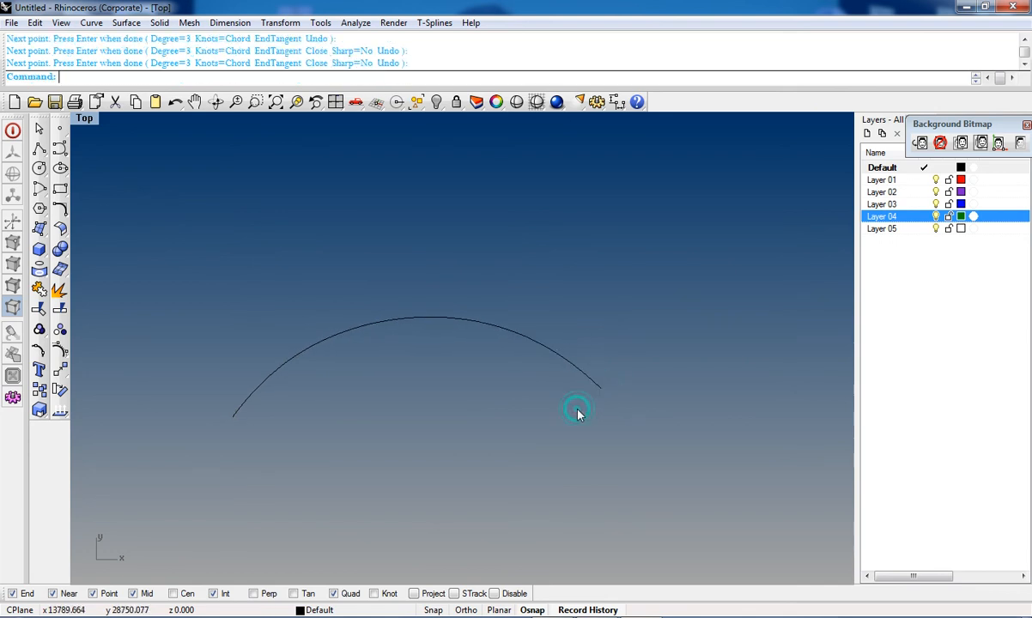
Step: Select the arch curve and start offsetting it with a distance of 2.5
{"action": "right_click", "coordinate": [280, 447]}
{"action": "key", "text": "Escape"}
{"action": "left_click_drag", "start_coordinate": [539, 227], "coordinate": [448, 367]}
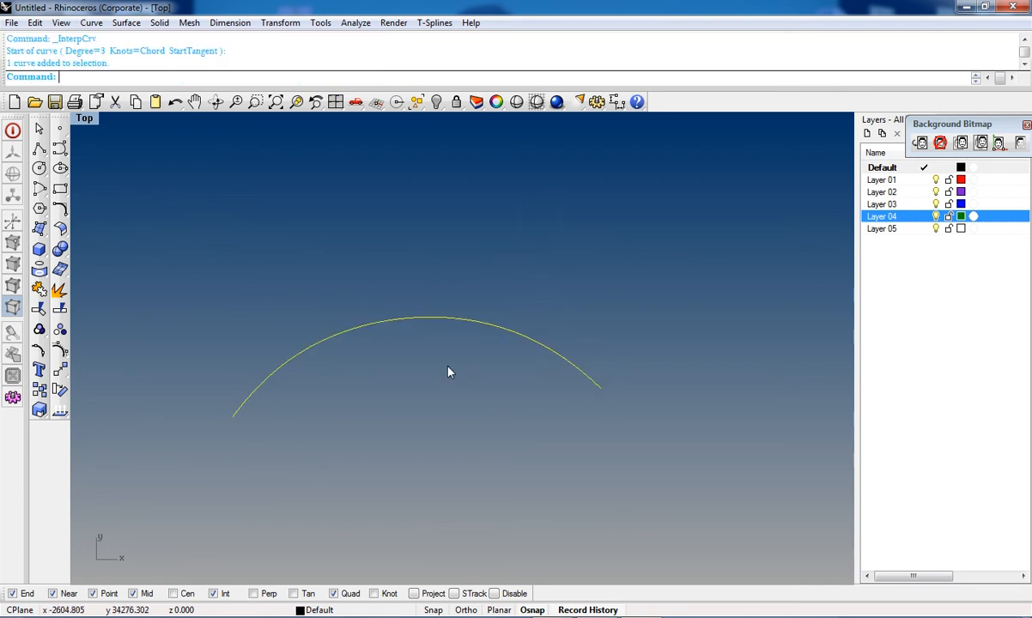
{"action": "key", "text": "F12"}
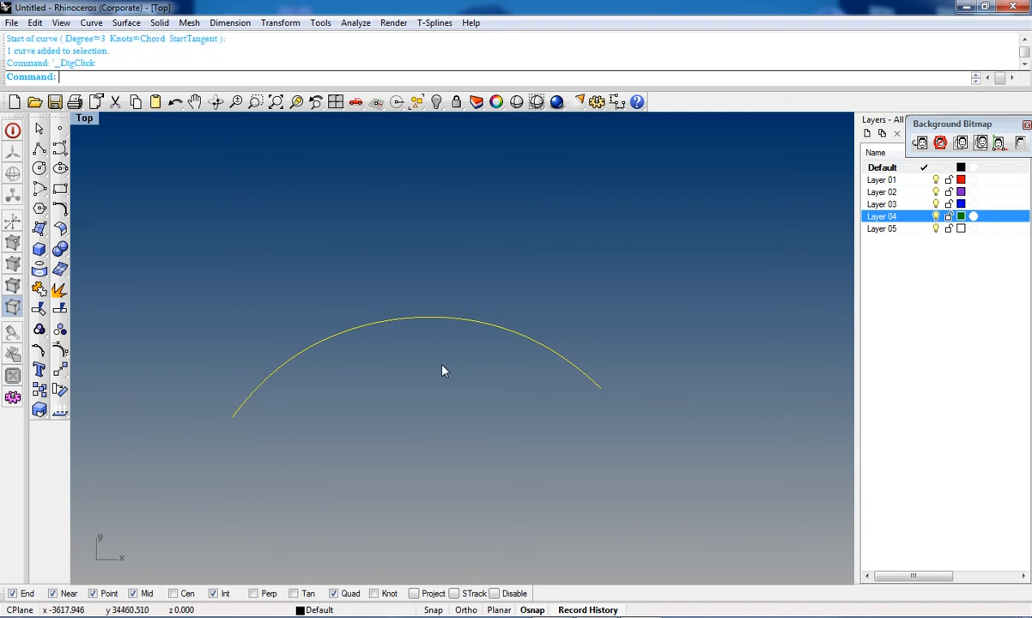
{"action": "left_click", "coordinate": [59, 210]}
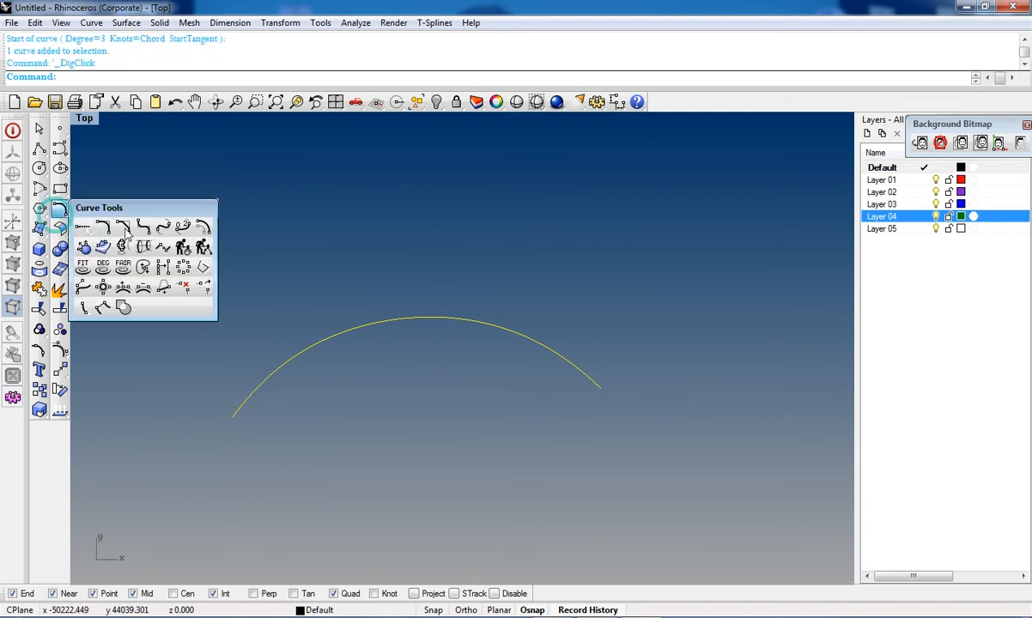
{"action": "left_click", "coordinate": [194, 216]}
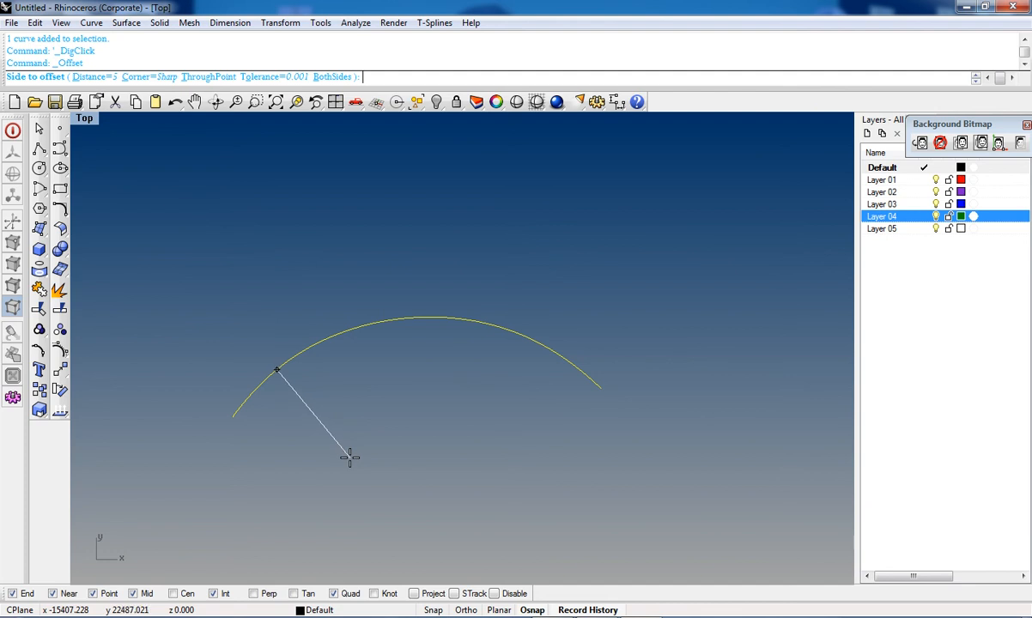
{"action": "type", "text": "2"}
{"action": "key", "text": "Return"}
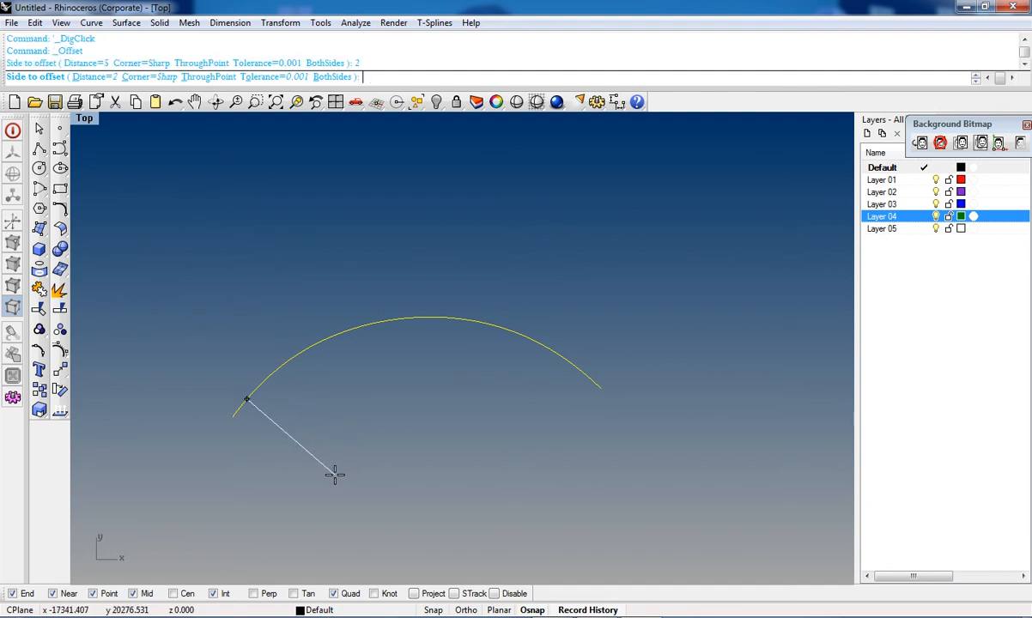
{"action": "type", "text": "2"}
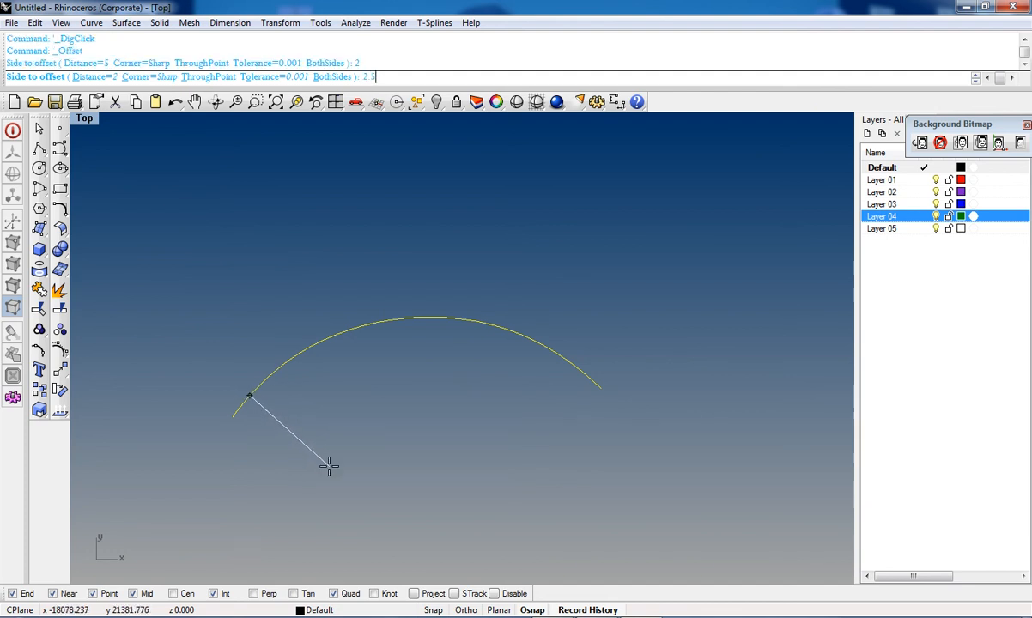
{"action": "type", "text": ".5"}
{"action": "key", "text": "Return"}
{"action": "scroll", "coordinate": [330, 398], "scroll_direction": "up", "scroll_amount": 4}
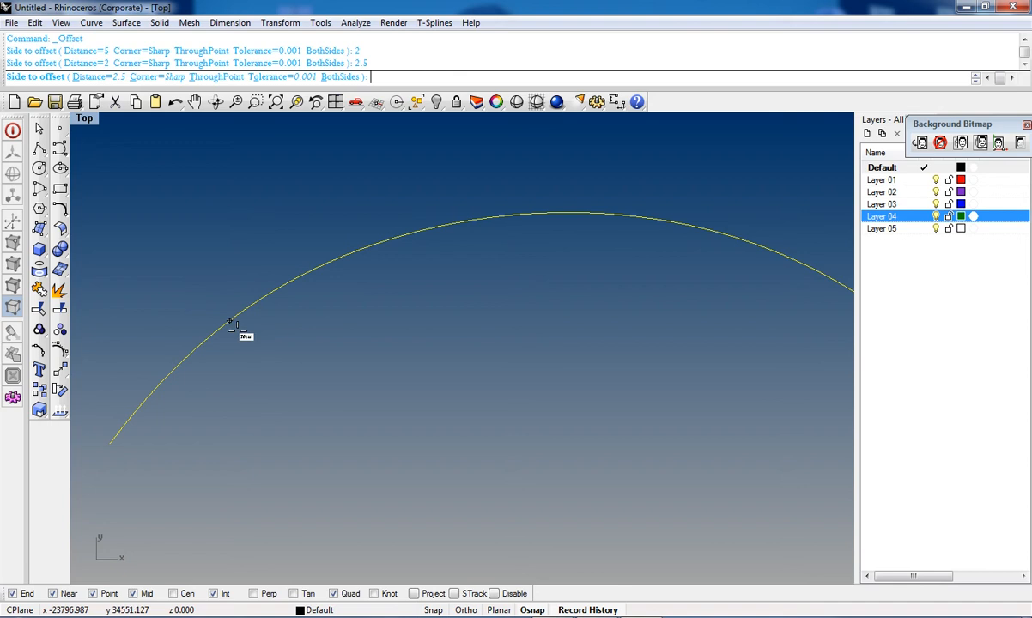
{"action": "left_click", "coordinate": [222, 76]}
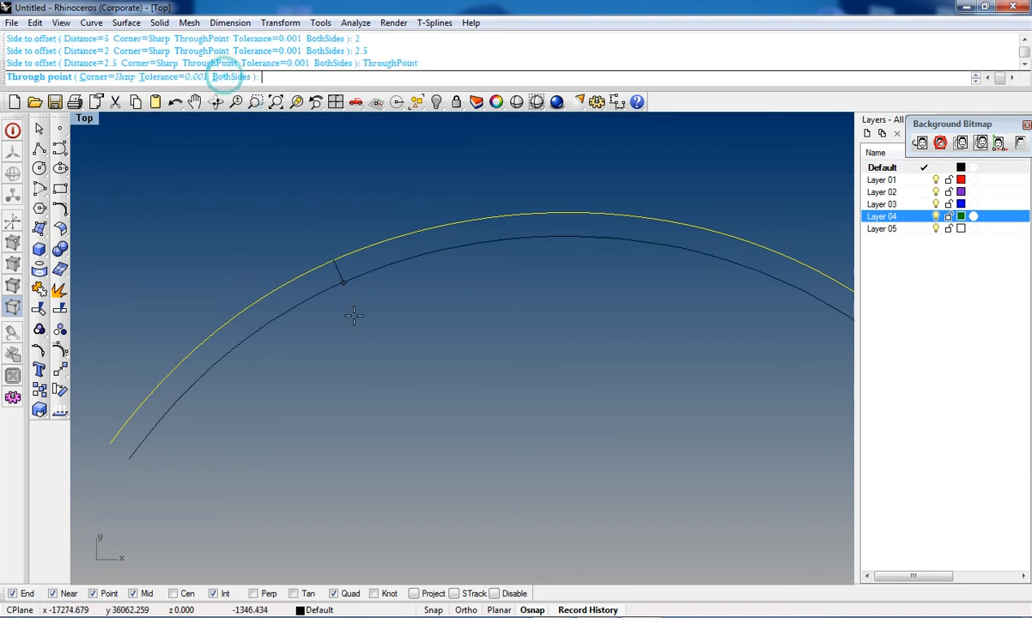
{"action": "scroll", "coordinate": [342, 347], "scroll_direction": "down", "scroll_amount": 1}
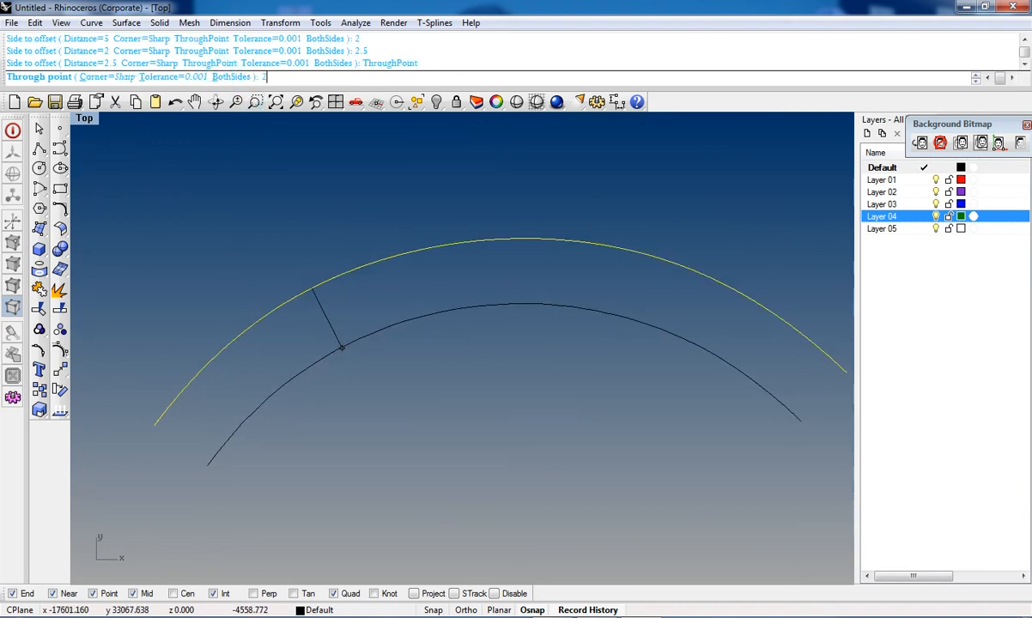
{"action": "key", "text": "Return"}
{"action": "scroll", "coordinate": [342, 347], "scroll_direction": "down", "scroll_amount": 6}
{"action": "left_click", "coordinate": [368, 364]}
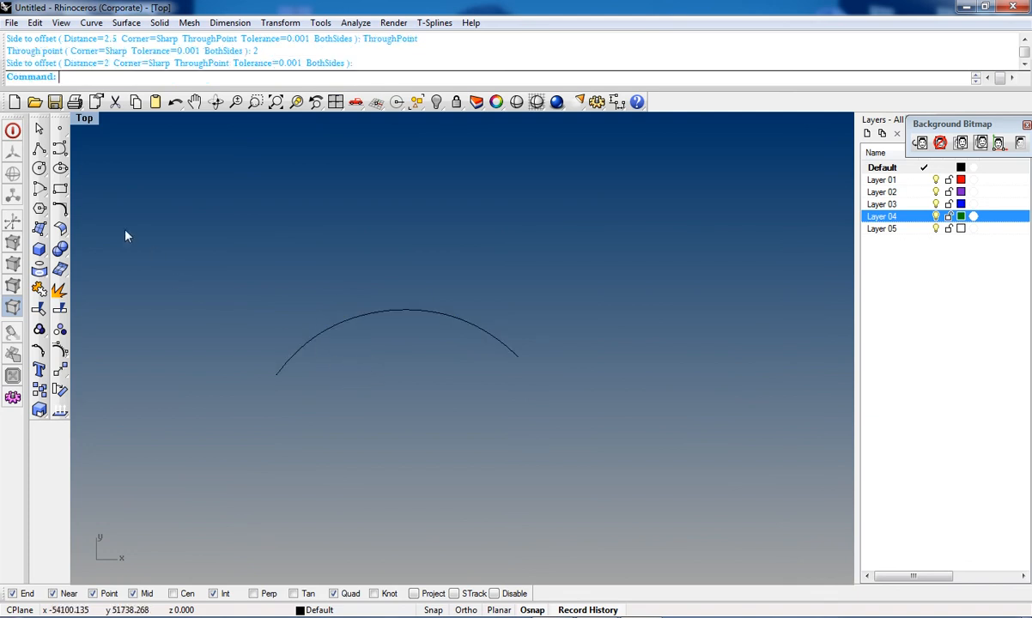
{"action": "left_click", "coordinate": [38, 128]}
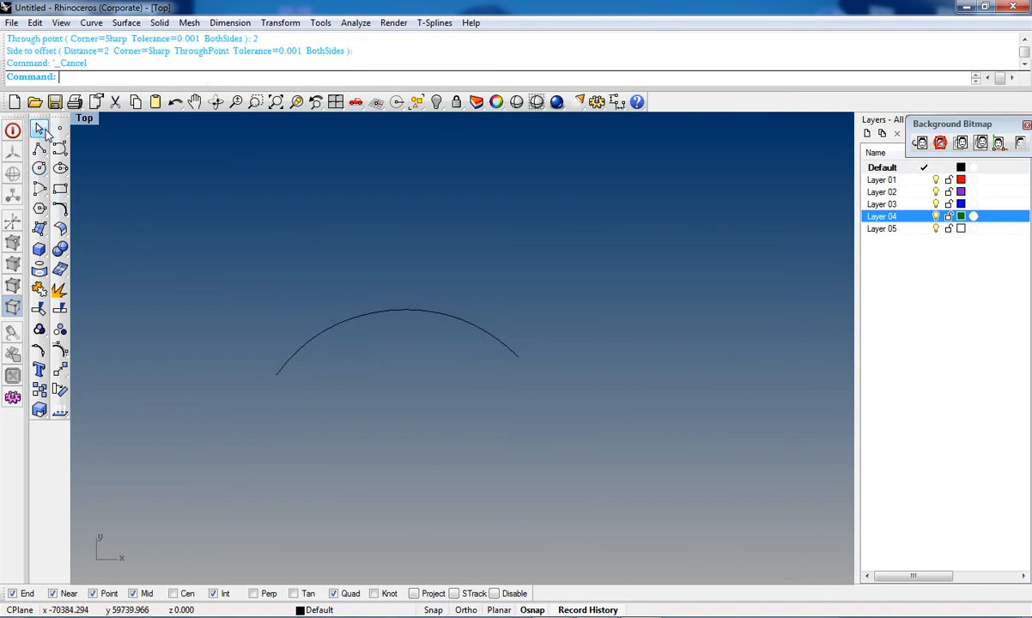
Step: Offset the arch curve by a distance of 5 to one side
{"action": "left_click", "coordinate": [63, 215]}
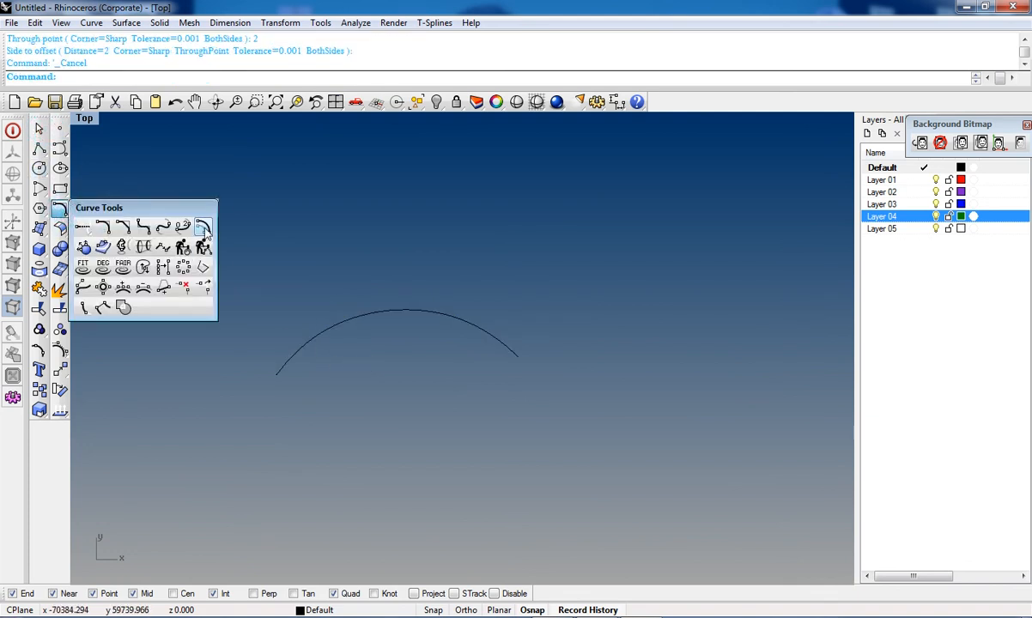
{"action": "left_click", "coordinate": [200, 224]}
{"action": "scroll", "coordinate": [357, 326], "scroll_direction": "up", "scroll_amount": 2}
{"action": "left_click", "coordinate": [359, 315]}
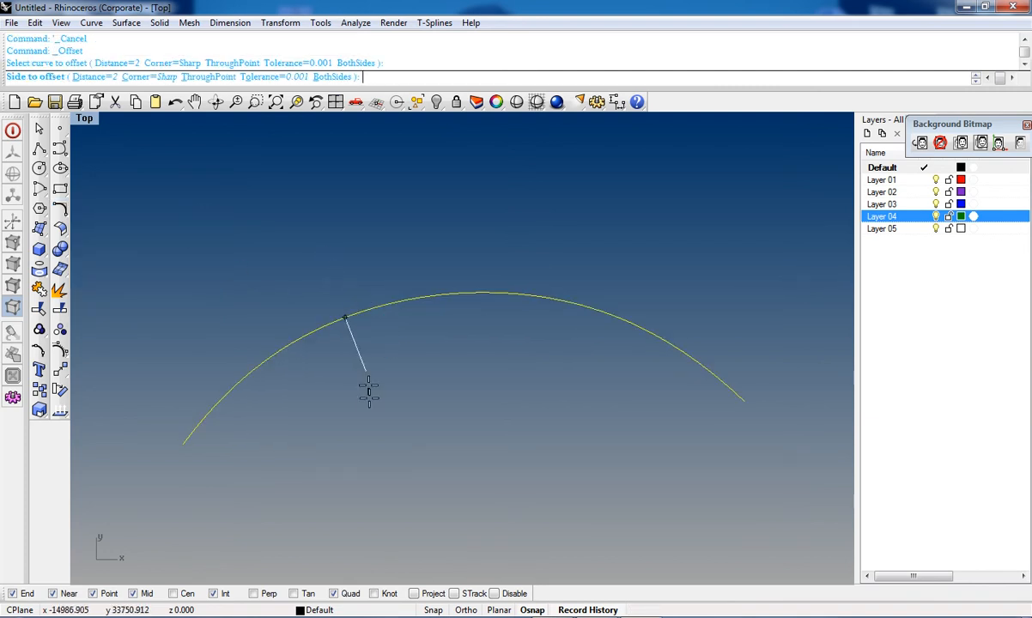
{"action": "type", "text": "5"}
{"action": "key", "text": "Return"}
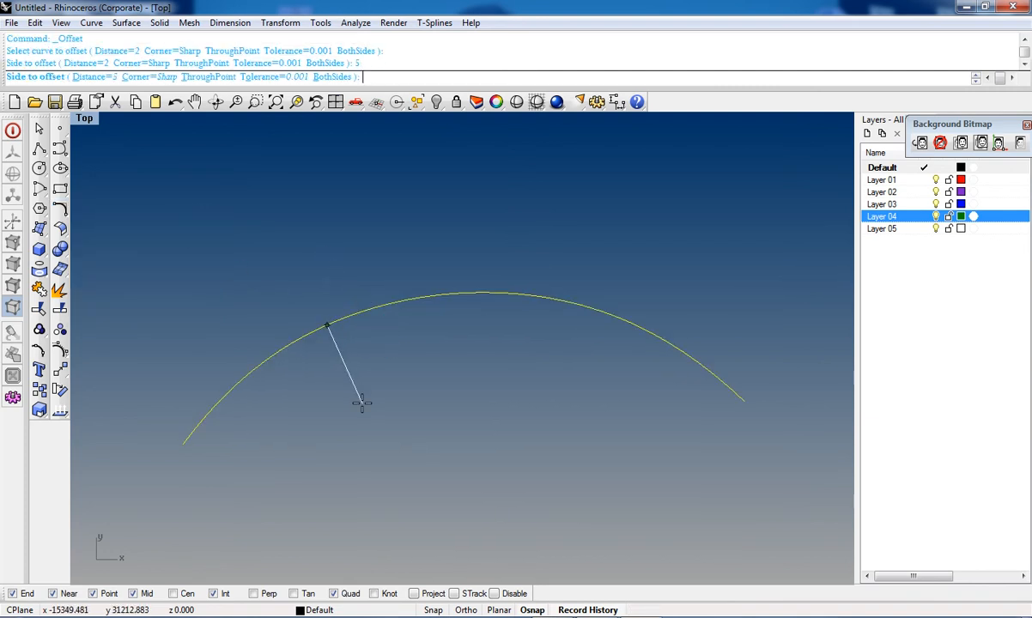
{"action": "left_click", "coordinate": [351, 262]}
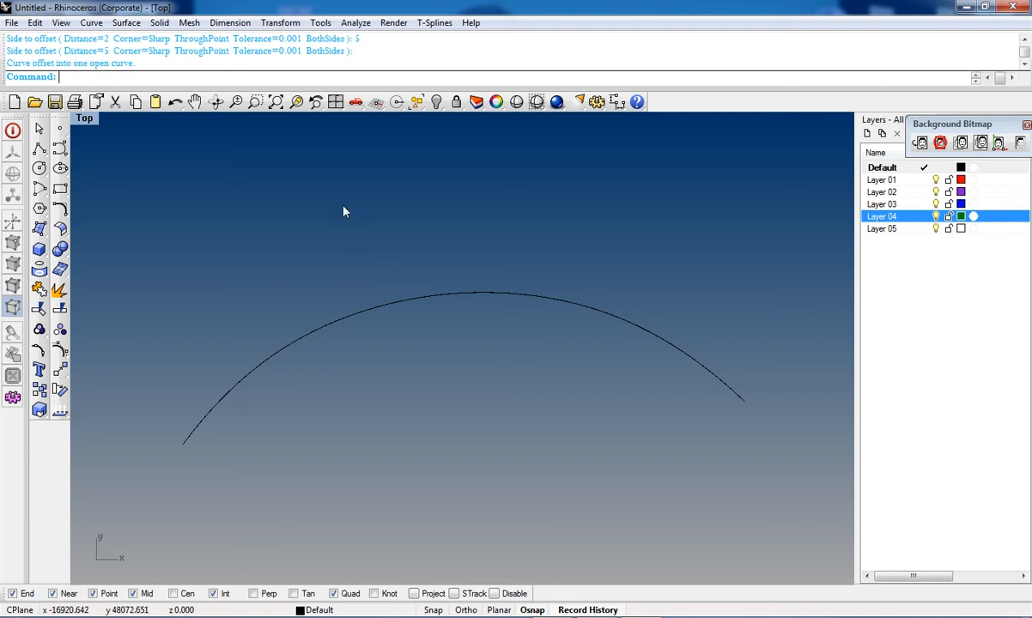
{"action": "scroll", "coordinate": [191, 269], "scroll_direction": "down", "scroll_amount": 1}
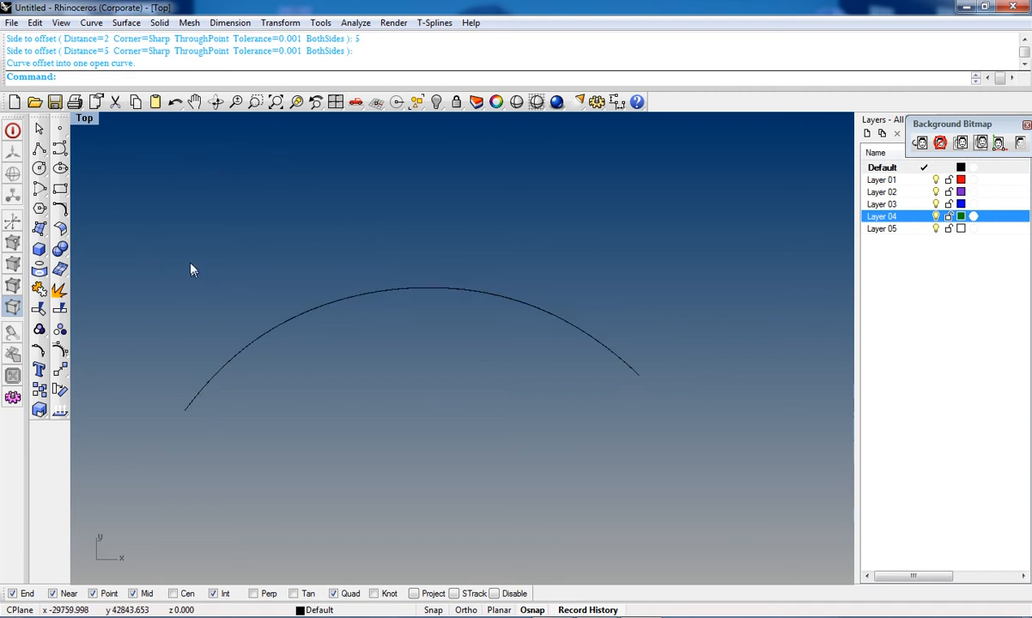
{"action": "scroll", "coordinate": [341, 350], "scroll_direction": "down", "scroll_amount": 1}
{"action": "scroll", "coordinate": [359, 341], "scroll_direction": "up", "scroll_amount": 2}
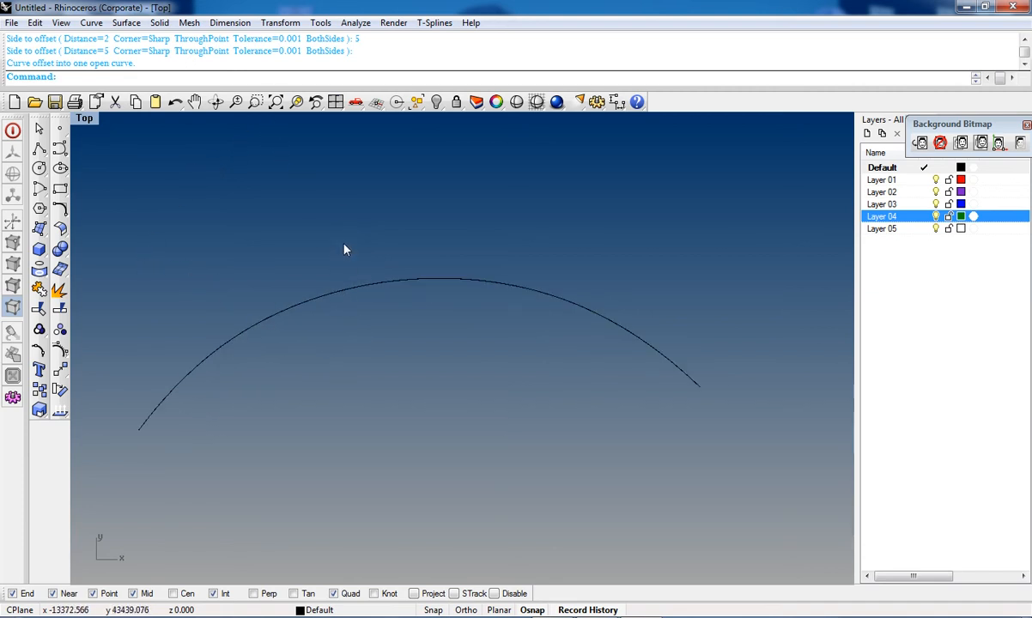
{"action": "left_click_drag", "start_coordinate": [305, 221], "coordinate": [305, 220]}
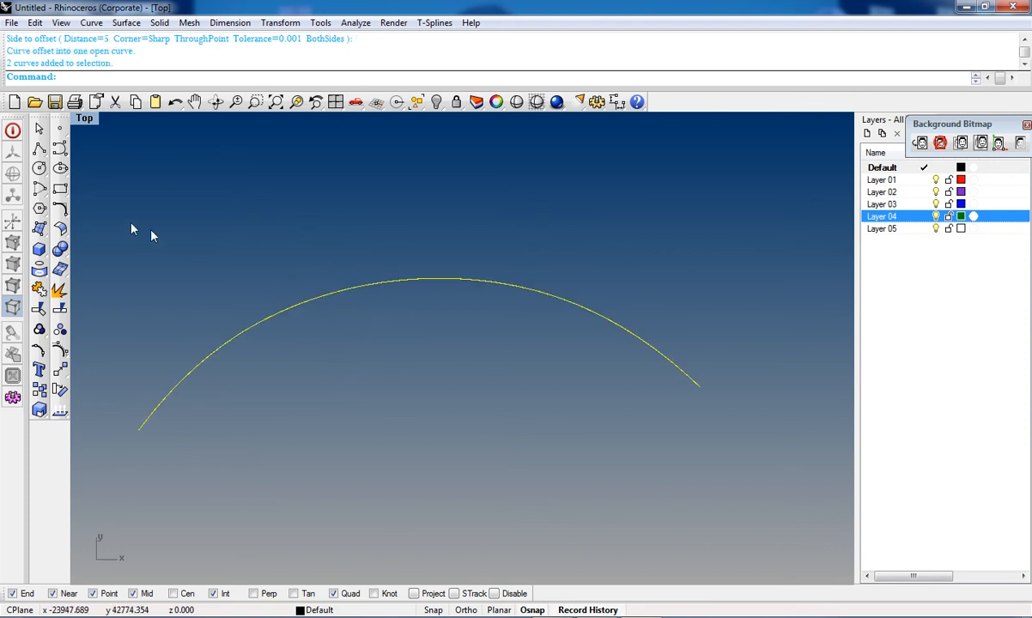
{"action": "left_click", "coordinate": [60, 209]}
{"action": "left_click", "coordinate": [203, 234]}
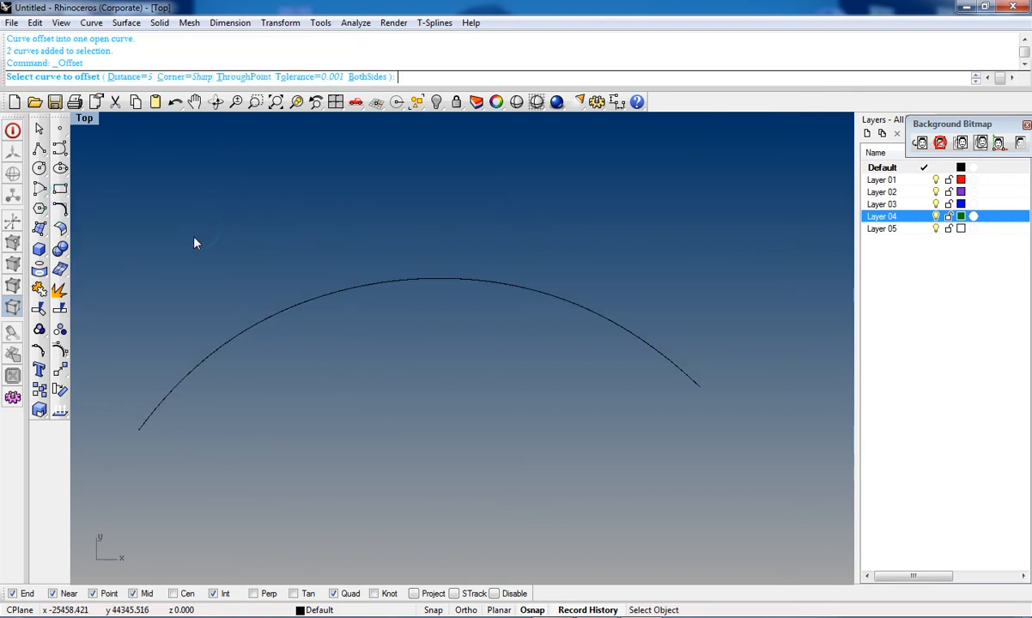
{"action": "left_click", "coordinate": [59, 209]}
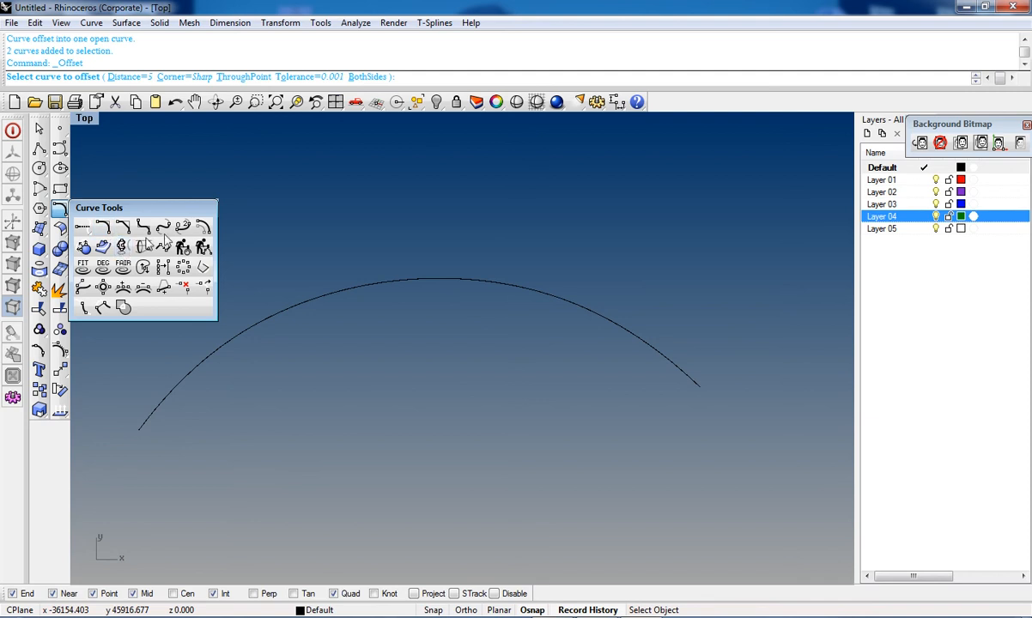
{"action": "left_click", "coordinate": [202, 233]}
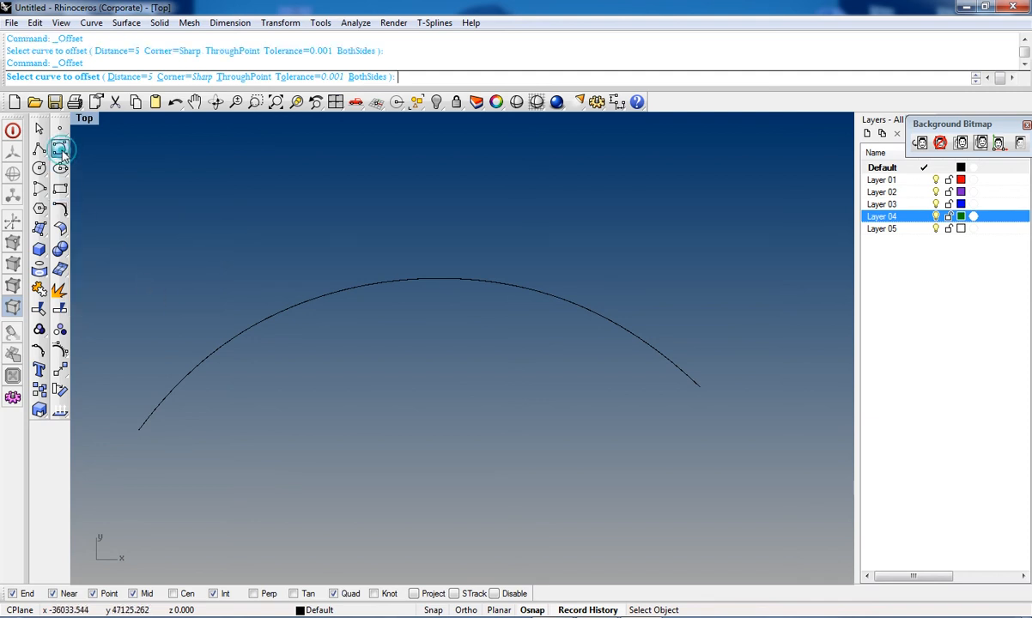
{"action": "key", "text": "Escape"}
Step: Select both arch curves and copy them a short distance upward
{"action": "left_click_drag", "start_coordinate": [408, 405], "coordinate": [151, 392]}
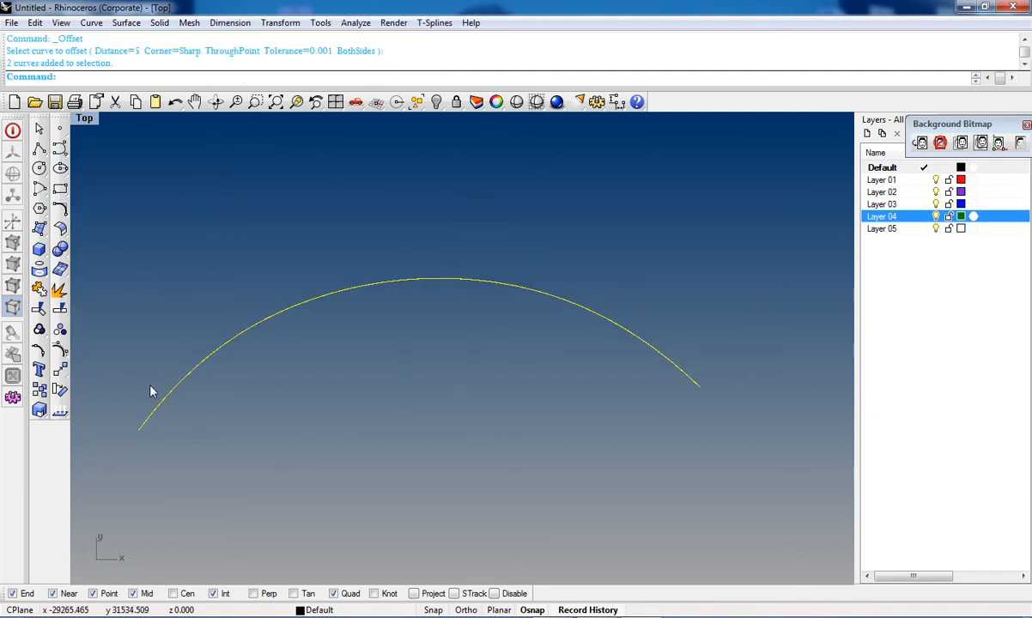
{"action": "left_click", "coordinate": [40, 392]}
{"action": "left_click", "coordinate": [657, 218]}
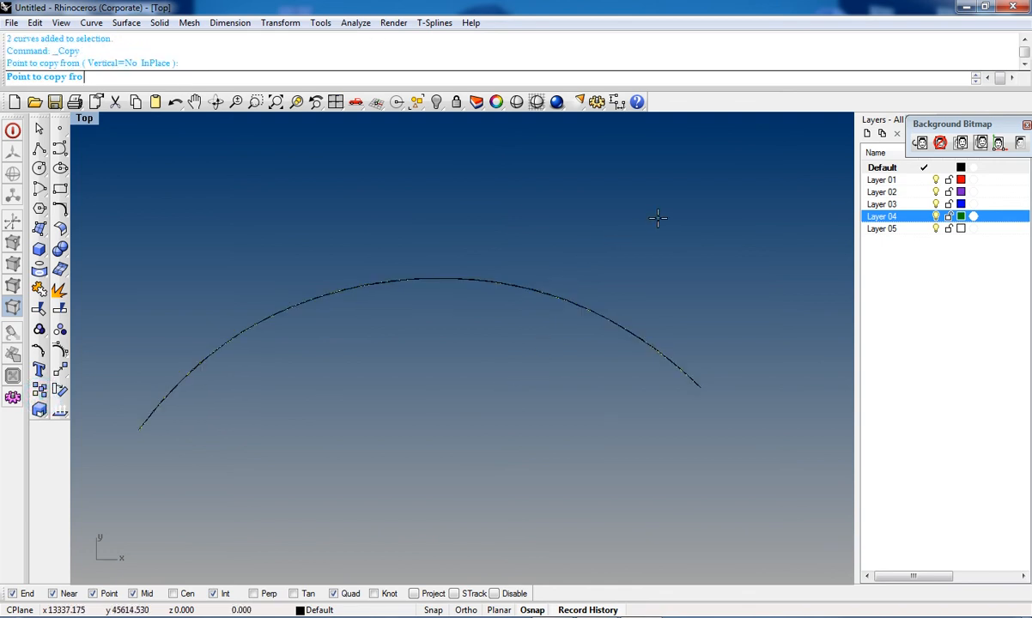
{"action": "left_click", "coordinate": [661, 262]}
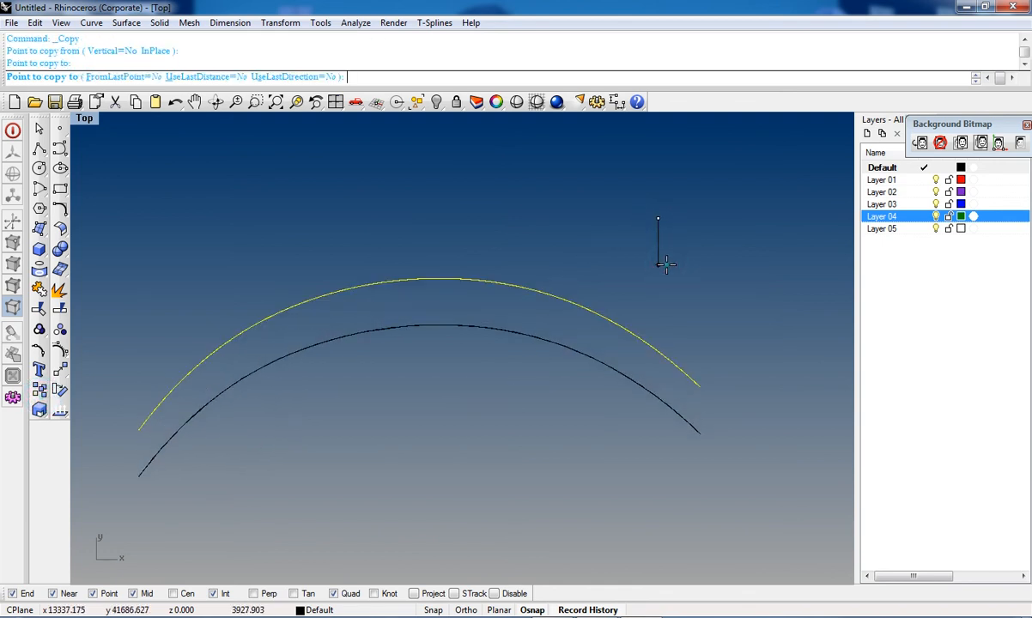
{"action": "key", "text": "Return"}
Step: Maximize the Perspective view and delete one of the overlapping duplicate curves
{"action": "key", "text": "ctrl+F4"}
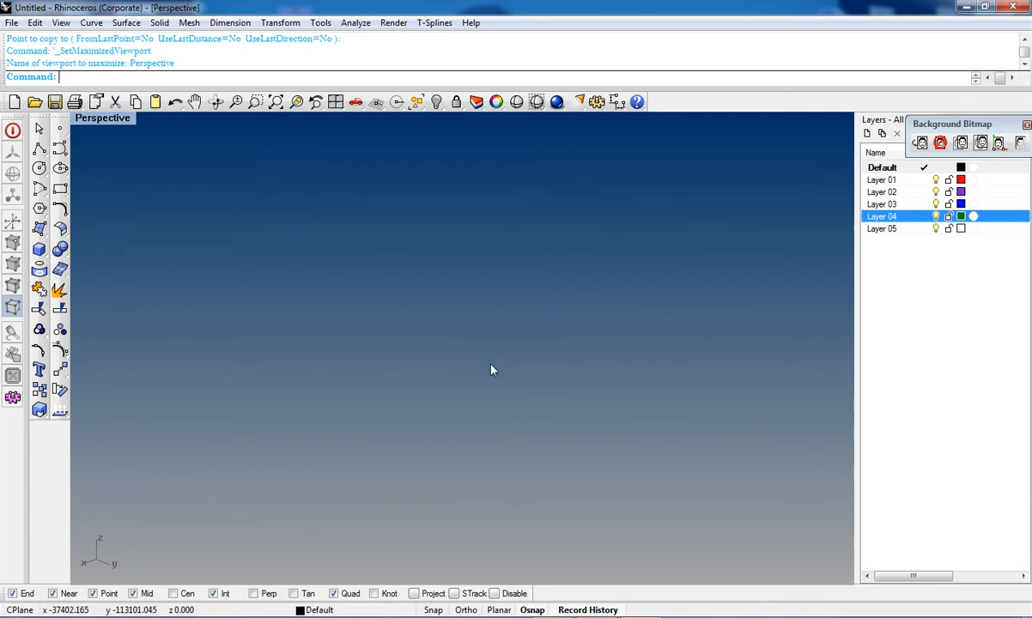
{"action": "scroll", "coordinate": [492, 353], "scroll_direction": "down", "scroll_amount": 7}
{"action": "key", "text": "Escape"}
{"action": "scroll", "coordinate": [505, 239], "scroll_direction": "up", "scroll_amount": 13}
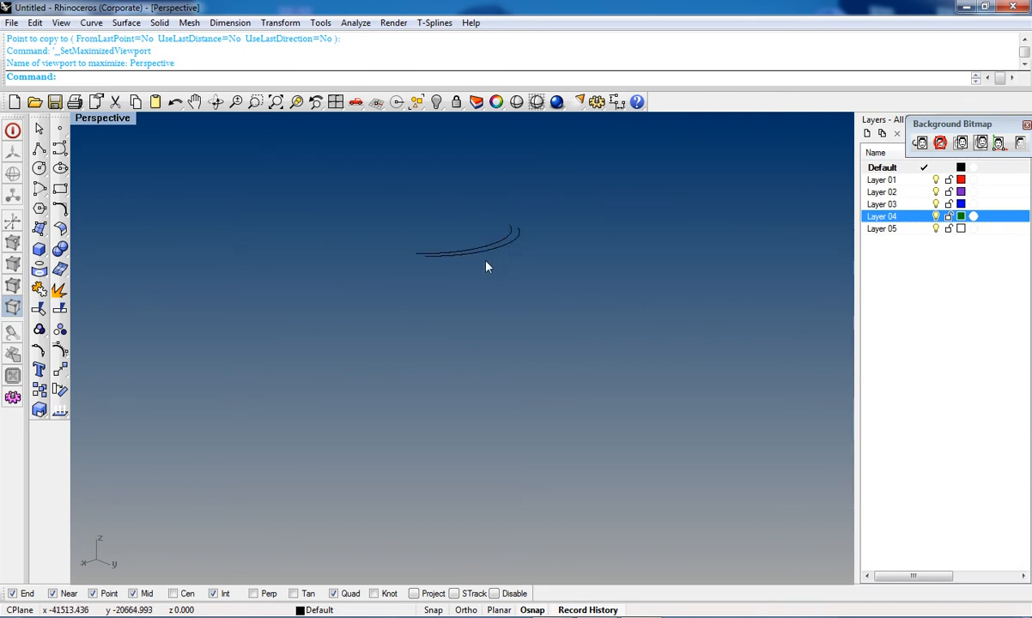
{"action": "right_click_drag", "start_coordinate": [388, 283], "coordinate": [463, 309]}
{"action": "left_click_drag", "start_coordinate": [709, 220], "coordinate": [537, 317]}
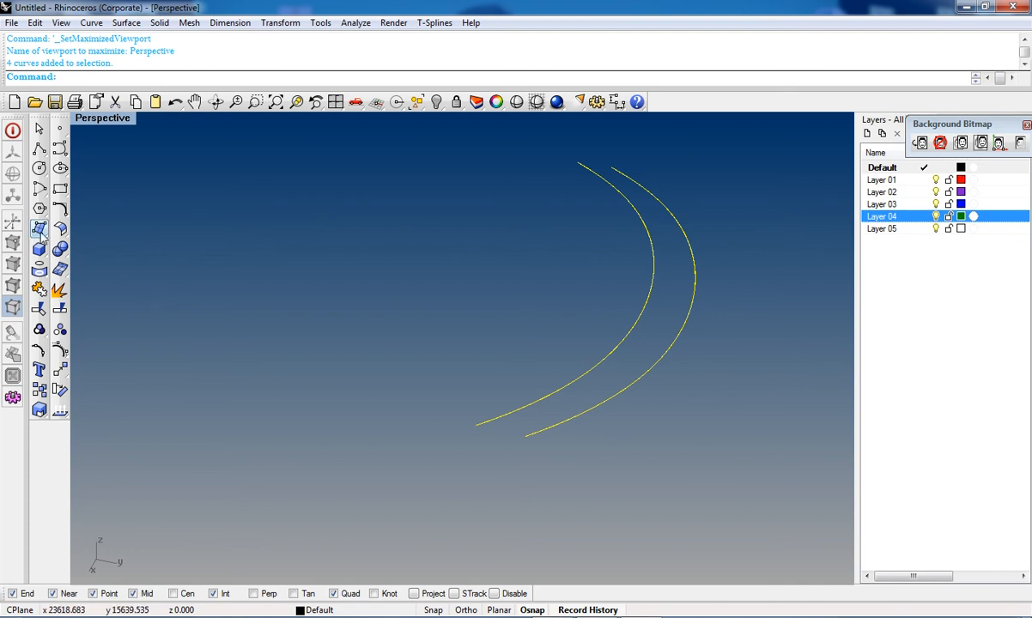
{"action": "key", "text": "Escape"}
{"action": "left_click", "coordinate": [696, 260]}
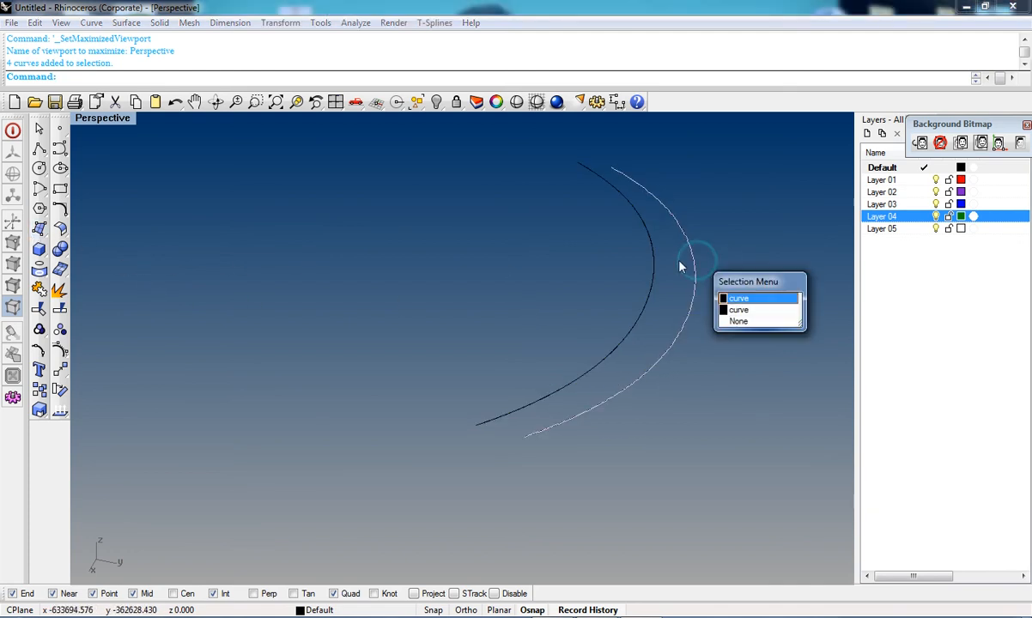
{"action": "left_click", "coordinate": [776, 303]}
{"action": "key", "text": "Delete"}
Step: Delete the outer arch curve and undo the deletion
{"action": "left_click", "coordinate": [691, 239]}
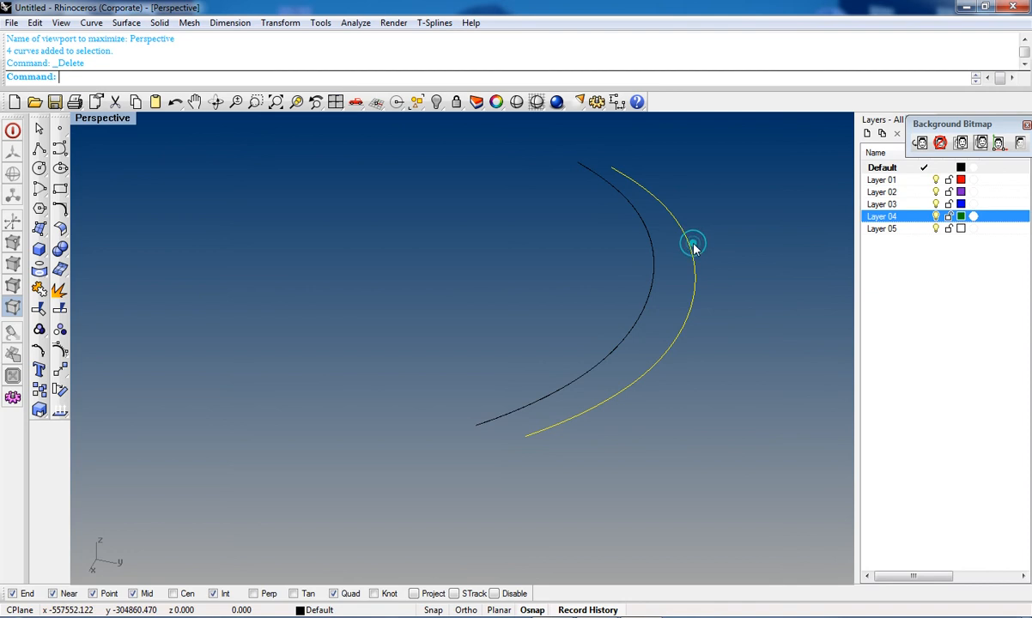
{"action": "left_click", "coordinate": [654, 252]}
{"action": "left_click", "coordinate": [721, 286]}
{"action": "key", "text": "Delete"}
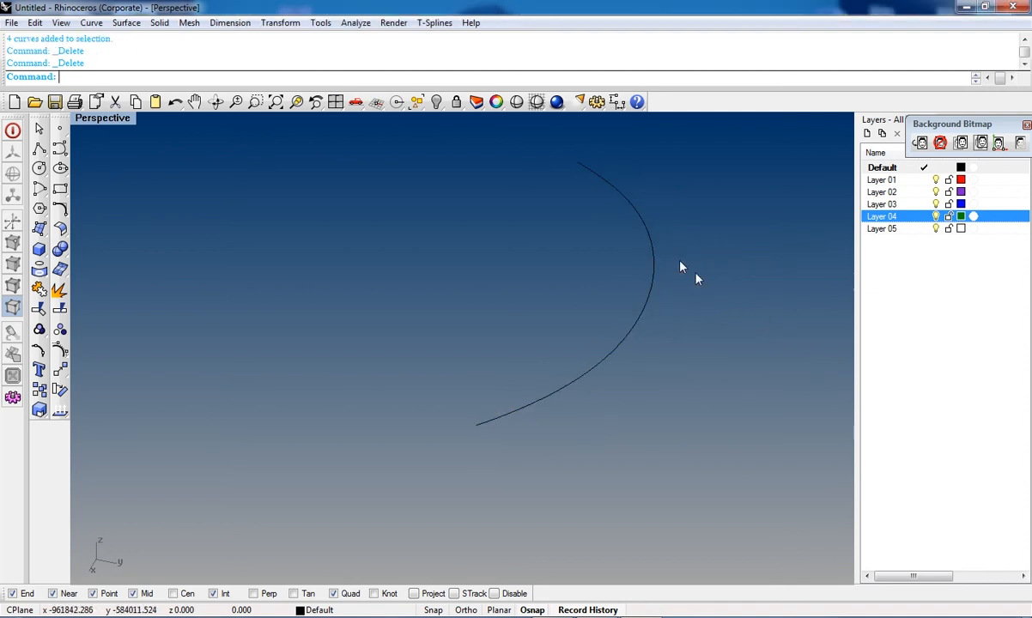
{"action": "key", "text": "ctrl+z"}
Step: Select the two arch curves and loft them into a surface with Normal style
{"action": "left_click", "coordinate": [650, 244]}
{"action": "key", "text": "Escape"}
{"action": "left_click", "coordinate": [650, 244]}
{"action": "left_click", "coordinate": [692, 243], "text": "shift"}
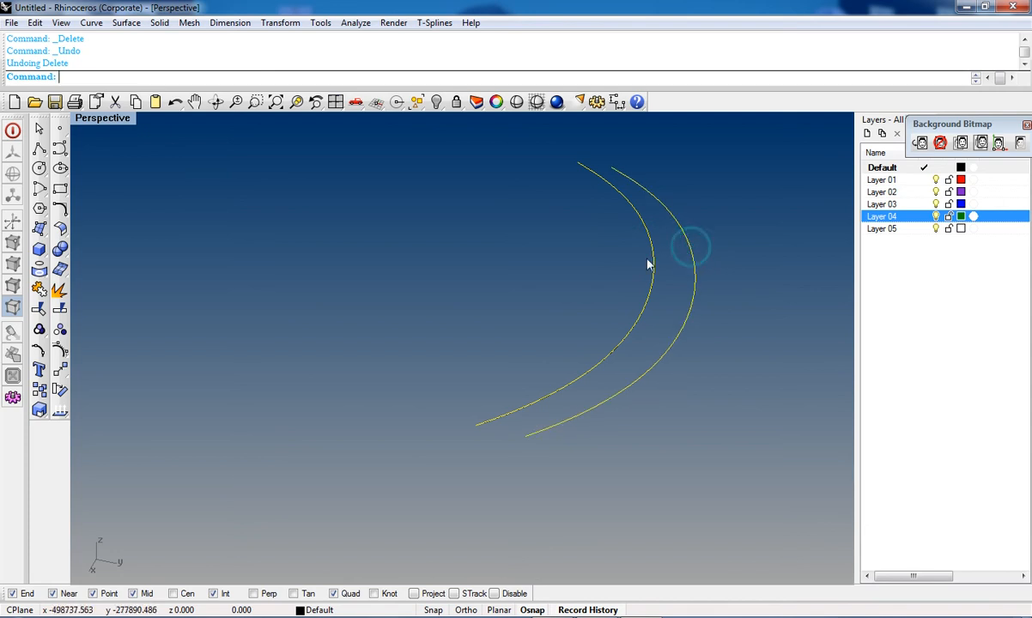
{"action": "left_click", "coordinate": [38, 230]}
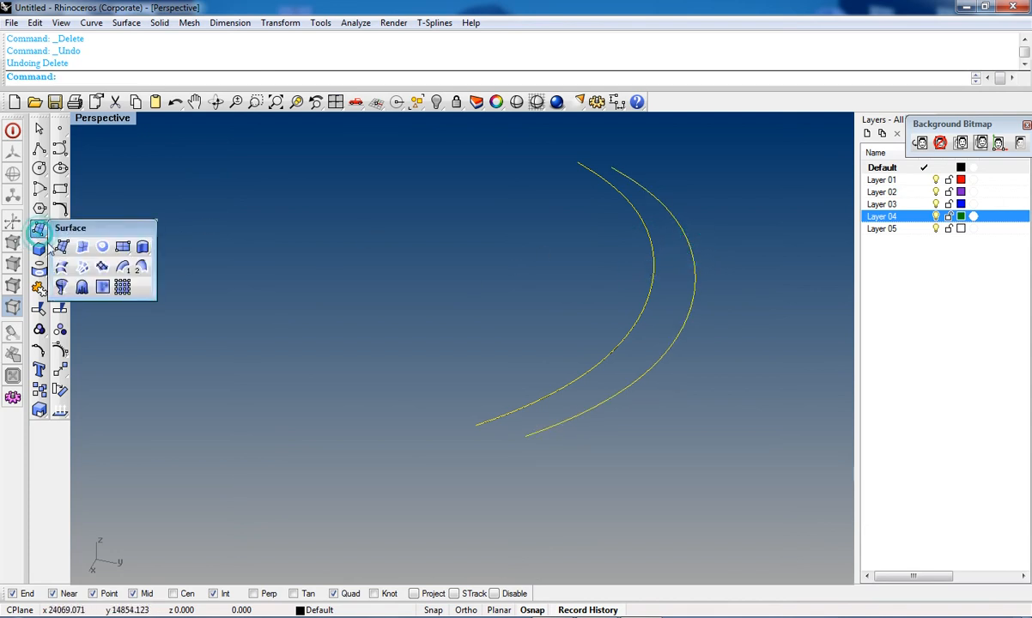
{"action": "left_click", "coordinate": [61, 268]}
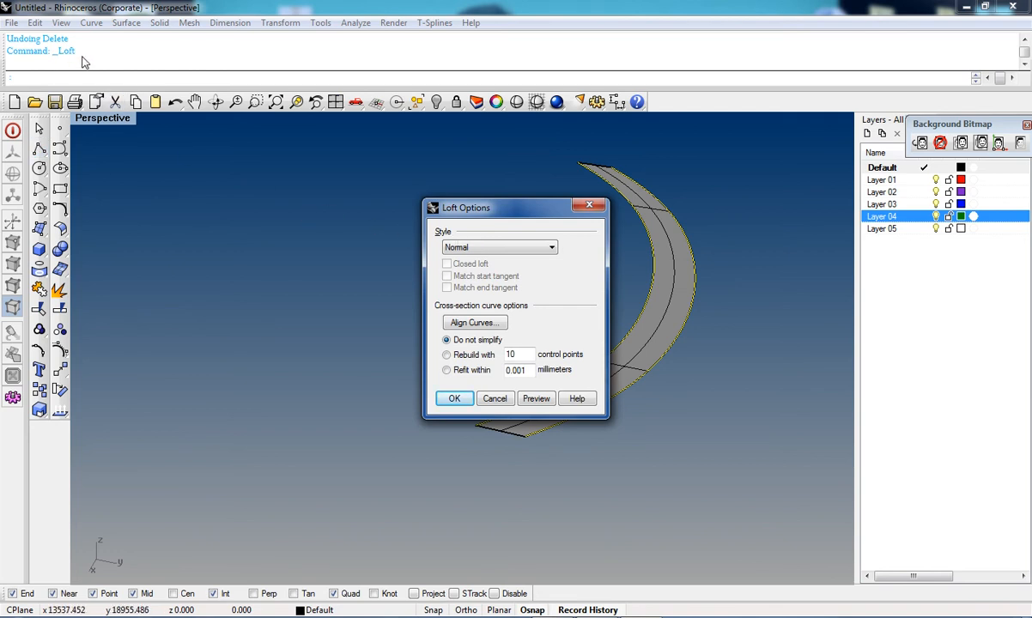
{"action": "left_click", "coordinate": [455, 400]}
Step: Orbit and zoom around the lofted surface to examine it
{"action": "right_click_drag", "start_coordinate": [709, 343], "coordinate": [593, 376]}
{"action": "scroll", "coordinate": [534, 361], "scroll_direction": "up", "scroll_amount": 6}
{"action": "scroll", "coordinate": [567, 386], "scroll_direction": "down", "scroll_amount": 5}
{"action": "right_click_drag", "start_coordinate": [481, 421], "coordinate": [593, 222]}
{"action": "right_click_drag", "start_coordinate": [513, 344], "coordinate": [589, 484]}
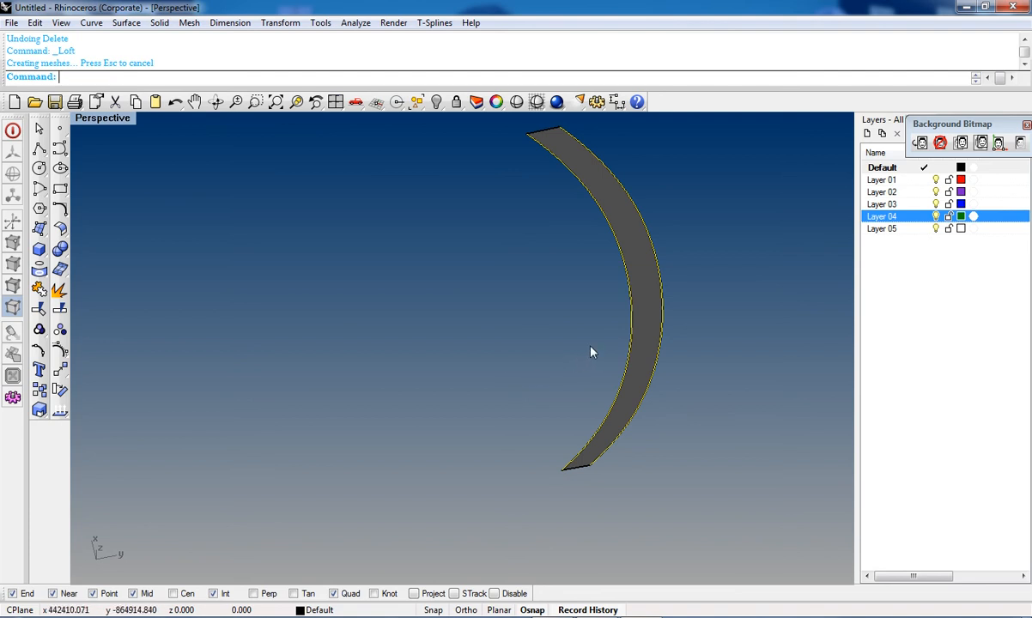
{"action": "scroll", "coordinate": [591, 347], "scroll_direction": "down", "scroll_amount": 8}
{"action": "left_click_drag", "start_coordinate": [661, 247], "coordinate": [394, 525]}
{"action": "scroll", "coordinate": [550, 404], "scroll_direction": "up", "scroll_amount": 8}
Step: Select the lofted surface and delete it
{"action": "key", "text": "Escape"}
{"action": "left_click", "coordinate": [691, 316]}
{"action": "key", "text": "Delete"}
Step: Select the two arch curves again and loft them with Normal style
{"action": "right_click_drag", "start_coordinate": [688, 329], "coordinate": [446, 301]}
{"action": "right_click_drag", "start_coordinate": [485, 346], "coordinate": [509, 343]}
{"action": "left_click", "coordinate": [508, 347]}
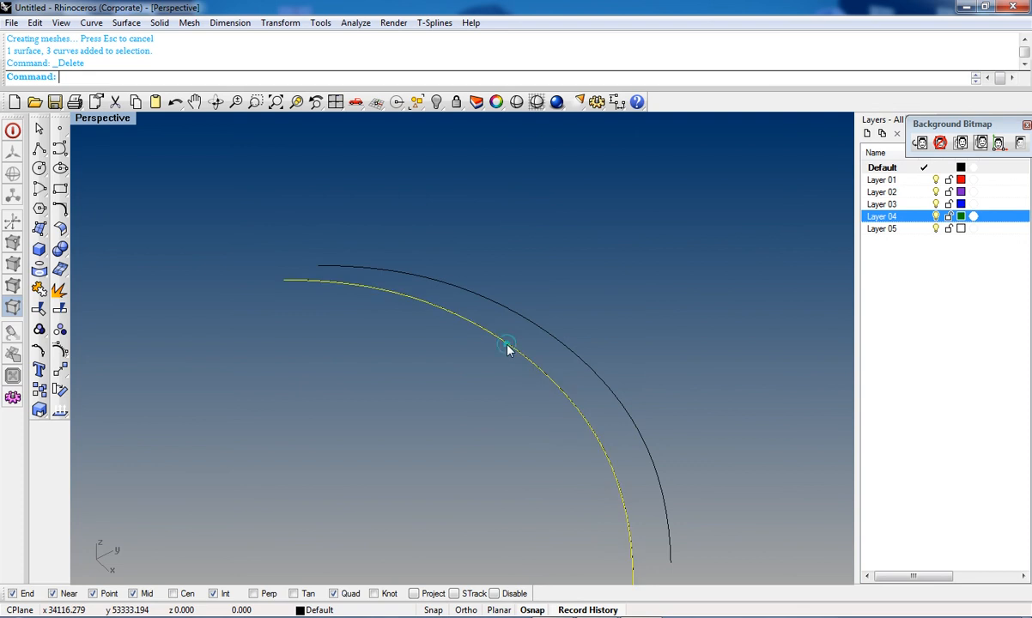
{"action": "left_click", "coordinate": [544, 326], "text": "shift"}
{"action": "left_click", "coordinate": [40, 228]}
{"action": "left_click", "coordinate": [61, 268]}
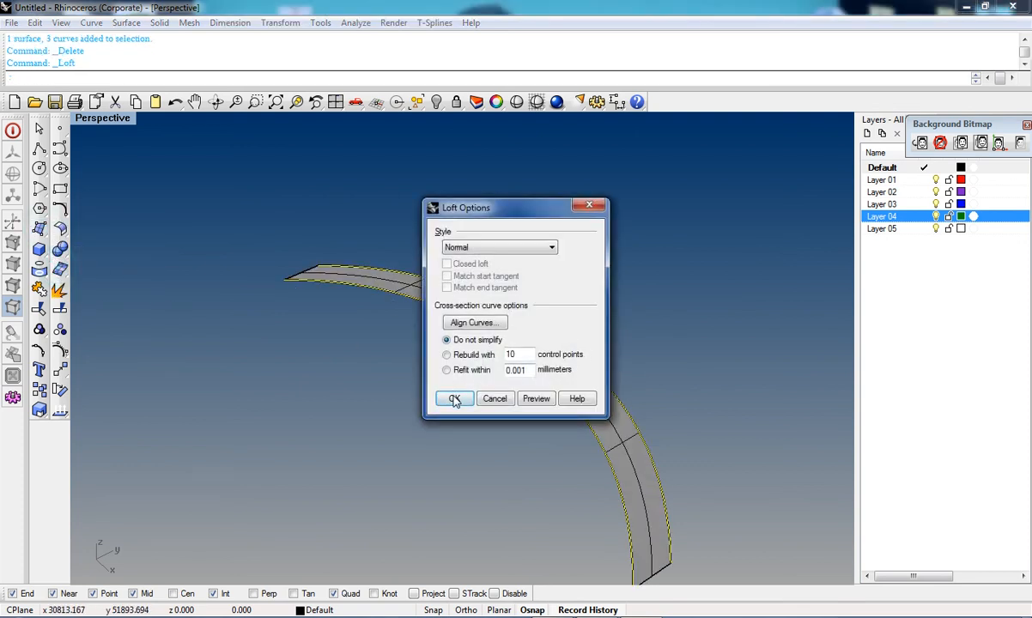
{"action": "left_click", "coordinate": [454, 399]}
Step: Select the new lofted surface and delete it
{"action": "right_click_drag", "start_coordinate": [456, 396], "coordinate": [584, 471]}
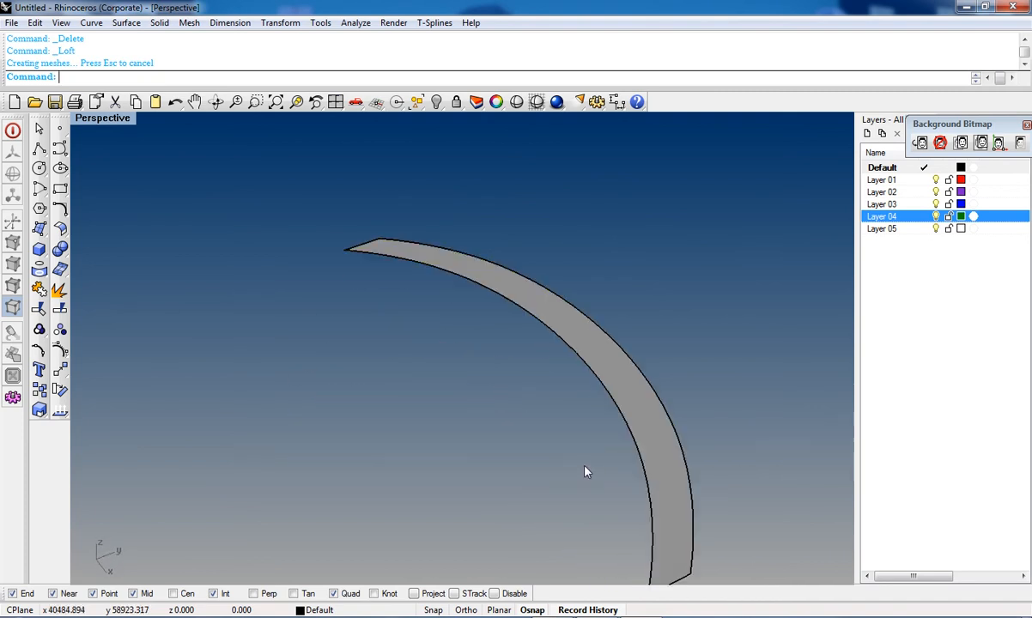
{"action": "left_click", "coordinate": [627, 397]}
{"action": "key", "text": "Delete"}
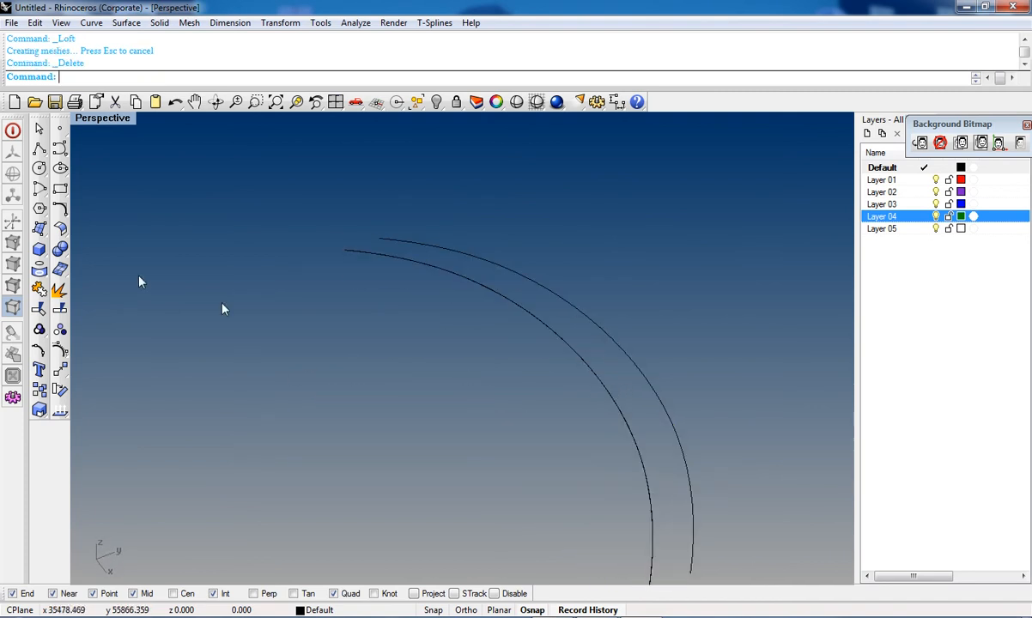
Step: Draw polylines joining the two arch curves at their ends and partway along
{"action": "left_click", "coordinate": [40, 229]}
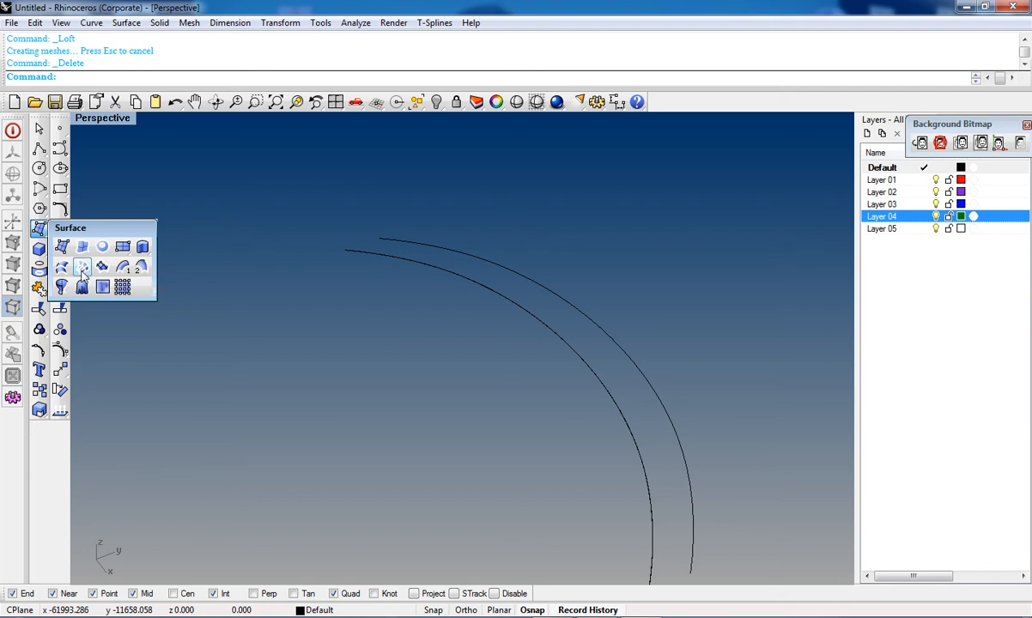
{"action": "left_click", "coordinate": [82, 272]}
{"action": "left_click", "coordinate": [39, 149]}
{"action": "left_click", "coordinate": [346, 249]}
{"action": "left_click", "coordinate": [378, 239]}
{"action": "key", "text": "Return"}
{"action": "key", "text": "Return"}
{"action": "left_click", "coordinate": [496, 290]}
{"action": "left_click", "coordinate": [516, 274]}
Step: Draw two more connecting lines between the arch curves further along their length
{"action": "key", "text": "Return"}
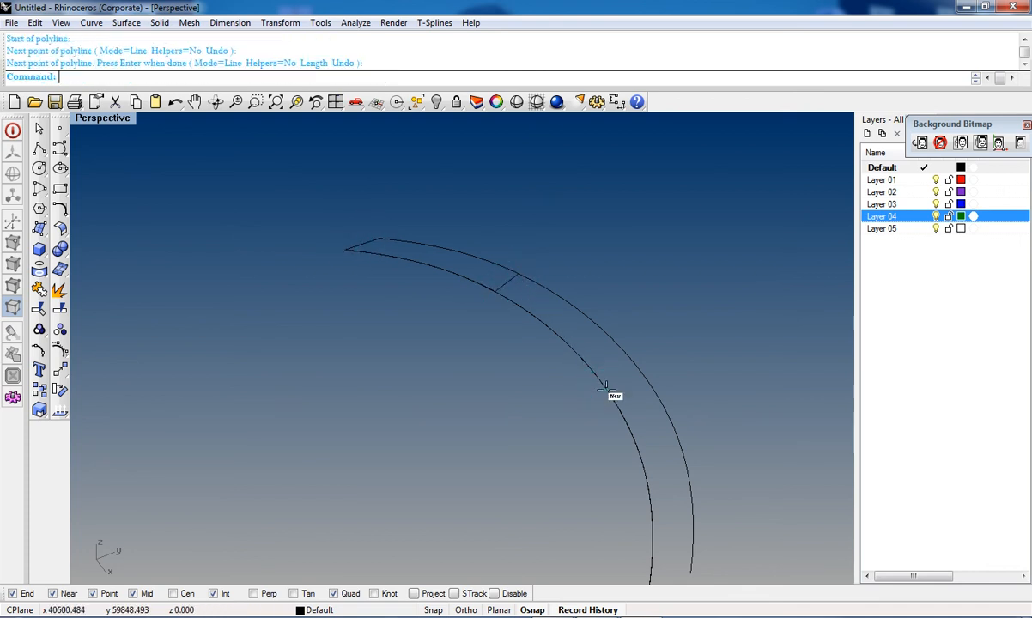
{"action": "key", "text": "Return"}
{"action": "left_click", "coordinate": [609, 395]}
{"action": "left_click", "coordinate": [641, 380]}
{"action": "key", "text": "Return"}
{"action": "right_click_drag", "start_coordinate": [634, 438], "coordinate": [604, 362], "text": "shift"}
{"action": "key", "text": "Return"}
{"action": "left_click", "coordinate": [629, 532]}
{"action": "left_click", "coordinate": [673, 512]}
{"action": "key", "text": "Return"}
{"action": "right_click_drag", "start_coordinate": [456, 292], "coordinate": [541, 422], "text": "shift"}
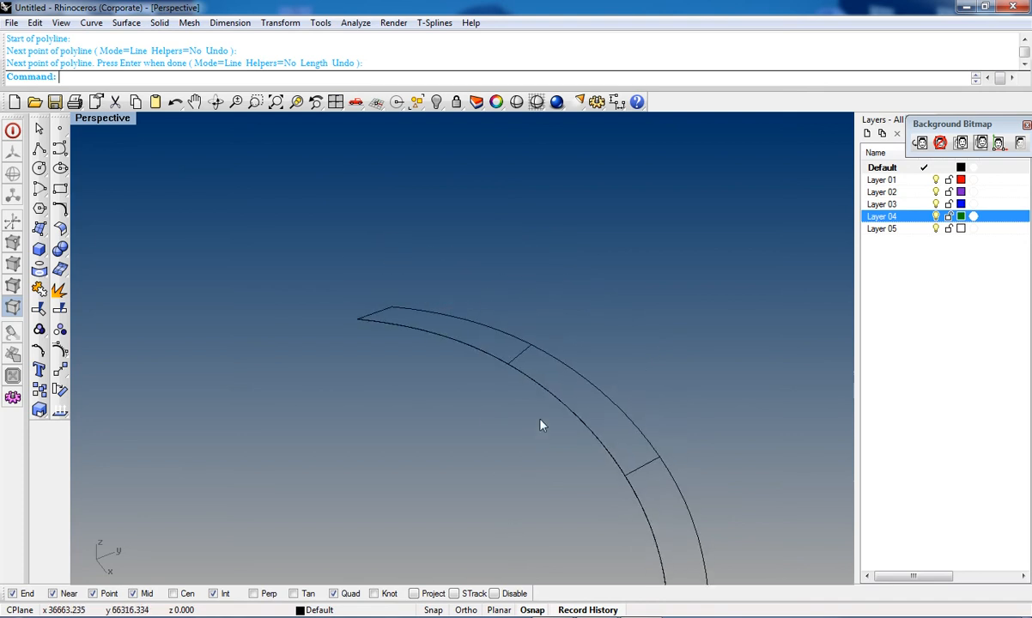
{"action": "type", "text": "rebuild"}
{"action": "key", "text": "Return"}
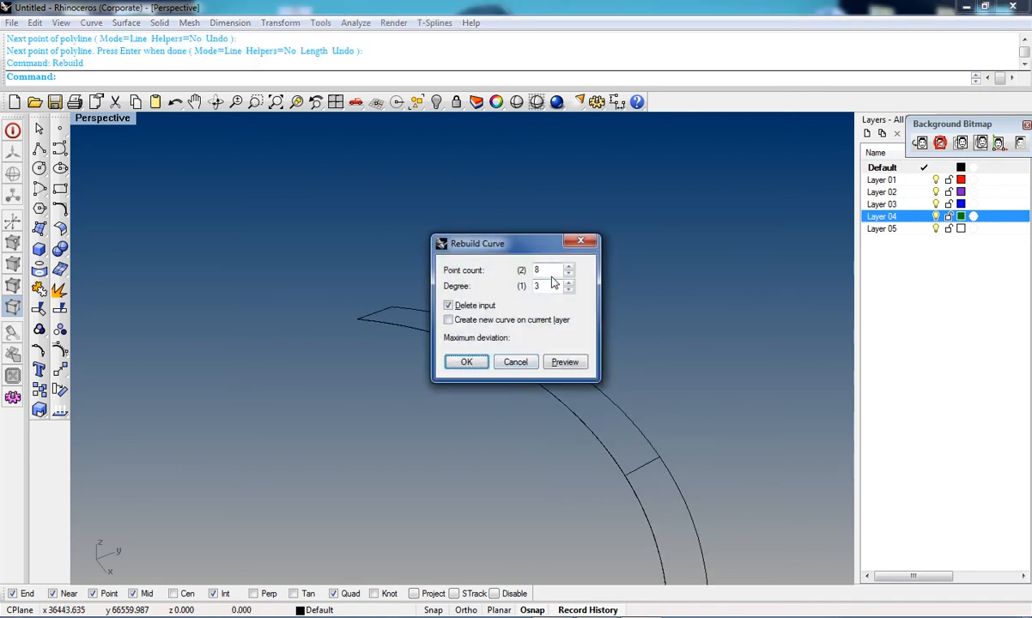
{"action": "left_click", "coordinate": [580, 241]}
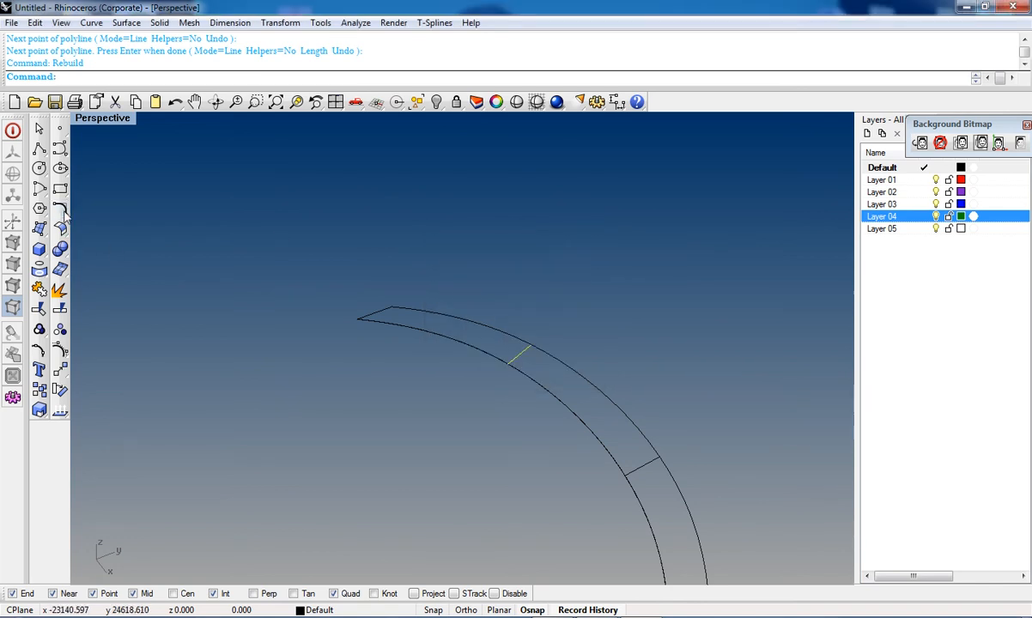
Step: Rebuild the first two connecting lines between the arch curves with the Rebuild Curve tool
{"action": "left_click", "coordinate": [59, 208]}
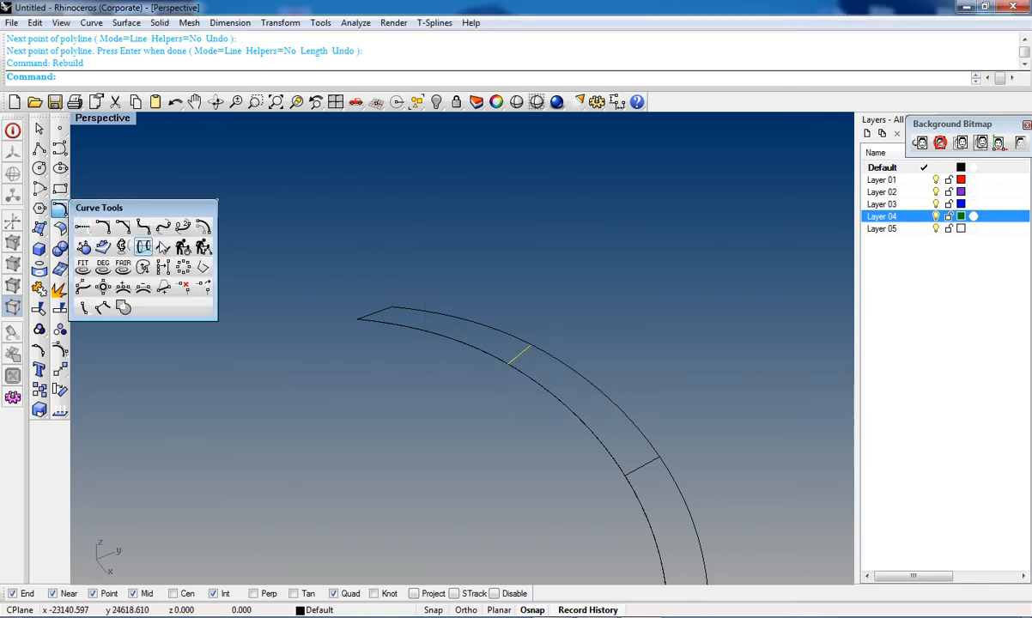
{"action": "left_click", "coordinate": [183, 247]}
{"action": "double_click", "coordinate": [542, 269]}
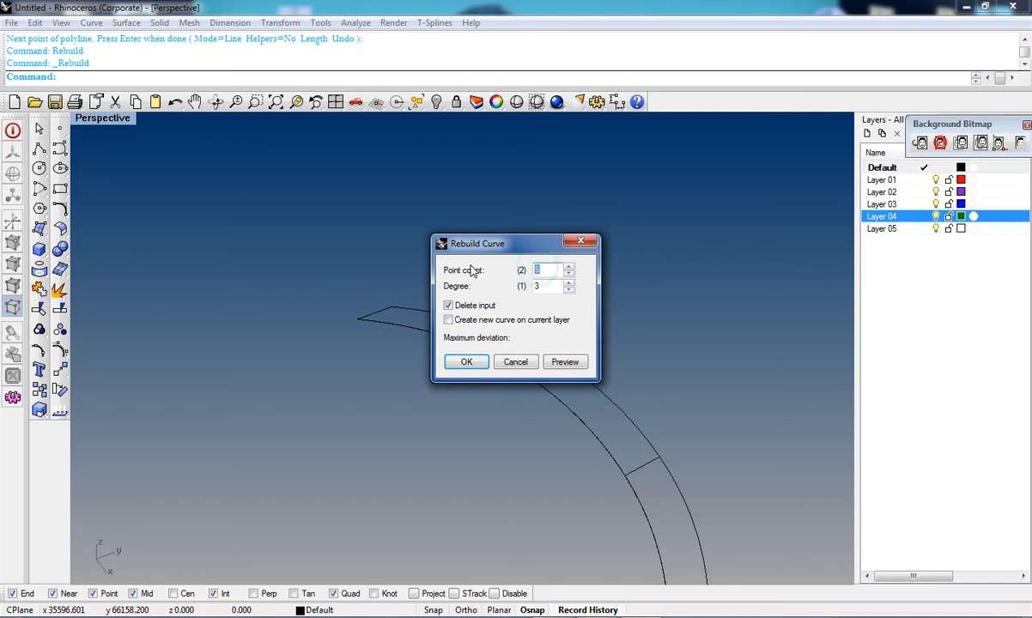
{"action": "key", "text": "Return"}
{"action": "left_click", "coordinate": [638, 469]}
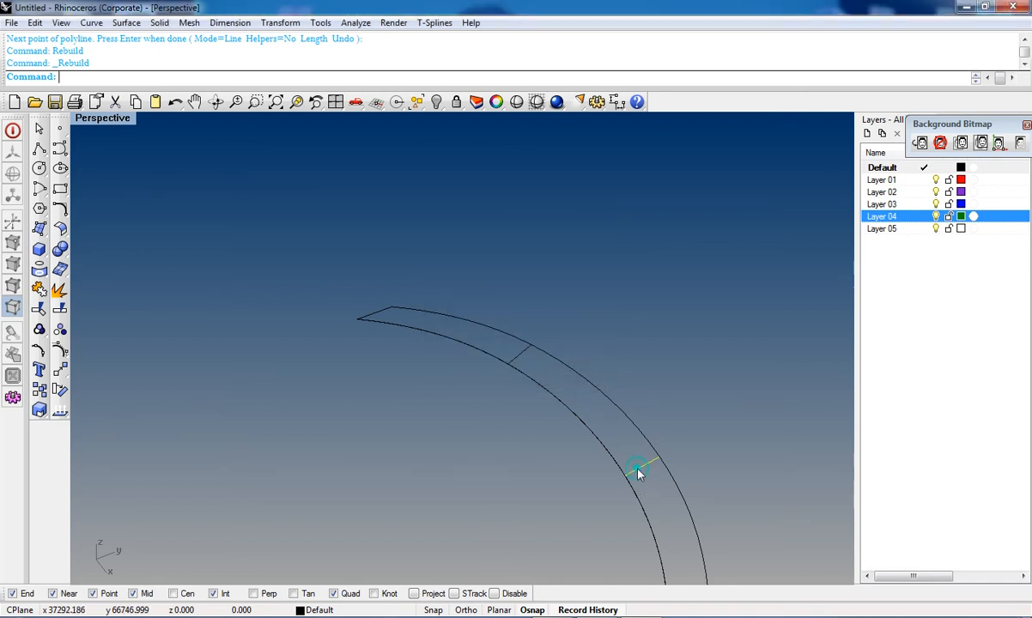
{"action": "key", "text": "Return"}
Step: Rebuild the remaining connecting lines between the arch curves the same way
{"action": "key", "text": "Return"}
{"action": "right_click_drag", "start_coordinate": [606, 444], "coordinate": [468, 219]}
{"action": "left_click", "coordinate": [602, 540]}
{"action": "key", "text": "Return"}
{"action": "key", "text": "Return"}
{"action": "left_click", "coordinate": [315, 213]}
{"action": "key", "text": "Return"}
{"action": "key", "text": "Return"}
{"action": "left_click", "coordinate": [309, 212]}
{"action": "key", "text": "Return"}
{"action": "key", "text": "Return"}
{"action": "left_click", "coordinate": [308, 214]}
{"action": "left_click", "coordinate": [452, 251], "text": "shift"}
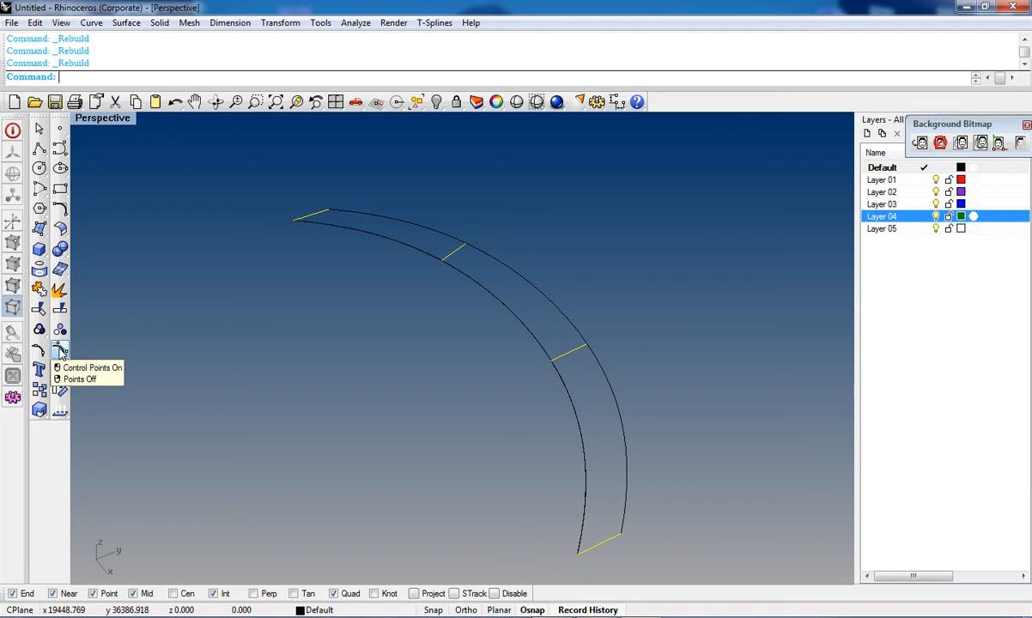
Step: Turn on control points for the arch curves and connecting lines
{"action": "left_click", "coordinate": [60, 352]}
{"action": "scroll", "coordinate": [297, 215], "scroll_direction": "up", "scroll_amount": 4}
{"action": "scroll", "coordinate": [322, 223], "scroll_direction": "up", "scroll_amount": 2}
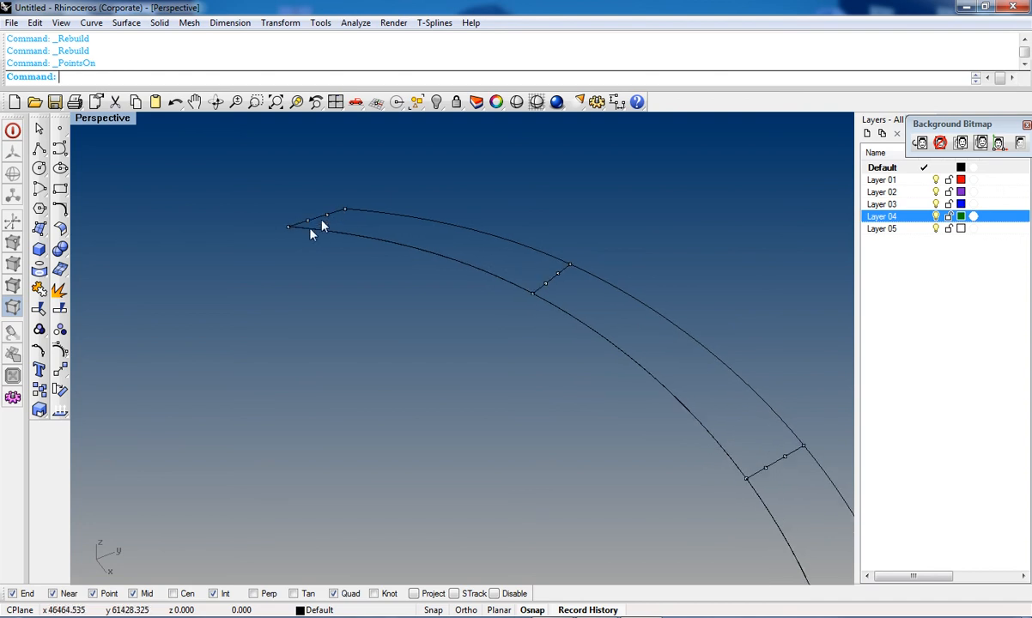
{"action": "scroll", "coordinate": [549, 303], "scroll_direction": "down", "scroll_amount": 5}
{"action": "right_click_drag", "start_coordinate": [570, 371], "coordinate": [514, 332], "text": "shift"}
{"action": "scroll", "coordinate": [661, 534], "scroll_direction": "up", "scroll_amount": 4}
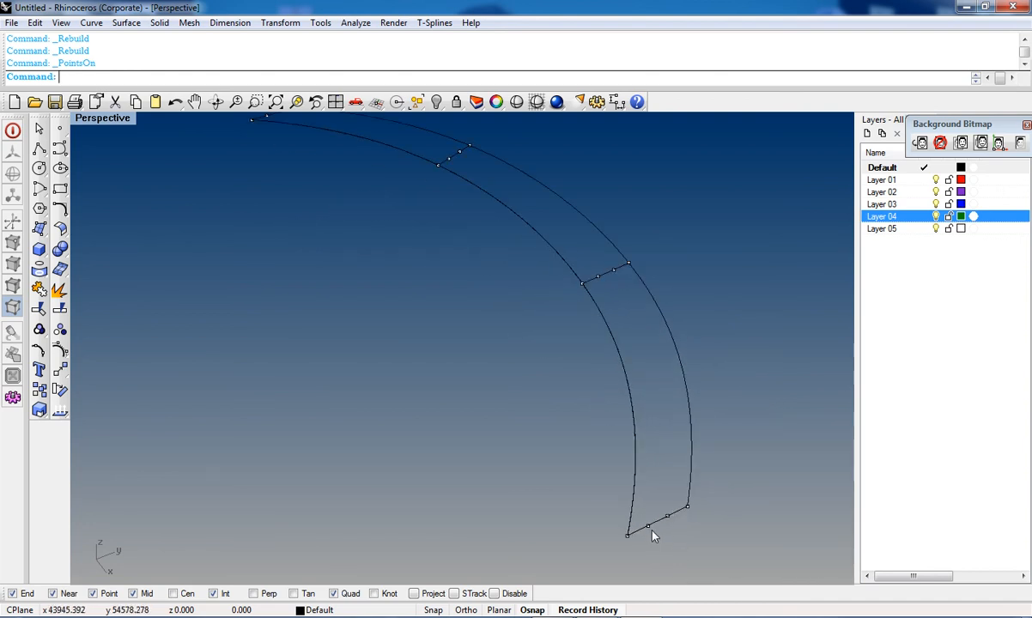
{"action": "scroll", "coordinate": [651, 516], "scroll_direction": "down", "scroll_amount": 4}
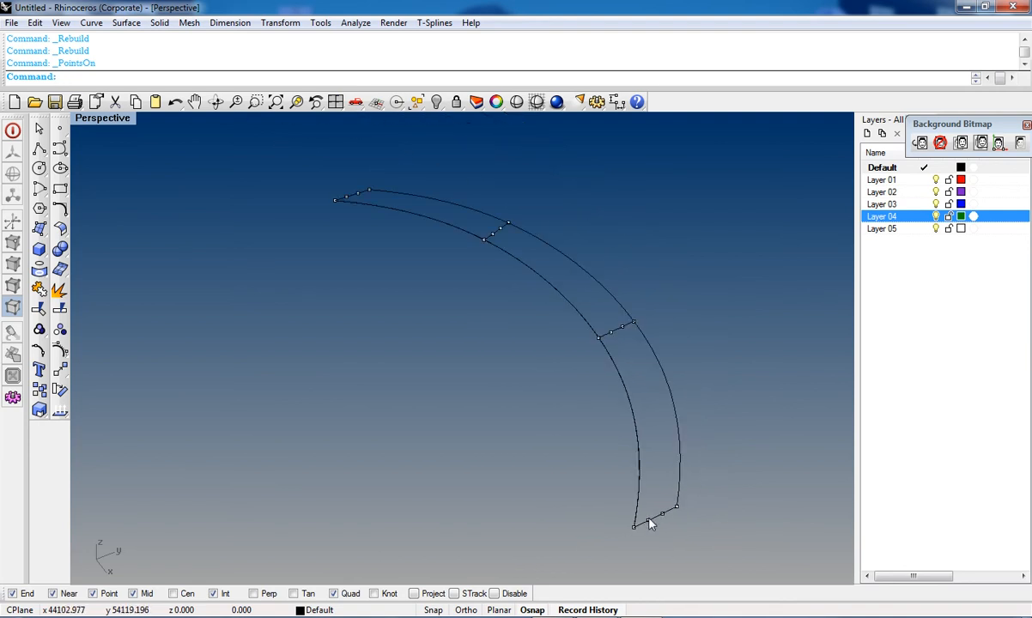
{"action": "scroll", "coordinate": [653, 505], "scroll_direction": "up", "scroll_amount": 4}
Step: Select the two middle control points of each connecting line
{"action": "left_click", "coordinate": [643, 511]}
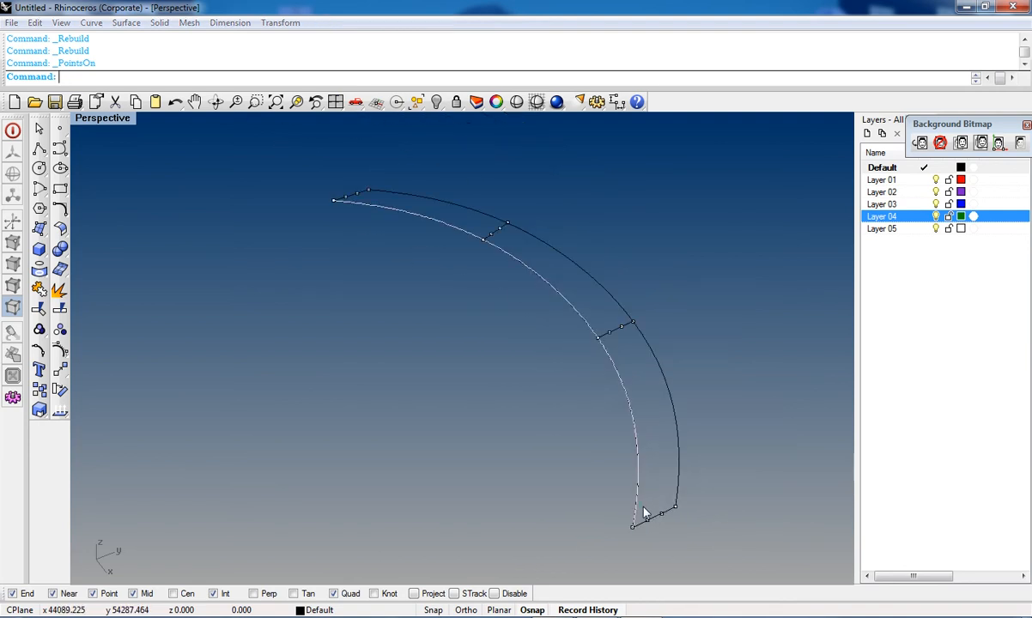
{"action": "left_click", "coordinate": [649, 525]}
{"action": "scroll", "coordinate": [647, 515], "scroll_direction": "up", "scroll_amount": 2}
{"action": "left_click_drag", "start_coordinate": [642, 496], "coordinate": [680, 541]}
{"action": "scroll", "coordinate": [617, 405], "scroll_direction": "down", "scroll_amount": 1}
{"action": "scroll", "coordinate": [612, 391], "scroll_direction": "up", "scroll_amount": 2}
{"action": "left_click_drag", "start_coordinate": [621, 310], "coordinate": [632, 325], "text": "shift"}
{"action": "right_click_drag", "start_coordinate": [423, 229], "coordinate": [548, 419], "text": "shift"}
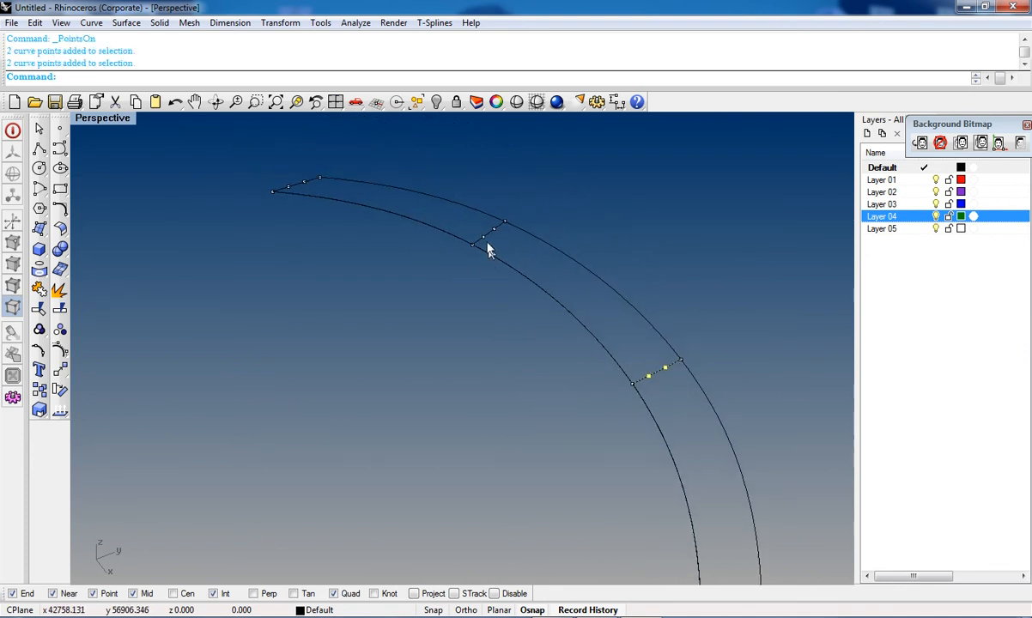
{"action": "left_click_drag", "start_coordinate": [483, 230], "coordinate": [501, 239]}
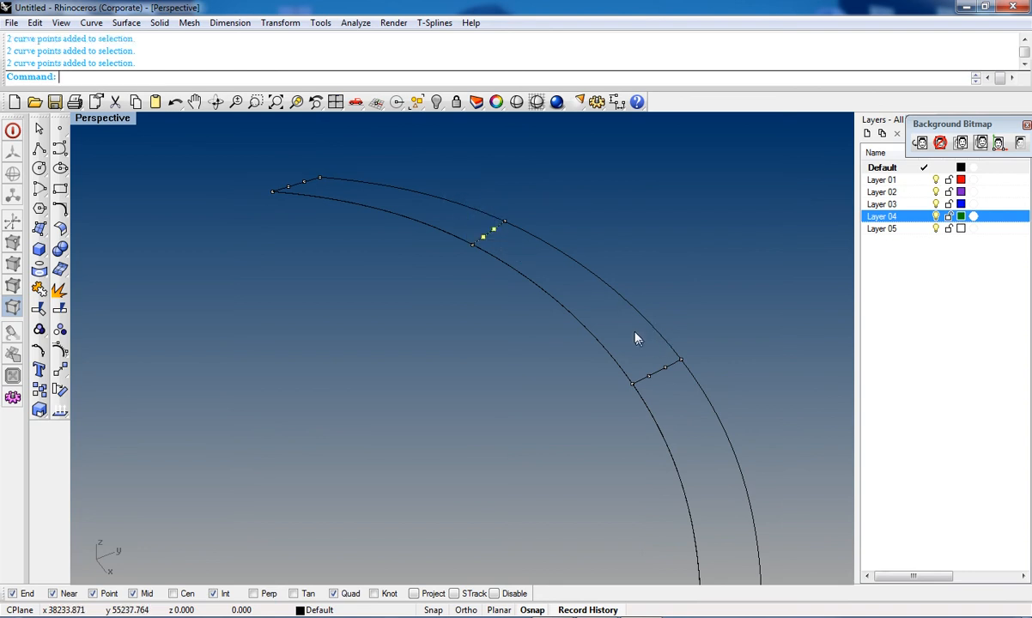
{"action": "left_click_drag", "start_coordinate": [657, 377], "coordinate": [670, 402], "text": "shift"}
{"action": "scroll", "coordinate": [636, 407], "scroll_direction": "down", "scroll_amount": 2}
{"action": "scroll", "coordinate": [385, 227], "scroll_direction": "up", "scroll_amount": 2}
{"action": "left_click_drag", "start_coordinate": [373, 223], "coordinate": [397, 257]}
{"action": "right_click_drag", "start_coordinate": [493, 336], "coordinate": [523, 373]}
{"action": "left_click_drag", "start_coordinate": [507, 317], "coordinate": [556, 409]}
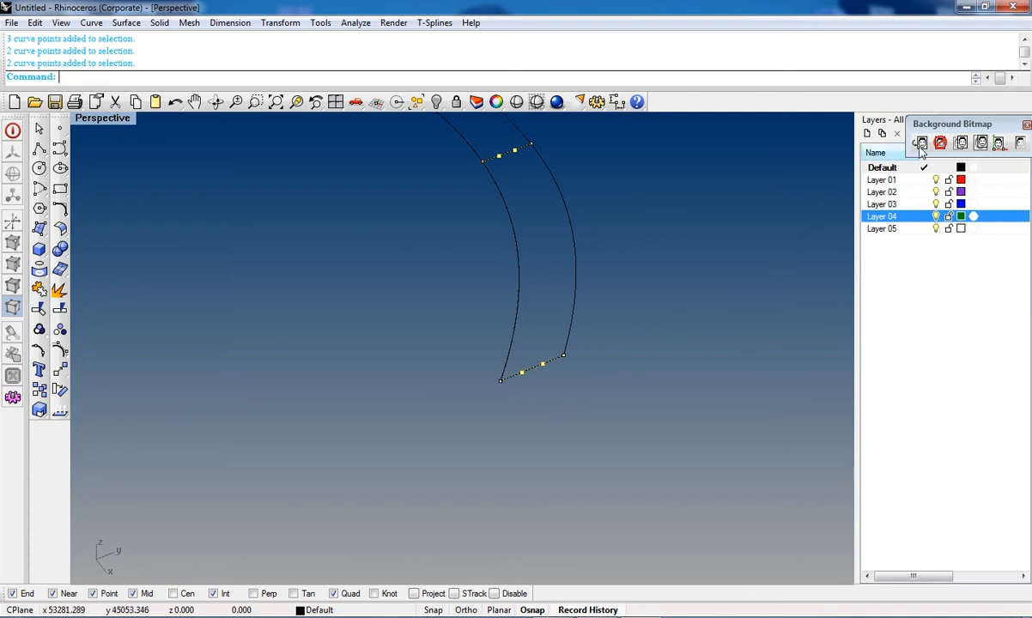
Step: Close the Background Bitmap toolbar and Layers panel, and display the Organic toolbar
{"action": "left_click", "coordinate": [1026, 125]}
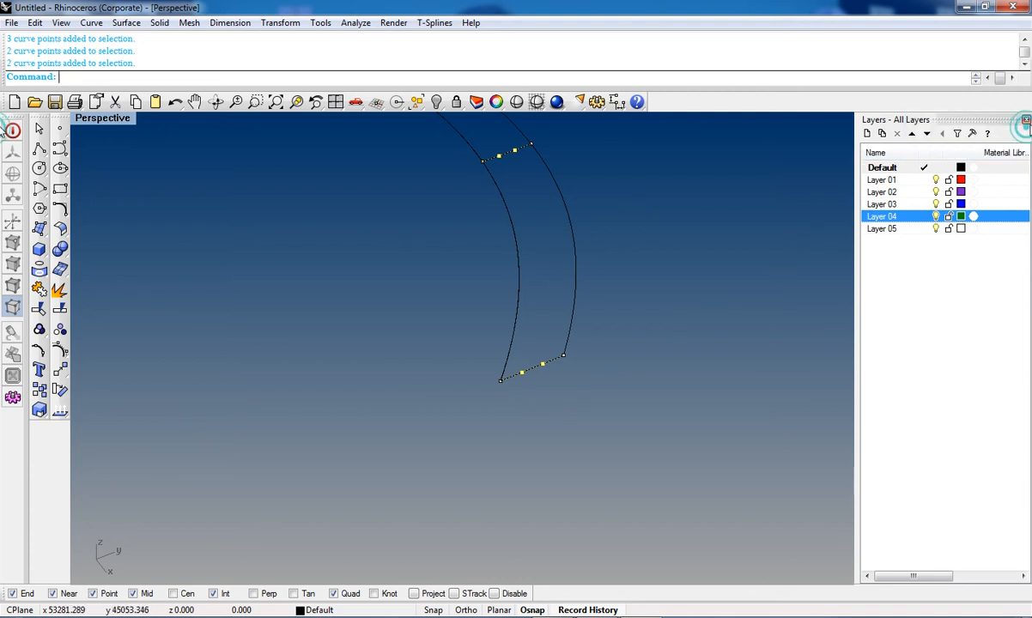
{"action": "left_click", "coordinate": [1025, 120]}
{"action": "right_click", "coordinate": [857, 101]}
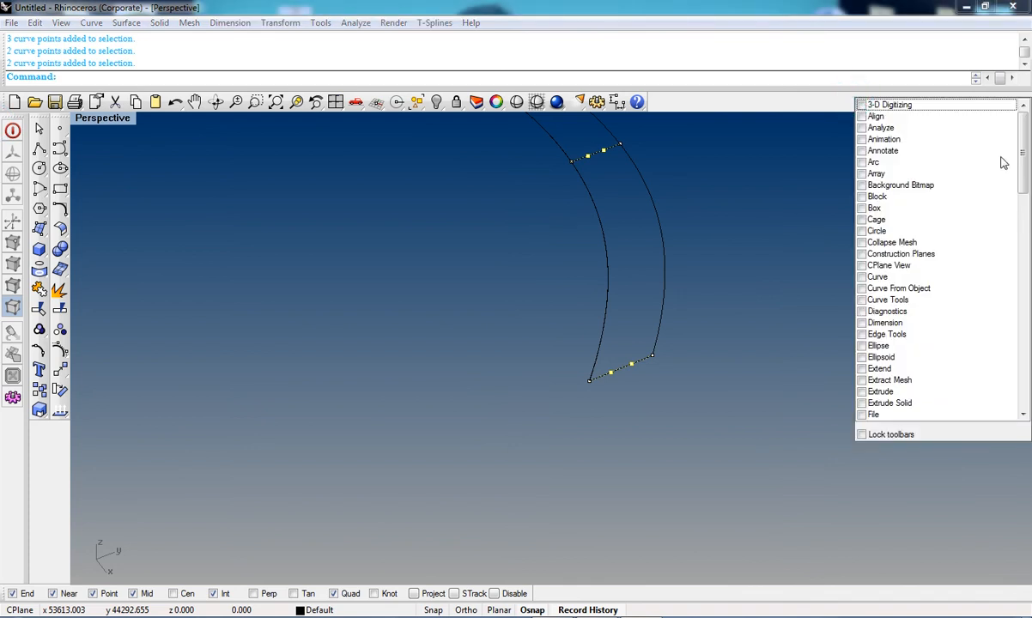
{"action": "left_click_drag", "start_coordinate": [1024, 146], "coordinate": [1025, 196]}
{"action": "scroll", "coordinate": [938, 292], "scroll_direction": "down", "scroll_amount": 6}
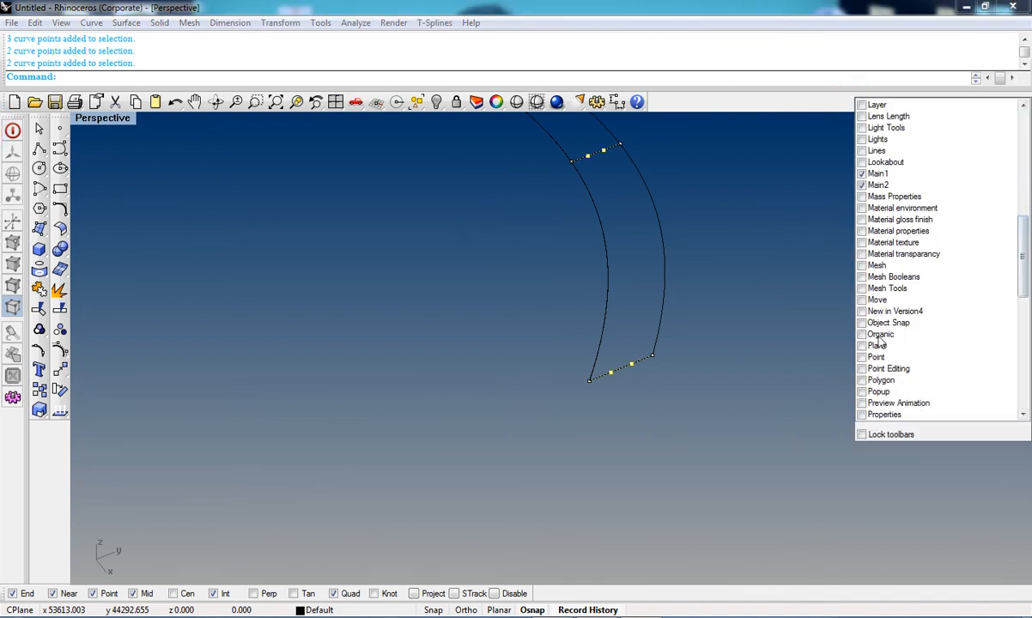
{"action": "left_click", "coordinate": [862, 334]}
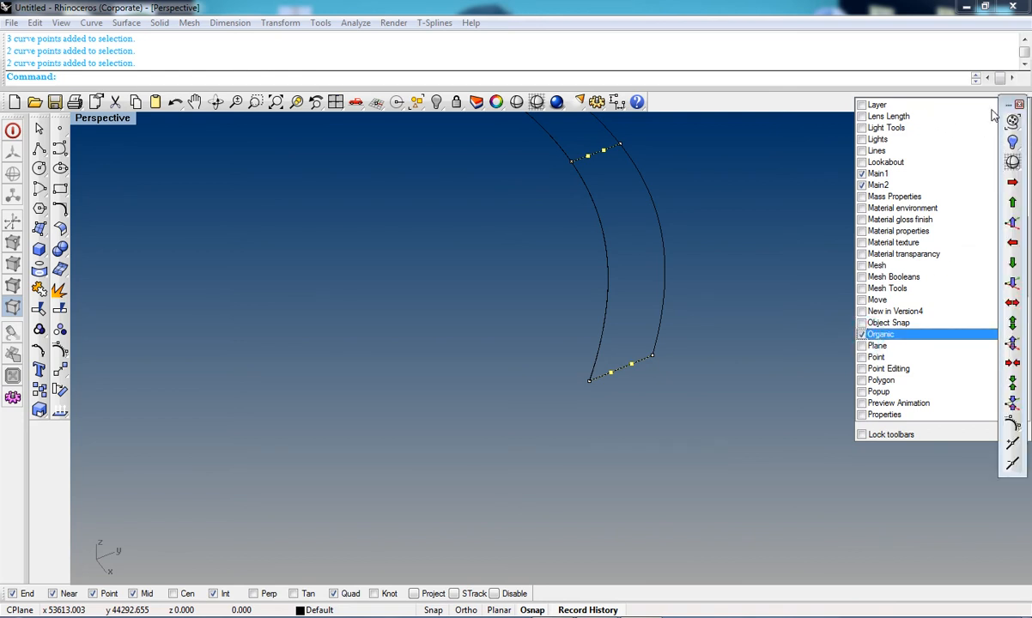
{"action": "left_click", "coordinate": [804, 109]}
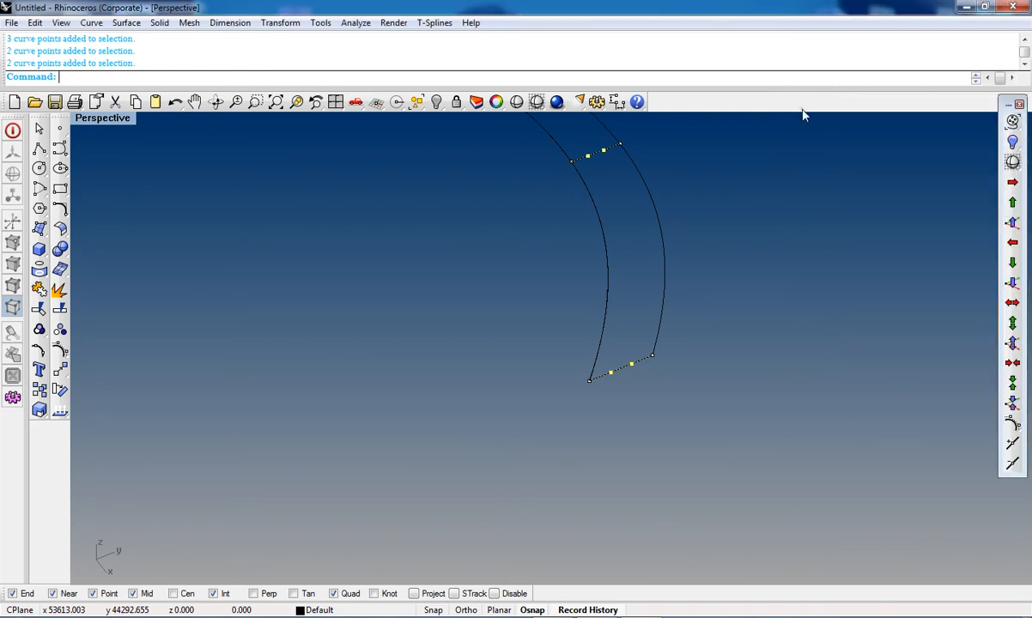
Step: Nudge the selected control points upward in repeated 0.1 steps along Z
{"action": "right_click_drag", "start_coordinate": [734, 175], "coordinate": [645, 311], "text": "shift"}
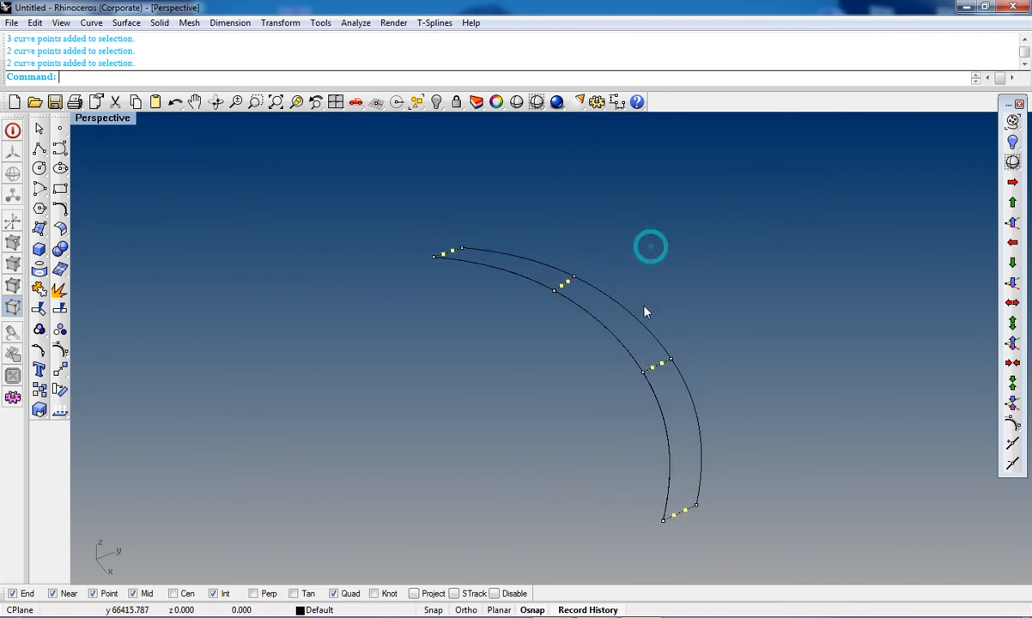
{"action": "left_click", "coordinate": [1013, 222]}
{"action": "scroll", "coordinate": [549, 283], "scroll_direction": "up", "scroll_amount": 2}
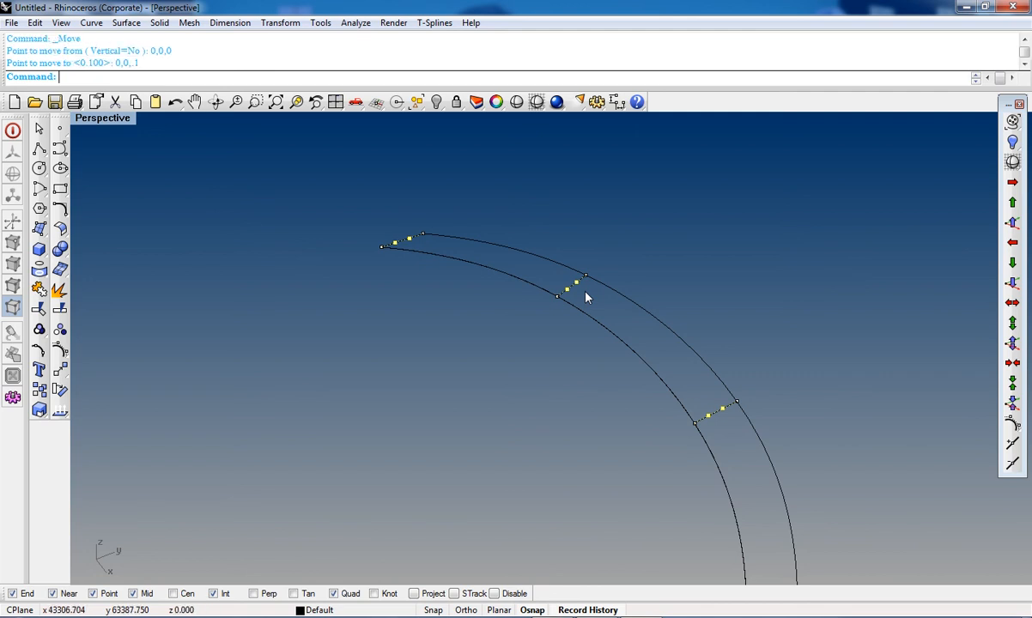
{"action": "left_click", "coordinate": [1013, 223]}
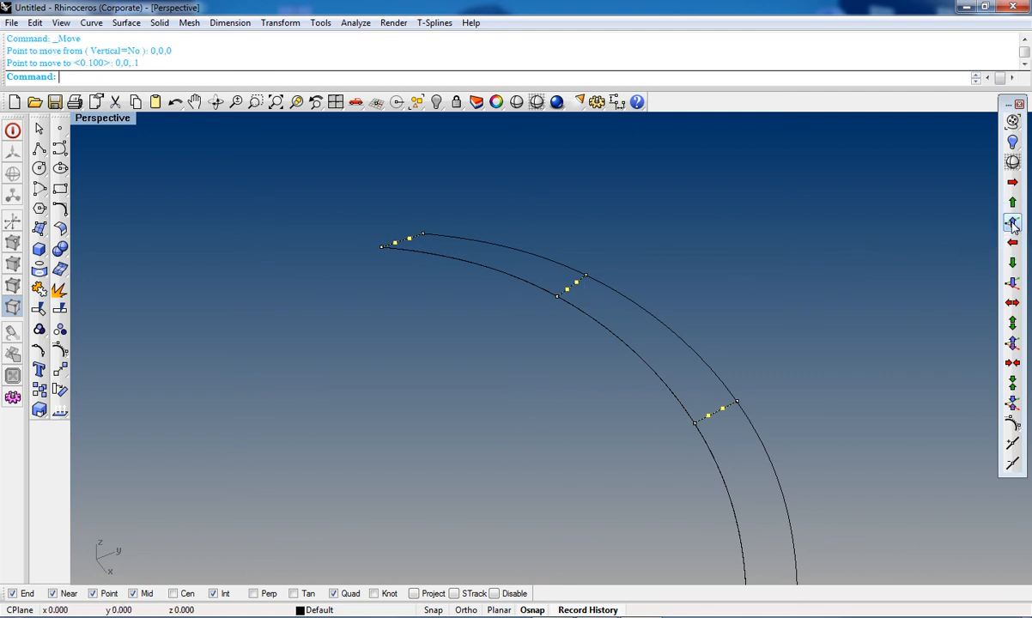
{"action": "left_click", "coordinate": [1013, 224]}
{"action": "left_click", "coordinate": [1011, 225]}
Step: Examine the raised control points in the Right, Front and Perspective viewports
{"action": "scroll", "coordinate": [795, 388], "scroll_direction": "down", "scroll_amount": 4}
{"action": "right_click_drag", "start_coordinate": [787, 455], "coordinate": [760, 394]}
{"action": "scroll", "coordinate": [745, 493], "scroll_direction": "up", "scroll_amount": 4}
{"action": "scroll", "coordinate": [745, 501], "scroll_direction": "up", "scroll_amount": 3}
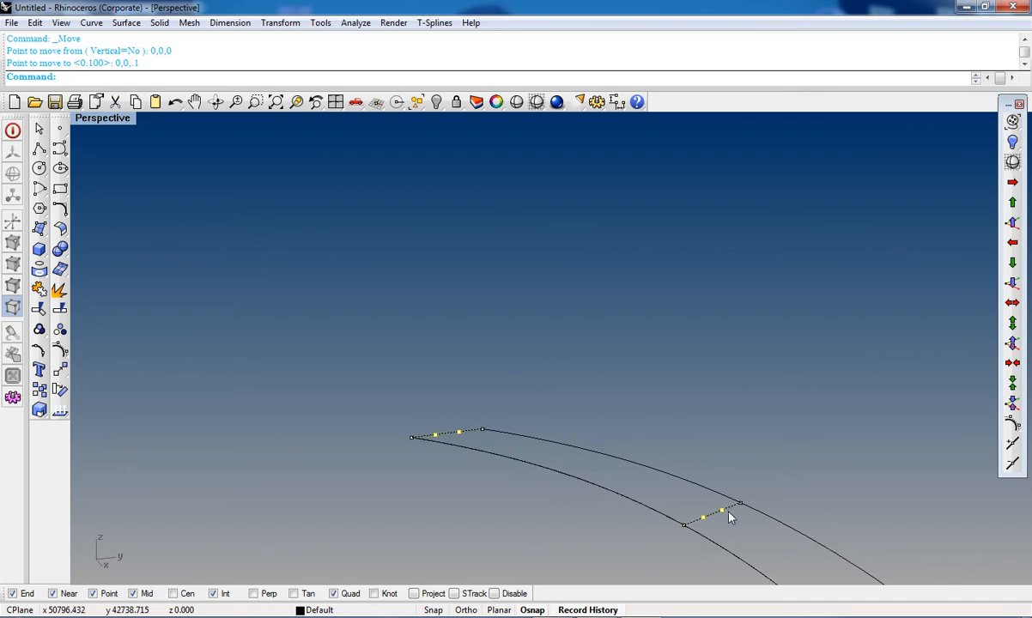
{"action": "scroll", "coordinate": [737, 489], "scroll_direction": "down", "scroll_amount": 3}
{"action": "key", "text": "ctrl+F3"}
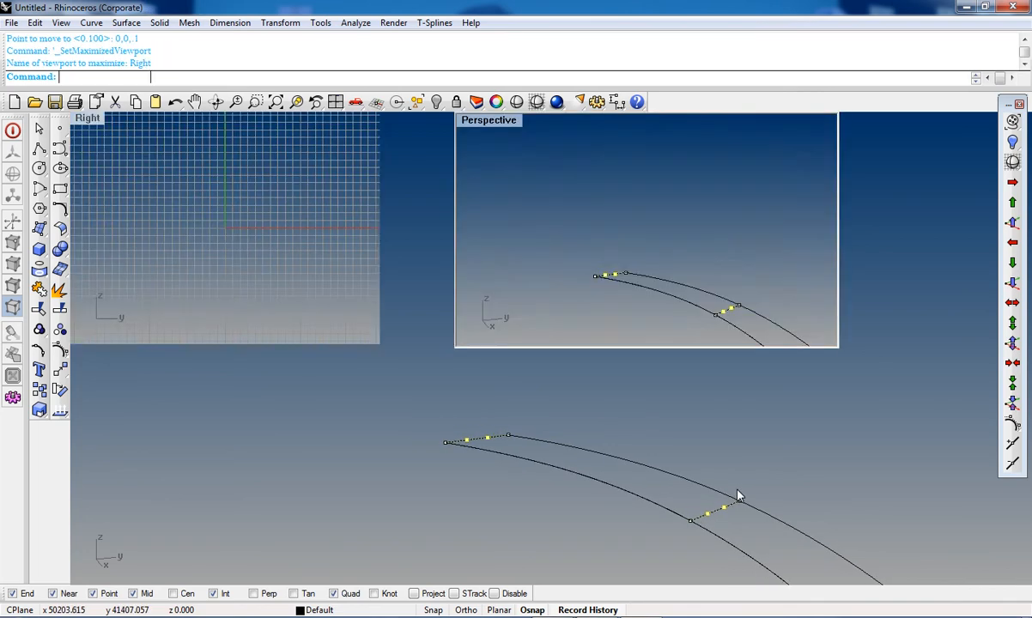
{"action": "scroll", "coordinate": [713, 425], "scroll_direction": "down", "scroll_amount": 8}
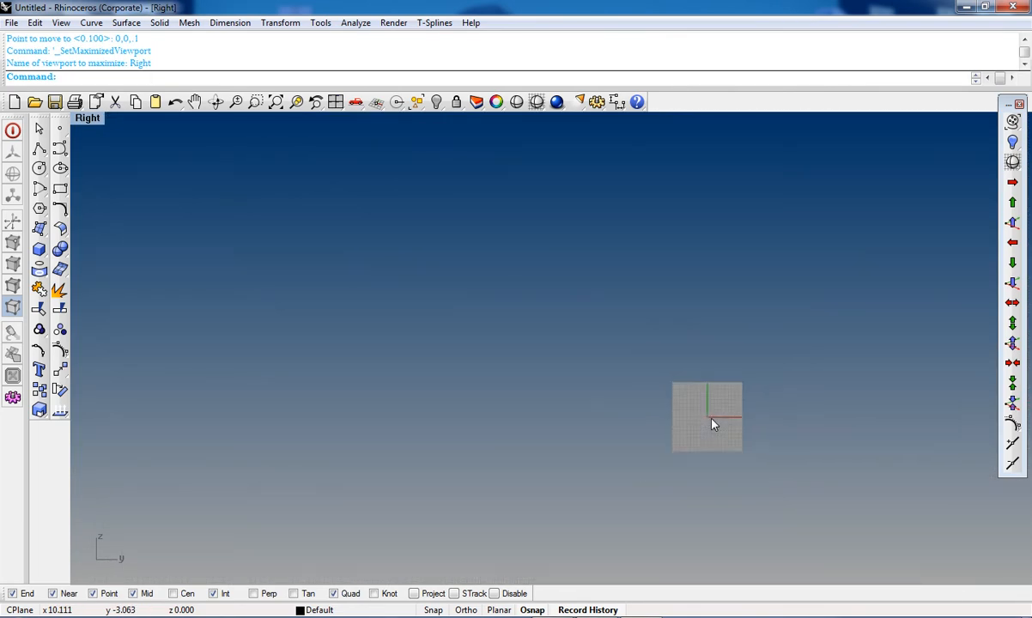
{"action": "scroll", "coordinate": [714, 424], "scroll_direction": "up", "scroll_amount": 6}
{"action": "scroll", "coordinate": [714, 419], "scroll_direction": "up", "scroll_amount": 3}
{"action": "scroll", "coordinate": [711, 410], "scroll_direction": "down", "scroll_amount": 6}
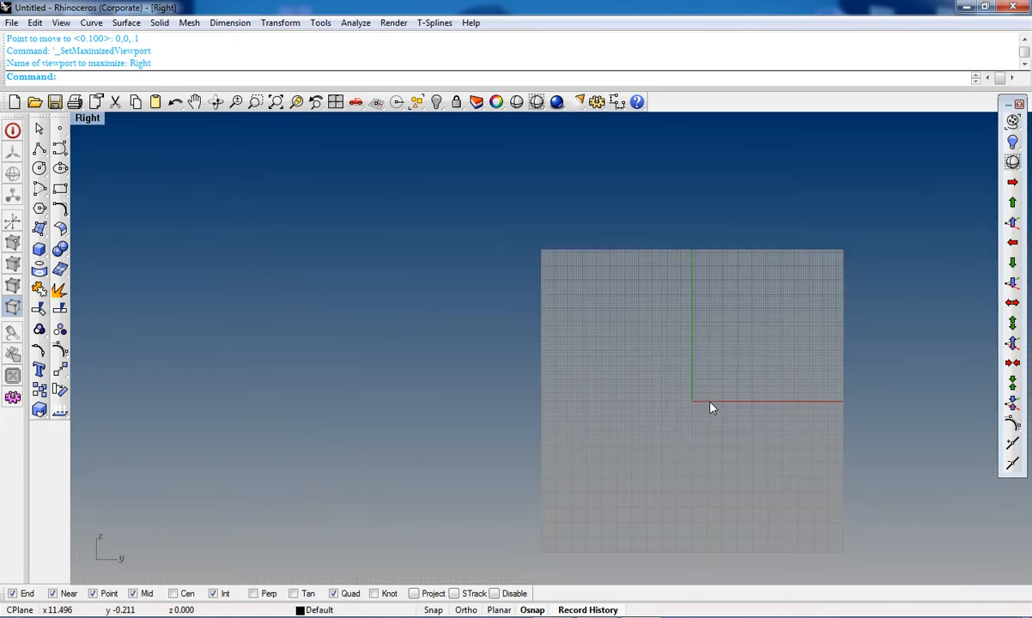
{"action": "key", "text": "ctrl+F2"}
{"action": "scroll", "coordinate": [709, 412], "scroll_direction": "down", "scroll_amount": 8}
{"action": "key", "text": "ctrl+F4"}
{"action": "scroll", "coordinate": [679, 424], "scroll_direction": "down", "scroll_amount": 5}
{"action": "right_click_drag", "start_coordinate": [704, 440], "coordinate": [522, 295], "text": "shift"}
{"action": "scroll", "coordinate": [523, 294], "scroll_direction": "down", "scroll_amount": 4}
{"action": "scroll", "coordinate": [523, 298], "scroll_direction": "down", "scroll_amount": 2}
{"action": "key", "text": "ctrl+F2"}
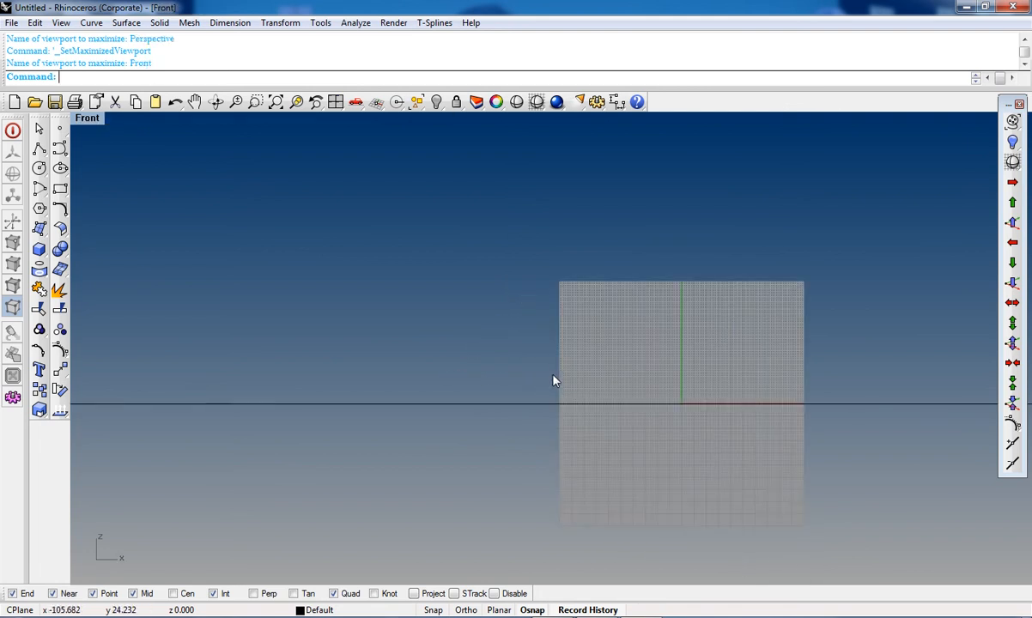
{"action": "scroll", "coordinate": [642, 404], "scroll_direction": "down", "scroll_amount": 6}
{"action": "type", "text": "M"}
{"action": "key", "text": "Return"}
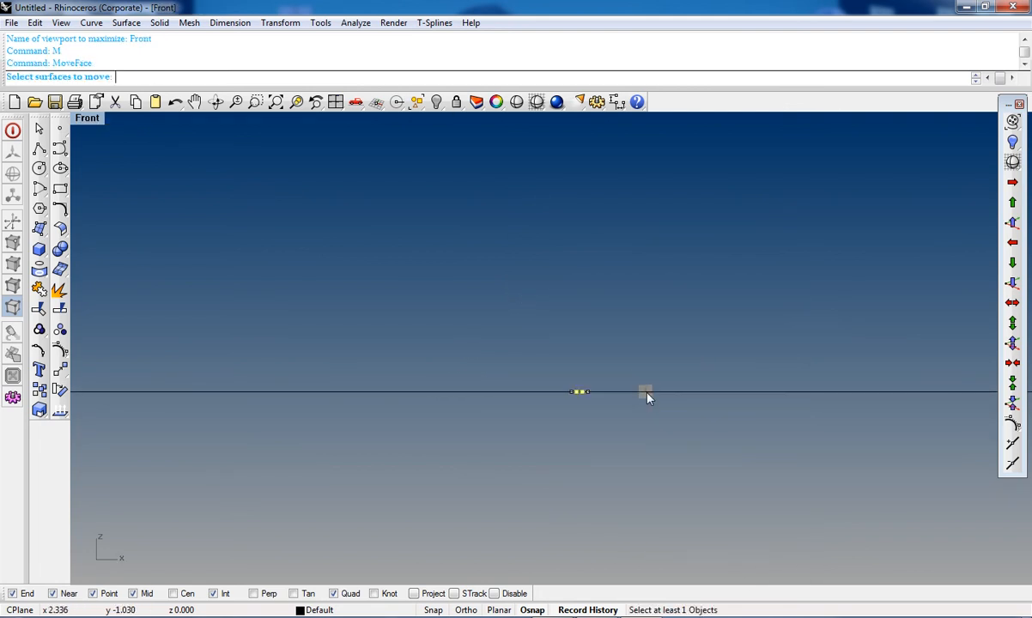
{"action": "scroll", "coordinate": [631, 374], "scroll_direction": "up", "scroll_amount": 8}
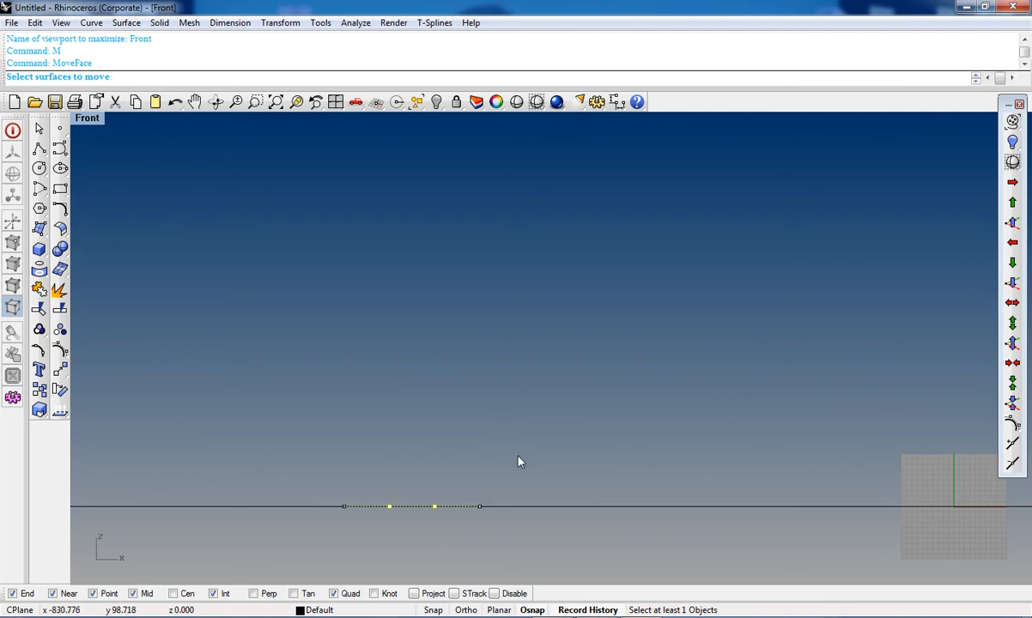
{"action": "scroll", "coordinate": [518, 462], "scroll_direction": "down", "scroll_amount": 3}
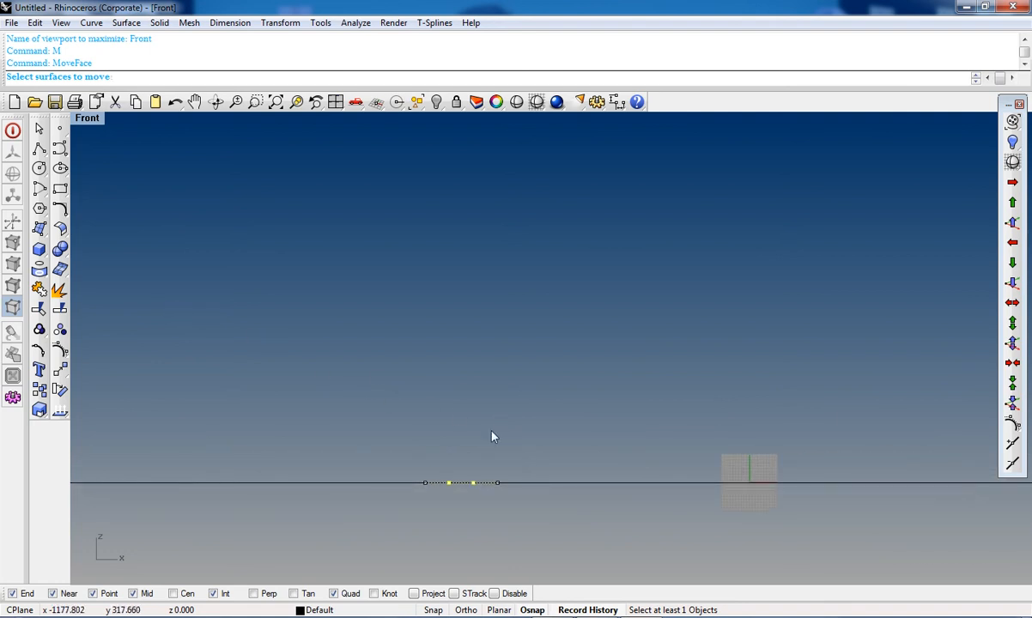
Step: Move the selected control points slightly in the Front viewport and clear the selection
{"action": "left_click", "coordinate": [60, 351]}
{"action": "left_click", "coordinate": [670, 415]}
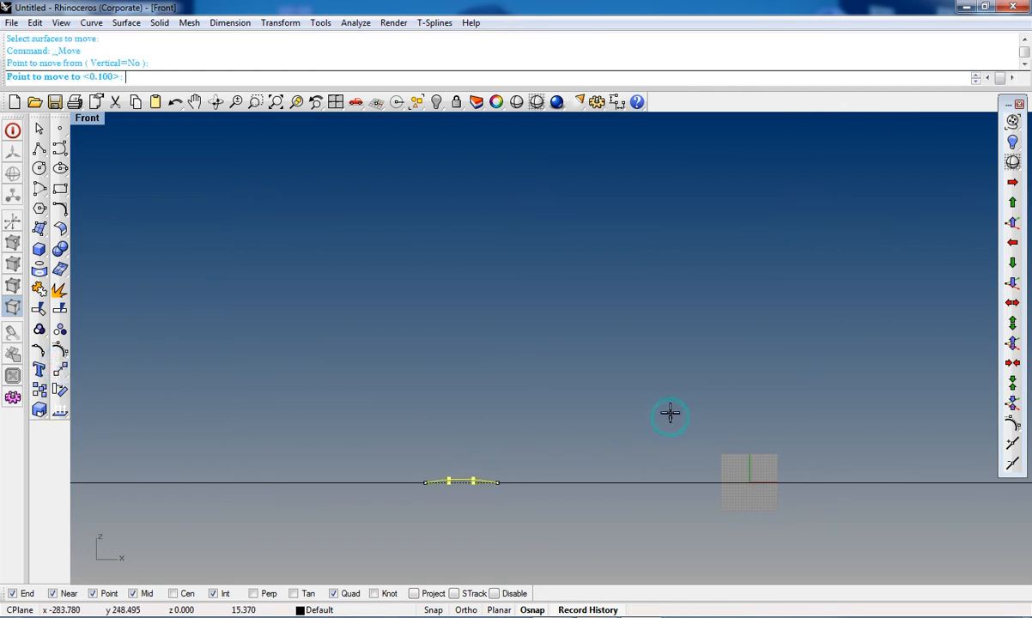
{"action": "left_click", "coordinate": [671, 416]}
{"action": "key", "text": "ctrl+Tab"}
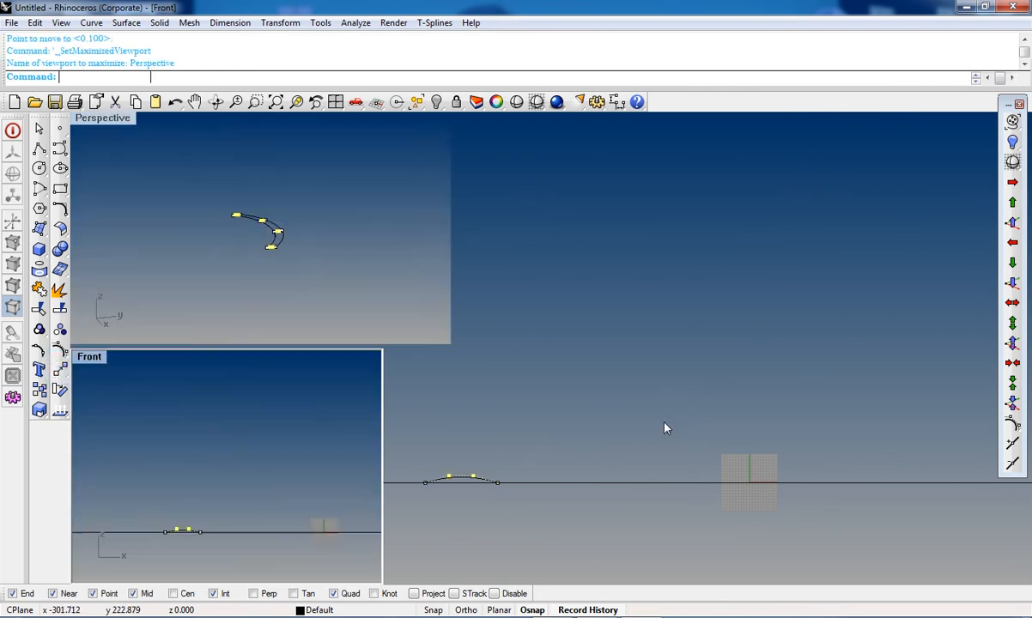
{"action": "key", "text": "Escape"}
{"action": "key", "text": "Escape"}
Step: Create a network surface from the crescent's two edge curves, end curves and two cross curves with default tolerances
{"action": "scroll", "coordinate": [631, 390], "scroll_direction": "up", "scroll_amount": 12}
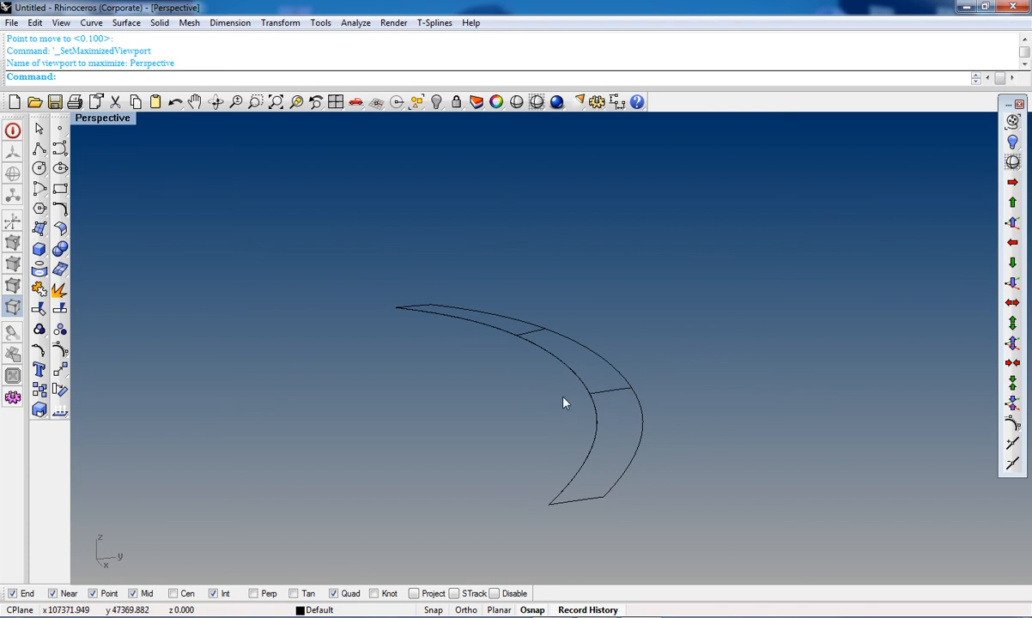
{"action": "scroll", "coordinate": [592, 422], "scroll_direction": "down", "scroll_amount": 5}
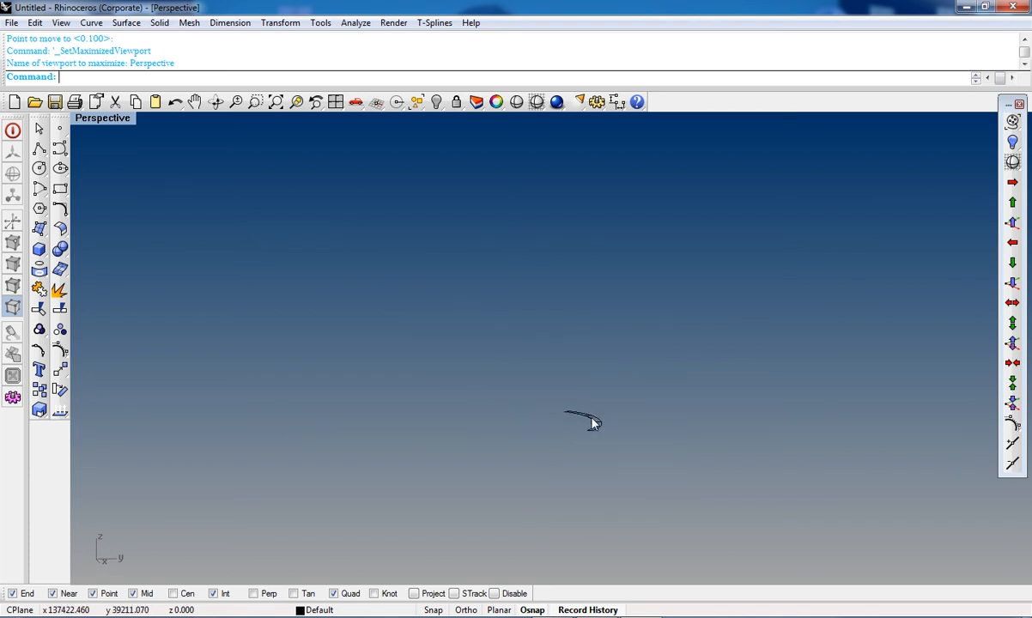
{"action": "scroll", "coordinate": [593, 423], "scroll_direction": "up", "scroll_amount": 12}
{"action": "scroll", "coordinate": [560, 438], "scroll_direction": "down", "scroll_amount": 4}
{"action": "scroll", "coordinate": [567, 451], "scroll_direction": "up", "scroll_amount": 5}
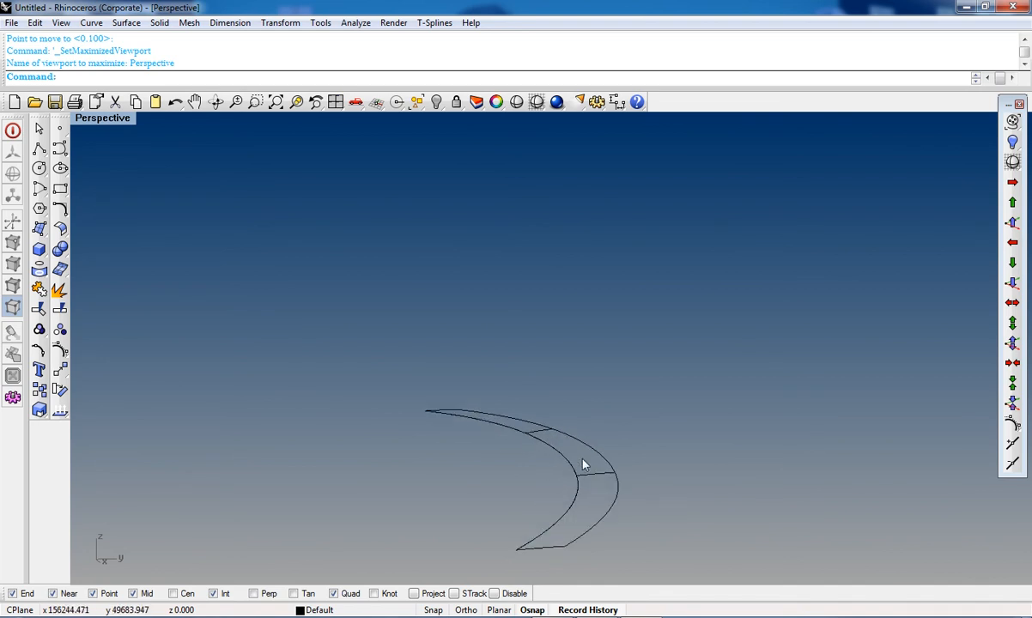
{"action": "scroll", "coordinate": [598, 494], "scroll_direction": "down", "scroll_amount": 2}
{"action": "right_click_drag", "start_coordinate": [657, 366], "coordinate": [640, 336]}
{"action": "right_click_drag", "start_coordinate": [664, 292], "coordinate": [694, 461]}
{"action": "left_click", "coordinate": [515, 224]}
{"action": "left_click", "coordinate": [553, 221], "text": "shift"}
{"action": "scroll", "coordinate": [620, 319], "scroll_direction": "down", "scroll_amount": 2}
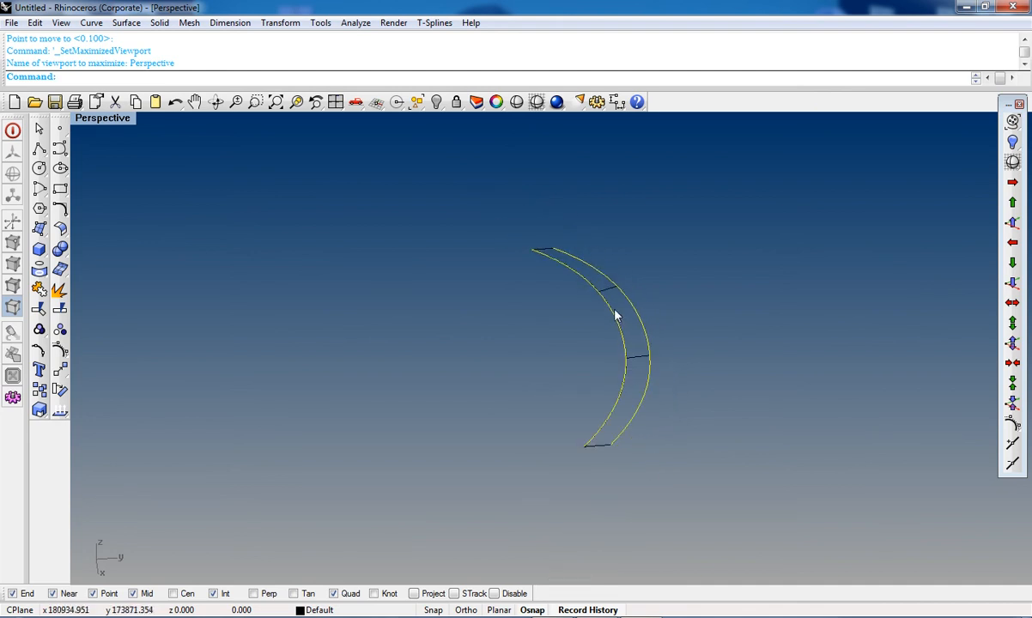
{"action": "left_click", "coordinate": [522, 236]}
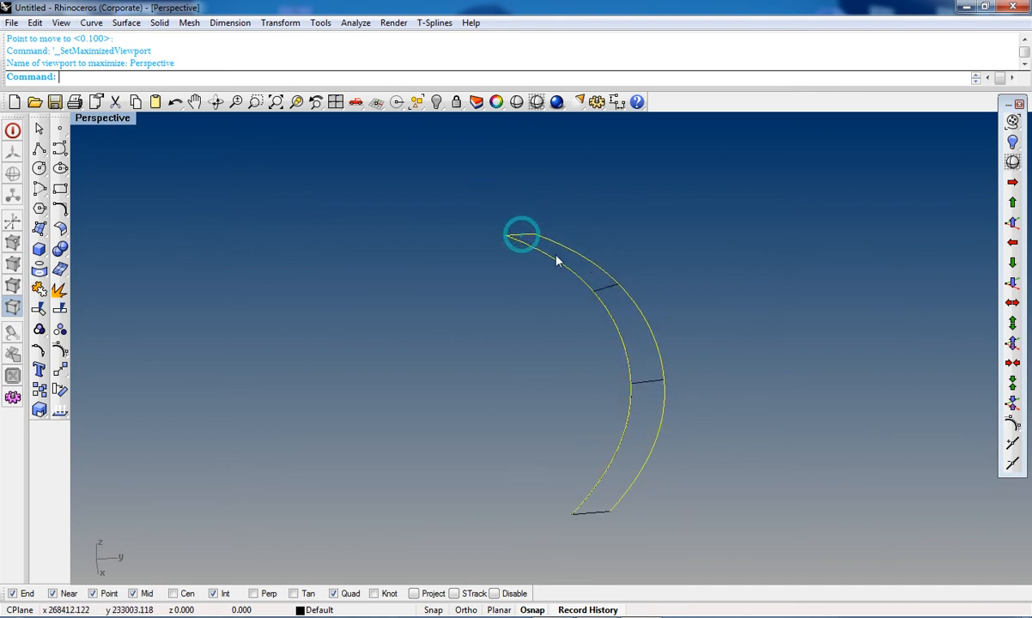
{"action": "left_click", "coordinate": [595, 515], "text": "shift"}
{"action": "left_click", "coordinate": [646, 383], "text": "shift"}
{"action": "left_click", "coordinate": [609, 290], "text": "shift"}
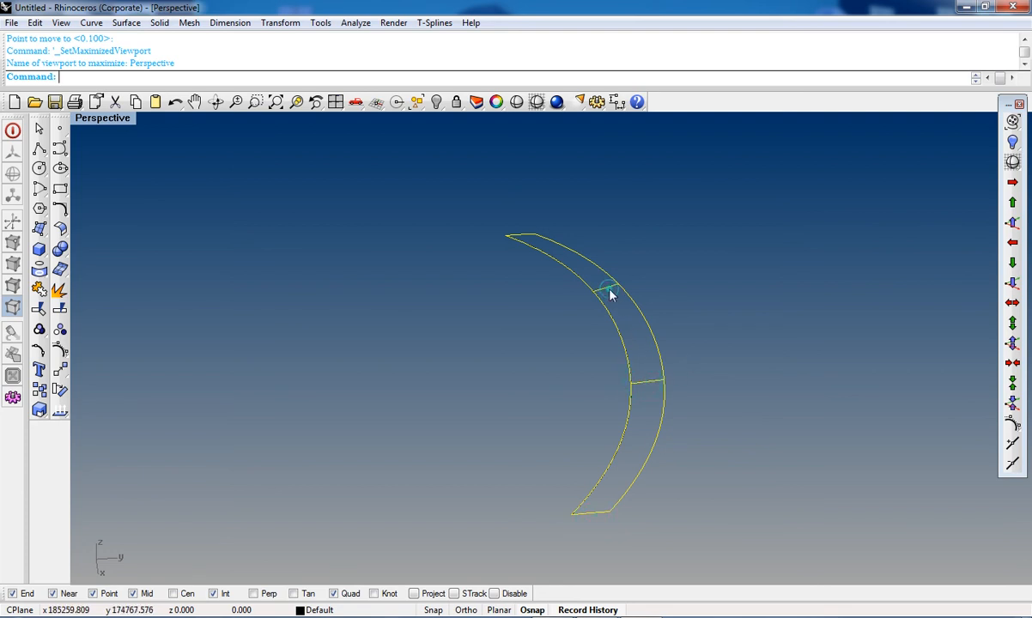
{"action": "left_click", "coordinate": [38, 230]}
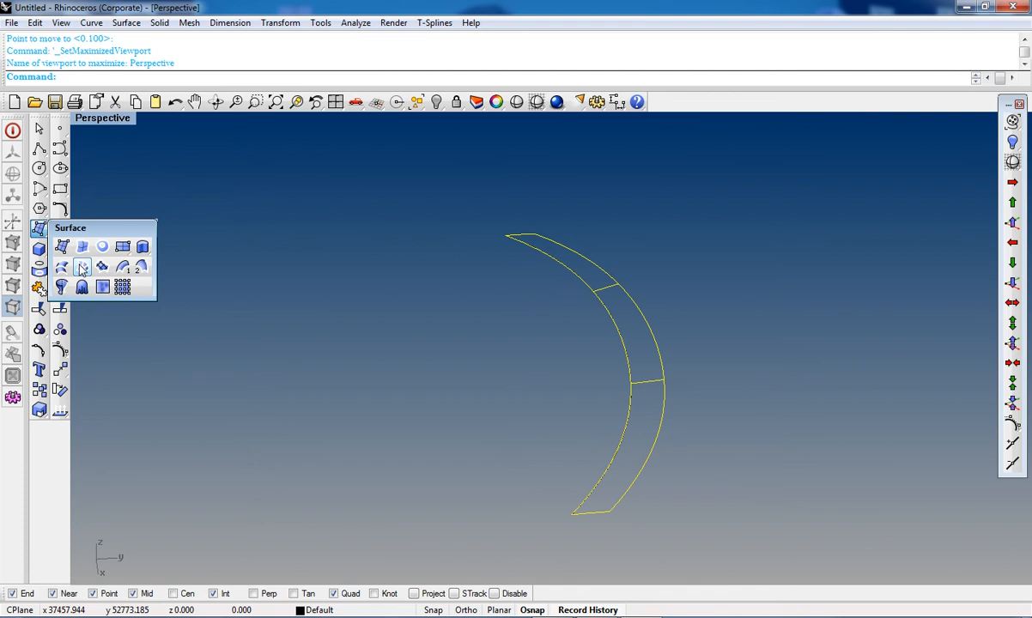
{"action": "left_click", "coordinate": [81, 269]}
{"action": "left_click_drag", "start_coordinate": [536, 201], "coordinate": [380, 206]}
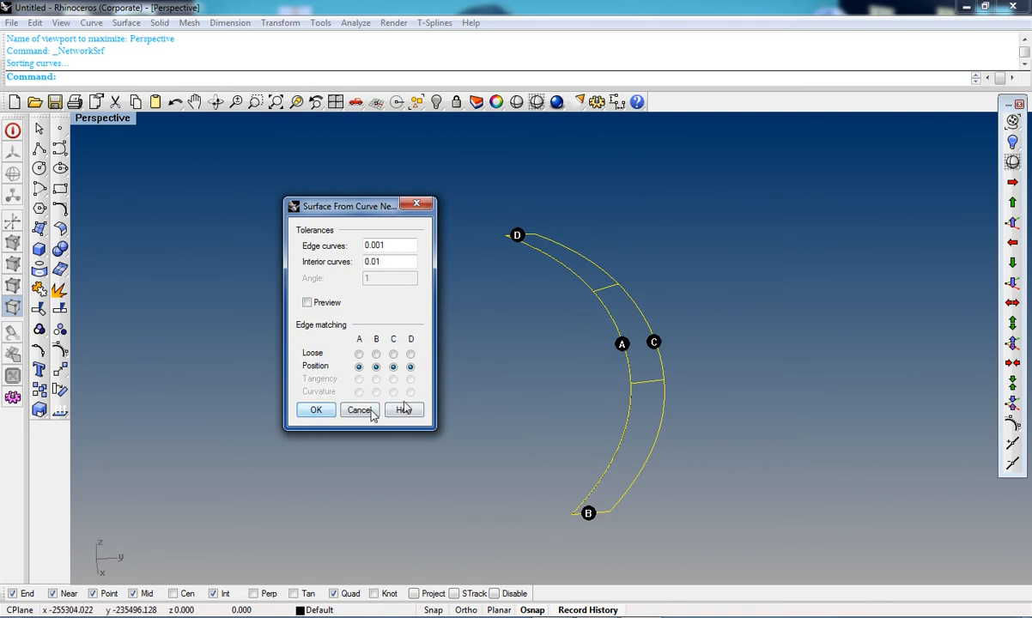
{"action": "left_click", "coordinate": [316, 410]}
Step: Examine the network surface from several angles and zoom levels in the Perspective viewport
{"action": "right_click_drag", "start_coordinate": [688, 500], "coordinate": [581, 355]}
{"action": "scroll", "coordinate": [578, 348], "scroll_direction": "up", "scroll_amount": 10}
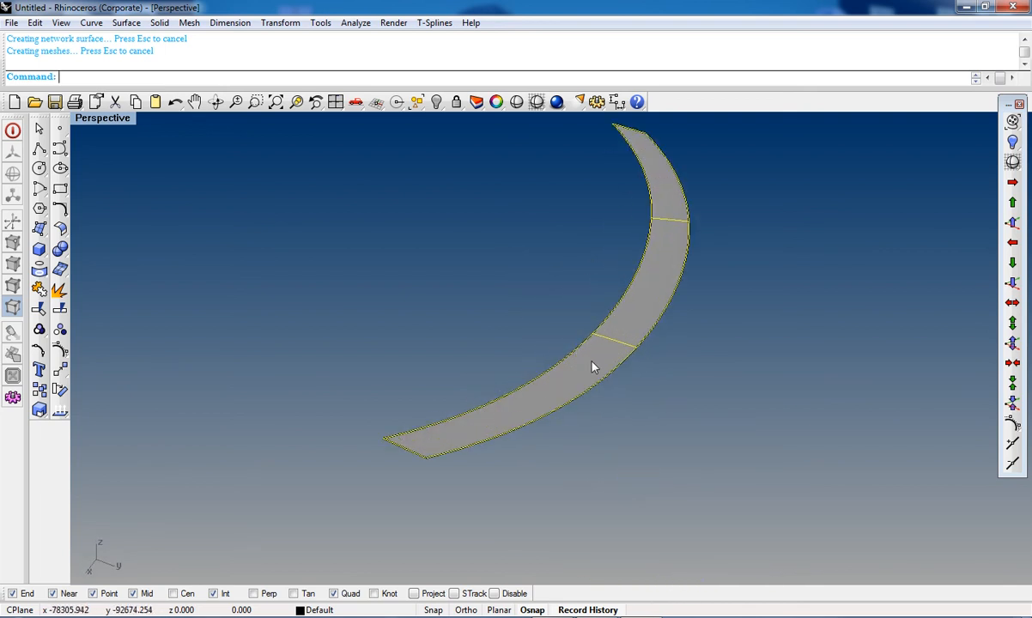
{"action": "right_click_drag", "start_coordinate": [629, 427], "coordinate": [613, 392]}
{"action": "scroll", "coordinate": [613, 392], "scroll_direction": "down", "scroll_amount": 6}
{"action": "right_click_drag", "start_coordinate": [618, 466], "coordinate": [611, 435]}
{"action": "scroll", "coordinate": [610, 434], "scroll_direction": "down", "scroll_amount": 7}
{"action": "right_click_drag", "start_coordinate": [608, 474], "coordinate": [571, 386]}
{"action": "scroll", "coordinate": [546, 431], "scroll_direction": "up", "scroll_amount": 6}
{"action": "scroll", "coordinate": [556, 408], "scroll_direction": "down", "scroll_amount": 5}
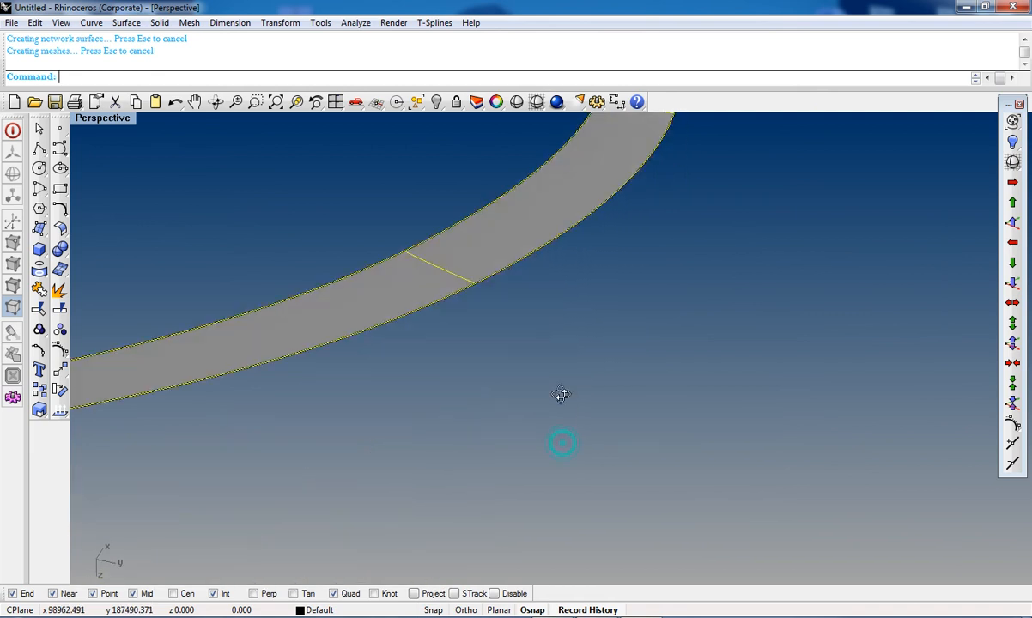
{"action": "scroll", "coordinate": [532, 352], "scroll_direction": "down", "scroll_amount": 6}
{"action": "right_click_drag", "start_coordinate": [512, 324], "coordinate": [513, 348]}
{"action": "scroll", "coordinate": [485, 337], "scroll_direction": "up", "scroll_amount": 6}
{"action": "right_click_drag", "start_coordinate": [477, 339], "coordinate": [482, 300]}
{"action": "scroll", "coordinate": [490, 283], "scroll_direction": "up", "scroll_amount": 10}
{"action": "scroll", "coordinate": [492, 271], "scroll_direction": "down", "scroll_amount": 10}
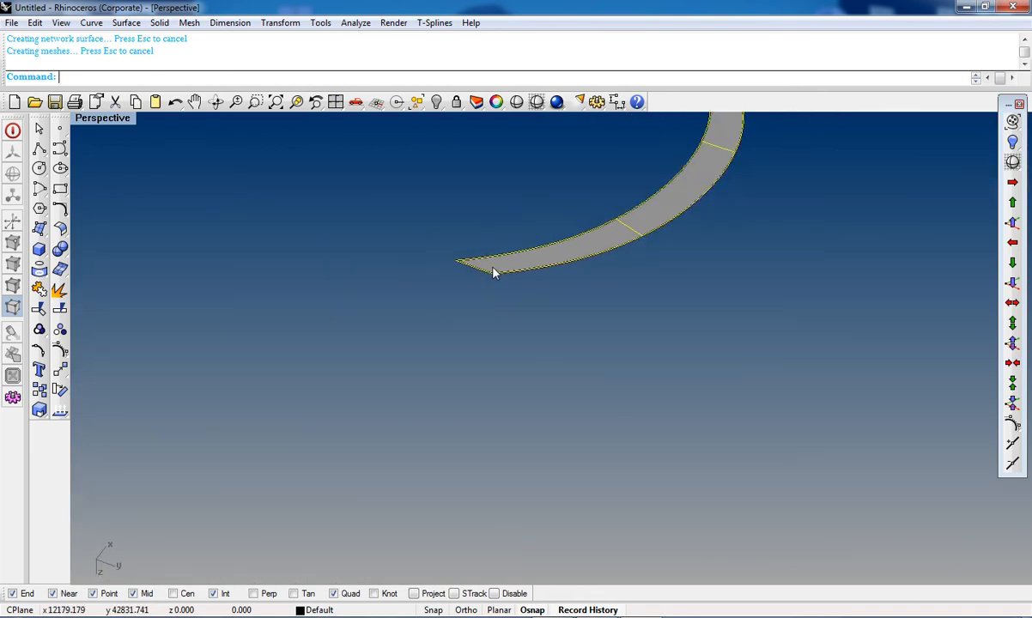
{"action": "scroll", "coordinate": [539, 299], "scroll_direction": "up", "scroll_amount": 3}
{"action": "scroll", "coordinate": [539, 299], "scroll_direction": "up", "scroll_amount": 3}
Step: Delete the network surface and the two cross curves between the crescent's edge curves
{"action": "left_click", "coordinate": [553, 240]}
{"action": "left_click", "coordinate": [554, 243]}
{"action": "key", "text": "Delete"}
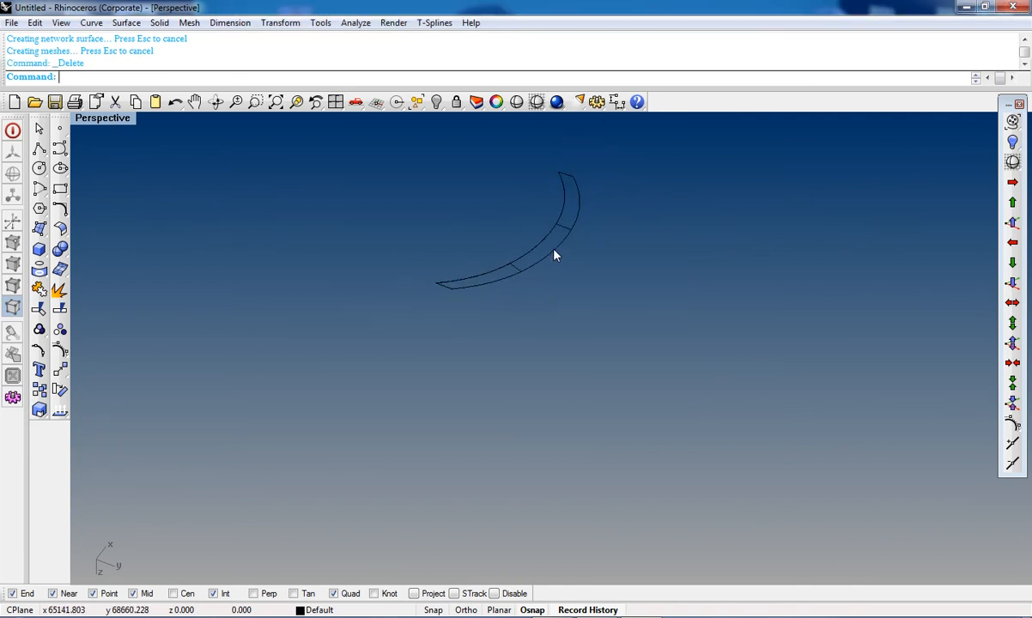
{"action": "right_click_drag", "start_coordinate": [576, 223], "coordinate": [316, 443]}
{"action": "right_click_drag", "start_coordinate": [412, 439], "coordinate": [432, 369], "text": "shift"}
{"action": "scroll", "coordinate": [629, 474], "scroll_direction": "up", "scroll_amount": 7}
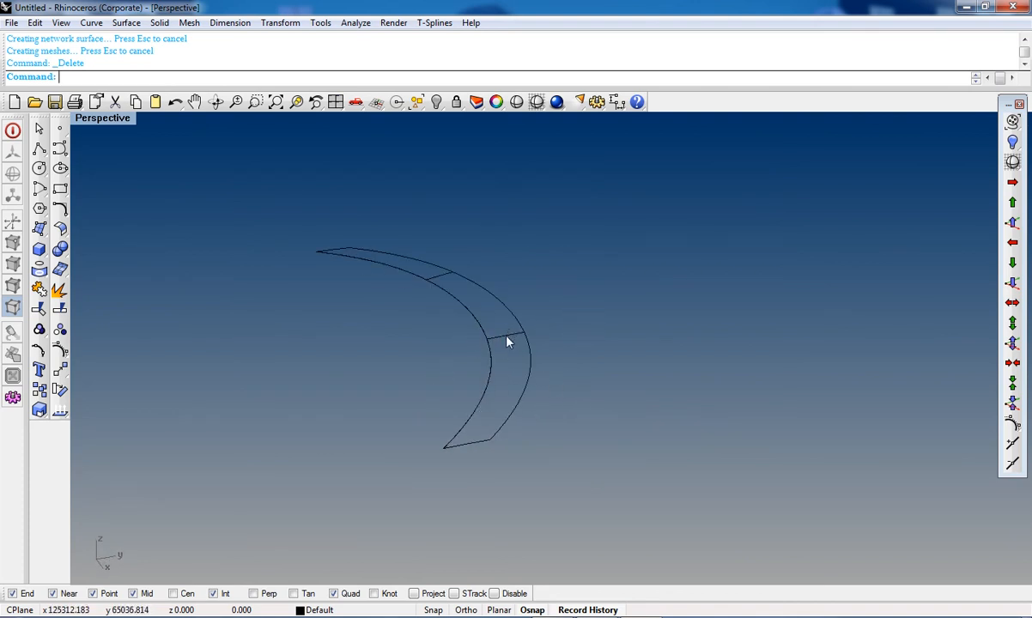
{"action": "key", "text": "Delete"}
{"action": "left_click", "coordinate": [443, 277]}
{"action": "key", "text": "Delete"}
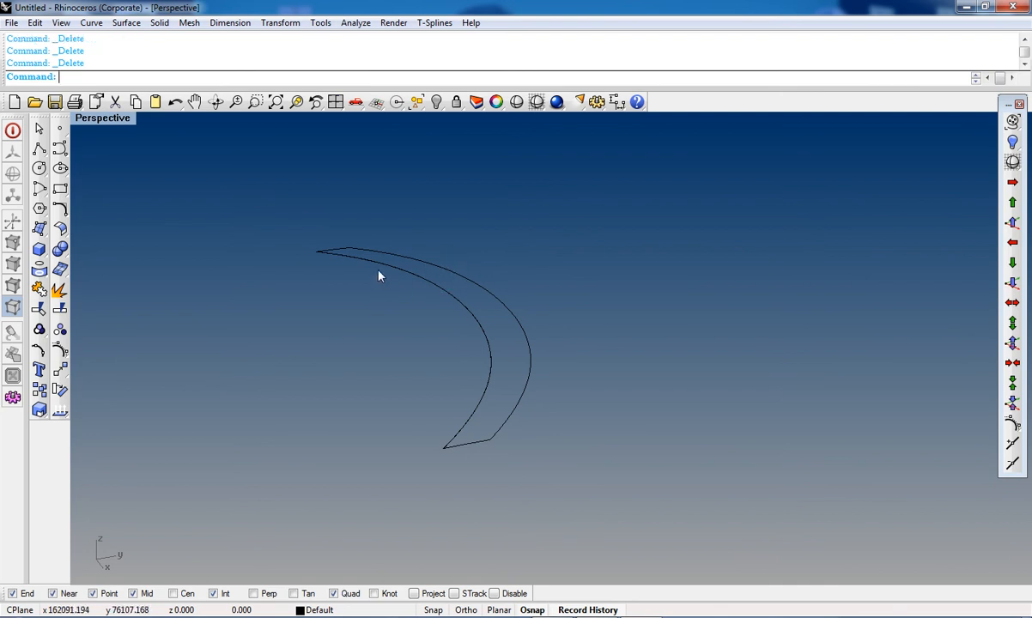
Step: Show the control points and nudge the two middle points of the crescent's end curve up 0.1 along Z
{"action": "key", "text": "F10"}
{"action": "scroll", "coordinate": [467, 425], "scroll_direction": "up", "scroll_amount": 2}
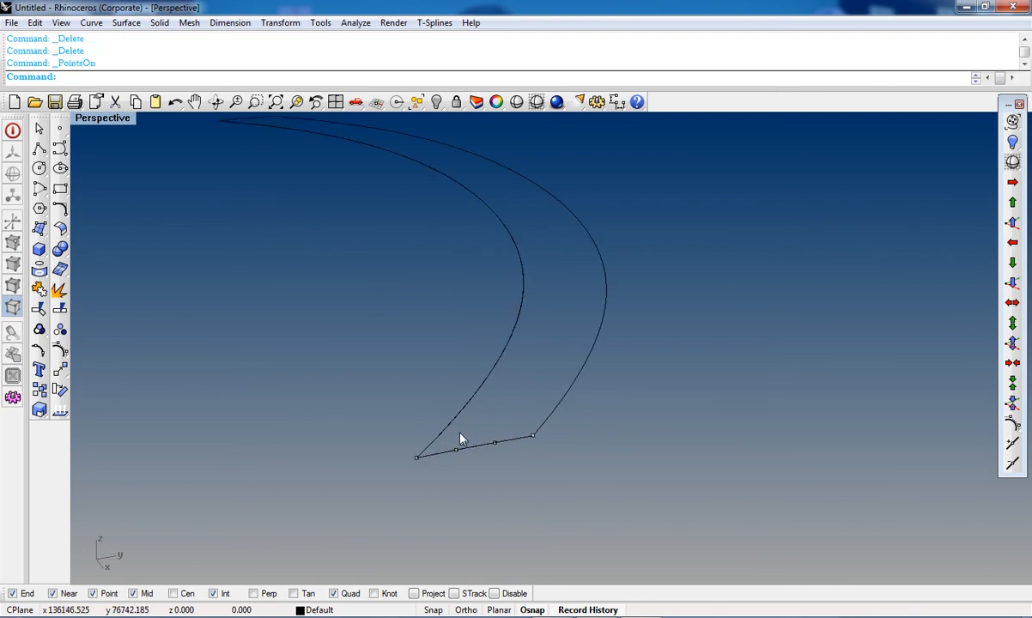
{"action": "left_click_drag", "start_coordinate": [470, 446], "coordinate": [510, 468]}
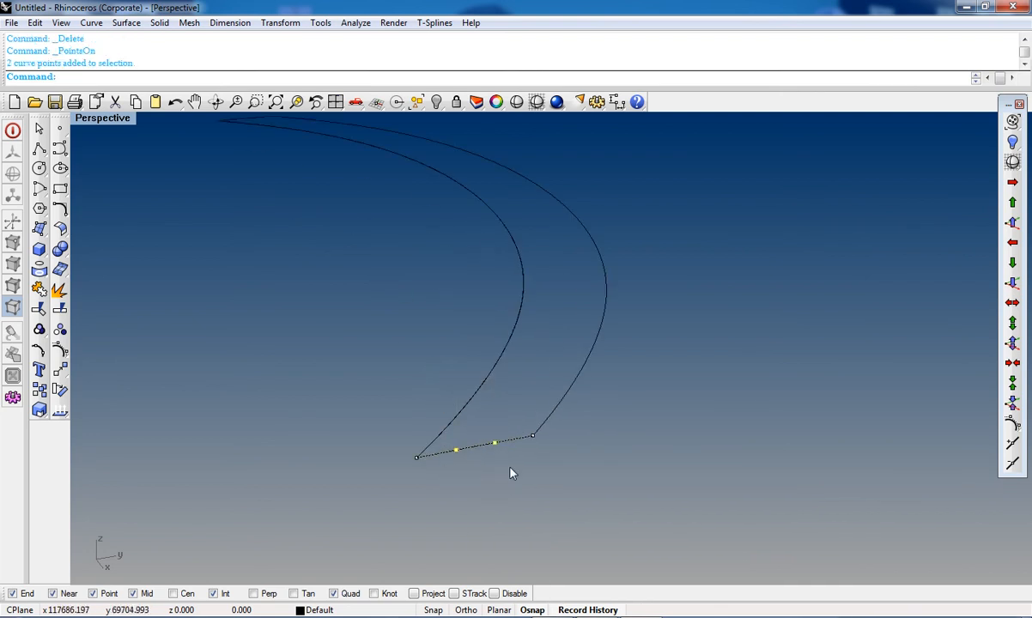
{"action": "left_click", "coordinate": [1012, 223]}
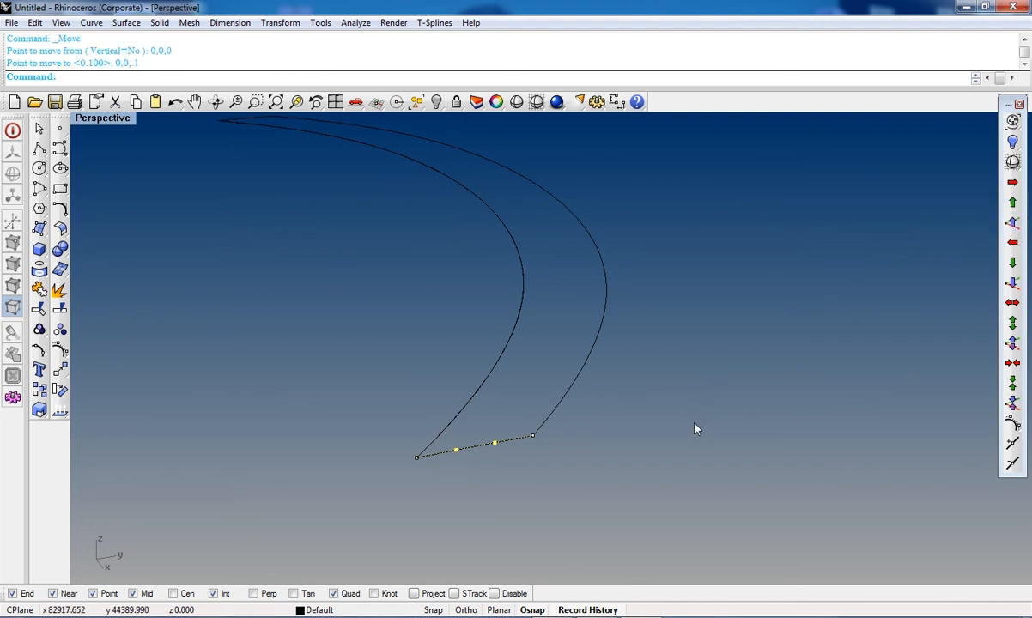
{"action": "type", "text": "M"}
{"action": "key", "text": "Return"}
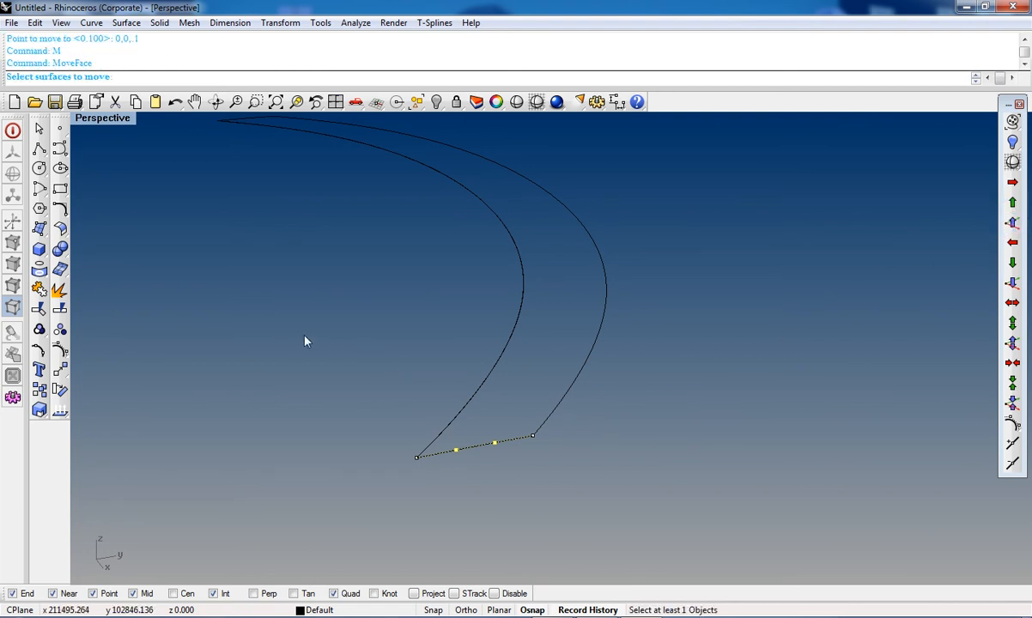
{"action": "key", "text": "Escape"}
{"action": "left_click", "coordinate": [60, 369]}
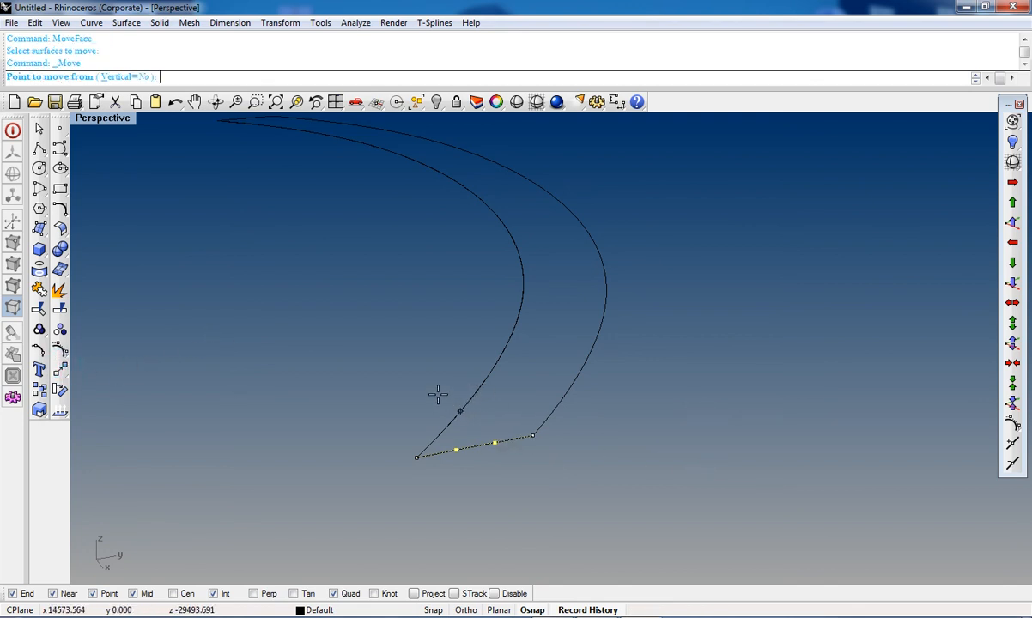
{"action": "key", "text": "Escape"}
{"action": "scroll", "coordinate": [382, 368], "scroll_direction": "down", "scroll_amount": 3}
{"action": "scroll", "coordinate": [310, 274], "scroll_direction": "up", "scroll_amount": 1}
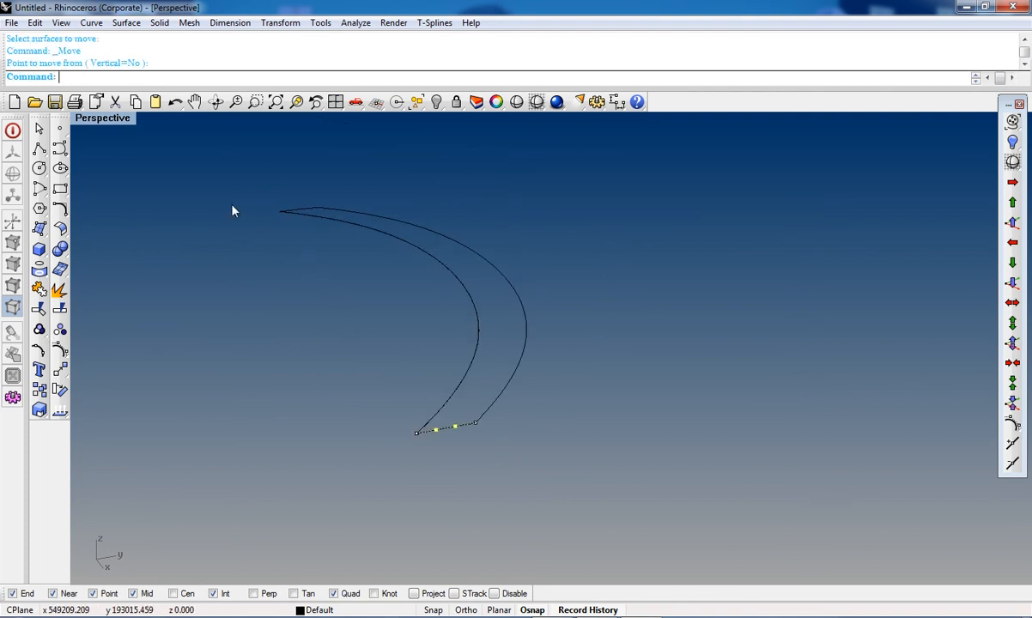
{"action": "key", "text": "Return"}
{"action": "left_click", "coordinate": [120, 76]}
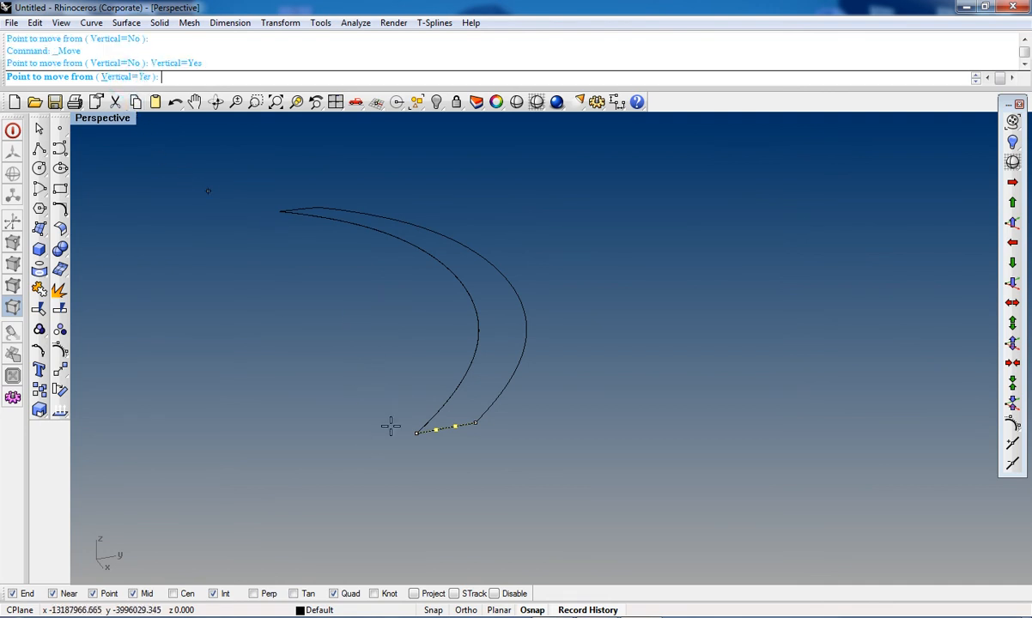
{"action": "key", "text": "Escape"}
{"action": "scroll", "coordinate": [385, 439], "scroll_direction": "down", "scroll_amount": 3}
{"action": "scroll", "coordinate": [412, 403], "scroll_direction": "up", "scroll_amount": 4}
{"action": "scroll", "coordinate": [438, 467], "scroll_direction": "down", "scroll_amount": 1}
{"action": "scroll", "coordinate": [437, 467], "scroll_direction": "down", "scroll_amount": 1}
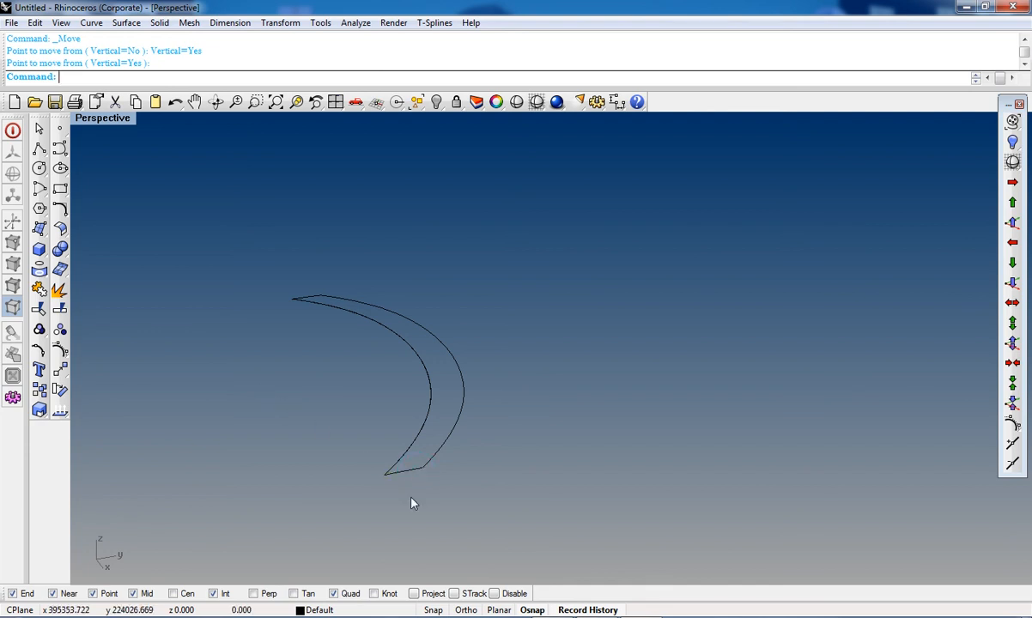
Step: Try to draw start-end arcs across the crescent's ends between the edge curves' endpoints
{"action": "left_click", "coordinate": [60, 150]}
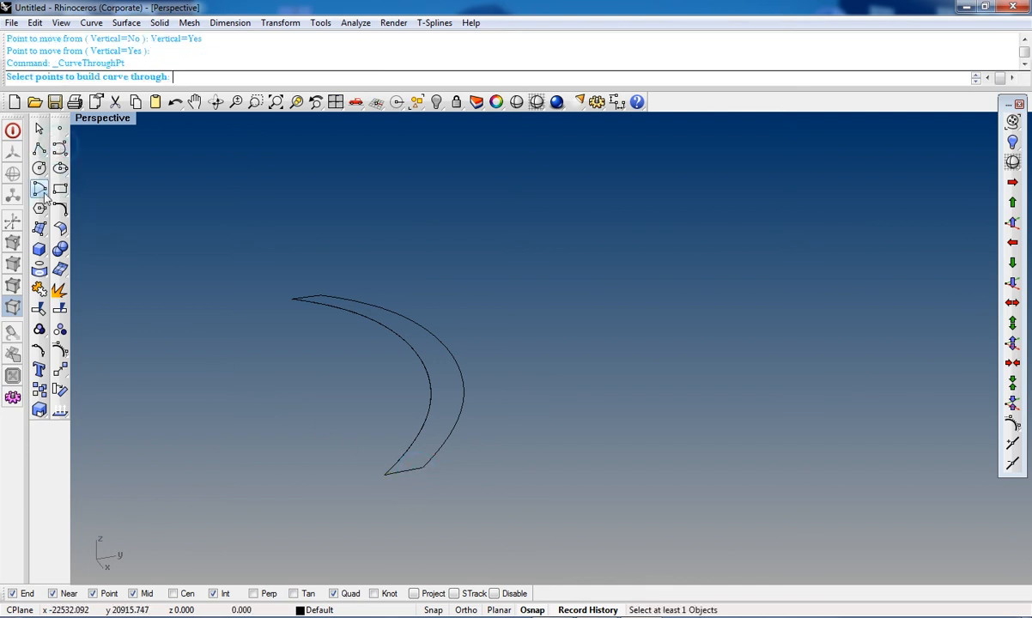
{"action": "left_click", "coordinate": [39, 168]}
{"action": "left_click", "coordinate": [85, 204]}
{"action": "scroll", "coordinate": [329, 433], "scroll_direction": "up", "scroll_amount": 3}
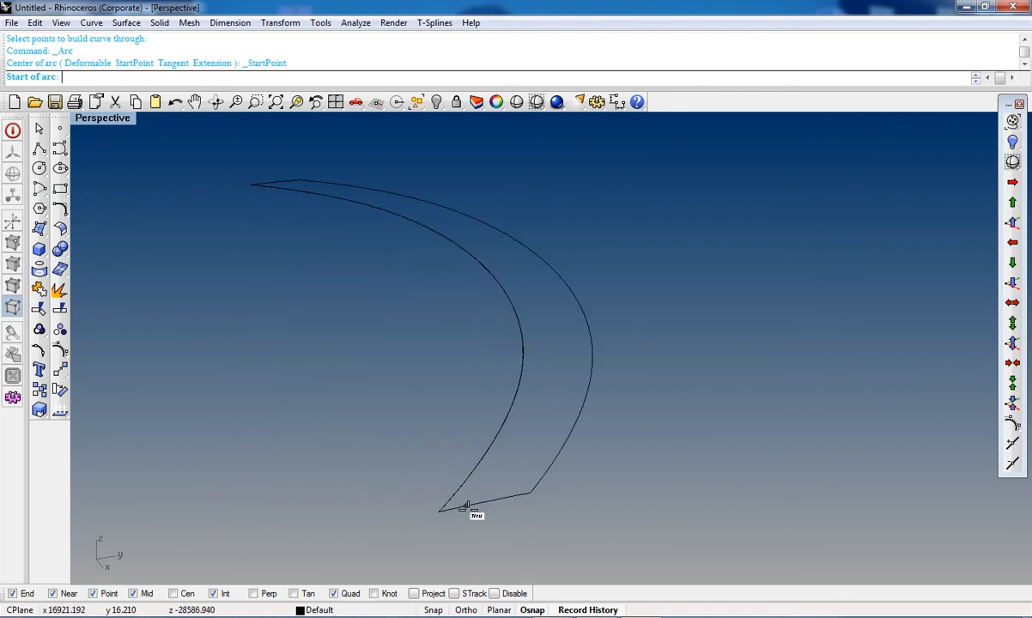
{"action": "left_click", "coordinate": [439, 512]}
{"action": "left_click", "coordinate": [530, 495]}
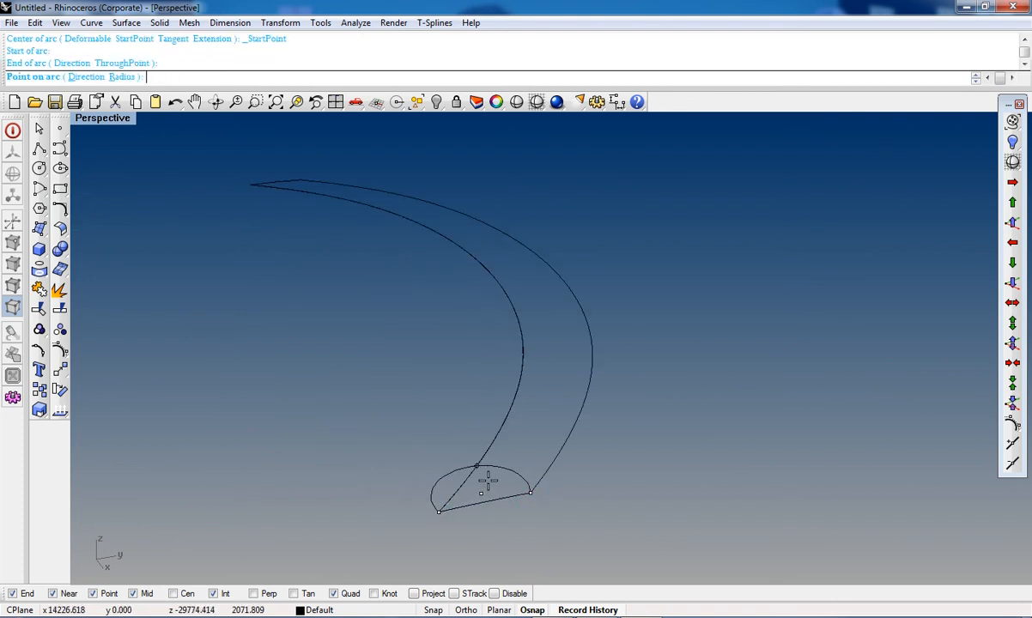
{"action": "scroll", "coordinate": [482, 486], "scroll_direction": "up", "scroll_amount": 2}
{"action": "left_click", "coordinate": [463, 496]}
{"action": "scroll", "coordinate": [464, 499], "scroll_direction": "down", "scroll_amount": 3}
{"action": "right_click_drag", "start_coordinate": [462, 499], "coordinate": [223, 300]}
{"action": "right_click", "coordinate": [219, 286]}
{"action": "scroll", "coordinate": [232, 283], "scroll_direction": "up", "scroll_amount": 3}
{"action": "left_click", "coordinate": [244, 282]}
{"action": "left_click", "coordinate": [329, 268]}
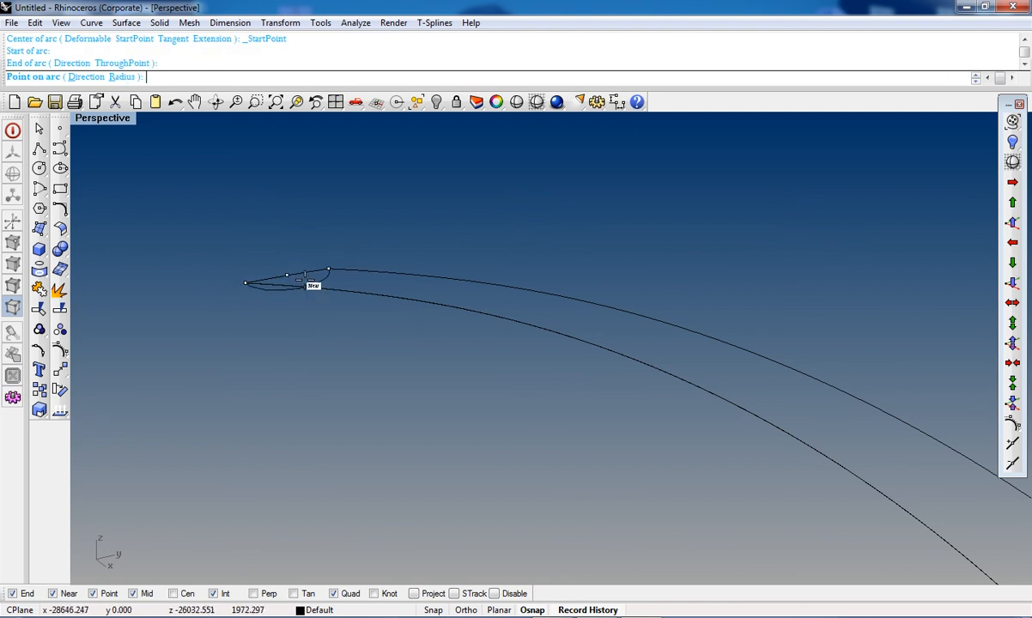
{"action": "left_click", "coordinate": [306, 280]}
{"action": "scroll", "coordinate": [305, 279], "scroll_direction": "down", "scroll_amount": 3}
Step: Undo the last change and delete the curves at the crescent's narrow end
{"action": "mouse_move", "coordinate": [527, 443]}
{"action": "right_mouse_down"}
{"action": "mouse_move", "coordinate": [520, 380]}
{"action": "mouse_move", "coordinate": [553, 491]}
{"action": "mouse_move", "coordinate": [543, 443]}
{"action": "right_mouse_up"}
{"action": "key", "text": "ctrl+z"}
{"action": "right_click_drag", "start_coordinate": [607, 508], "coordinate": [544, 460]}
{"action": "key", "text": "Delete"}
Step: Try to draw a start-end arc joining the endpoints of the two crescent edge curves
{"action": "left_click", "coordinate": [40, 190]}
{"action": "left_click", "coordinate": [81, 203]}
{"action": "left_click", "coordinate": [543, 457]}
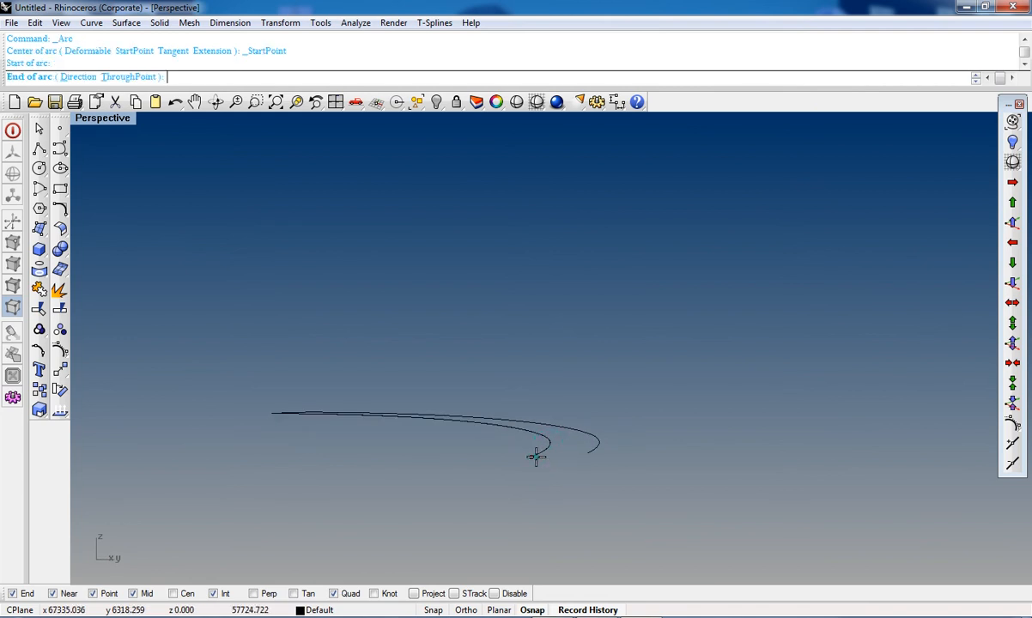
{"action": "left_click", "coordinate": [599, 457]}
{"action": "right_click_drag", "start_coordinate": [600, 457], "coordinate": [599, 442]}
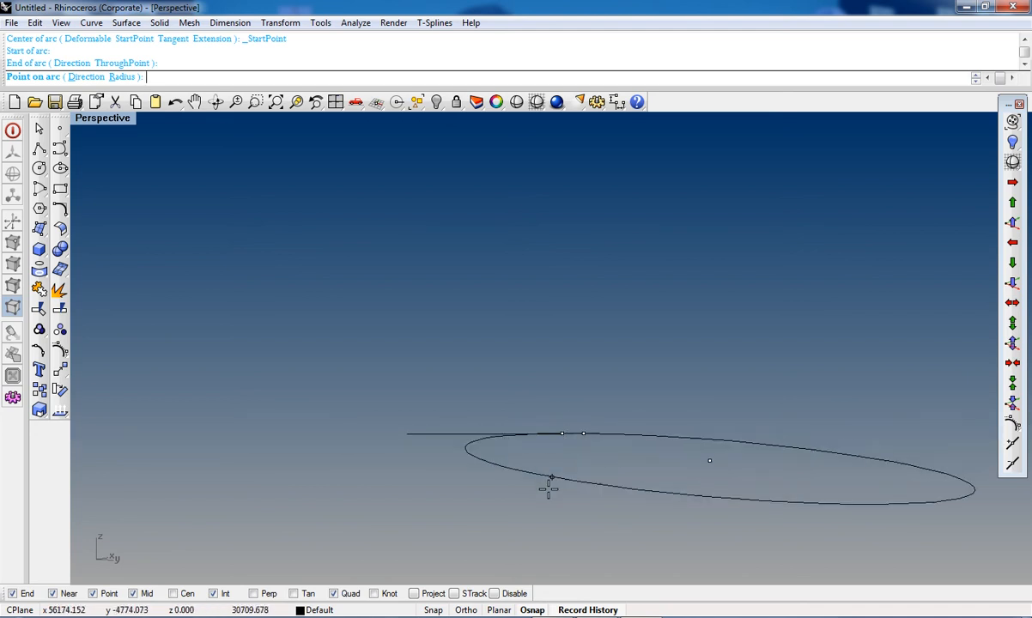
{"action": "key", "text": "ctrl+F2"}
{"action": "scroll", "coordinate": [562, 454], "scroll_direction": "down", "scroll_amount": 20}
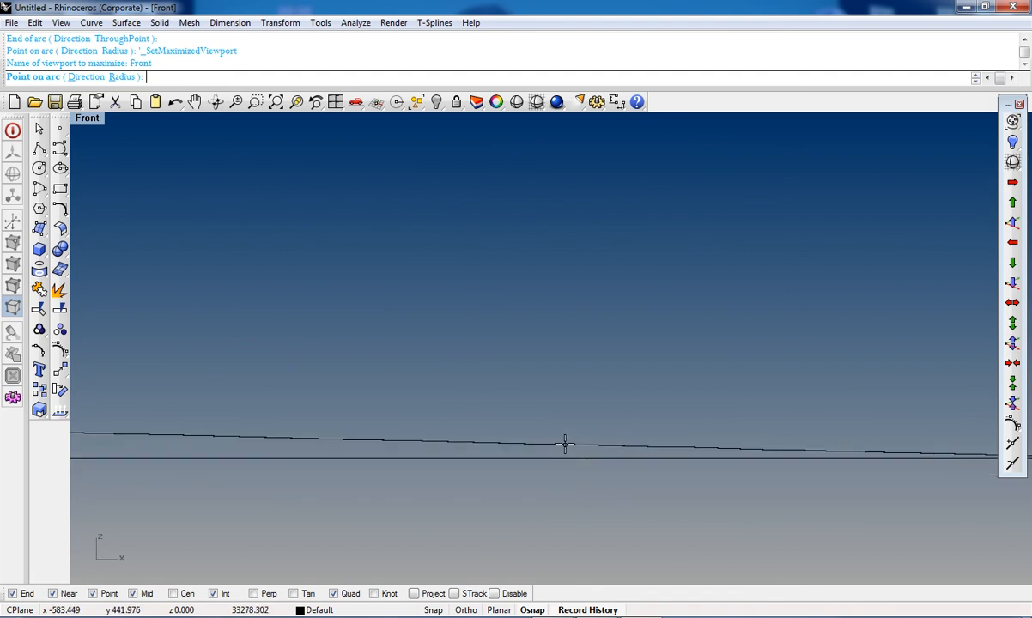
{"action": "key", "text": "Escape"}
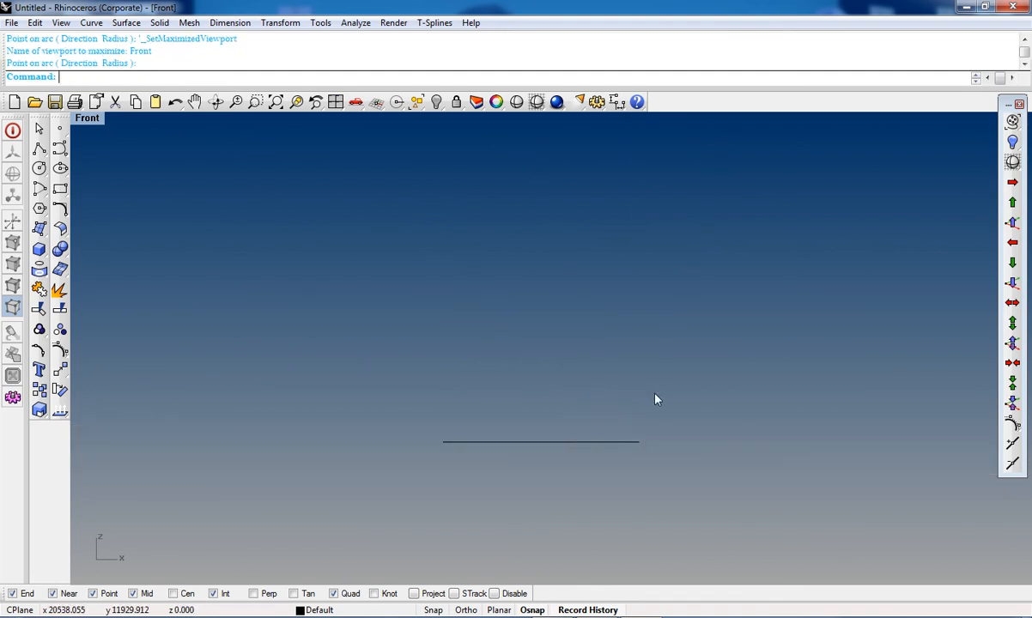
Step: Try again to draw a start-end arc across the crescent's narrow end, setting its direction with the Radius option
{"action": "key", "text": "ctrl+F4"}
{"action": "right_click_drag", "start_coordinate": [566, 451], "coordinate": [473, 445]}
{"action": "left_click", "coordinate": [38, 193]}
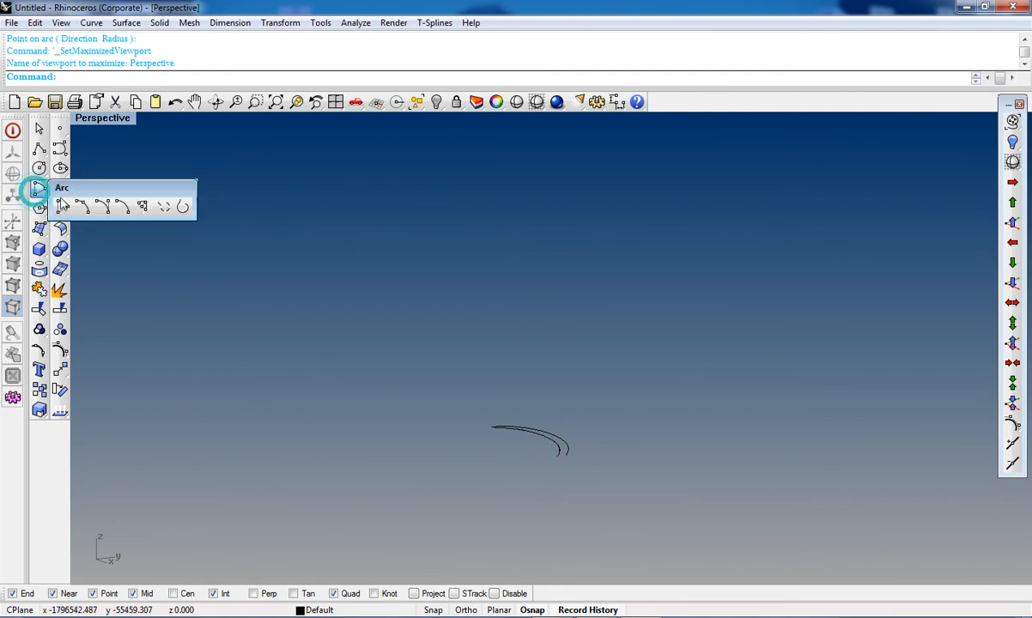
{"action": "left_click", "coordinate": [79, 198]}
{"action": "scroll", "coordinate": [559, 471], "scroll_direction": "up", "scroll_amount": 3}
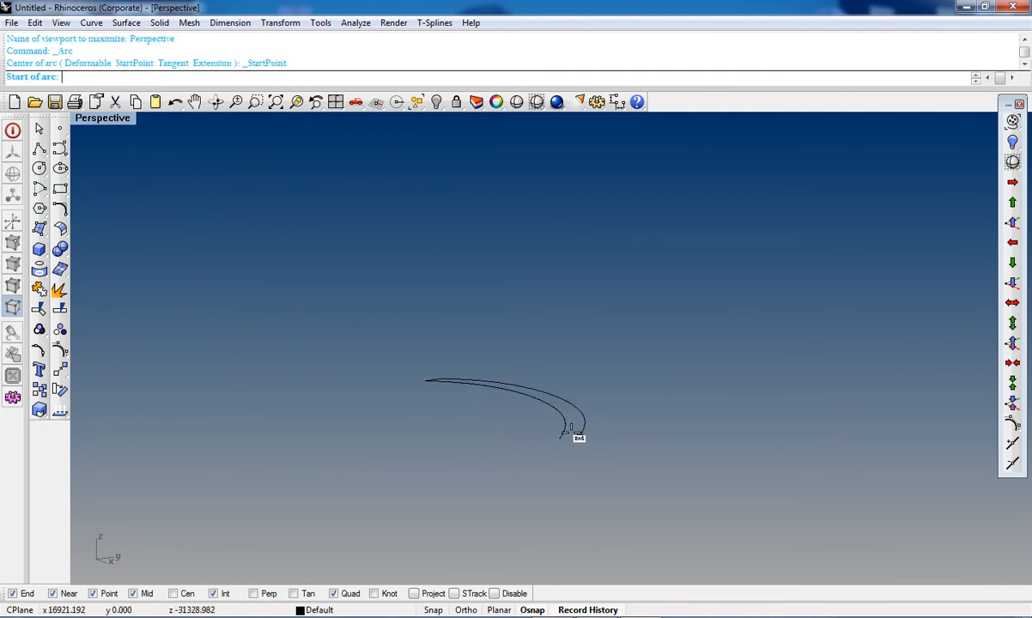
{"action": "left_click", "coordinate": [559, 438]}
{"action": "left_click", "coordinate": [583, 442]}
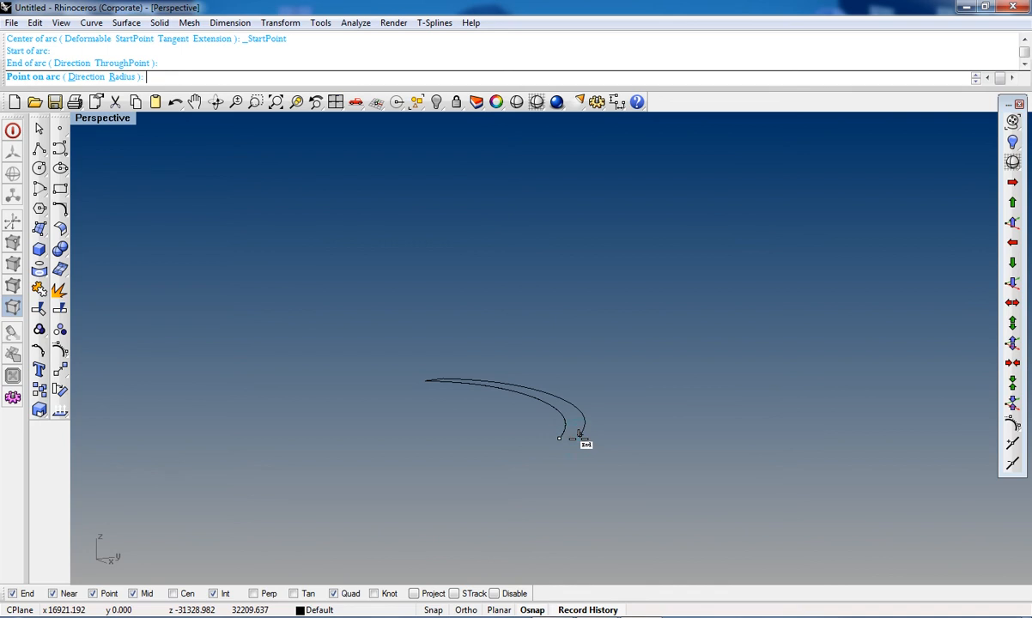
{"action": "key", "text": "ctrl+F3"}
{"action": "scroll", "coordinate": [564, 439], "scroll_direction": "down", "scroll_amount": 10}
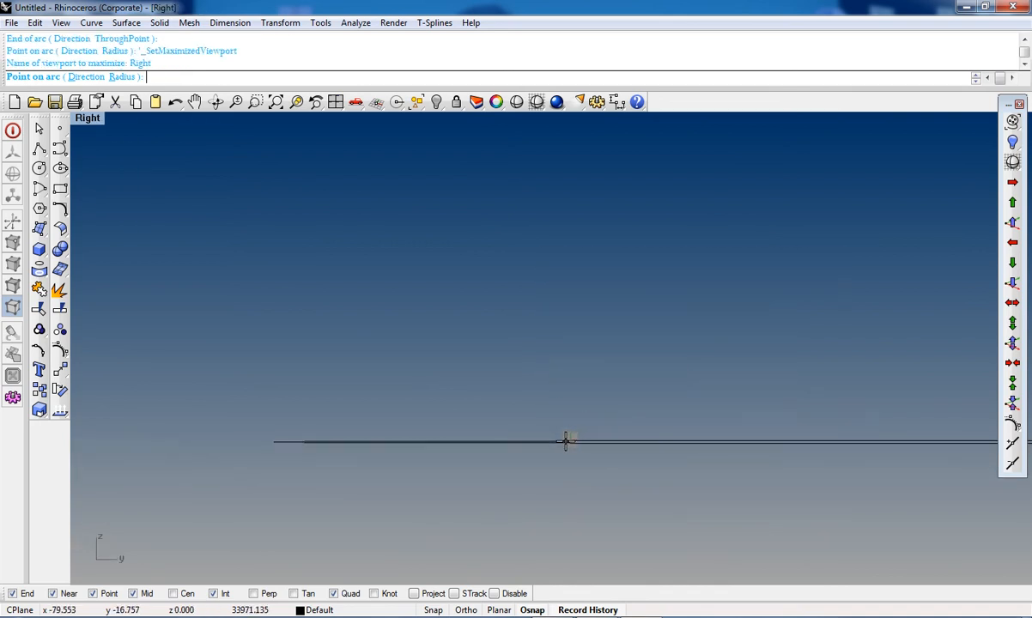
{"action": "scroll", "coordinate": [569, 400], "scroll_direction": "down", "scroll_amount": 6}
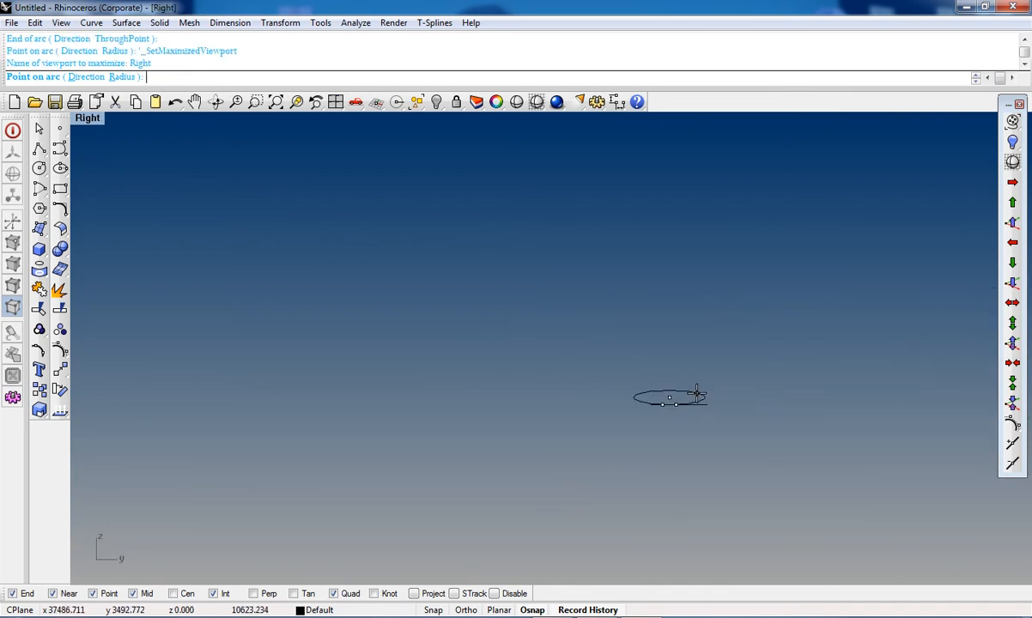
{"action": "scroll", "coordinate": [668, 404], "scroll_direction": "up", "scroll_amount": 10}
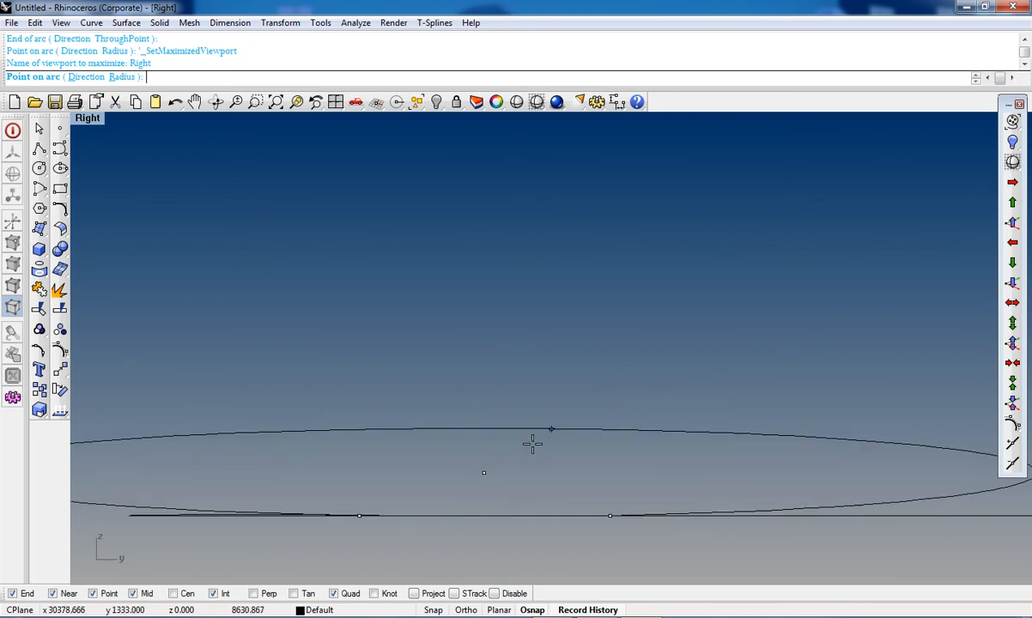
{"action": "scroll", "coordinate": [551, 393], "scroll_direction": "down", "scroll_amount": 8}
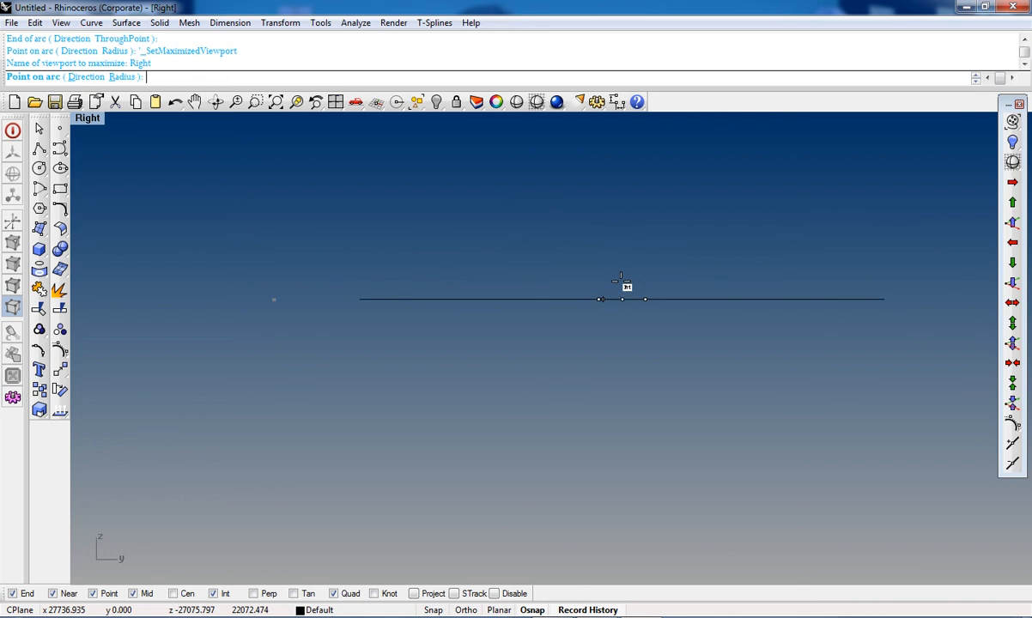
{"action": "key", "text": "ctrl+Tab"}
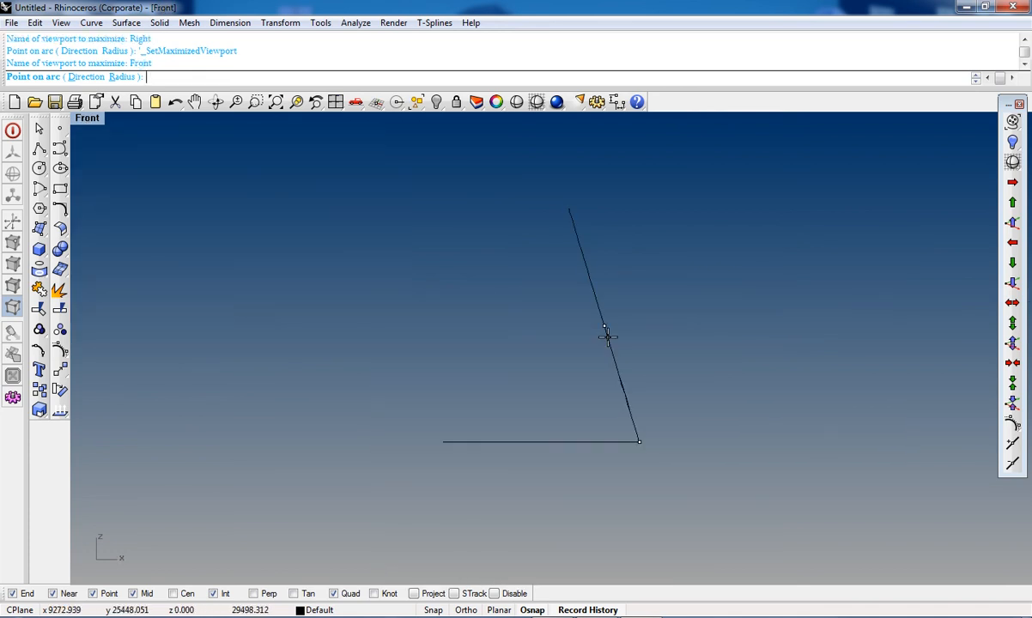
{"action": "scroll", "coordinate": [604, 341], "scroll_direction": "down", "scroll_amount": 3}
{"action": "scroll", "coordinate": [606, 341], "scroll_direction": "up", "scroll_amount": 6}
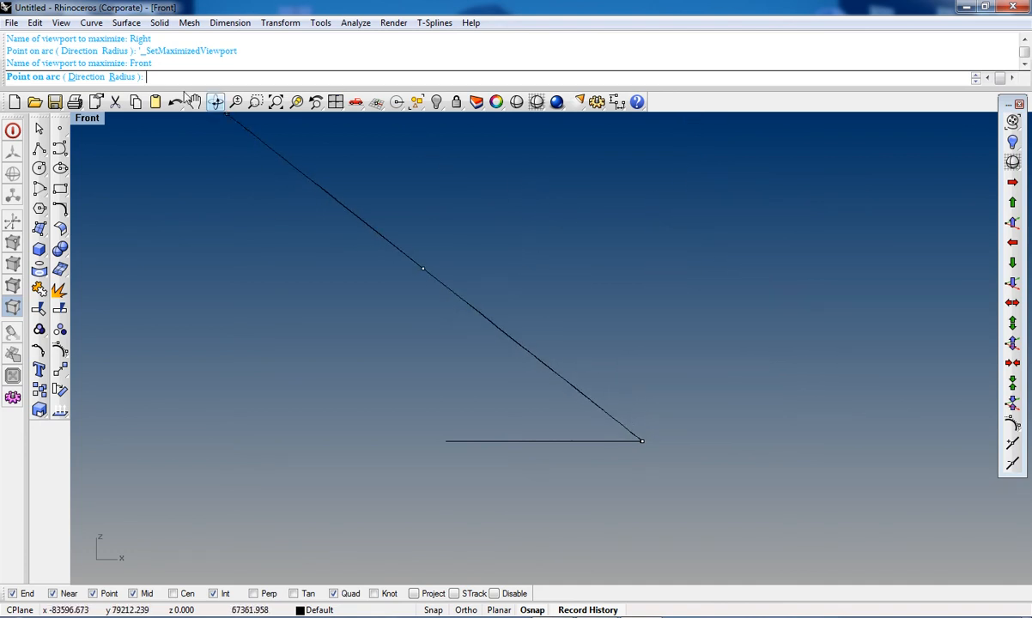
{"action": "left_click", "coordinate": [129, 76]}
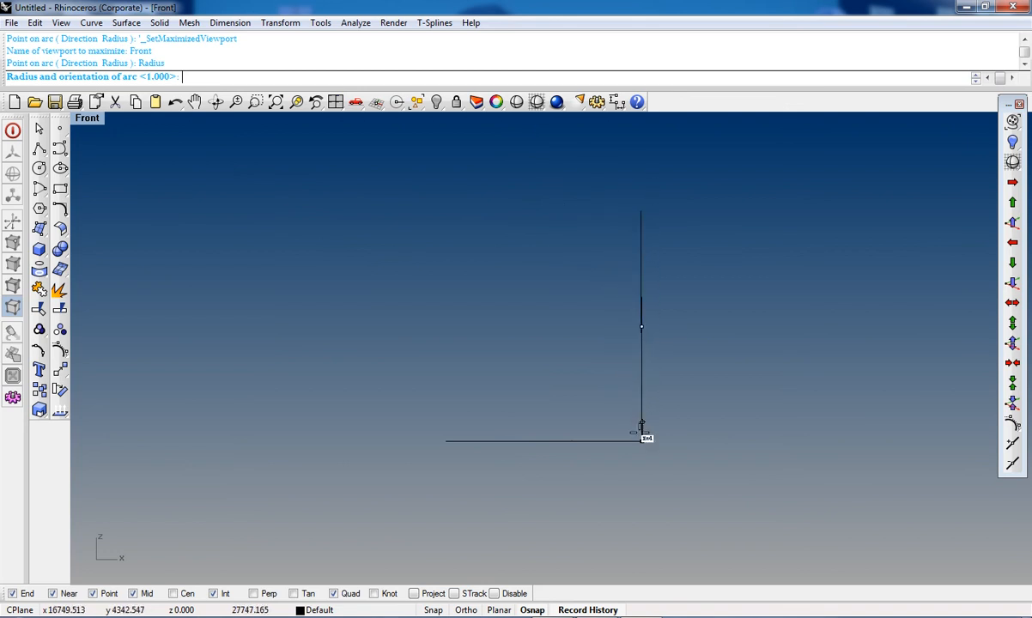
{"action": "scroll", "coordinate": [642, 438], "scroll_direction": "up", "scroll_amount": 3}
{"action": "scroll", "coordinate": [635, 442], "scroll_direction": "up", "scroll_amount": 2}
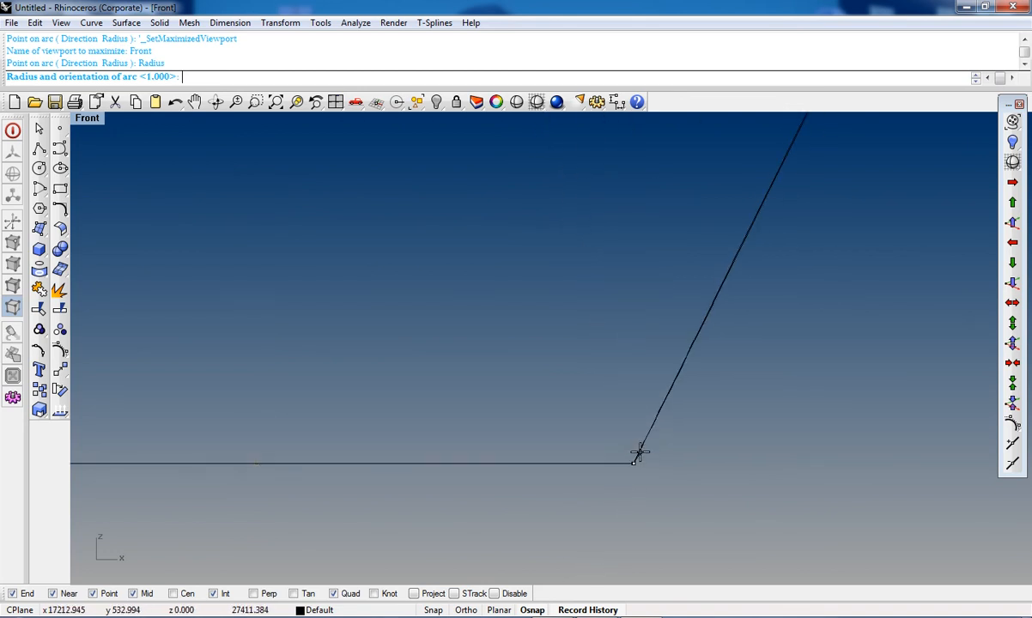
{"action": "key", "text": "ctrl+F4"}
{"action": "scroll", "coordinate": [601, 430], "scroll_direction": "down", "scroll_amount": 3}
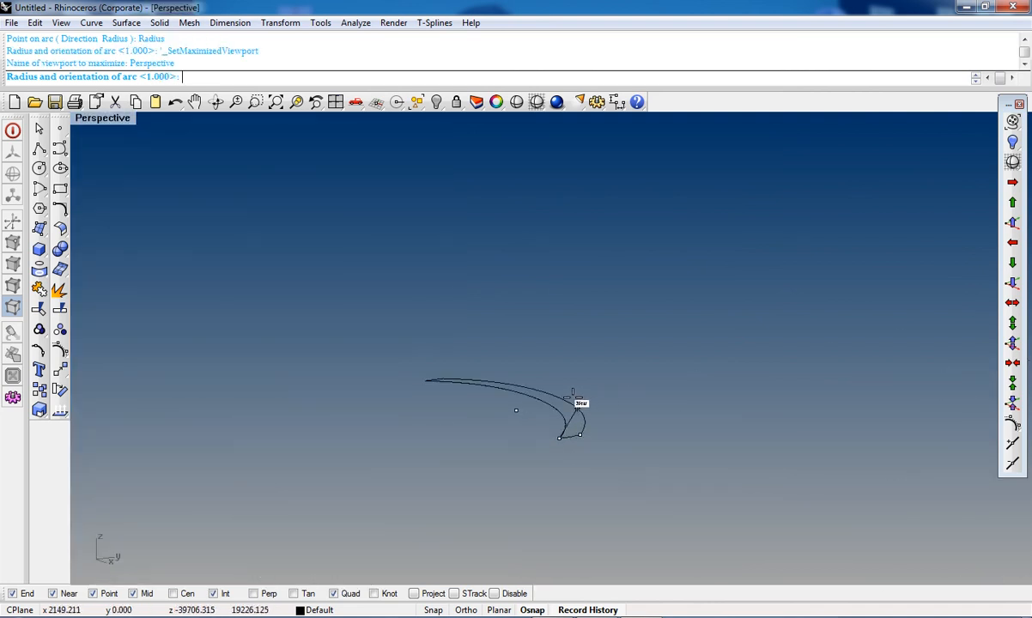
{"action": "left_click", "coordinate": [545, 402]}
{"action": "scroll", "coordinate": [525, 396], "scroll_direction": "up", "scroll_amount": 3}
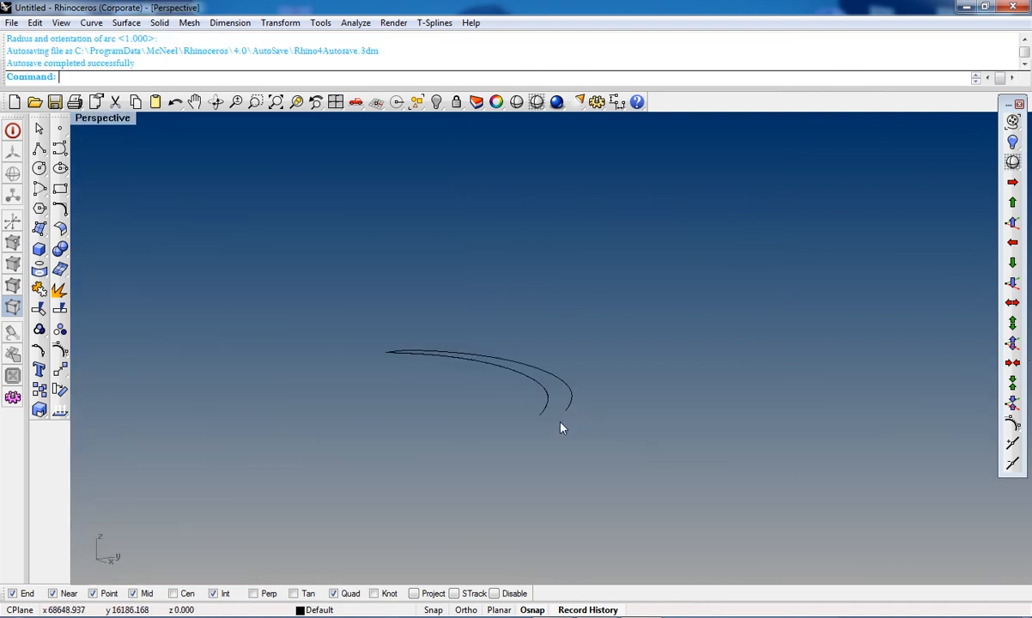
Step: Try to draw an interpolated curve through points at the crescent's narrow end, and undo it
{"action": "left_click", "coordinate": [58, 152]}
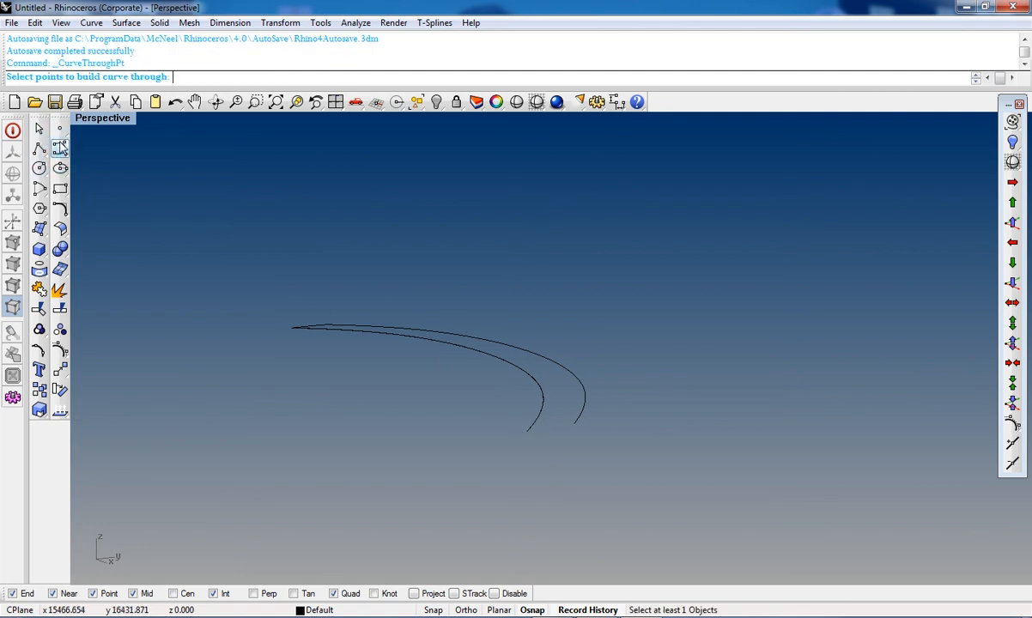
{"action": "left_click", "coordinate": [60, 149]}
{"action": "left_click", "coordinate": [101, 167]}
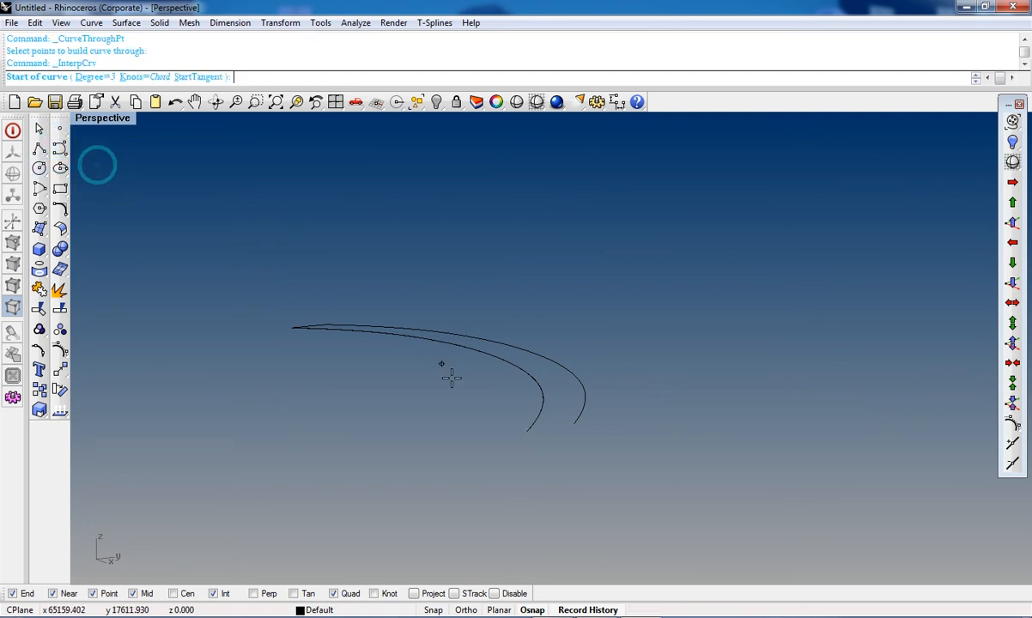
{"action": "left_click", "coordinate": [528, 430]}
{"action": "right_click_drag", "start_coordinate": [546, 408], "coordinate": [547, 369]}
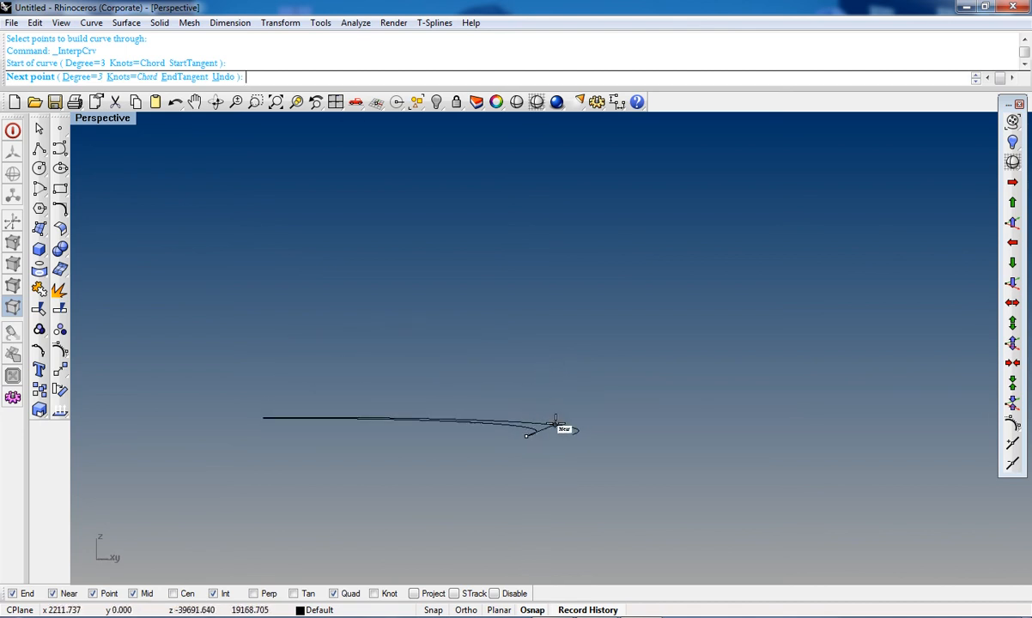
{"action": "key", "text": "Escape"}
{"action": "right_click_drag", "start_coordinate": [469, 448], "coordinate": [512, 438]}
{"action": "right_click", "coordinate": [512, 430]}
{"action": "left_click", "coordinate": [518, 438]}
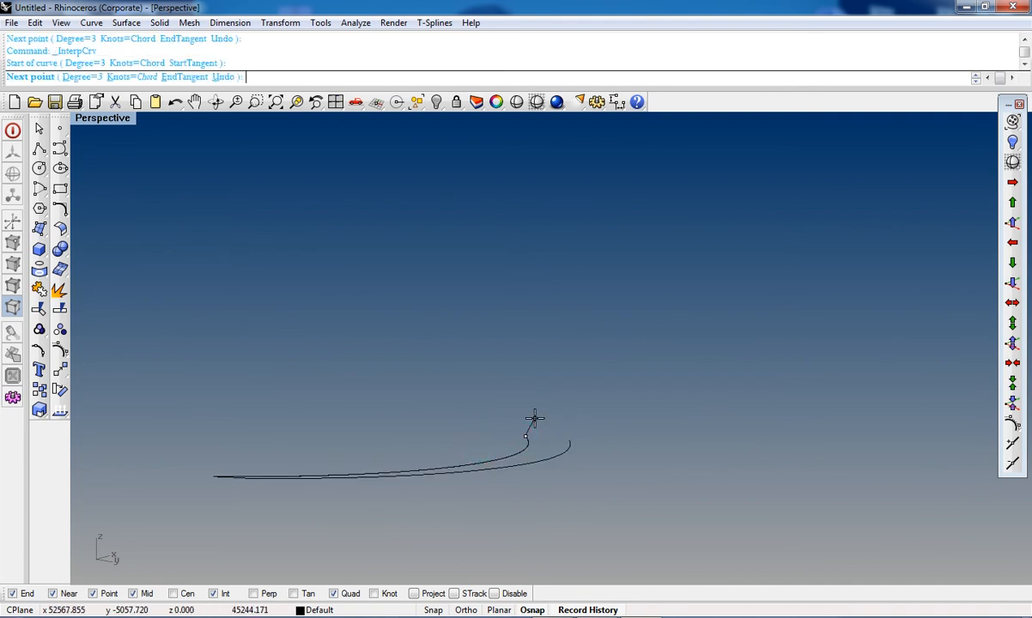
{"action": "left_click", "coordinate": [534, 418]}
{"action": "left_click", "coordinate": [571, 433]}
{"action": "right_click", "coordinate": [584, 446]}
{"action": "mouse_move", "coordinate": [584, 445]}
{"action": "right_mouse_down"}
{"action": "mouse_move", "coordinate": [587, 471]}
{"action": "mouse_move", "coordinate": [564, 445]}
{"action": "mouse_move", "coordinate": [516, 437]}
{"action": "mouse_move", "coordinate": [567, 419]}
{"action": "mouse_move", "coordinate": [534, 505]}
{"action": "mouse_move", "coordinate": [560, 422]}
{"action": "mouse_move", "coordinate": [535, 469]}
{"action": "mouse_move", "coordinate": [507, 438]}
{"action": "mouse_move", "coordinate": [543, 441]}
{"action": "right_mouse_up"}
{"action": "key", "text": "ctrl+z"}
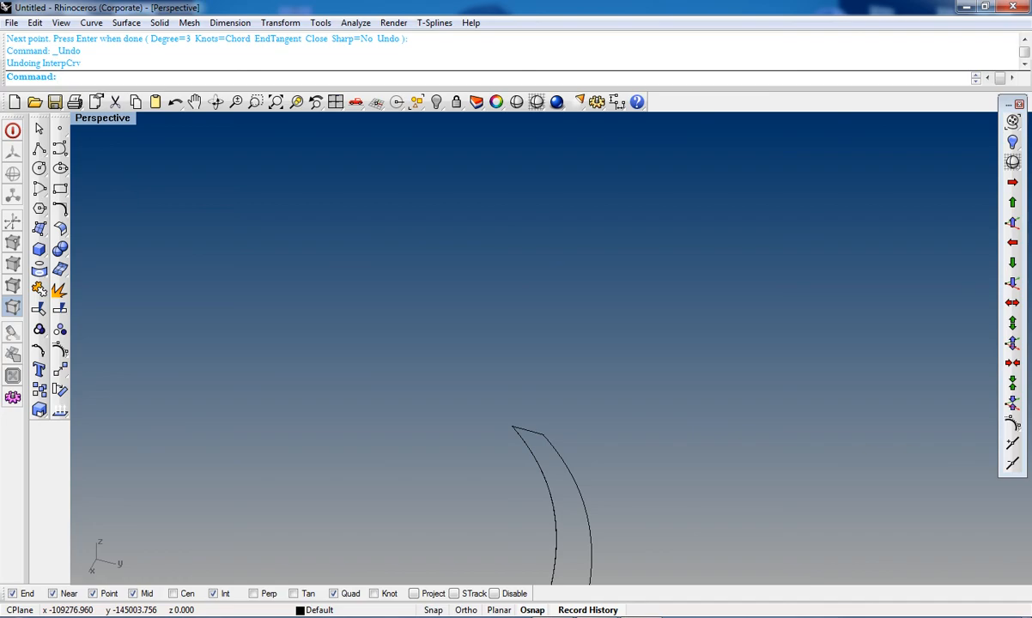
{"action": "mouse_move", "coordinate": [596, 617]}
{"action": "left_click", "coordinate": [639, 616]}
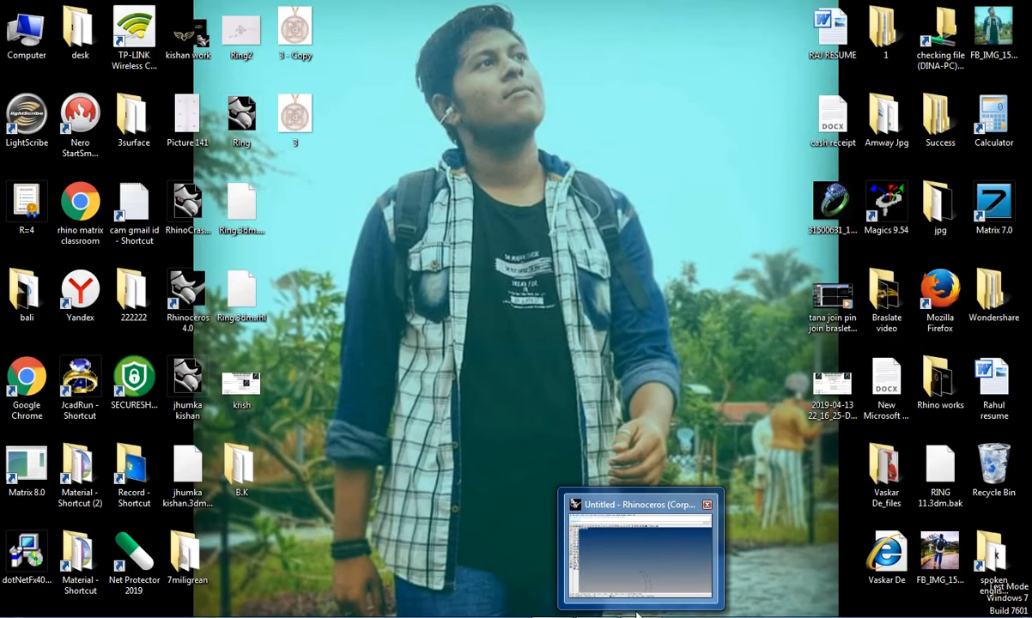
{"action": "left_click", "coordinate": [637, 616]}
Step: Draw a start-end arc between the edge curves' endpoints at the crescent's narrow end and delete it again
{"action": "right_click_drag", "start_coordinate": [582, 513], "coordinate": [508, 435]}
{"action": "left_click", "coordinate": [40, 186]}
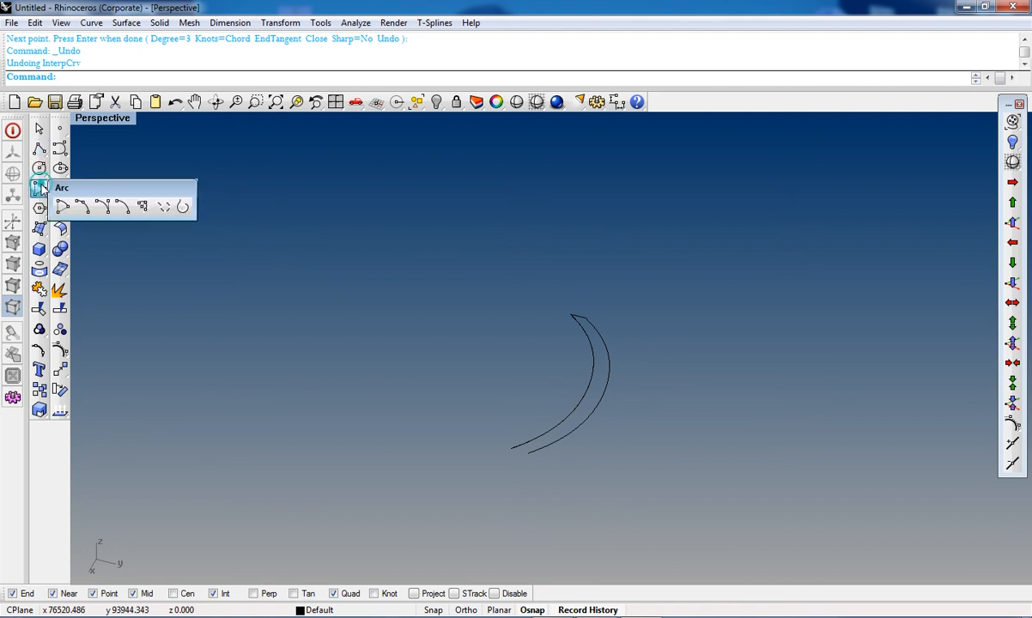
{"action": "left_click", "coordinate": [82, 200]}
{"action": "left_click", "coordinate": [512, 448]}
{"action": "left_click", "coordinate": [528, 453]}
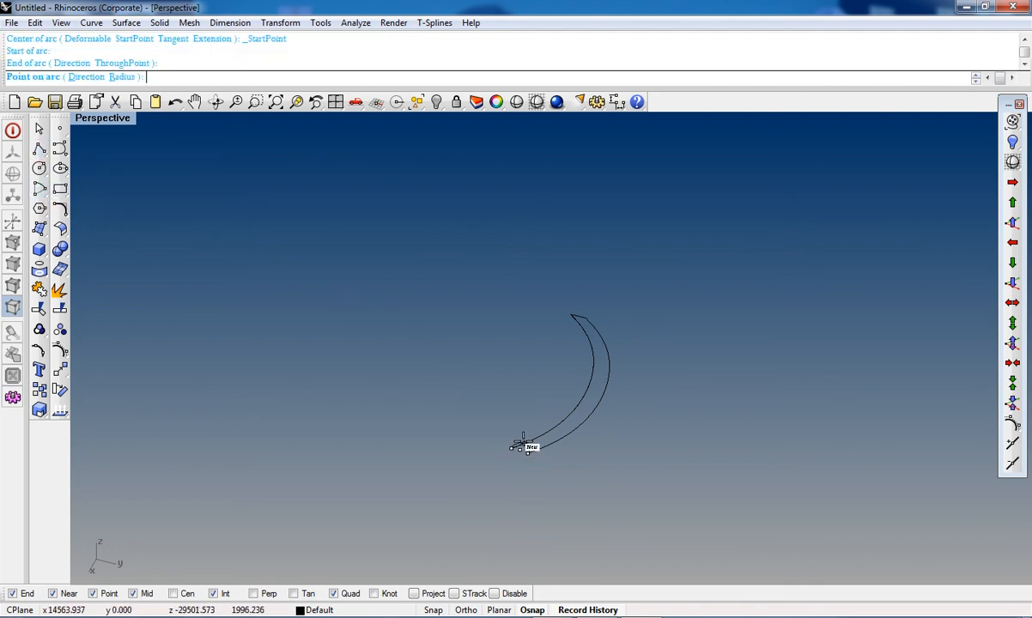
{"action": "scroll", "coordinate": [522, 445], "scroll_direction": "up", "scroll_amount": 2}
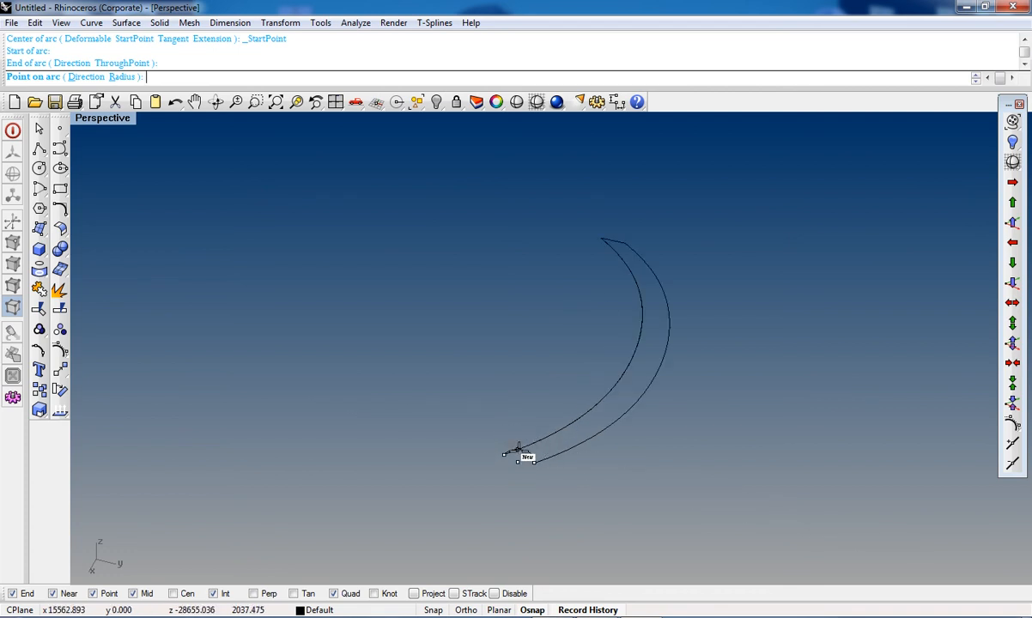
{"action": "left_click", "coordinate": [517, 448]}
{"action": "right_click_drag", "start_coordinate": [510, 430], "coordinate": [410, 482]}
{"action": "scroll", "coordinate": [529, 435], "scroll_direction": "up", "scroll_amount": 2}
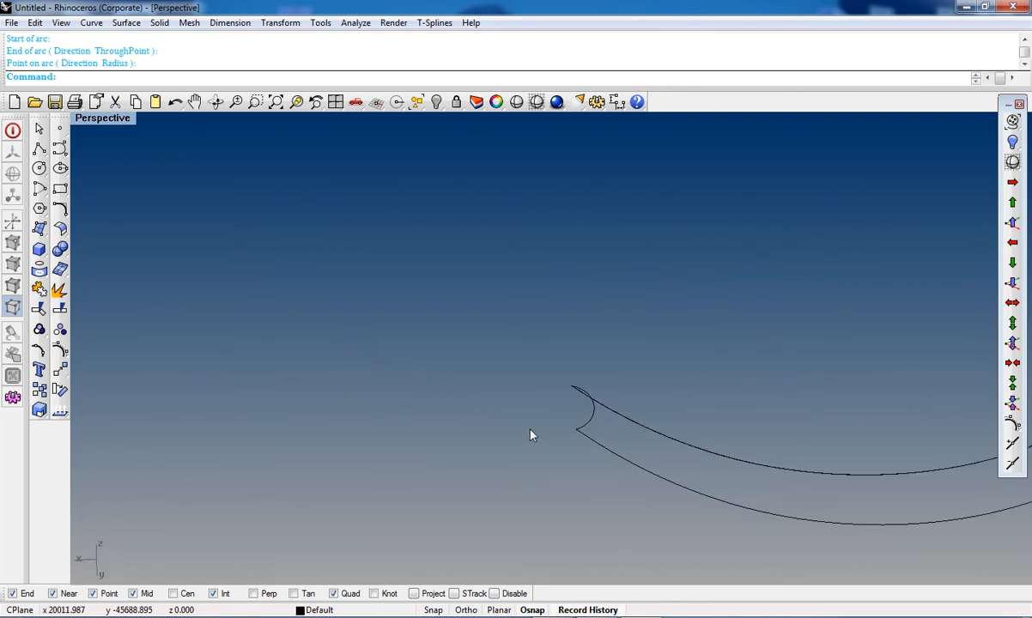
{"action": "left_click", "coordinate": [591, 413]}
{"action": "key", "text": "Delete"}
{"action": "right_click_drag", "start_coordinate": [638, 415], "coordinate": [604, 457]}
{"action": "right_click_drag", "start_coordinate": [749, 483], "coordinate": [594, 435], "text": "shift"}
{"action": "scroll", "coordinate": [530, 609], "scroll_direction": "up", "scroll_amount": 5}
{"action": "scroll", "coordinate": [543, 592], "scroll_direction": "down", "scroll_amount": 5}
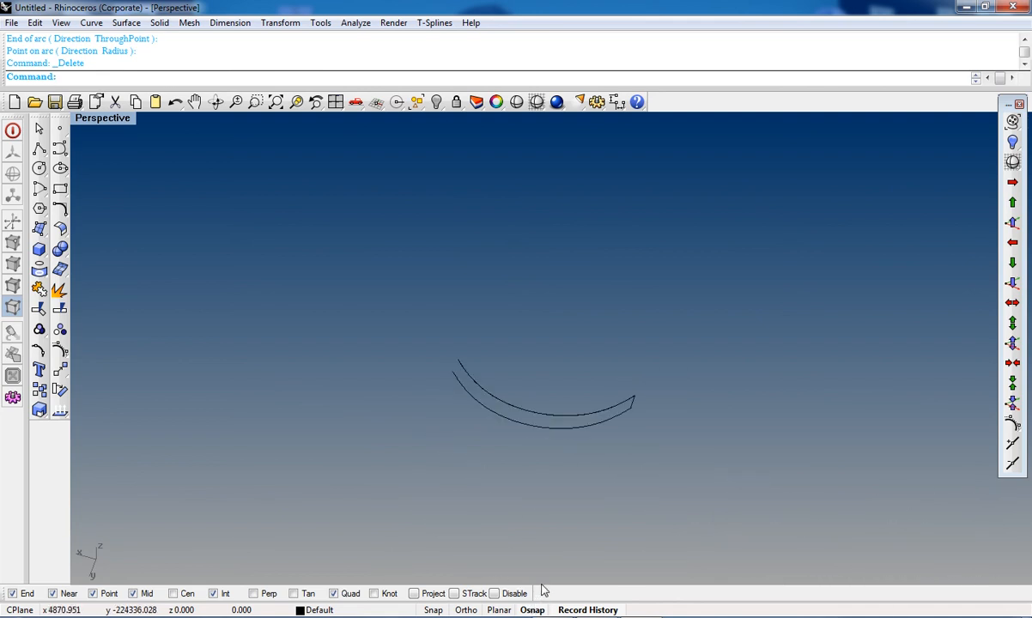
{"action": "left_click", "coordinate": [533, 610]}
{"action": "right_click_drag", "start_coordinate": [553, 534], "coordinate": [599, 441], "text": "shift"}
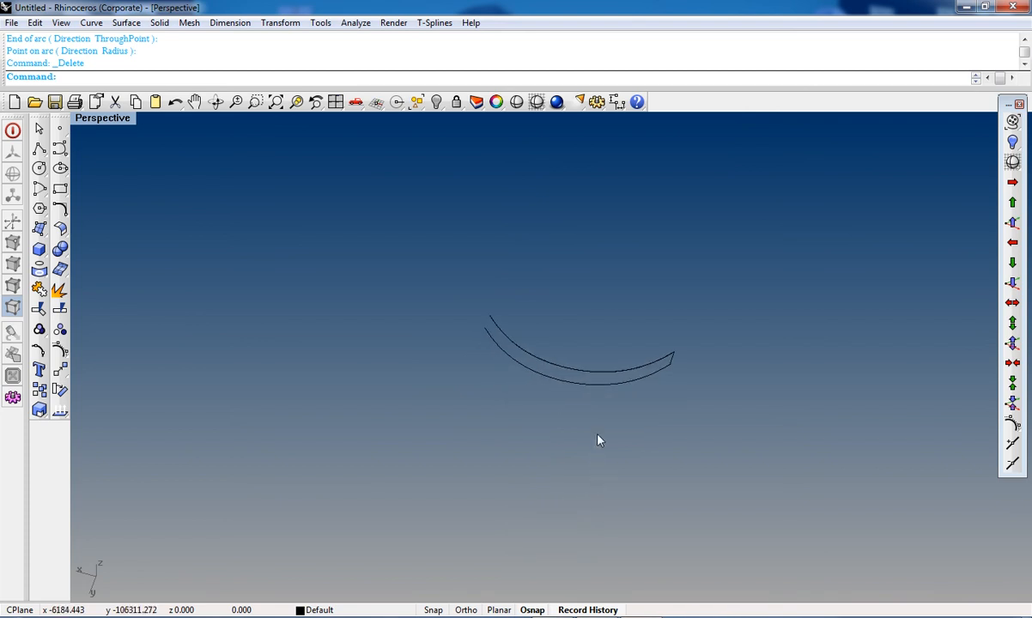
{"action": "left_click", "coordinate": [530, 611]}
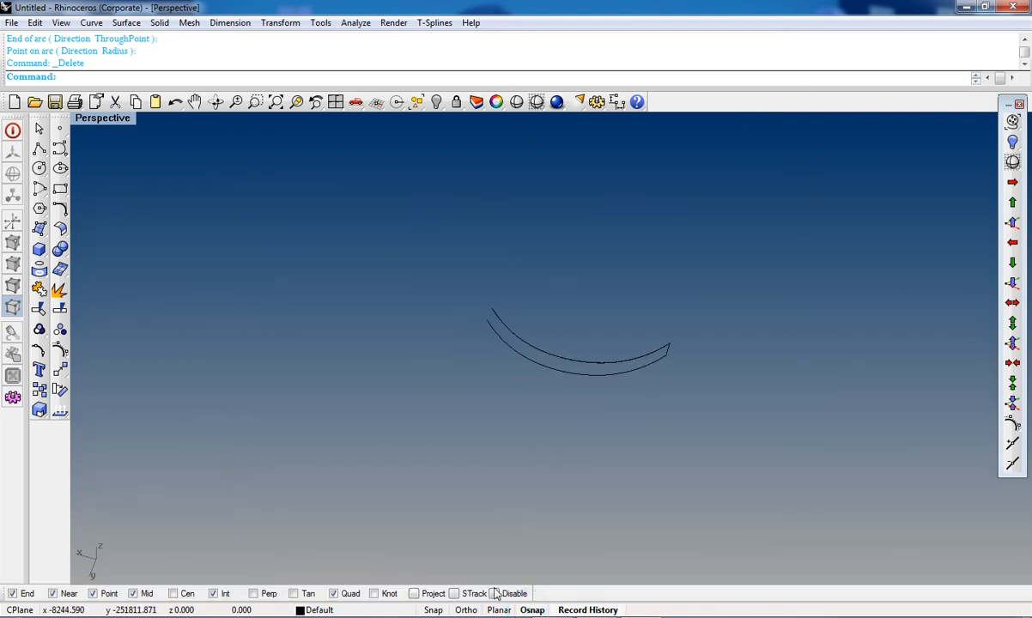
{"action": "scroll", "coordinate": [494, 291], "scroll_direction": "up", "scroll_amount": 3}
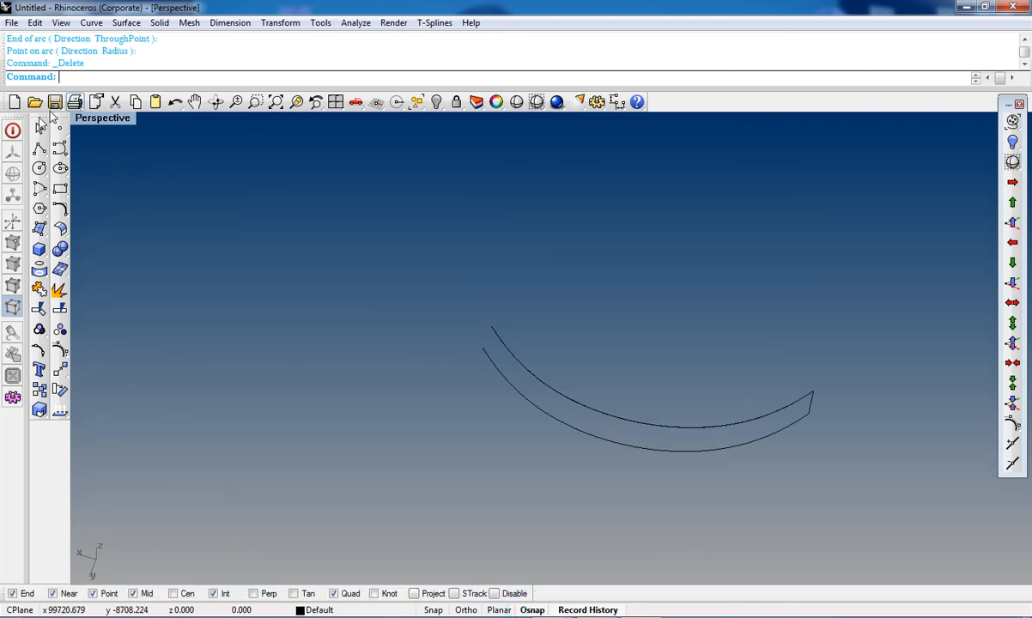
{"action": "left_click", "coordinate": [43, 194]}
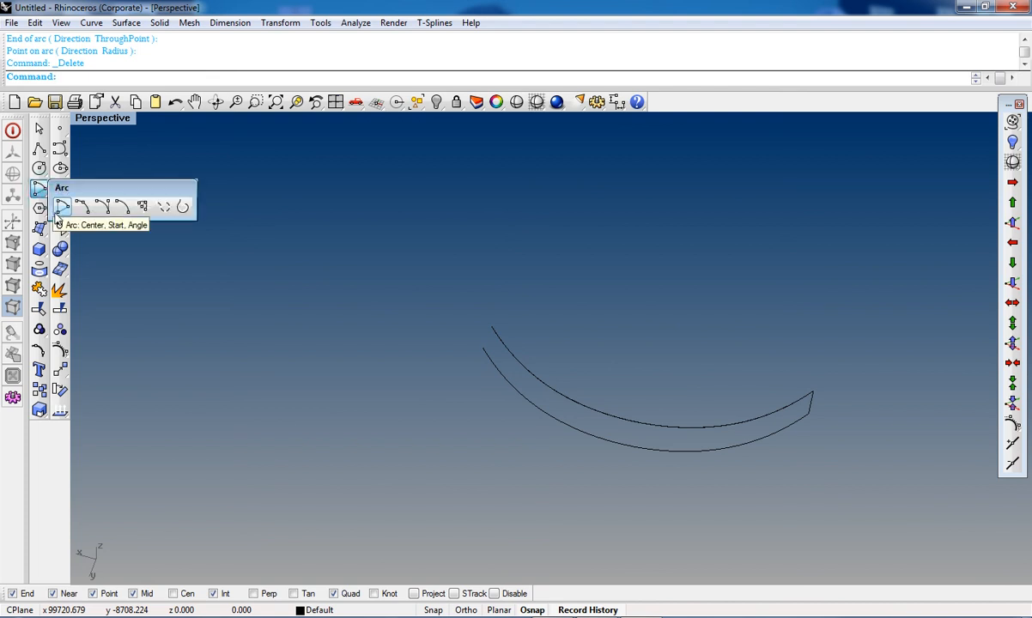
{"action": "left_click", "coordinate": [82, 207]}
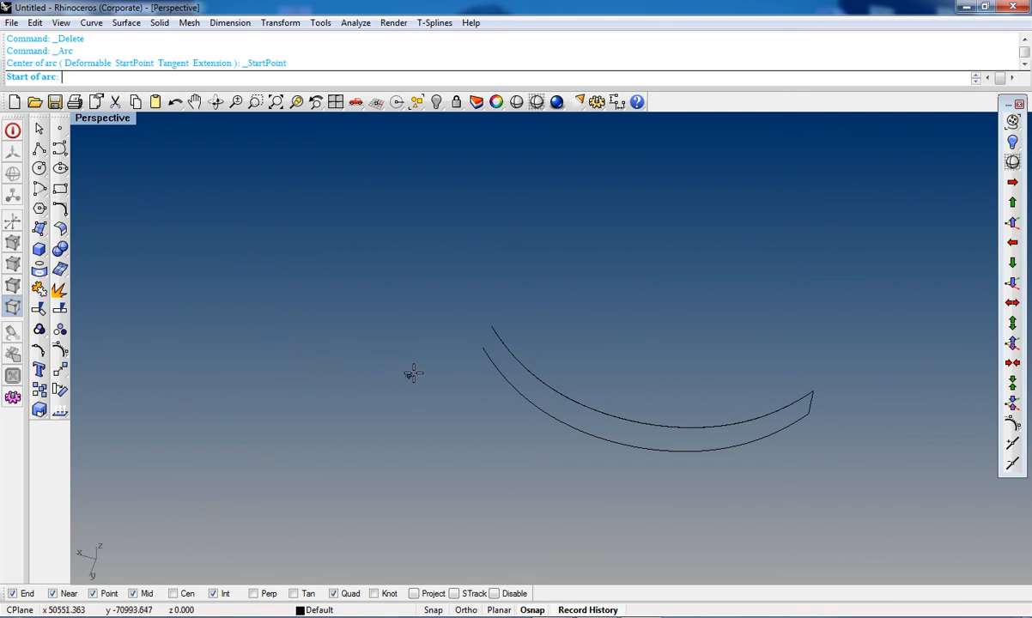
{"action": "right_click_drag", "start_coordinate": [548, 472], "coordinate": [839, 534]}
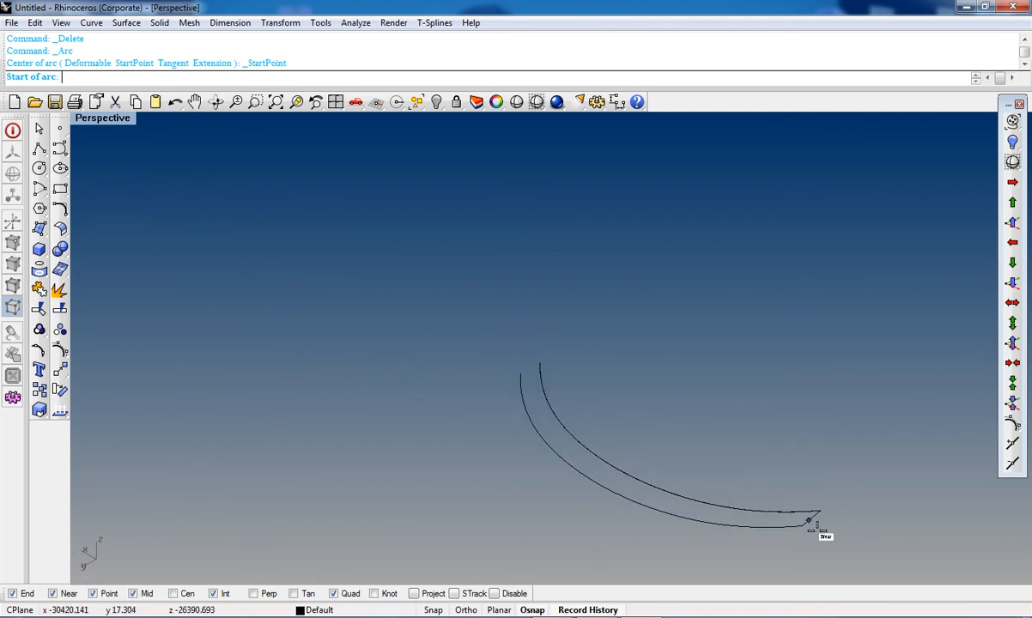
{"action": "key", "text": "Escape"}
Step: Rebuild the straight end line of the crescent with 4 points and degree 3
{"action": "type", "text": "re"}
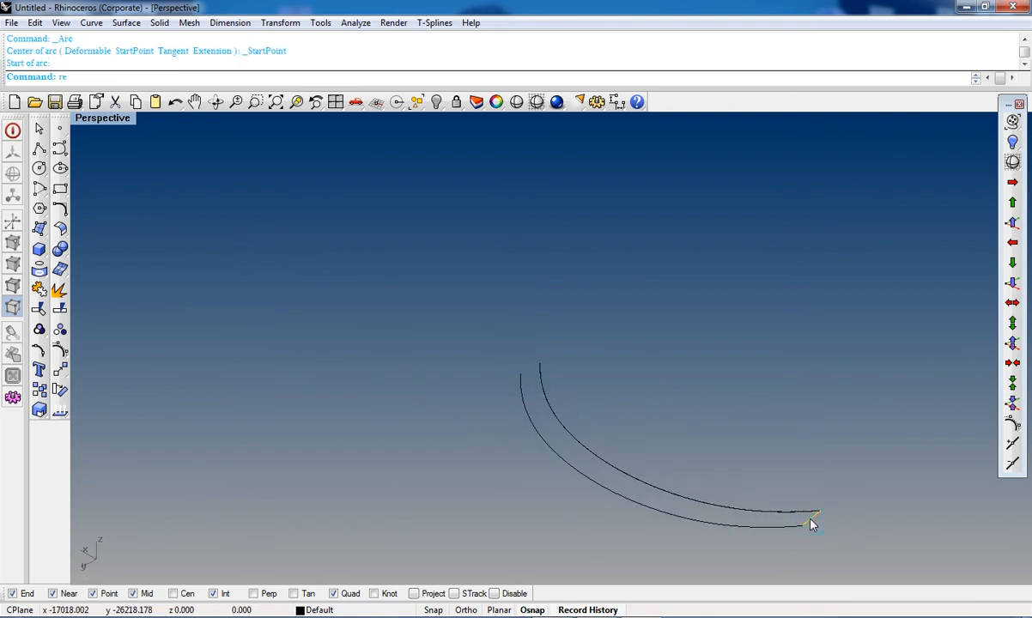
{"action": "type", "text": "build"}
{"action": "key", "text": "Return"}
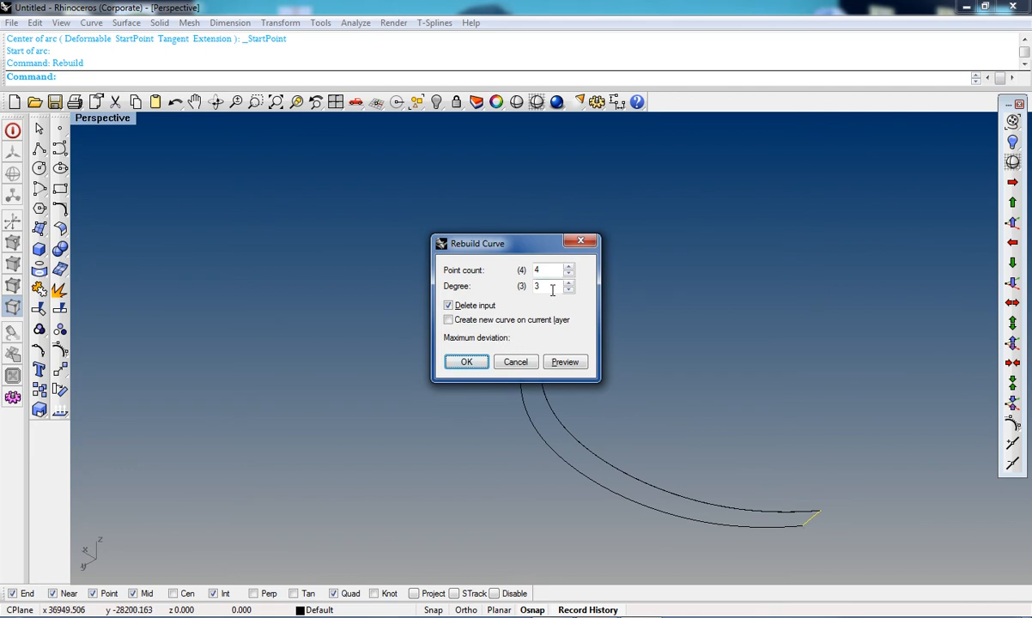
{"action": "key", "text": "Return"}
Step: Show the rebuilt end line's control points and nudge its two middle points 0.1 along Z and Y
{"action": "scroll", "coordinate": [825, 544], "scroll_direction": "up", "scroll_amount": 3}
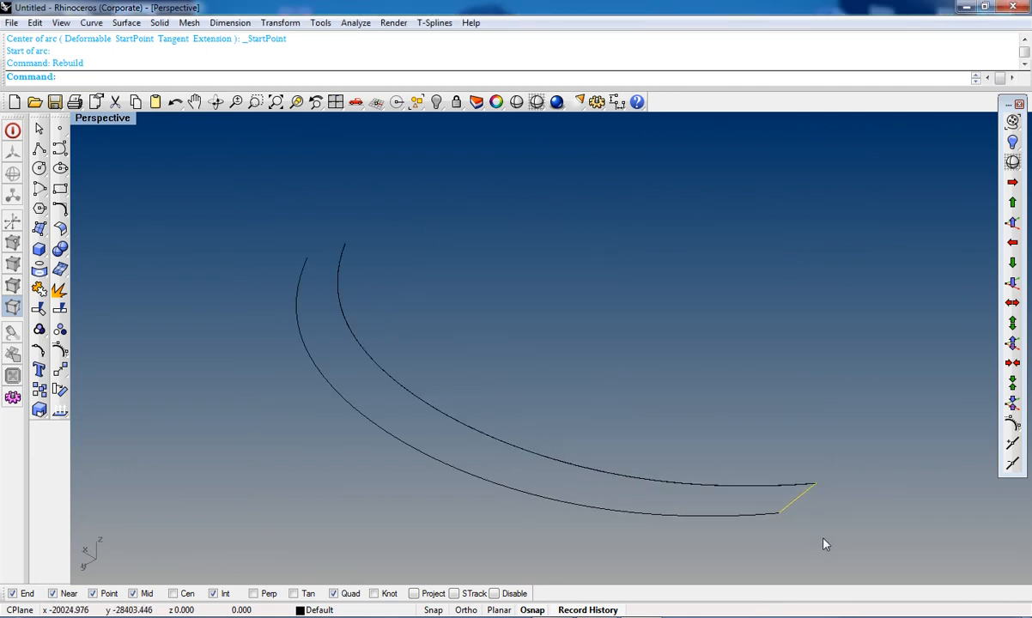
{"action": "key", "text": "F10"}
{"action": "scroll", "coordinate": [797, 509], "scroll_direction": "up", "scroll_amount": 3}
{"action": "left_click_drag", "start_coordinate": [835, 511], "coordinate": [837, 526]}
{"action": "left_click", "coordinate": [1012, 222]}
{"action": "left_click", "coordinate": [1012, 222]}
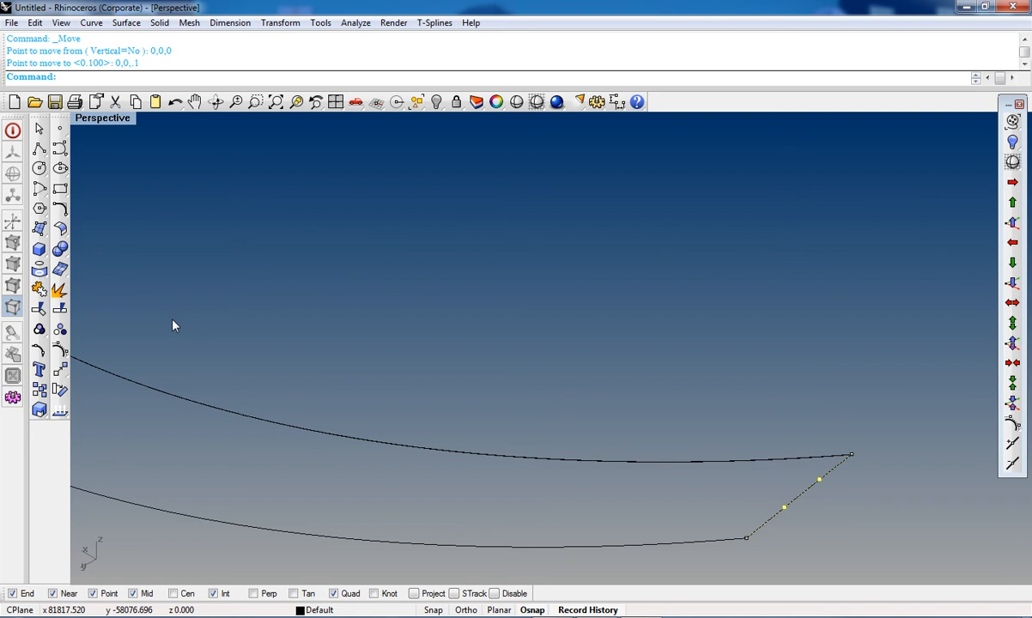
{"action": "left_click", "coordinate": [1013, 262]}
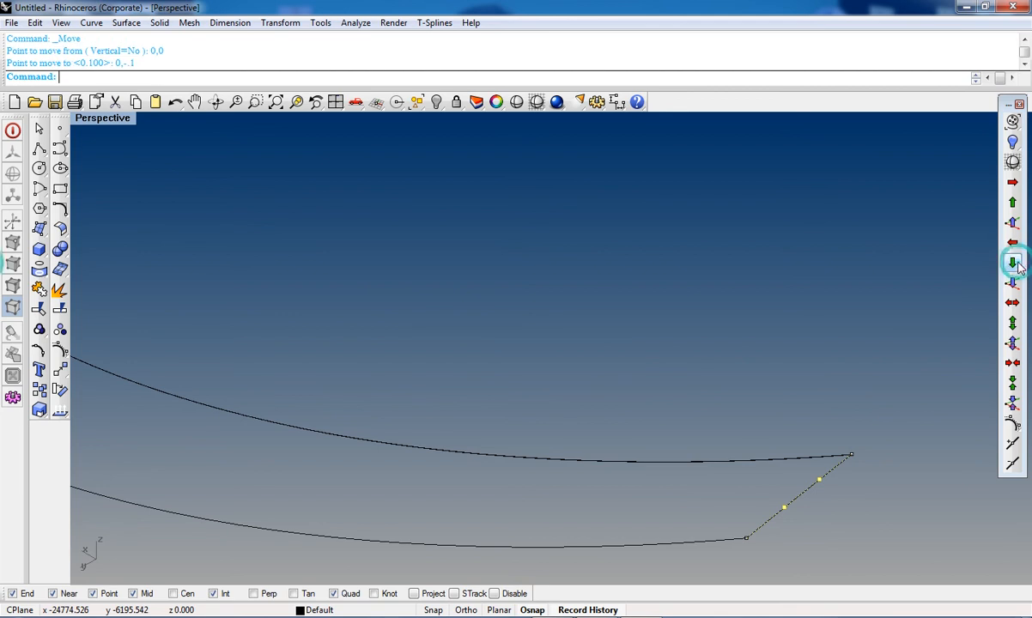
Step: Nudge the end line's selected middle control points 0.1 along Y once more
{"action": "left_click", "coordinate": [1014, 205]}
{"action": "right_click_drag", "start_coordinate": [859, 447], "coordinate": [821, 504]}
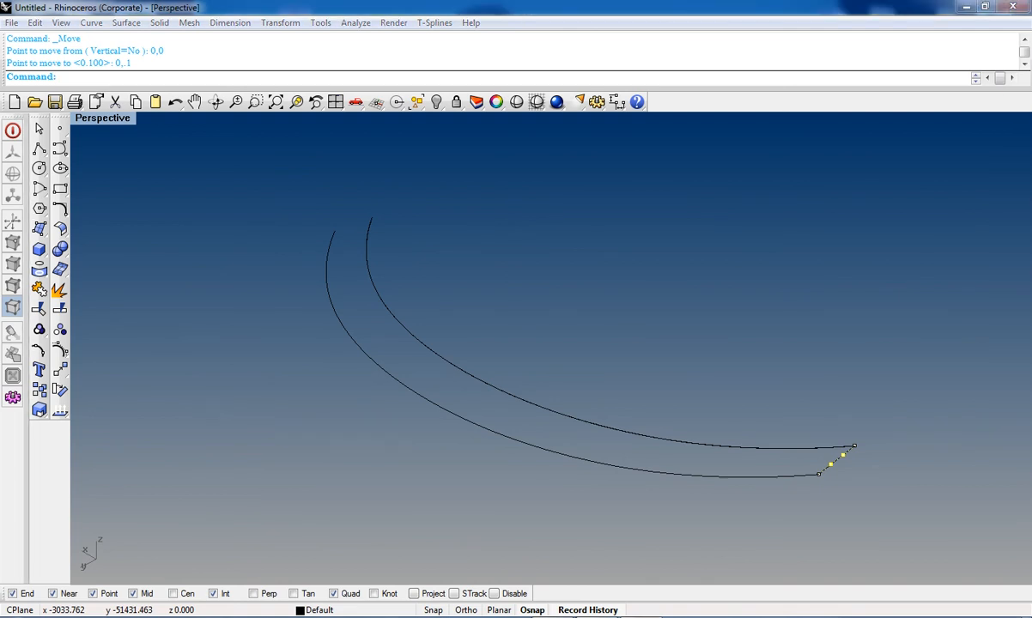
{"action": "scroll", "coordinate": [840, 444], "scroll_direction": "up", "scroll_amount": 2}
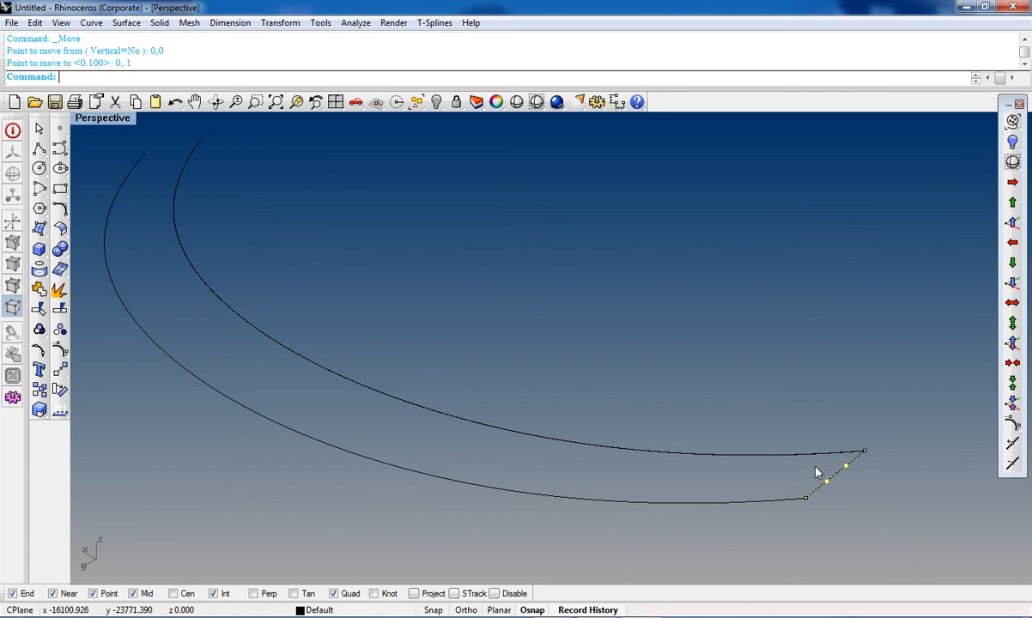
Step: In Top view, move the end line's middle control points outward to bow the narrow end
{"action": "key", "text": "ctrl+F1"}
{"action": "right_click_drag", "start_coordinate": [375, 413], "coordinate": [458, 347]}
{"action": "scroll", "coordinate": [458, 347], "scroll_direction": "up", "scroll_amount": 3}
{"action": "type", "text": "M"}
{"action": "key", "text": "Return"}
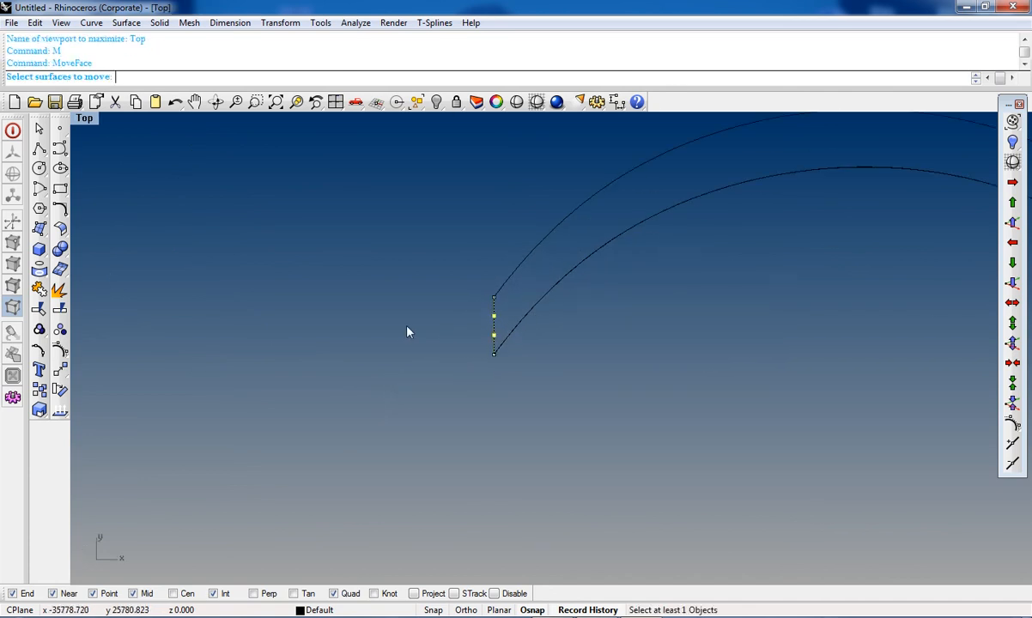
{"action": "type", "text": "m"}
{"action": "key", "text": "Return"}
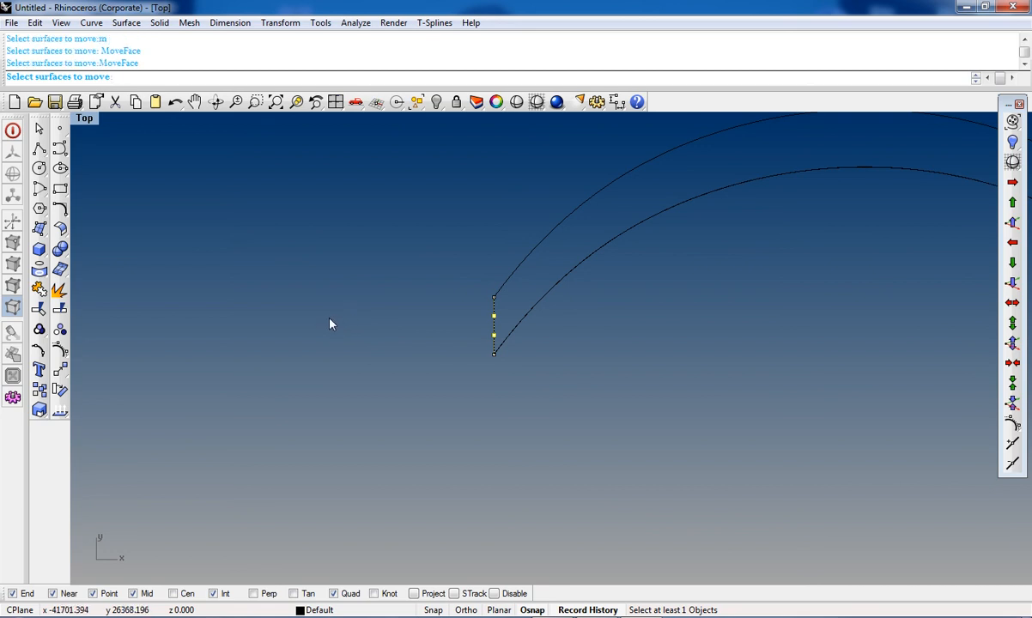
{"action": "left_click", "coordinate": [60, 352]}
{"action": "left_click", "coordinate": [422, 355]}
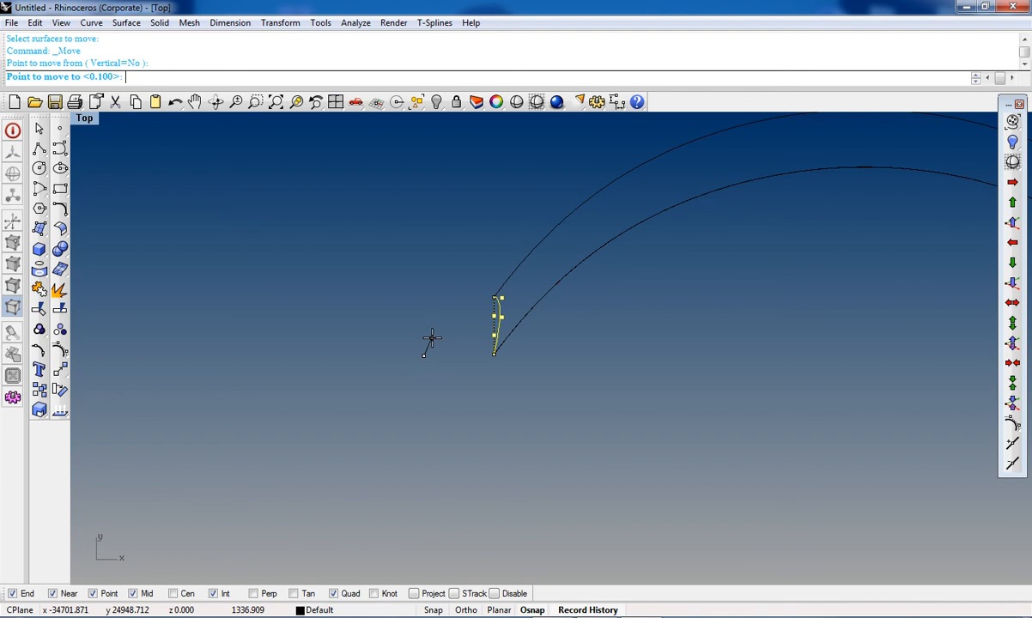
{"action": "left_click", "coordinate": [429, 336]}
Step: Try a Sweep2 surface using the two edge curves and the bent end curve, then cancel it
{"action": "key", "text": "ctrl+F4"}
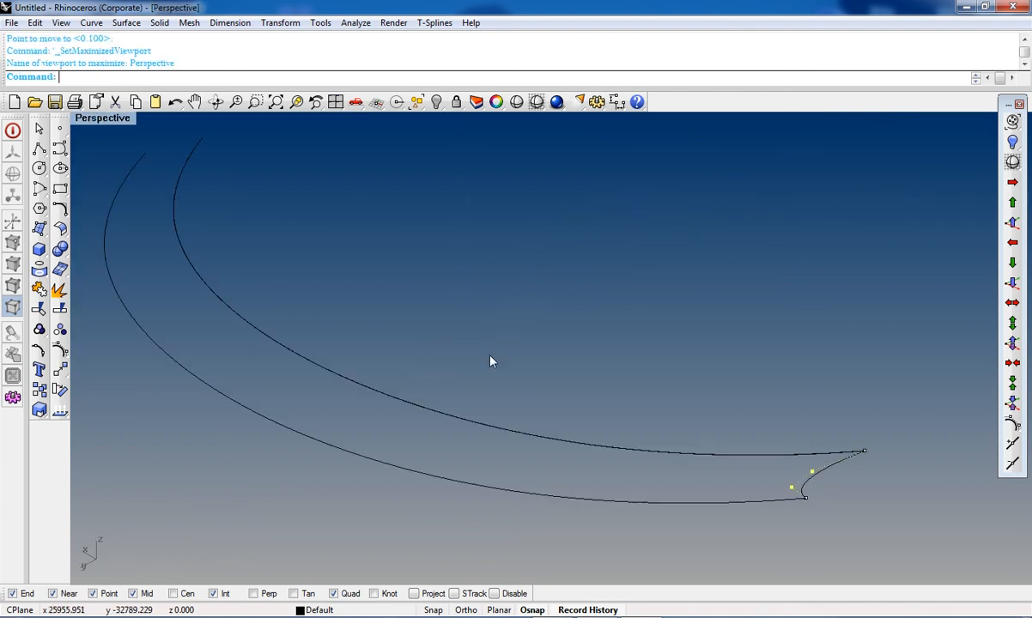
{"action": "right_click_drag", "start_coordinate": [815, 486], "coordinate": [764, 458]}
{"action": "right_click_drag", "start_coordinate": [647, 436], "coordinate": [613, 434]}
{"action": "scroll", "coordinate": [613, 434], "scroll_direction": "up", "scroll_amount": 2}
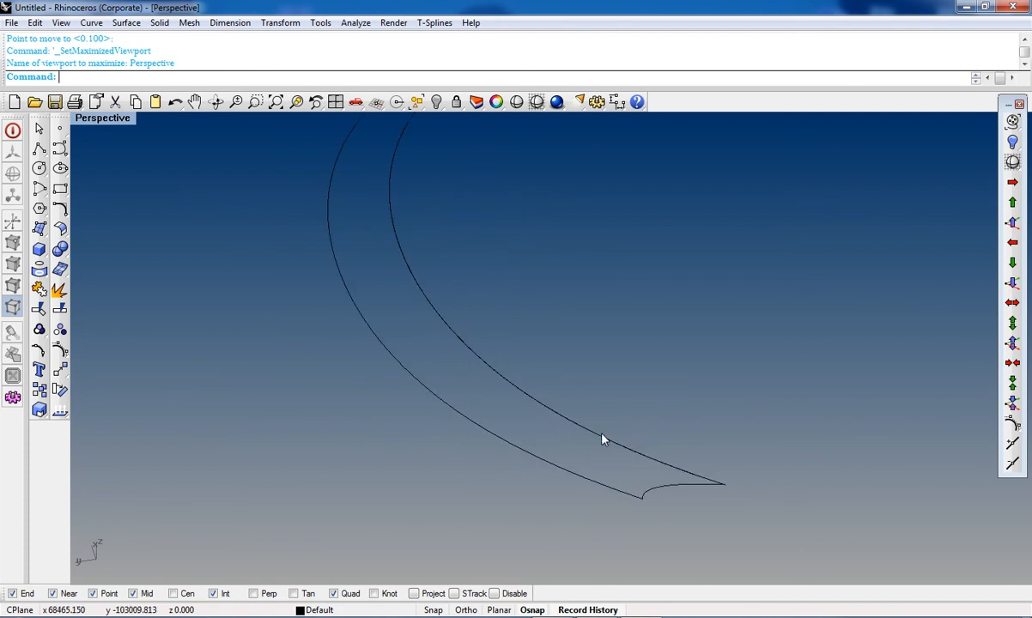
{"action": "left_click", "coordinate": [603, 435]}
{"action": "left_click", "coordinate": [654, 474]}
{"action": "key", "text": "Delete"}
{"action": "left_click", "coordinate": [621, 445]}
{"action": "left_click", "coordinate": [596, 486], "text": "shift"}
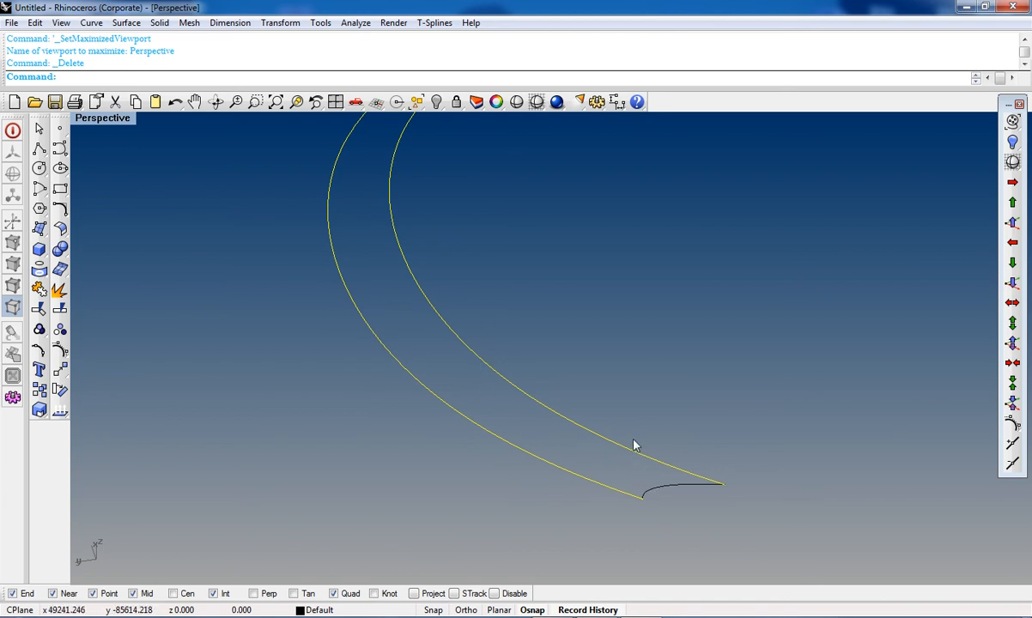
{"action": "left_click", "coordinate": [670, 489], "text": "shift"}
{"action": "left_click", "coordinate": [38, 232]}
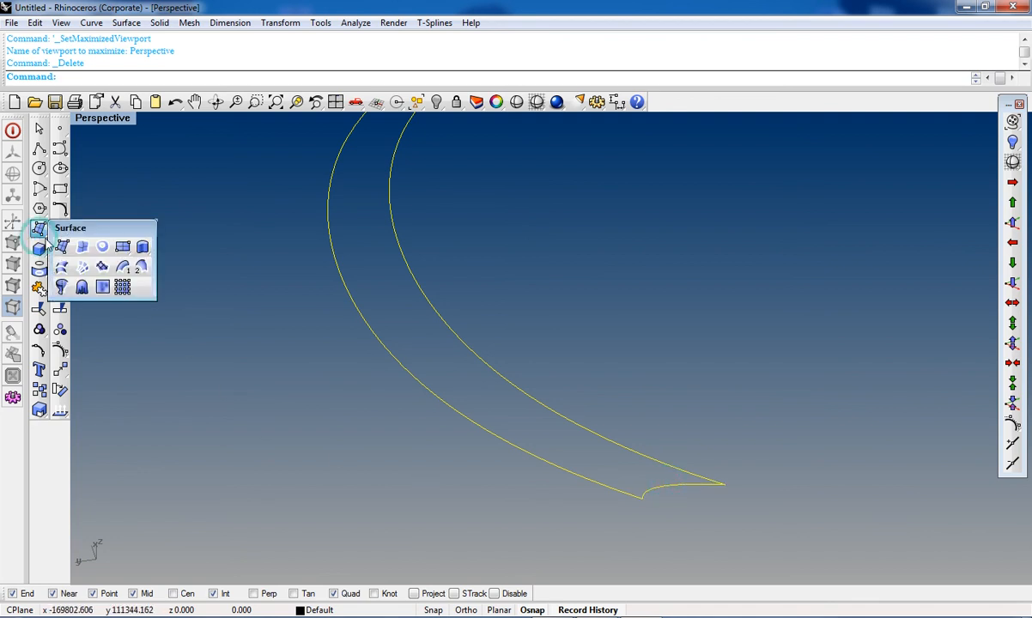
{"action": "left_click", "coordinate": [140, 268]}
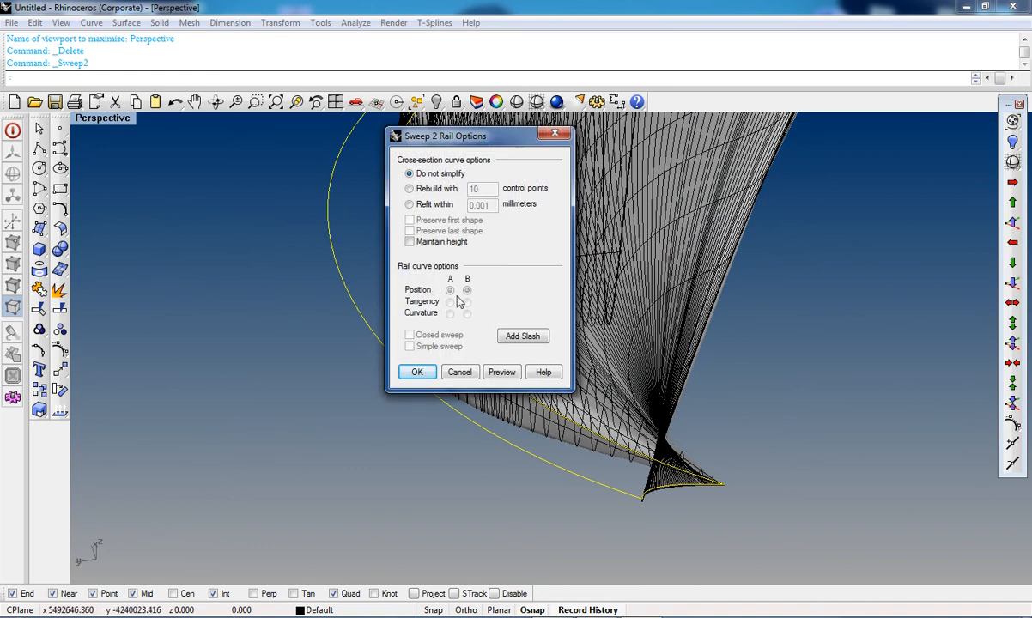
{"action": "left_click", "coordinate": [556, 135]}
Step: Delete the bent end curve at the crescent's narrow end
{"action": "right_click_drag", "start_coordinate": [641, 424], "coordinate": [320, 391]}
{"action": "scroll", "coordinate": [322, 399], "scroll_direction": "down", "scroll_amount": 5}
{"action": "key", "text": "Escape"}
{"action": "scroll", "coordinate": [325, 397], "scroll_direction": "up", "scroll_amount": 7}
{"action": "left_click", "coordinate": [347, 410]}
{"action": "left_click", "coordinate": [341, 343]}
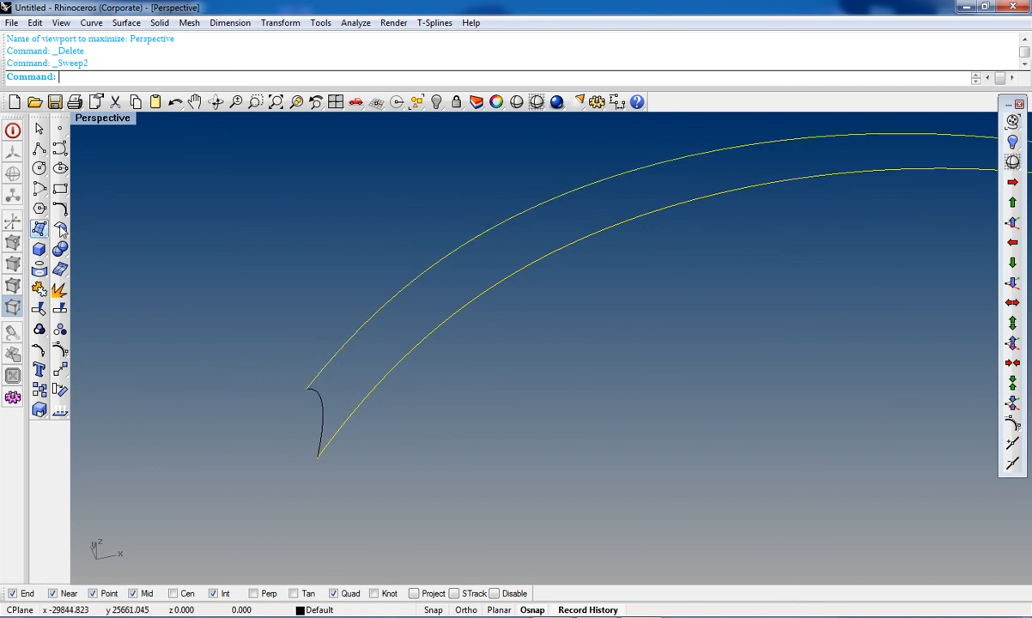
{"action": "left_click", "coordinate": [317, 400]}
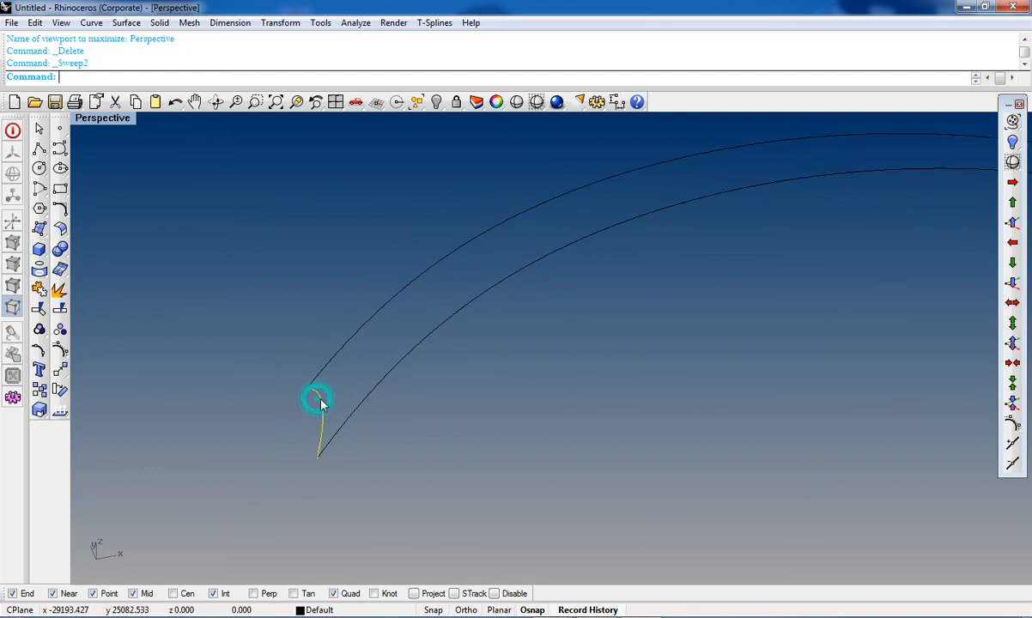
{"action": "key", "text": "Delete"}
Step: Try drawing a start-end arc between the edge curves' endpoints at the narrow end
{"action": "scroll", "coordinate": [296, 403], "scroll_direction": "down", "scroll_amount": 4}
{"action": "left_click", "coordinate": [38, 149]}
{"action": "left_click", "coordinate": [60, 147]}
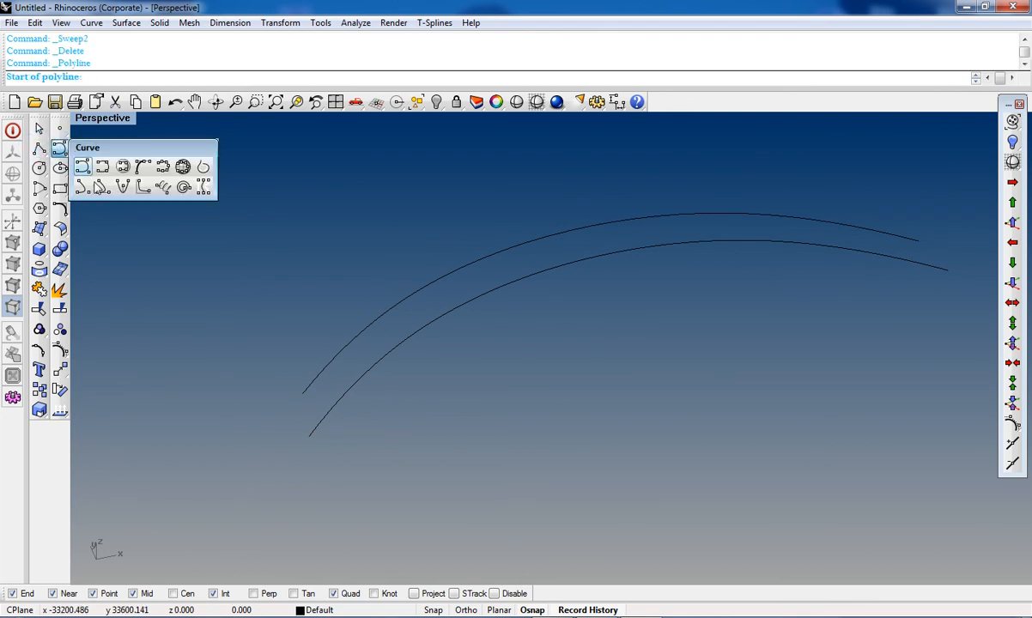
{"action": "left_click", "coordinate": [60, 207]}
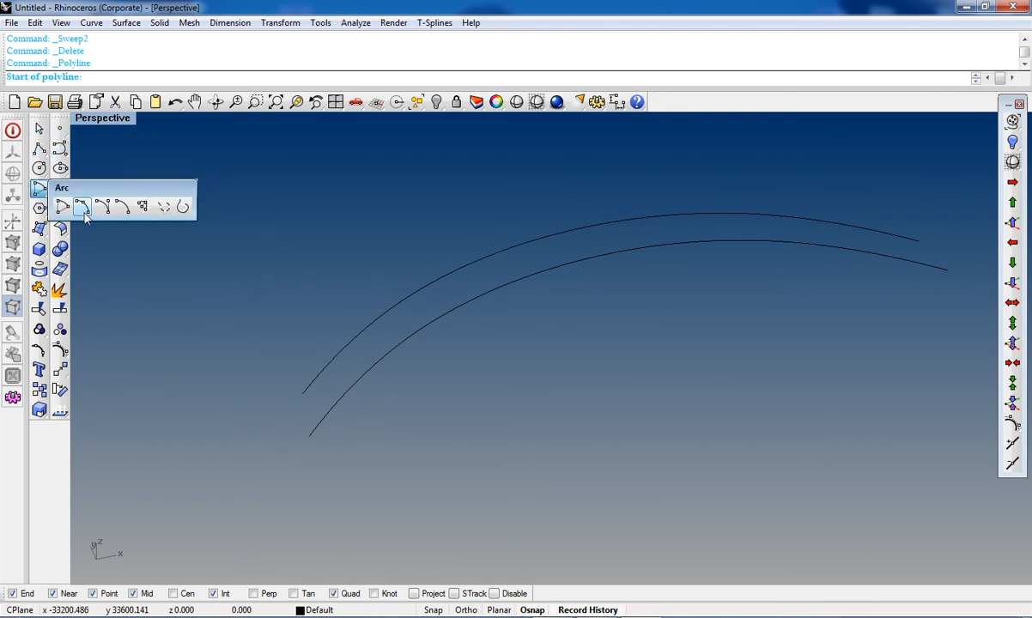
{"action": "left_click", "coordinate": [77, 204]}
{"action": "scroll", "coordinate": [287, 388], "scroll_direction": "up", "scroll_amount": 3}
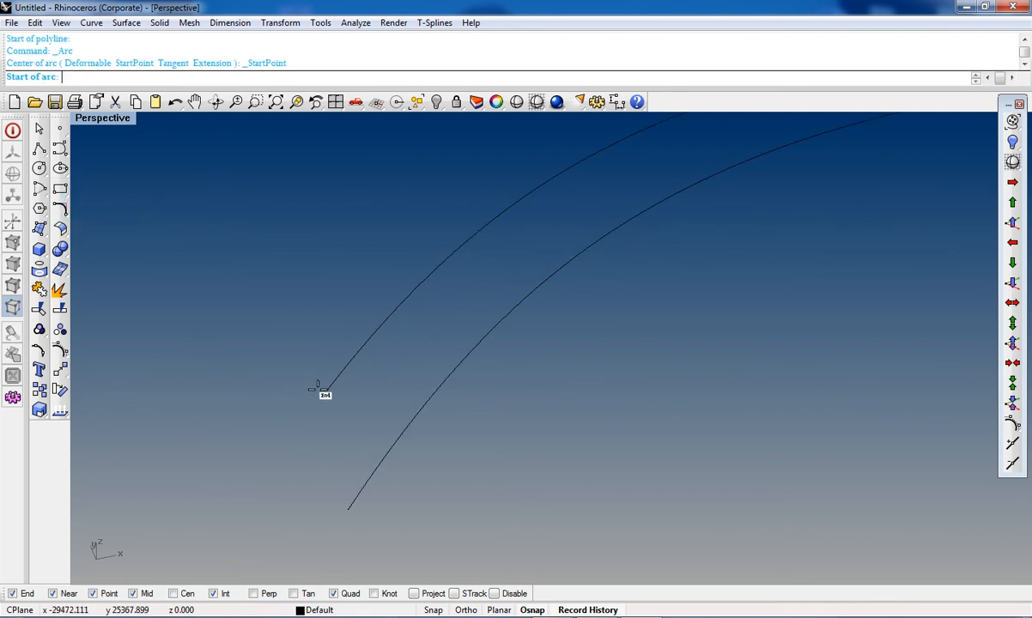
{"action": "left_click", "coordinate": [320, 388]}
{"action": "left_click", "coordinate": [349, 510]}
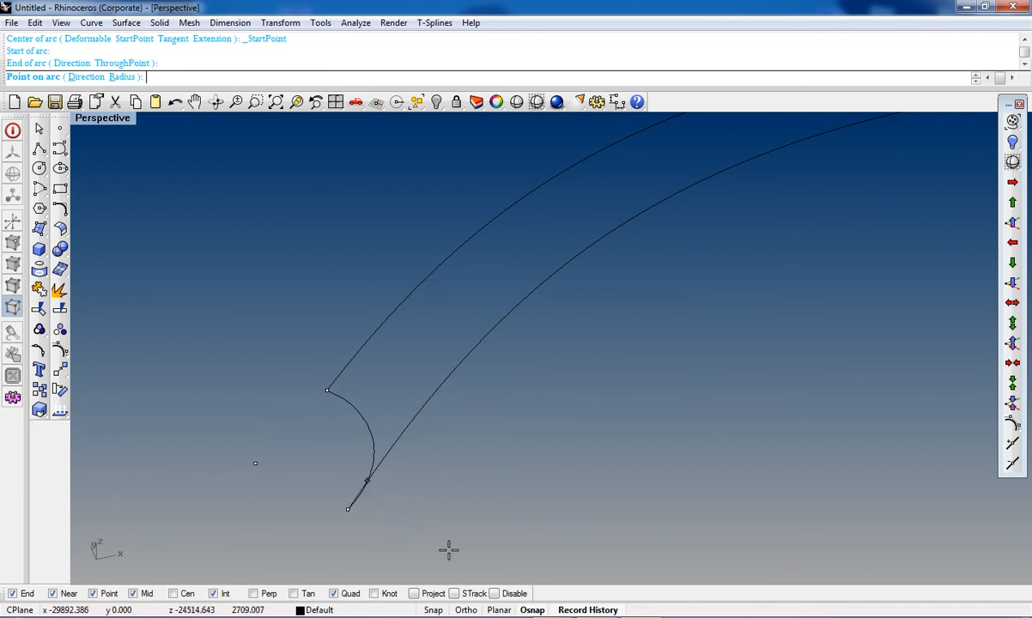
Step: Turn off the Int, Mid, Near and Point object snaps, keeping only End and Quad active
{"action": "left_click", "coordinate": [215, 594]}
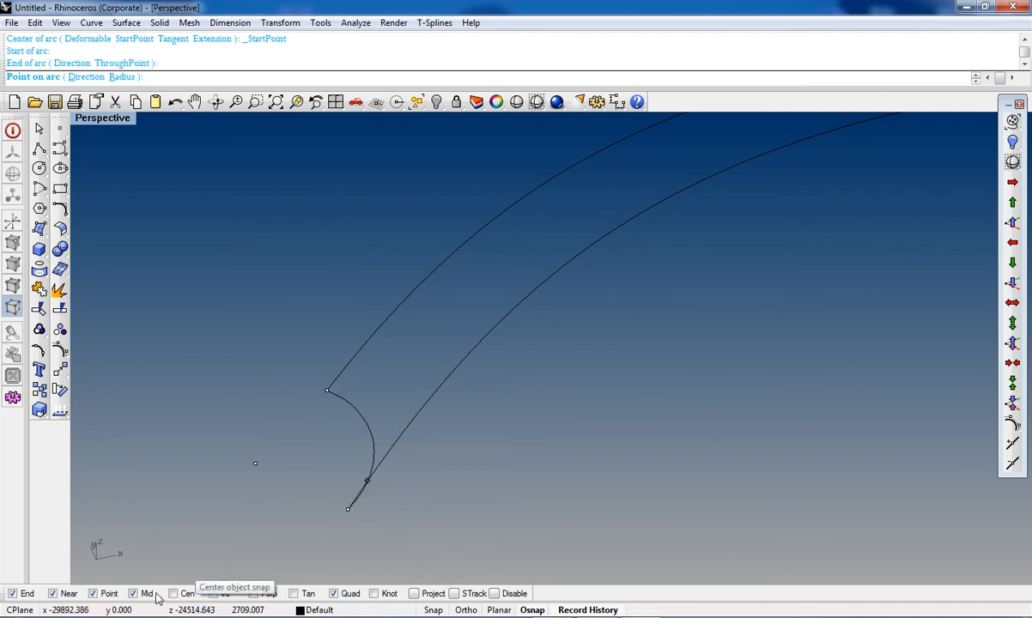
{"action": "left_click", "coordinate": [95, 594]}
{"action": "left_click", "coordinate": [53, 593]}
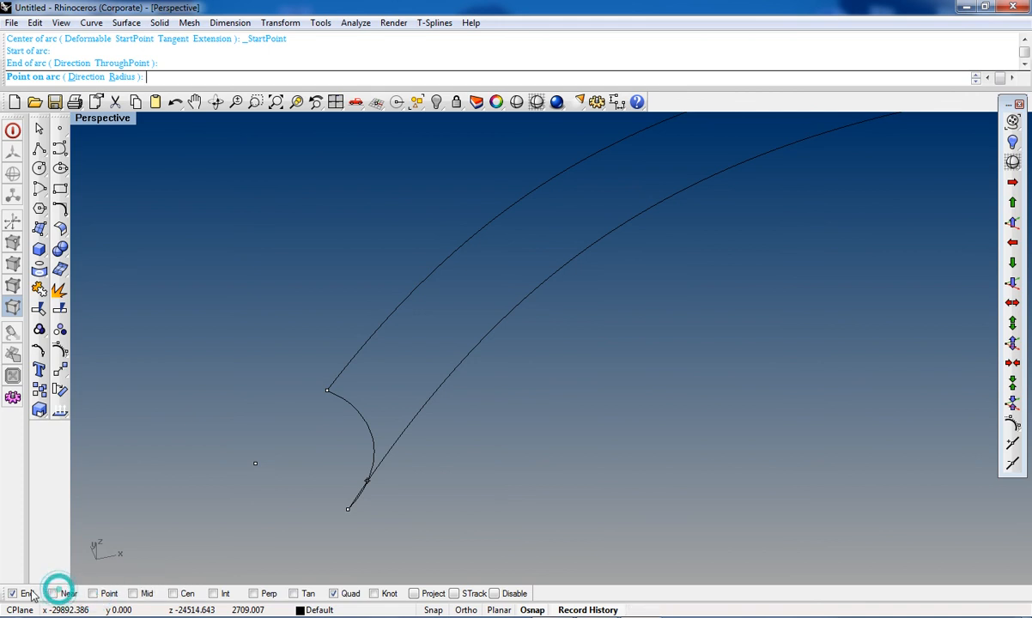
{"action": "left_click", "coordinate": [14, 594]}
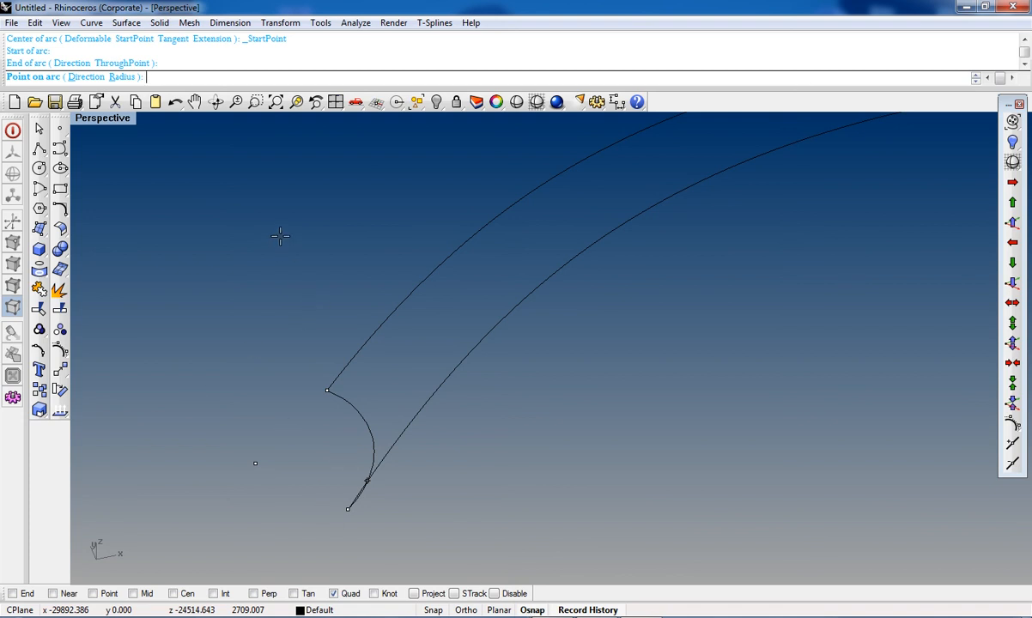
{"action": "key", "text": "Escape"}
{"action": "right_click", "coordinate": [292, 384]}
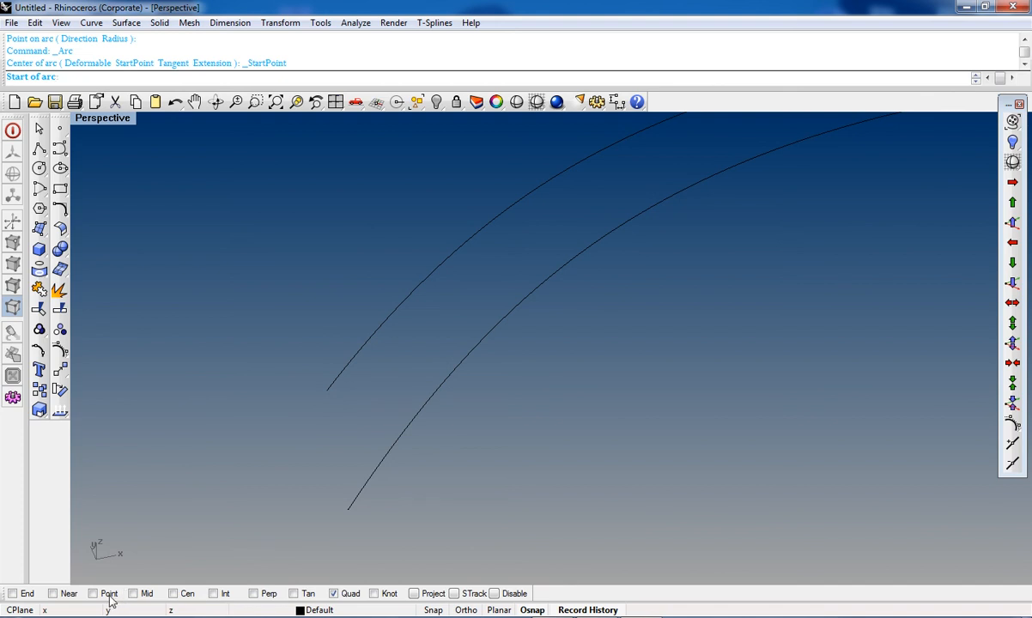
{"action": "left_click", "coordinate": [15, 594]}
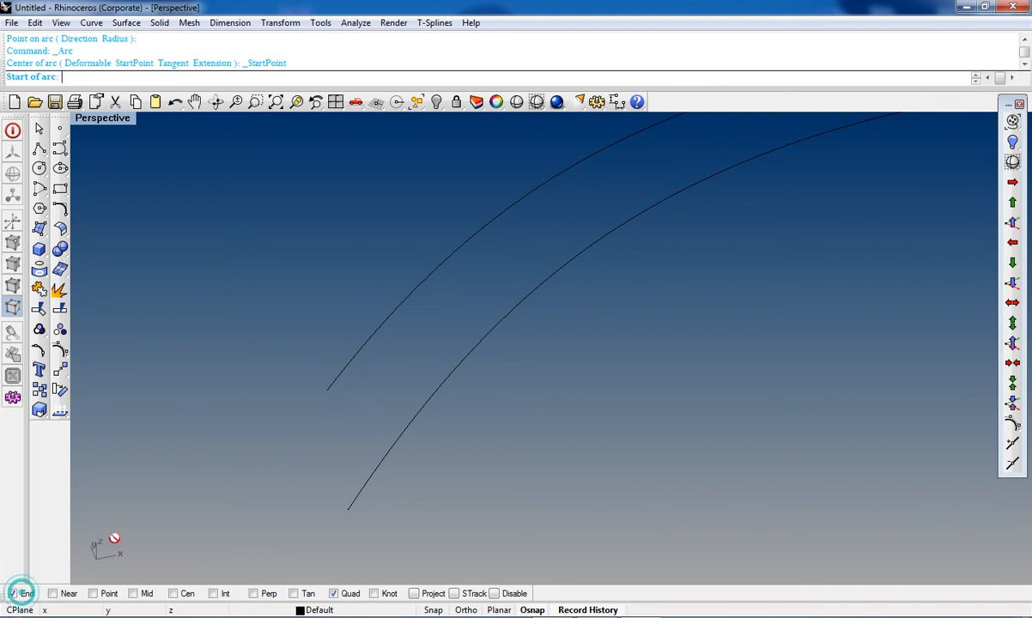
{"action": "left_click", "coordinate": [327, 388]}
{"action": "left_click", "coordinate": [347, 509]}
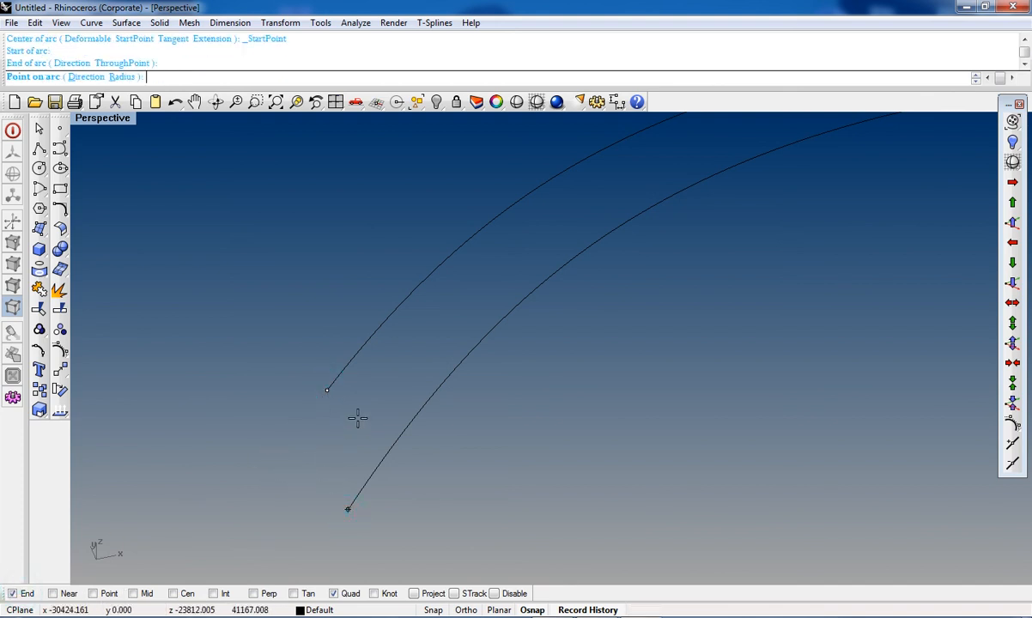
{"action": "key", "text": "Escape"}
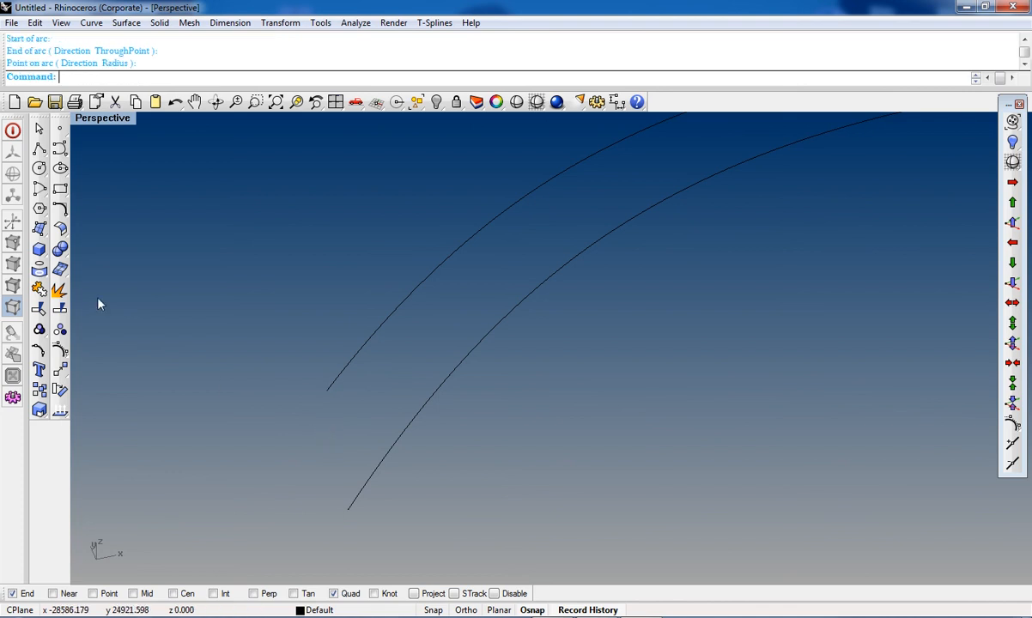
Step: Draw an interpolated curve across the crescent's narrow end in Top view and delete it
{"action": "left_click", "coordinate": [60, 149]}
{"action": "left_click", "coordinate": [102, 168]}
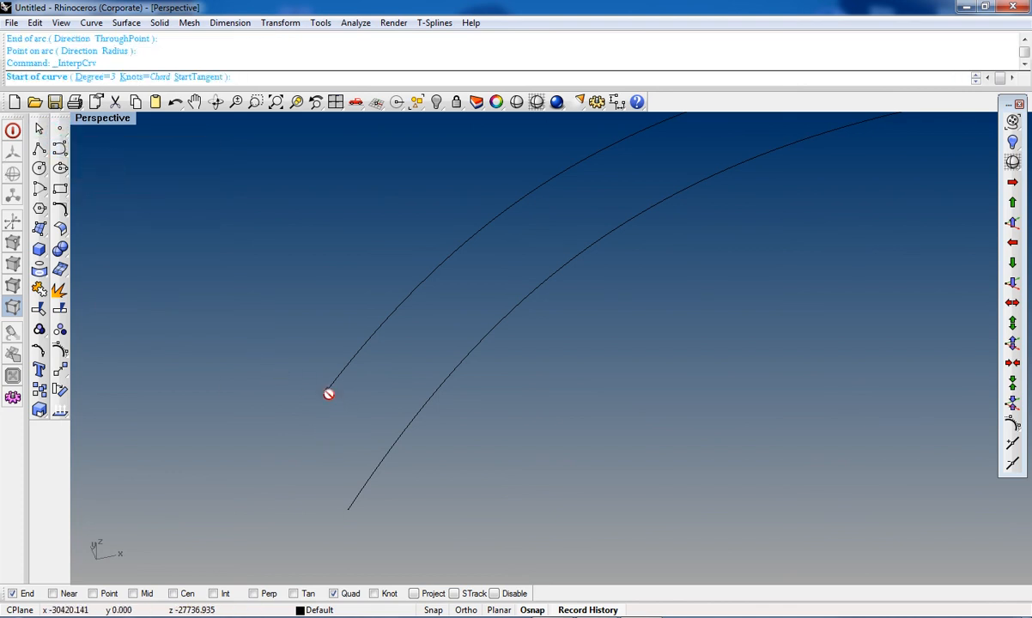
{"action": "left_click", "coordinate": [329, 394]}
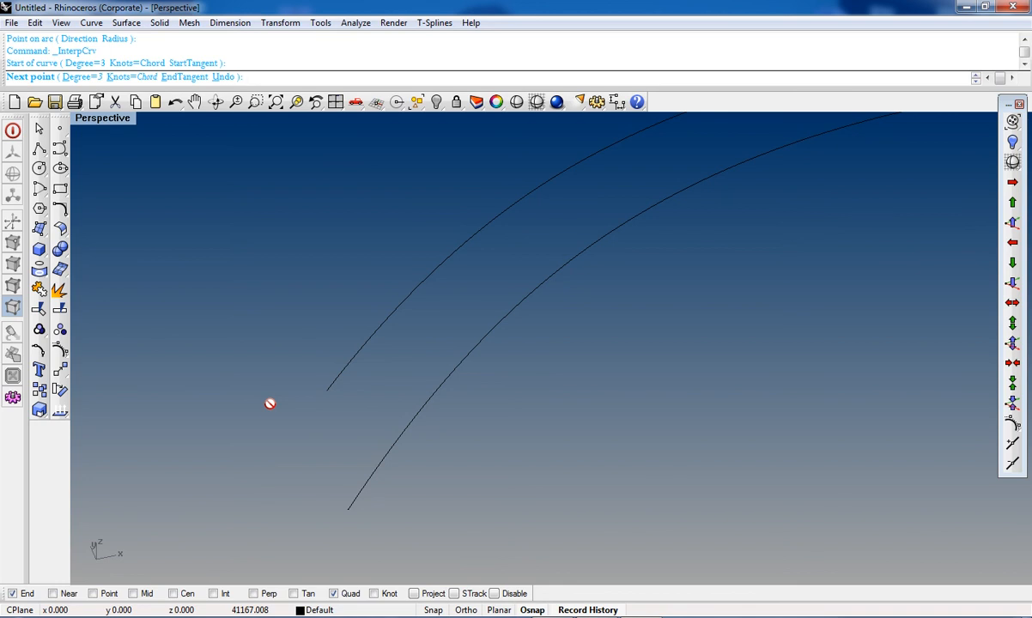
{"action": "key", "text": "ctrl+F1"}
{"action": "scroll", "coordinate": [451, 339], "scroll_direction": "up", "scroll_amount": 3}
{"action": "left_click", "coordinate": [502, 329]}
{"action": "left_click", "coordinate": [542, 383]}
{"action": "key", "text": "Return"}
{"action": "scroll", "coordinate": [546, 384], "scroll_direction": "down", "scroll_amount": 3}
{"action": "left_click", "coordinate": [530, 352]}
{"action": "key", "text": "Delete"}
Step: Draw a start-end arc between the edge curves' endpoints, closing the crescent's narrow end in Top view
{"action": "left_click", "coordinate": [41, 190]}
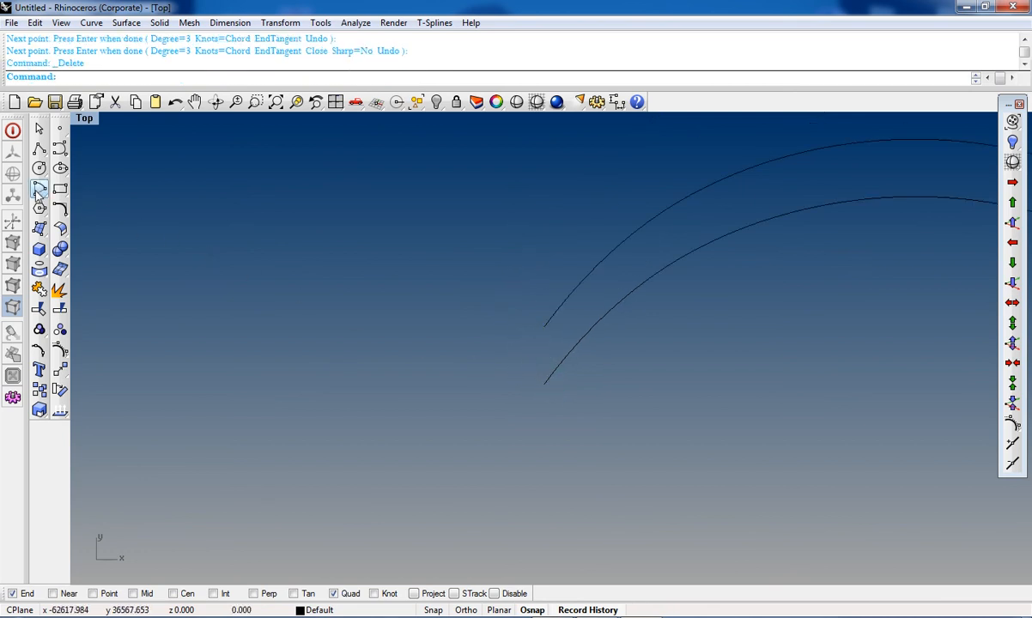
{"action": "left_click", "coordinate": [82, 207]}
{"action": "scroll", "coordinate": [525, 337], "scroll_direction": "up", "scroll_amount": 3}
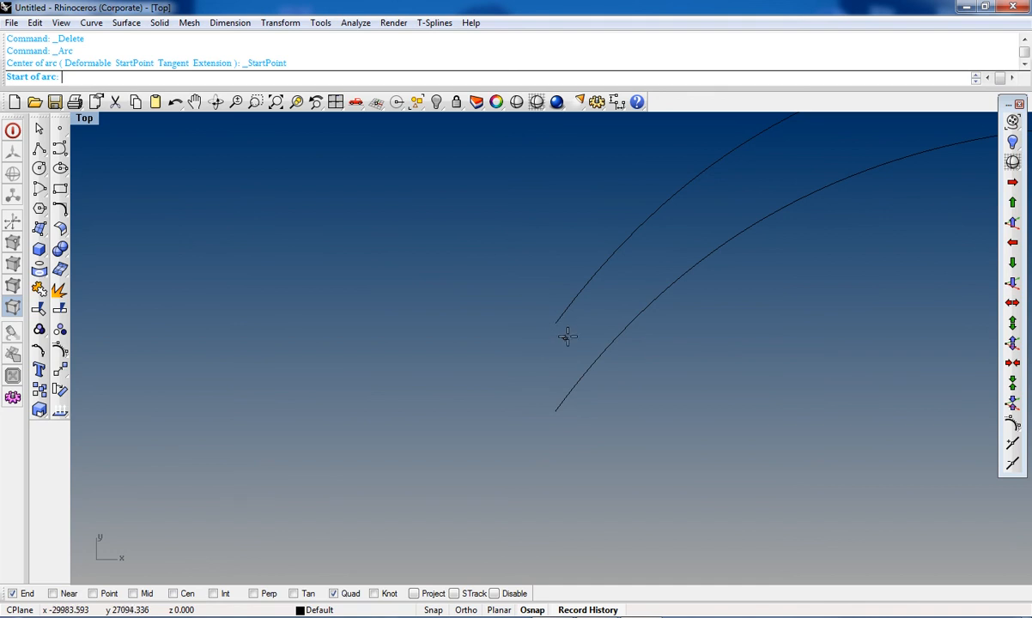
{"action": "left_click", "coordinate": [556, 322]}
{"action": "left_click", "coordinate": [556, 410]}
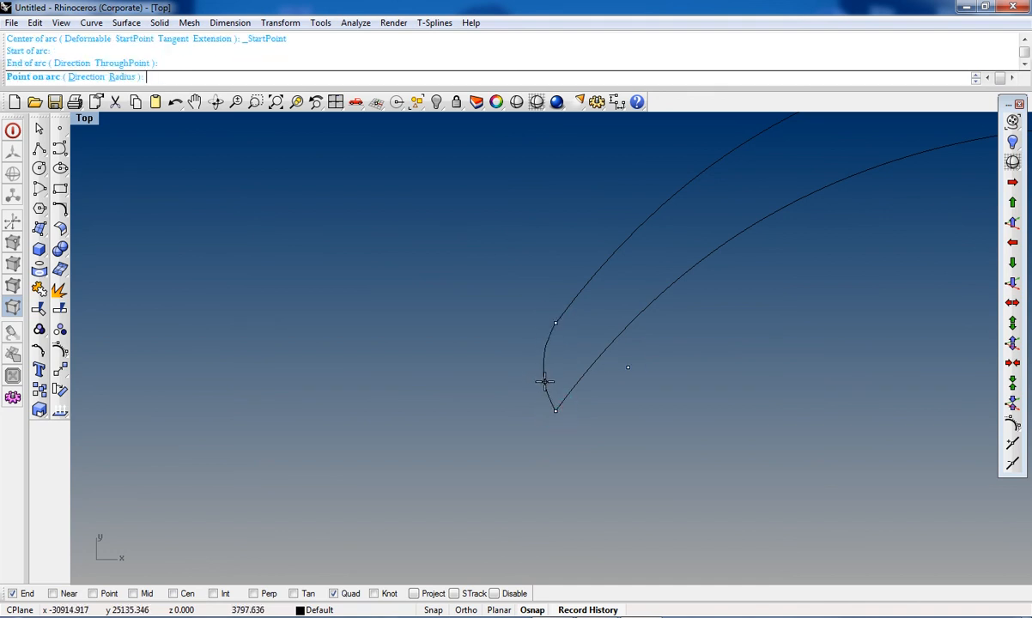
{"action": "left_click", "coordinate": [543, 381]}
Step: Create a Sweep2 surface with the two edge curves as rails and the end arc as cross-section
{"action": "scroll", "coordinate": [546, 386], "scroll_direction": "down", "scroll_amount": 2}
{"action": "right_click_drag", "start_coordinate": [586, 350], "coordinate": [527, 386]}
{"action": "left_click", "coordinate": [526, 341]}
{"action": "left_click", "coordinate": [546, 374], "text": "shift"}
{"action": "left_click", "coordinate": [486, 414], "text": "shift"}
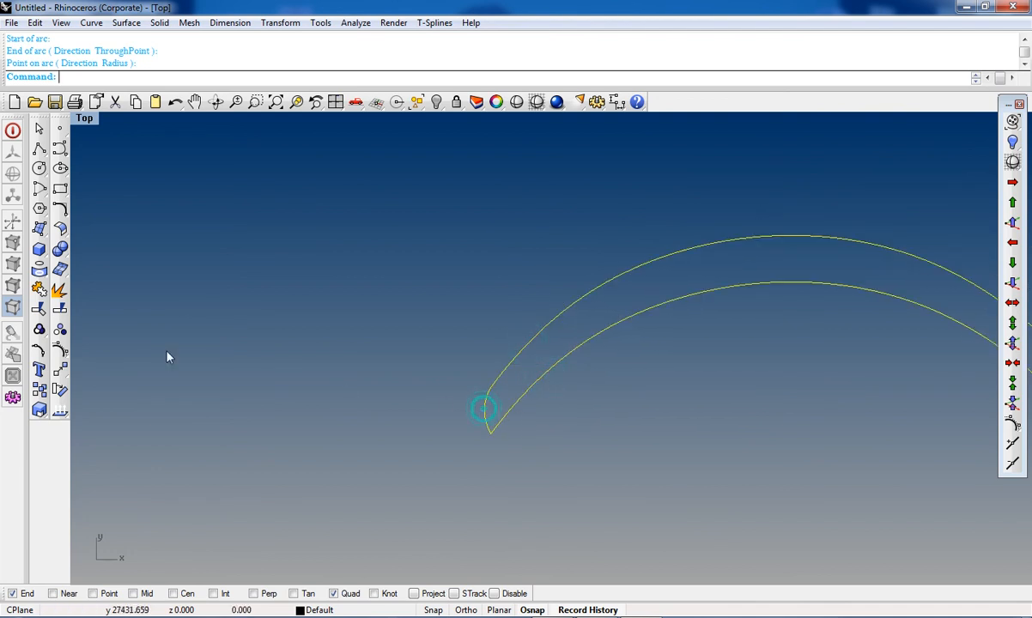
{"action": "left_click", "coordinate": [41, 230]}
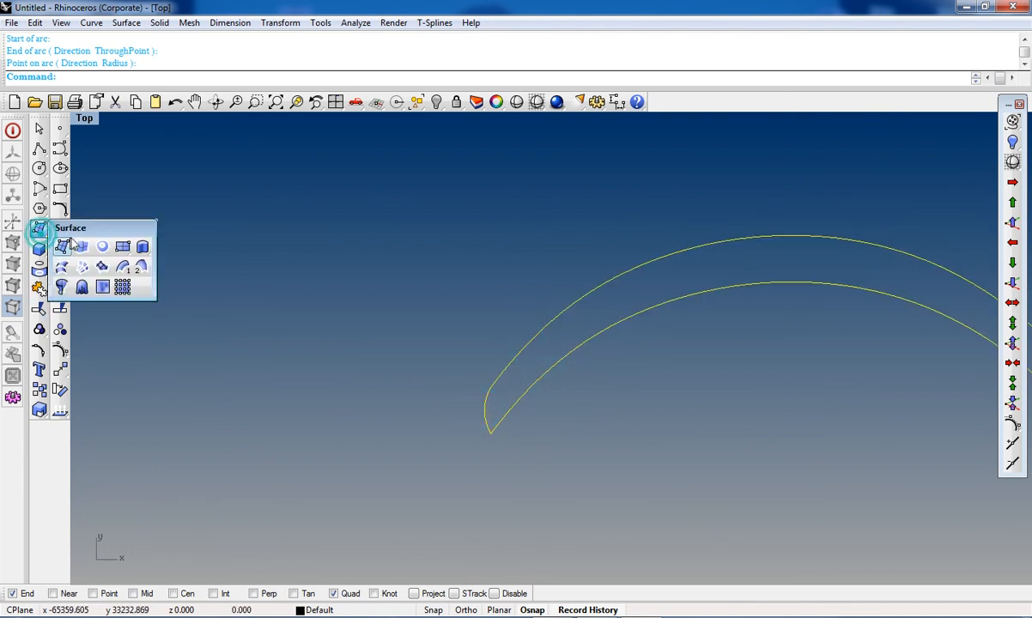
{"action": "left_click", "coordinate": [140, 261]}
{"action": "key", "text": "Return"}
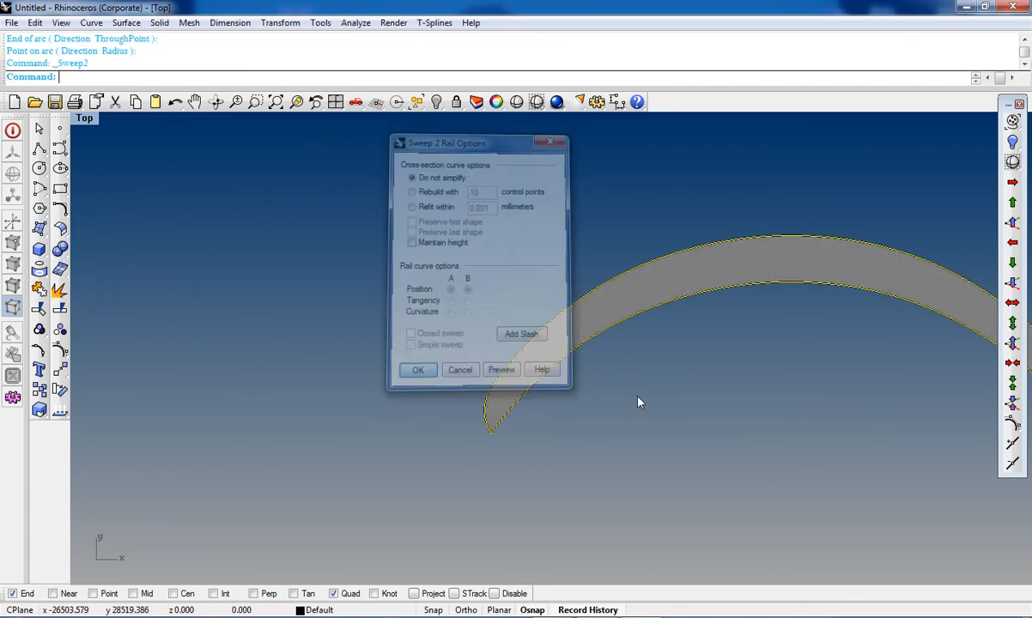
Step: Orbit and zoom around the swept surface in Perspective view to inspect its shape
{"action": "key", "text": "ctrl+F4"}
{"action": "right_click_drag", "start_coordinate": [646, 431], "coordinate": [380, 381]}
{"action": "scroll", "coordinate": [382, 382], "scroll_direction": "down", "scroll_amount": 4}
{"action": "right_click_drag", "start_coordinate": [512, 371], "coordinate": [325, 429]}
{"action": "scroll", "coordinate": [366, 397], "scroll_direction": "up", "scroll_amount": 3}
{"action": "right_click_drag", "start_coordinate": [366, 397], "coordinate": [456, 335]}
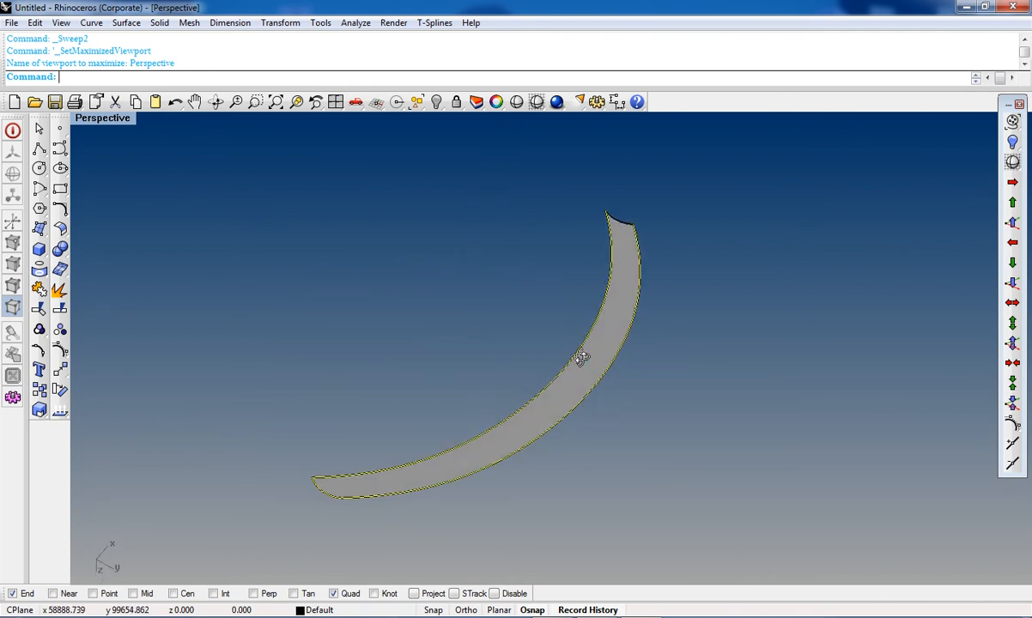
{"action": "right_click_drag", "start_coordinate": [582, 359], "coordinate": [560, 287]}
{"action": "scroll", "coordinate": [578, 311], "scroll_direction": "down", "scroll_amount": 4}
{"action": "scroll", "coordinate": [556, 345], "scroll_direction": "up", "scroll_amount": 10}
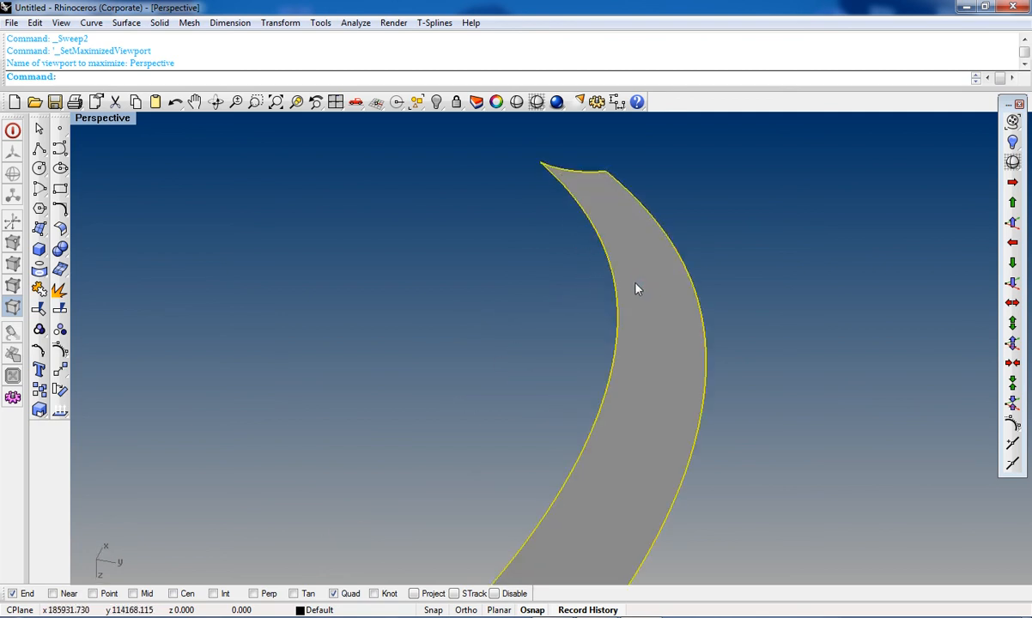
Step: Delete the Sweep2 surface and the arc closing the crescent's narrow end
{"action": "key", "text": "Delete"}
{"action": "scroll", "coordinate": [623, 292], "scroll_direction": "down", "scroll_amount": 5}
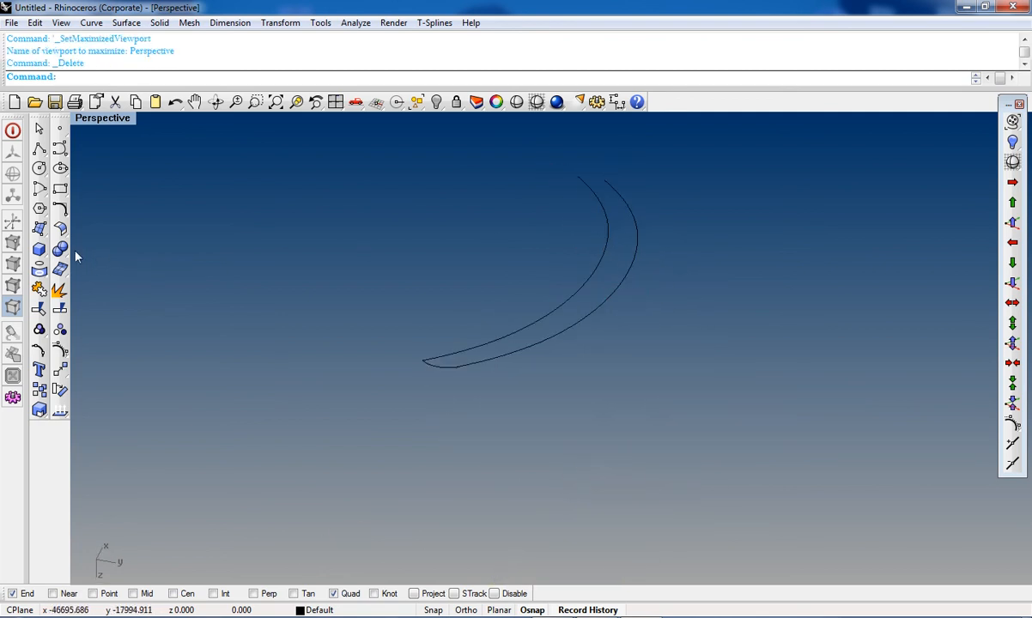
{"action": "left_click", "coordinate": [39, 228]}
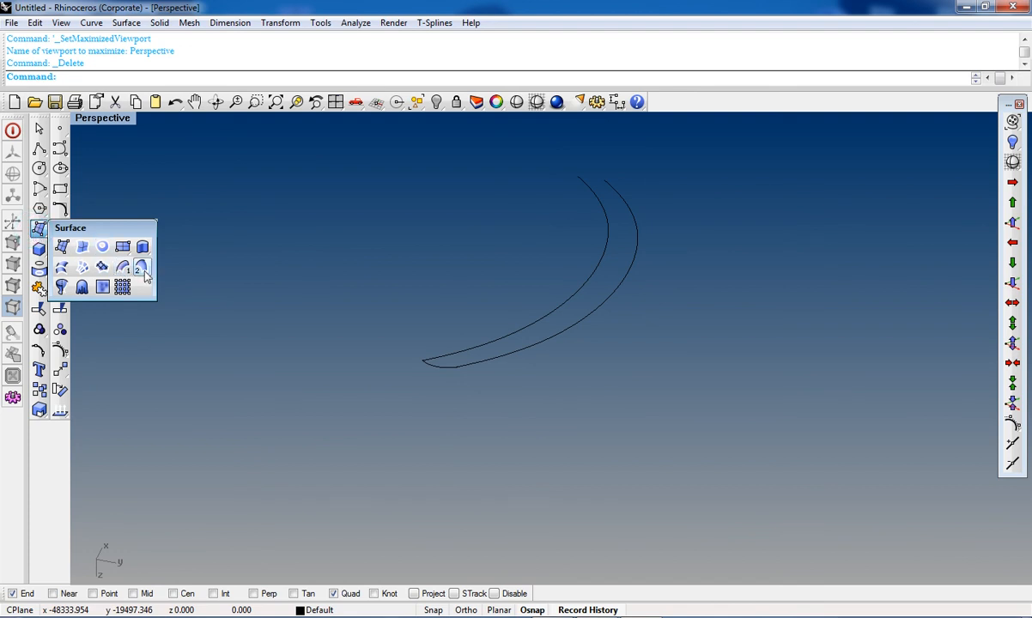
{"action": "left_click", "coordinate": [429, 369]}
{"action": "key", "text": "Delete"}
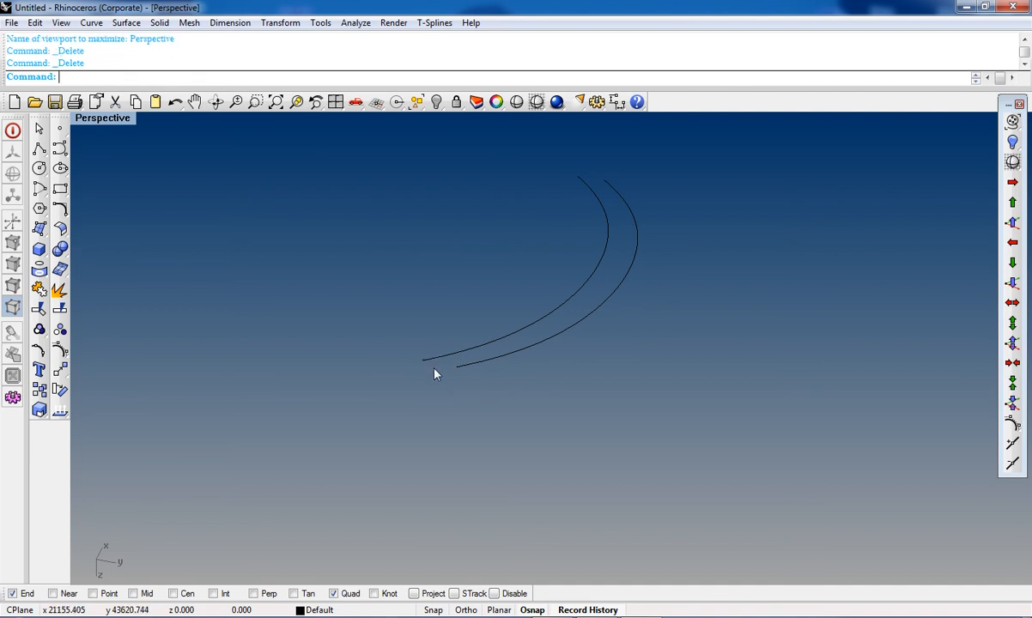
{"action": "scroll", "coordinate": [506, 344], "scroll_direction": "up", "scroll_amount": 3}
{"action": "left_click", "coordinate": [563, 334]}
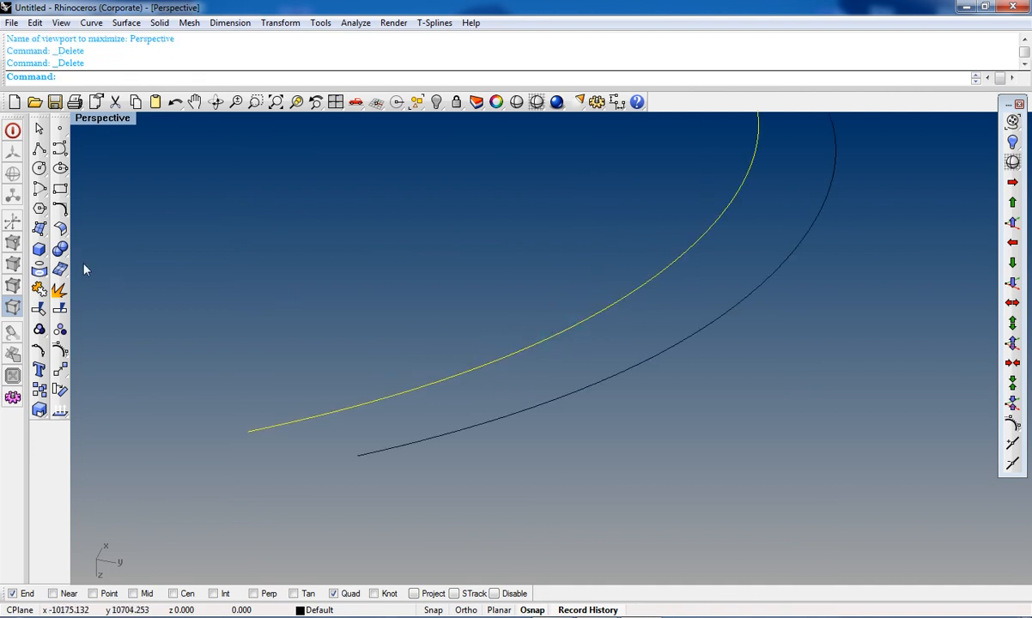
{"action": "left_click", "coordinate": [41, 226]}
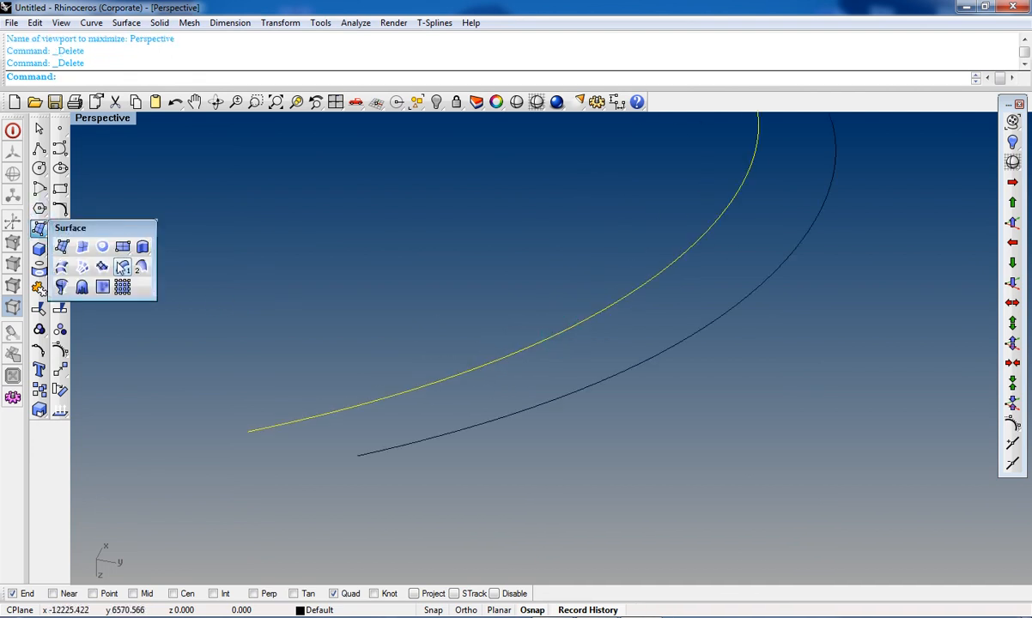
{"action": "left_click", "coordinate": [124, 268]}
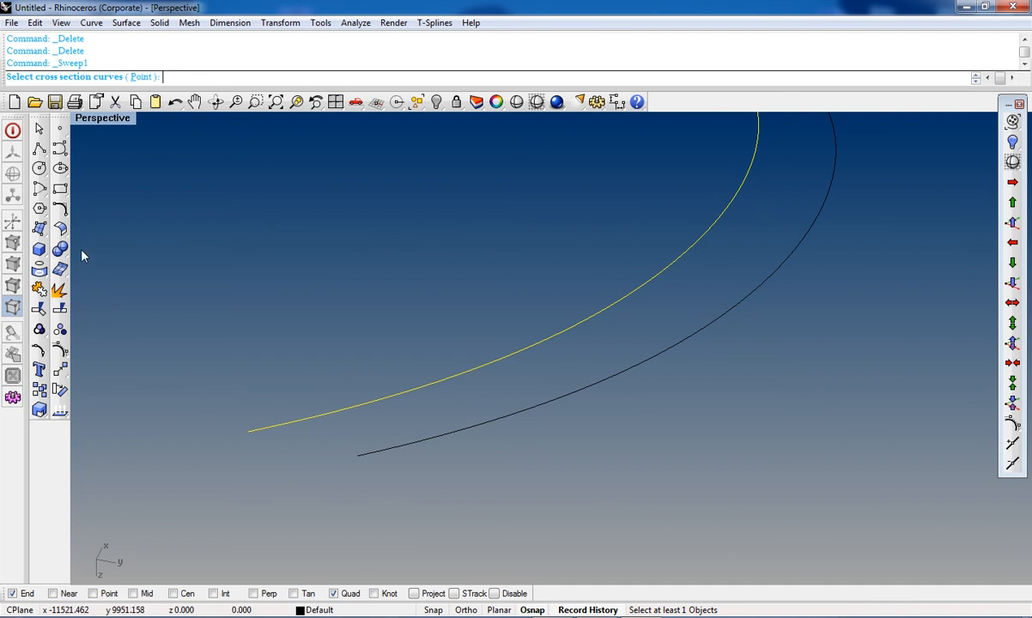
{"action": "key", "text": "Escape"}
Step: Draw a circle centered on the end point of the inner edge curve in Perspective view
{"action": "left_click", "coordinate": [39, 169]}
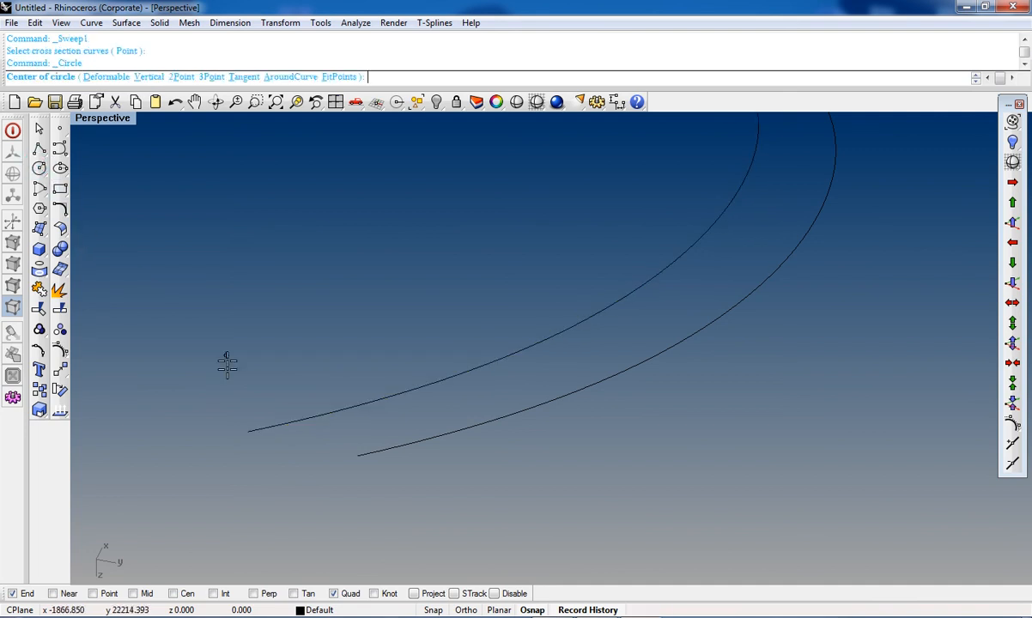
{"action": "left_click", "coordinate": [247, 431]}
{"action": "left_click", "coordinate": [267, 445]}
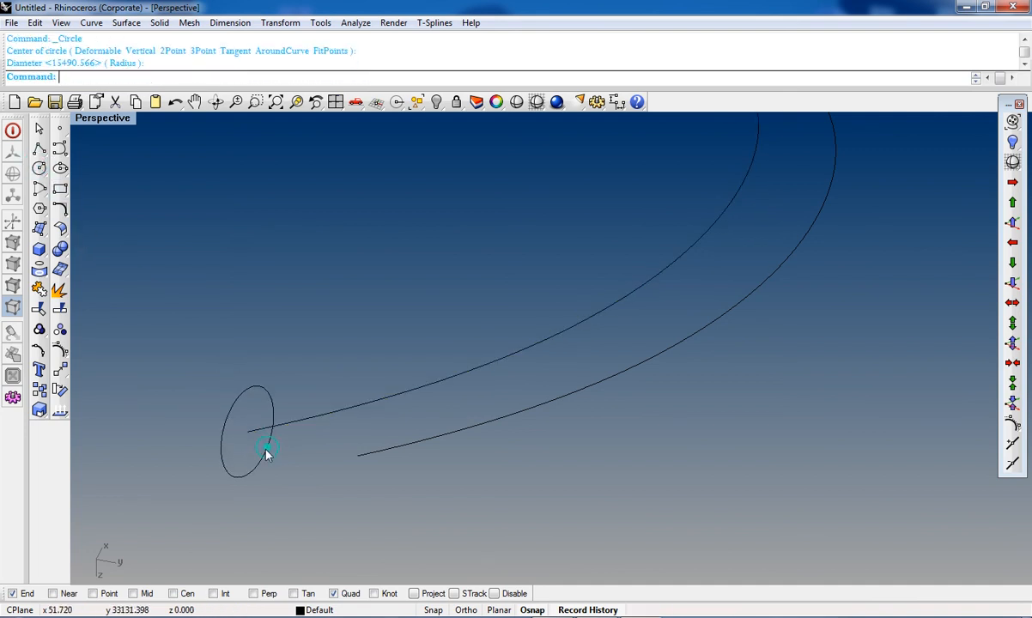
Step: Create a Sweep1 pipe surface along the inner edge curve using the circle as its cross-section
{"action": "left_click", "coordinate": [301, 425]}
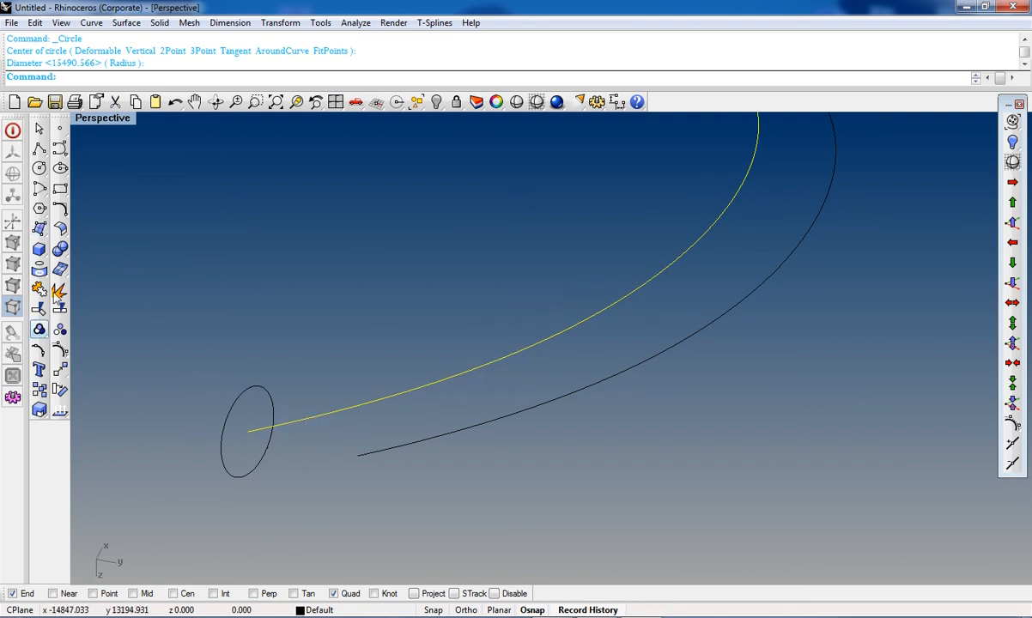
{"action": "left_click", "coordinate": [40, 228]}
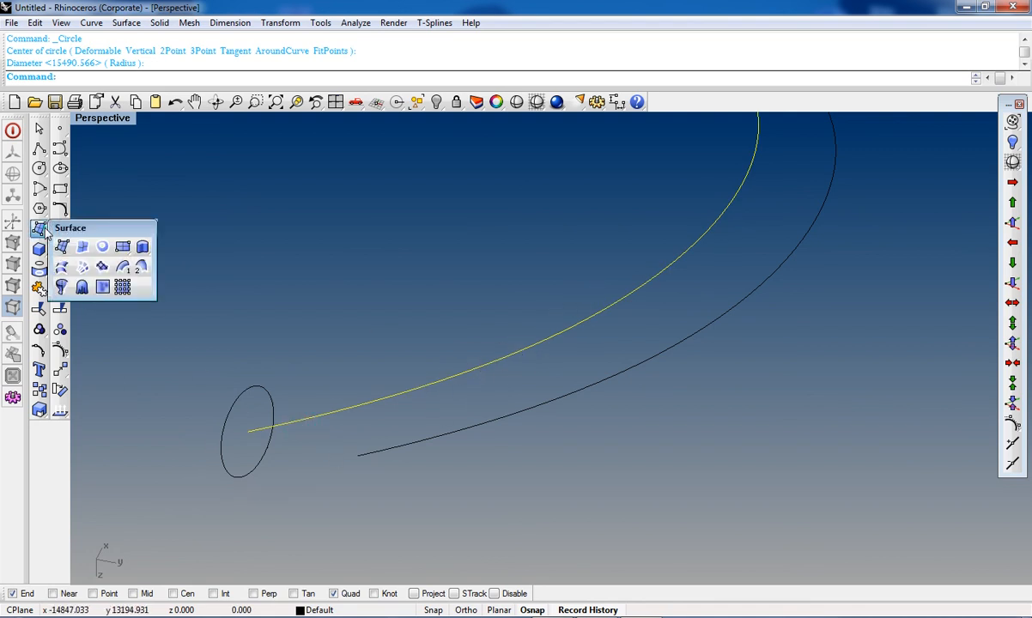
{"action": "left_click", "coordinate": [123, 267]}
{"action": "left_click", "coordinate": [261, 389]}
{"action": "key", "text": "Return"}
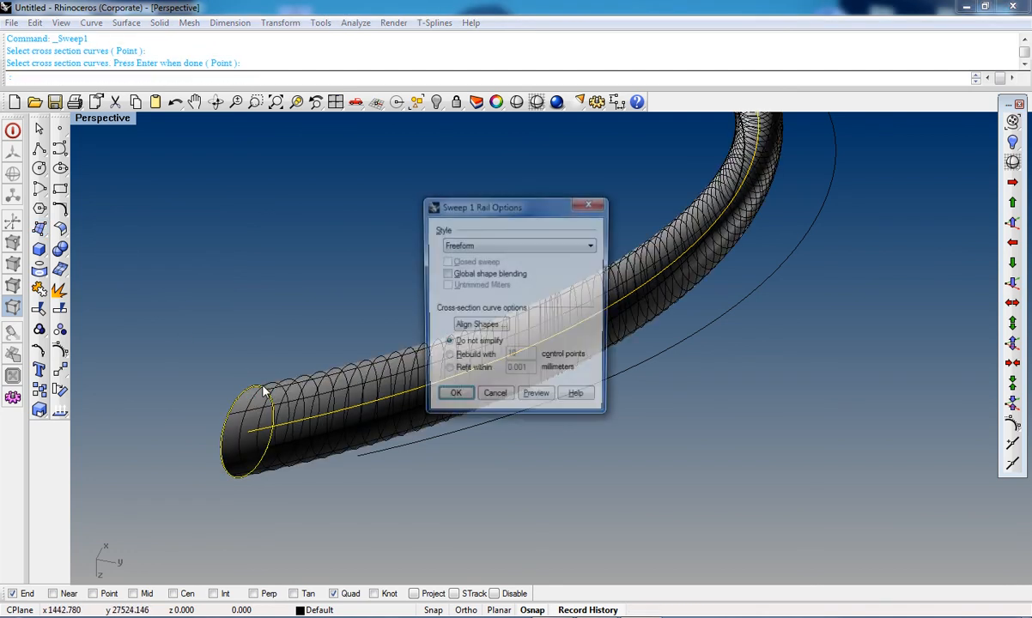
{"action": "left_click", "coordinate": [440, 398]}
{"action": "right_click_drag", "start_coordinate": [472, 411], "coordinate": [529, 390]}
{"action": "scroll", "coordinate": [565, 483], "scroll_direction": "up", "scroll_amount": 7}
{"action": "right_click_drag", "start_coordinate": [568, 472], "coordinate": [496, 462]}
{"action": "scroll", "coordinate": [755, 465], "scroll_direction": "down", "scroll_amount": 5}
{"action": "scroll", "coordinate": [474, 510], "scroll_direction": "up", "scroll_amount": 2}
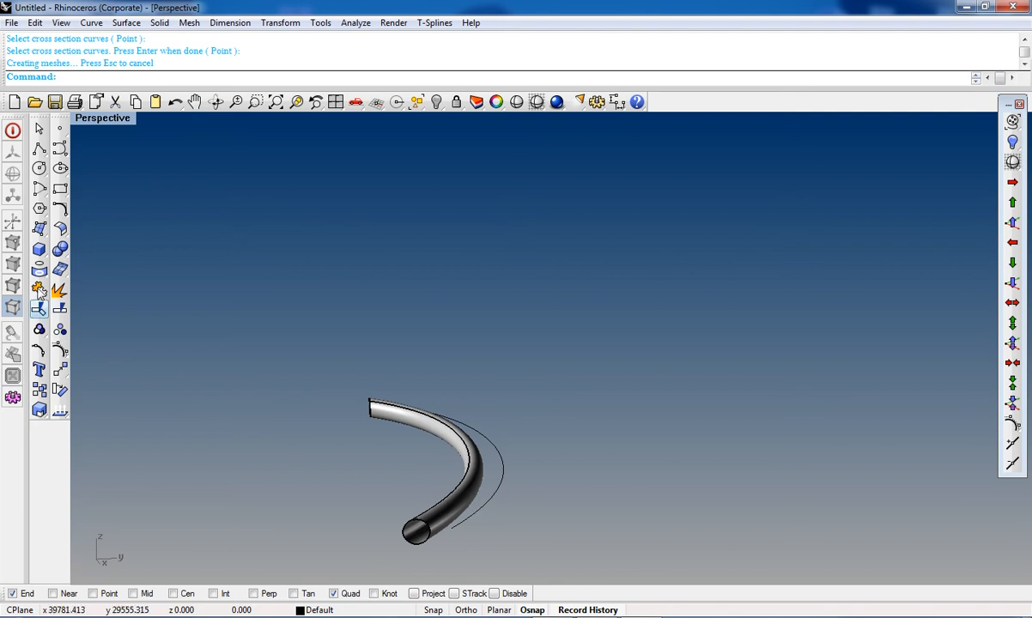
Step: Draw a second circle centered on the end point of the outer edge curve
{"action": "left_click", "coordinate": [40, 232]}
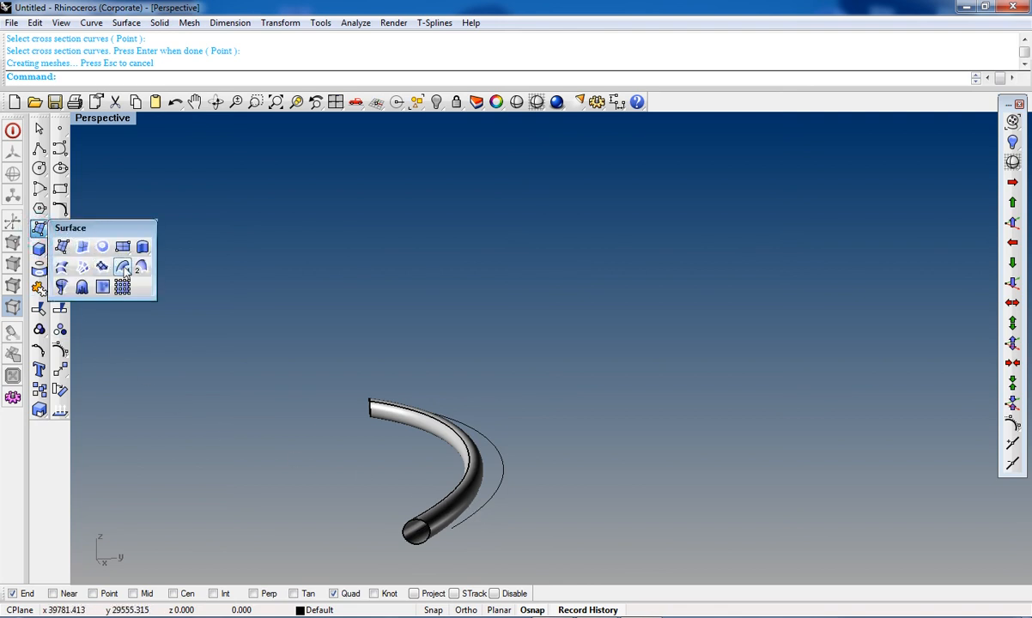
{"action": "left_click", "coordinate": [504, 470]}
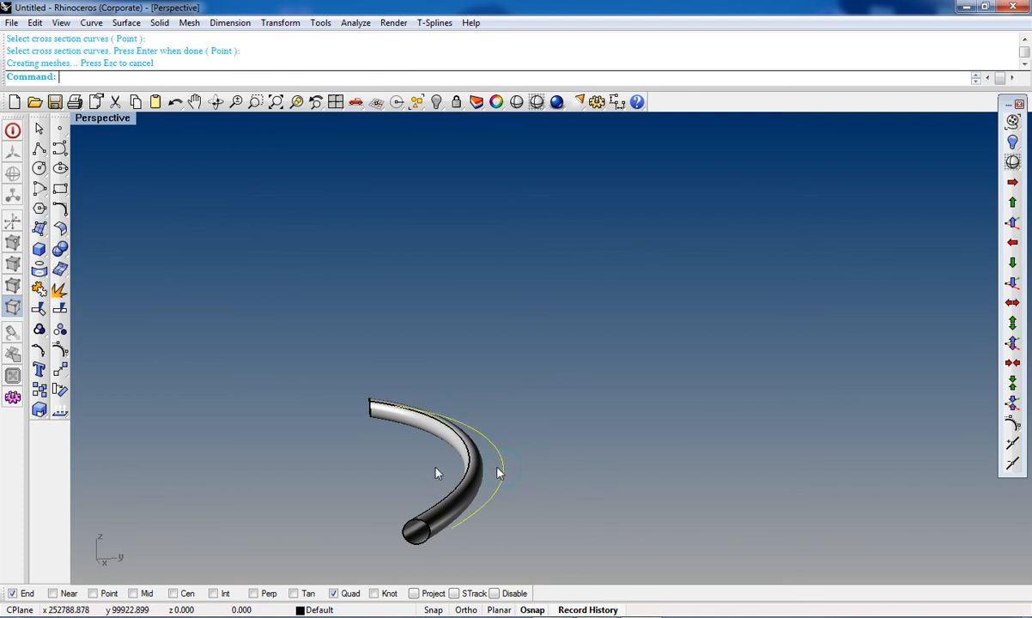
{"action": "left_click", "coordinate": [40, 168]}
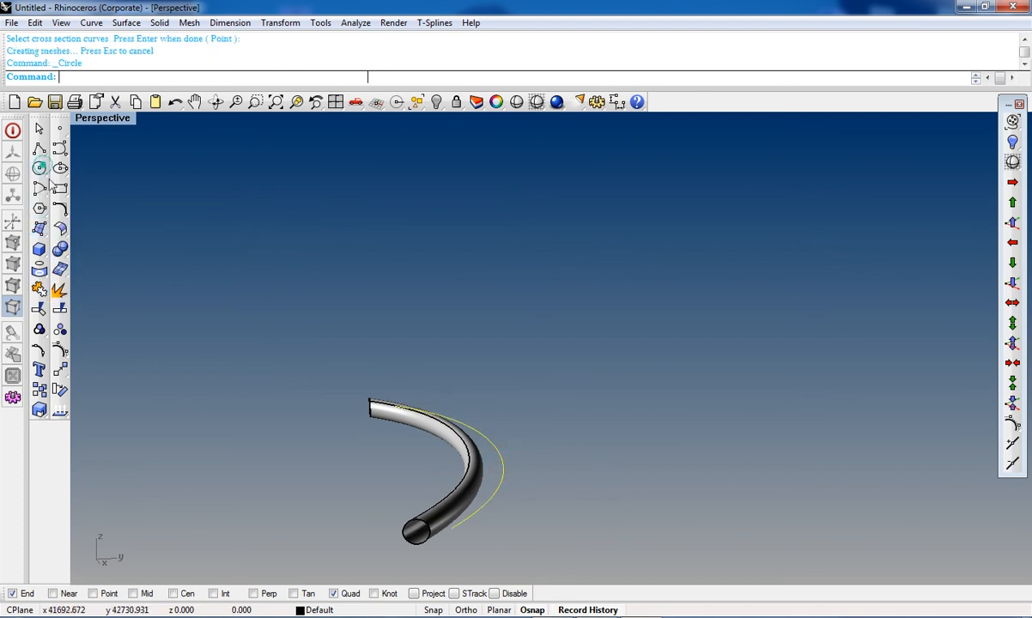
{"action": "left_click", "coordinate": [450, 531]}
{"action": "scroll", "coordinate": [452, 524], "scroll_direction": "up", "scroll_amount": 5}
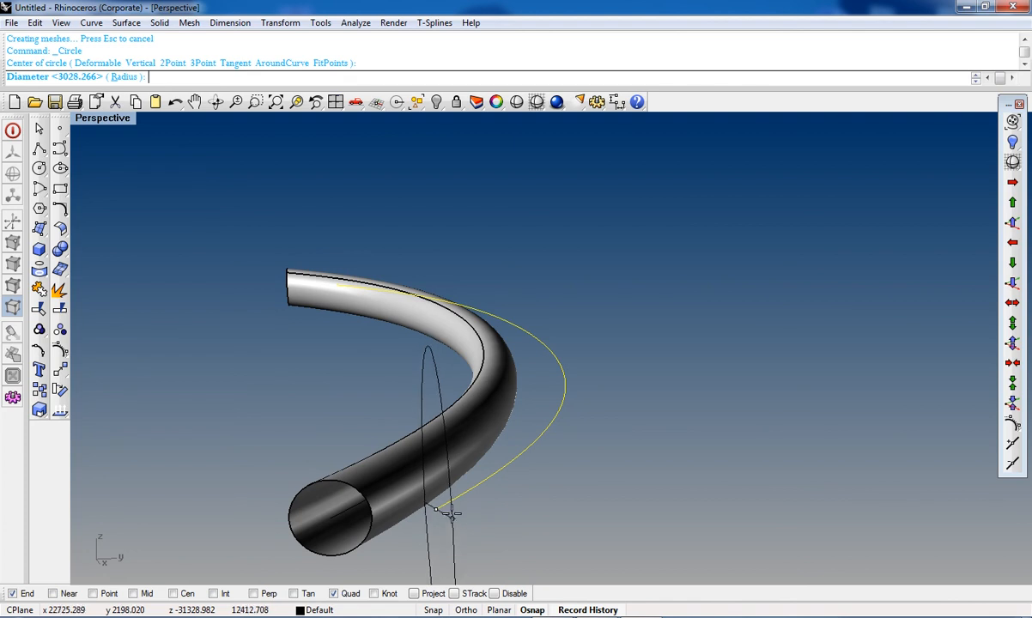
{"action": "left_click", "coordinate": [441, 469]}
{"action": "right_click_drag", "start_coordinate": [498, 541], "coordinate": [523, 524]}
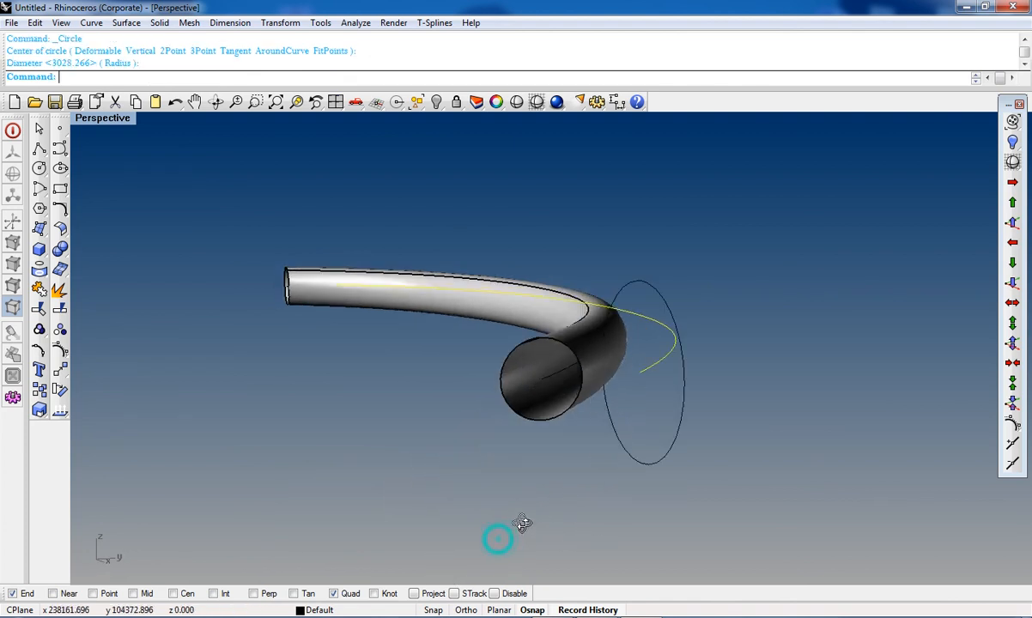
{"action": "scroll", "coordinate": [523, 523], "scroll_direction": "down", "scroll_amount": 5}
Step: Delete the pipe surface swept along the inner edge curve
{"action": "left_click", "coordinate": [504, 426]}
{"action": "key", "text": "Delete"}
{"action": "right_click_drag", "start_coordinate": [516, 445], "coordinate": [570, 468]}
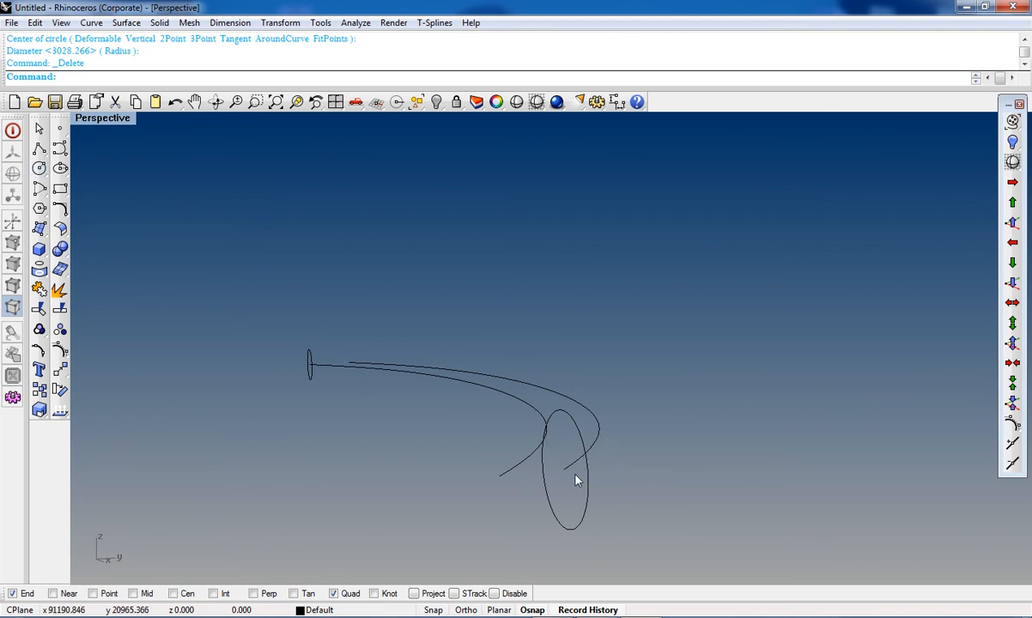
Step: Create a Sweep1 surface along the outer edge curve with the second circle as cross-section
{"action": "left_click", "coordinate": [587, 450]}
{"action": "left_click", "coordinate": [591, 447]}
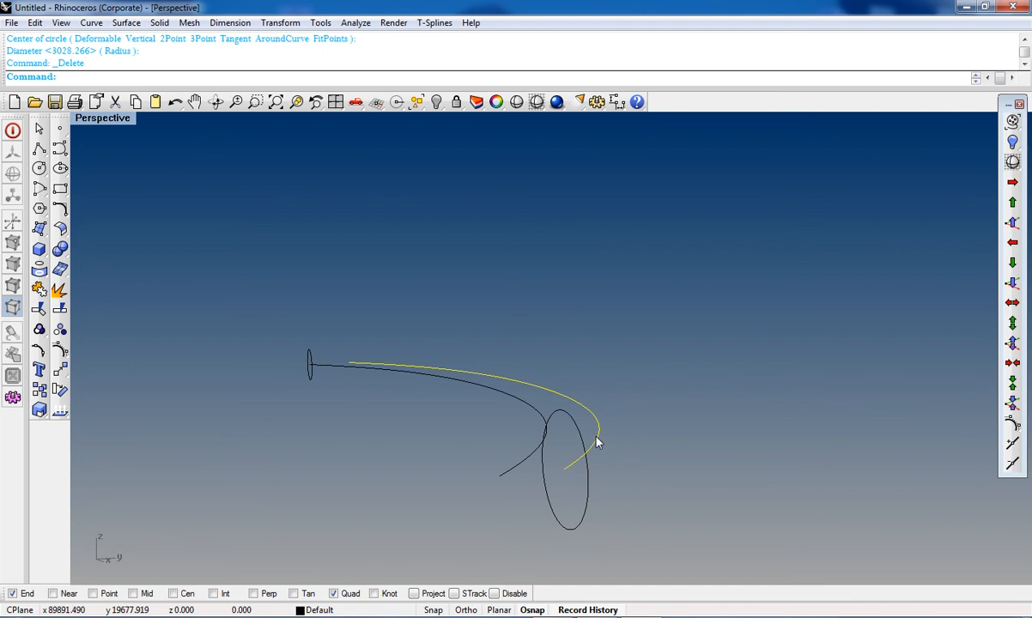
{"action": "left_click", "coordinate": [39, 229]}
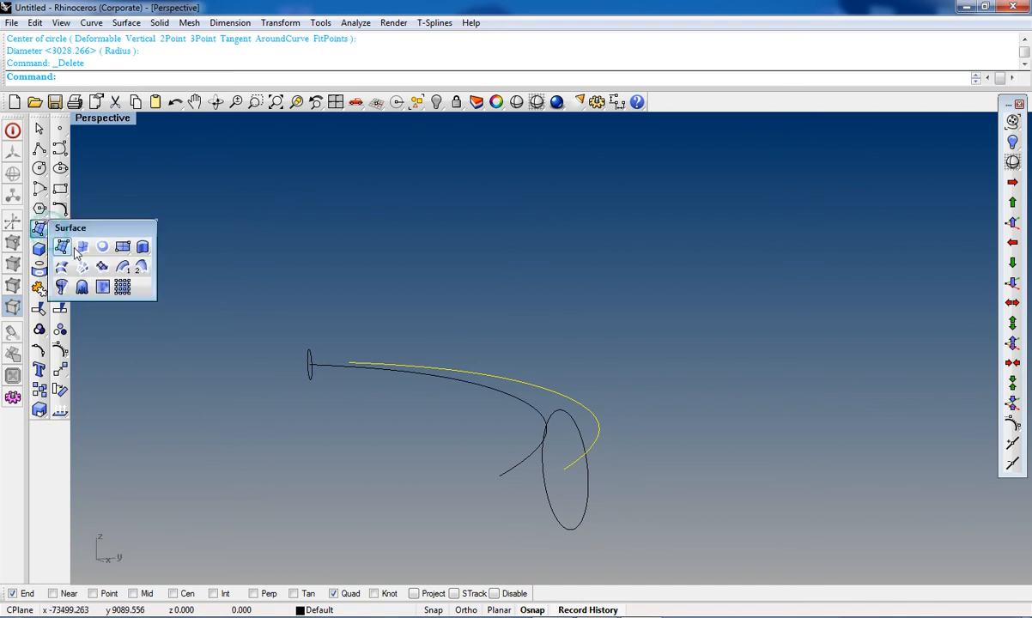
{"action": "left_click", "coordinate": [128, 268]}
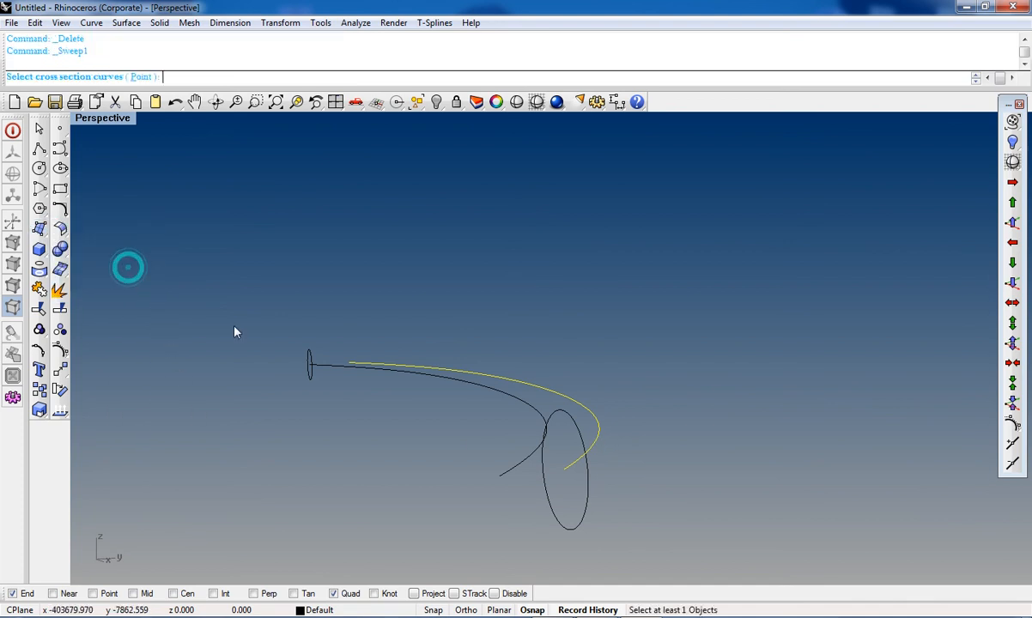
{"action": "left_click", "coordinate": [578, 529]}
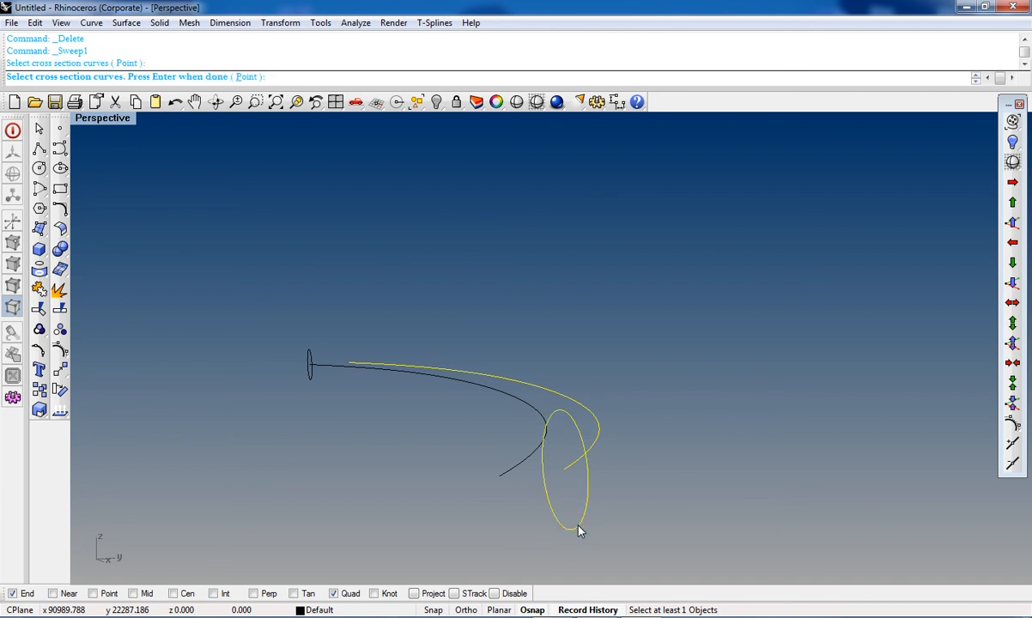
{"action": "key", "text": "Return"}
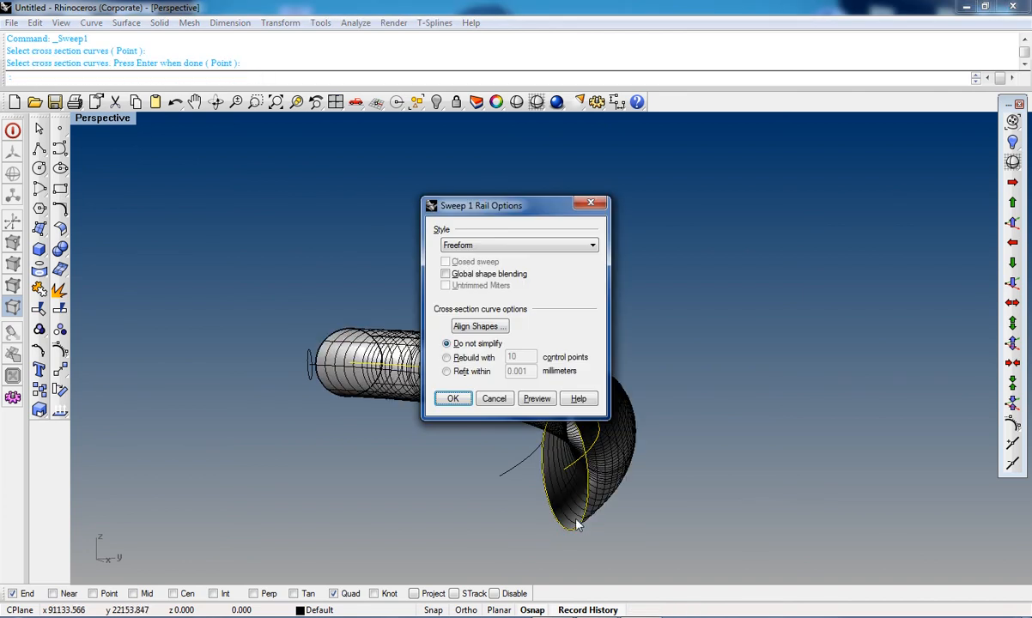
{"action": "mouse_move", "coordinate": [580, 486]}
{"action": "right_mouse_down"}
{"action": "mouse_move", "coordinate": [613, 431]}
{"action": "mouse_move", "coordinate": [546, 486]}
{"action": "mouse_move", "coordinate": [412, 506]}
{"action": "mouse_move", "coordinate": [417, 445]}
{"action": "right_mouse_up"}
{"action": "left_click", "coordinate": [415, 440]}
Step: Delete the second swept surface and both circles, leaving only the two edge curves
{"action": "key", "text": "Delete"}
{"action": "scroll", "coordinate": [384, 370], "scroll_direction": "down", "scroll_amount": 5}
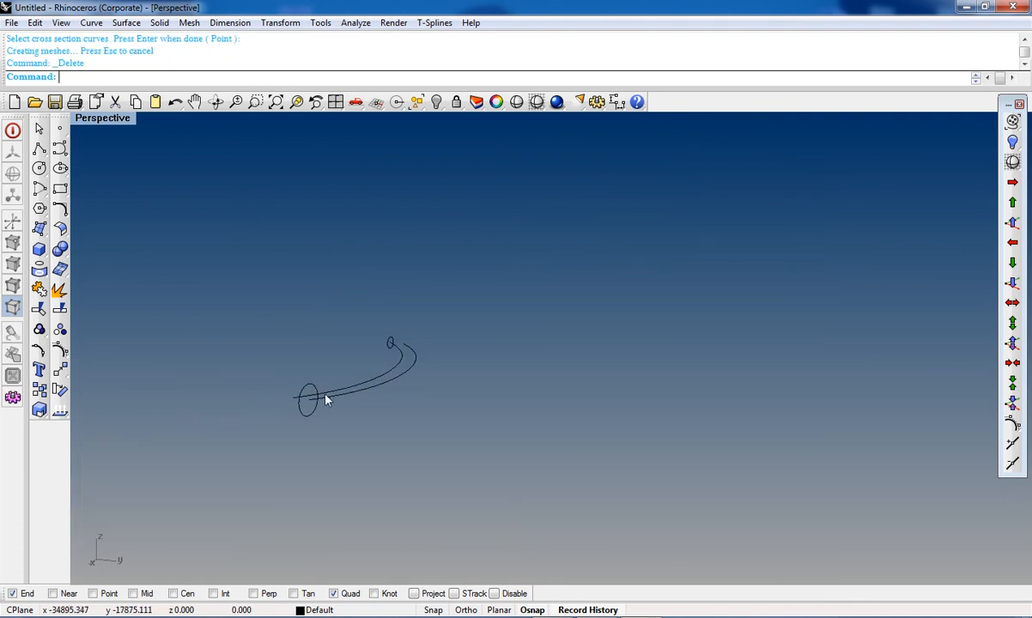
{"action": "key", "text": "Delete"}
{"action": "left_click", "coordinate": [391, 340]}
{"action": "key", "text": "Delete"}
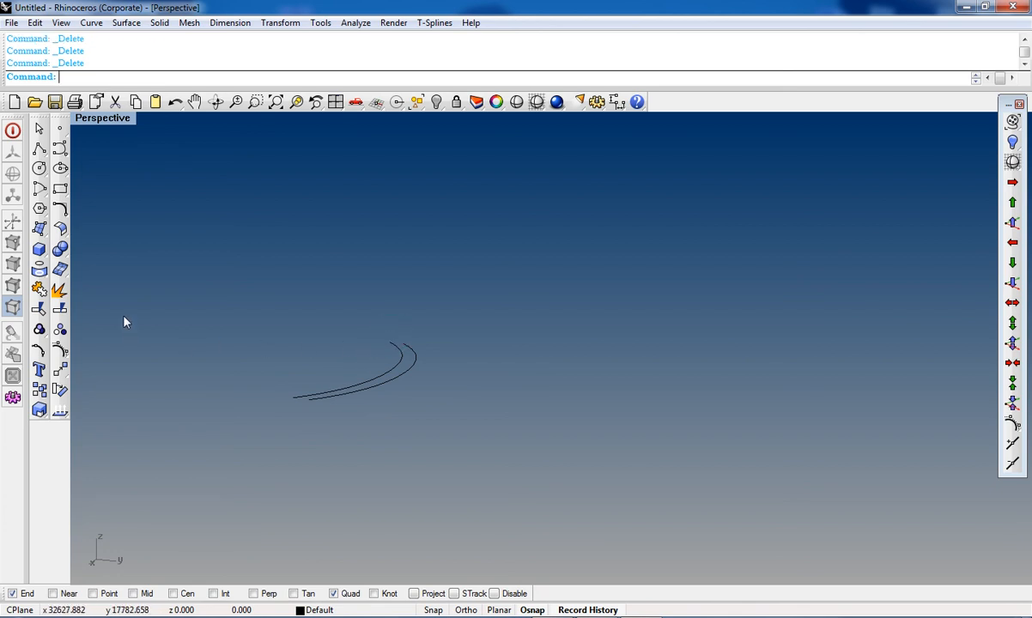
Step: Create a corner-to-corner plane surface in the maximized Top view, left of the crescent curves
{"action": "left_click", "coordinate": [62, 234]}
{"action": "key", "text": "ctrl+F1"}
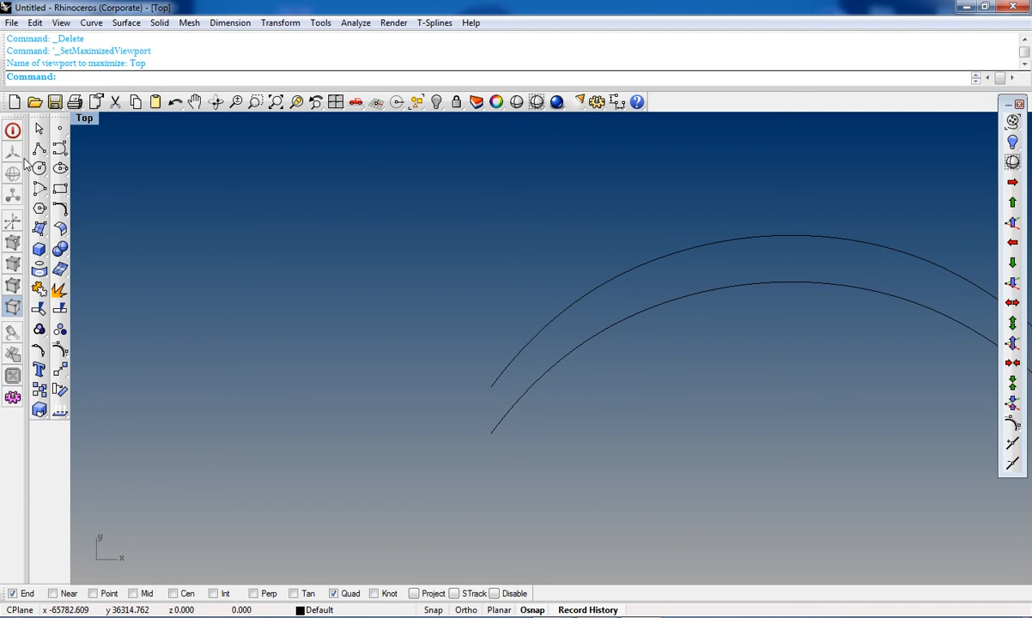
{"action": "left_click", "coordinate": [39, 227]}
{"action": "left_click", "coordinate": [115, 231]}
{"action": "left_click", "coordinate": [147, 293]}
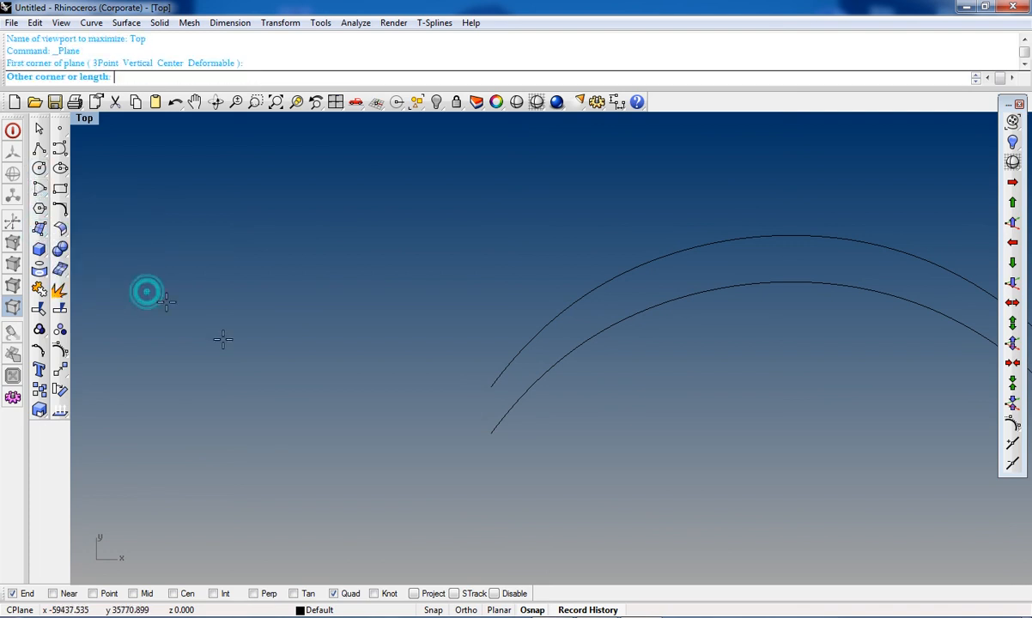
{"action": "left_click", "coordinate": [370, 448]}
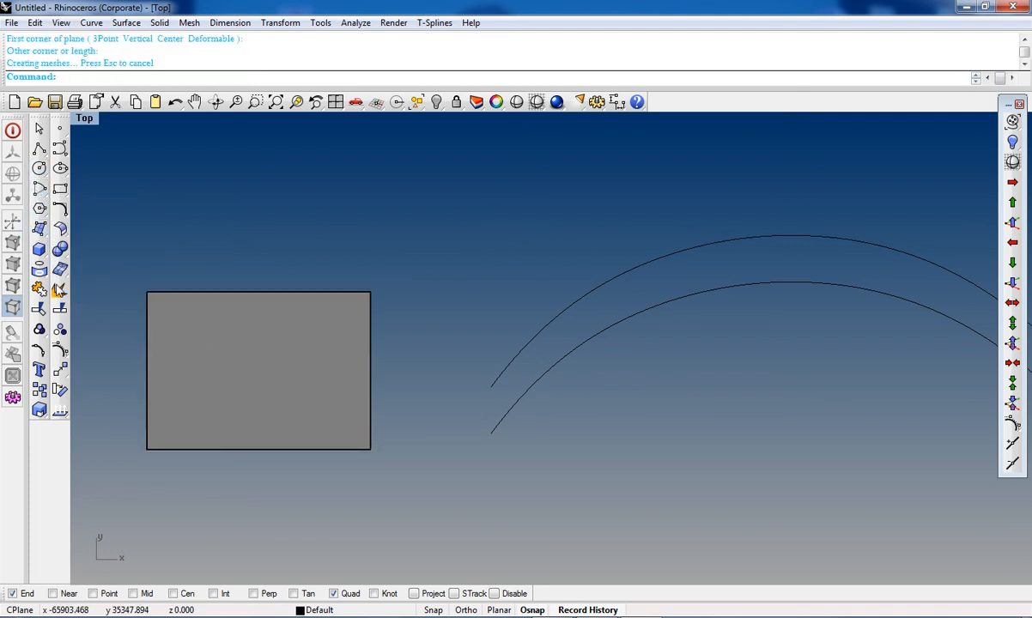
Step: Extend the plane surface's top edge upward with ExtendSrf
{"action": "left_click", "coordinate": [61, 228]}
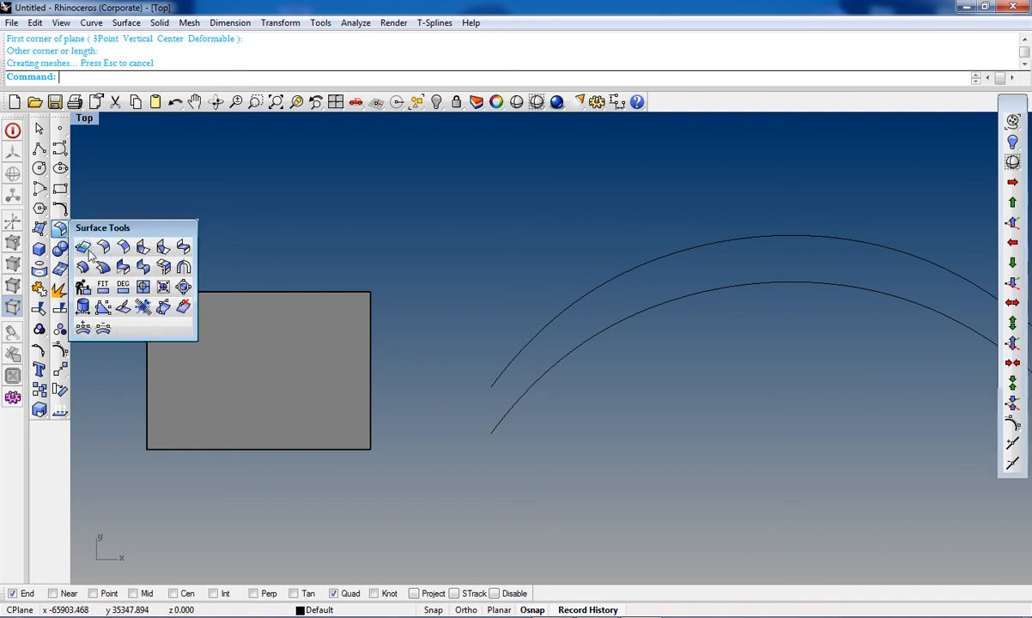
{"action": "left_click", "coordinate": [103, 247]}
{"action": "left_click", "coordinate": [176, 293]}
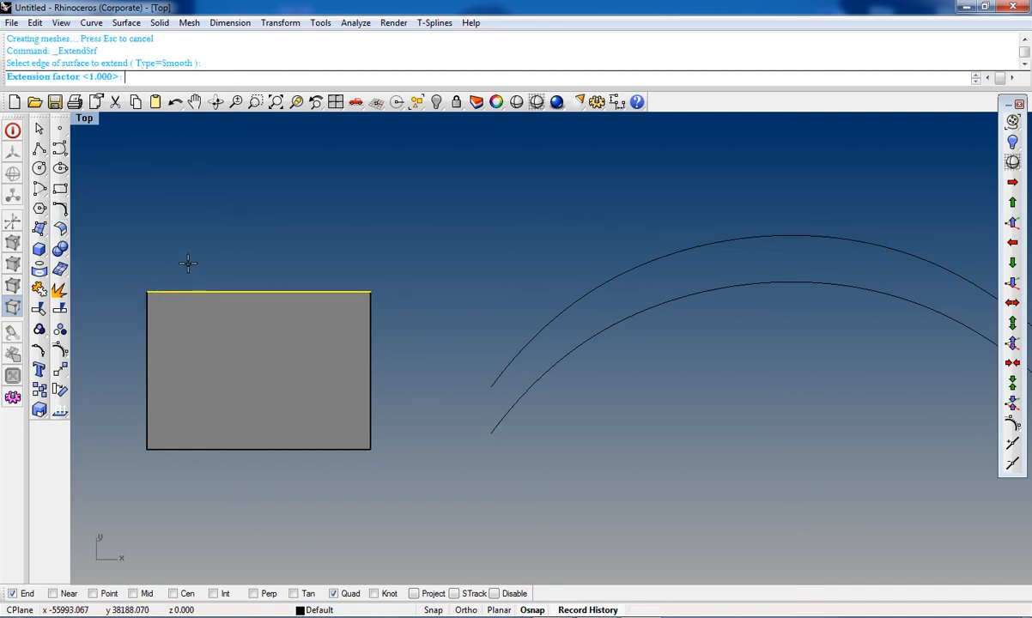
{"action": "left_click", "coordinate": [209, 200]}
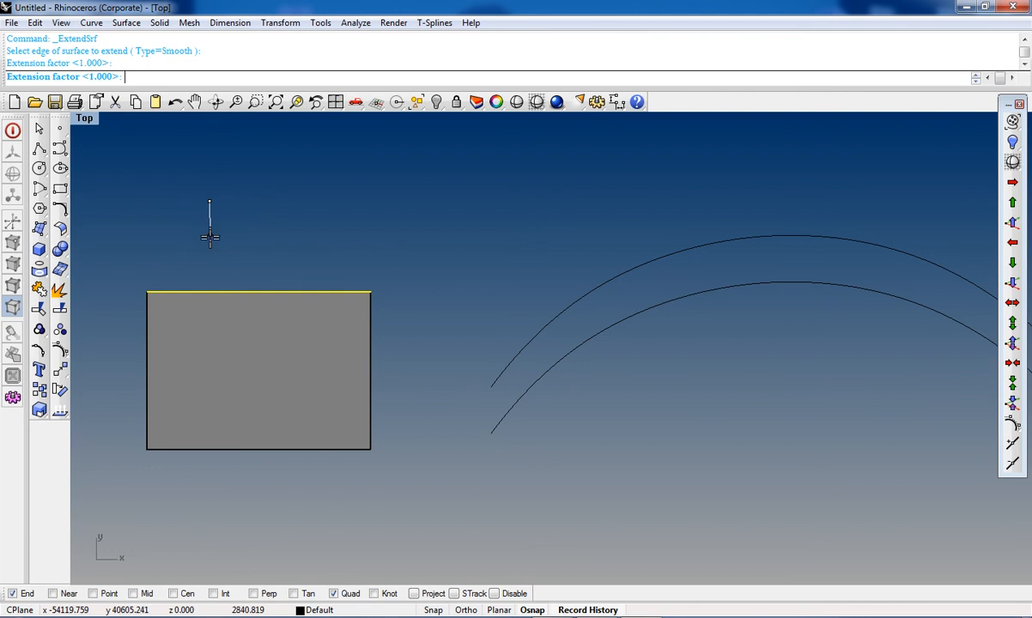
{"action": "left_click", "coordinate": [203, 297]}
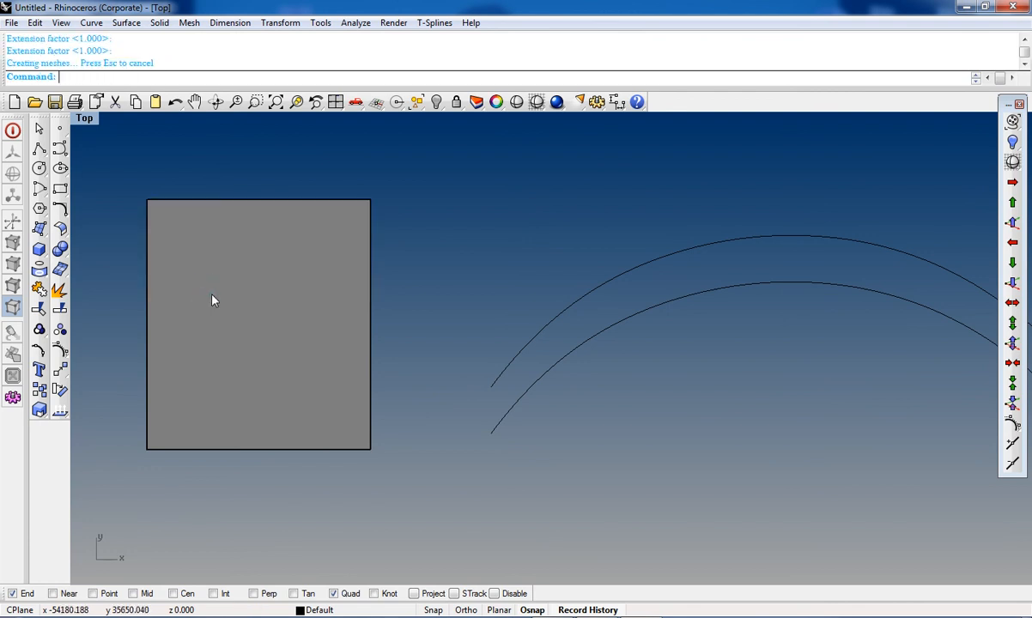
Step: Extend the plane surface's left edge further left with ExtendSrf
{"action": "scroll", "coordinate": [247, 252], "scroll_direction": "down", "scroll_amount": 3}
{"action": "right_click_drag", "start_coordinate": [249, 256], "coordinate": [357, 362]}
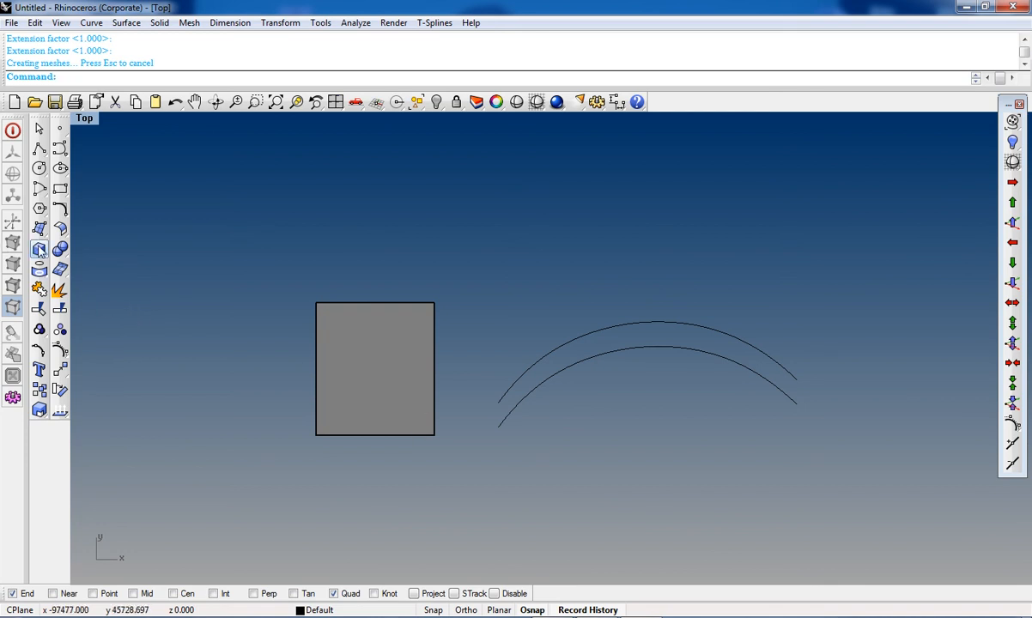
{"action": "left_click", "coordinate": [61, 228]}
{"action": "left_click", "coordinate": [83, 248]}
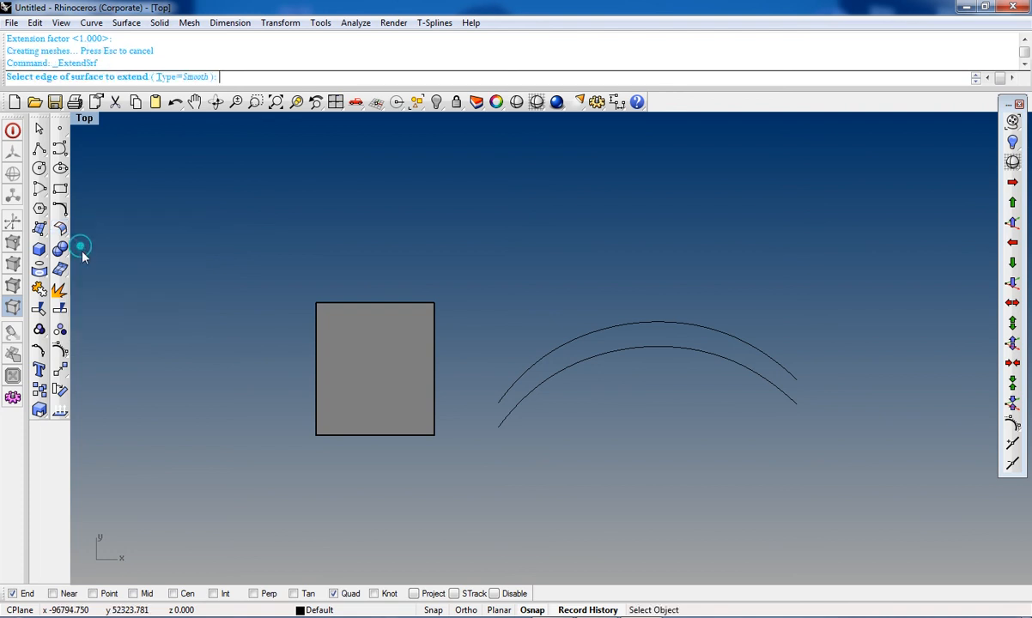
{"action": "left_click", "coordinate": [316, 378]}
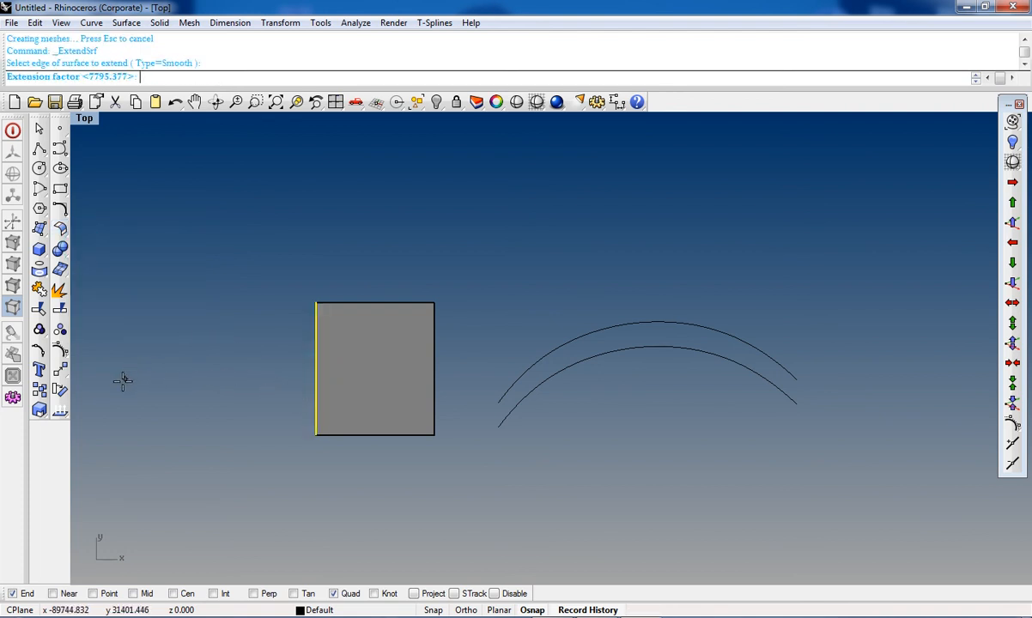
{"action": "left_click", "coordinate": [113, 414]}
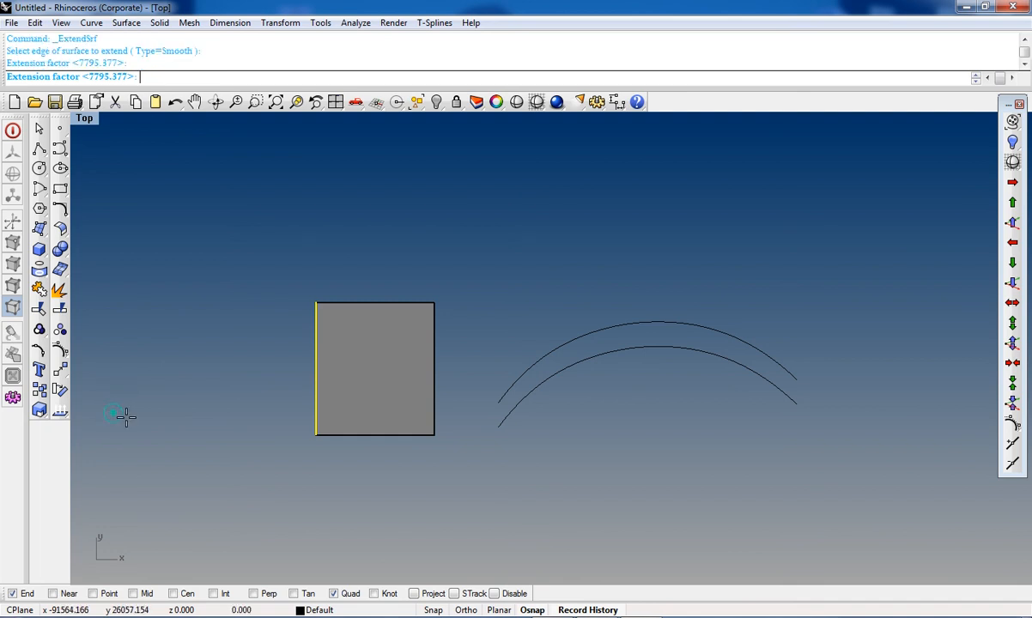
{"action": "left_click", "coordinate": [319, 430]}
Step: Extend the plane surface's bottom edge downward with ExtendSrf
{"action": "scroll", "coordinate": [304, 434], "scroll_direction": "down", "scroll_amount": 8}
{"action": "right_click_drag", "start_coordinate": [287, 437], "coordinate": [242, 378]}
{"action": "scroll", "coordinate": [289, 428], "scroll_direction": "up", "scroll_amount": 4}
{"action": "scroll", "coordinate": [324, 368], "scroll_direction": "up", "scroll_amount": 6}
{"action": "scroll", "coordinate": [345, 346], "scroll_direction": "down", "scroll_amount": 4}
{"action": "scroll", "coordinate": [240, 328], "scroll_direction": "down", "scroll_amount": 3}
{"action": "right_click", "coordinate": [242, 380]}
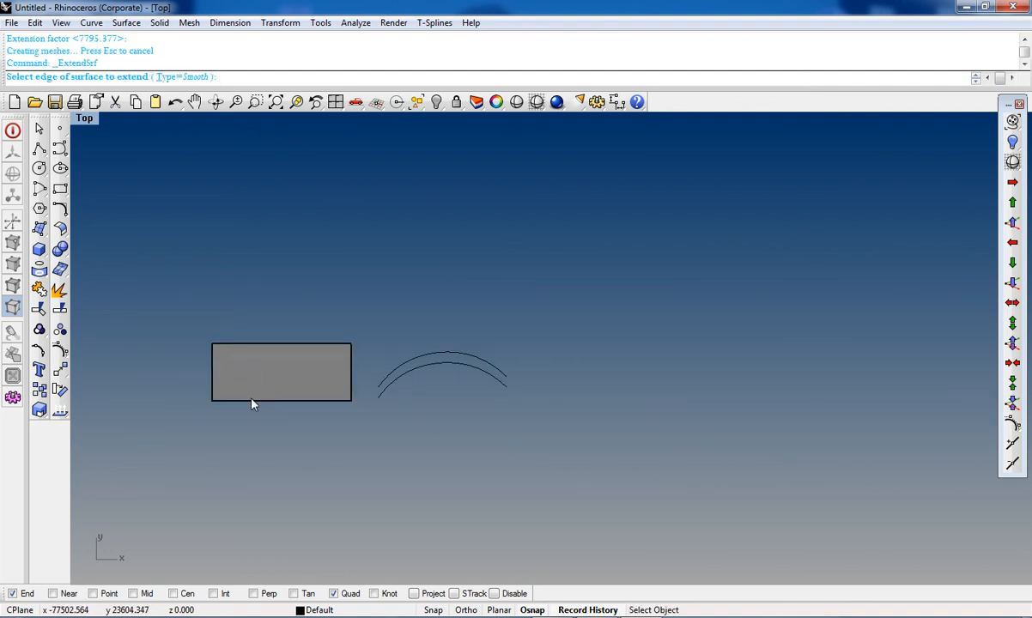
{"action": "left_click", "coordinate": [250, 400]}
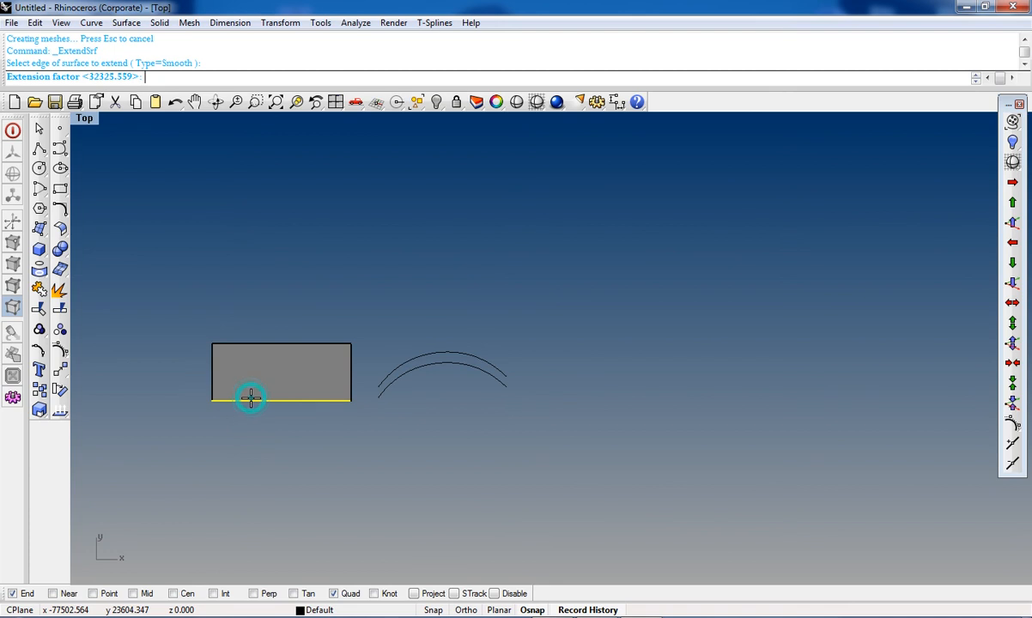
{"action": "left_click", "coordinate": [266, 505]}
{"action": "left_click", "coordinate": [270, 402]}
{"action": "scroll", "coordinate": [272, 408], "scroll_direction": "down", "scroll_amount": 5}
{"action": "scroll", "coordinate": [289, 396], "scroll_direction": "up", "scroll_amount": 4}
{"action": "right_click_drag", "start_coordinate": [285, 516], "coordinate": [290, 457]}
{"action": "scroll", "coordinate": [287, 423], "scroll_direction": "down", "scroll_amount": 4}
{"action": "scroll", "coordinate": [283, 428], "scroll_direction": "up", "scroll_amount": 8}
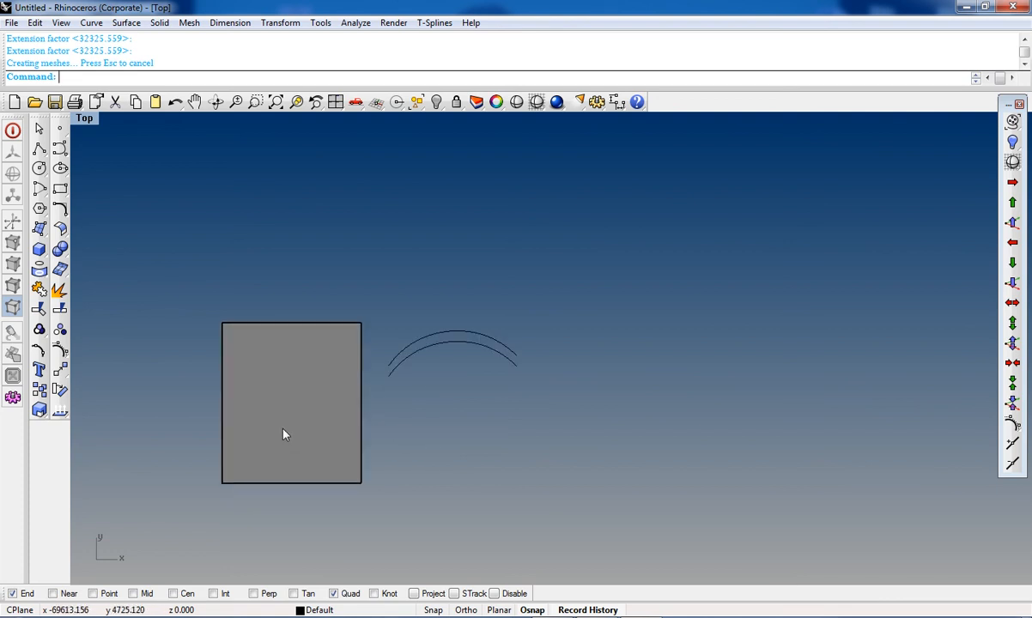
Step: Delete the extended plane surface
{"action": "left_click", "coordinate": [286, 422]}
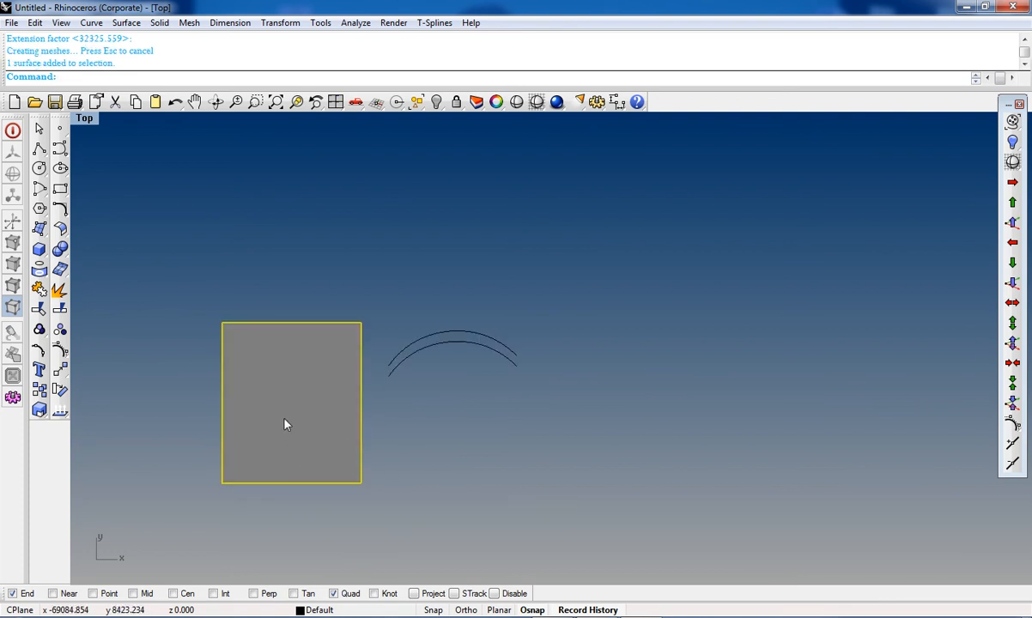
{"action": "key", "text": "Delete"}
{"action": "left_click", "coordinate": [60, 228]}
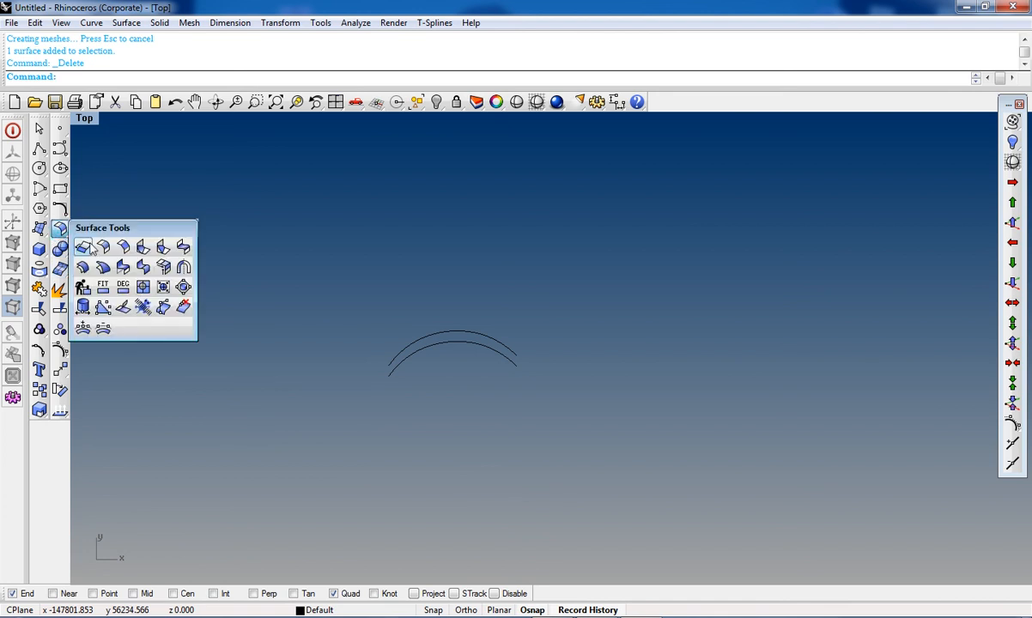
{"action": "left_click", "coordinate": [83, 247]}
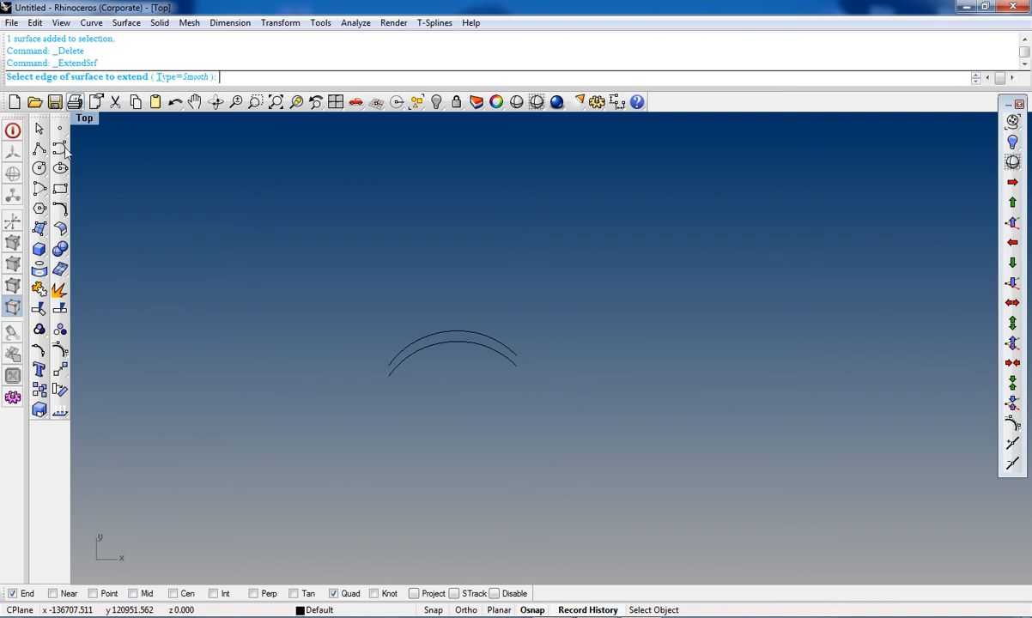
{"action": "left_click", "coordinate": [60, 229]}
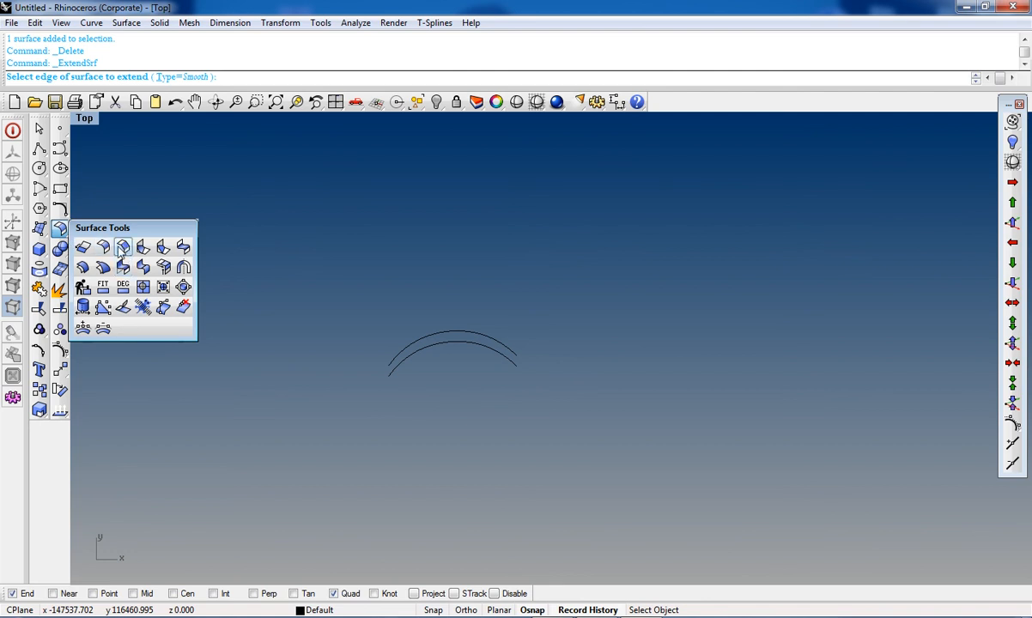
{"action": "key", "text": "Escape"}
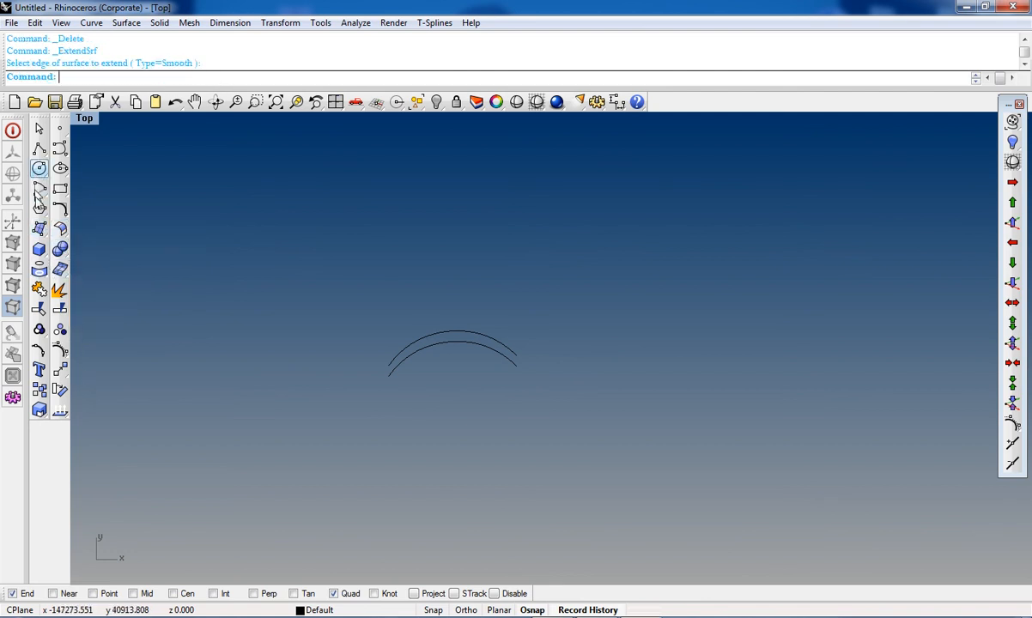
{"action": "left_click", "coordinate": [42, 234]}
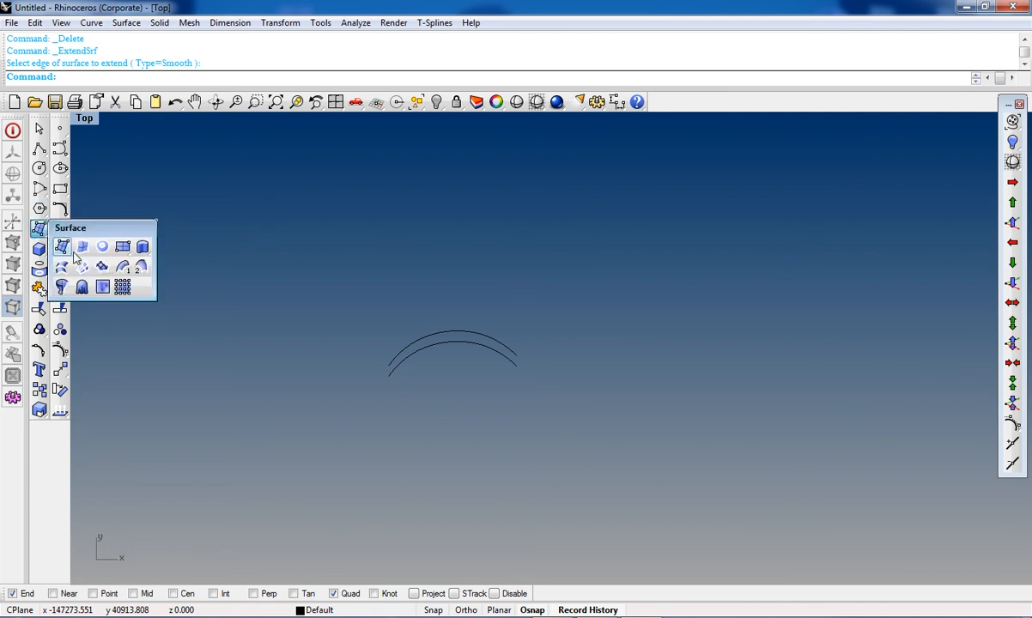
{"action": "left_click", "coordinate": [122, 247]}
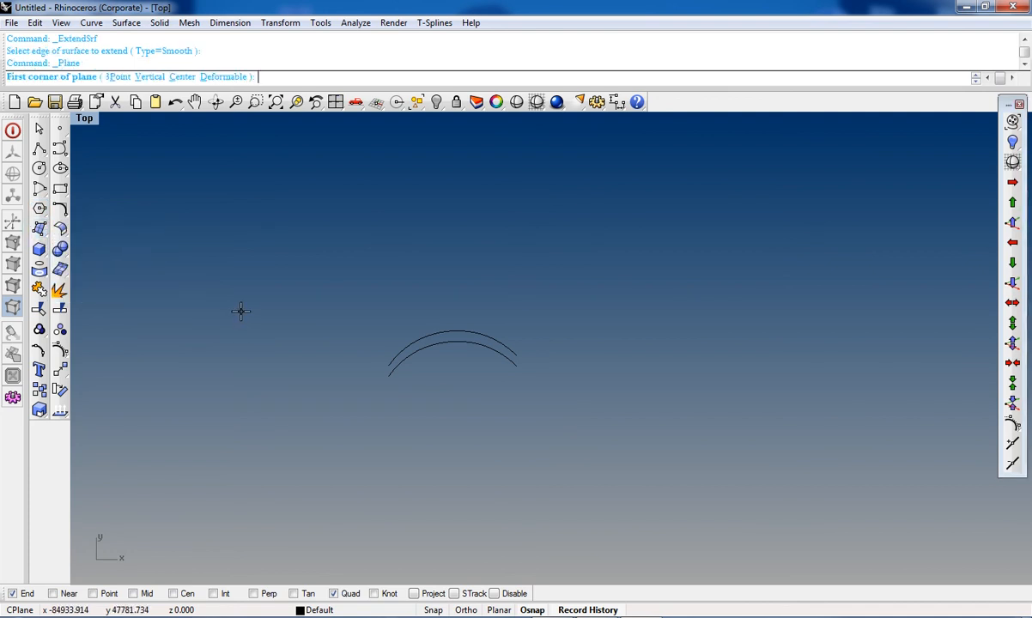
{"action": "key", "text": "Escape"}
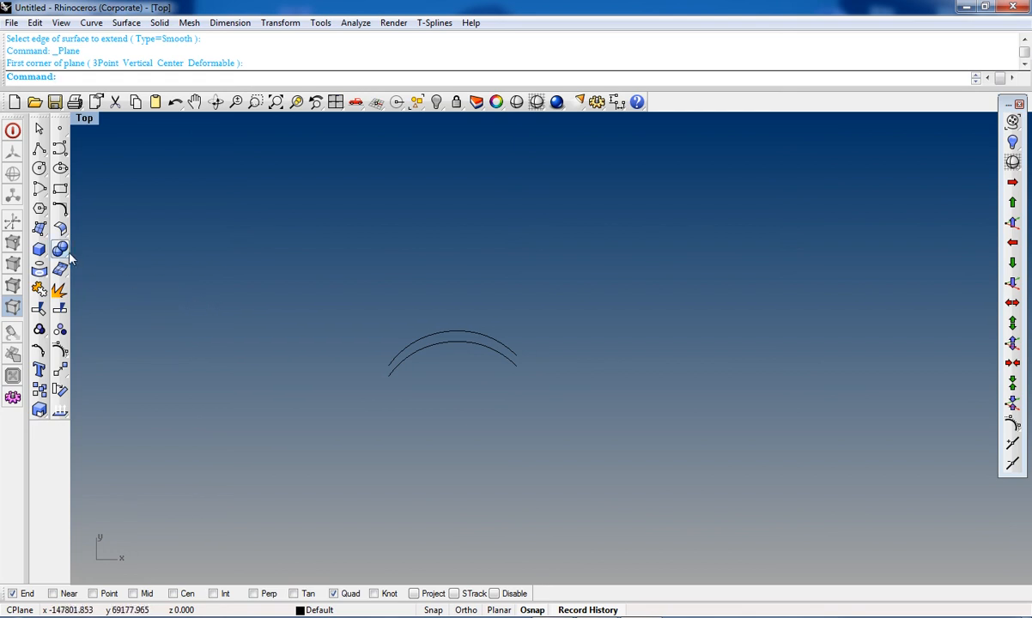
Step: Create a corner-to-corner plane surface in the maximized Front view, above the edge curves
{"action": "key", "text": "ctrl+F2"}
{"action": "scroll", "coordinate": [286, 322], "scroll_direction": "down", "scroll_amount": 1}
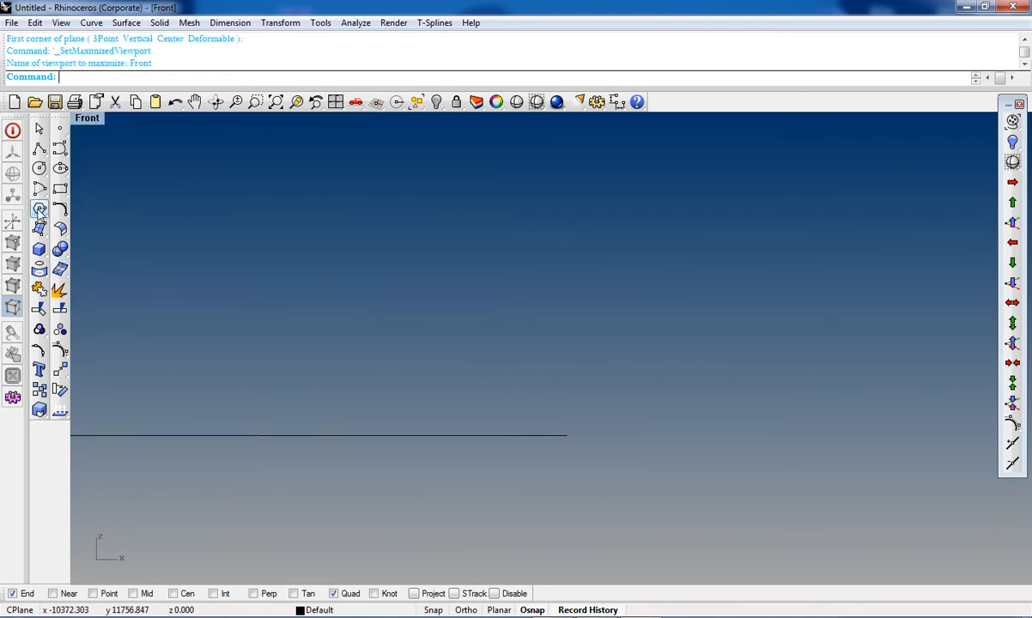
{"action": "left_click", "coordinate": [38, 227]}
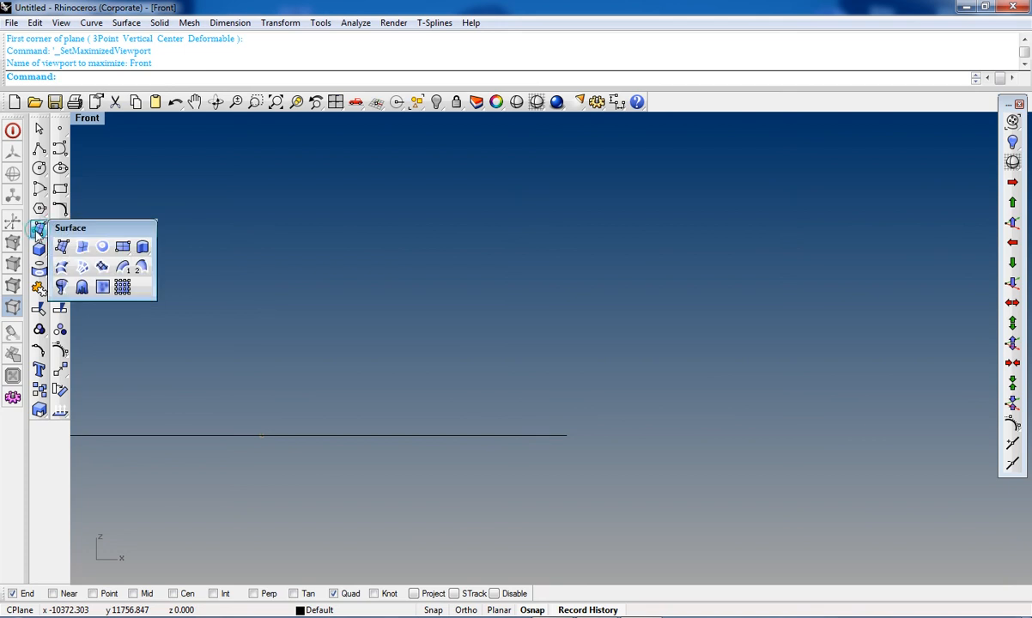
{"action": "left_click", "coordinate": [122, 246]}
{"action": "left_click", "coordinate": [610, 251]}
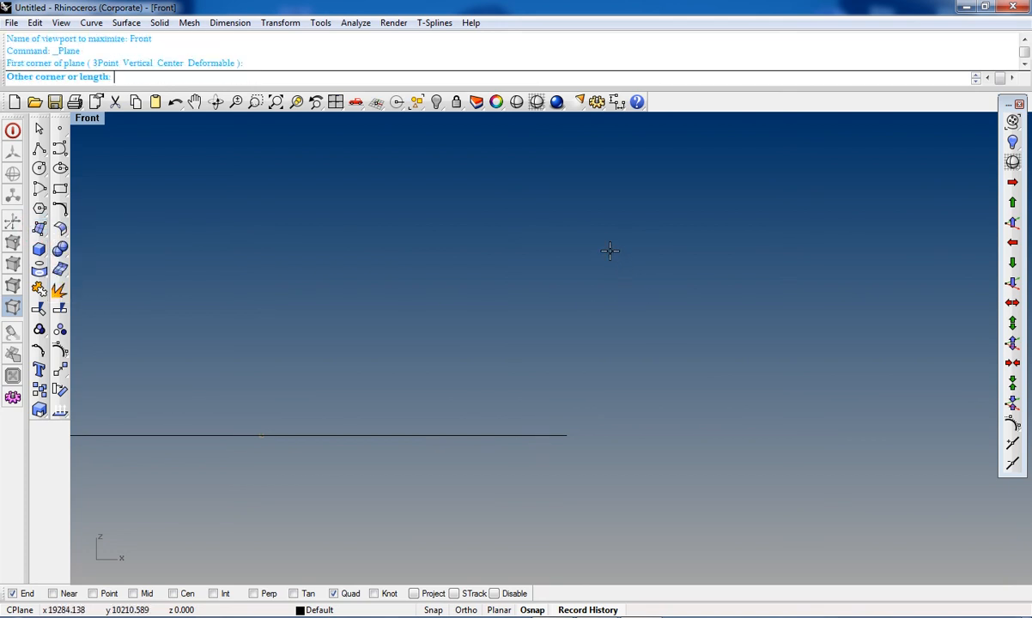
{"action": "left_click", "coordinate": [521, 365]}
{"action": "right_click", "coordinate": [610, 396]}
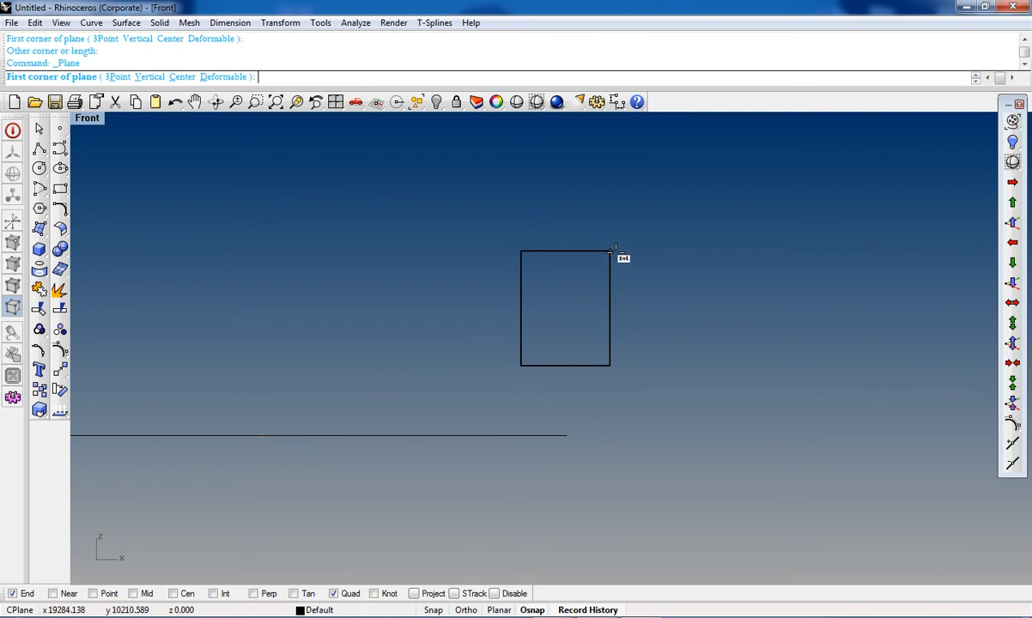
{"action": "left_click", "coordinate": [610, 252]}
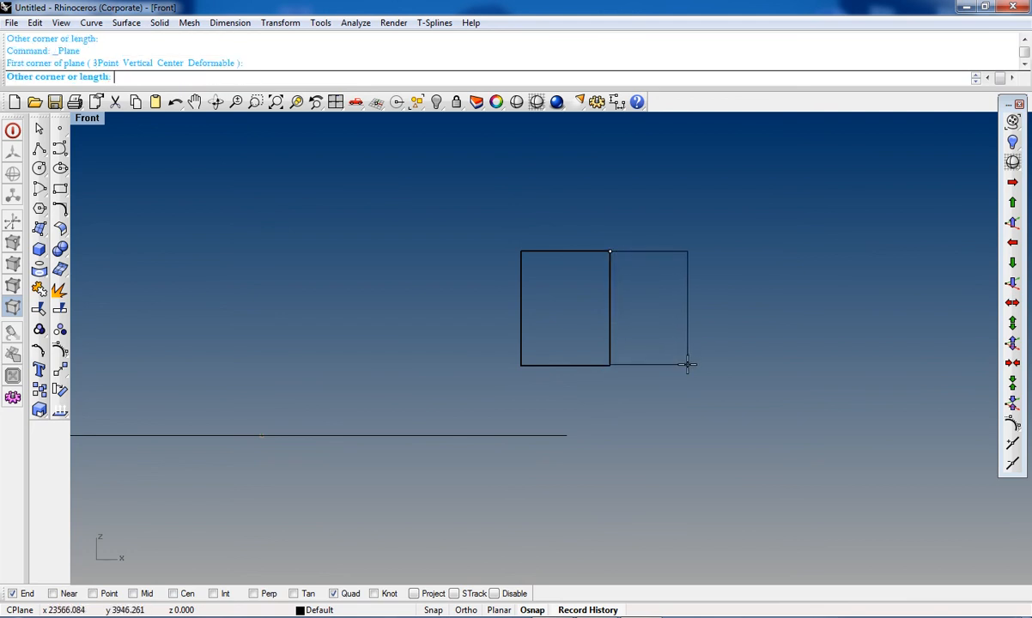
{"action": "key", "text": "Escape"}
Step: In the maximized Top view, rotate a copy of the plane about its right end so it angles up to the left
{"action": "scroll", "coordinate": [596, 302], "scroll_direction": "down", "scroll_amount": 3}
{"action": "scroll", "coordinate": [626, 250], "scroll_direction": "up", "scroll_amount": 4}
{"action": "key", "text": "ctrl+F1"}
{"action": "scroll", "coordinate": [505, 451], "scroll_direction": "up", "scroll_amount": 5}
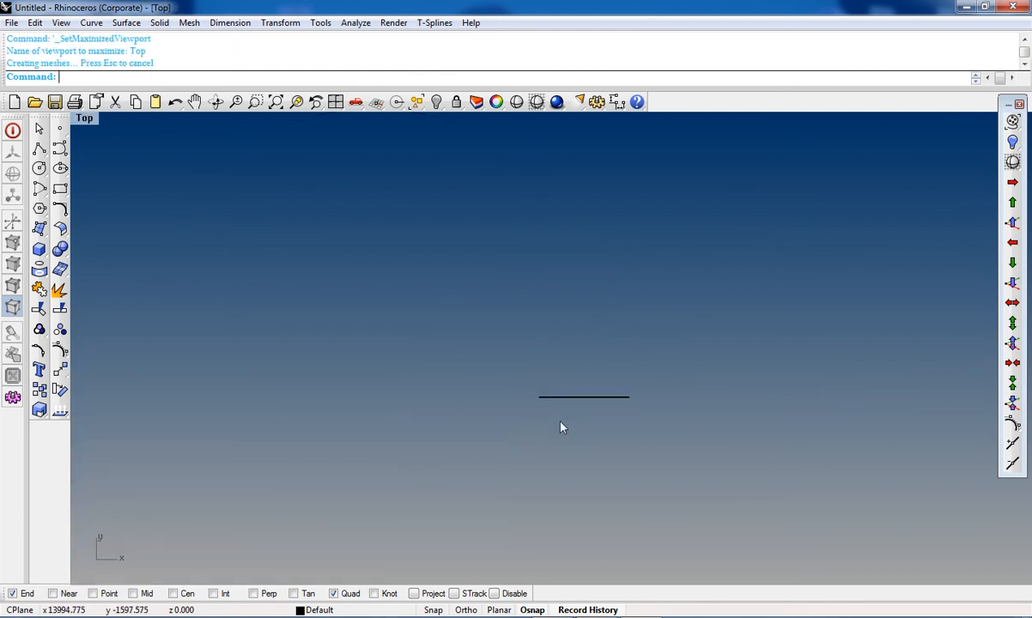
{"action": "left_click", "coordinate": [584, 397]}
{"action": "left_click", "coordinate": [62, 391]}
{"action": "left_click", "coordinate": [108, 77]}
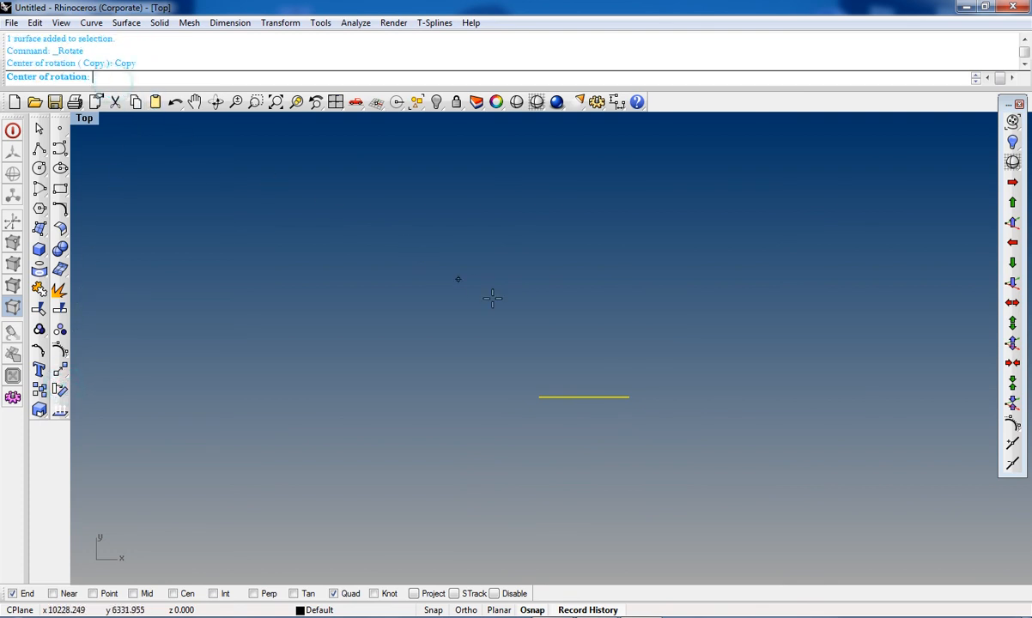
{"action": "left_click", "coordinate": [629, 396]}
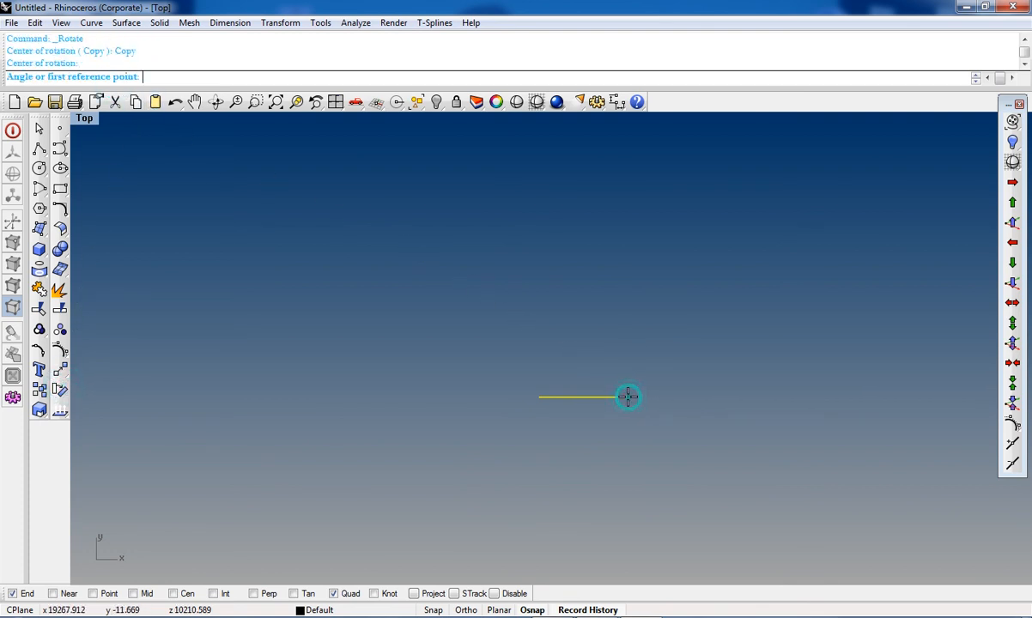
{"action": "left_click", "coordinate": [485, 384]}
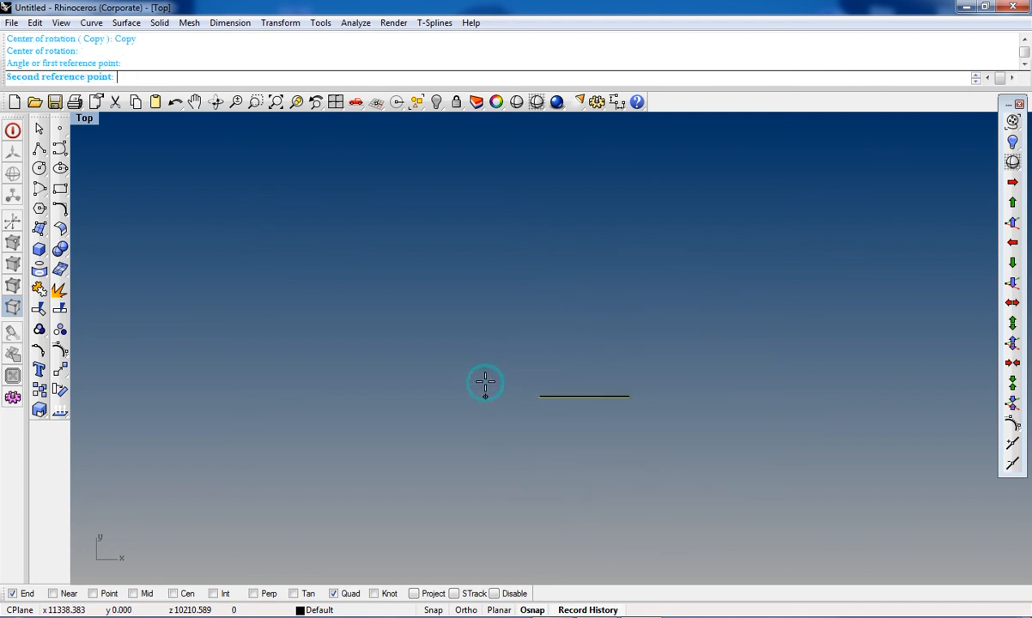
{"action": "left_click", "coordinate": [534, 297]}
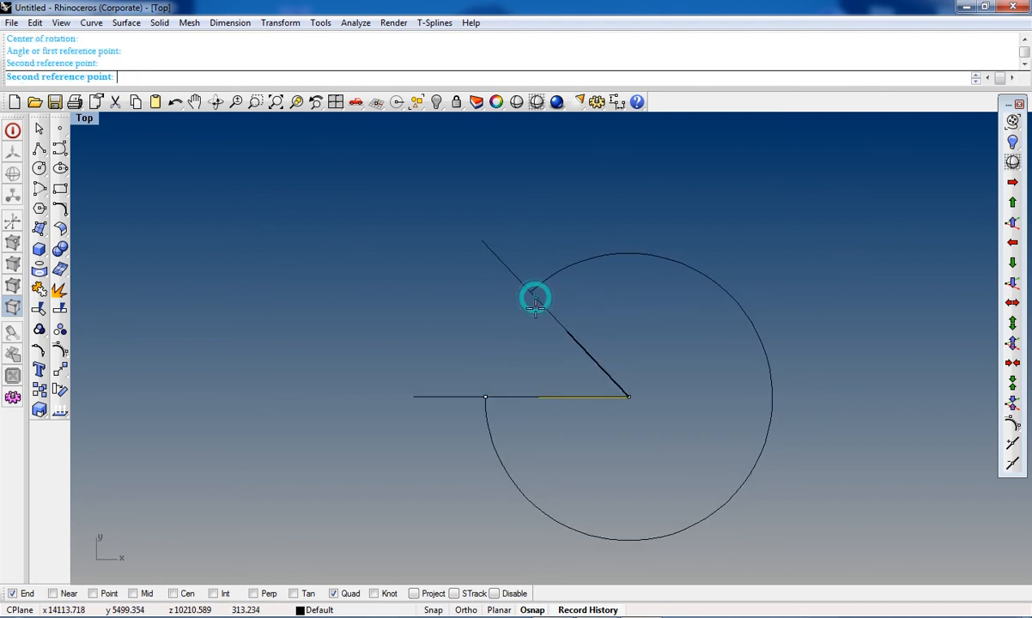
{"action": "key", "text": "Return"}
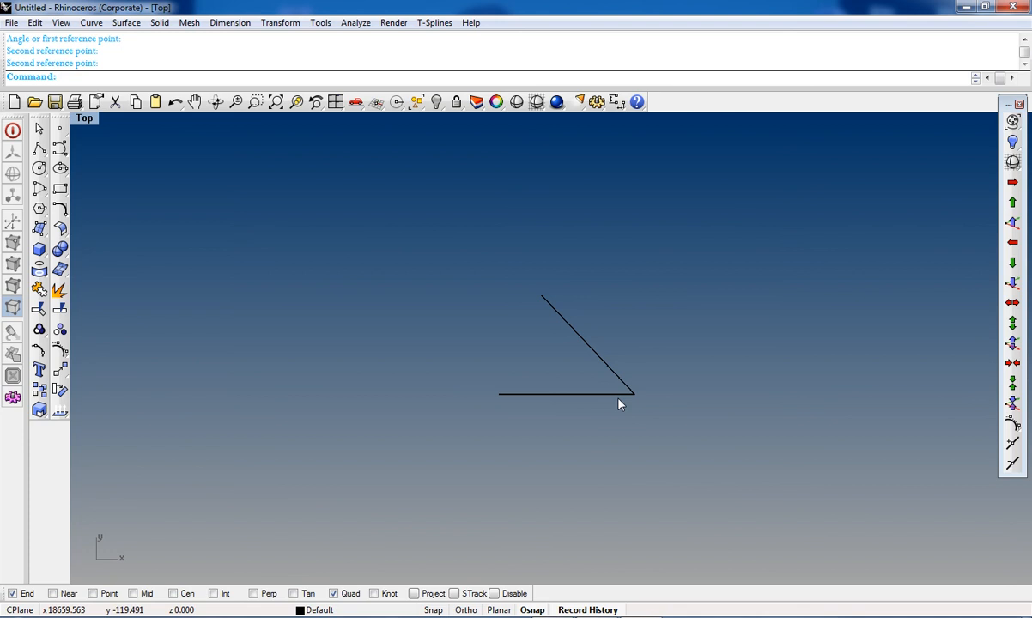
Step: Fillet the two plane surfaces with FilletSrf in the maximized Perspective view
{"action": "key", "text": "ctrl+F4"}
{"action": "right_click_drag", "start_coordinate": [181, 324], "coordinate": [352, 395]}
{"action": "scroll", "coordinate": [293, 352], "scroll_direction": "up", "scroll_amount": 7}
{"action": "right_click_drag", "start_coordinate": [297, 360], "coordinate": [336, 447]}
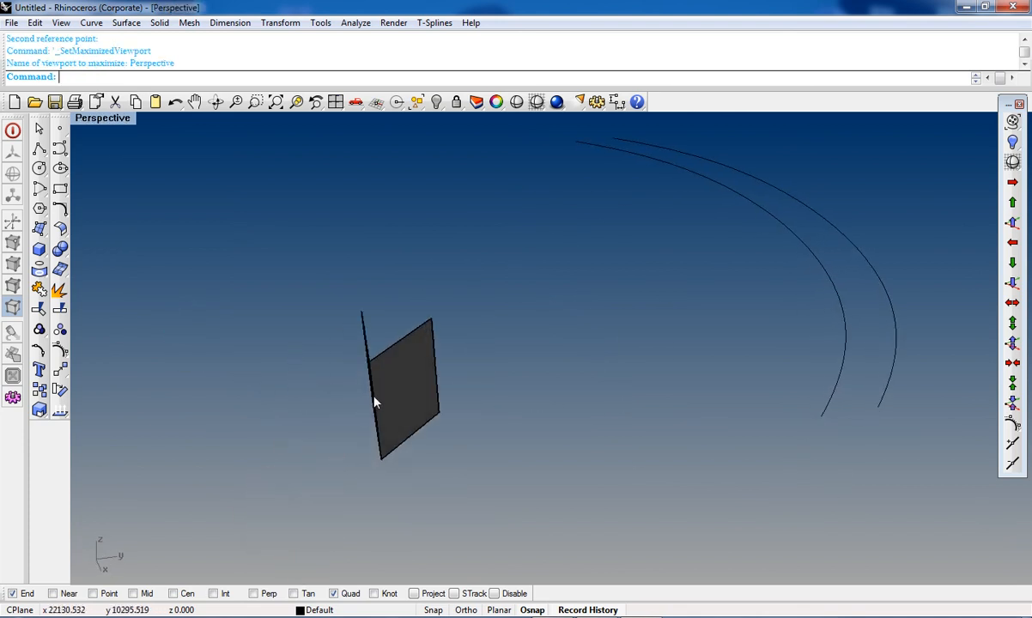
{"action": "left_click", "coordinate": [59, 229]}
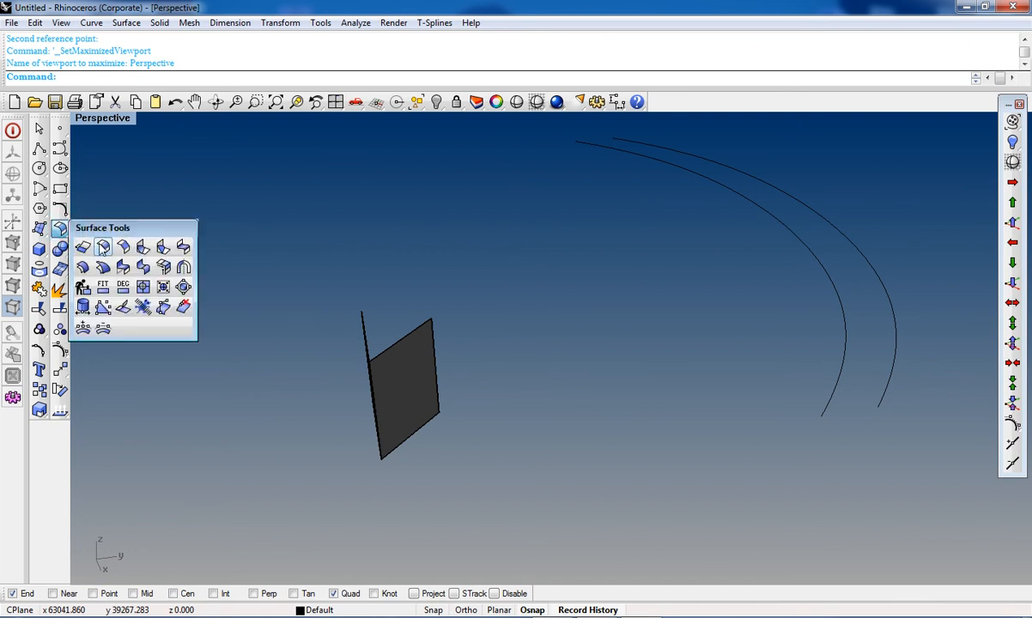
{"action": "left_click", "coordinate": [103, 247]}
{"action": "left_click", "coordinate": [387, 373]}
{"action": "right_click_drag", "start_coordinate": [387, 373], "coordinate": [783, 446]}
{"action": "left_click", "coordinate": [735, 397]}
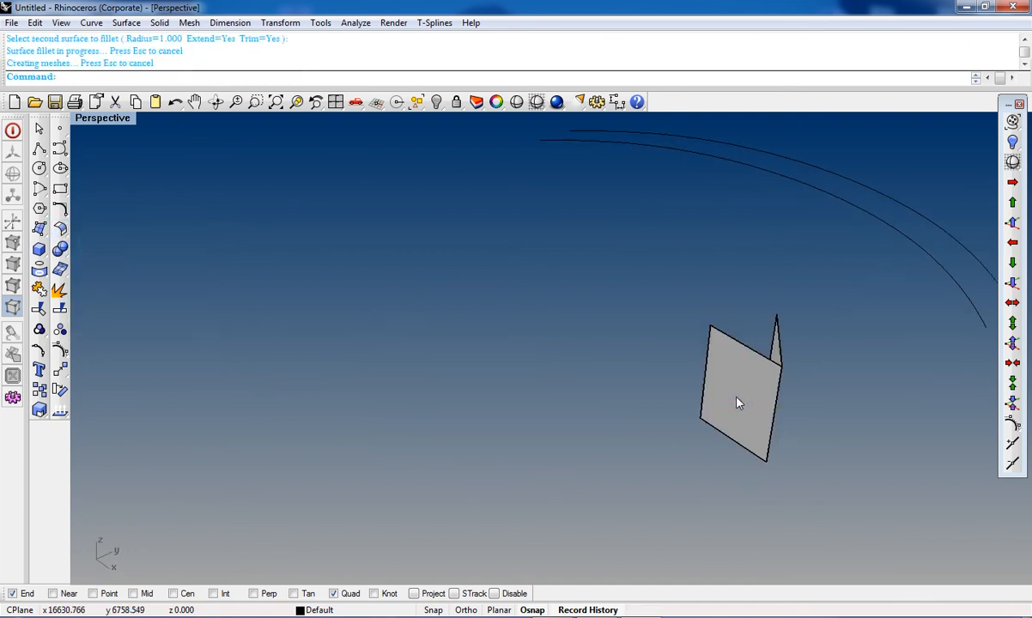
{"action": "right_click_drag", "start_coordinate": [739, 401], "coordinate": [695, 405]}
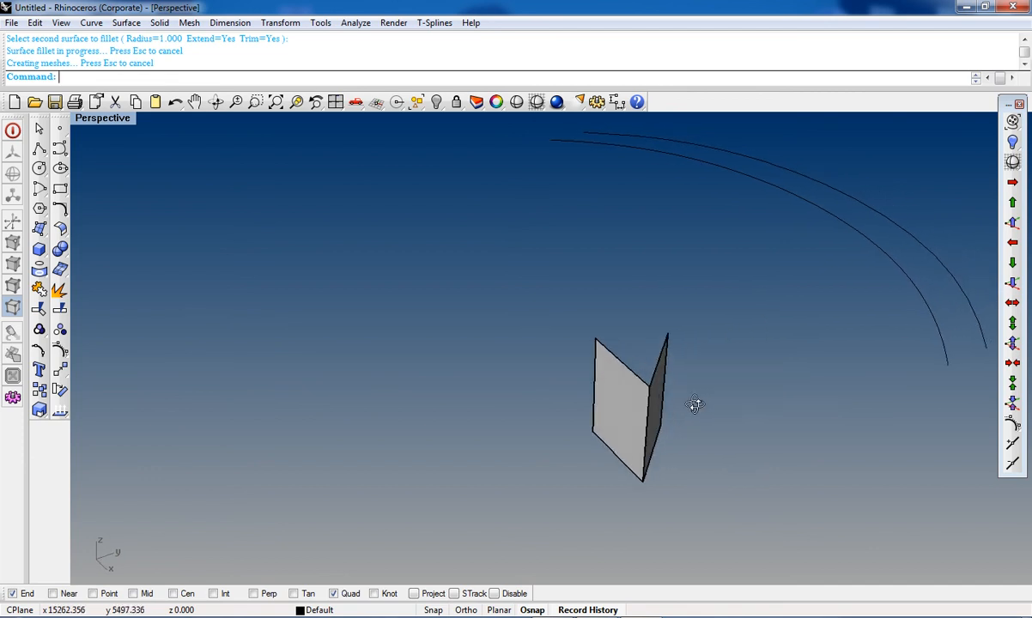
Step: Fillet the two plane surfaces again with FilletSrf using a radius of 0.25
{"action": "key", "text": "Return"}
{"action": "left_click", "coordinate": [661, 403]}
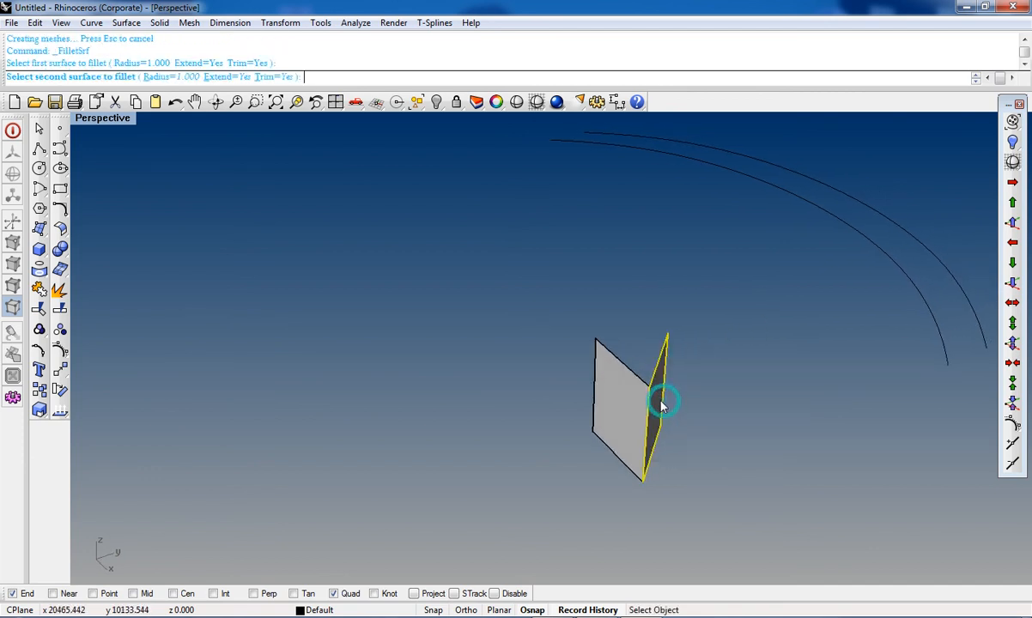
{"action": "type", "text": ".25"}
{"action": "key", "text": "Return"}
{"action": "left_click", "coordinate": [607, 416]}
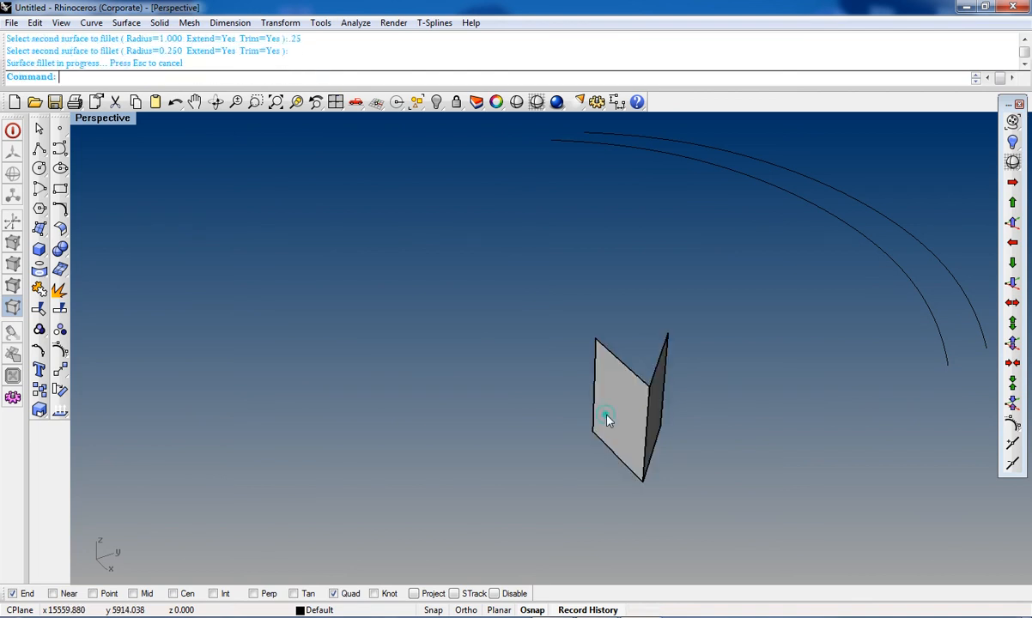
{"action": "scroll", "coordinate": [653, 420], "scroll_direction": "down", "scroll_amount": 2}
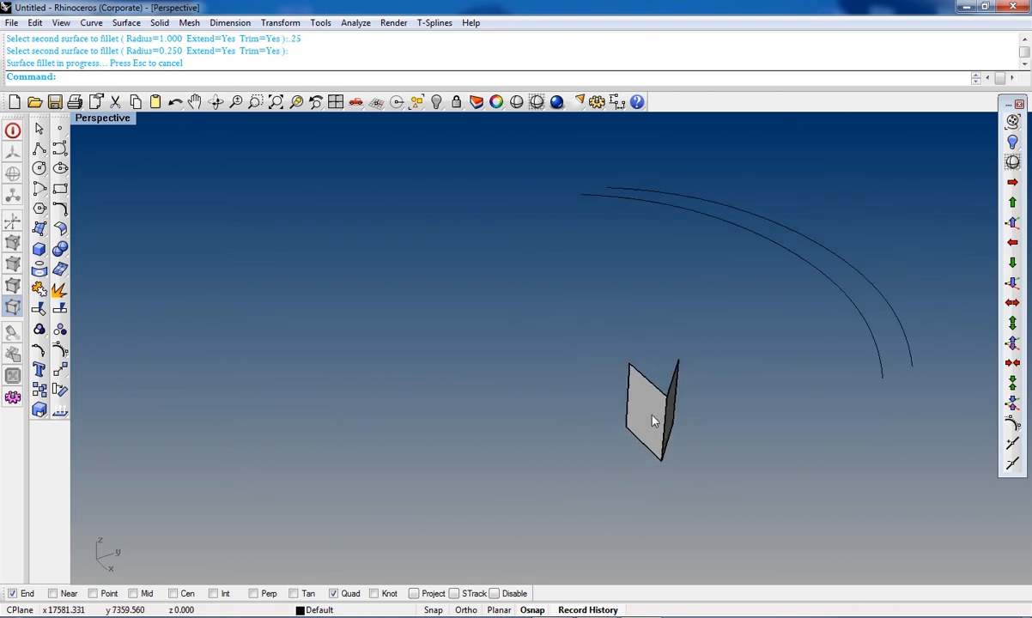
Step: Delete both plane surfaces, keeping the fillet surface between them
{"action": "left_click", "coordinate": [654, 421]}
{"action": "key", "text": "Delete"}
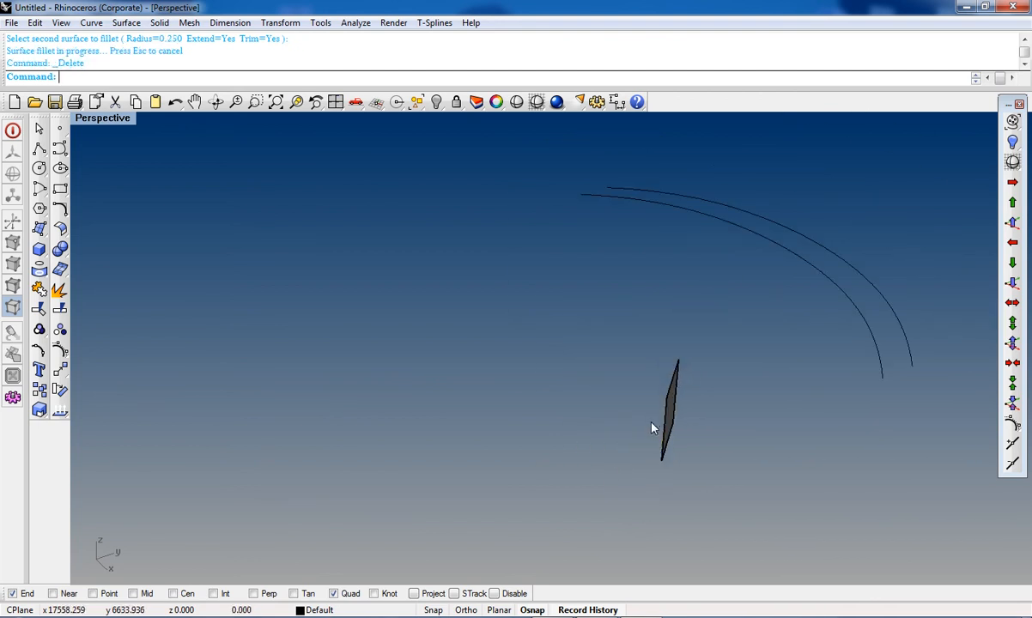
{"action": "left_click", "coordinate": [669, 424]}
{"action": "key", "text": "Delete"}
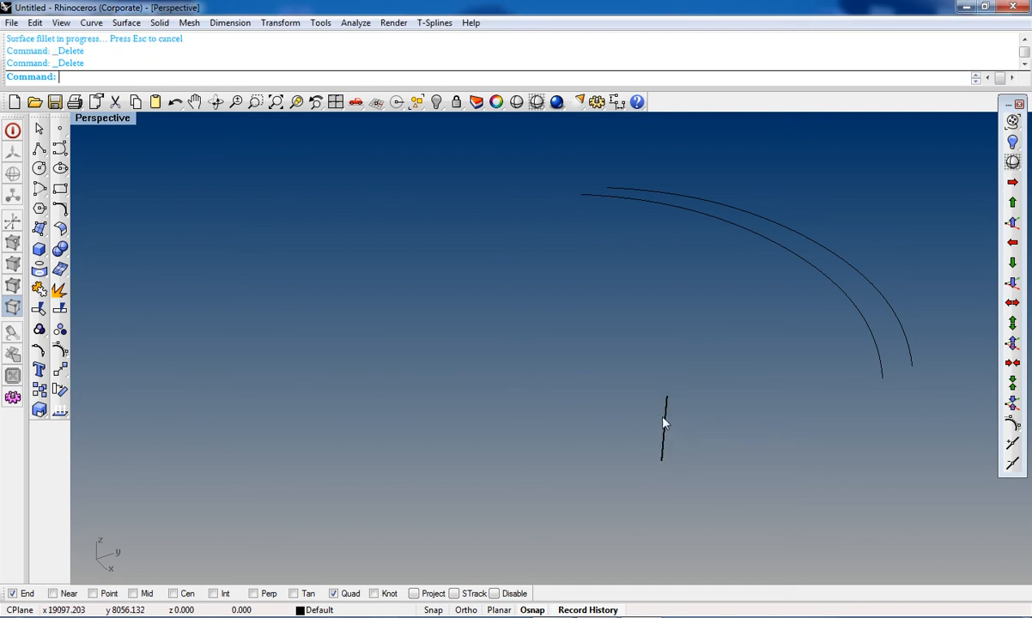
Step: Undo the last deletion to bring back the plane surfaces
{"action": "key", "text": "ctrl+z"}
{"action": "right_click_drag", "start_coordinate": [684, 418], "coordinate": [652, 420]}
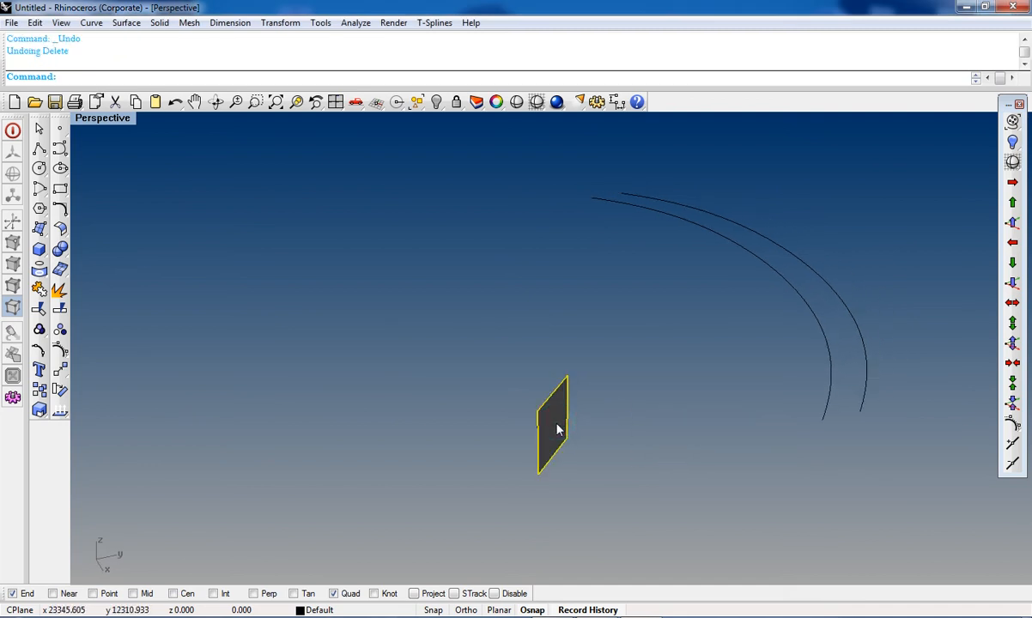
Step: In the maximized Top view, rotate a copy of the plane about its lower end so it points horizontally to the right
{"action": "key", "text": "ctrl+F1"}
{"action": "scroll", "coordinate": [560, 432], "scroll_direction": "down", "scroll_amount": 3}
{"action": "left_click", "coordinate": [59, 369]}
{"action": "left_click", "coordinate": [106, 77]}
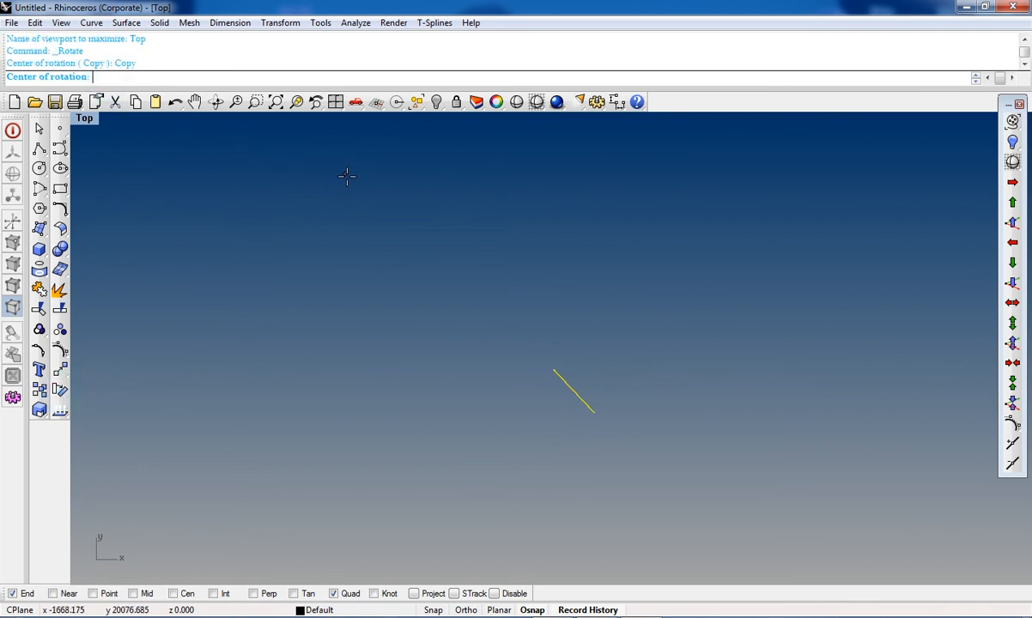
{"action": "left_click", "coordinate": [593, 412]}
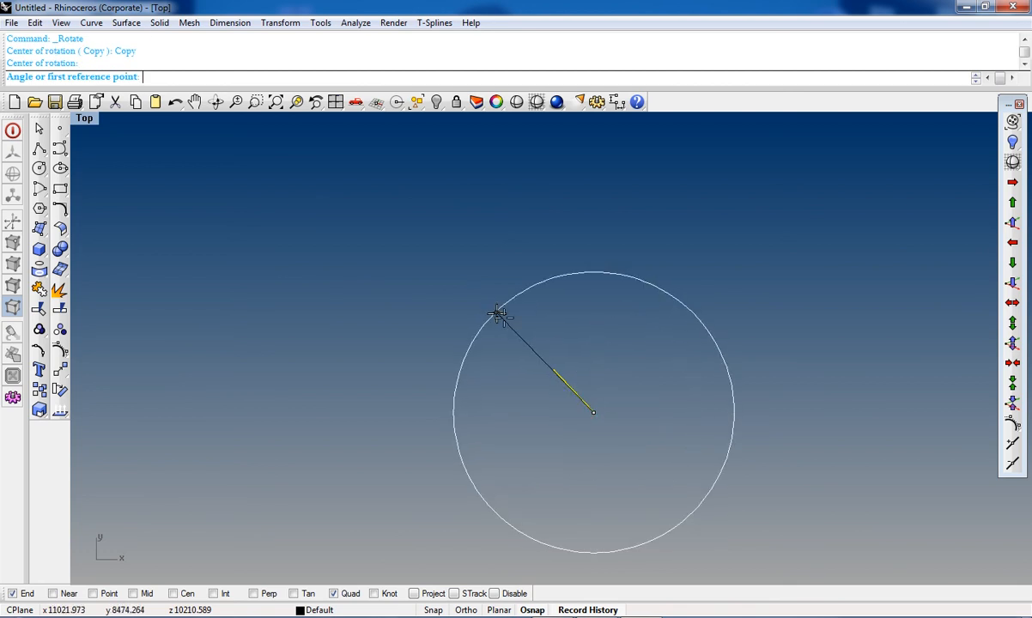
{"action": "left_click", "coordinate": [549, 358]}
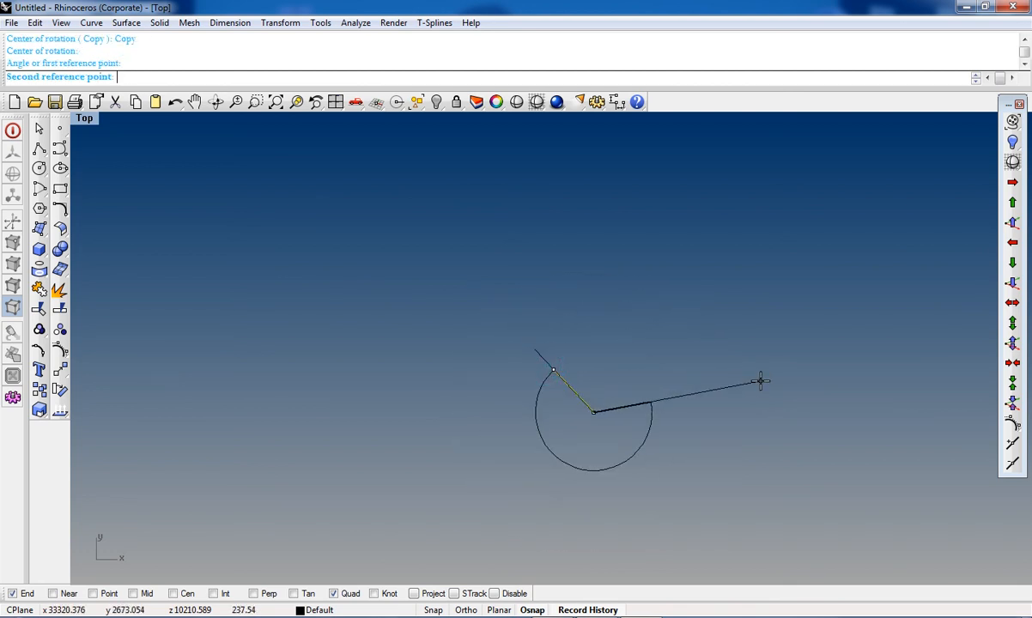
{"action": "left_click", "coordinate": [774, 398]}
{"action": "key", "text": "Return"}
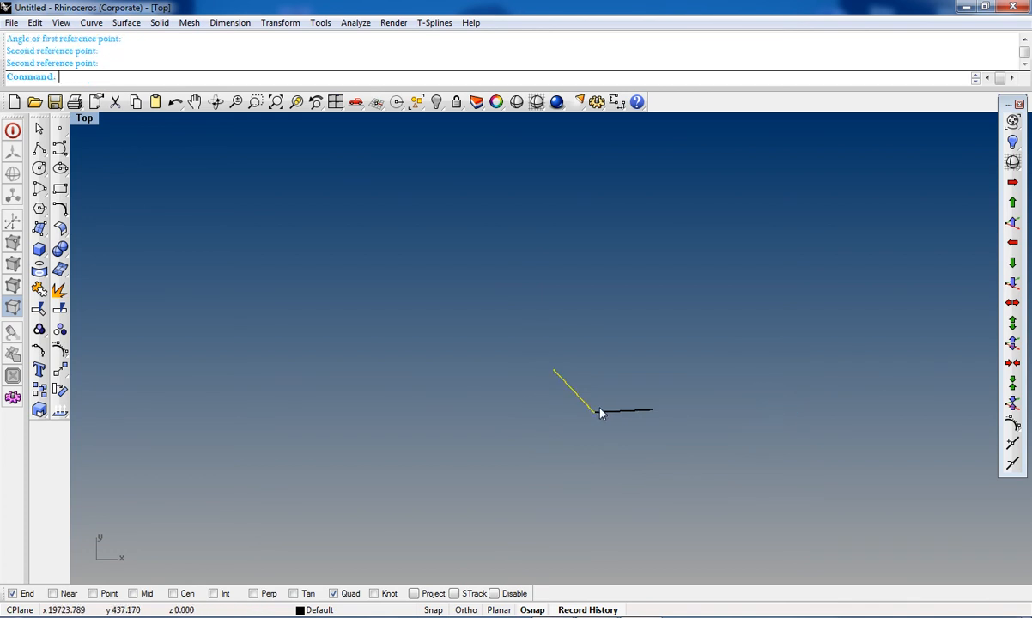
Step: In the maximized Perspective view, fillet the two plane surfaces with FilletSrf
{"action": "key", "text": "ctrl+F4"}
{"action": "right_click_drag", "start_coordinate": [536, 441], "coordinate": [607, 441]}
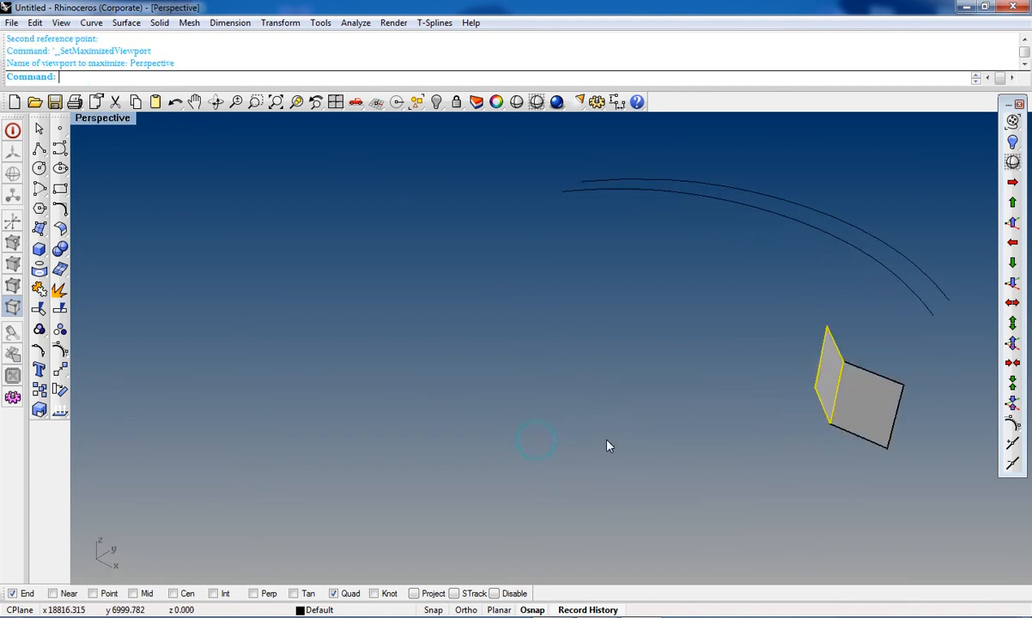
{"action": "right_click_drag", "start_coordinate": [644, 473], "coordinate": [515, 464], "text": "shift"}
{"action": "left_click", "coordinate": [600, 435]}
{"action": "left_click", "coordinate": [618, 402]}
{"action": "right_click_drag", "start_coordinate": [615, 411], "coordinate": [780, 409]}
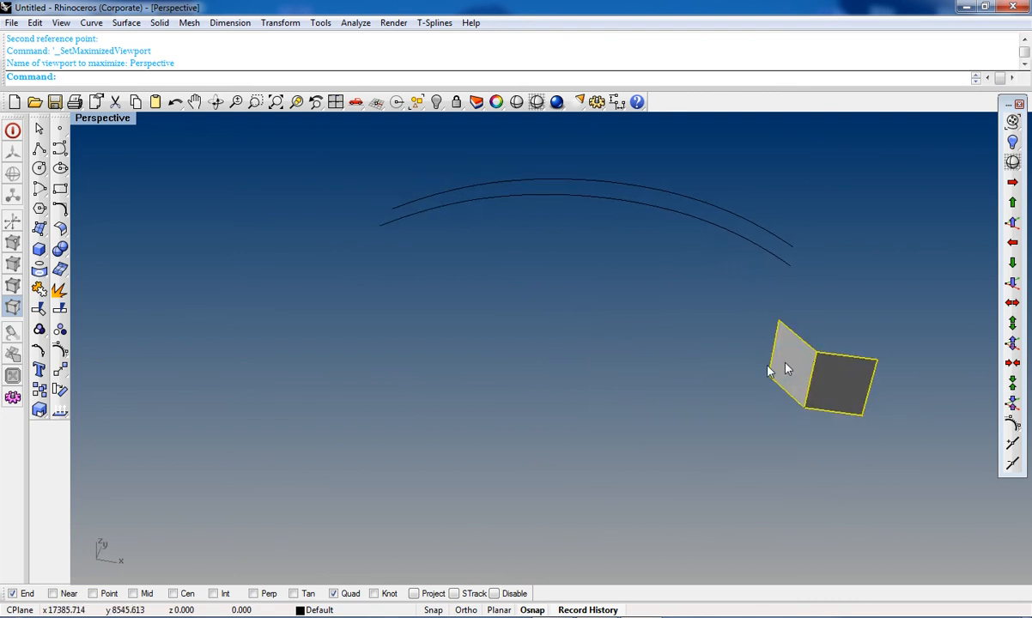
{"action": "left_click", "coordinate": [60, 228]}
{"action": "left_click", "coordinate": [104, 243]}
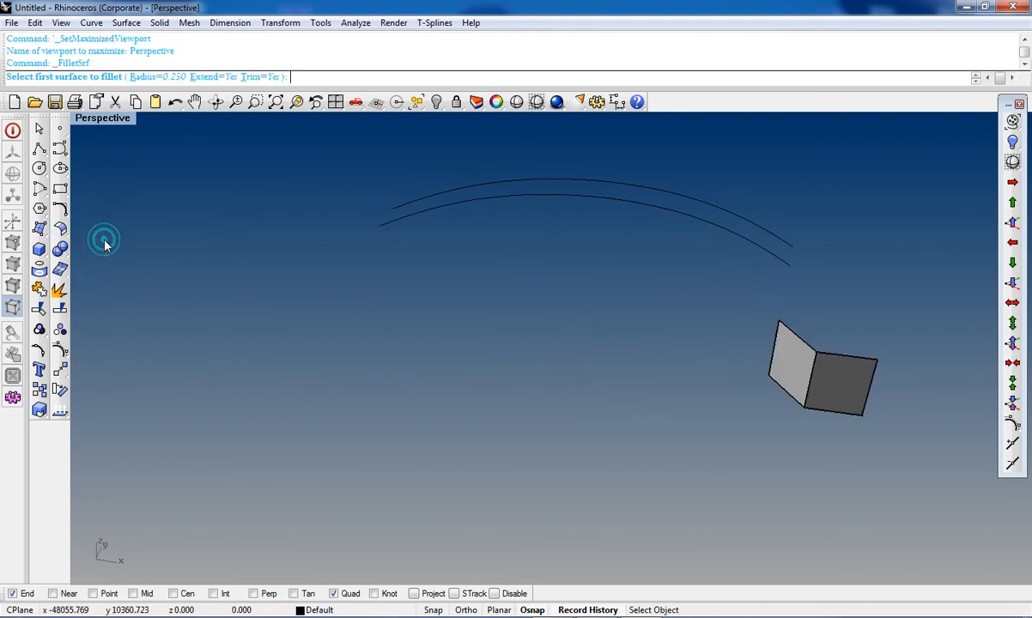
{"action": "left_click", "coordinate": [794, 375]}
{"action": "left_click", "coordinate": [822, 388]}
{"action": "scroll", "coordinate": [820, 358], "scroll_direction": "up", "scroll_amount": 5}
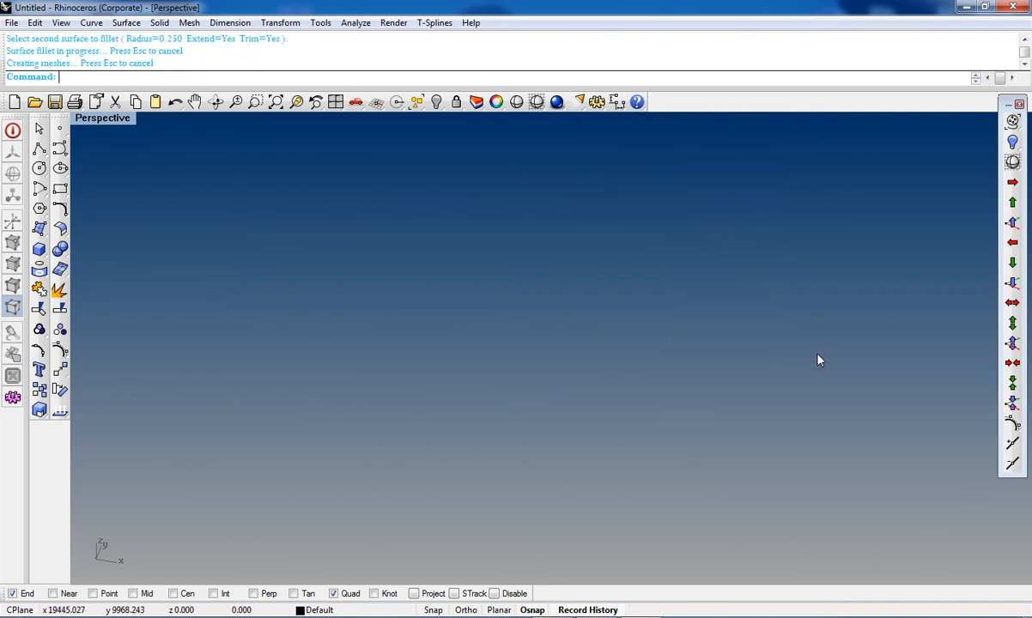
{"action": "scroll", "coordinate": [805, 361], "scroll_direction": "down", "scroll_amount": 2}
{"action": "right_click_drag", "start_coordinate": [793, 383], "coordinate": [663, 382], "text": "shift"}
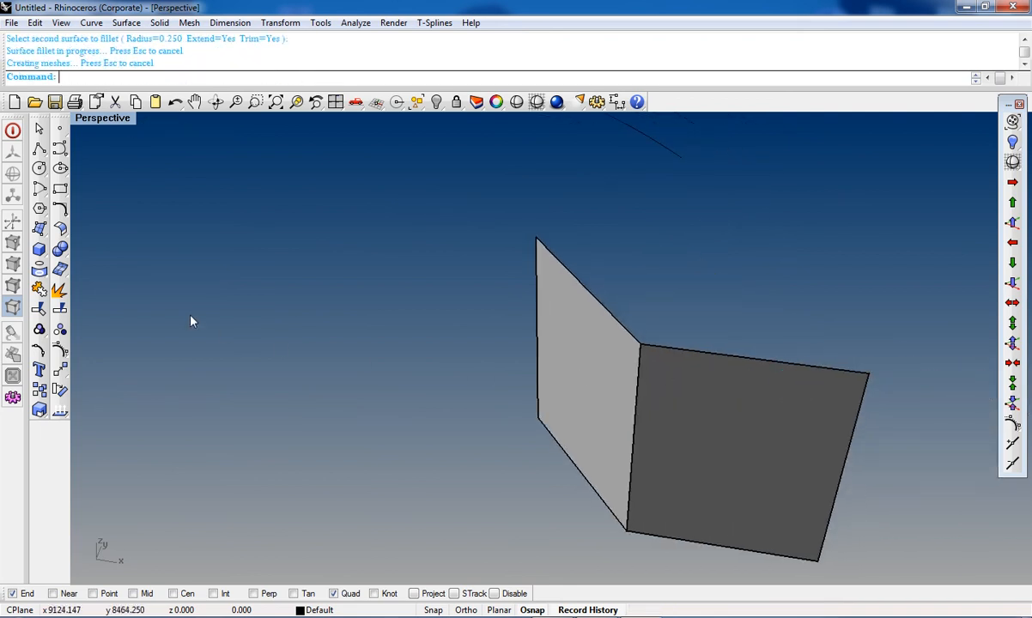
Step: Try filleting the two planes again with FilletSrf with Extend set to No, then undo that fillet
{"action": "left_click", "coordinate": [60, 228]}
{"action": "left_click", "coordinate": [606, 355]}
{"action": "left_click", "coordinate": [672, 387]}
{"action": "scroll", "coordinate": [649, 352], "scroll_direction": "down", "scroll_amount": 2}
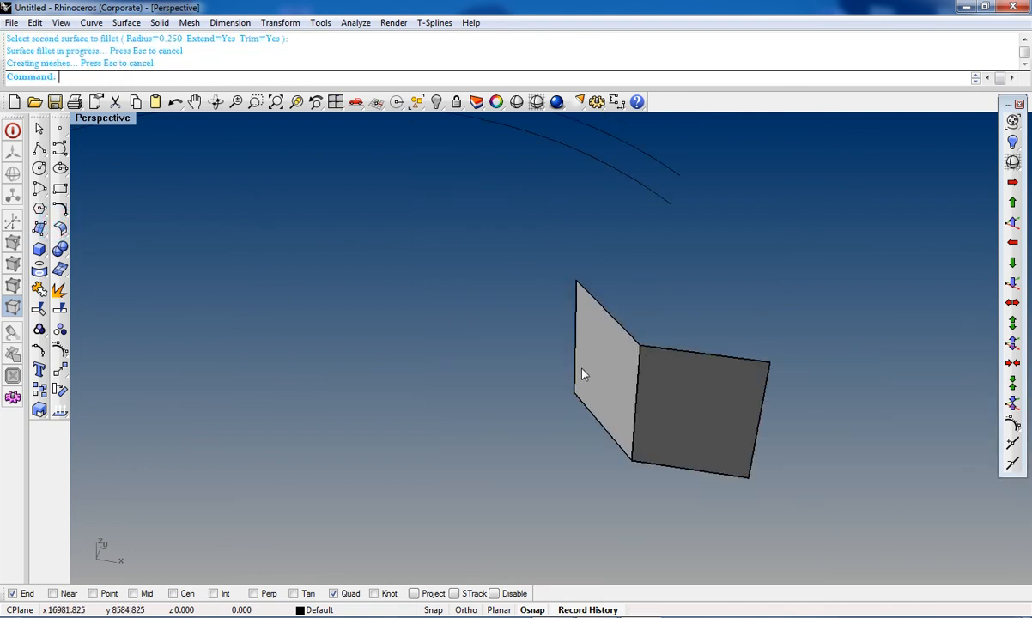
{"action": "key", "text": "Return"}
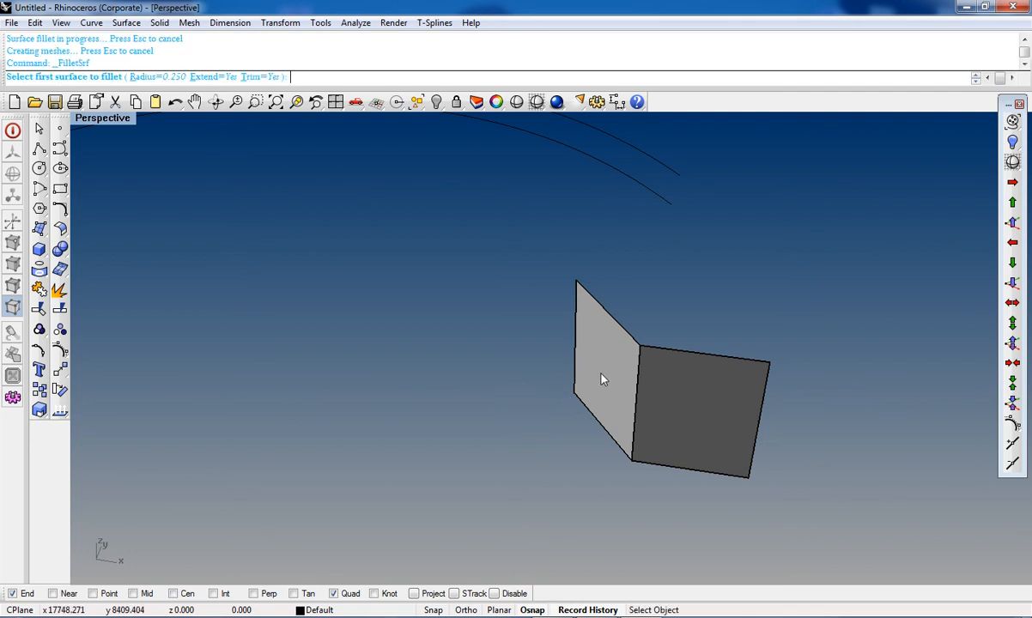
{"action": "left_click", "coordinate": [603, 373]}
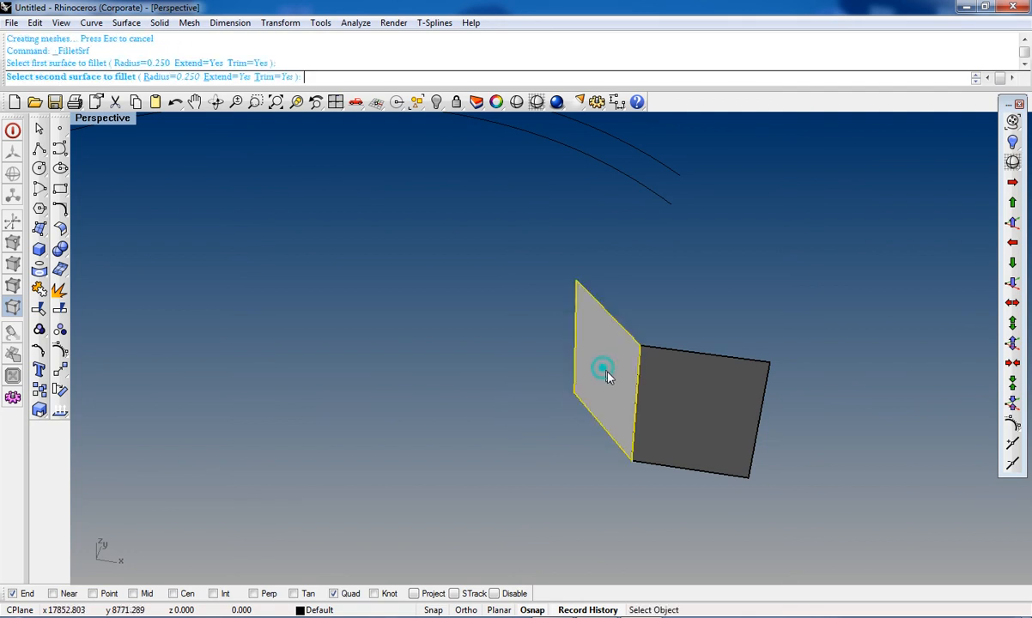
{"action": "left_click", "coordinate": [225, 78]}
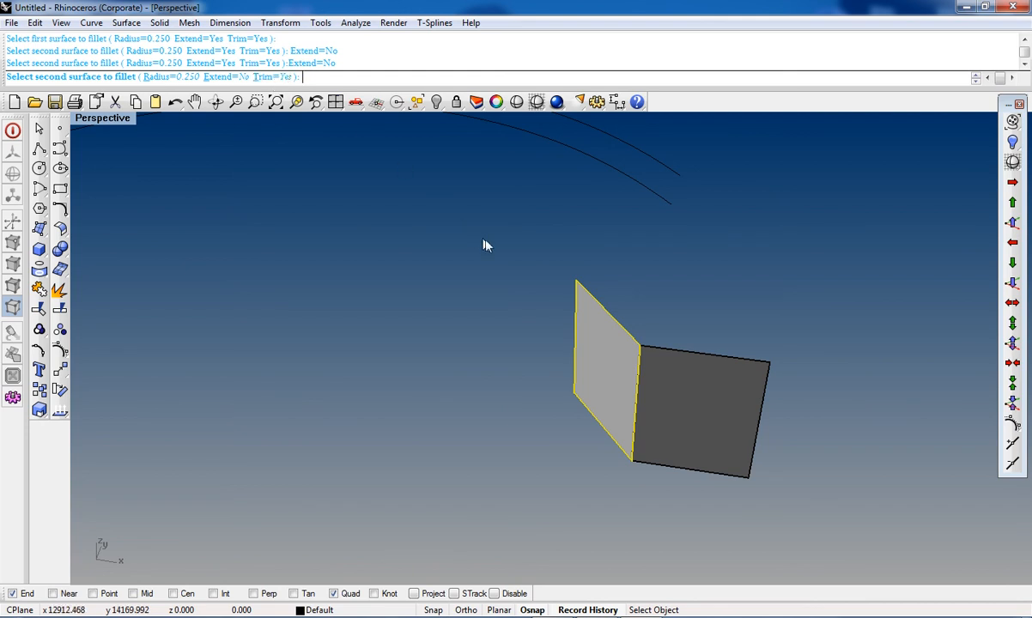
{"action": "left_click", "coordinate": [684, 383]}
{"action": "scroll", "coordinate": [646, 356], "scroll_direction": "up", "scroll_amount": 5}
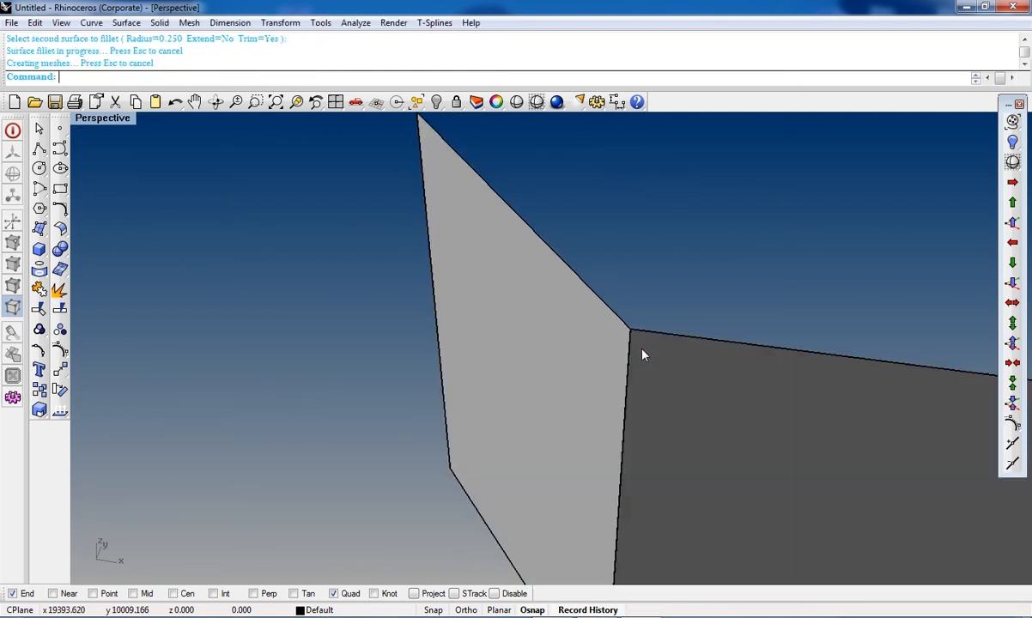
{"action": "scroll", "coordinate": [644, 354], "scroll_direction": "down", "scroll_amount": 10}
{"action": "key", "text": "ctrl+z"}
Step: Select all the surfaces with a window and delete them, leaving only the curves
{"action": "scroll", "coordinate": [640, 352], "scroll_direction": "down", "scroll_amount": 4}
{"action": "left_click_drag", "start_coordinate": [606, 334], "coordinate": [691, 392]}
{"action": "key", "text": "Delete"}
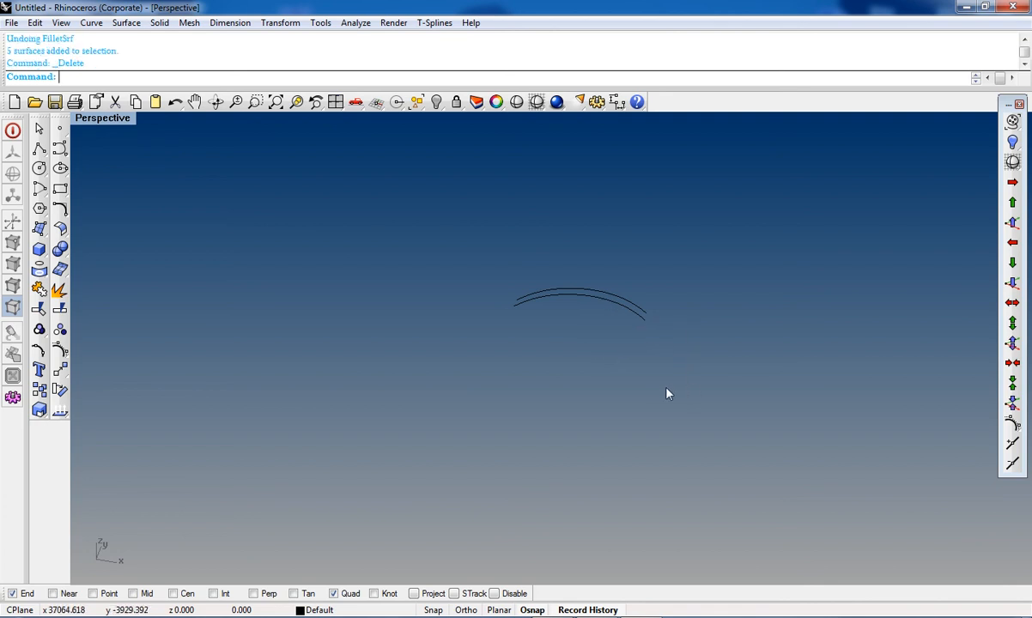
{"action": "left_click", "coordinate": [60, 229]}
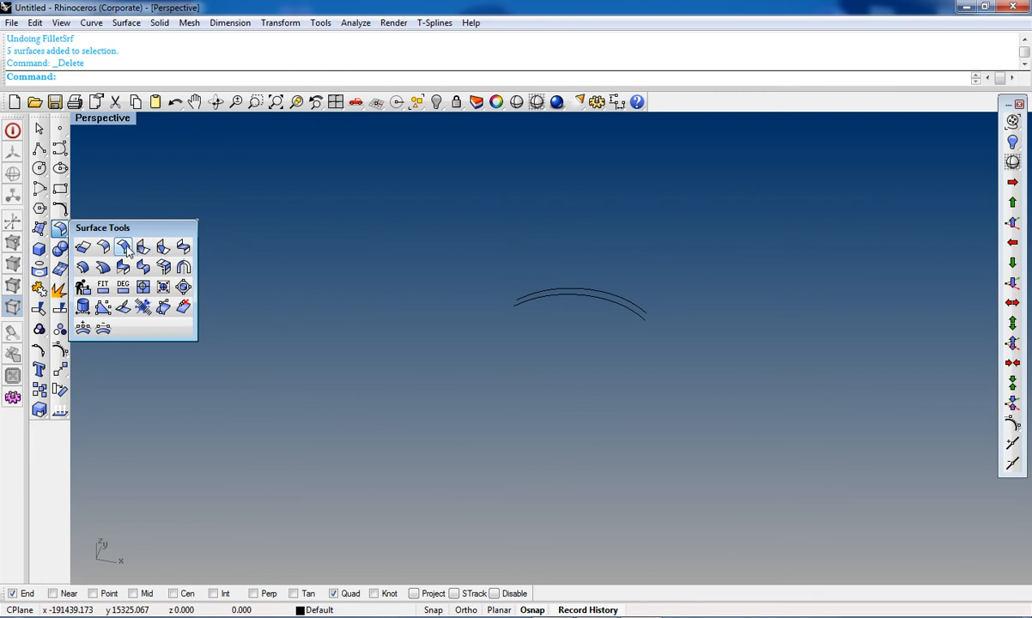
{"action": "left_click", "coordinate": [57, 228]}
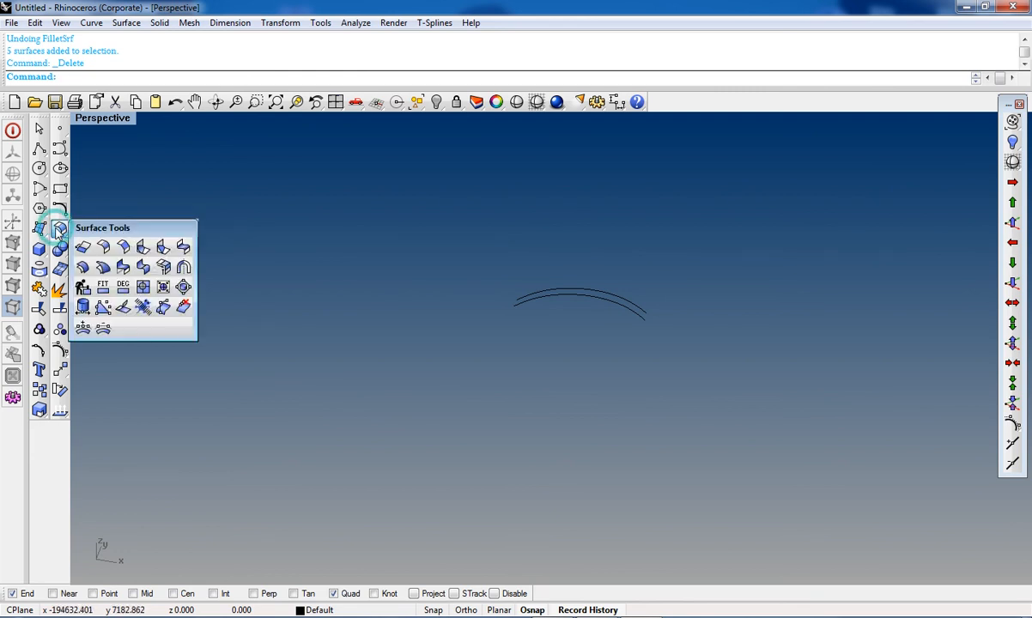